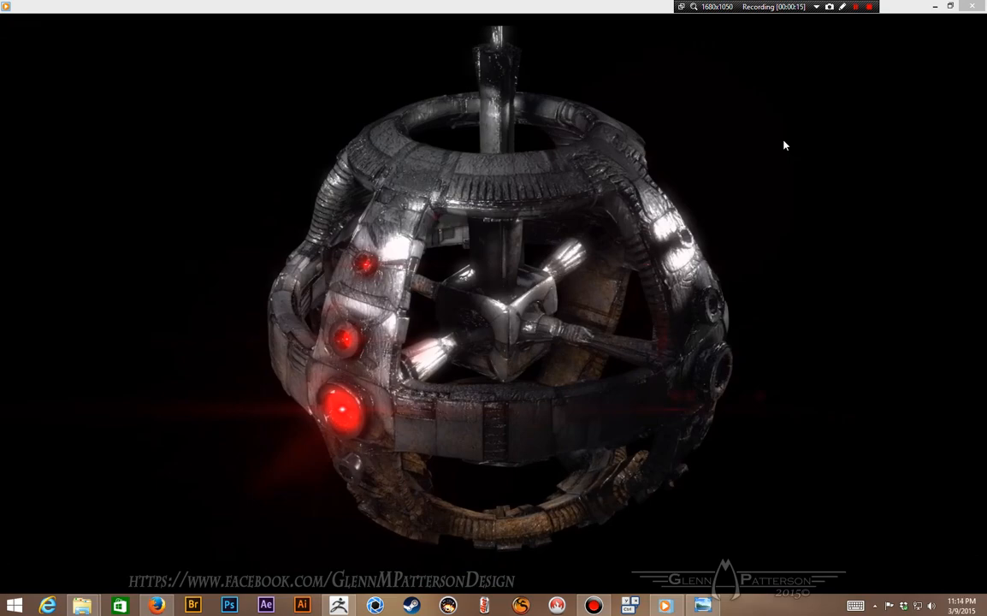
Step: Play the Alien Artifact video and bring up the DemoTestHIGH.BMP image for viewing
mouse_move(800, 156)
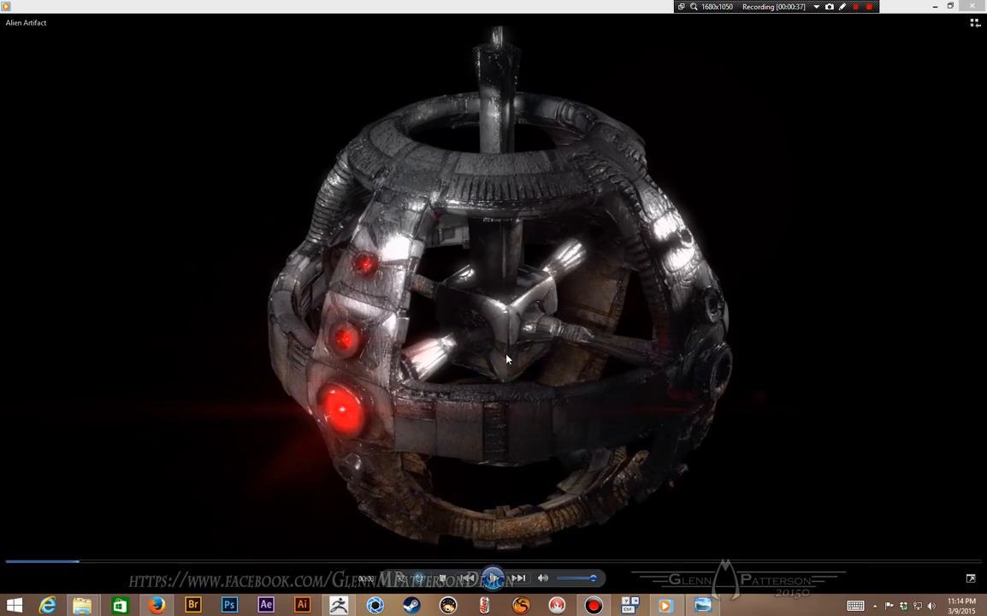
mouse_move(513, 366)
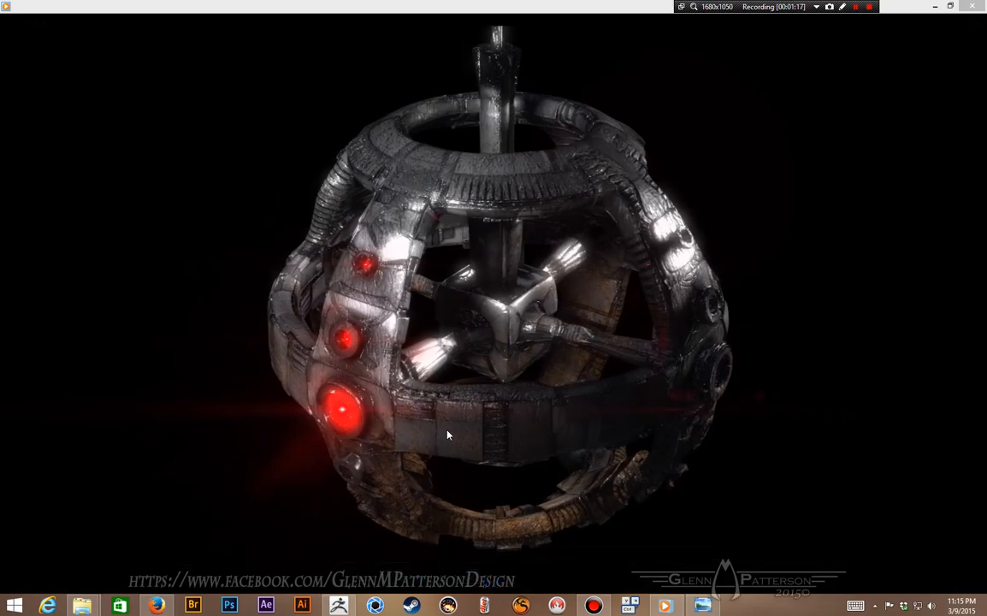
mouse_move(441, 432)
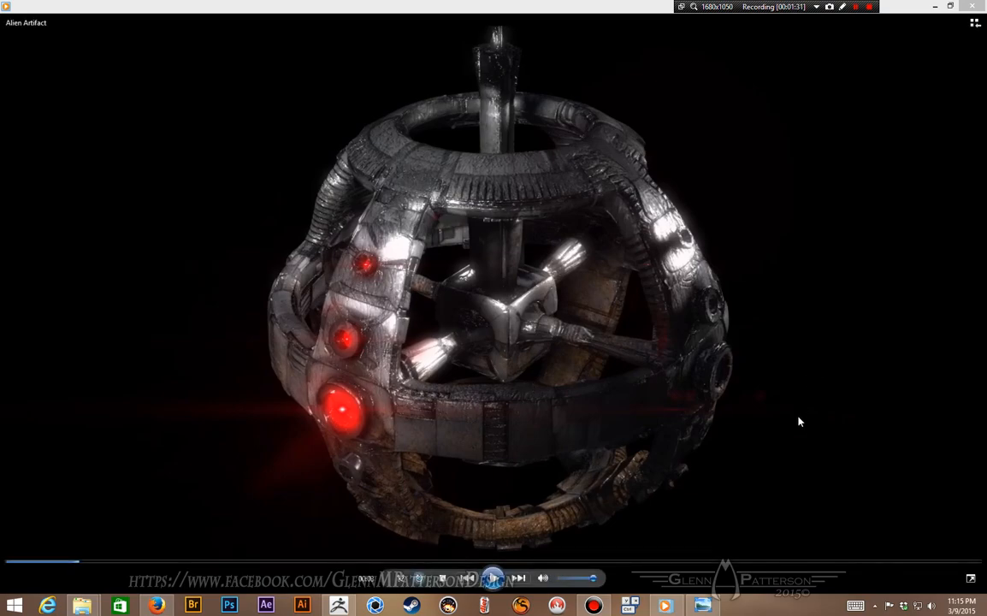
click(770, 419)
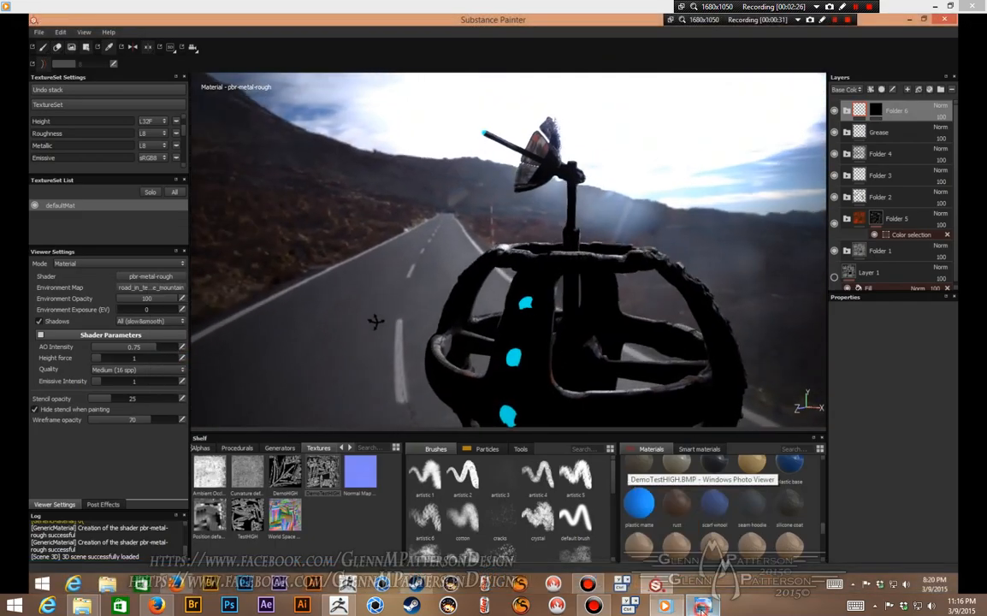
click(700, 607)
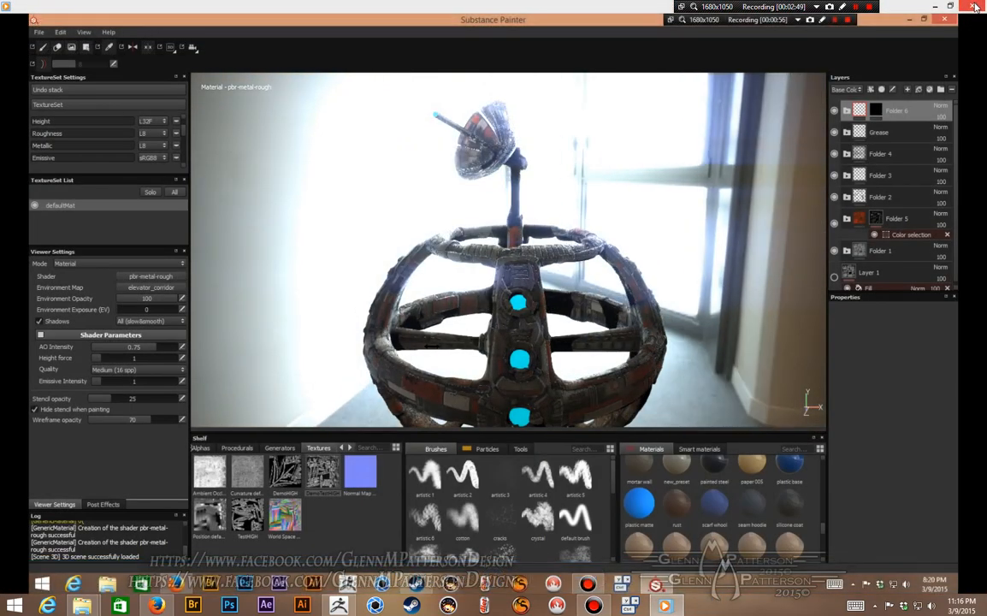
Step: Close the video player and the DEMO Artifact folder window, and switch to ZBrush
click(972, 6)
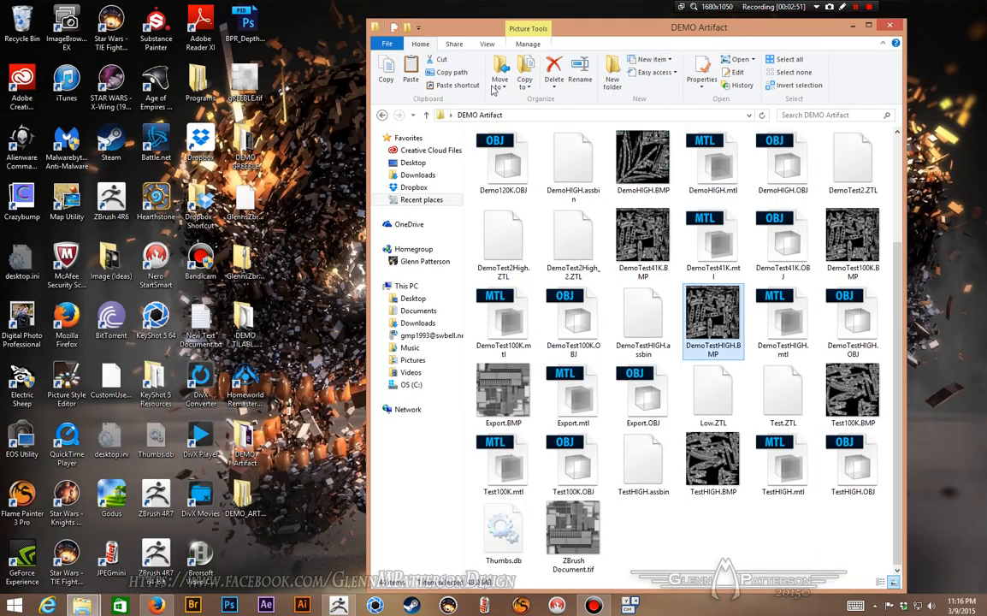
click(891, 25)
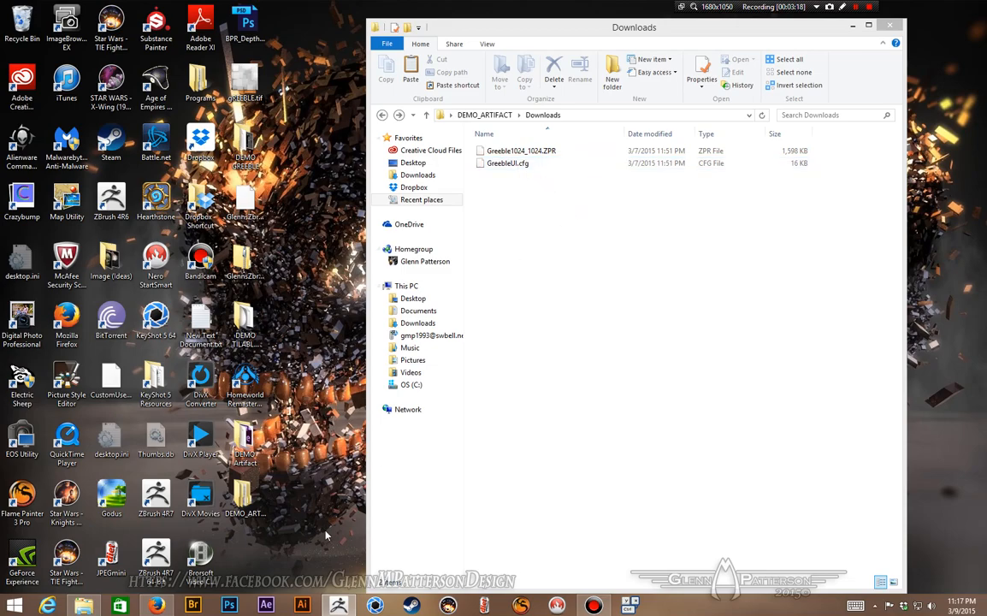
click(341, 607)
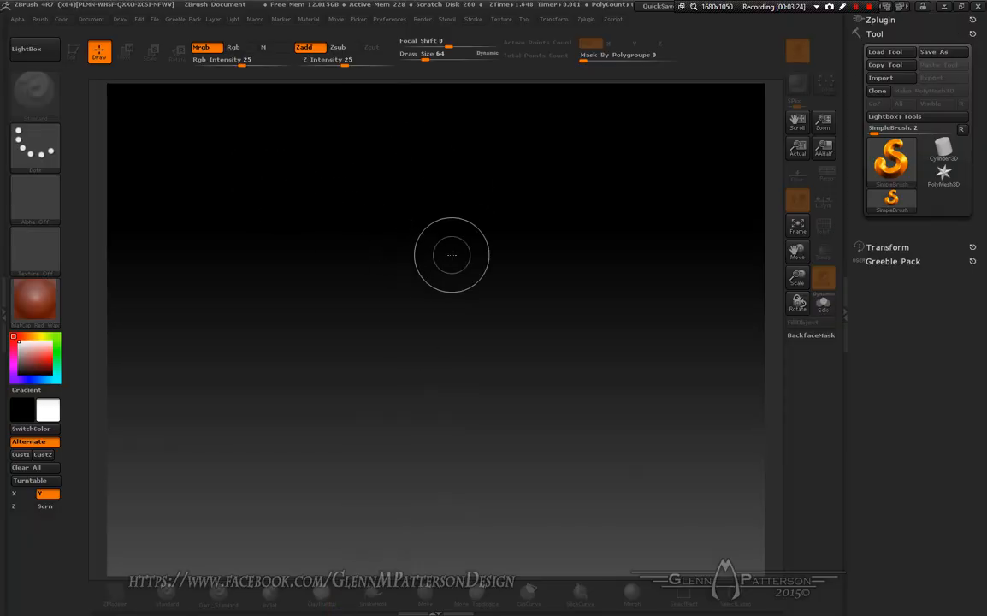
Step: Open the project Greeble1024_1024.ZPR from the Downloads folder inside DEMO_ARTIFACT on the desktop
click(155, 21)
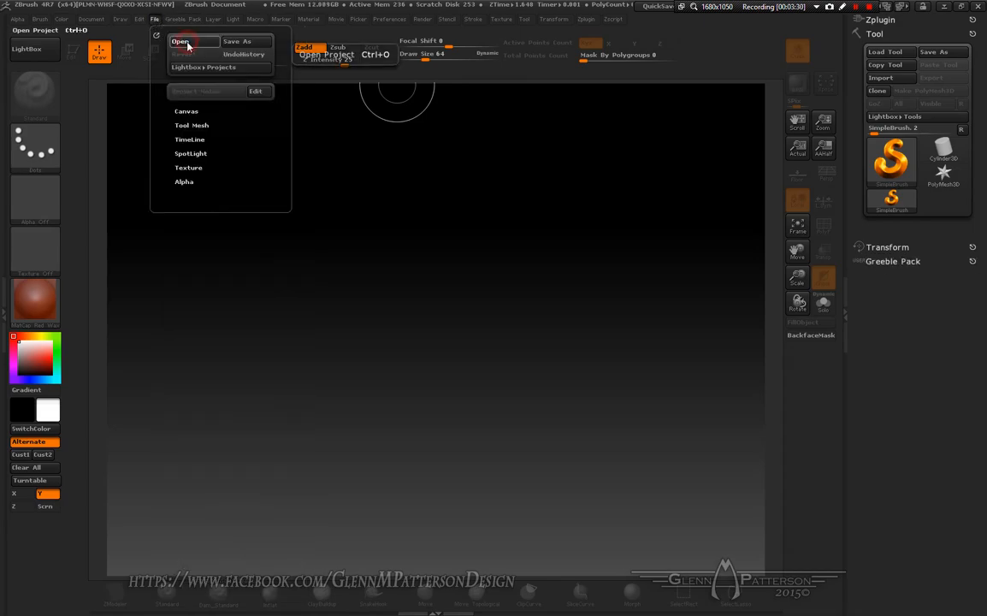
click(187, 46)
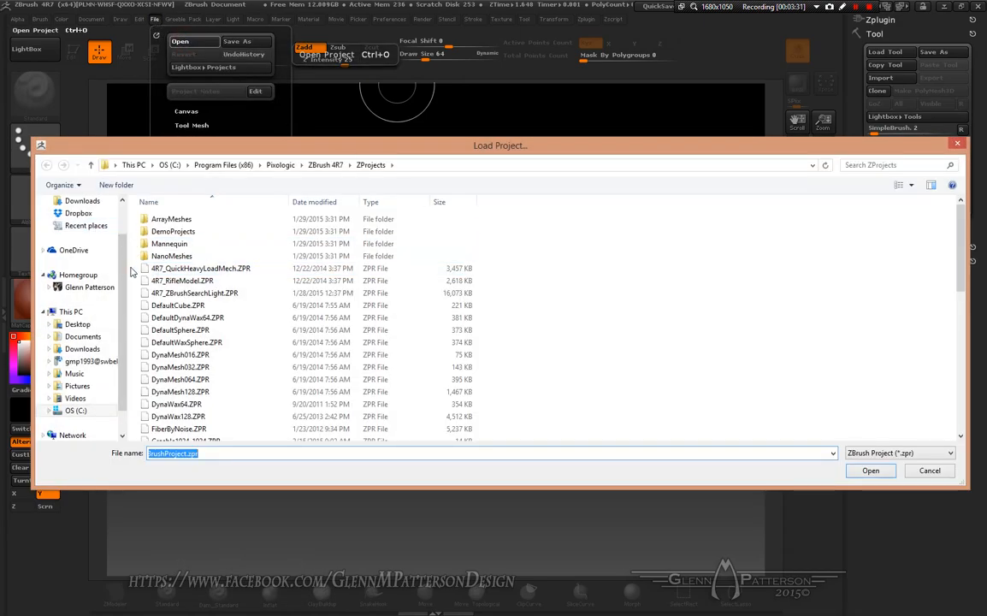
scroll(86, 214, up, 1)
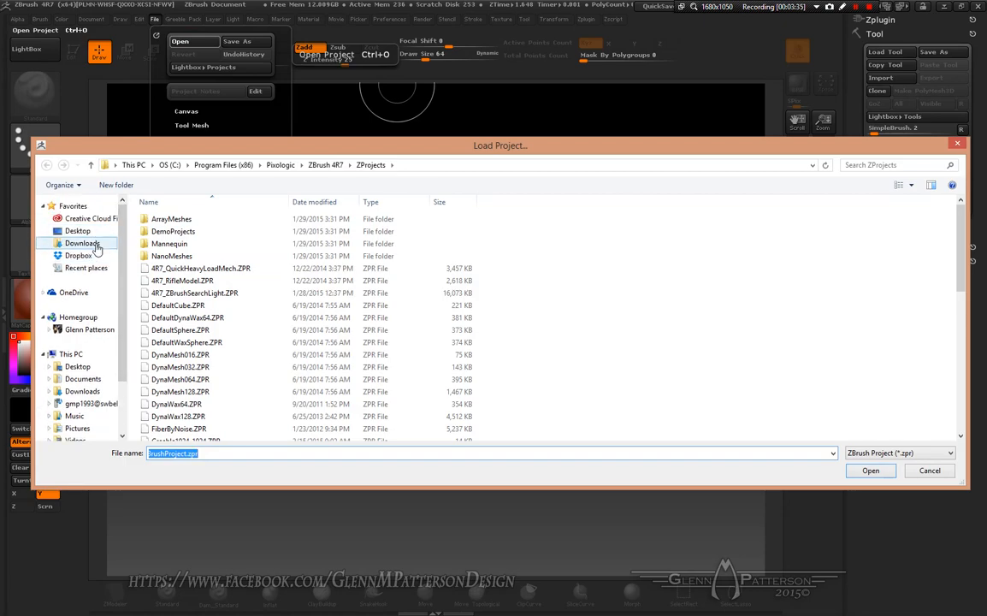
click(79, 231)
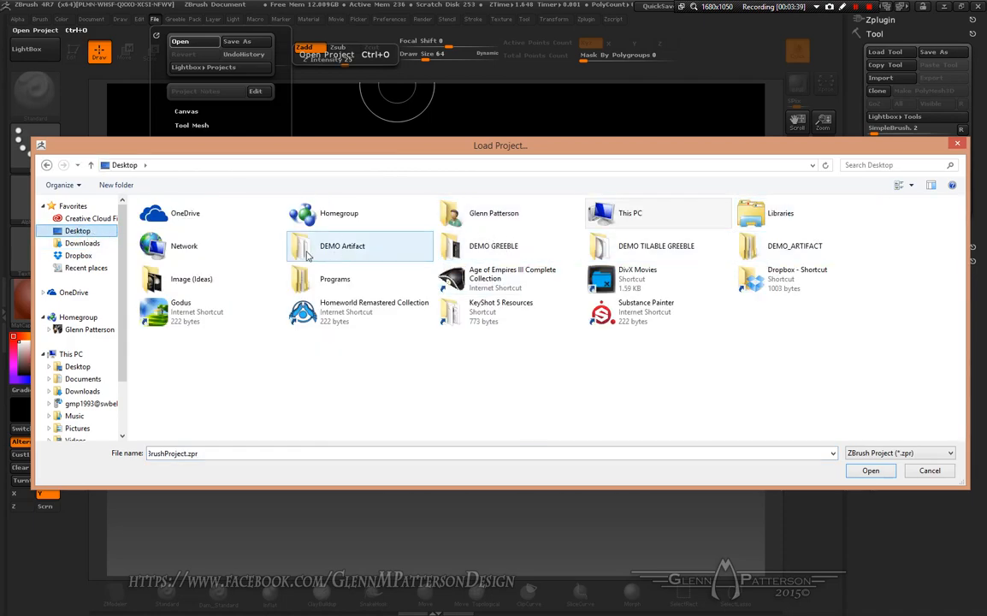
double_click(745, 248)
double_click(152, 220)
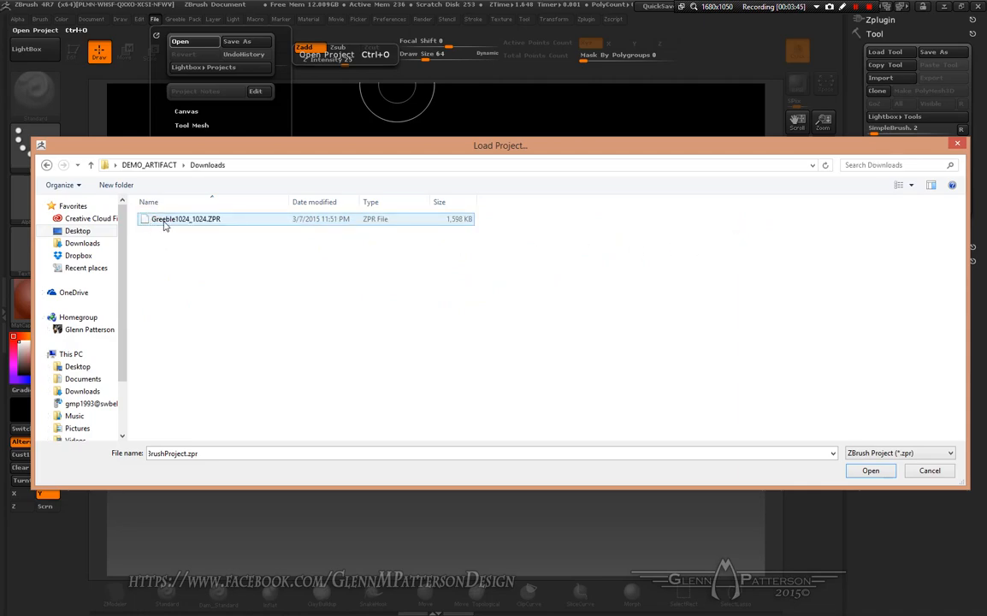
double_click(167, 221)
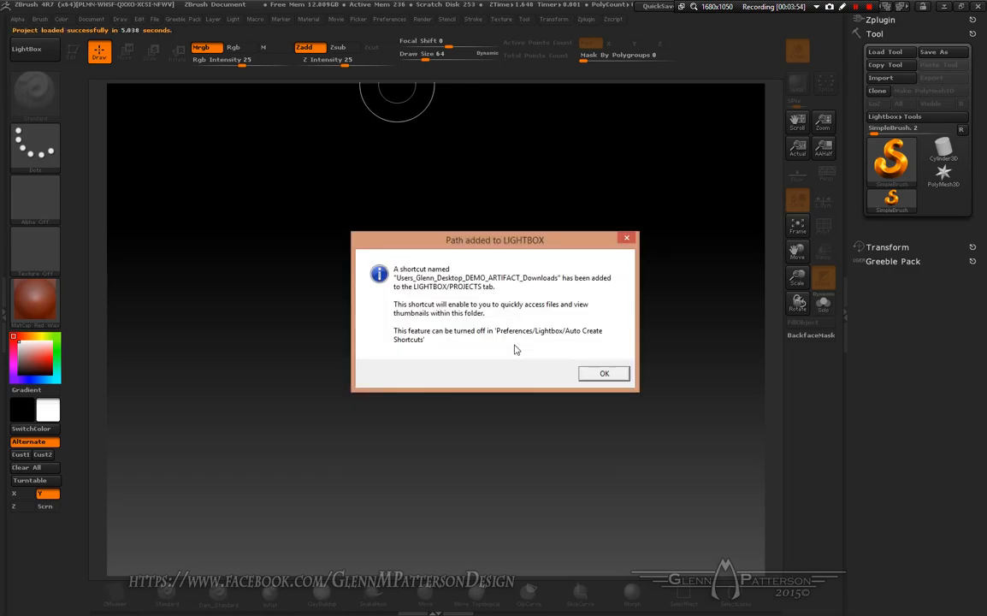
click(600, 375)
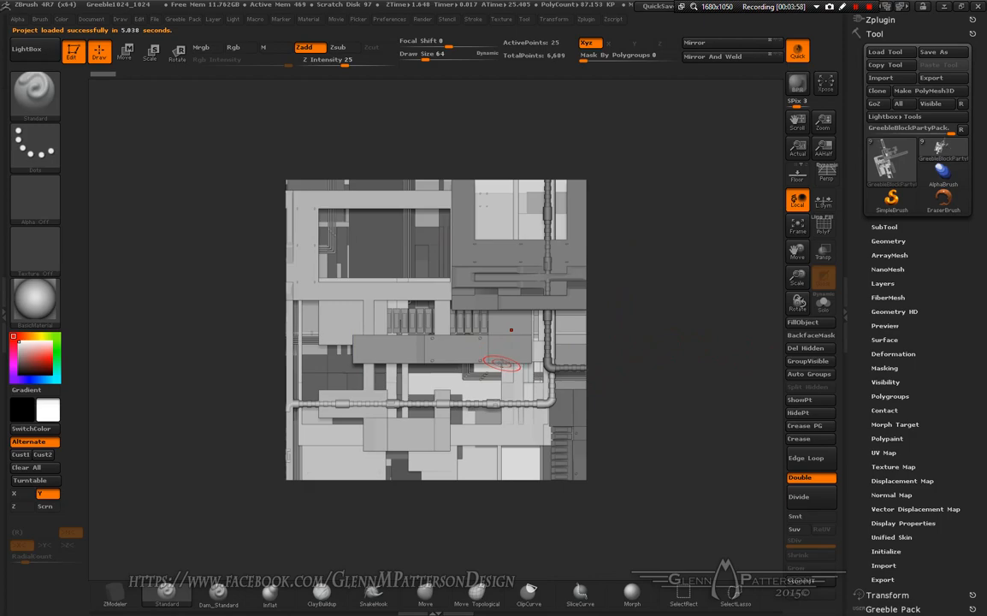
Step: Expand the NanoMesh settings, select the Greeble subtool and turn off its NanoMesh
click(888, 270)
scroll(975, 246, down, 3)
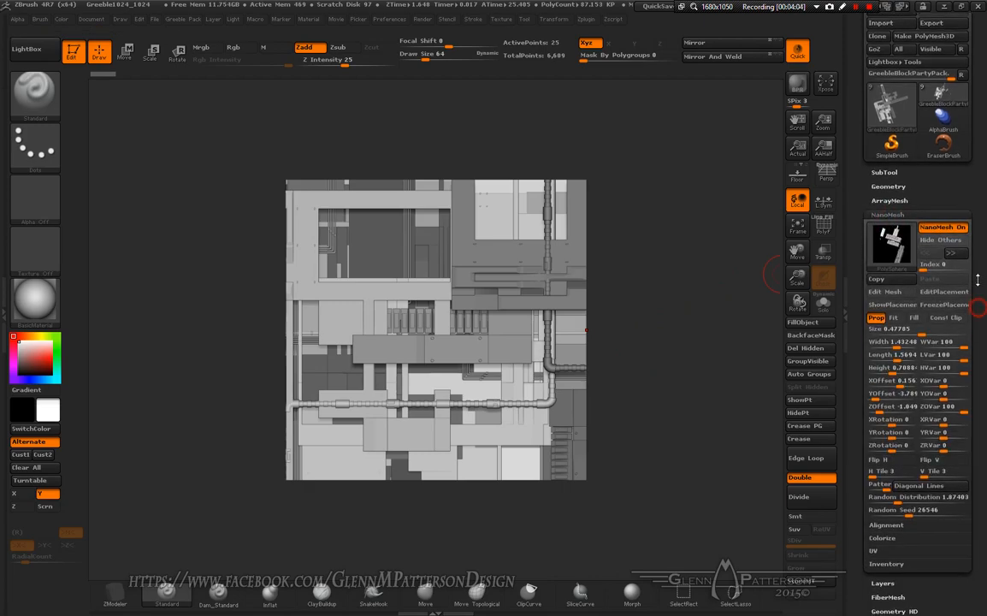
scroll(975, 247, down, 1)
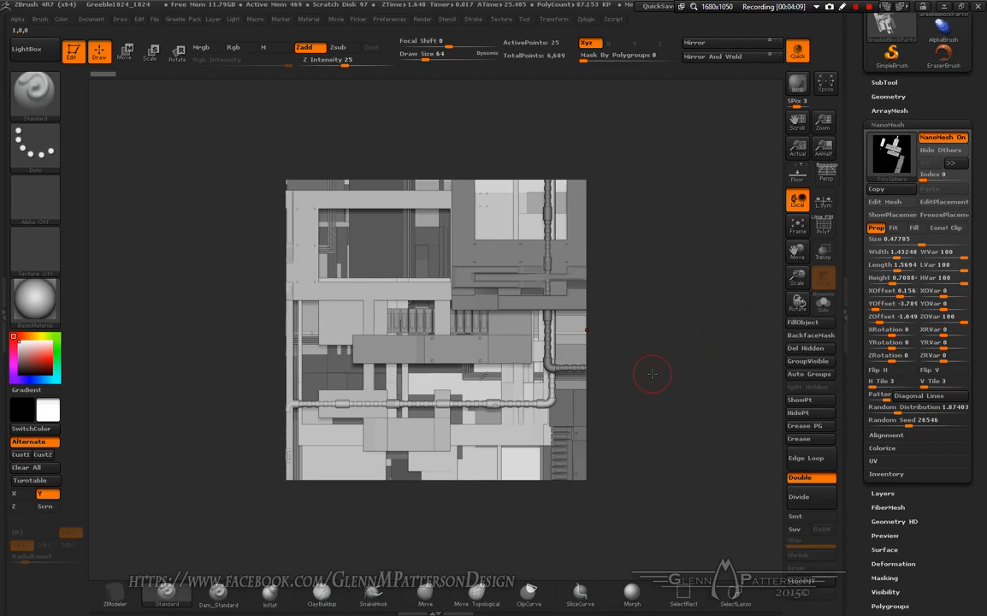
key(n)
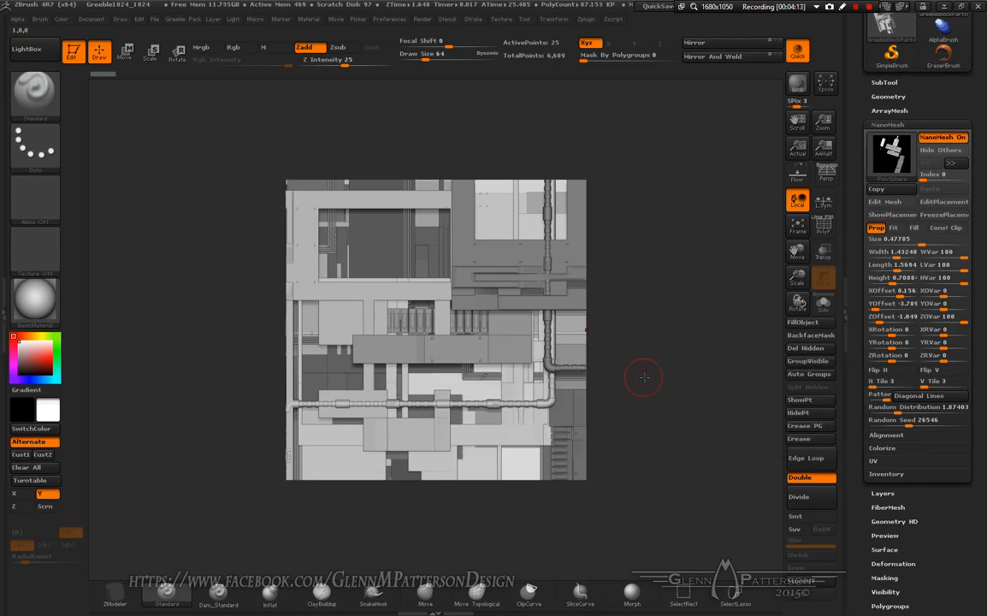
key(n)
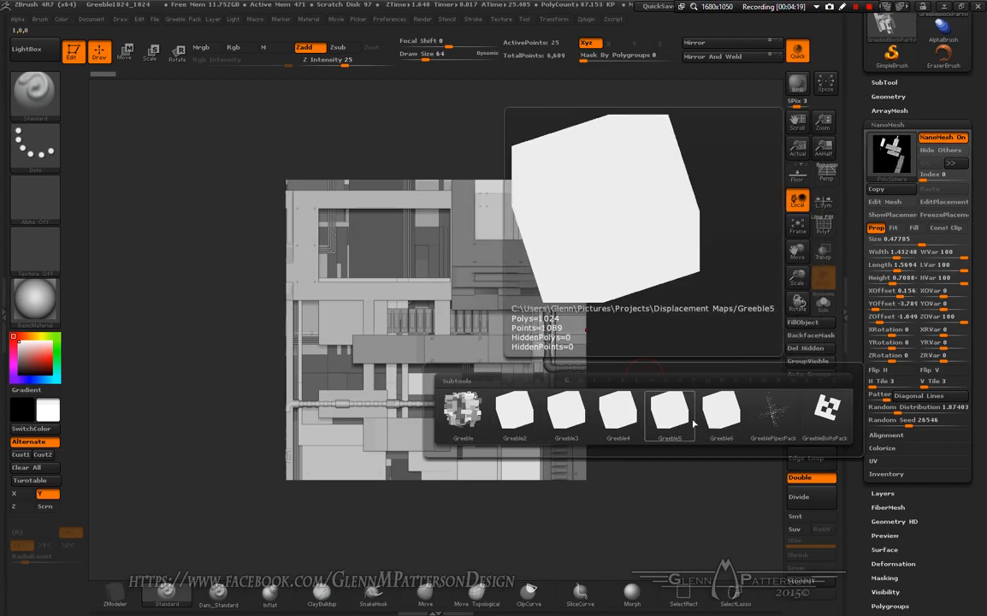
click(465, 414)
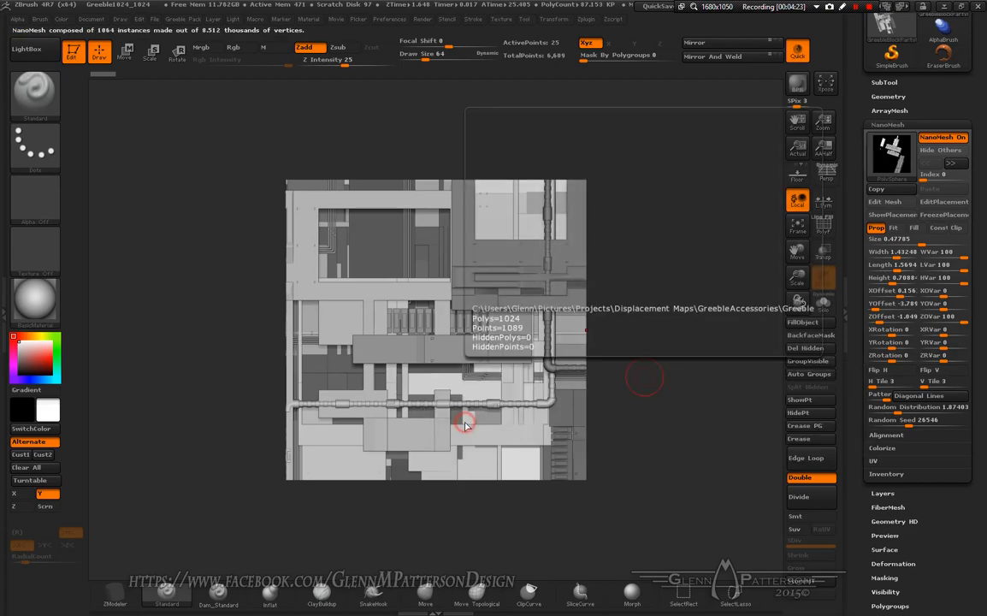
click(943, 137)
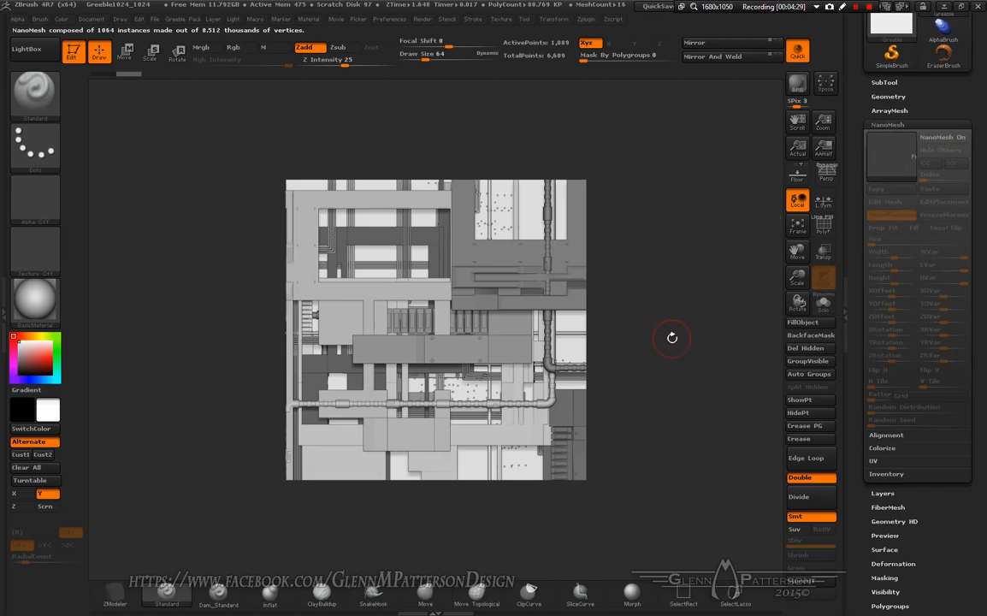
Step: Select the Greeble2 subtool and turn on its NanoMesh
key(n)
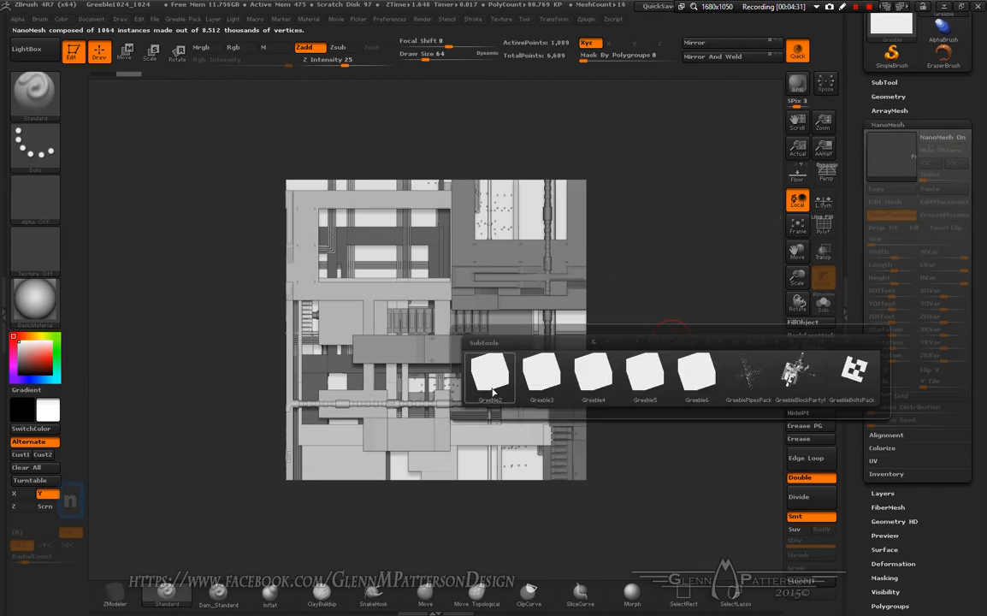
click(493, 389)
click(941, 139)
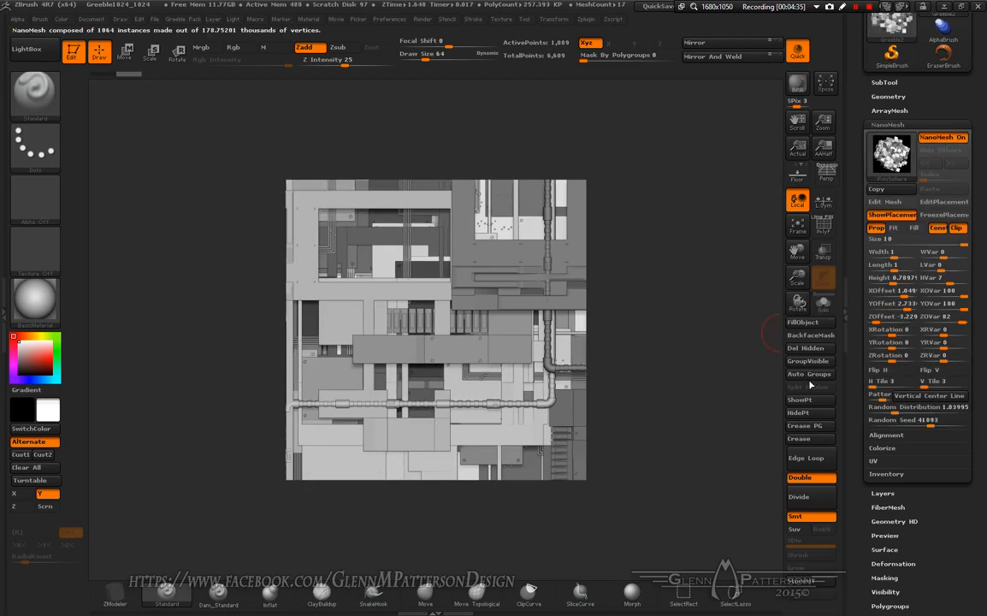
Step: Isolate Greeble2 in Solo mode, set its NanoMesh Random Seed to 37330, and show all subtools again
click(824, 306)
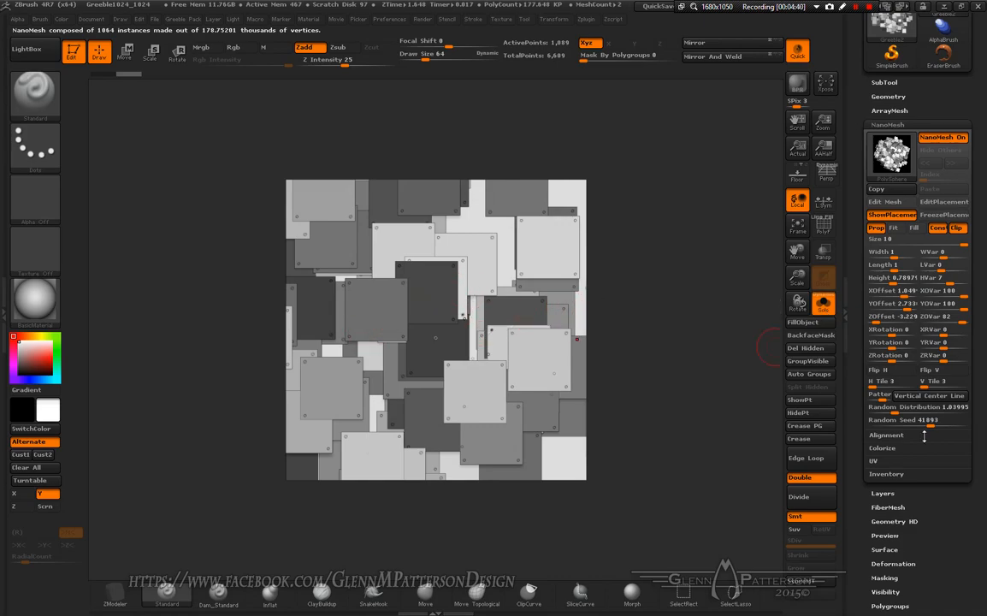
mouse_move(932, 426)
mouse_down()
mouse_move(901, 422)
mouse_move(925, 425)
mouse_up()
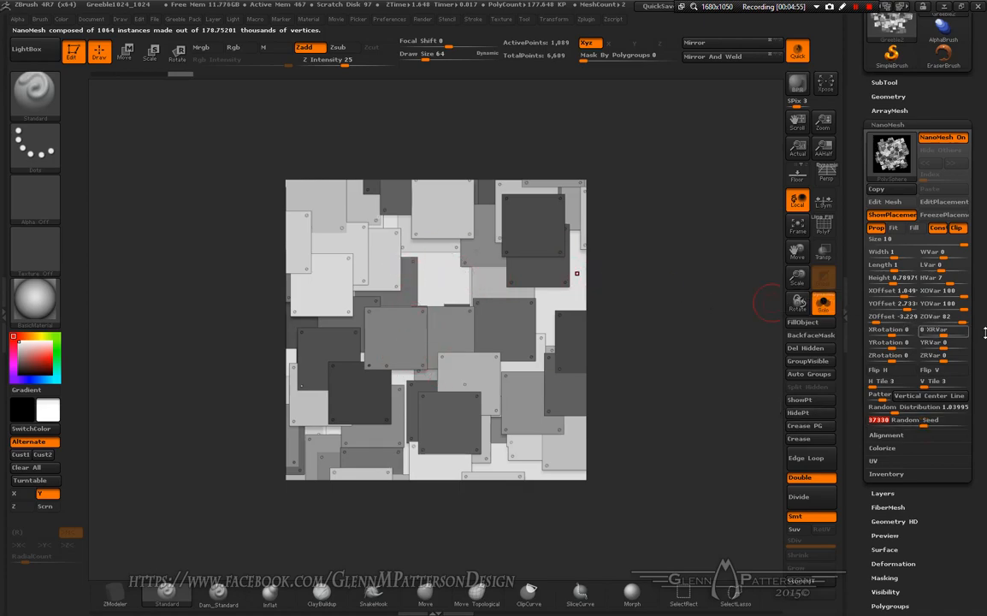
click(823, 301)
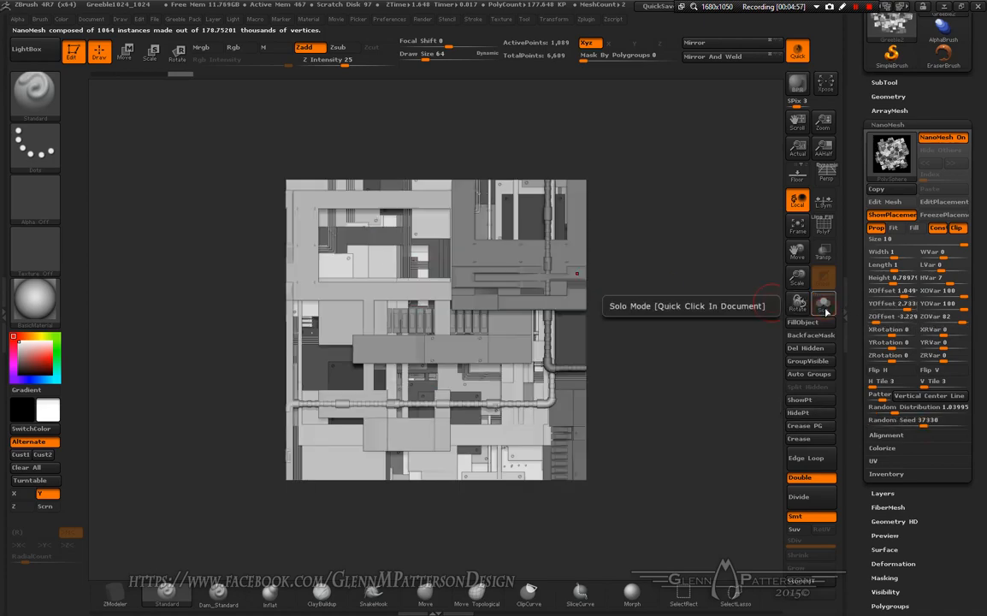
Step: Select the GreeblePipesPack subtool and hide the other NanoMeshes on it
key(n)
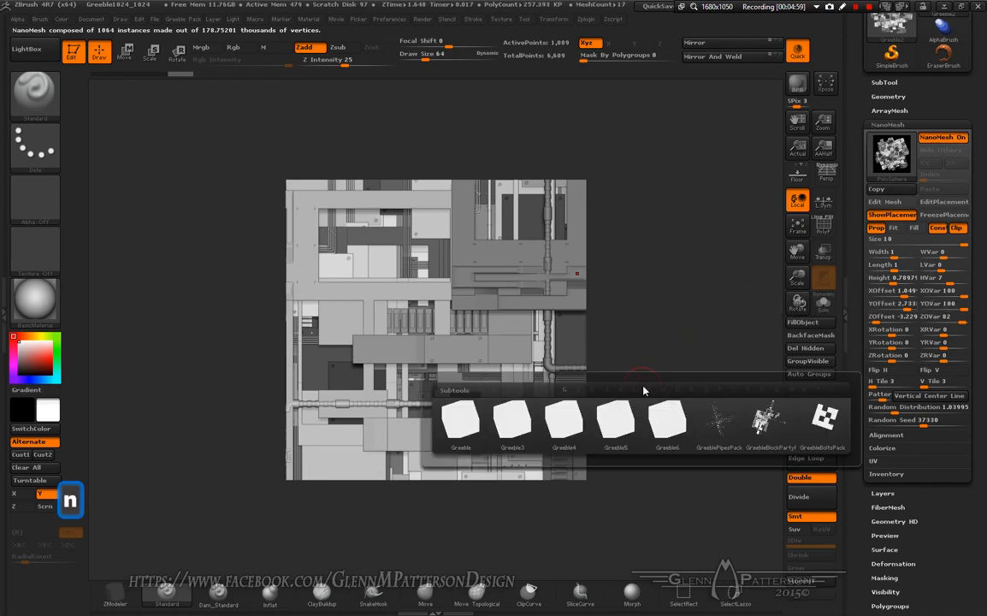
click(743, 416)
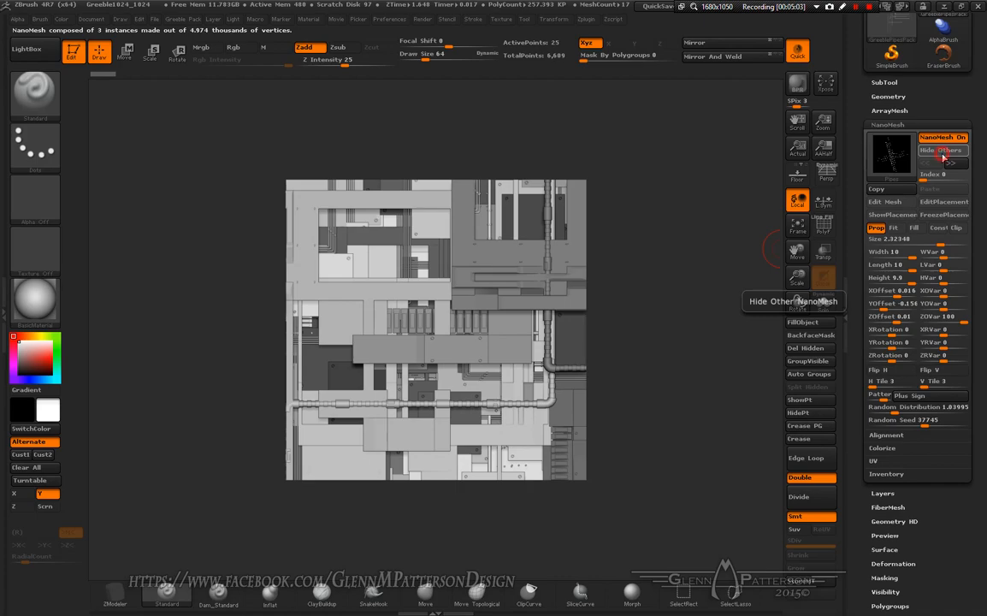
click(941, 151)
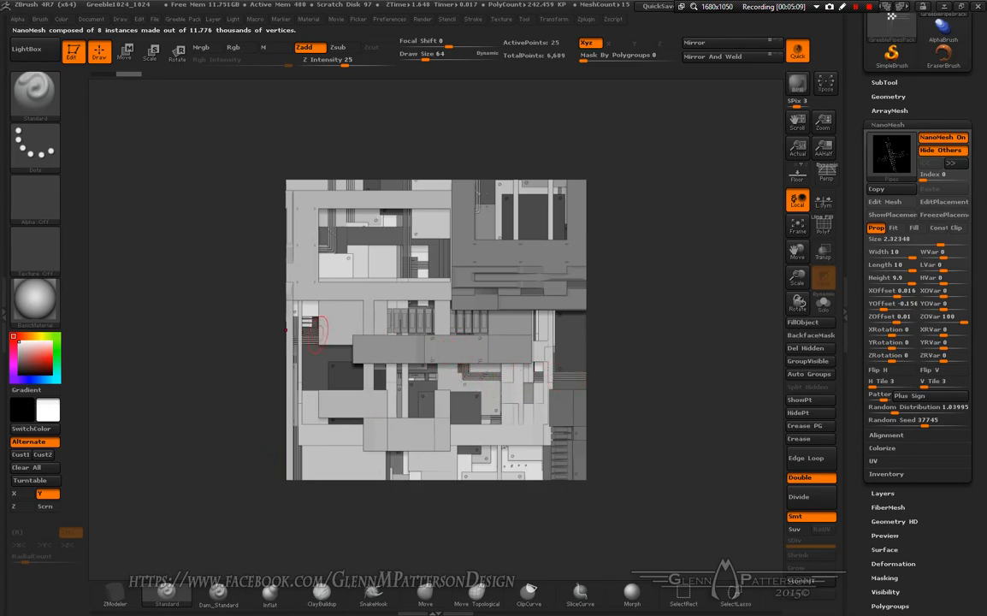
Step: Set the pipes NanoMesh Random Seed to 22813 to rearrange the pipe layout
click(924, 420)
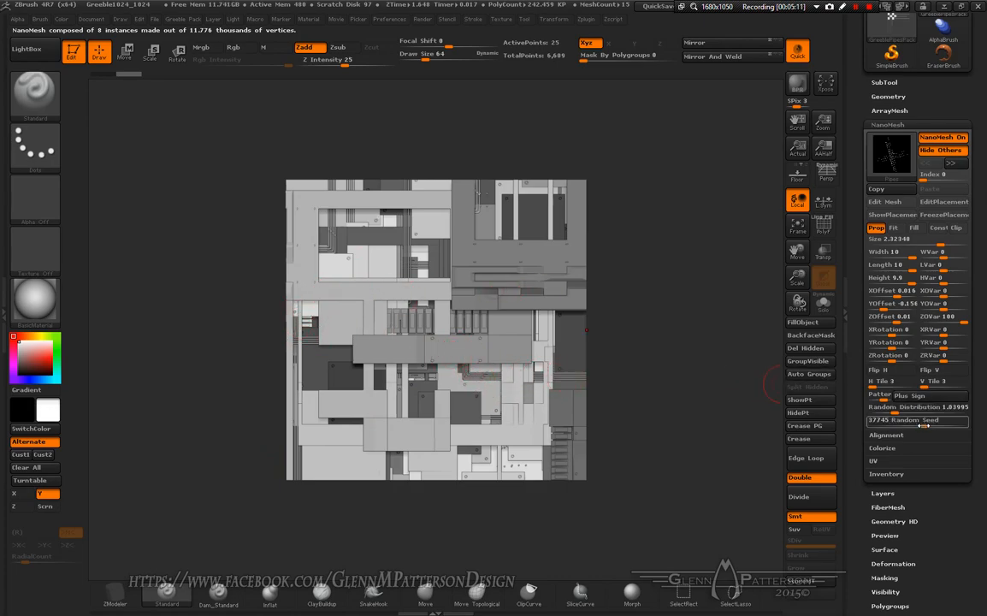
drag(924, 421, 895, 423)
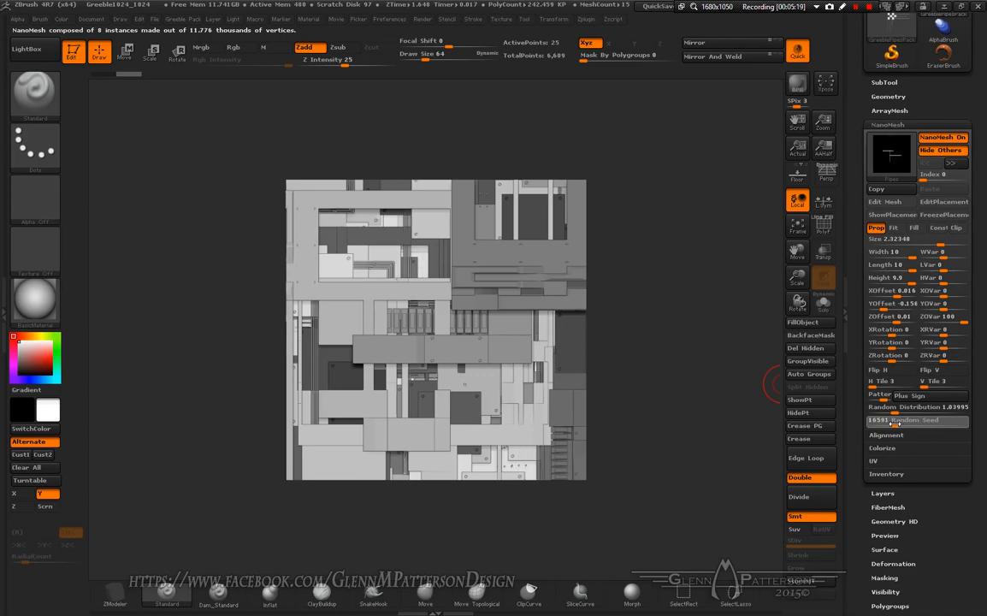
mouse_move(895, 423)
mouse_down()
mouse_move(885, 422)
mouse_move(894, 424)
mouse_up()
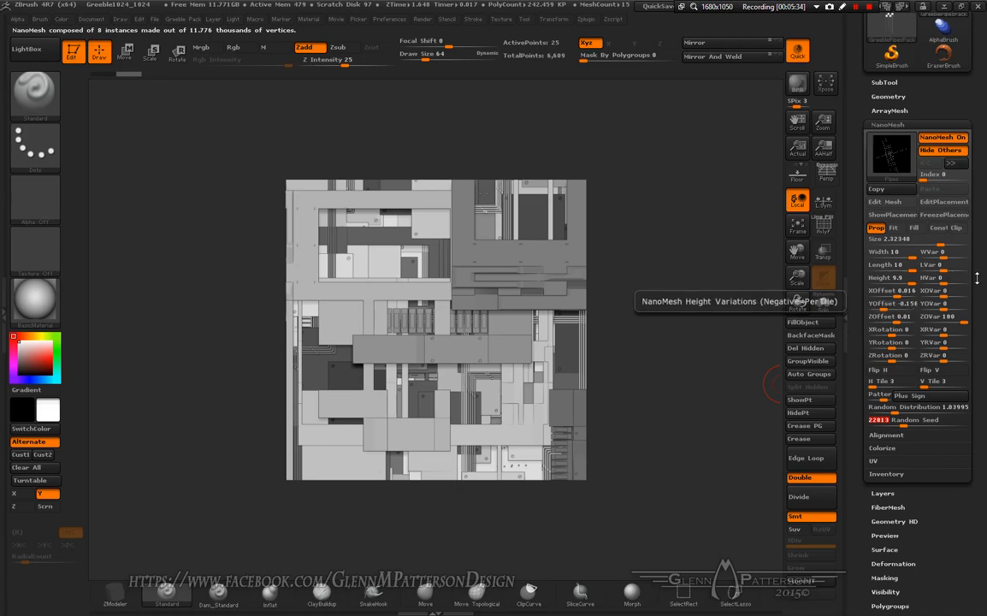
Step: Select the GreebleBlockPartyPack subtool and hide all of its NanoMeshes except the current one
key(n)
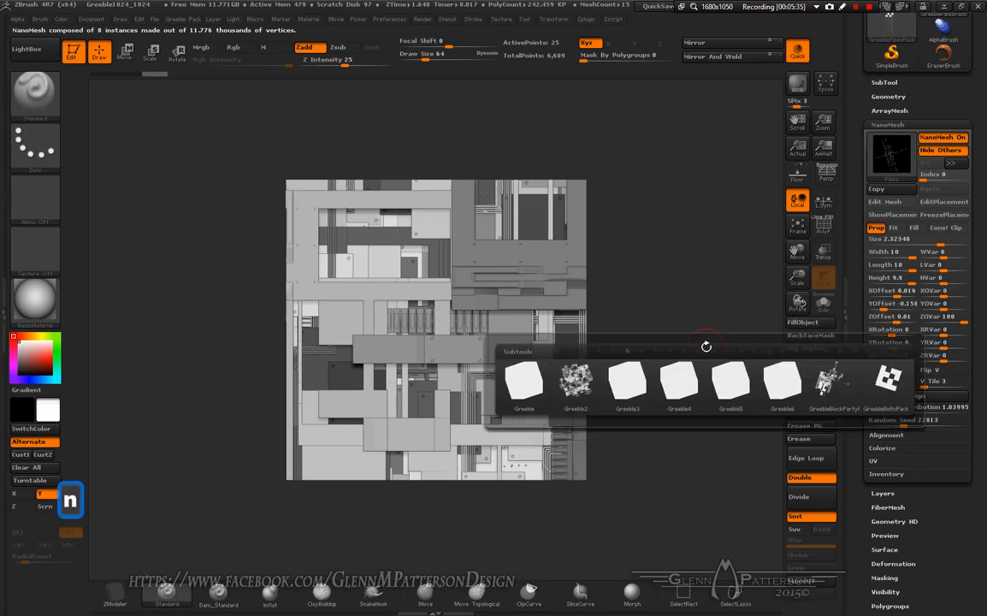
click(827, 387)
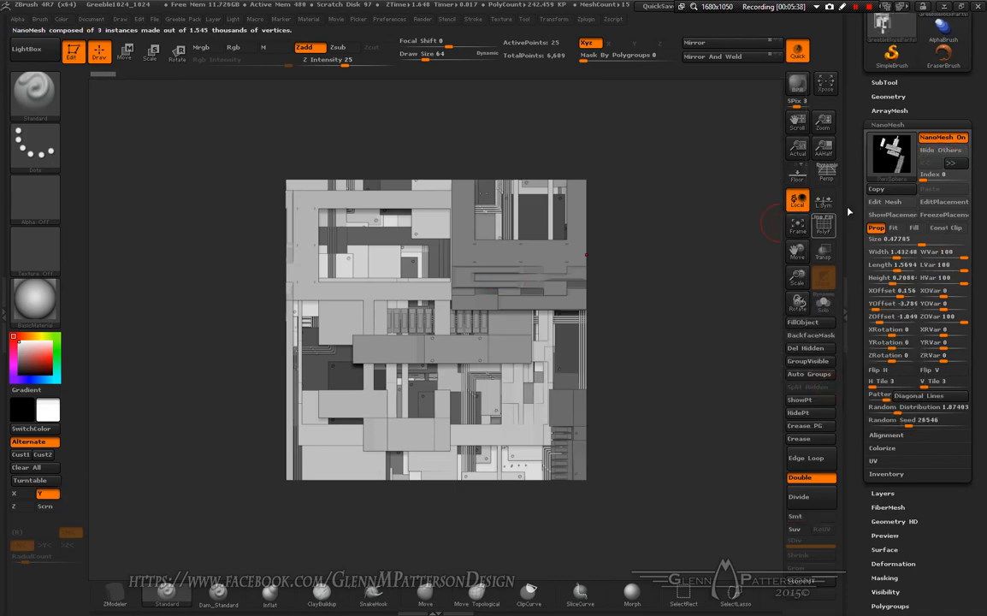
click(952, 155)
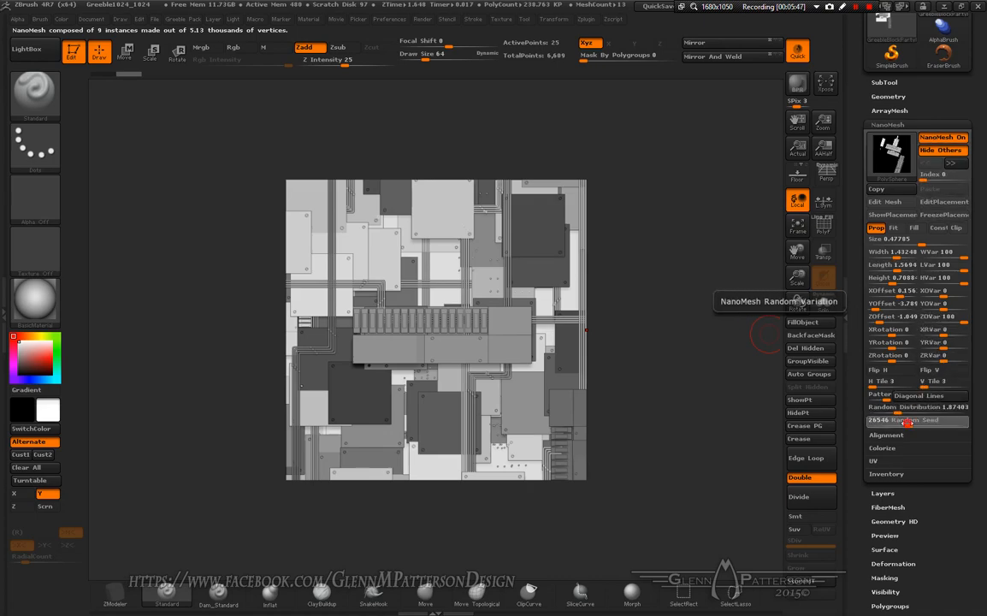
Step: Set the block NanoMesh's Random Seed to 38574 and flip the pattern horizontally
drag(909, 422, 925, 424)
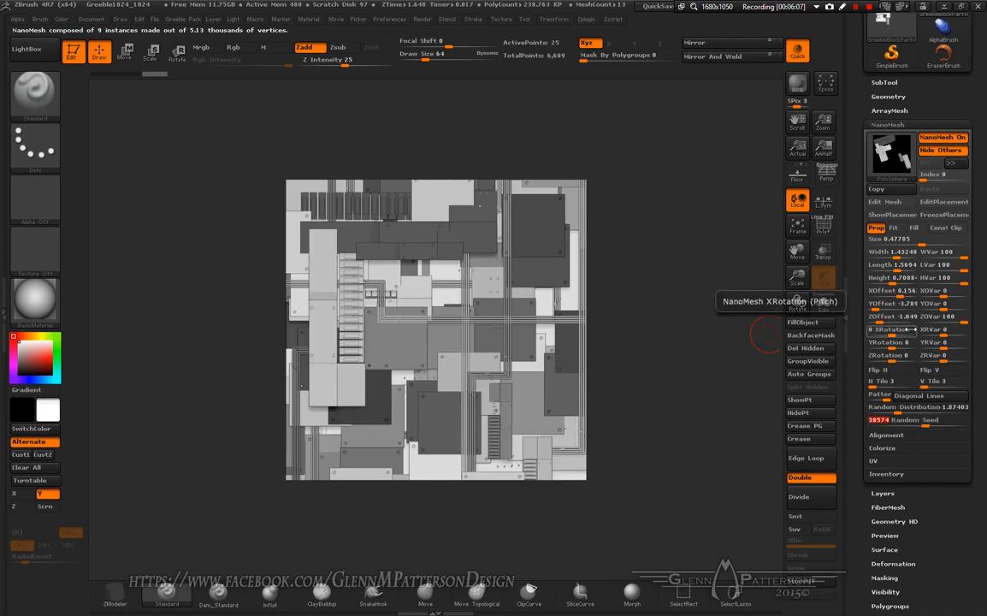
click(900, 377)
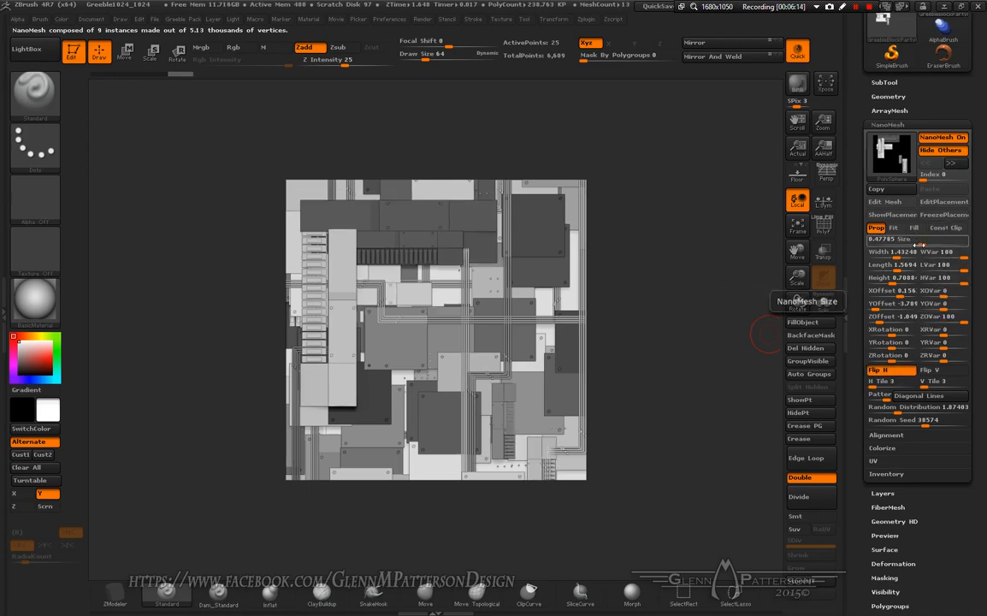
Step: Set the block NanoMesh's Size to 0.63384 and its ZOffset to about -0.84
drag(922, 246, 925, 246)
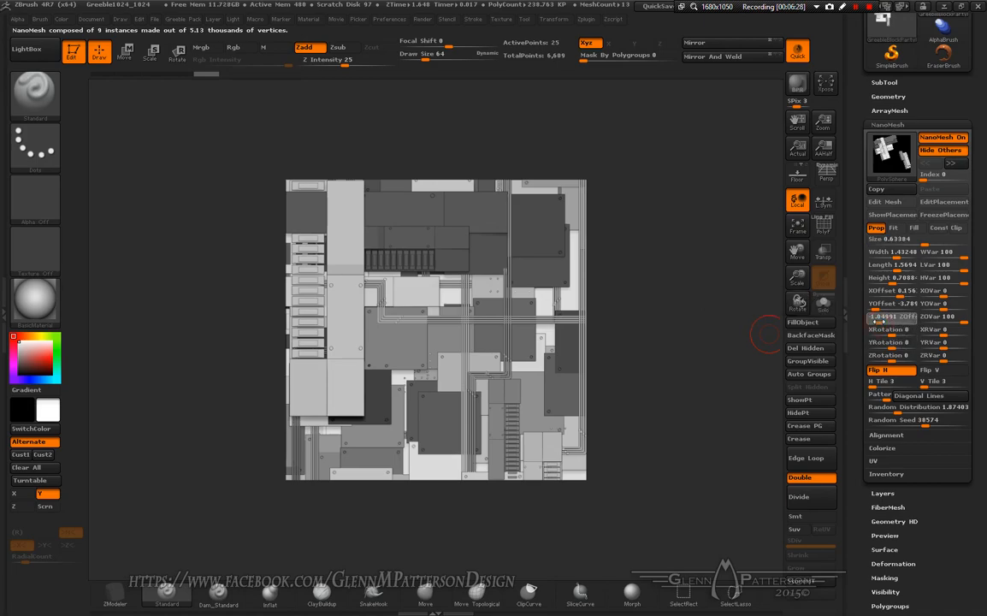
drag(879, 320, 878, 321)
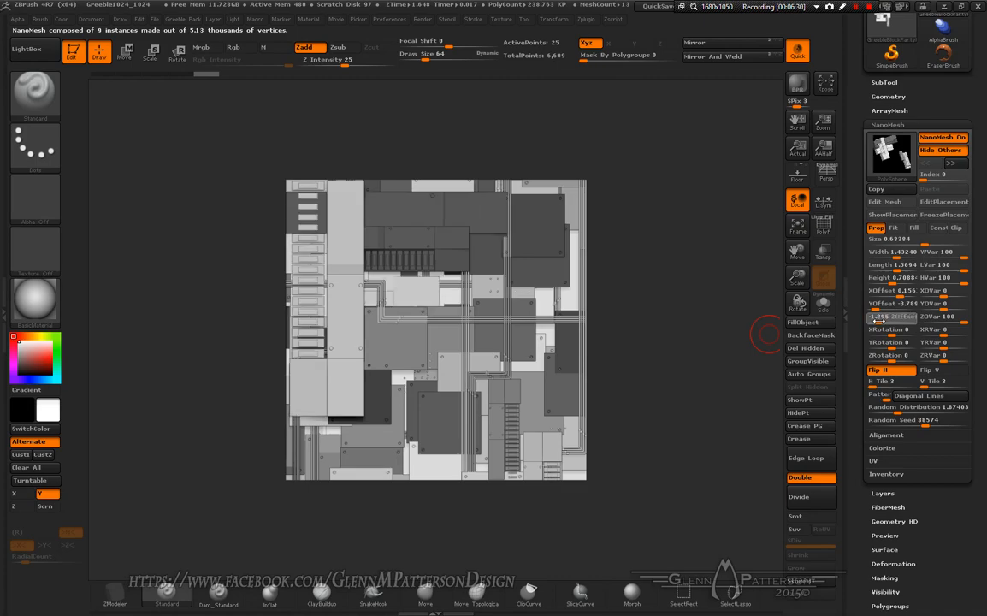
drag(878, 319, 878, 318)
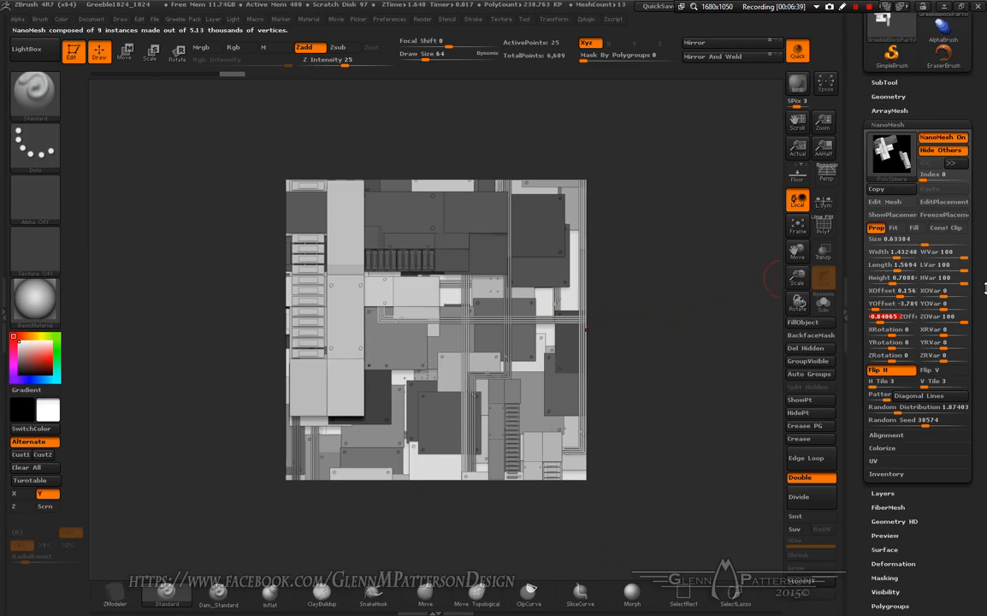
Step: Select the GreebleBoltsPack subtool and turn its NanoMesh off
key(n)
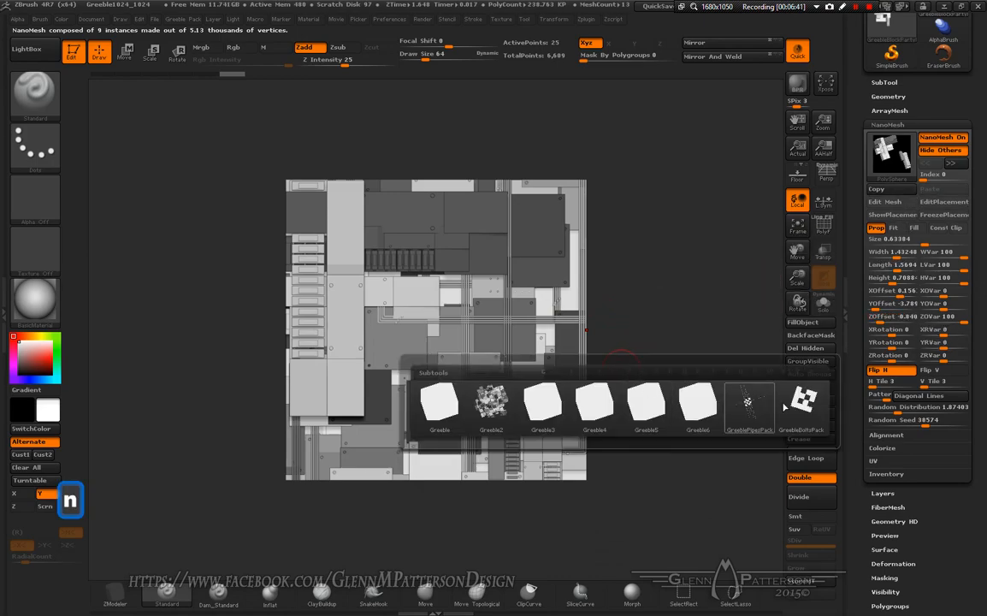
click(808, 400)
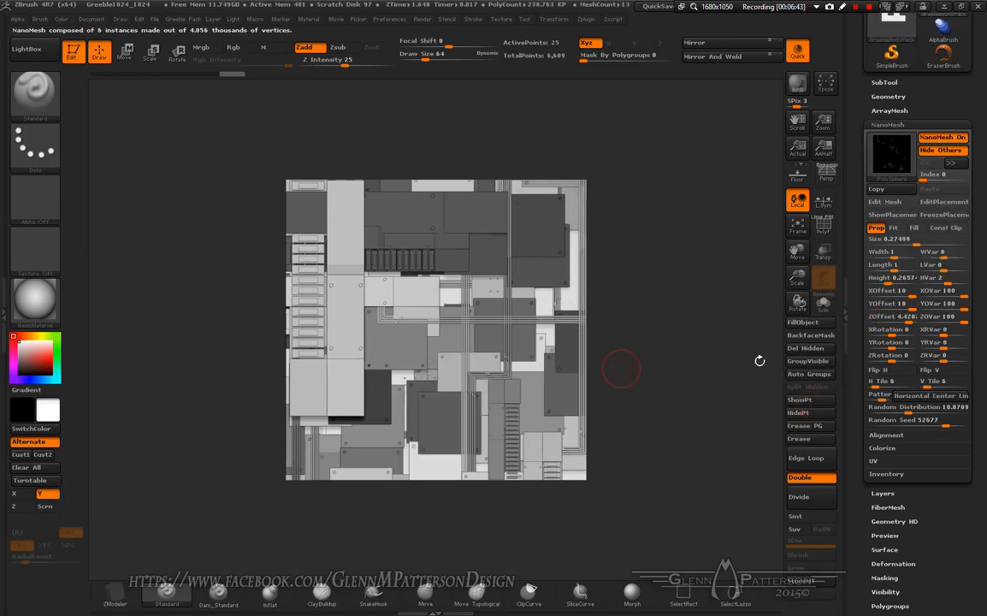
click(947, 138)
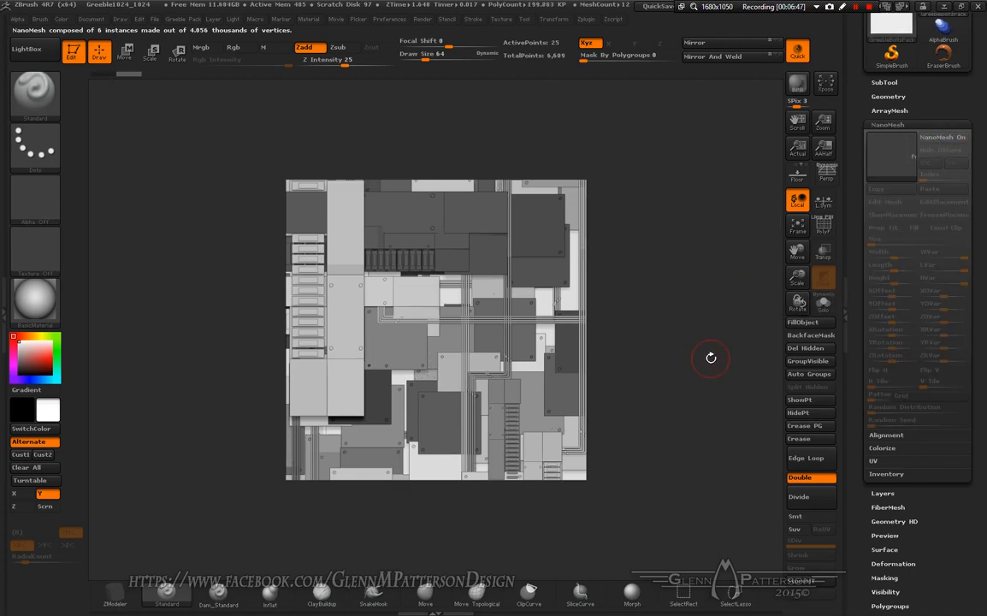
Step: Reselect the GreebleBlockPartyPack subtool and set its NanoMesh Random Seed to 28620
key(n)
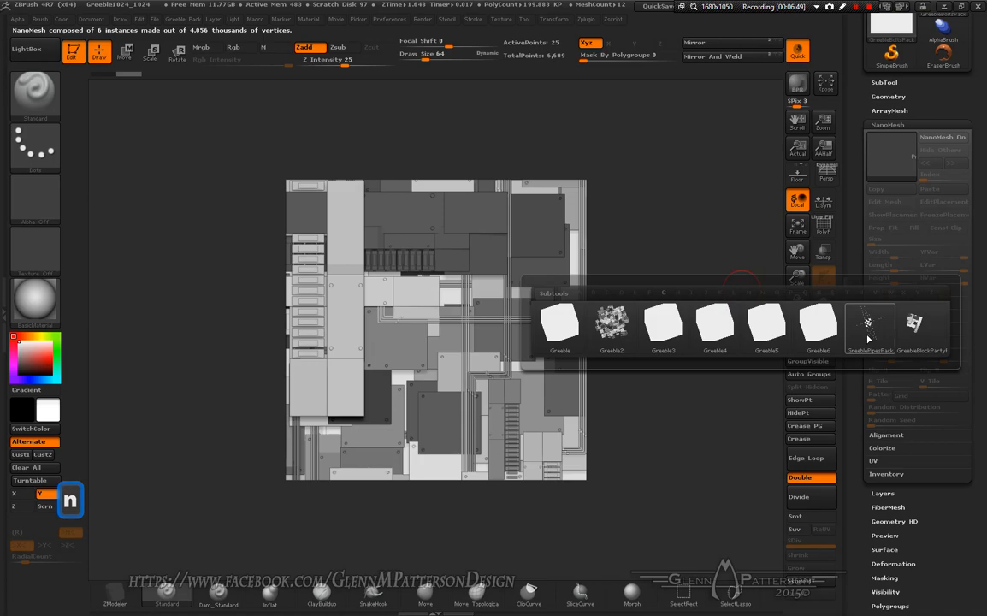
mouse_move(869, 339)
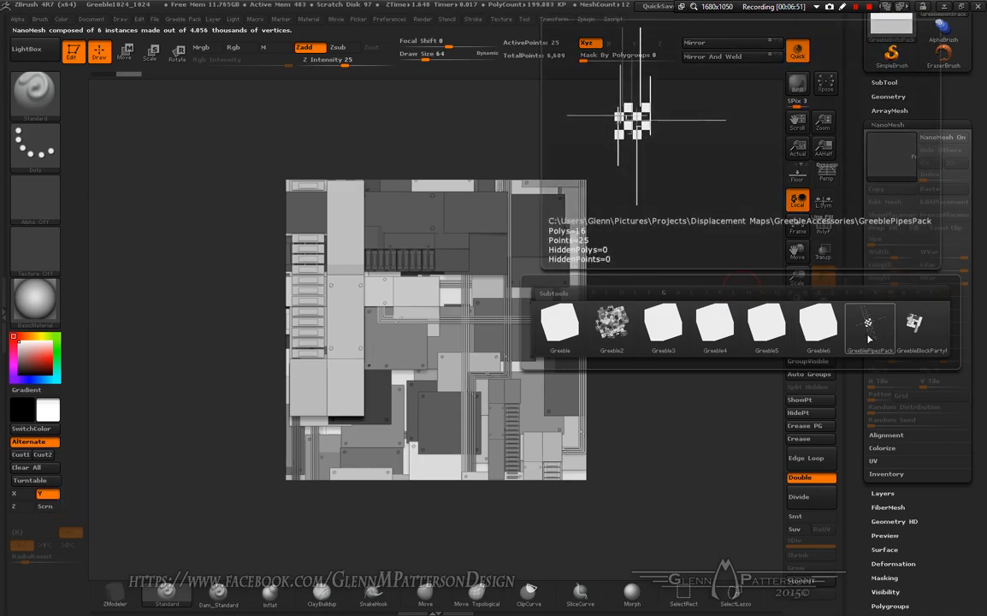
click(913, 332)
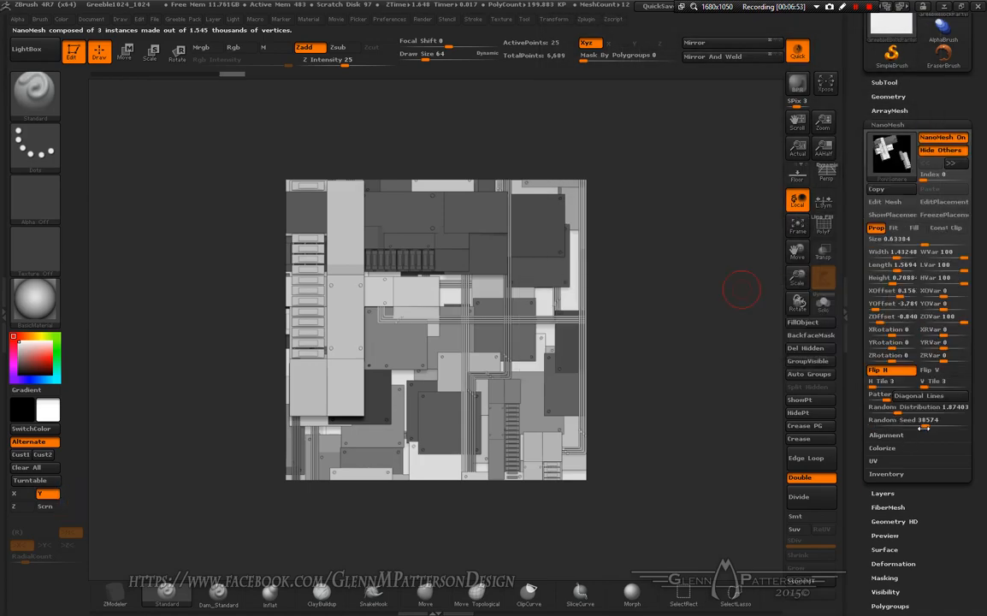
drag(923, 426, 913, 425)
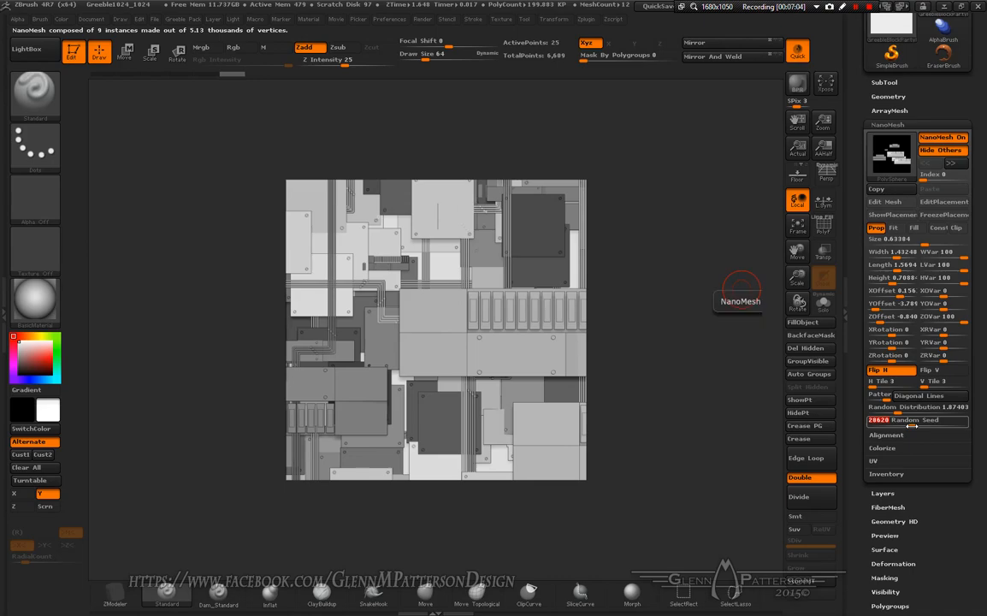
Step: Try vertical and horizontal flip combinations on the block NanoMesh, and return to Flip H only
click(945, 374)
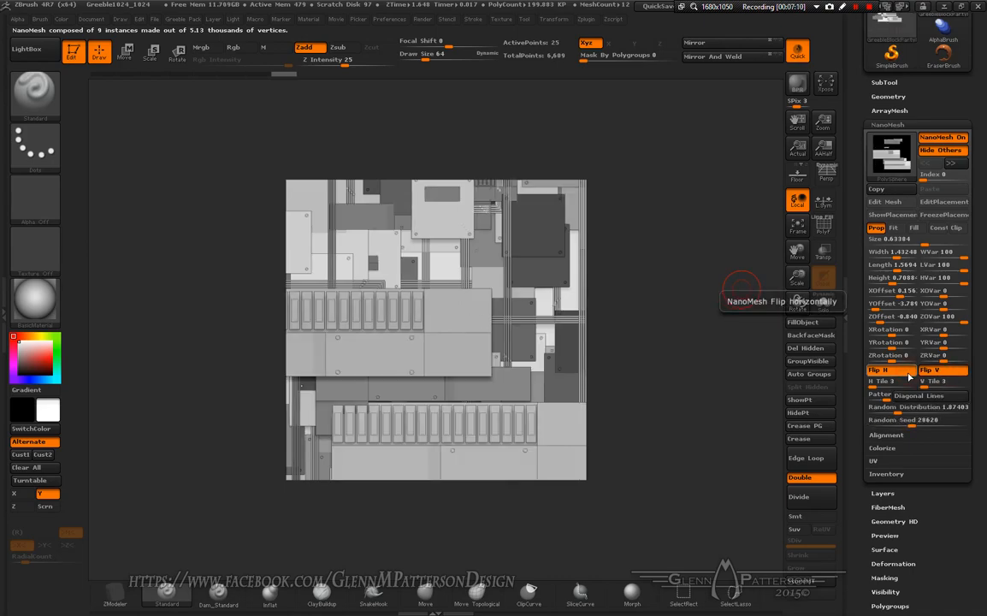
click(941, 374)
click(942, 375)
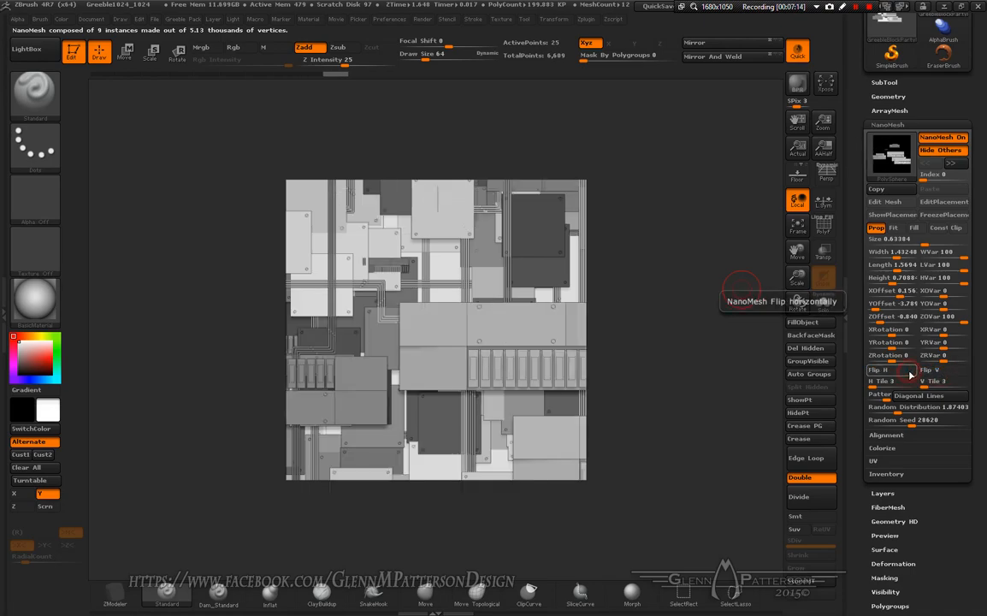
click(911, 374)
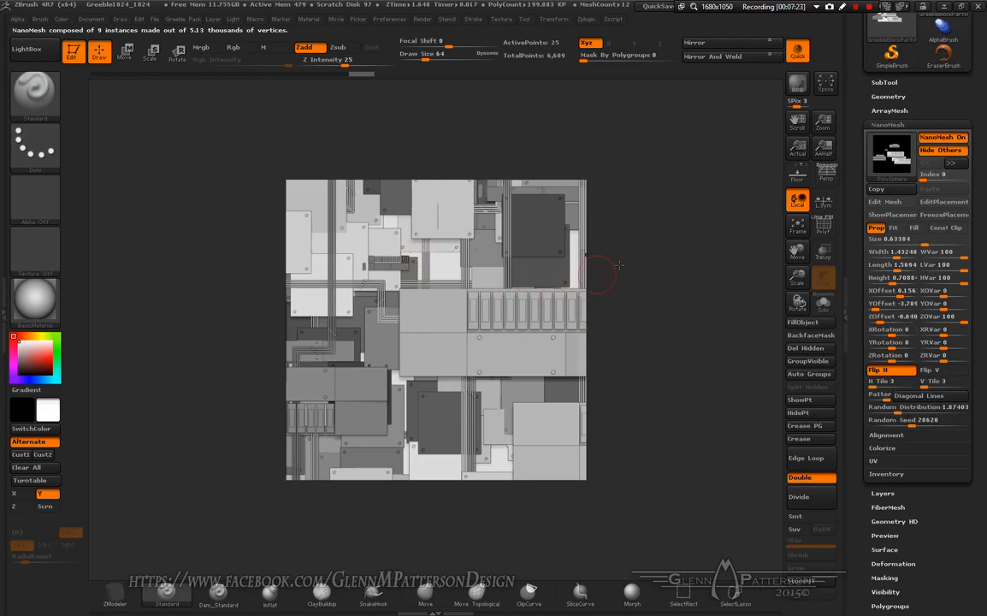
Step: Render the greeble pattern with BPR and export the document at actual size as ZBrush Document.tif in the DEMO_ARTIFACT folder
click(798, 86)
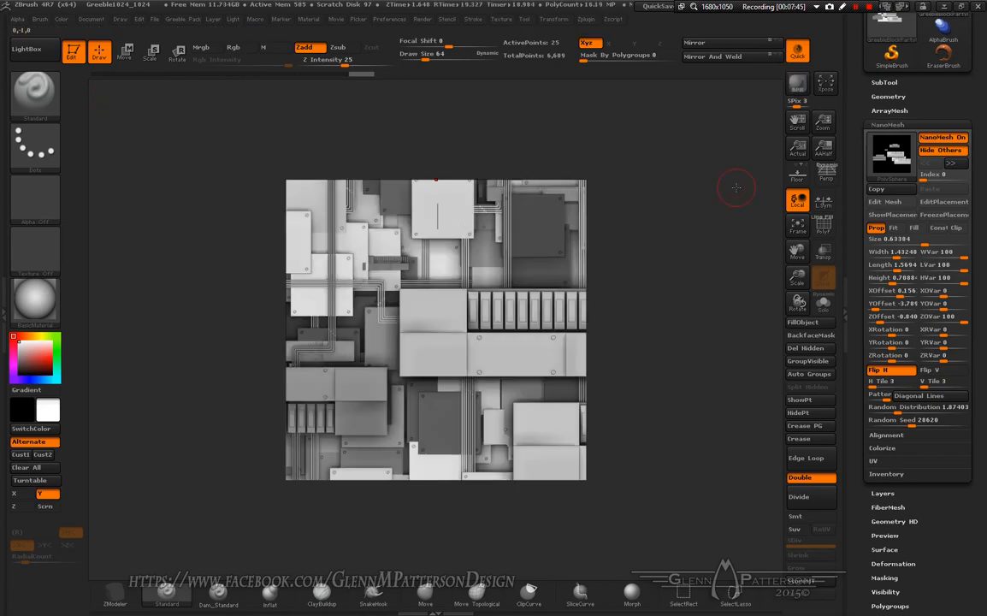
click(798, 150)
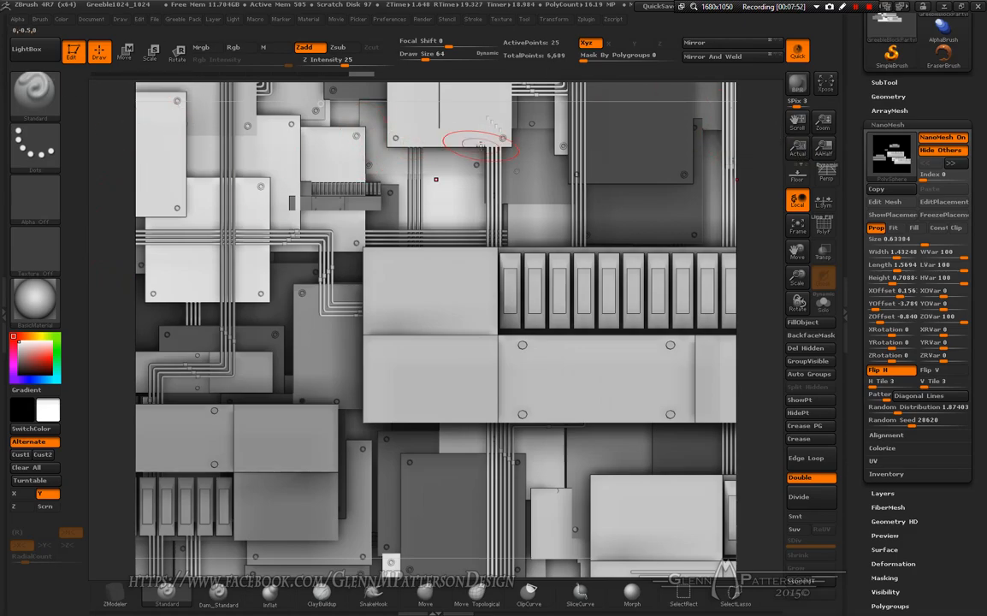
click(86, 19)
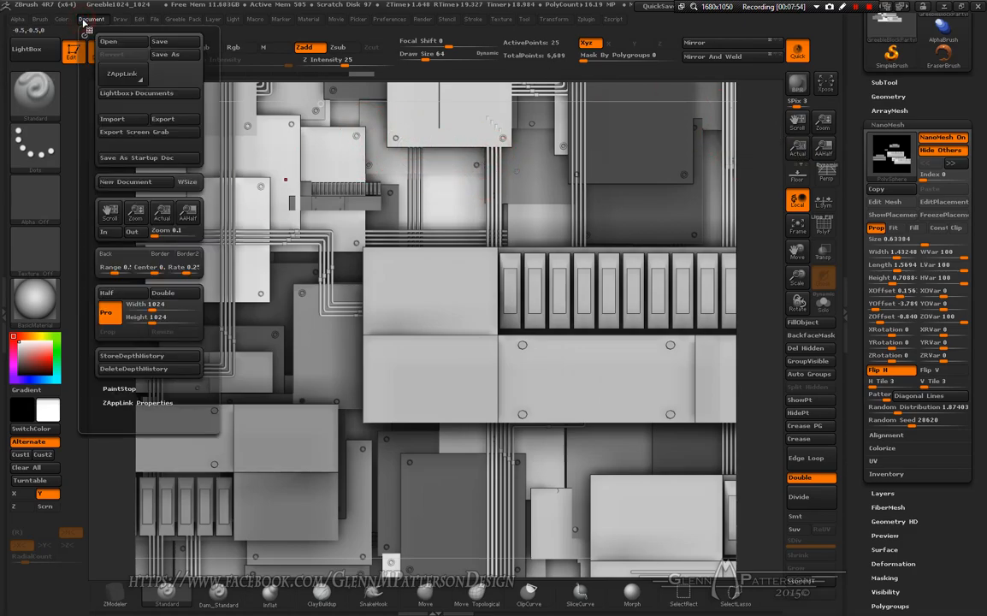
click(173, 122)
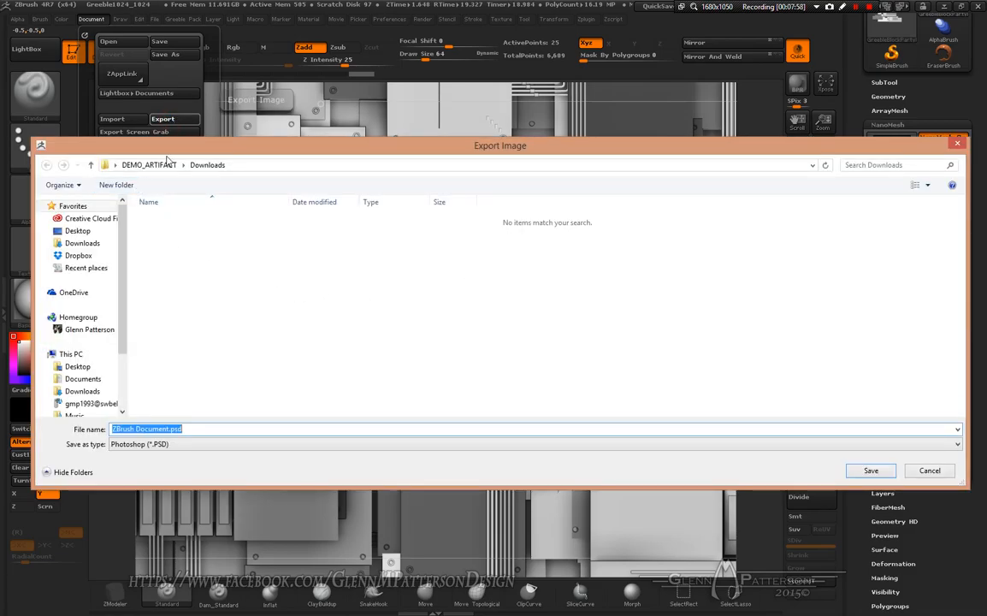
click(153, 167)
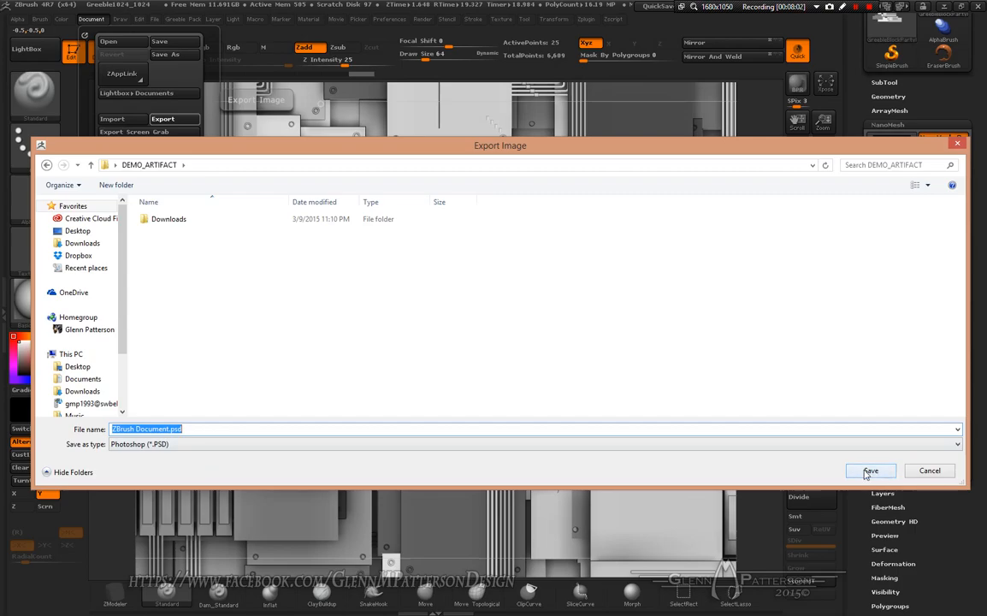
click(300, 445)
click(295, 486)
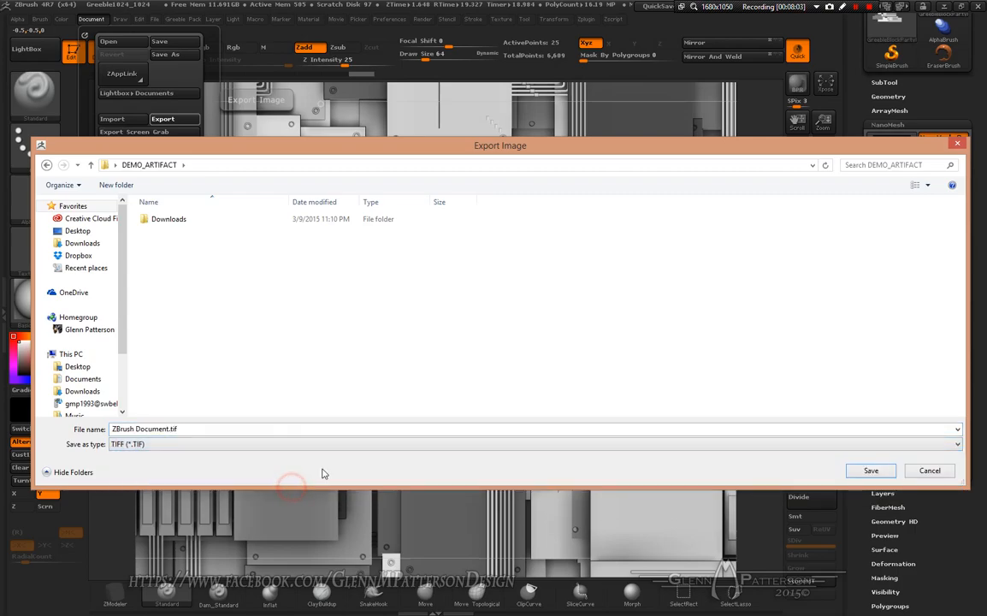
click(869, 471)
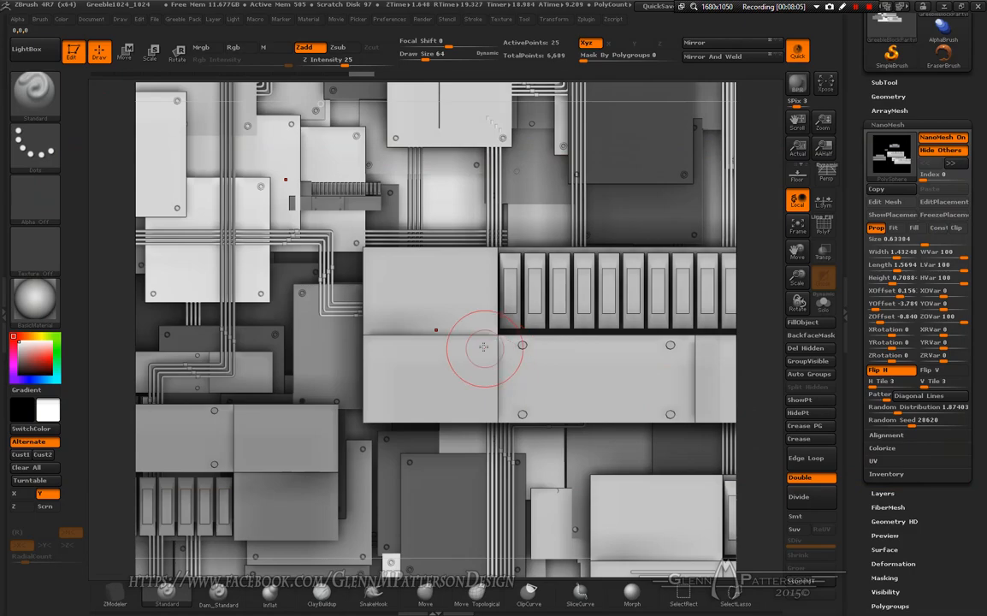
Step: Export the BPR depth render pass as the TIFF file BPR_Depth.tif in the DEMO_ARTIFACT folder
click(5, 259)
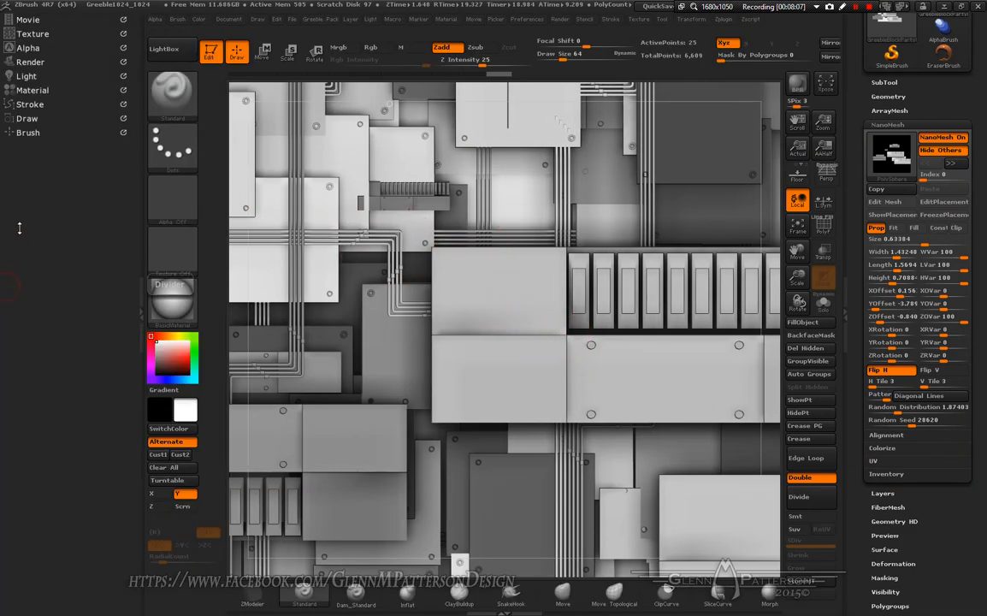
click(29, 62)
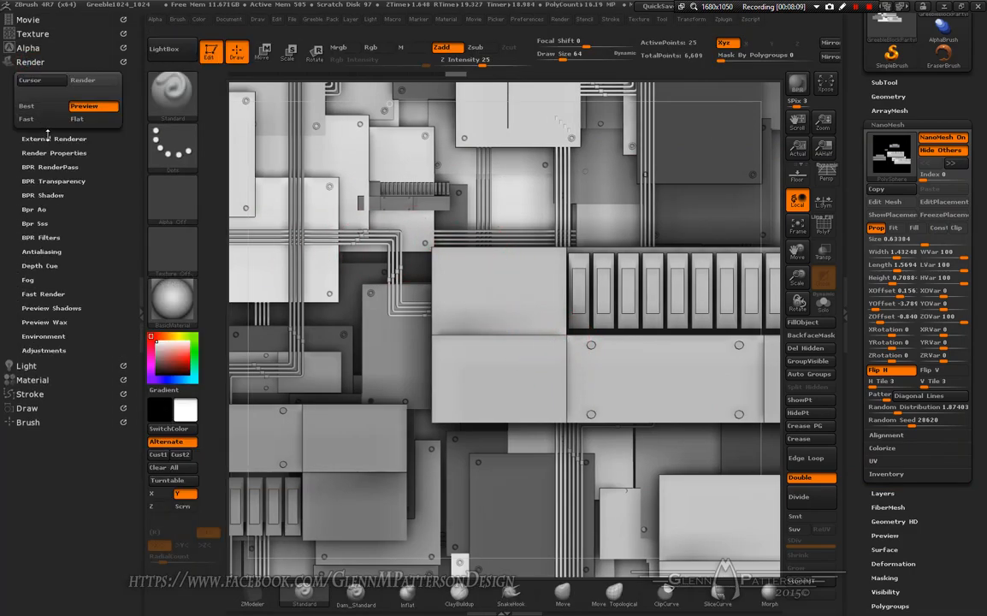
click(53, 167)
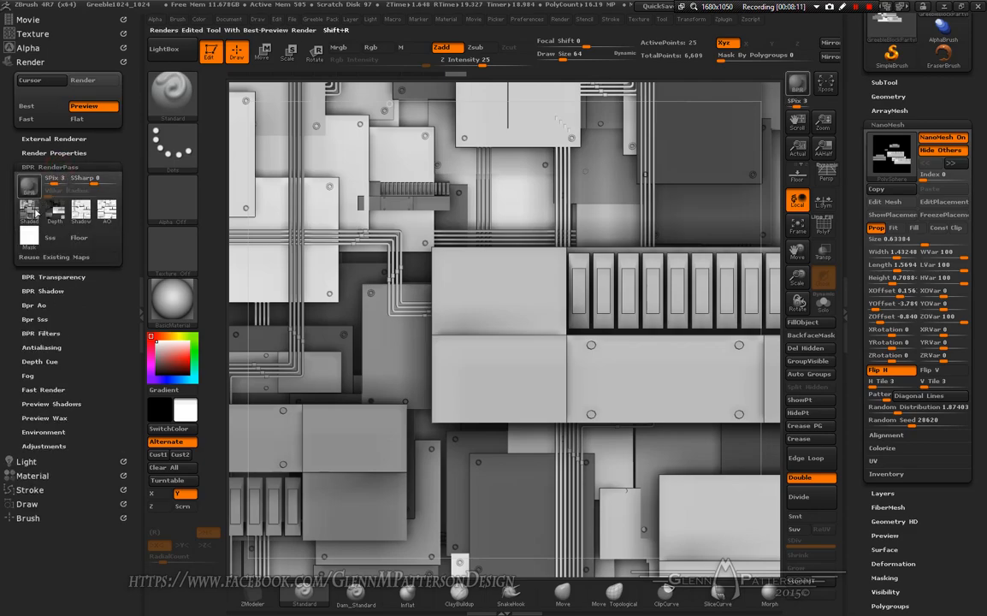
click(55, 213)
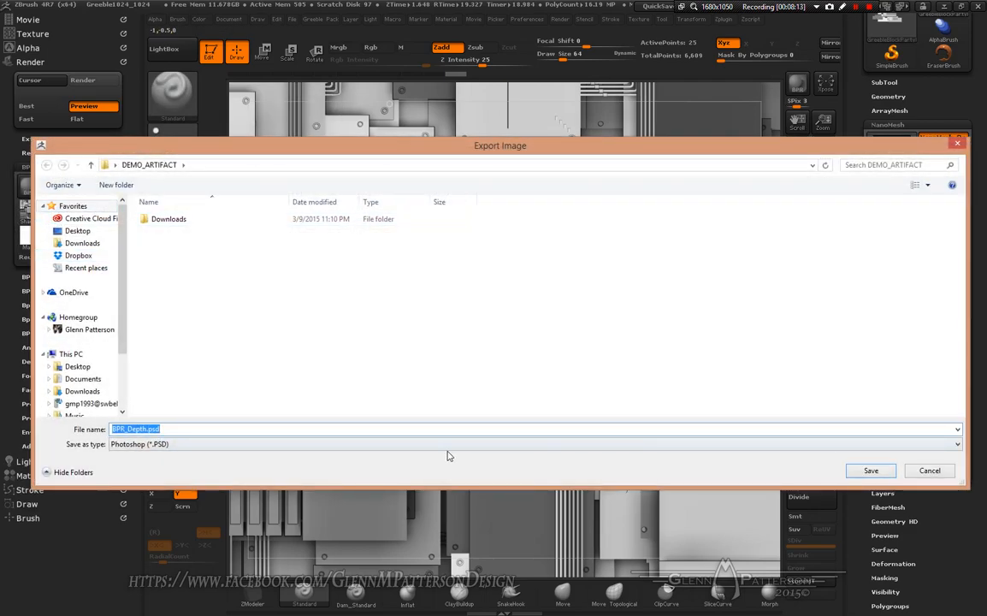
click(379, 446)
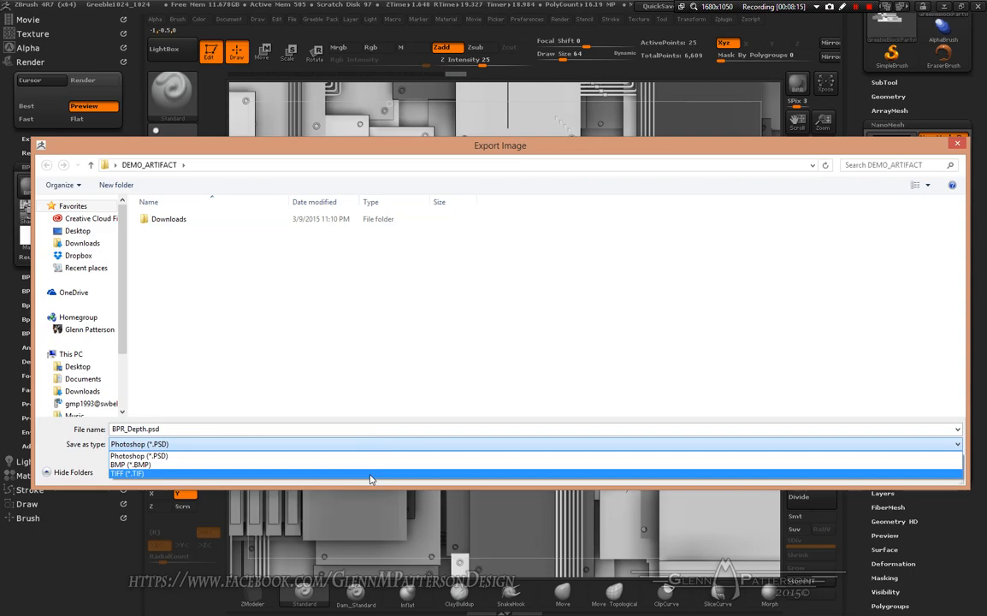
click(371, 474)
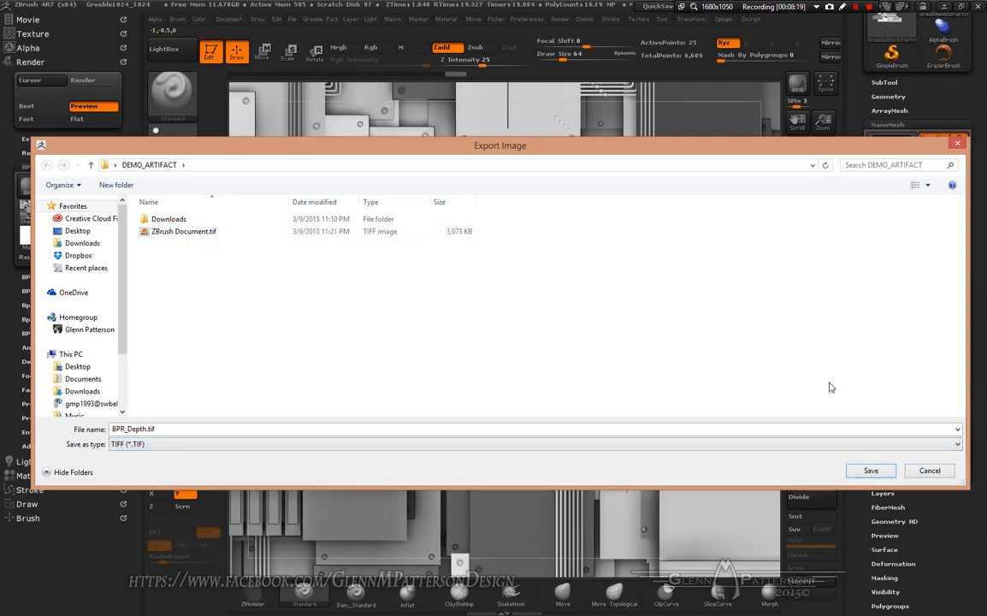
click(869, 472)
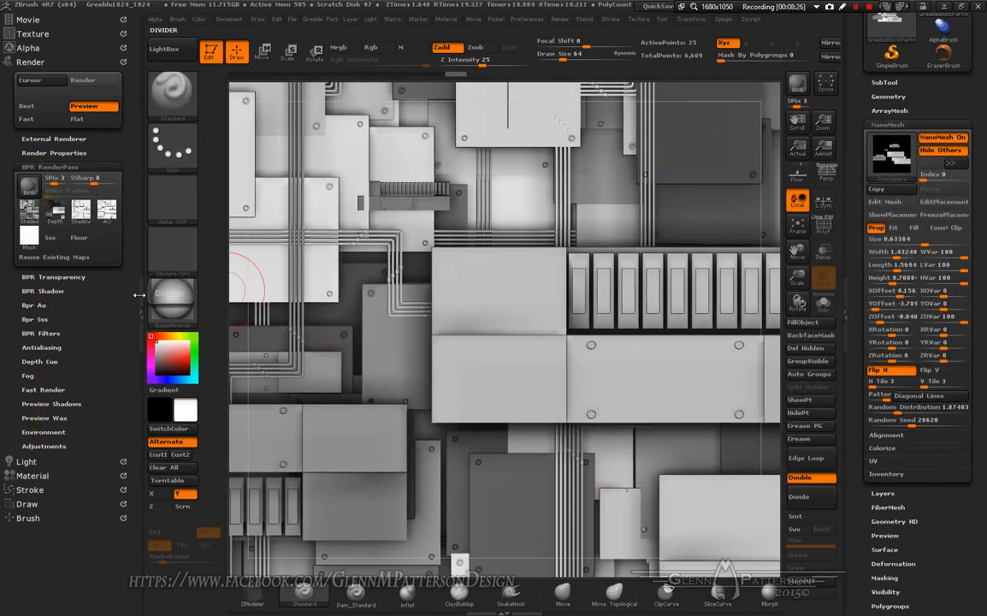
click(135, 270)
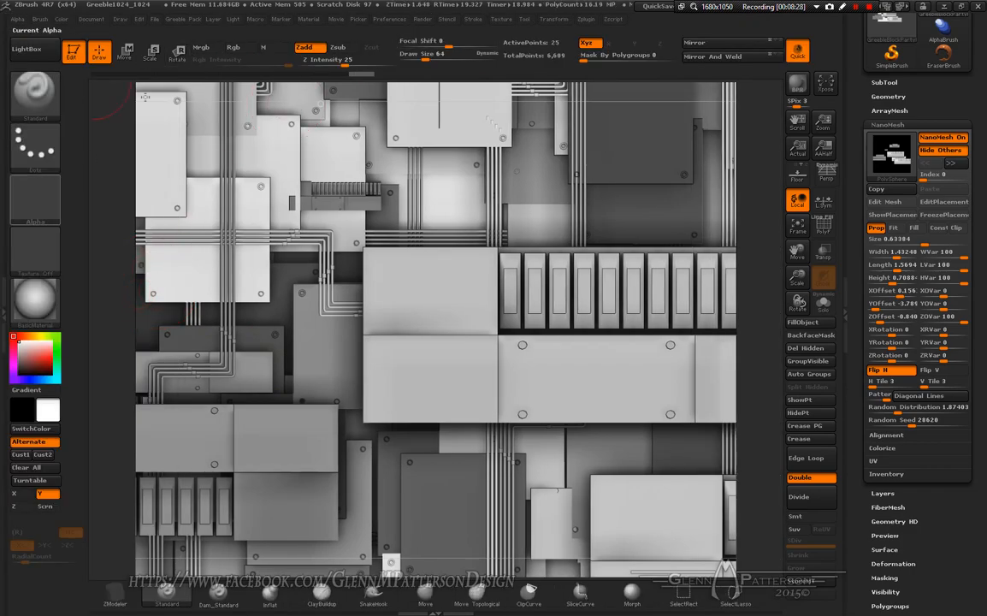
Step: Initialize ZBrush fully, clearing the current document and customized tools
click(389, 19)
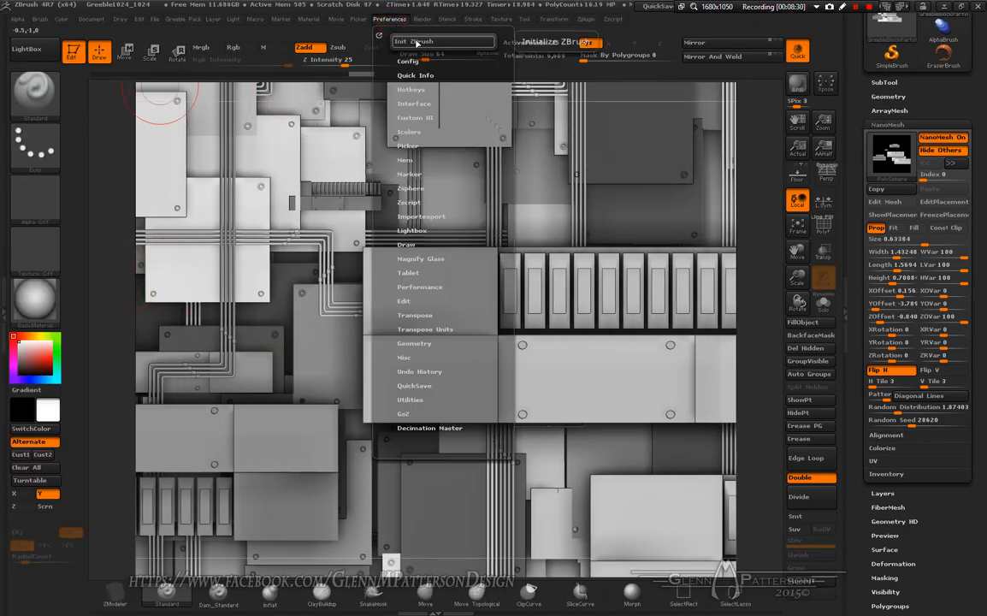
click(418, 41)
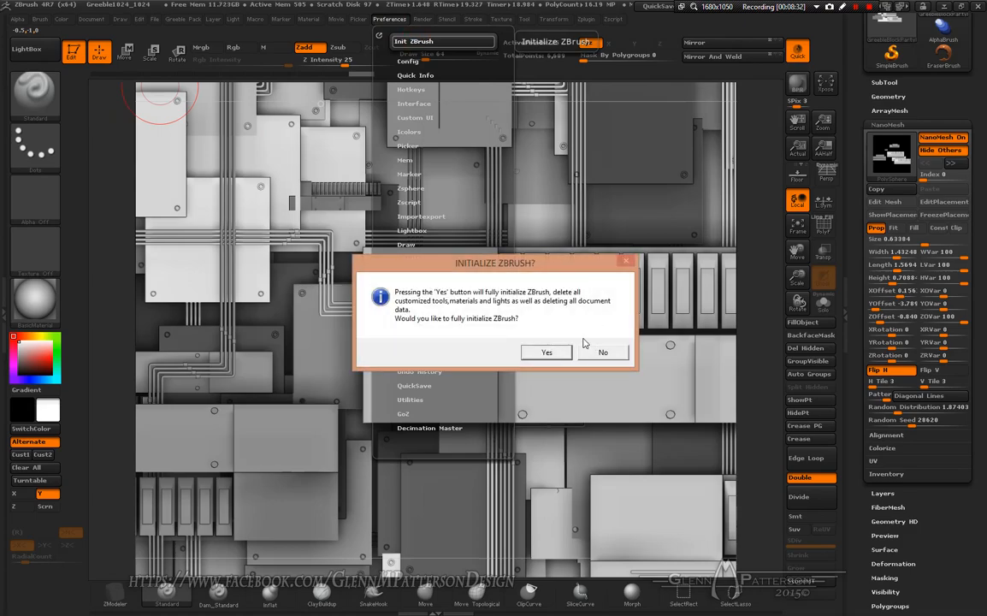
click(554, 354)
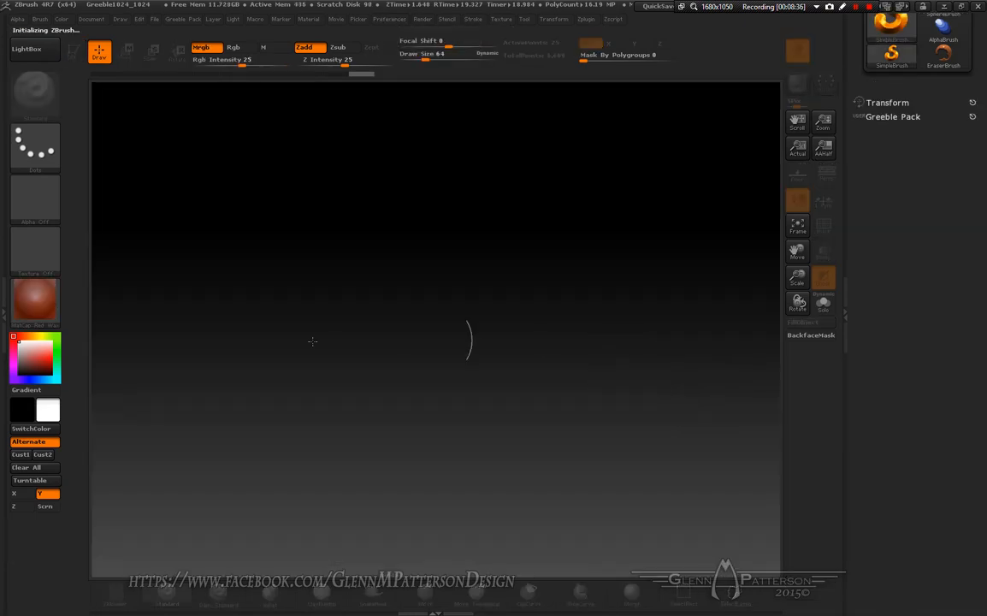
Step: Change the active material to BasicMaterial
drag(888, 139, 952, 324)
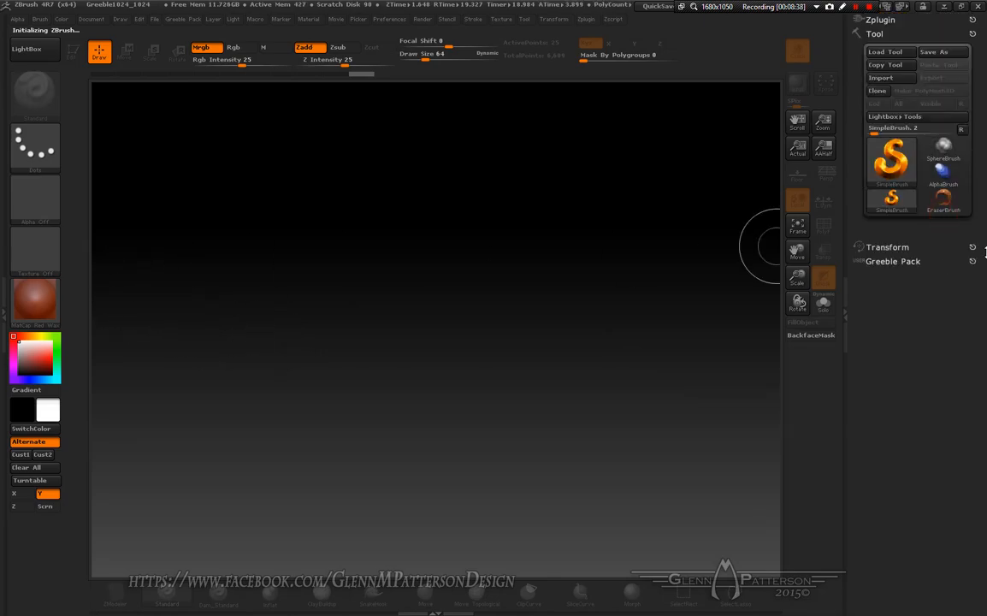
click(39, 305)
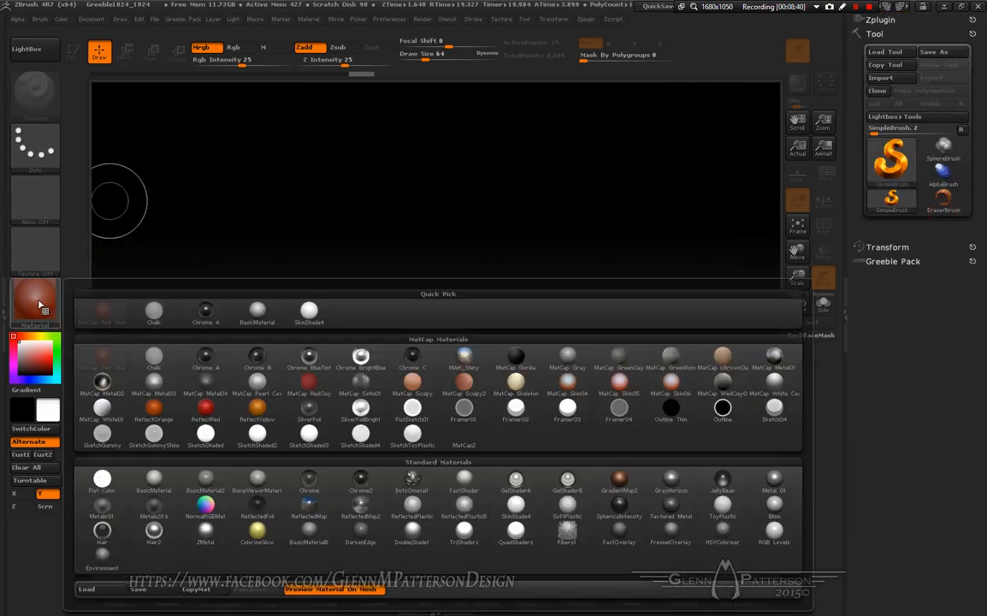
click(154, 479)
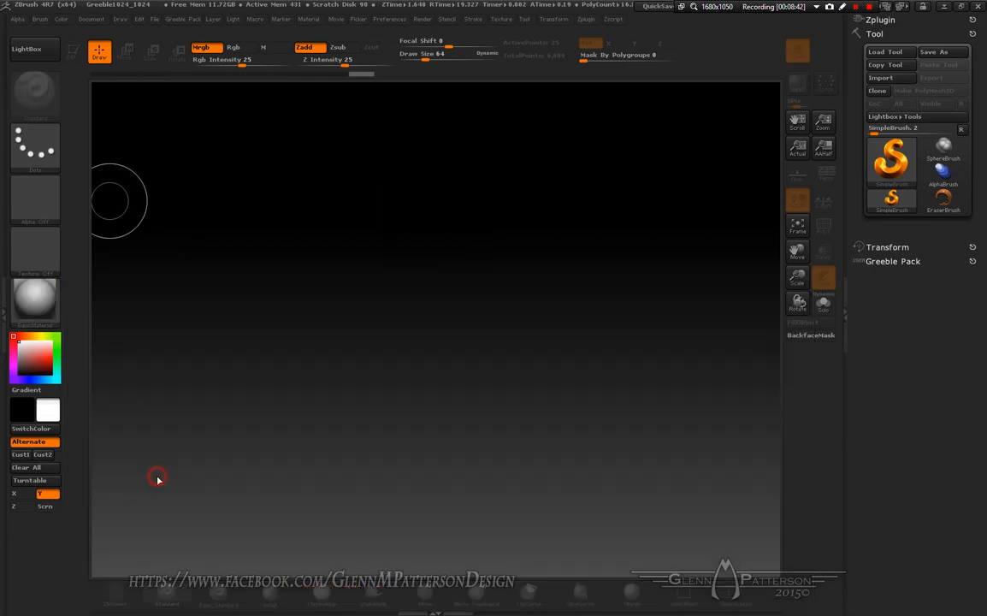
Step: Draw a Sphere3D in the middle of the canvas and put it into Edit mode
click(894, 162)
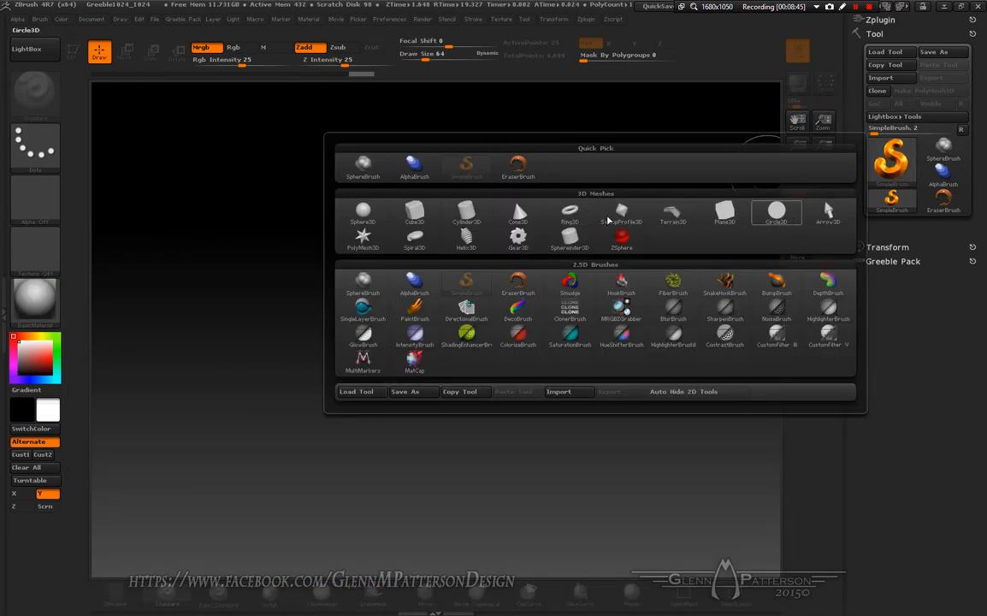
click(363, 212)
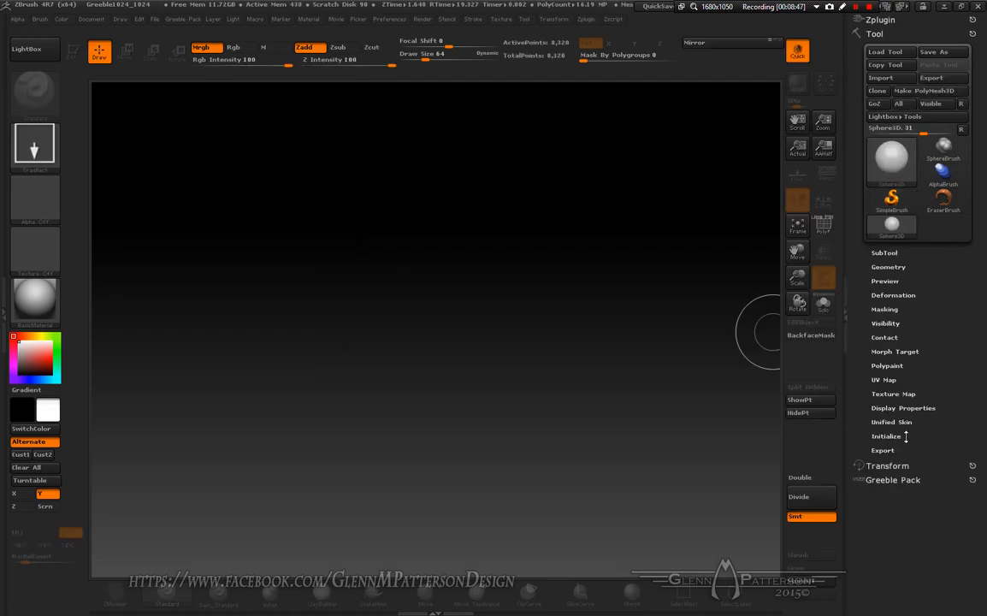
drag(463, 363, 492, 522)
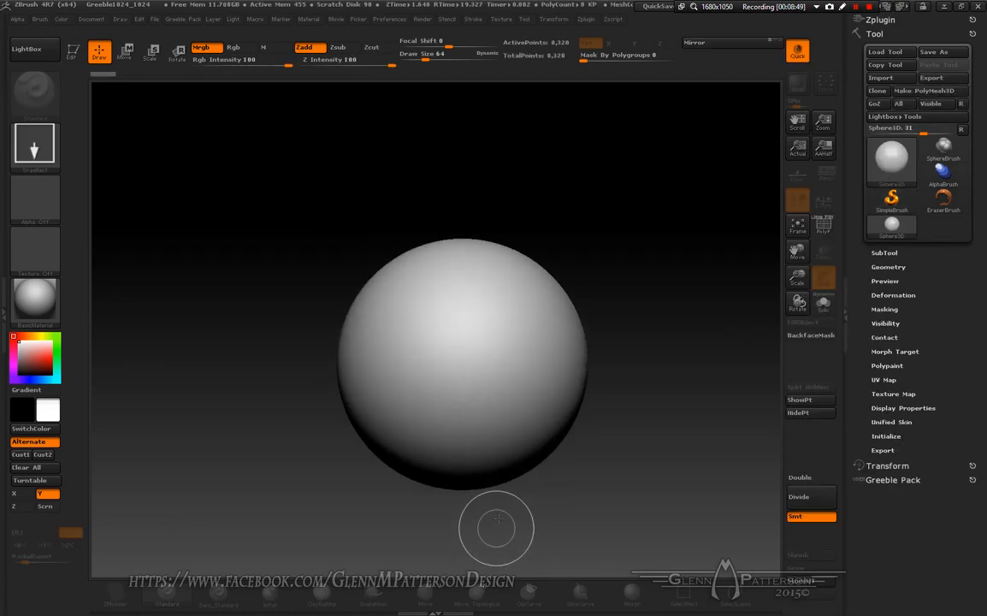
key(t)
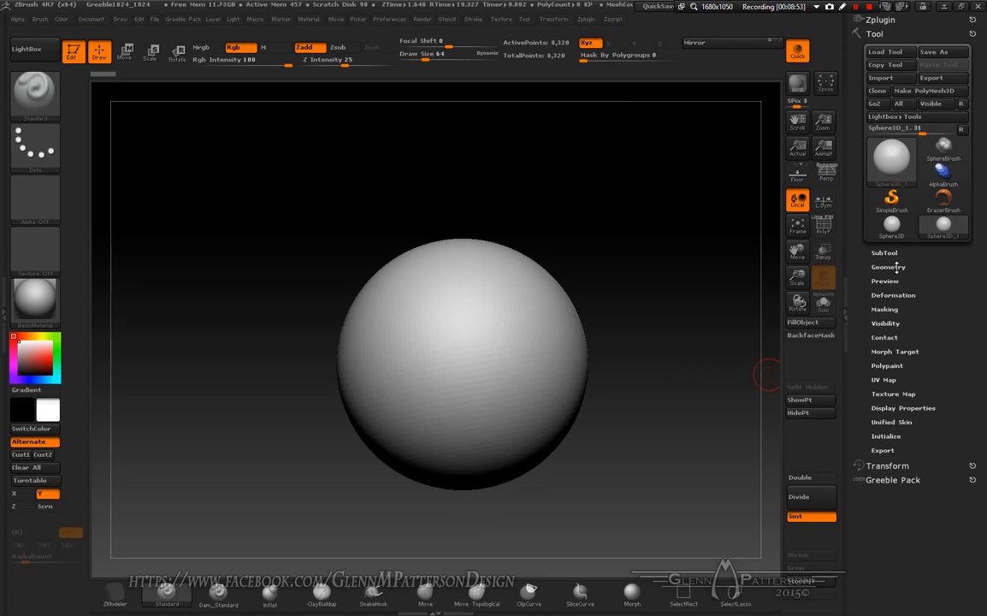
Step: Show the sphere's polyframe and initialize it with HDivide 32 and VDivide 24
click(887, 436)
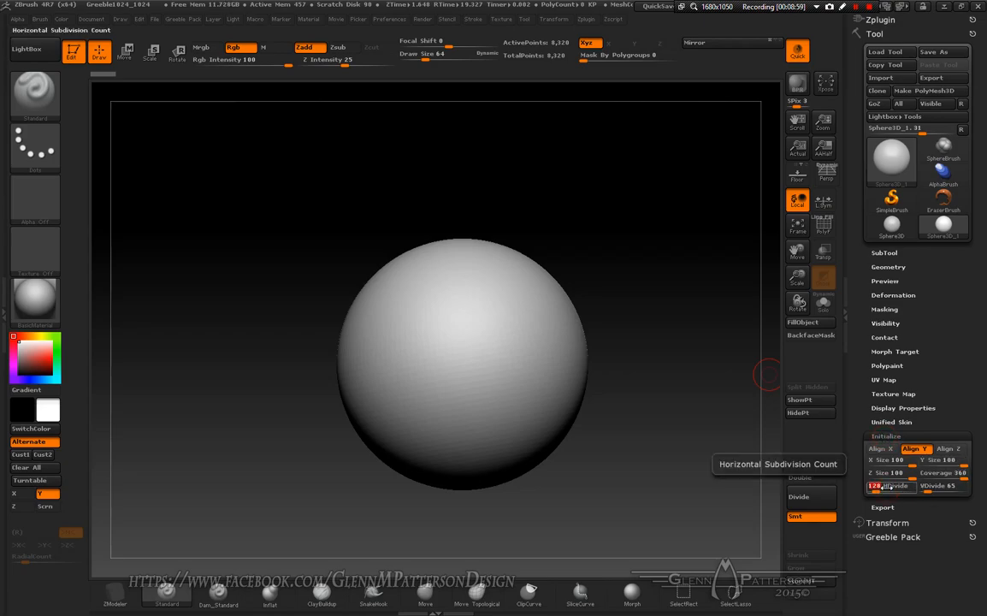
click(823, 225)
click(893, 488)
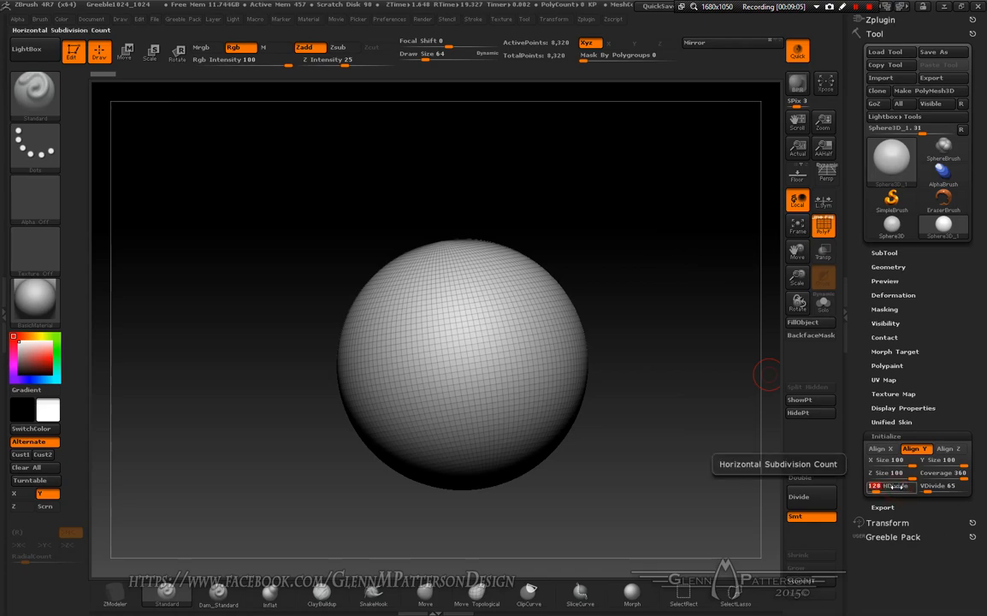
text(32)
key(Tab)
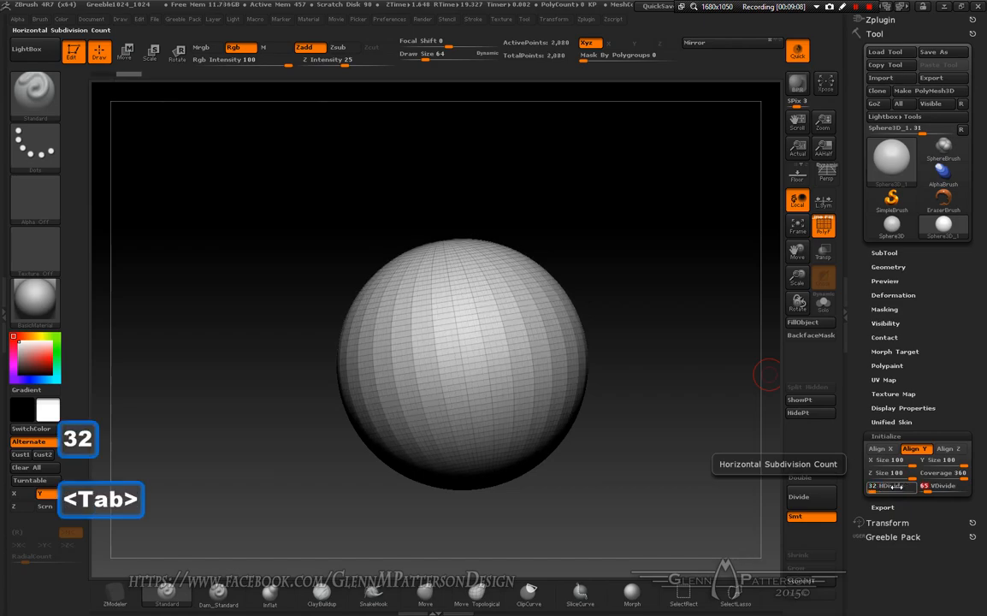
text(24)
key(Return)
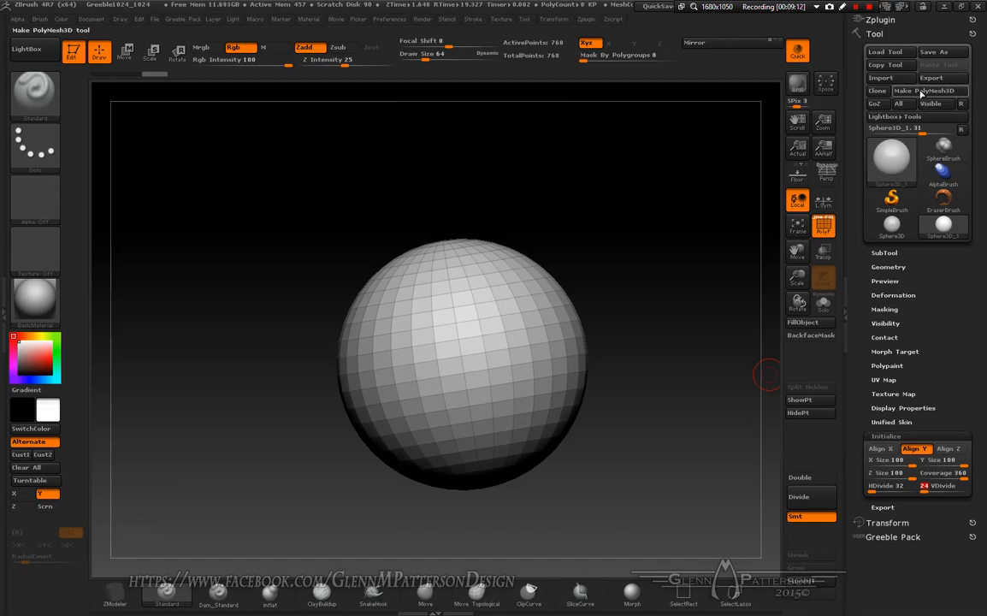
Step: Convert the sphere to a PolyMesh3D and turn on X symmetry
click(921, 92)
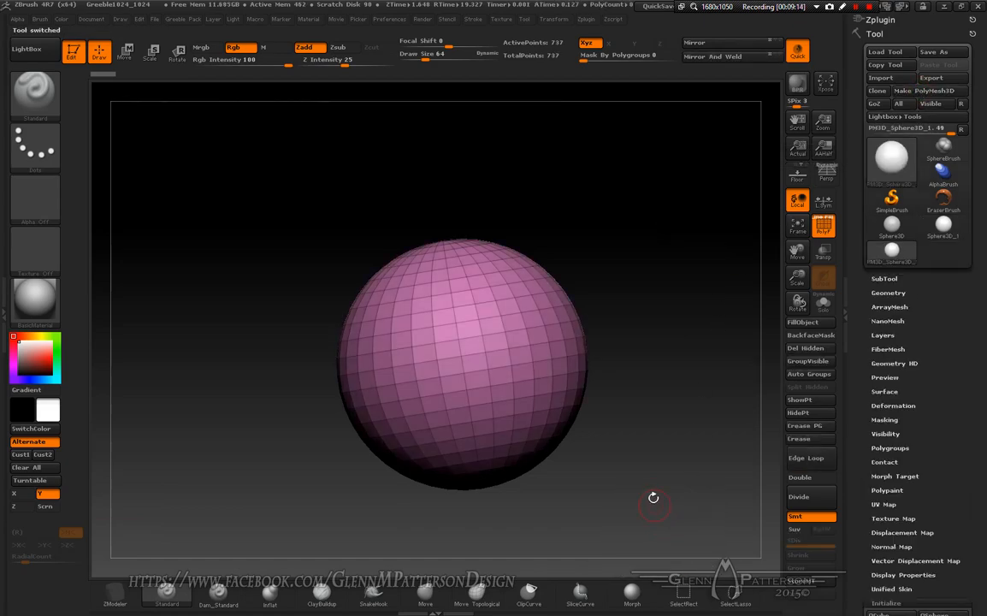
shift+drag(652, 494, 604, 476)
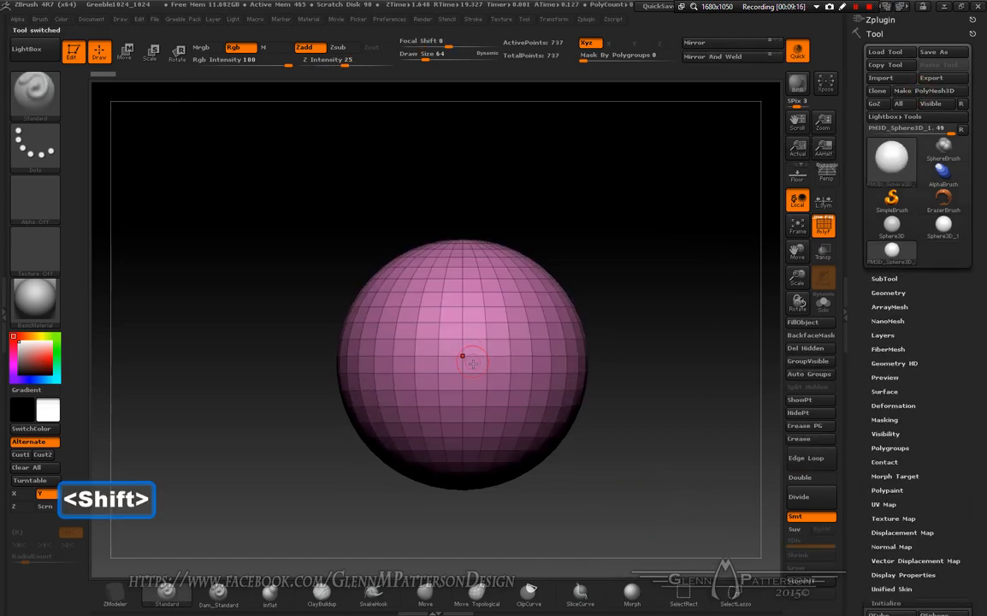
key(x)
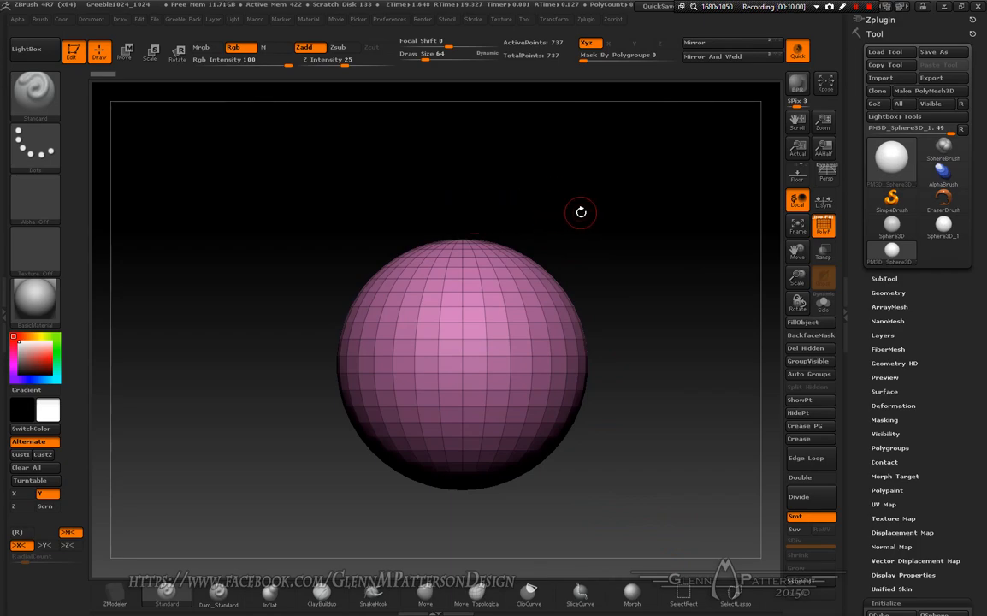
Step: Hide the sphere's top and bottom caps, growing the visible area by one row after hiding the top
key(ctrl+shift)
ctrl+shift+drag(590, 178, 278, 262)
key(ctrl)
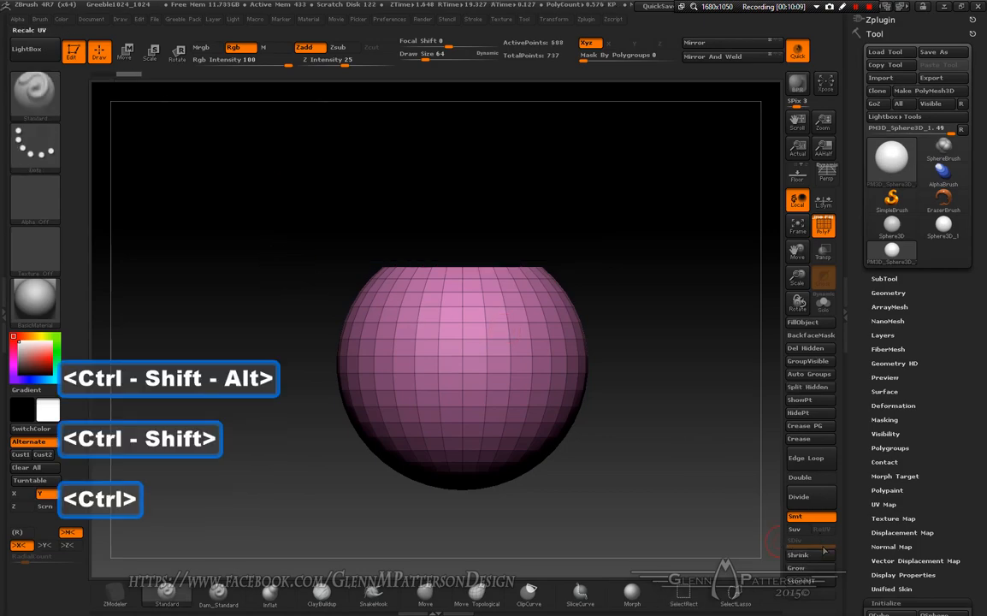
click(813, 569)
key(ctrl+shift)
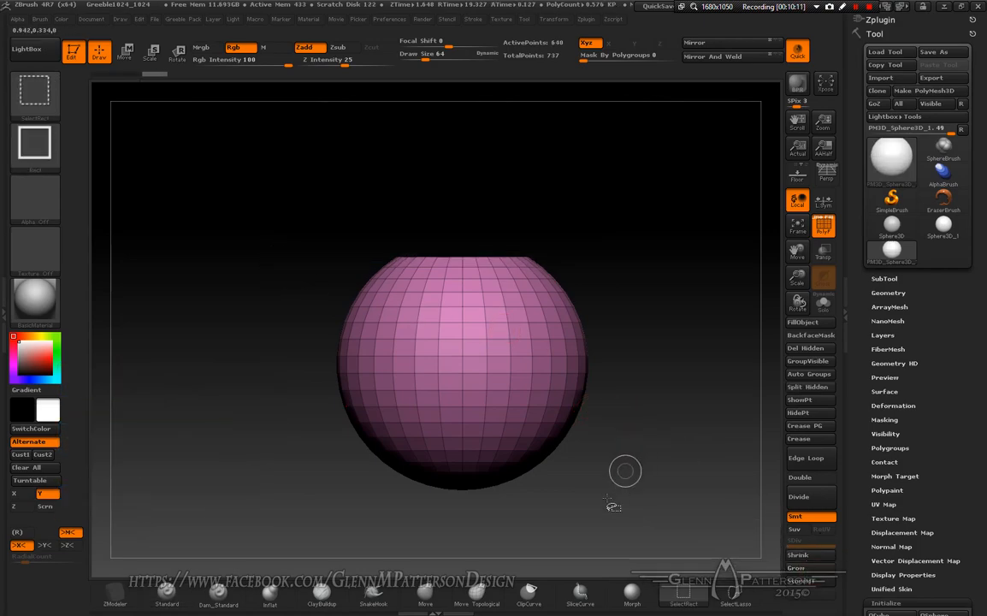
drag(593, 526, 294, 464)
key(ctrl)
key(ctrl)
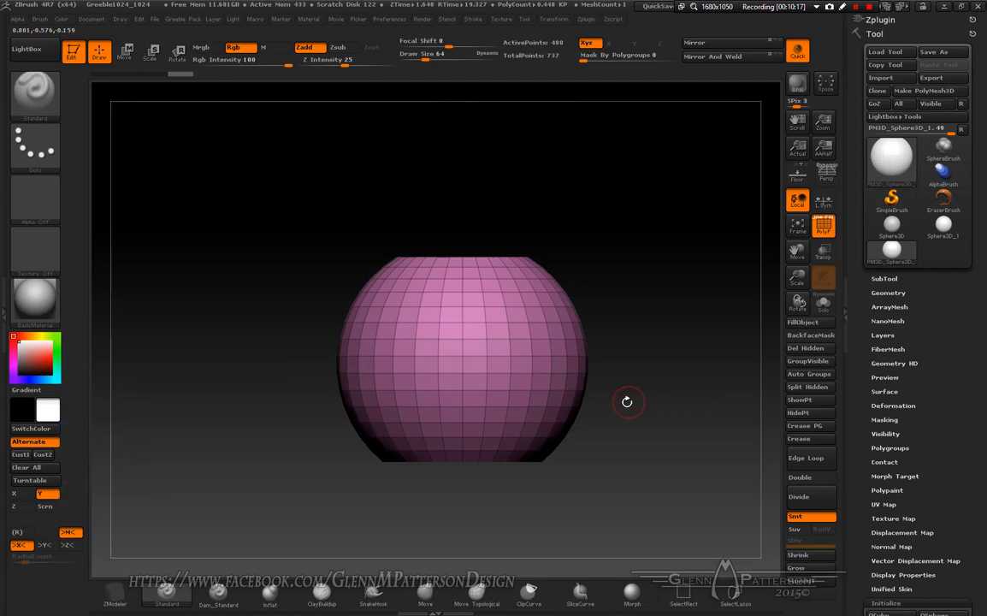
Step: Delete the hidden caps from the sphere and make the remaining mesh display double-sided
click(811, 350)
mouse_move(684, 379)
mouse_down()
mouse_move(681, 438)
mouse_move(684, 395)
mouse_up()
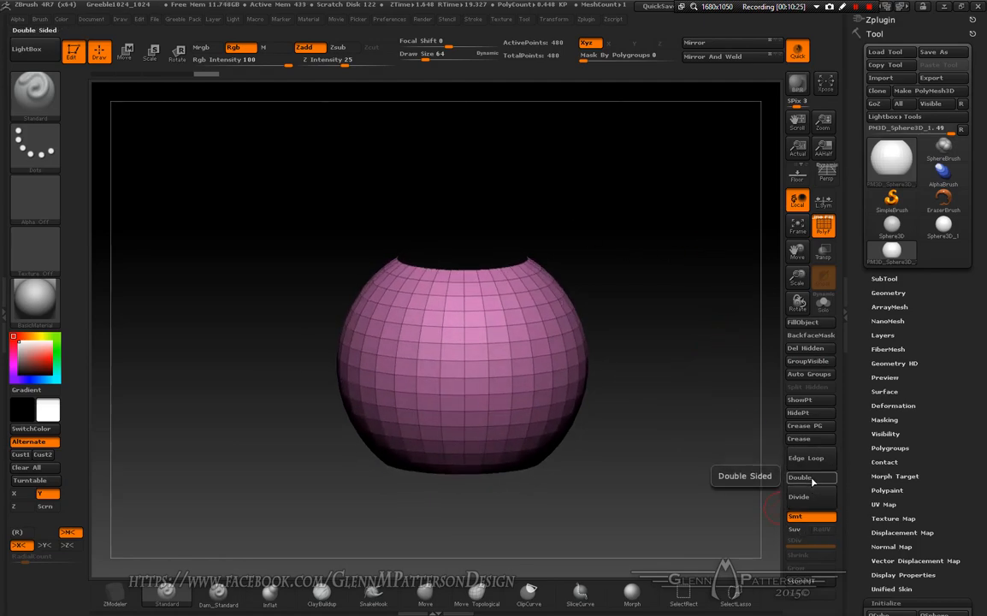
click(810, 477)
drag(637, 353, 282, 483)
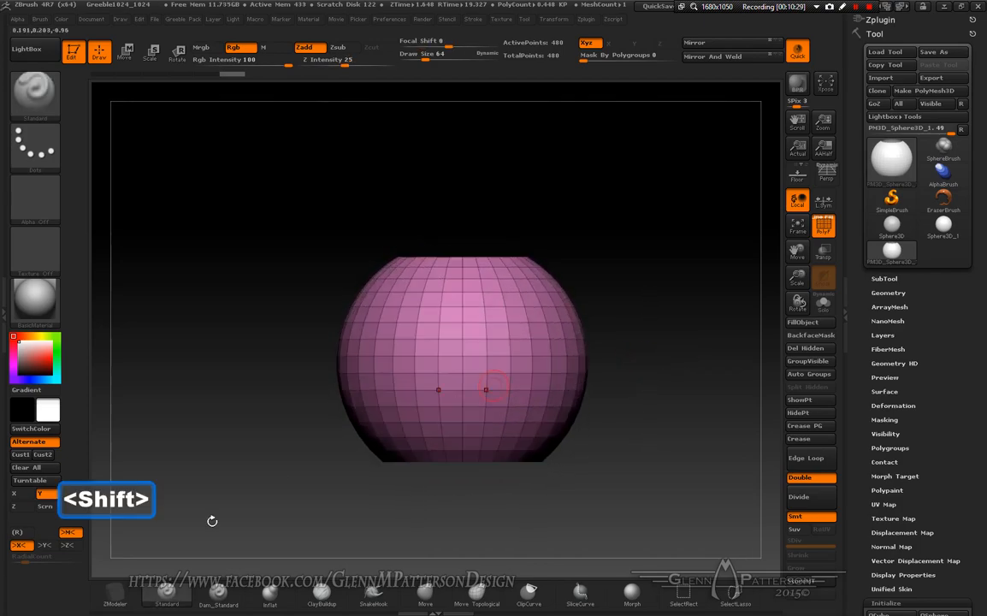
Step: Select the ZModeler brush and set radial symmetry around the Y axis with a RadialCount of 4
click(125, 599)
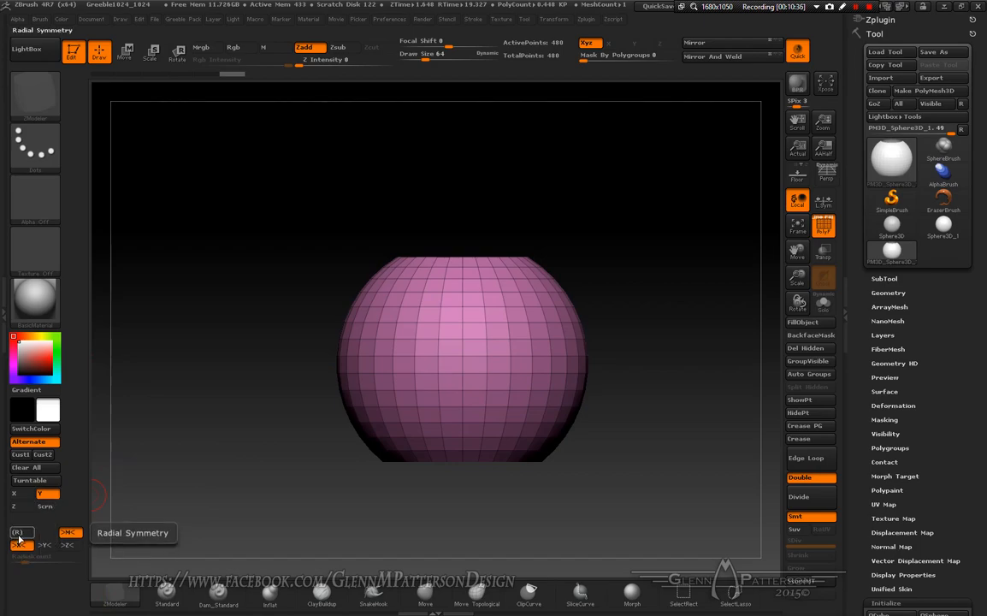
click(18, 532)
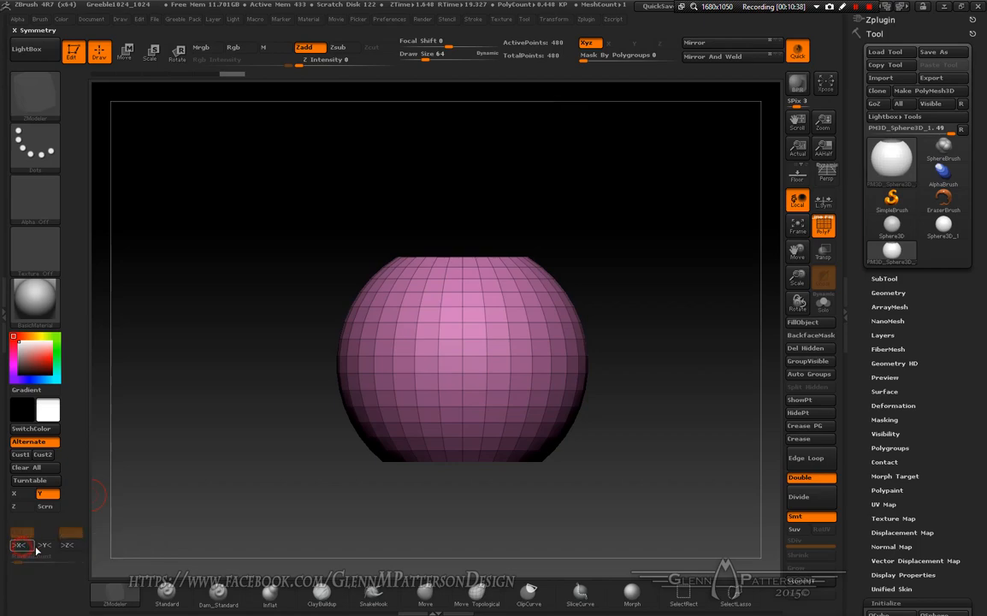
click(45, 545)
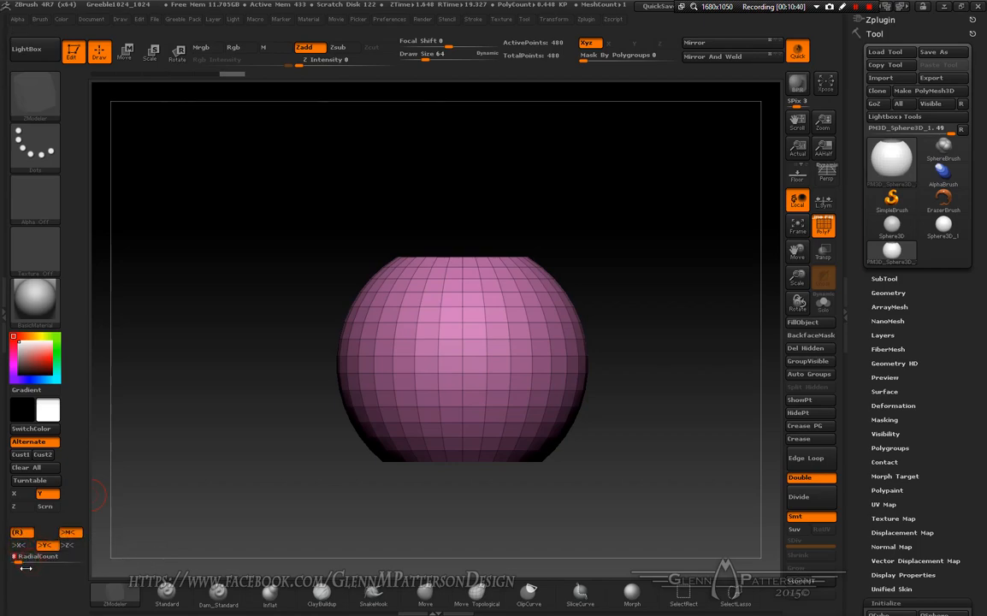
key(Return)
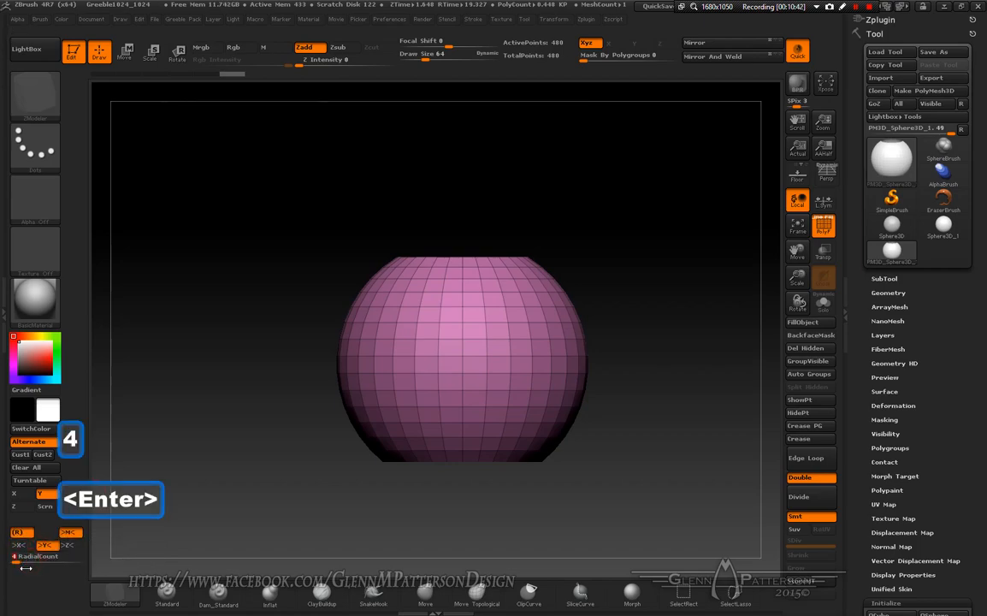
Step: Set the ZModeler polygon action to Polygroup with Polyloop as the target
right_click(475, 366)
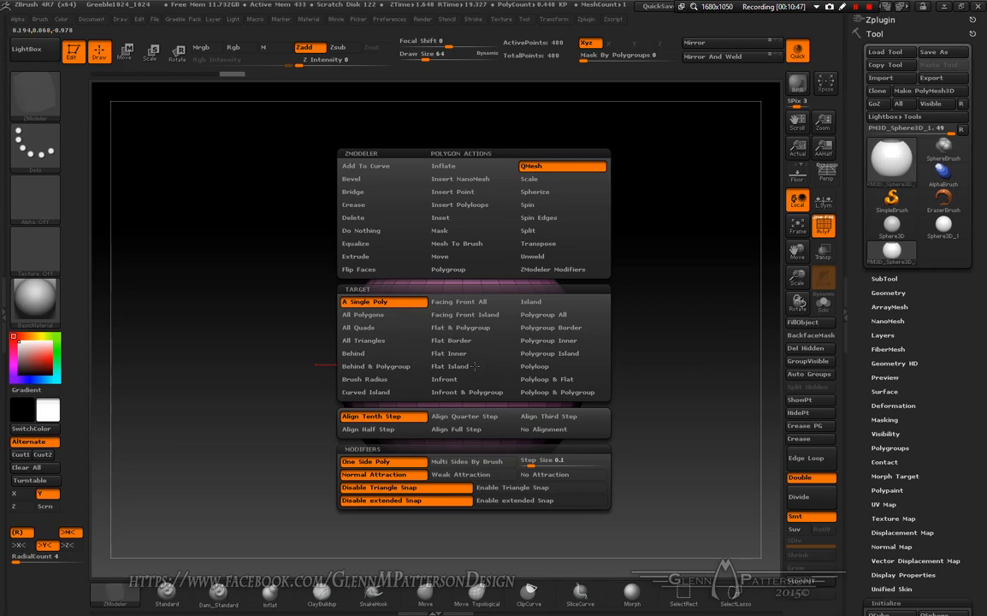
click(466, 270)
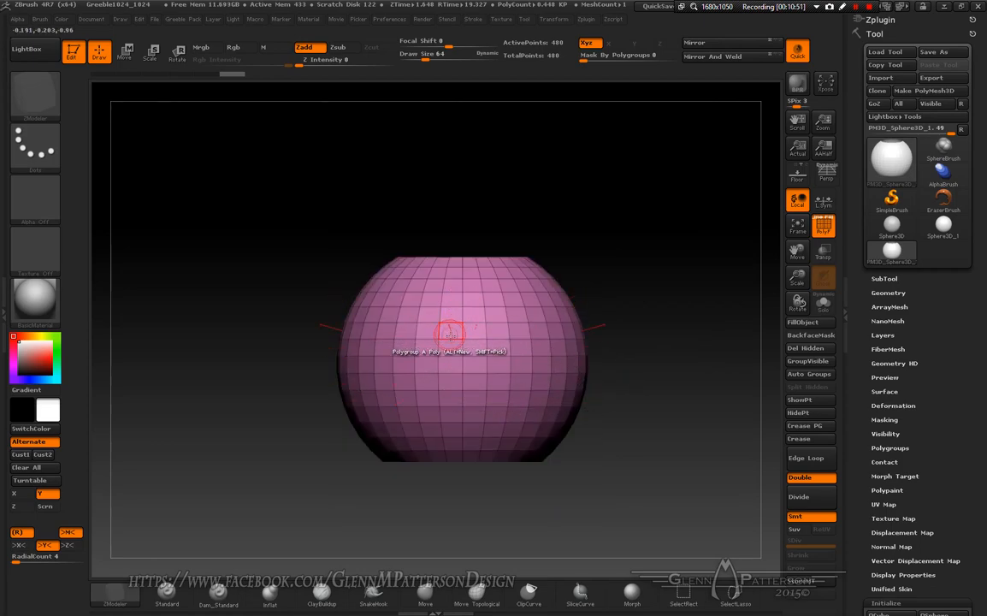
right_click(470, 348)
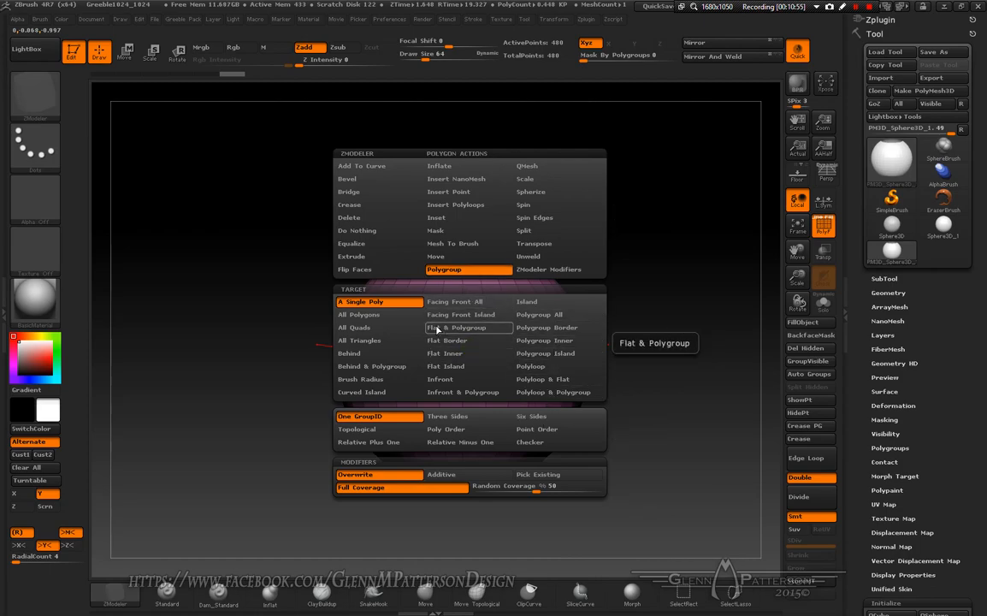
click(539, 367)
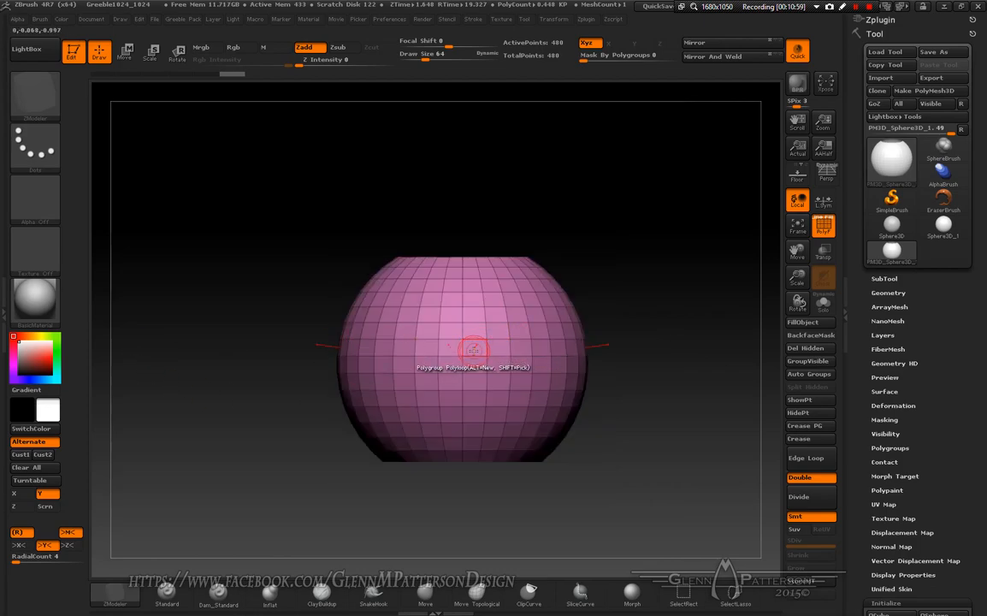
Step: Assign a new polygroup to the paired vertical polyloops, the top and bottom rows, and the two rows around the equator
drag(797, 278, 797, 349)
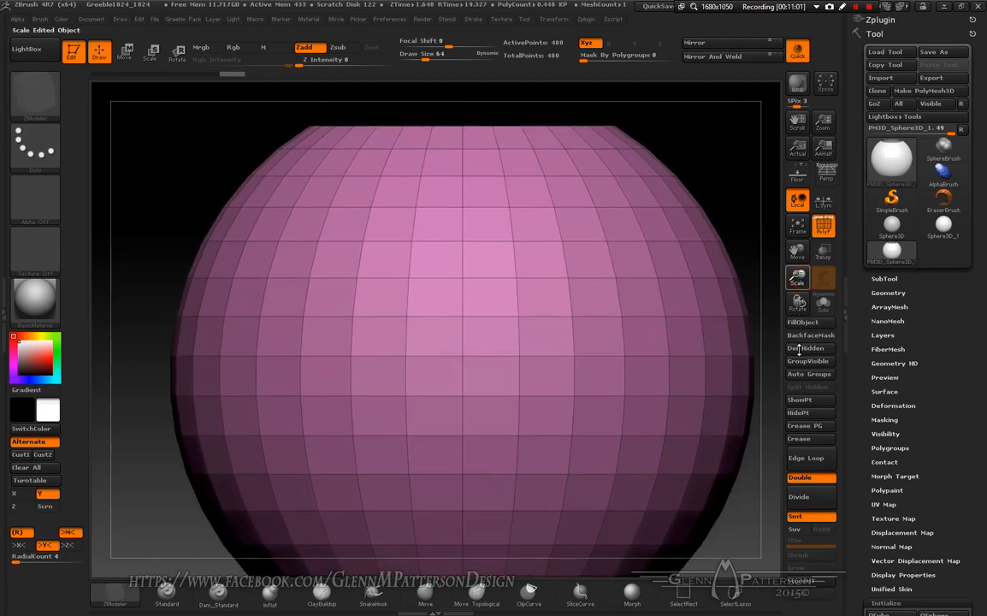
click(491, 343)
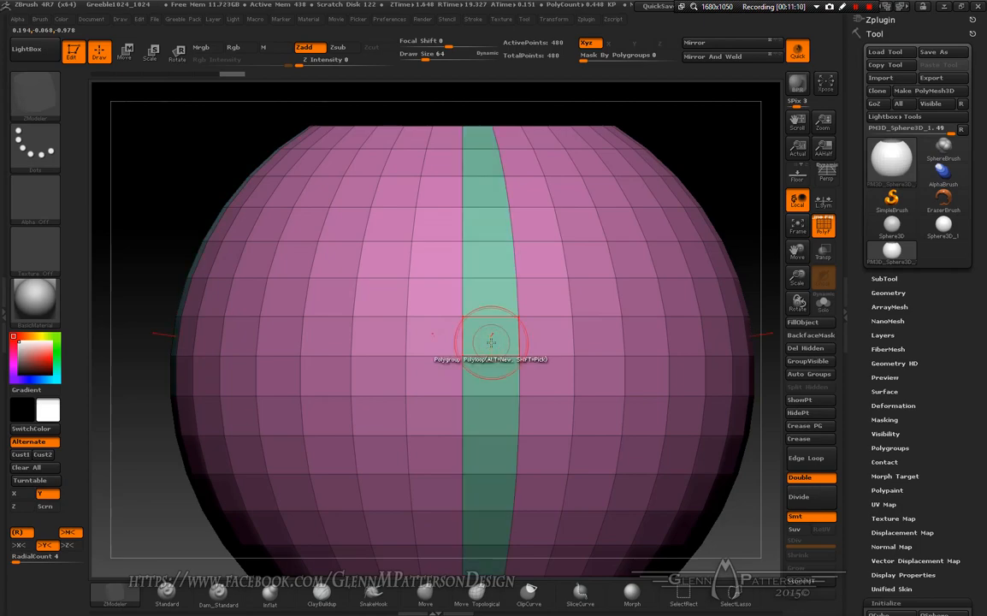
click(434, 342)
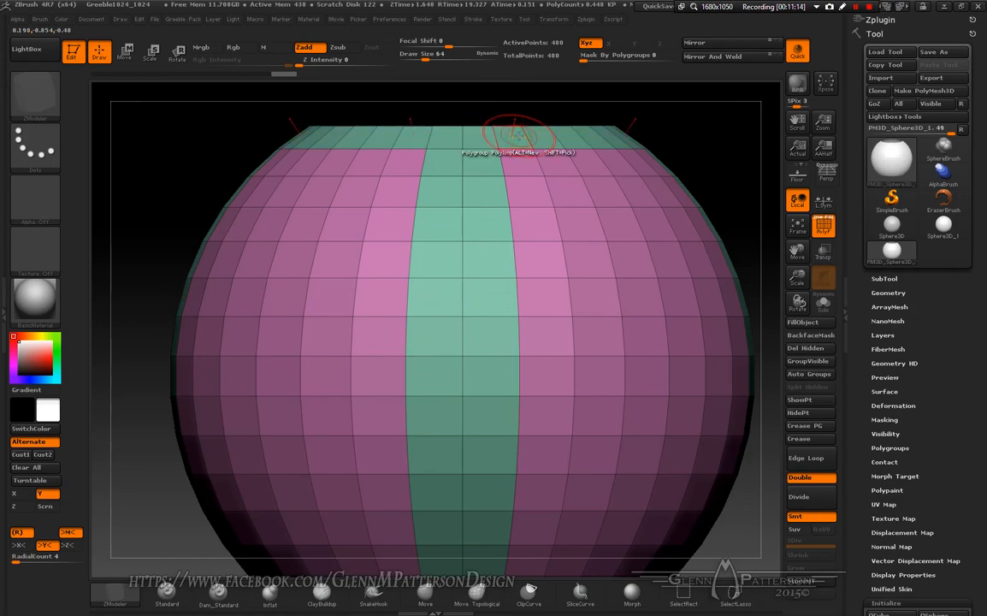
drag(797, 251, 780, 150)
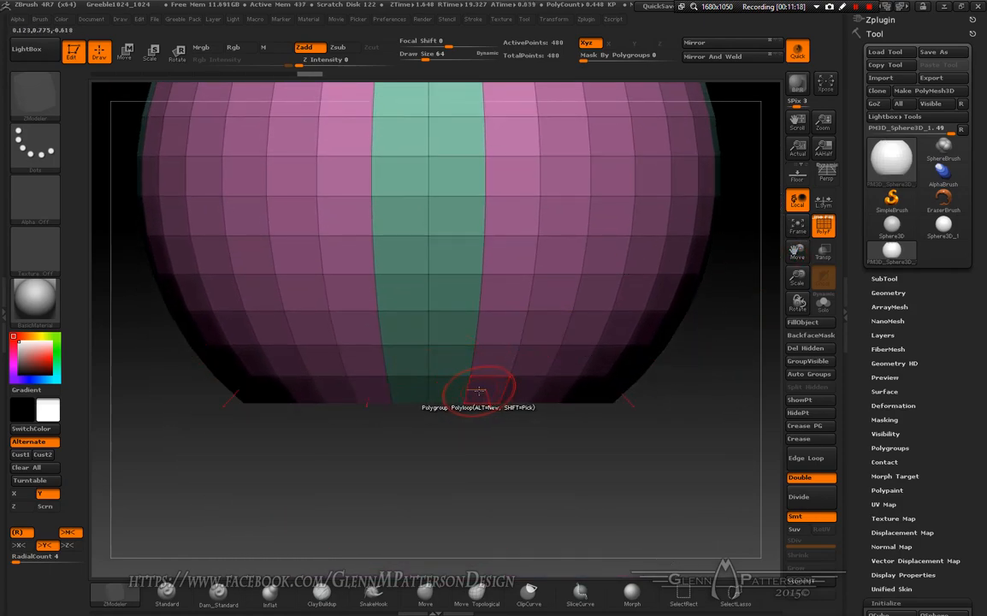
drag(790, 248, 822, 409)
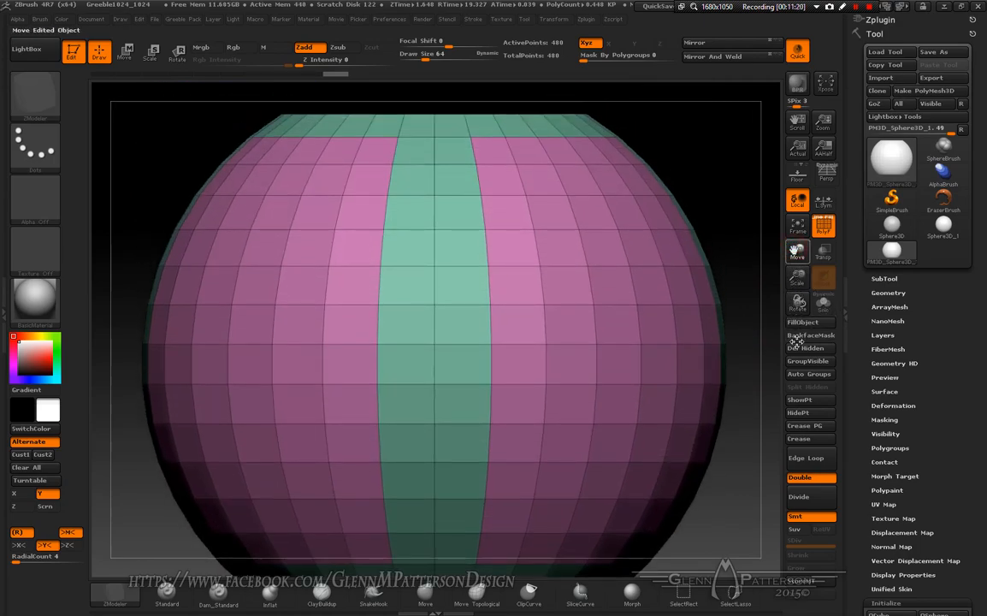
click(513, 363)
click(514, 326)
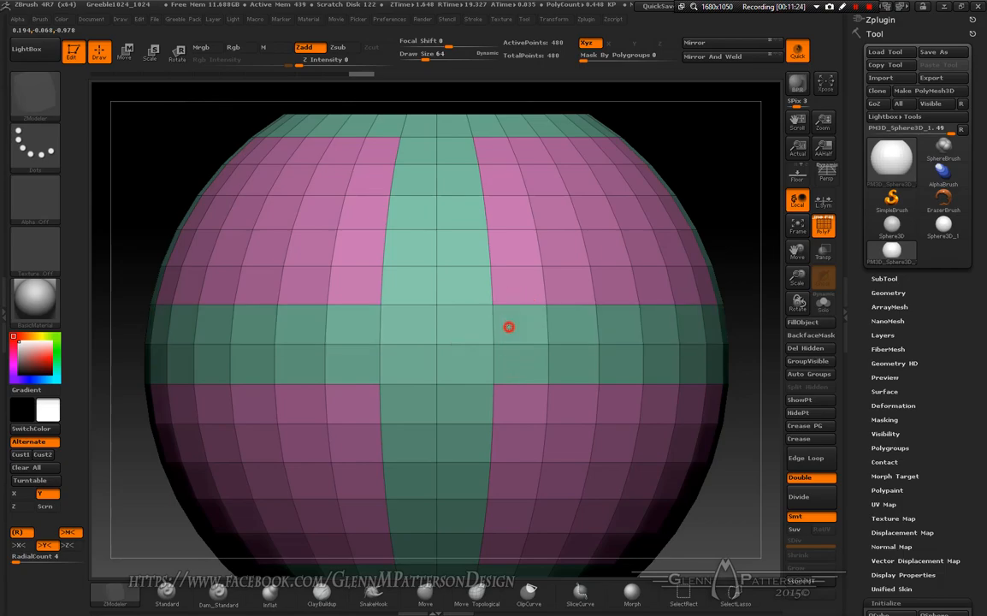
Step: Isolate the green band polygroup of the sphere and delete the hidden pink panels
mouse_move(511, 358)
right_down()
mouse_move(491, 374)
mouse_move(463, 460)
mouse_move(563, 375)
mouse_move(513, 380)
mouse_move(428, 477)
mouse_move(449, 377)
mouse_move(503, 375)
right_up()
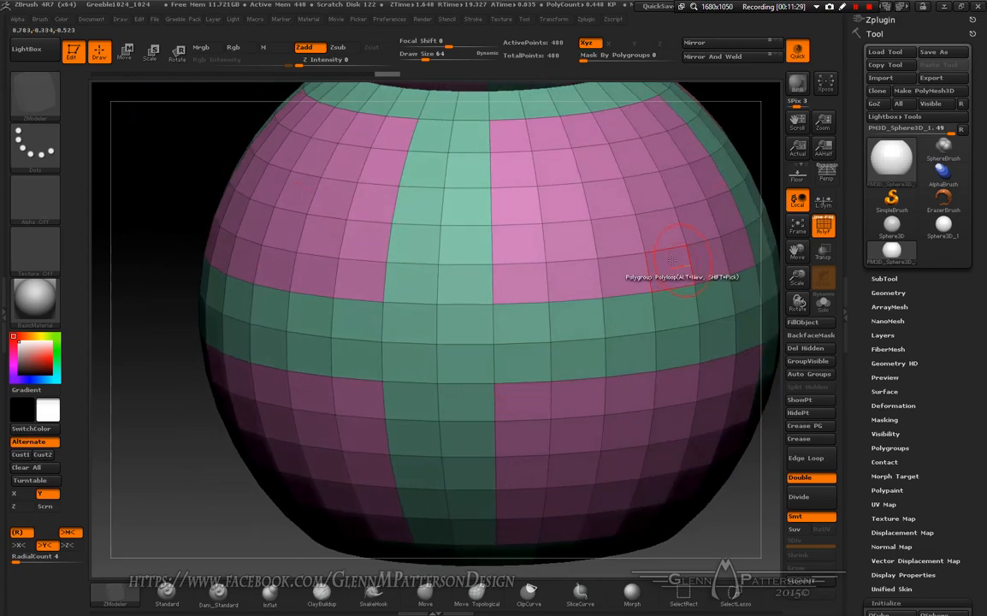
key(ctrl+shift)
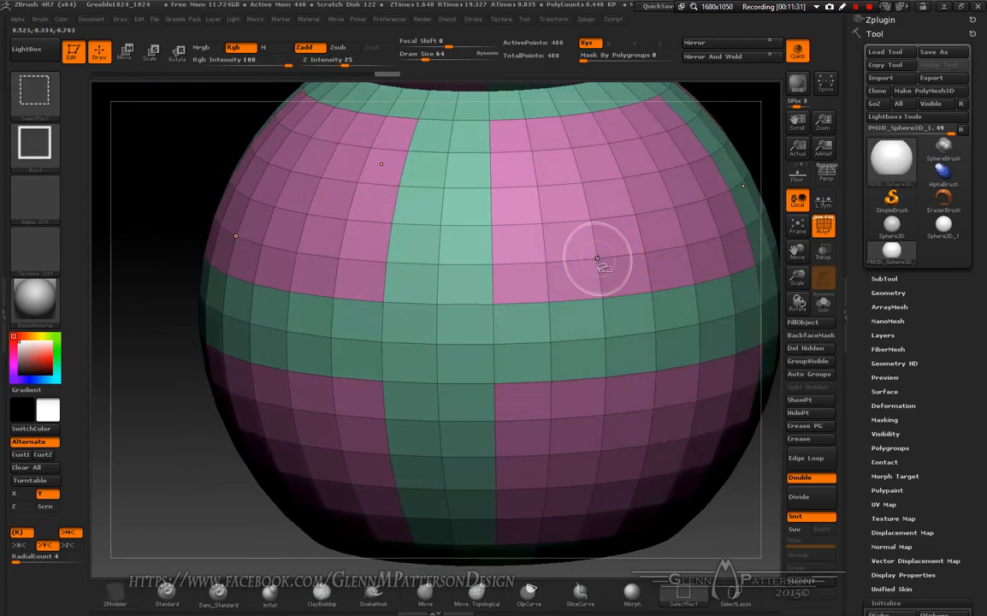
ctrl+shift+click(597, 258)
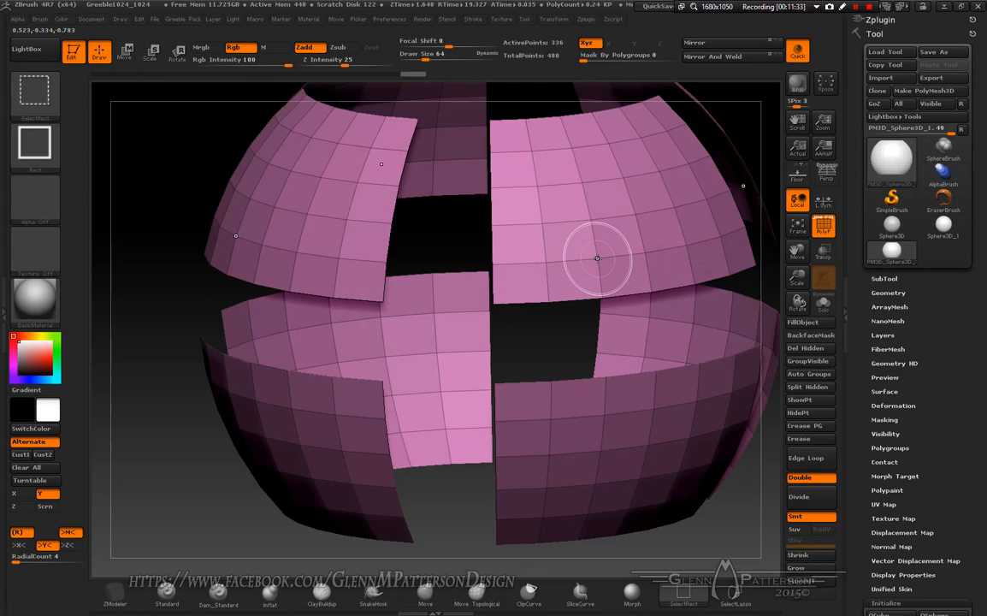
ctrl+shift+click(597, 258)
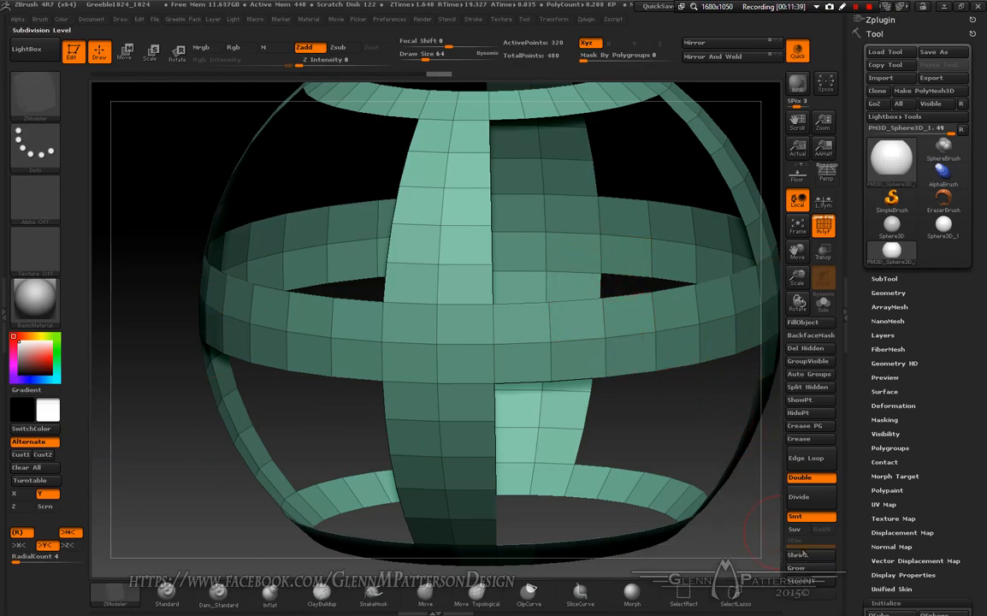
click(809, 350)
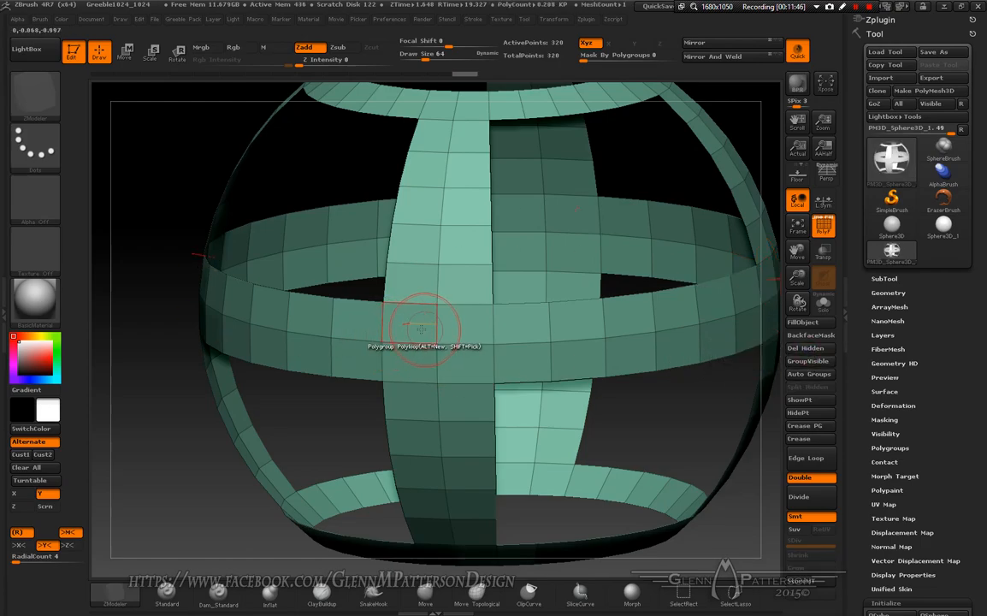
Step: Thicken the band framework outward using the ZModeler polygon action QMesh with Polygroup All as the target
right_drag(412, 331, 361, 330)
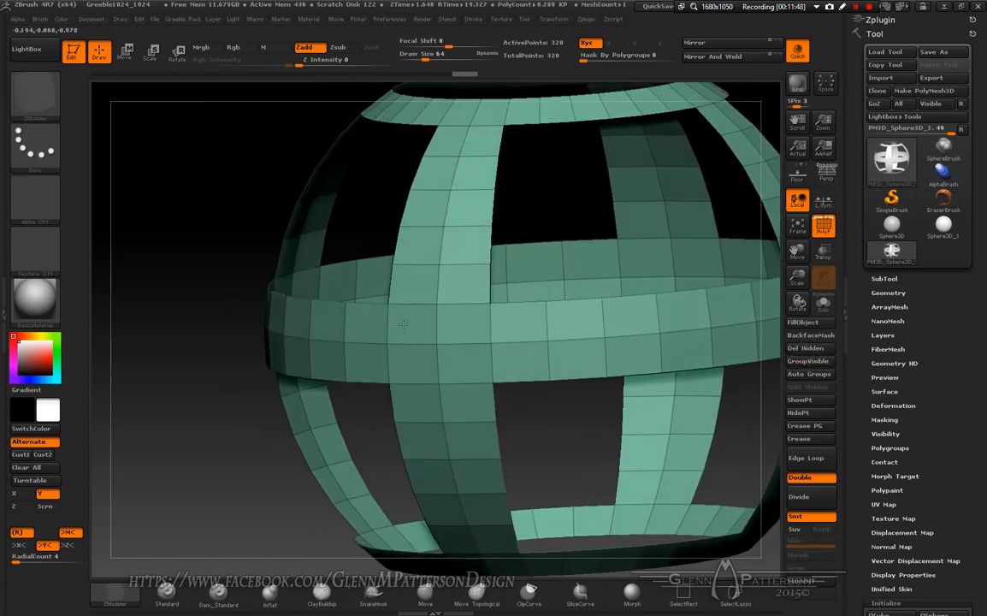
drag(800, 282, 775, 278)
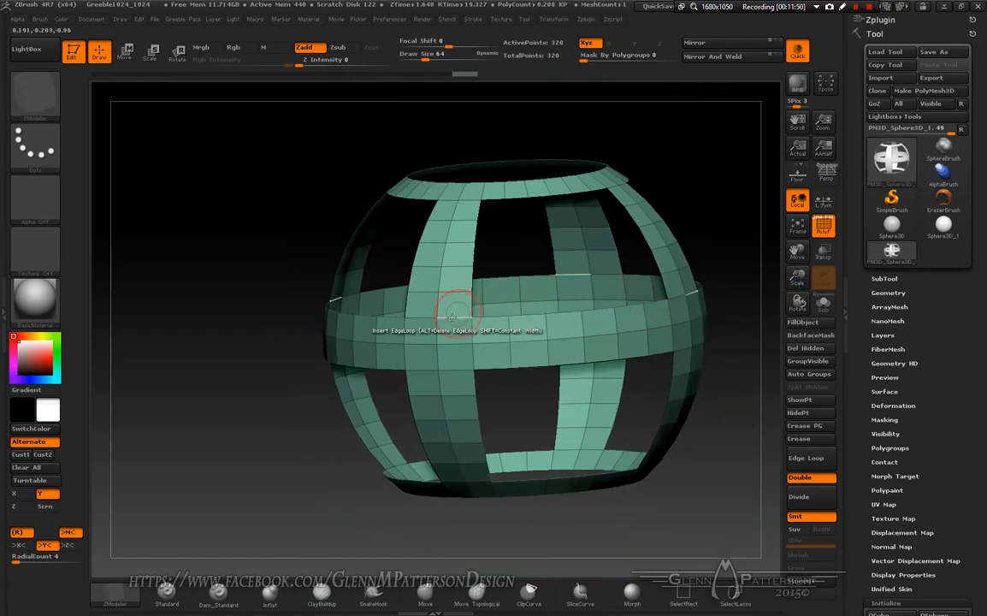
right_drag(459, 331, 455, 332)
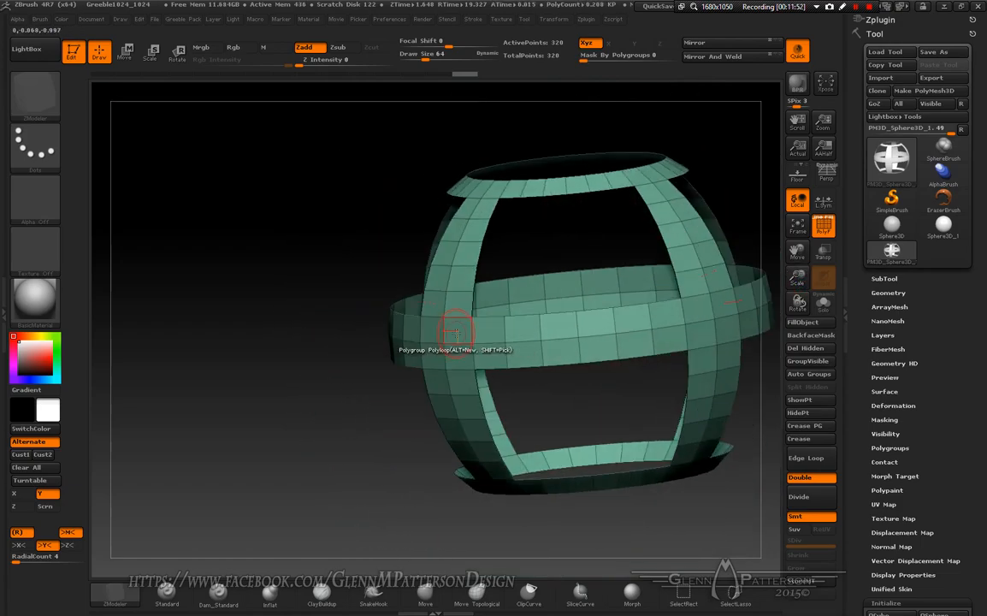
key(space)
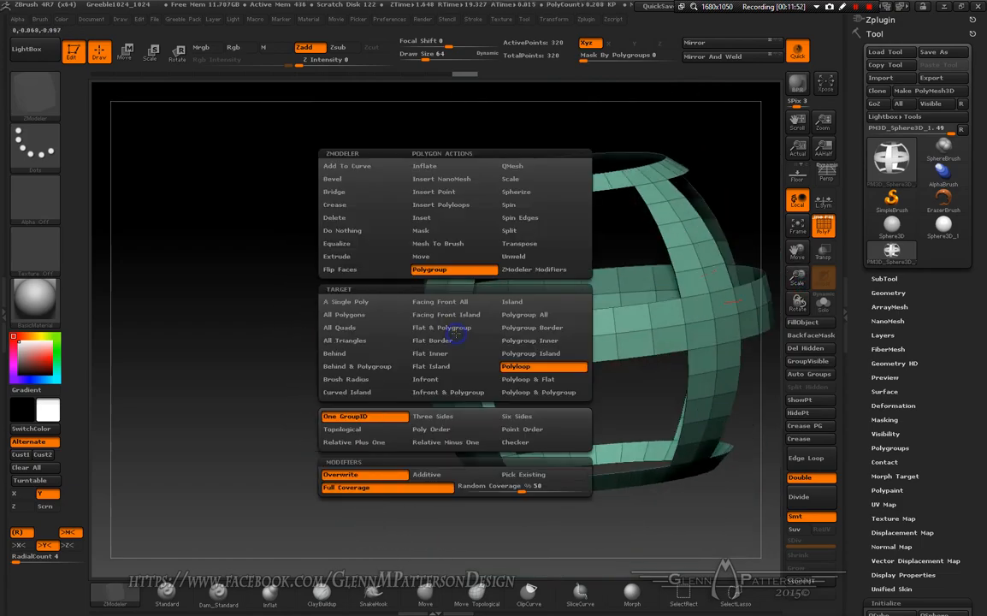
click(550, 171)
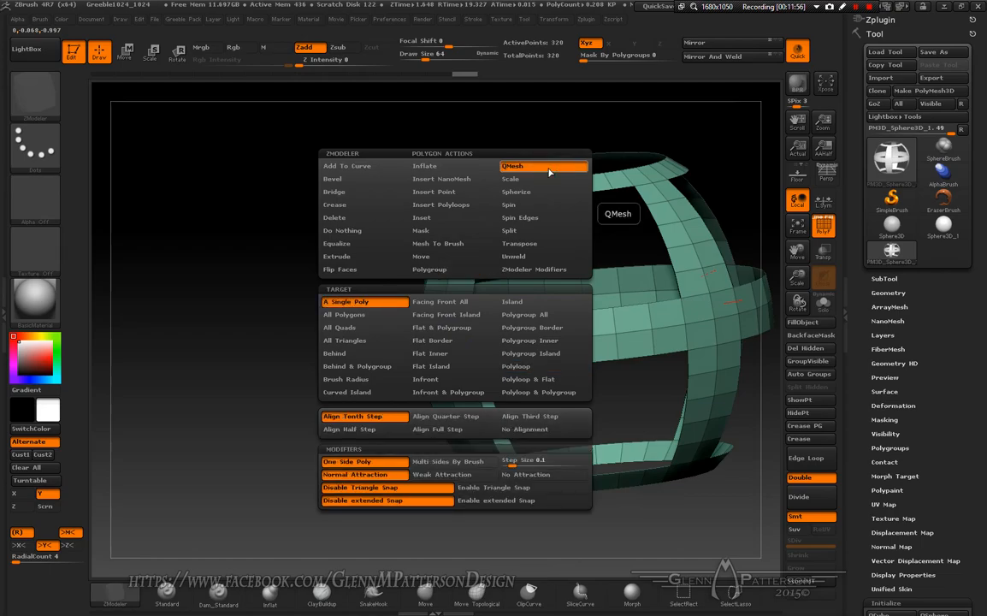
click(530, 314)
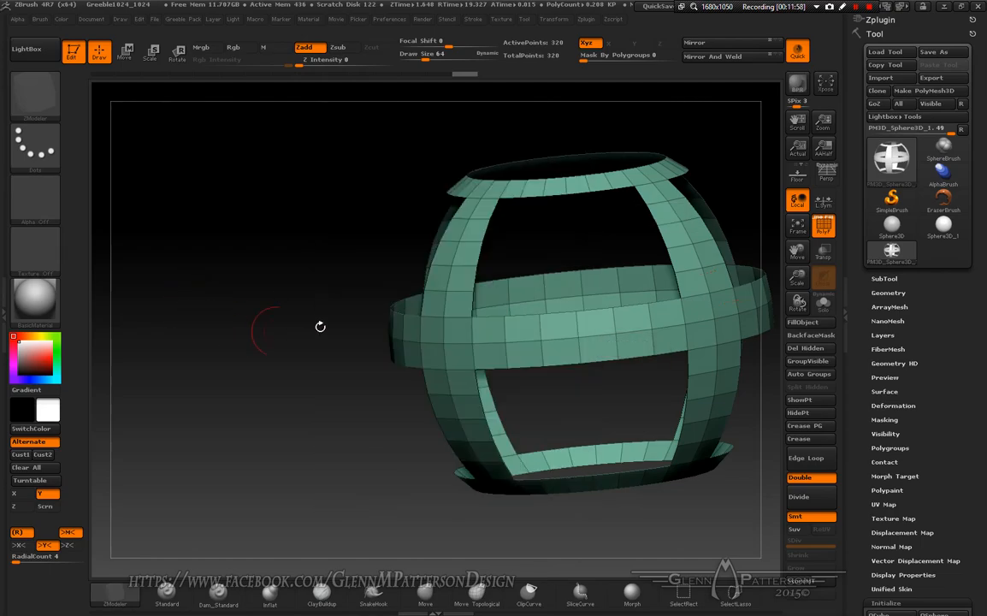
drag(454, 333, 436, 338)
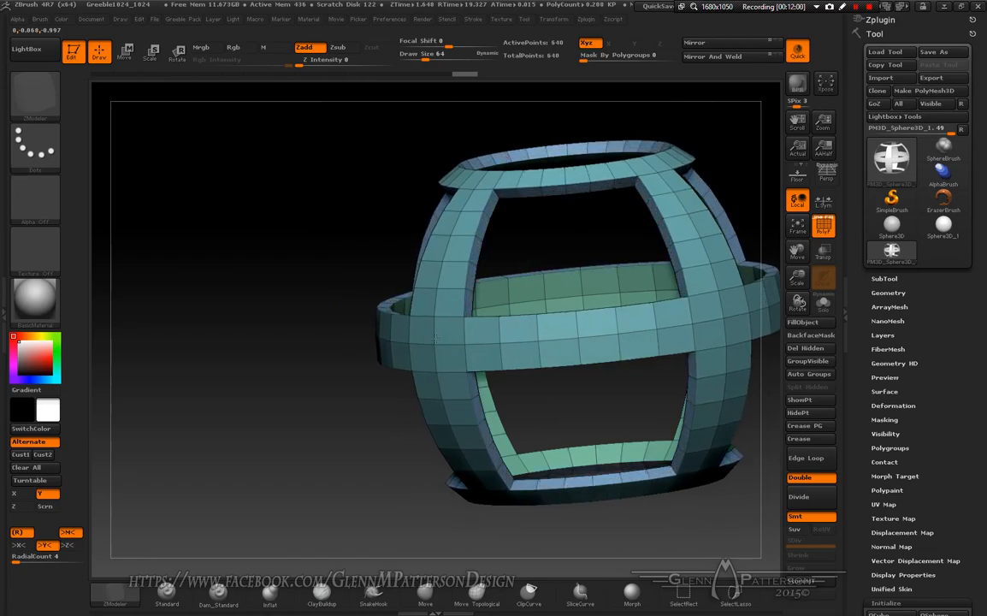
Step: Assign a separate polygroup to the outer faces of the top and bottom rims using the Polygroup action on Polyloop
mouse_move(445, 340)
right_down()
mouse_move(501, 339)
mouse_move(467, 336)
mouse_move(459, 352)
mouse_move(454, 325)
mouse_move(472, 332)
mouse_move(458, 332)
right_up()
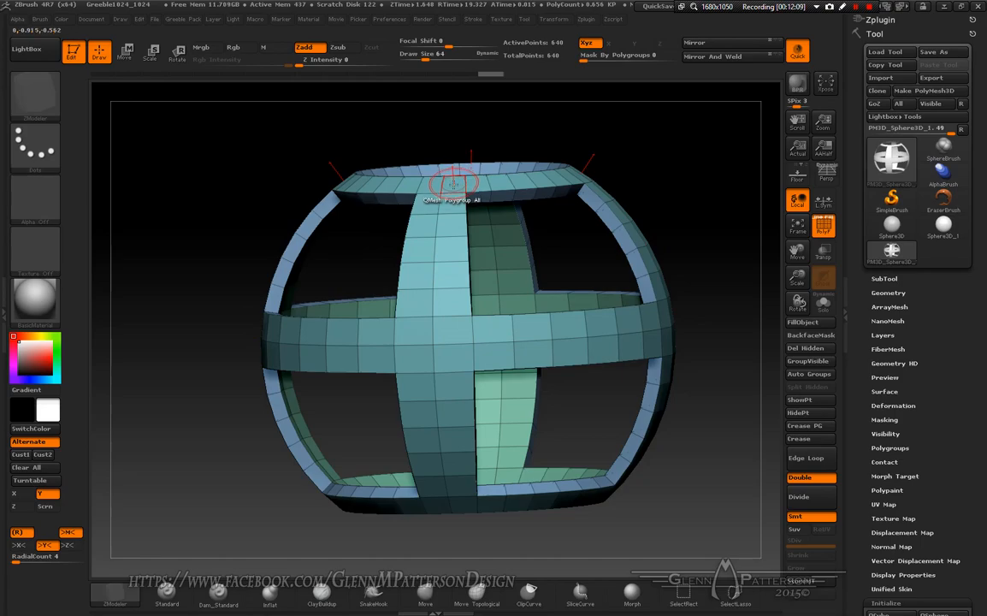
key(space)
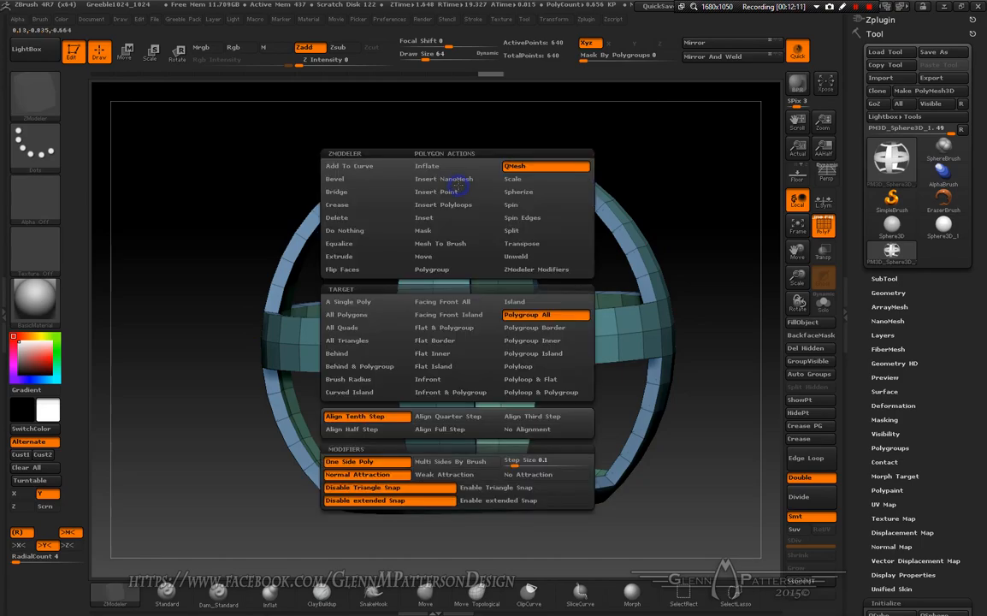
click(456, 270)
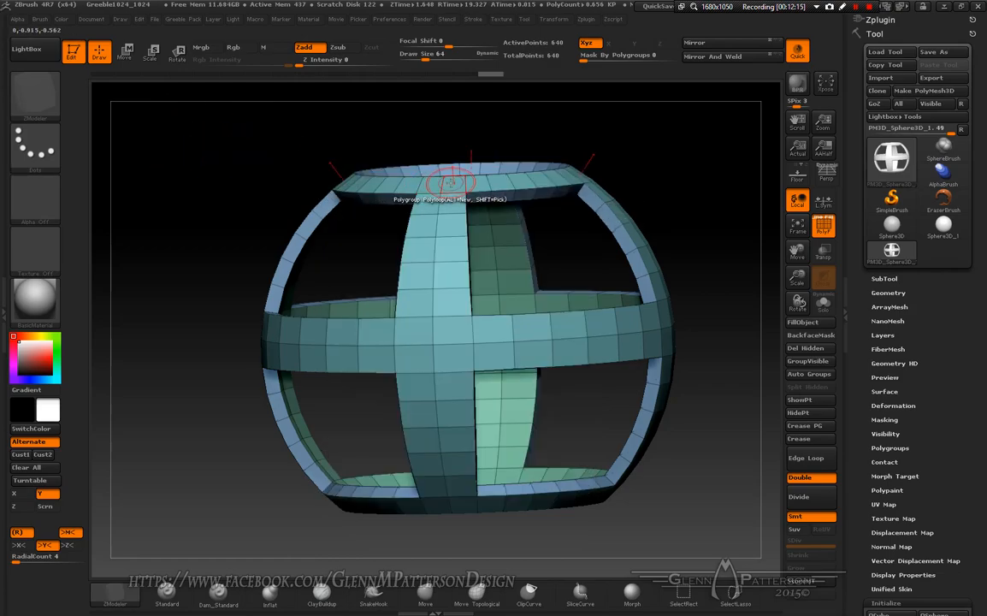
click(451, 182)
key(ctrl+z)
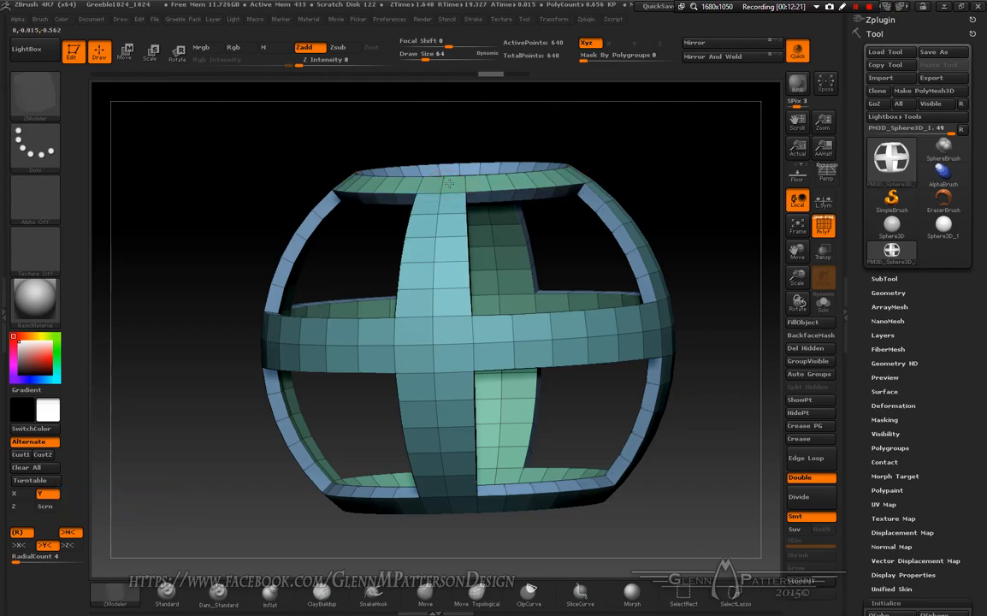
alt+click(449, 182)
alt+click(449, 182)
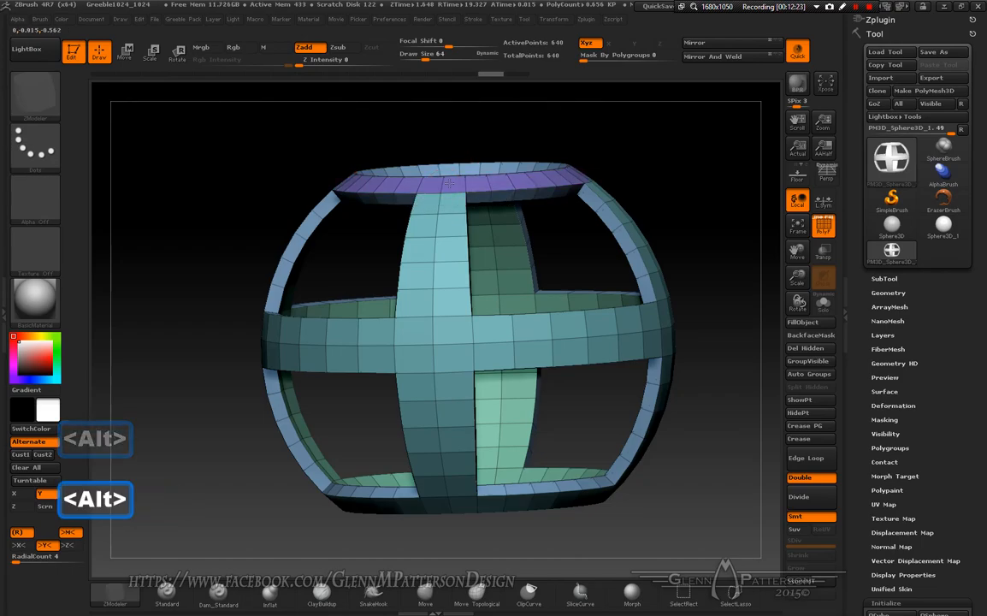
alt+click(449, 182)
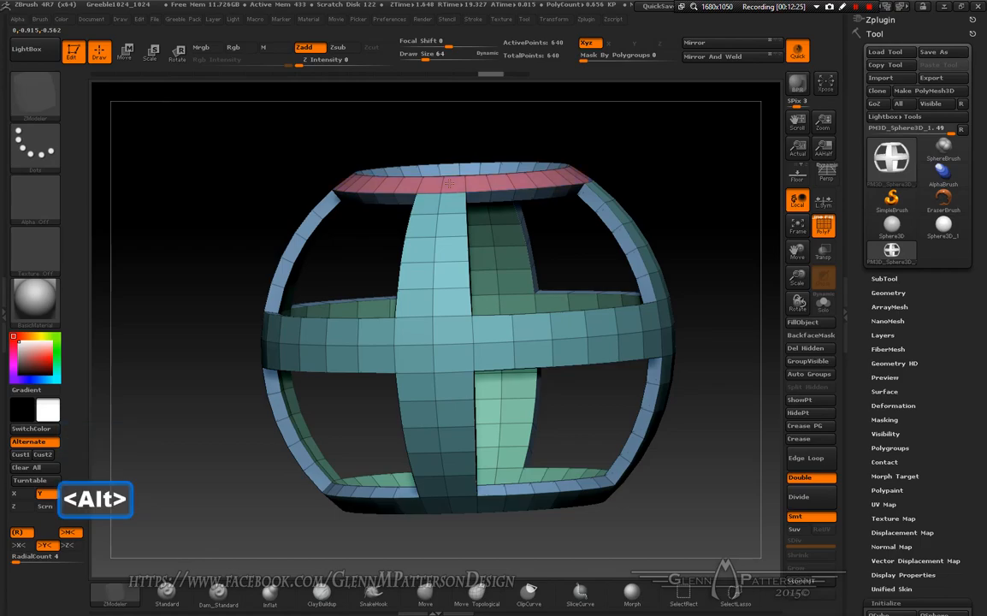
drag(434, 359, 426, 589)
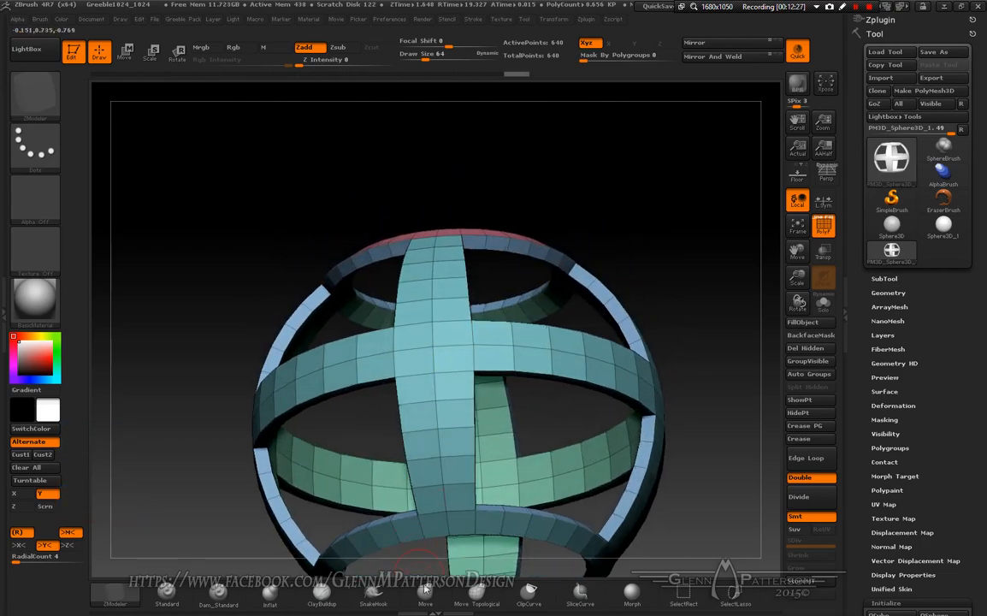
click(466, 520)
mouse_move(453, 335)
right_down()
mouse_move(453, 358)
mouse_move(499, 382)
mouse_move(450, 353)
mouse_move(452, 335)
right_up()
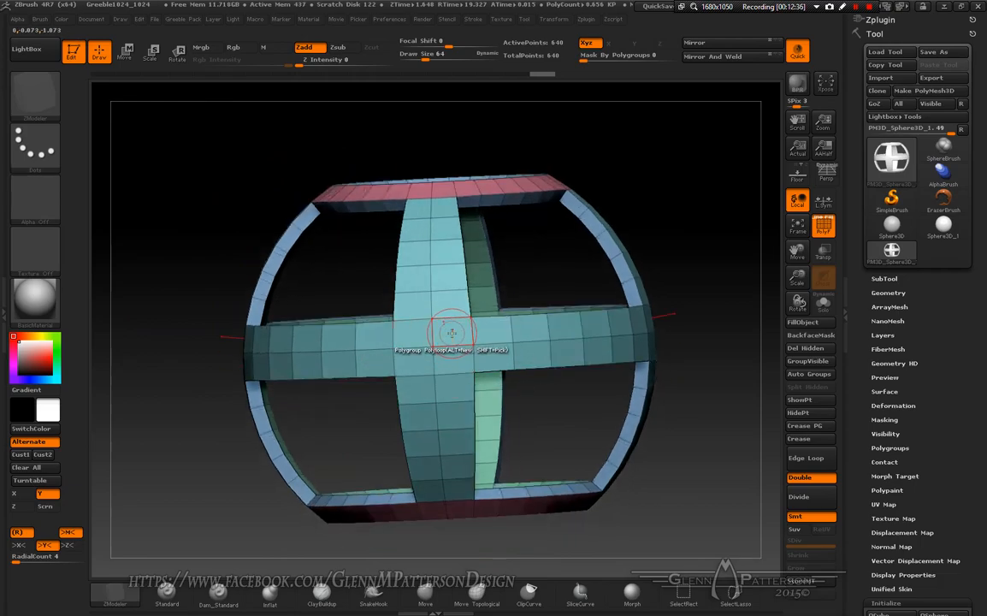
Step: Inset the outer faces of the vertical and equatorial bands using Inset on Polygroup All with Inset Region
key(space)
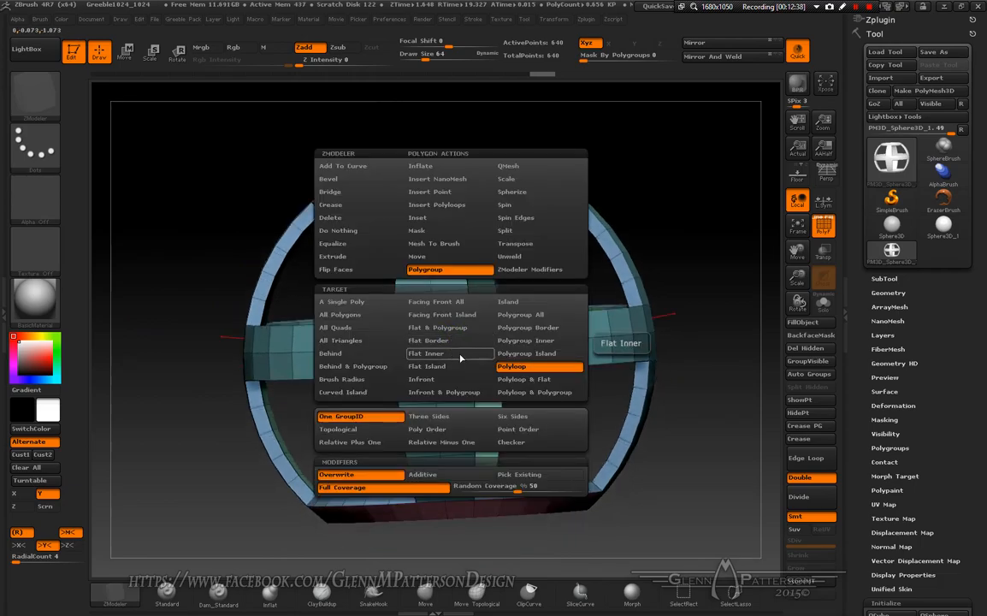
click(444, 220)
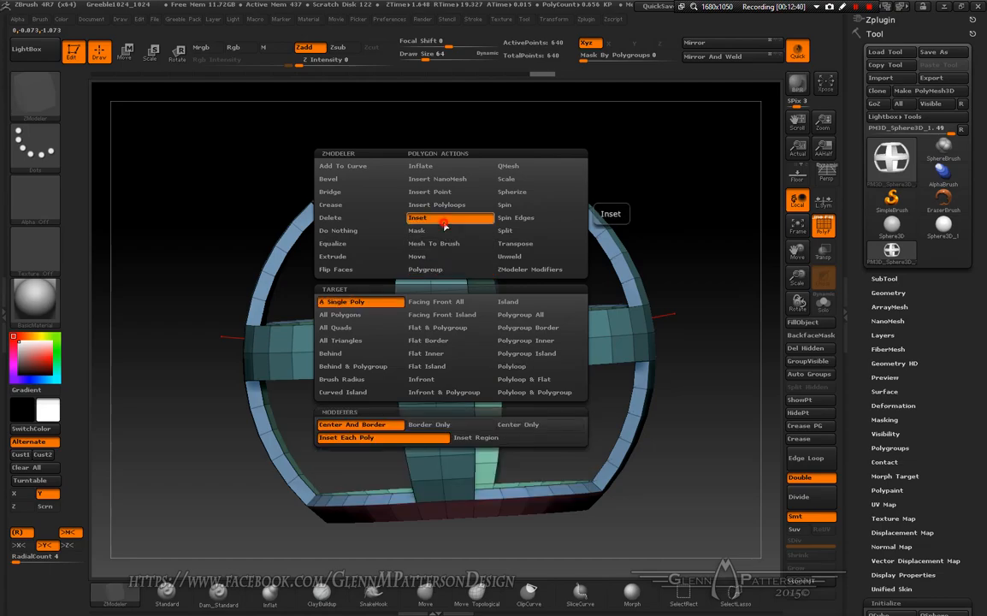
click(526, 315)
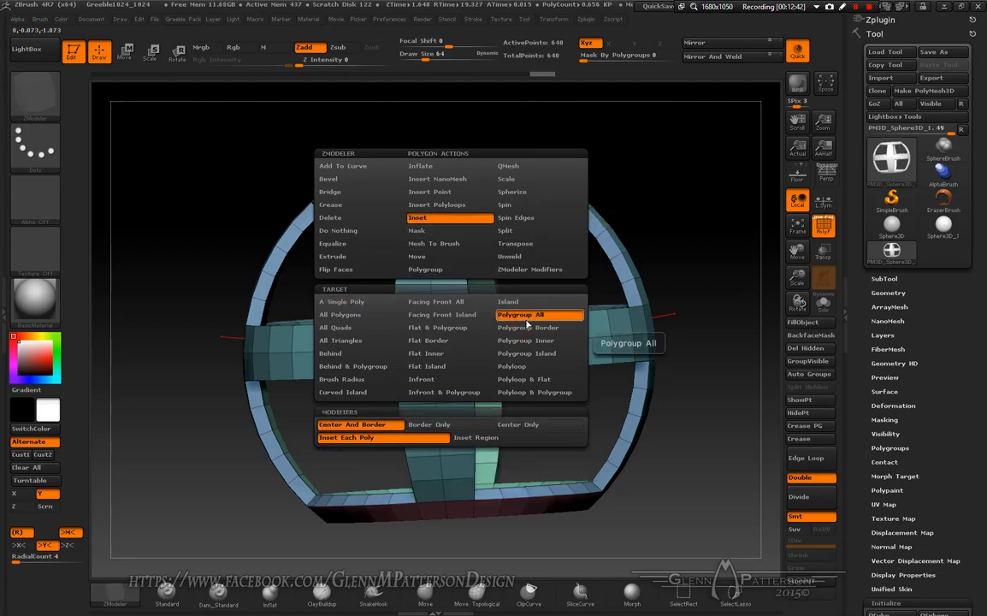
click(488, 438)
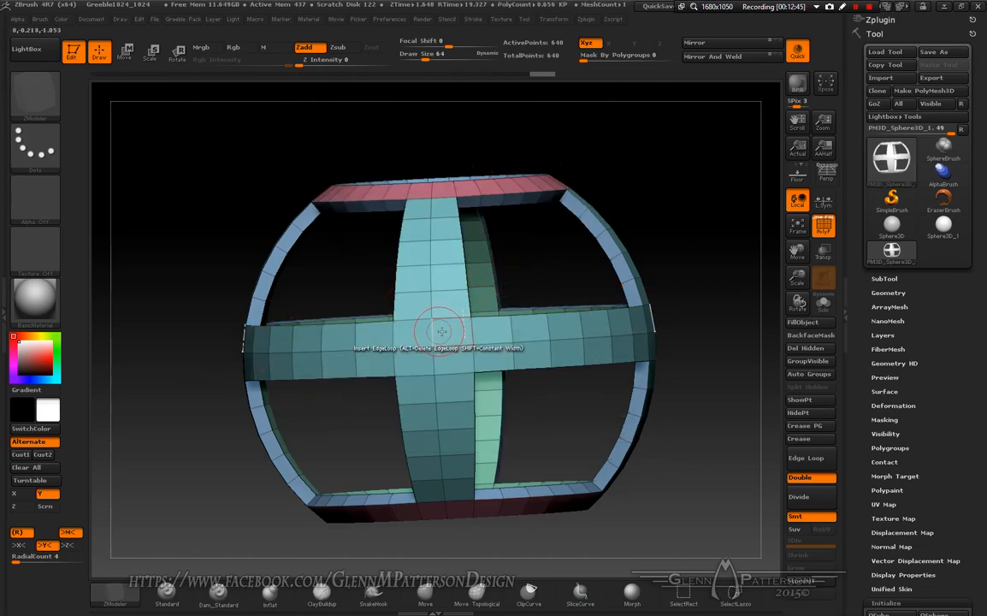
drag(450, 336, 439, 339)
right_drag(462, 346, 369, 371)
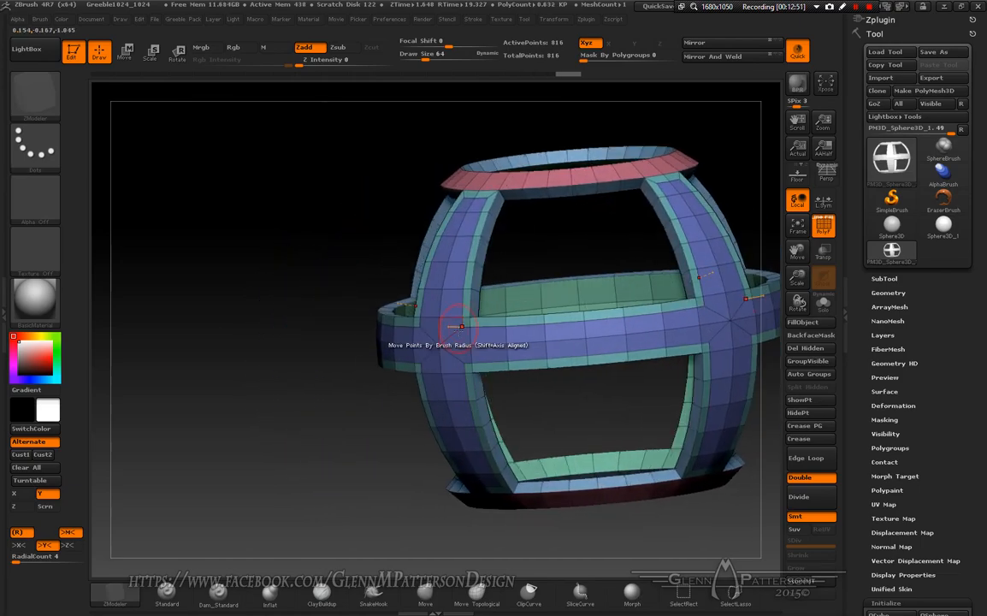
Step: Raise the inset faces of the bands slightly outward using QMesh with Polygroup All as the target
key(space)
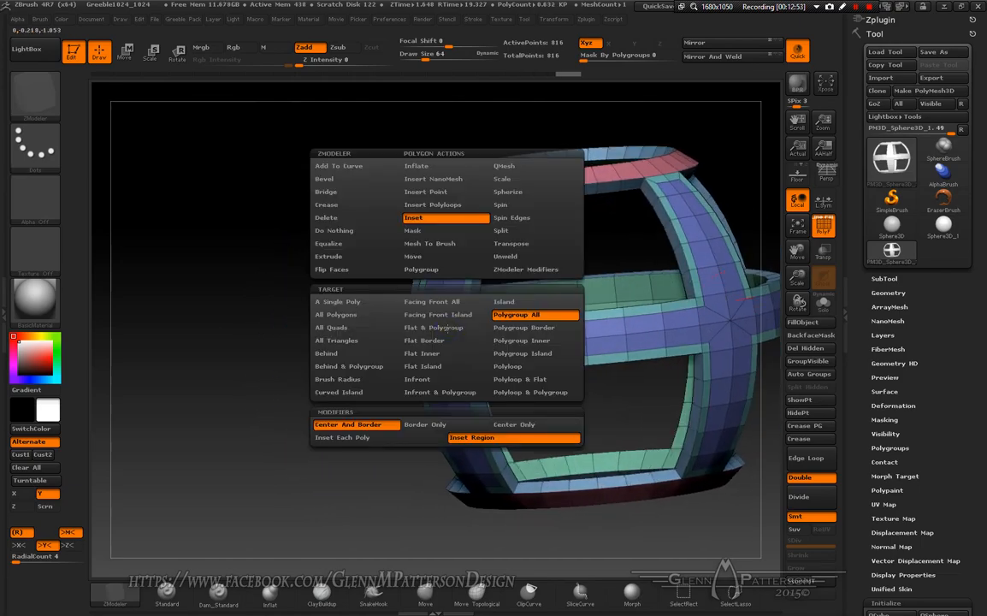
click(519, 168)
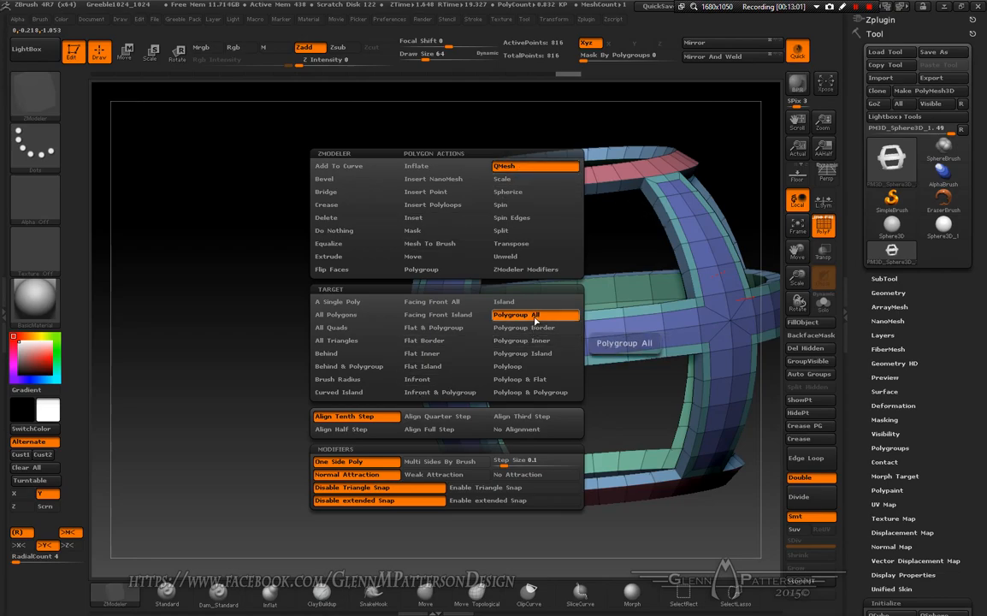
right_drag(444, 366, 436, 369)
drag(444, 366, 439, 367)
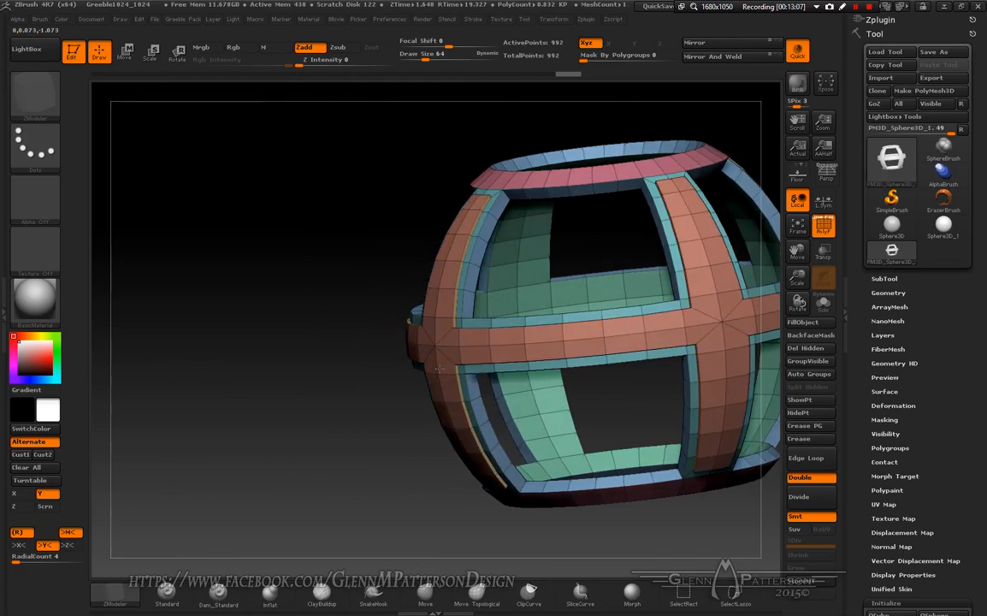
drag(439, 368, 439, 368)
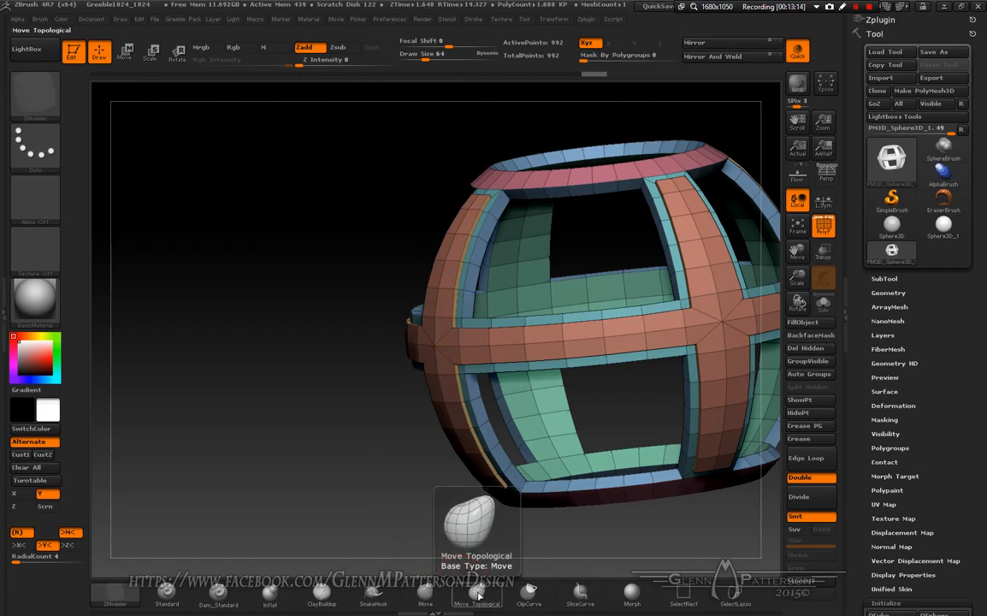
Step: Pull the raised strips outward around the equator using the Move brush with Draw Size 311 and Mask By Polygroups 100
click(425, 597)
drag(329, 439, 326, 439)
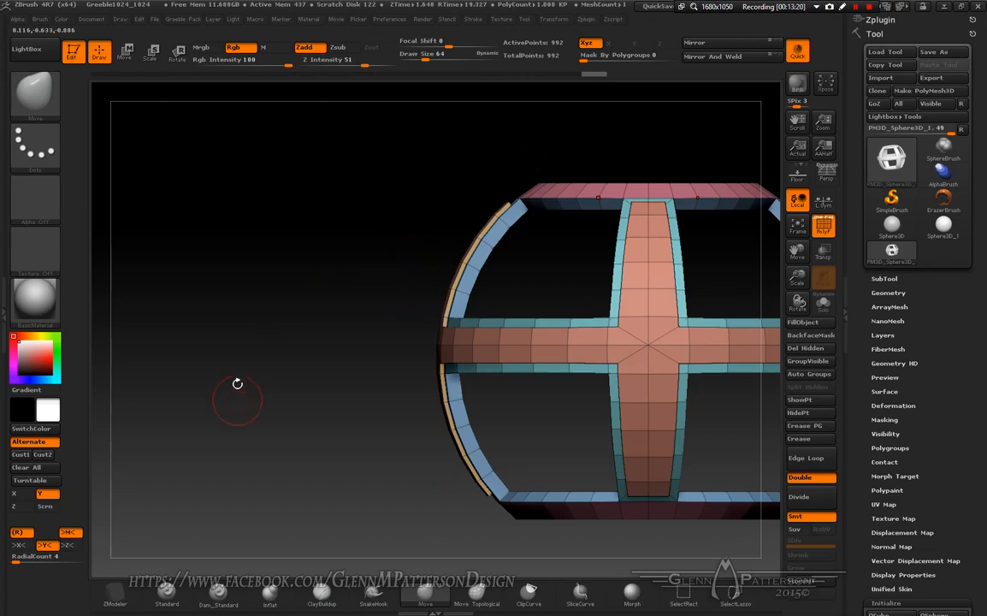
right_click(248, 337)
drag(249, 342, 273, 344)
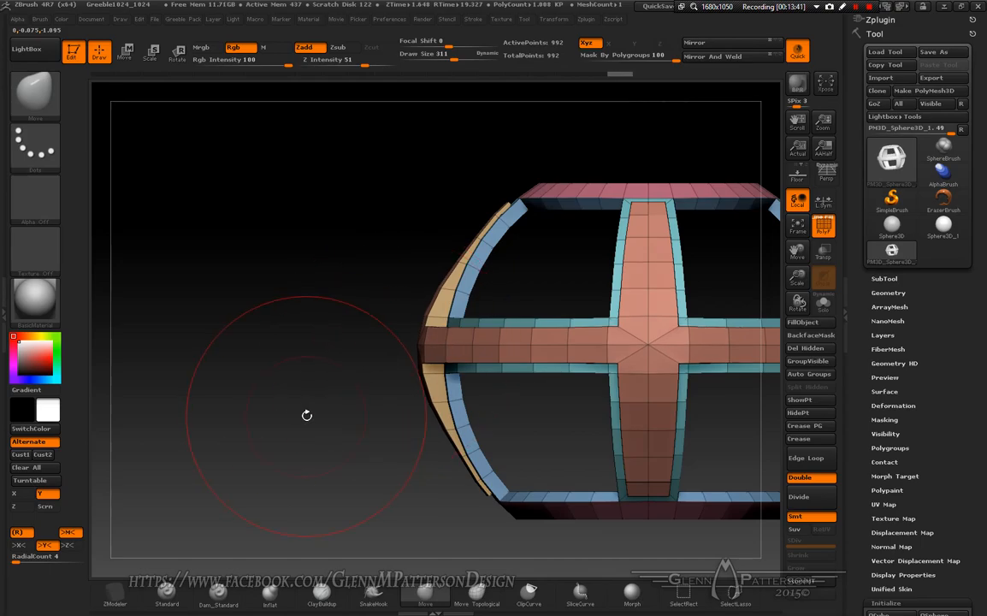
key(f)
mouse_move(302, 418)
mouse_down()
mouse_move(337, 441)
mouse_move(325, 393)
mouse_move(312, 402)
mouse_move(346, 372)
mouse_move(290, 434)
mouse_move(342, 393)
mouse_up()
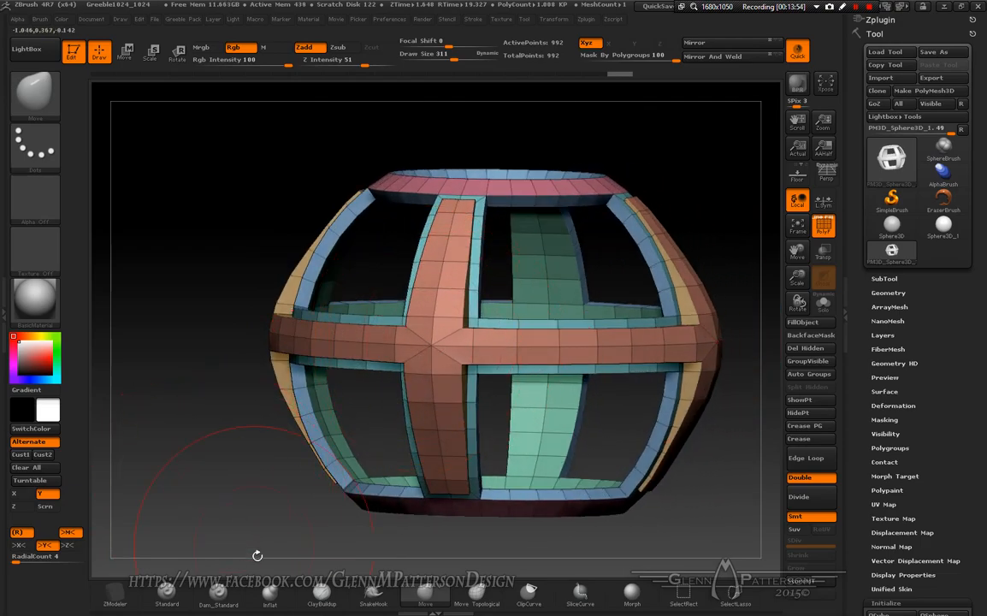
Step: Reduce the Draw Size to 53 and switch back to the ZModeler brush at the front band intersection
key(space)
drag(208, 383, 183, 384)
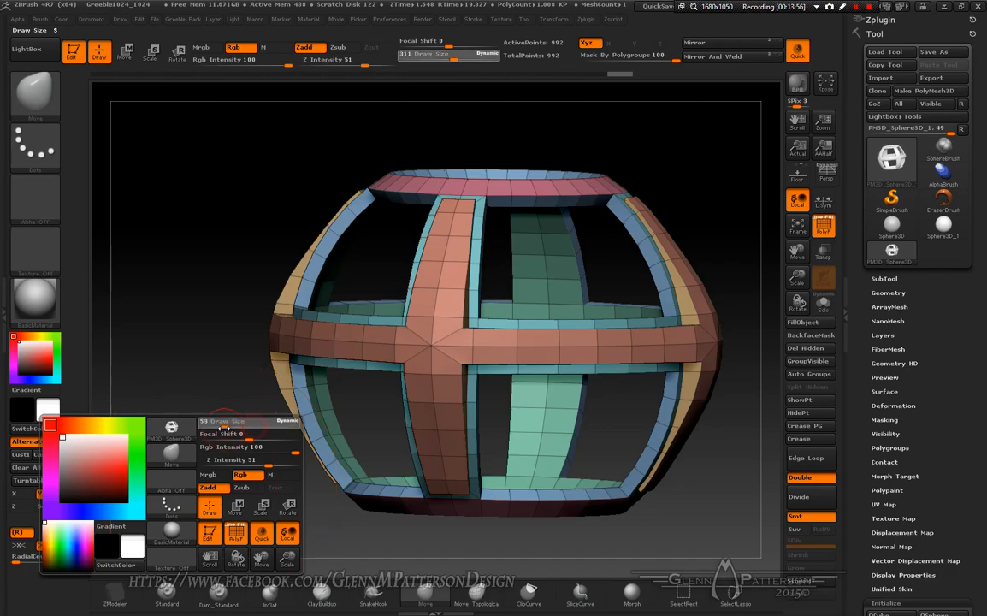
click(123, 600)
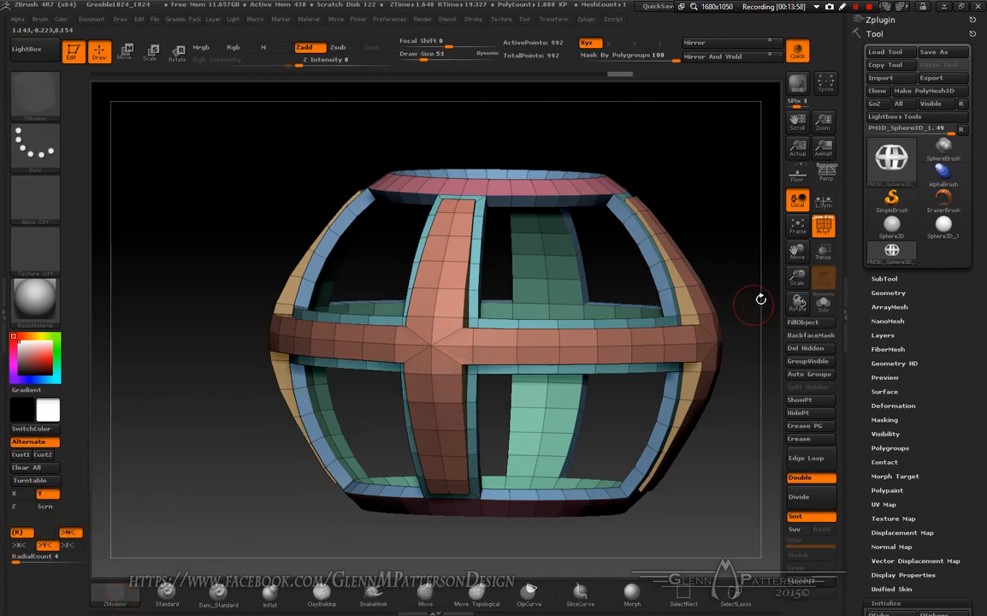
drag(788, 276, 676, 239)
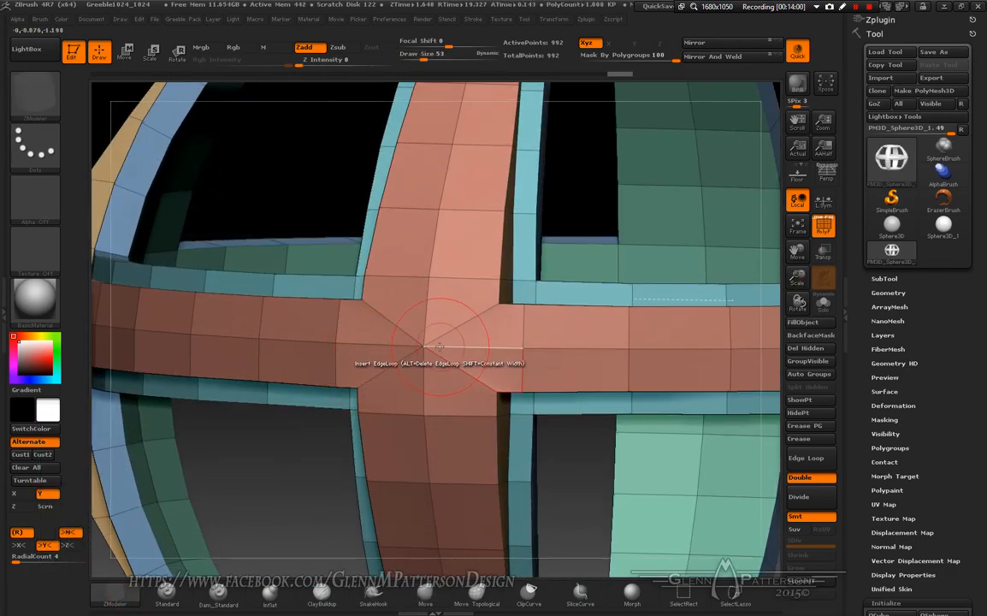
Step: Split the centre point of the front band intersection into a circular polygroup using the ZModeler Split point action
key(space)
click(486, 344)
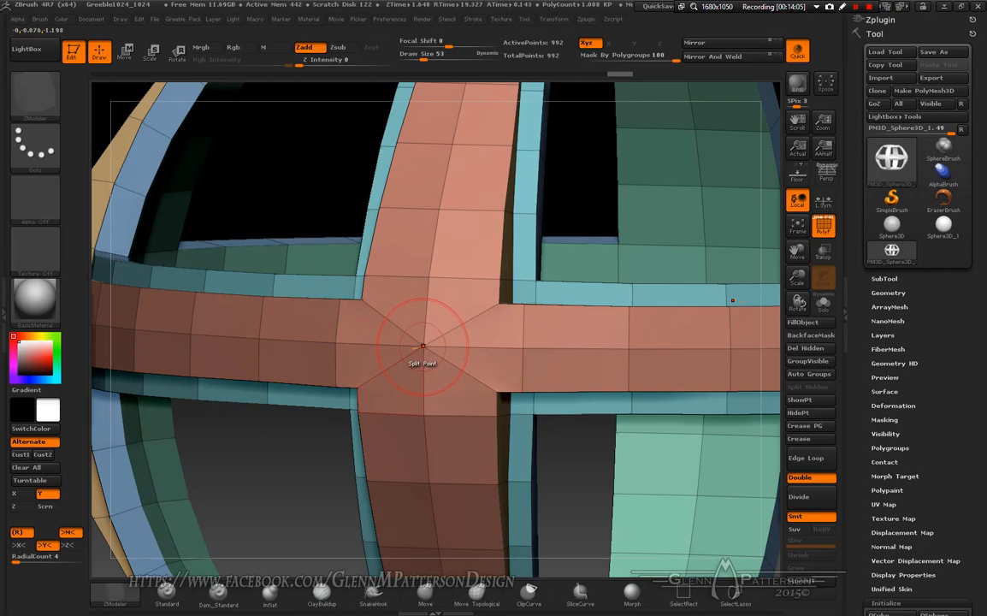
drag(422, 346, 437, 392)
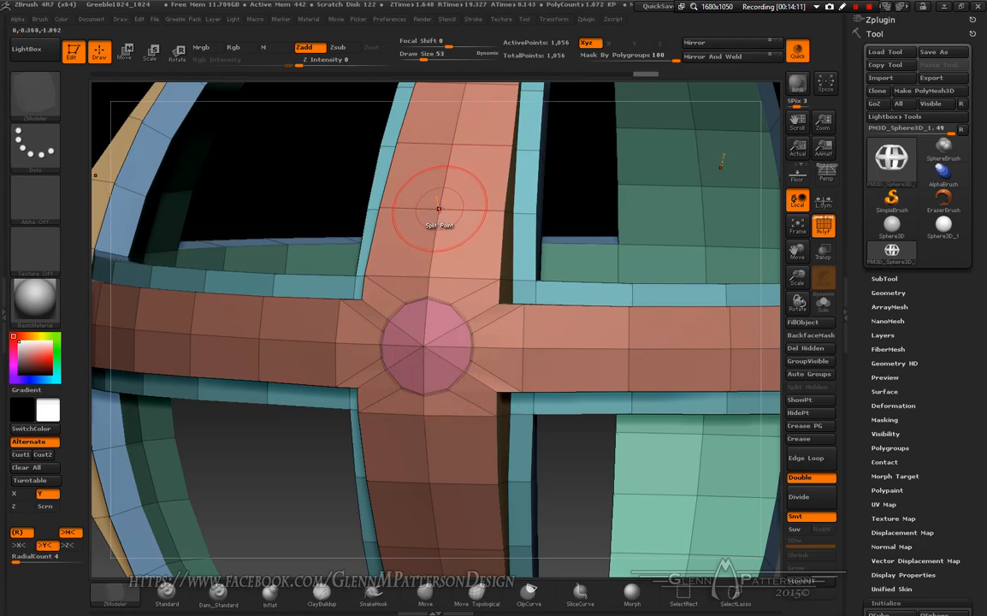
Step: Split the first point above the intersection on the vertical band into a circle smaller than the centre one
drag(439, 208, 454, 141)
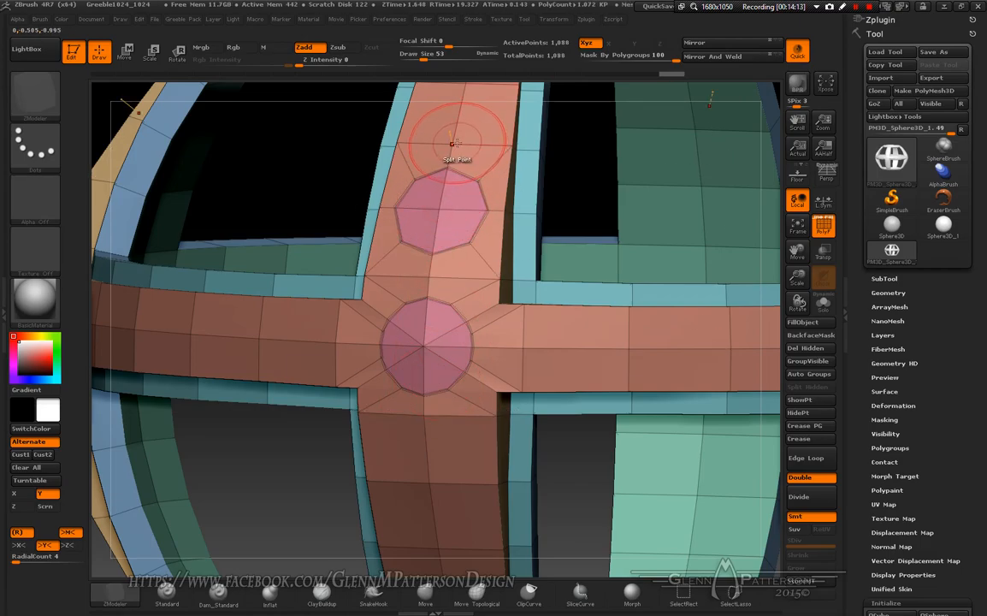
key(ctrl+z)
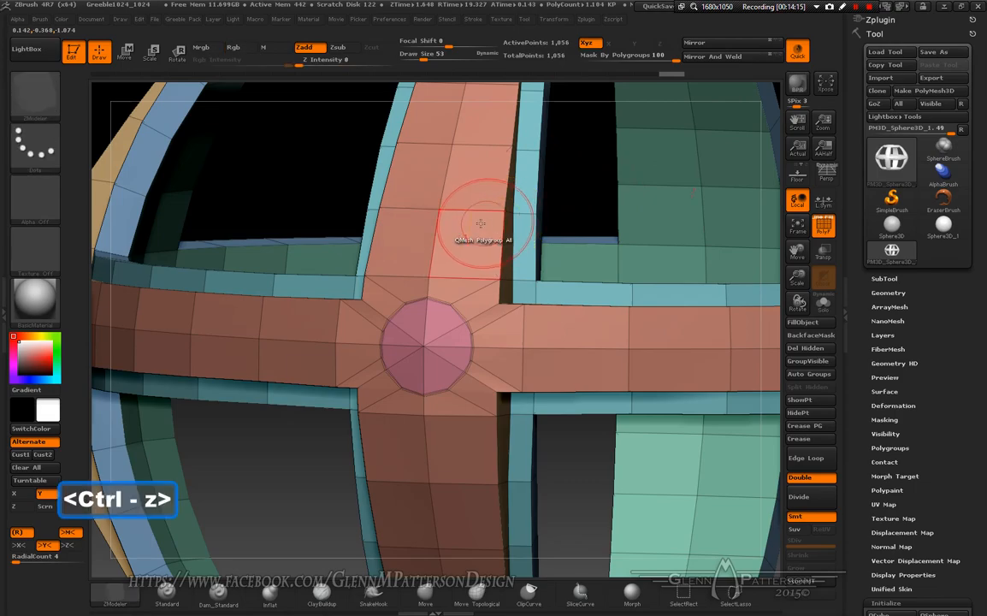
click(440, 210)
drag(455, 224, 463, 233)
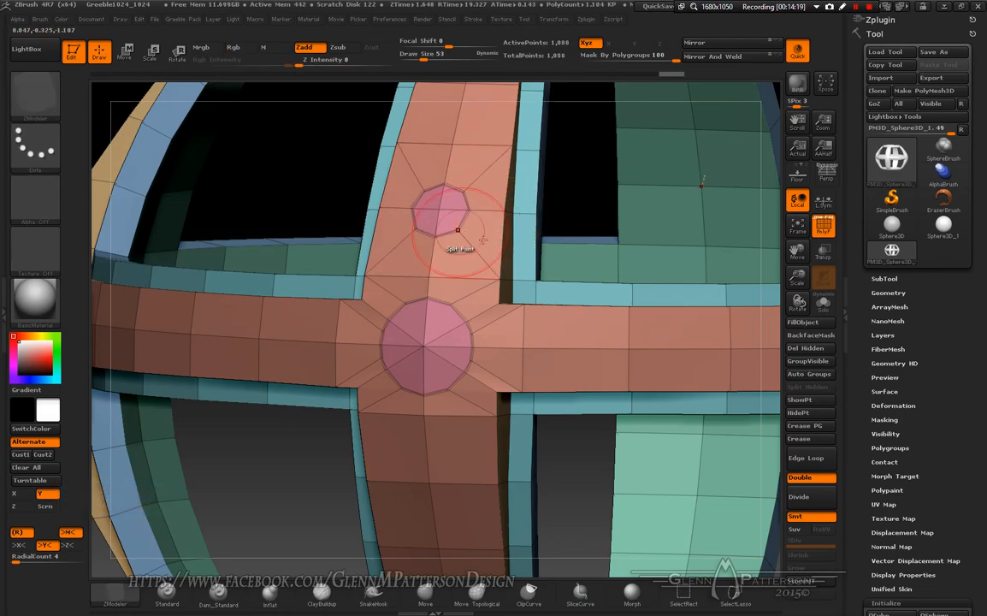
Step: Split further centreline points on the upper and lower vertical band into small circles, undoing the one placed too close below
drag(797, 250, 798, 342)
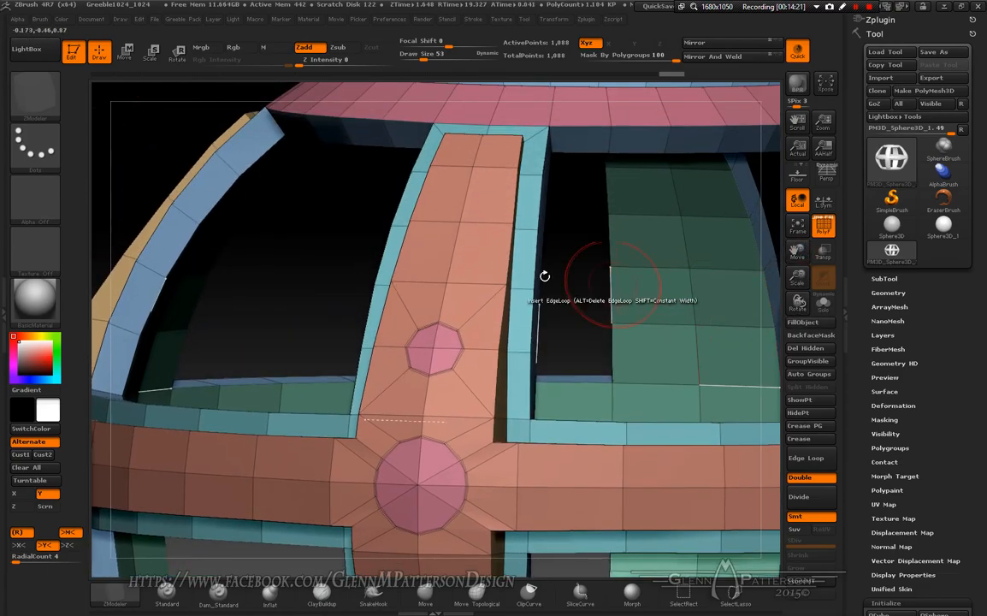
click(462, 220)
drag(795, 252, 771, 53)
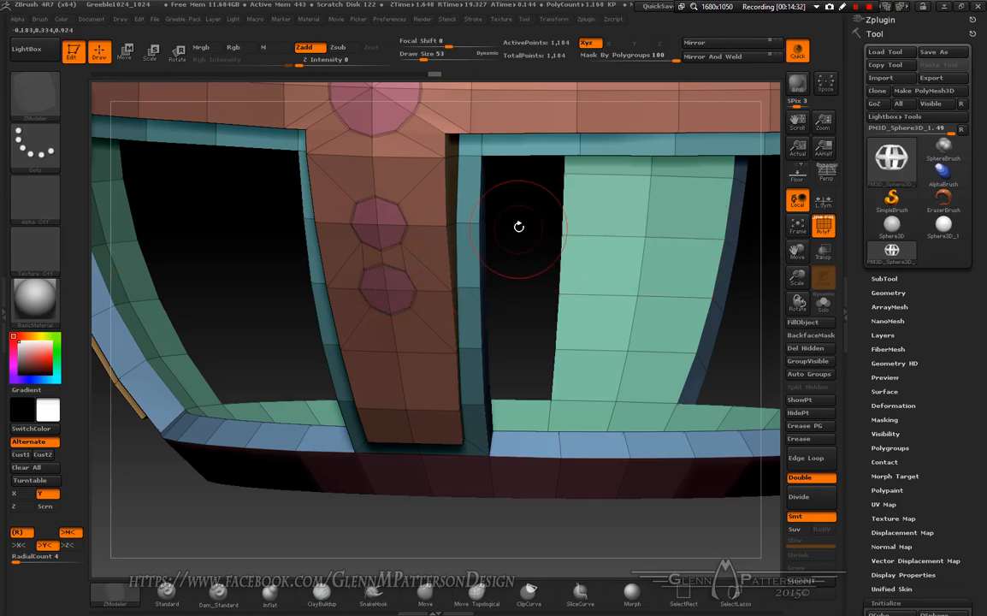
drag(796, 252, 798, 286)
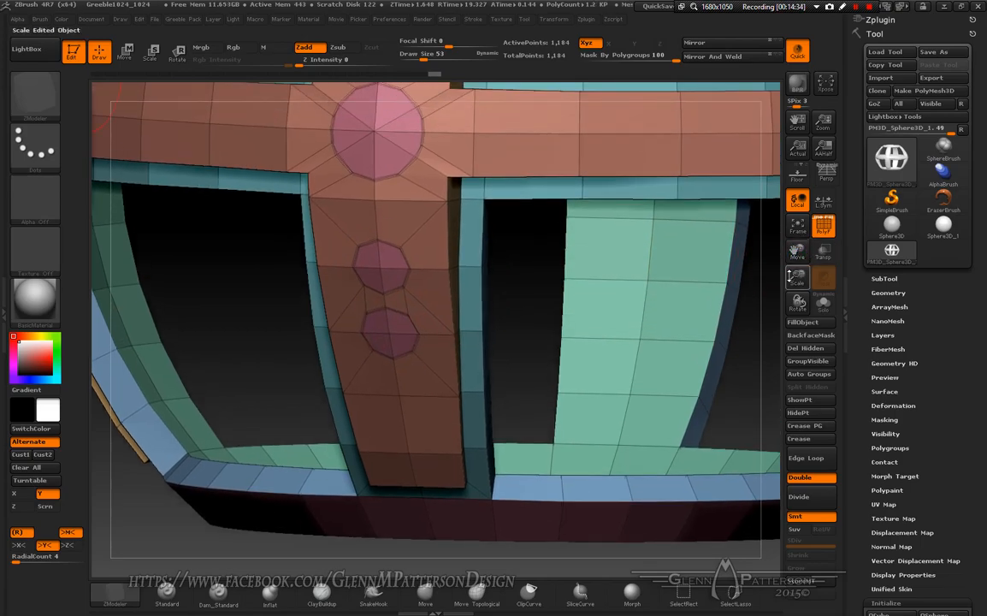
key(ctrl+z)
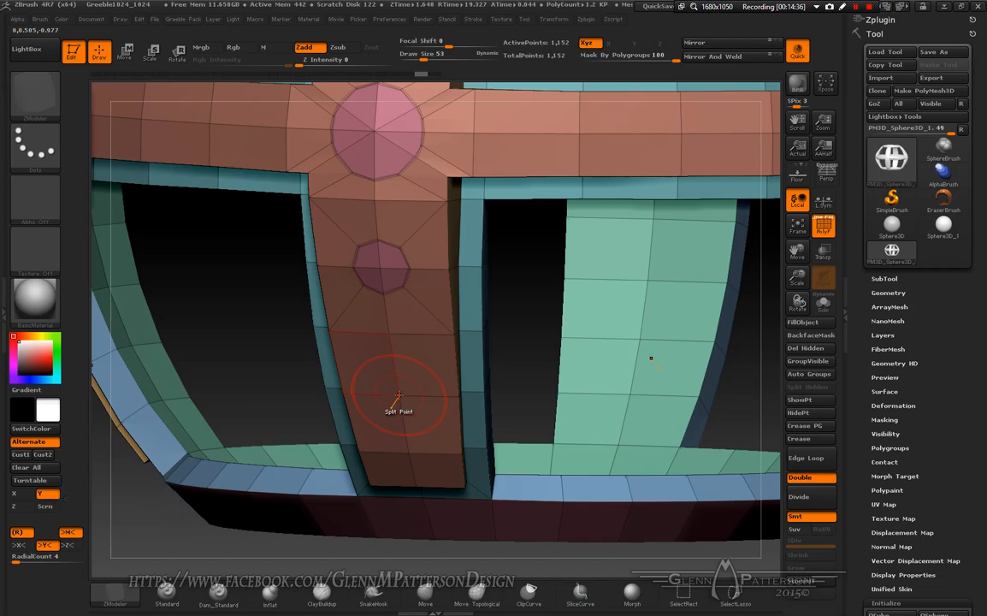
Step: Split the centre point of each circle along the vertical band again to form a smaller inner disc within a ring
drag(798, 250, 814, 377)
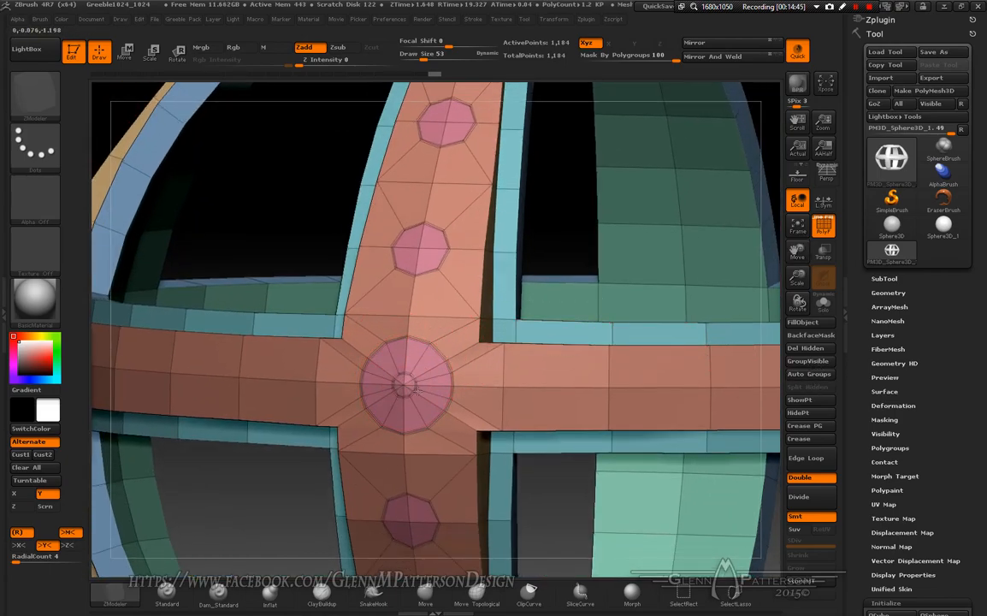
key(alt)
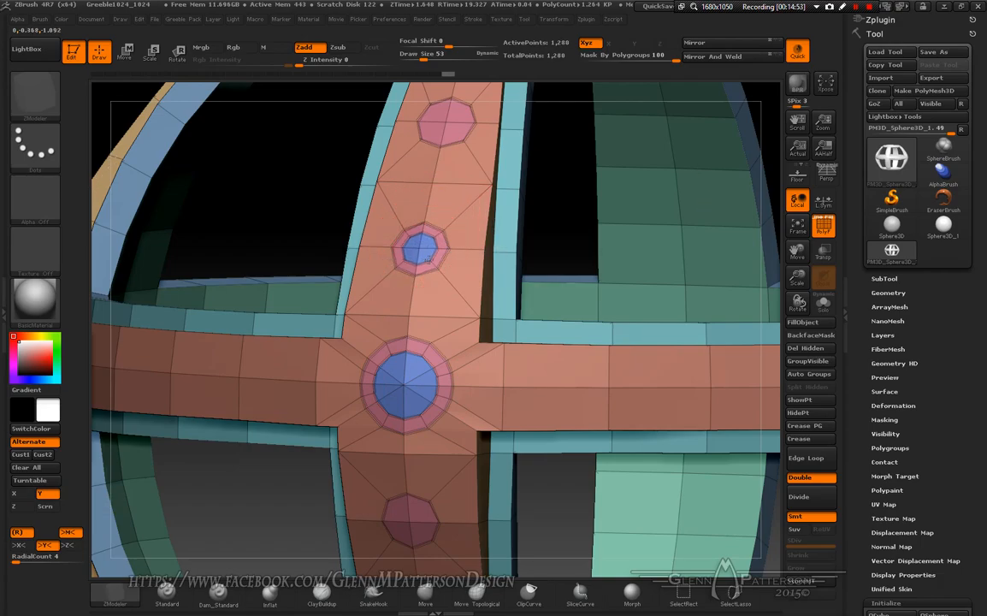
click(446, 124)
drag(798, 248, 778, 43)
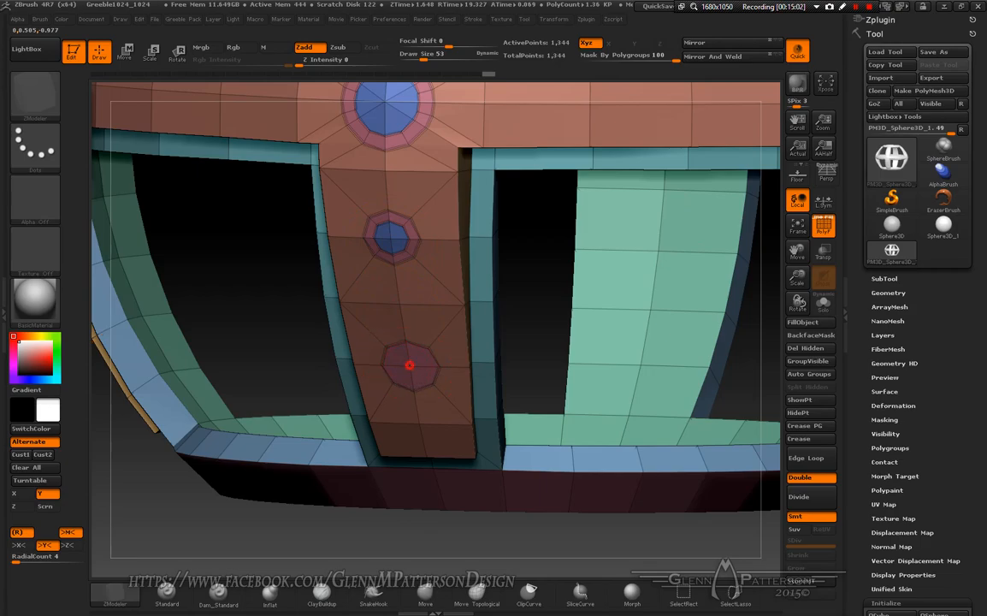
mouse_move(410, 365)
right_down()
mouse_move(467, 364)
mouse_move(412, 346)
mouse_move(402, 359)
right_up()
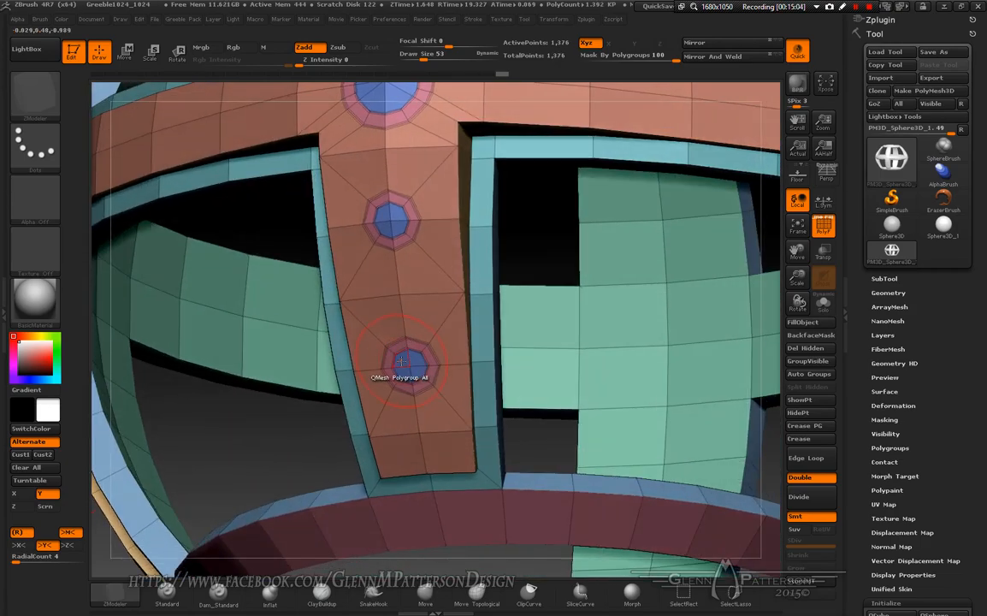
Step: Sink the inner discs and raise the surrounding rings with QMesh on Polygroup All to form recessed sockets
key(space)
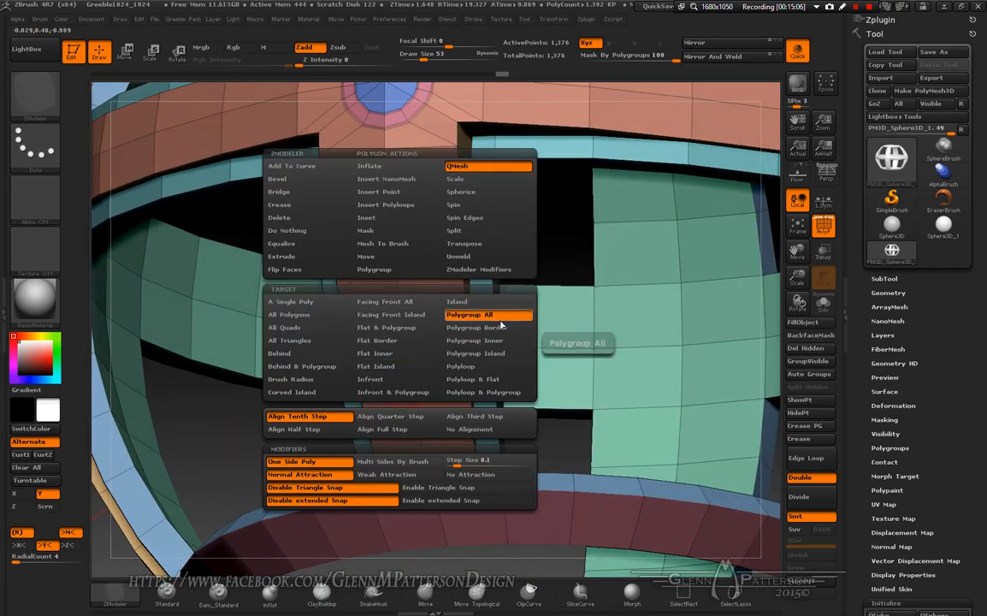
right_drag(413, 366, 396, 349)
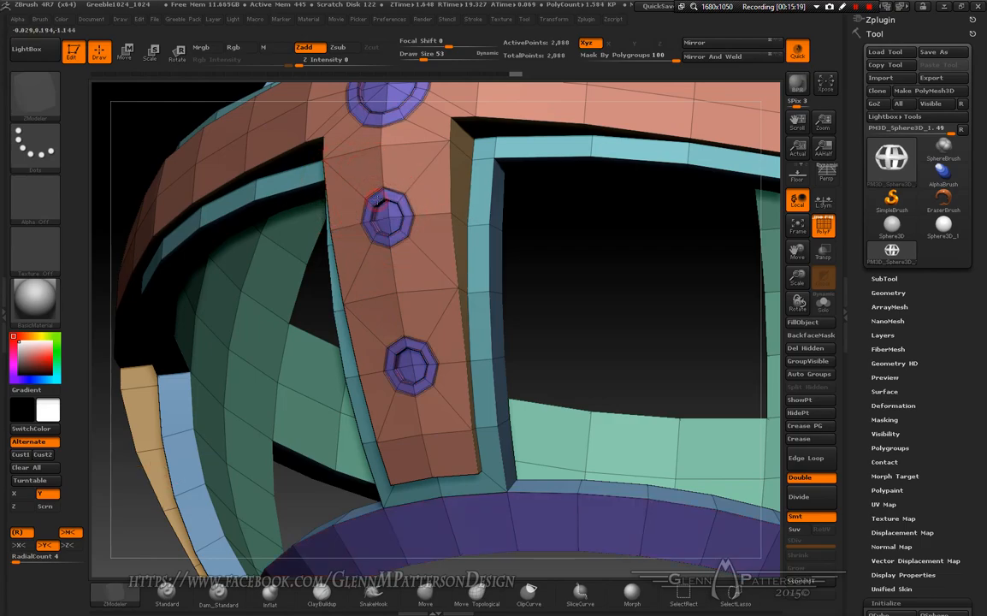
drag(377, 215, 354, 204)
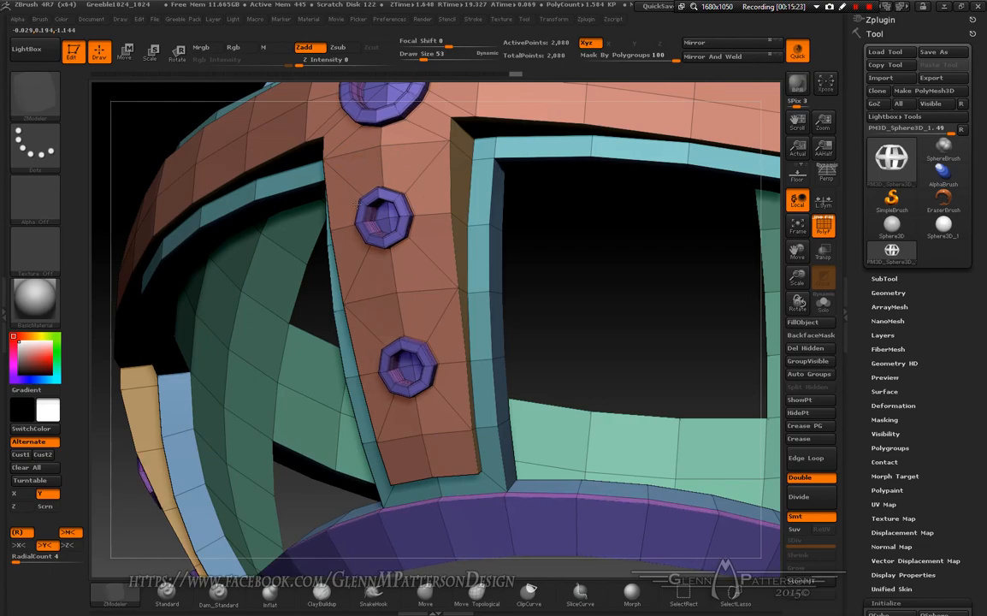
drag(356, 205, 356, 204)
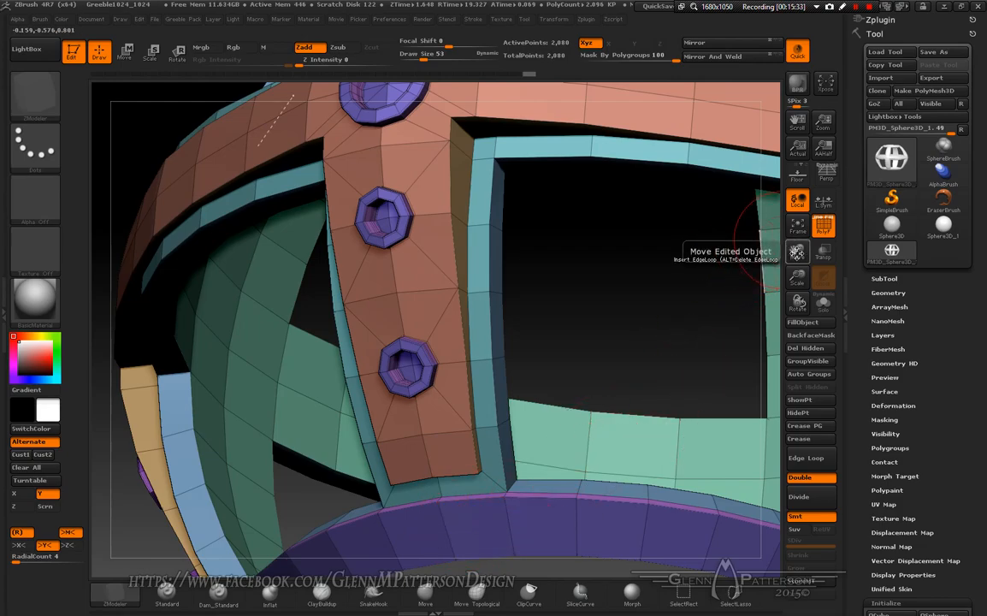
Step: Split the centre point of the inner wall where the far bands cross into a circular polygroup
drag(796, 251, 794, 426)
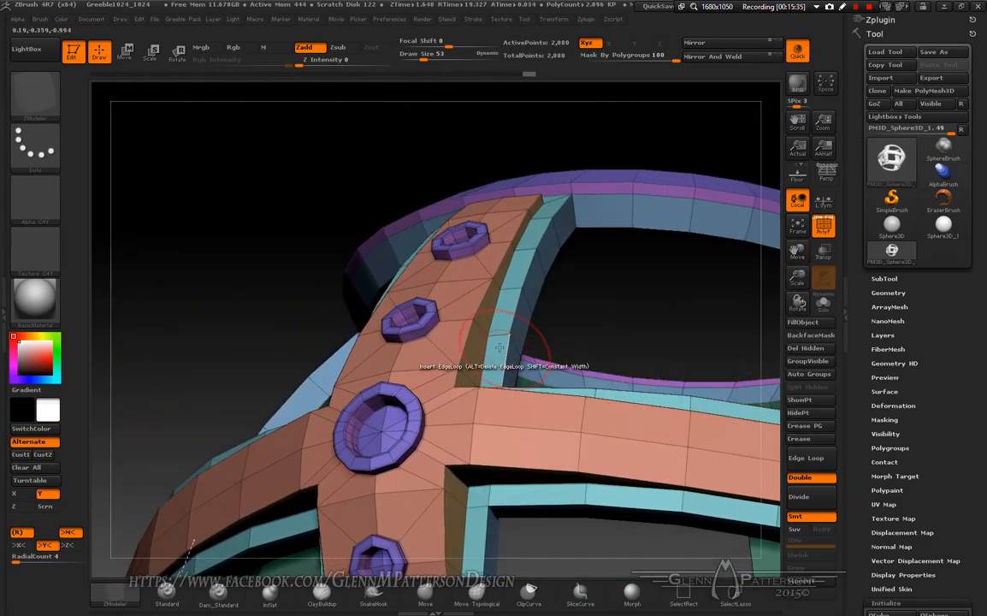
right_drag(444, 336, 399, 330)
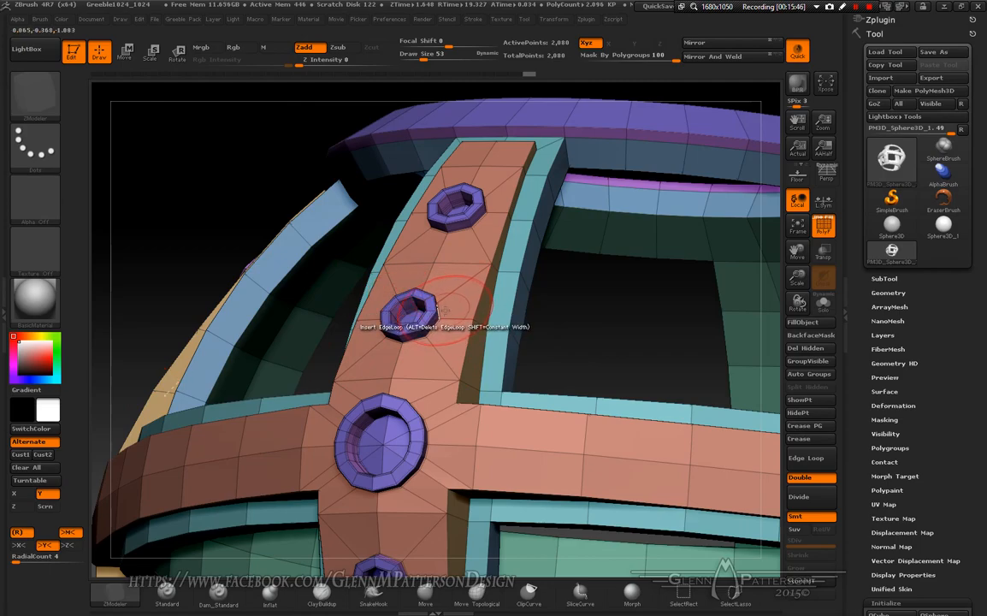
right_drag(455, 252, 428, 257)
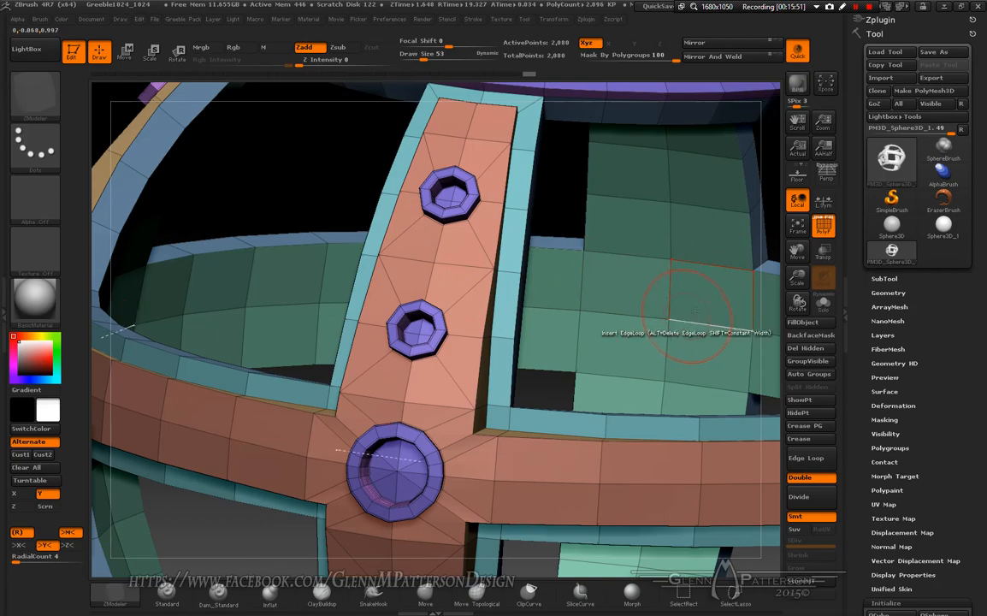
mouse_move(693, 309)
right_down()
mouse_move(683, 301)
mouse_move(693, 300)
right_up()
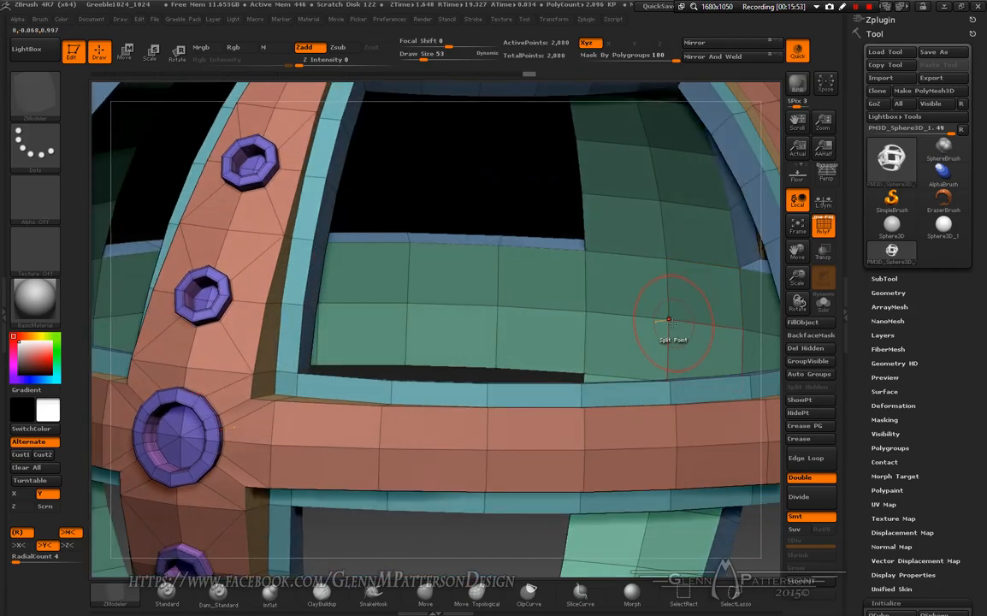
drag(672, 331, 686, 356)
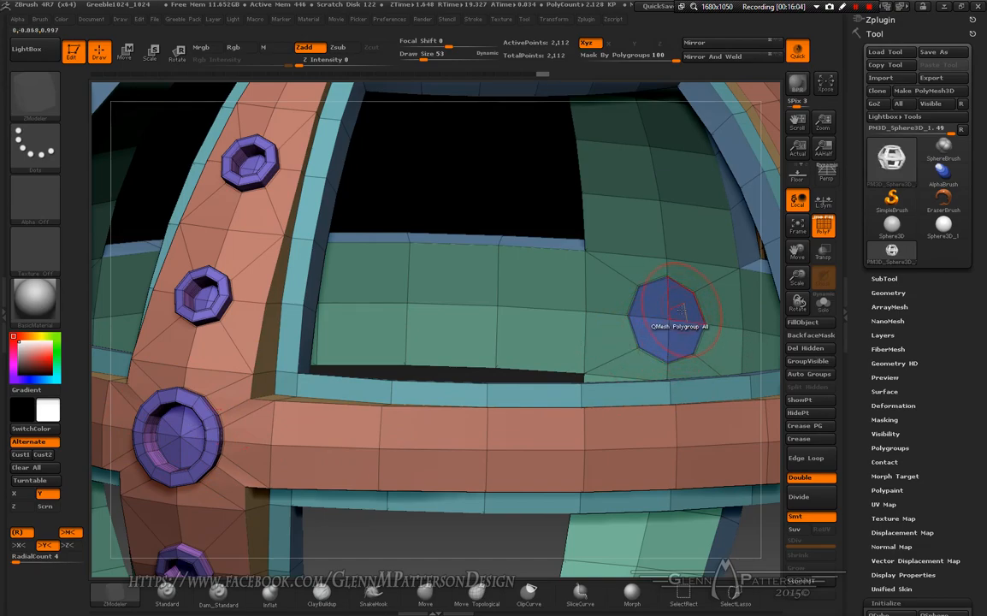
key(ctrl+z)
drag(668, 316, 694, 355)
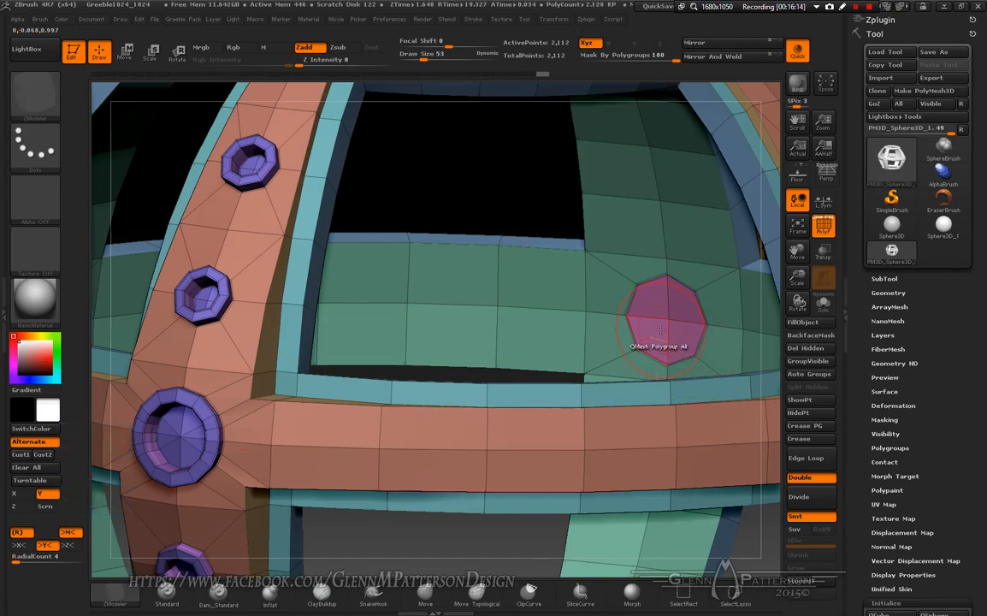
Step: Extrude the inner-wall disc toward the sphere's centre in two QMesh sections to form a tapering spoke
drag(682, 310, 530, 394)
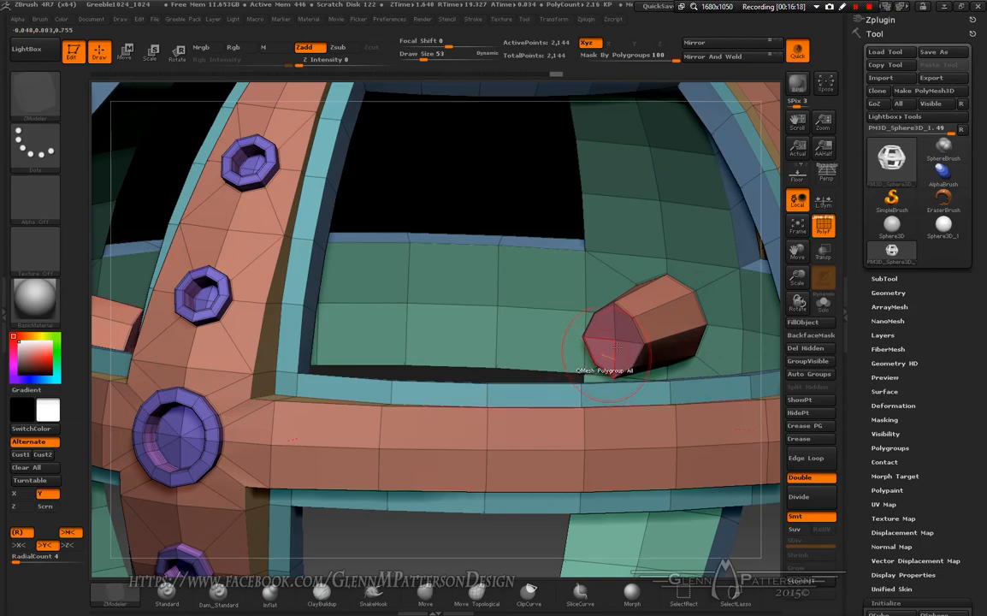
drag(628, 334, 404, 446)
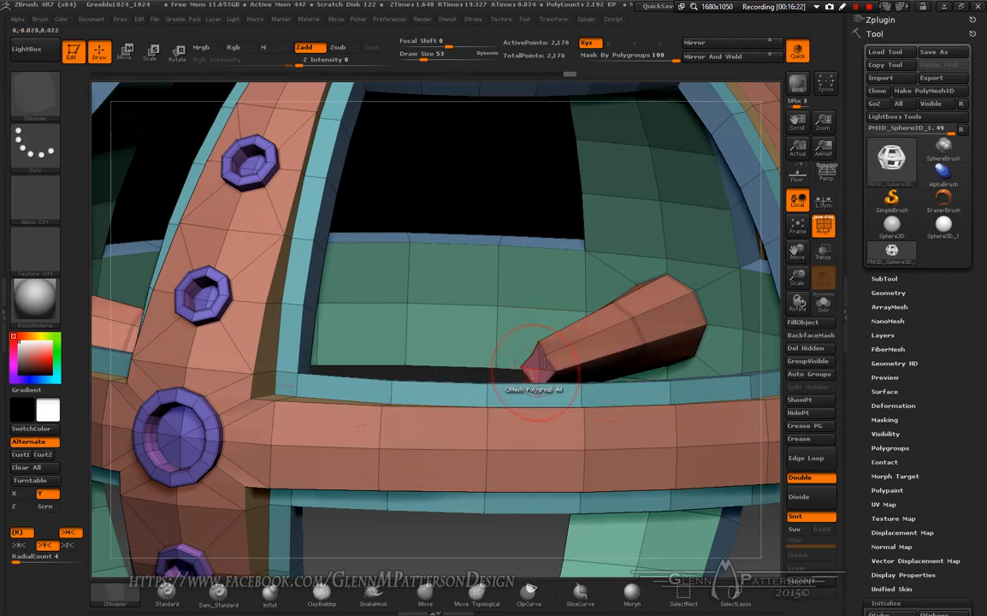
drag(665, 314, 663, 335)
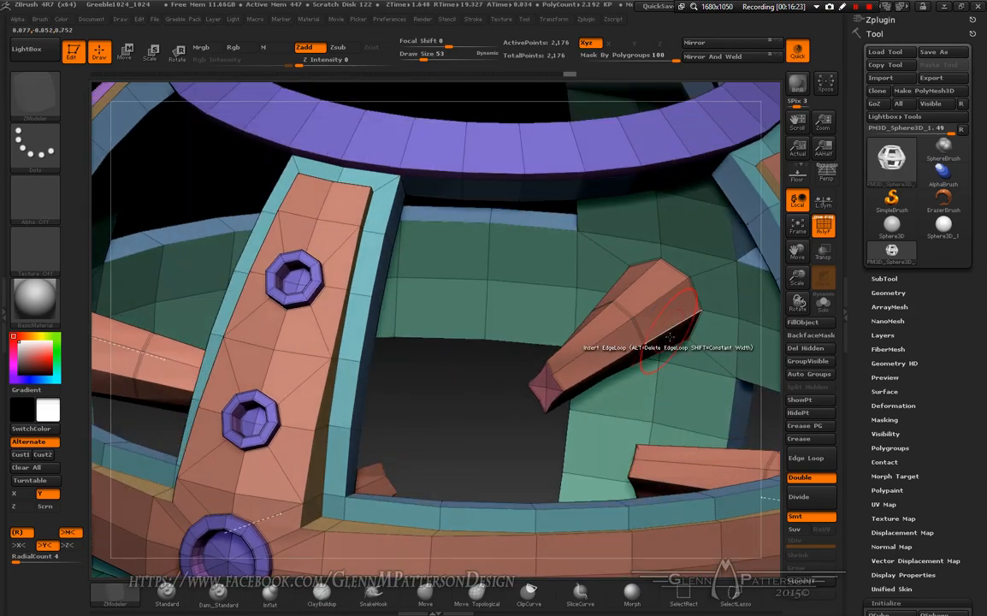
Step: Isolate the pointed end caps of the spokes, invert the visibility and delete the hidden caps
key(ctrl+shift)
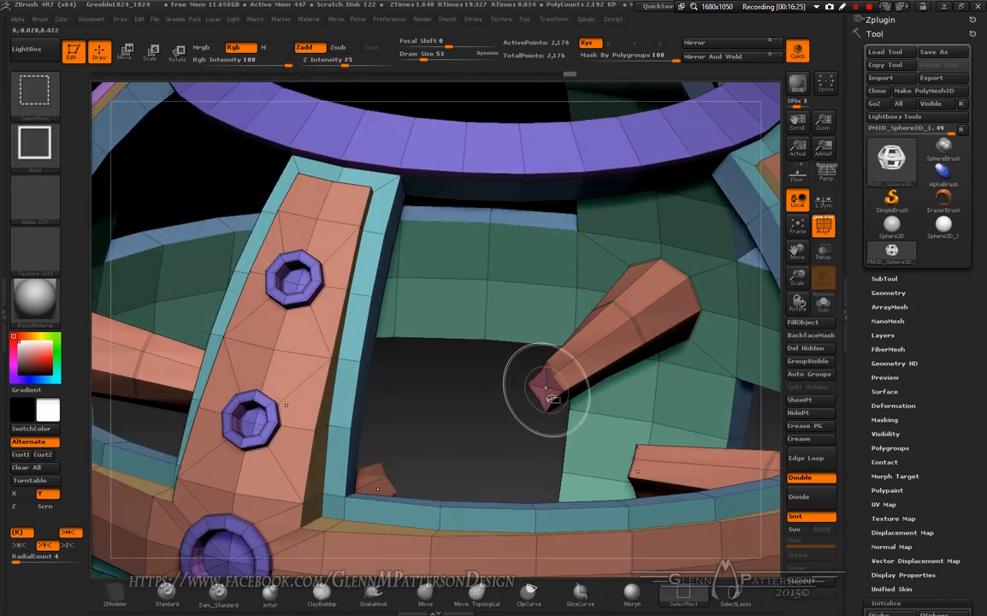
ctrl+shift+click(545, 387)
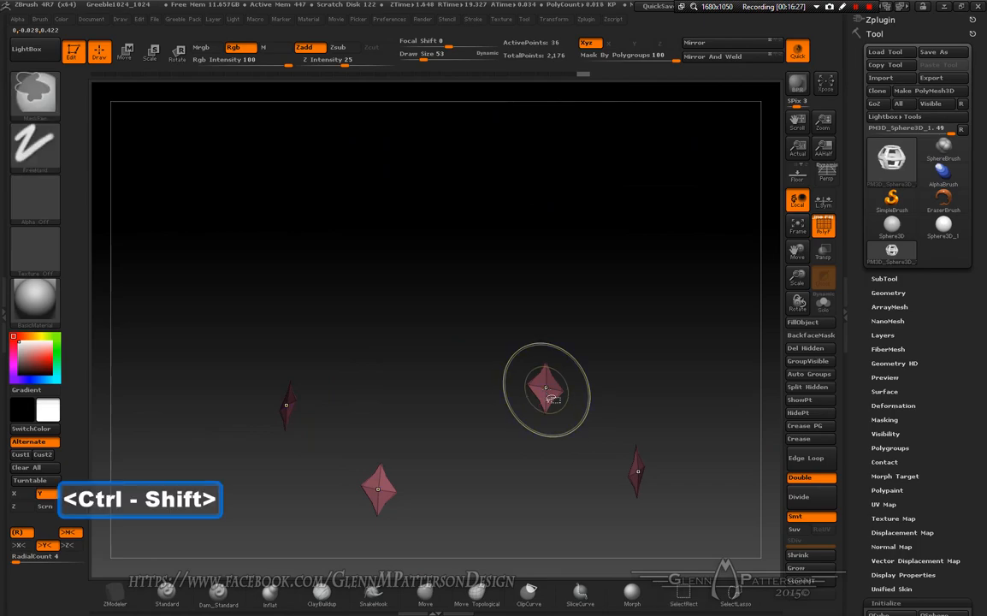
ctrl+shift+click(546, 387)
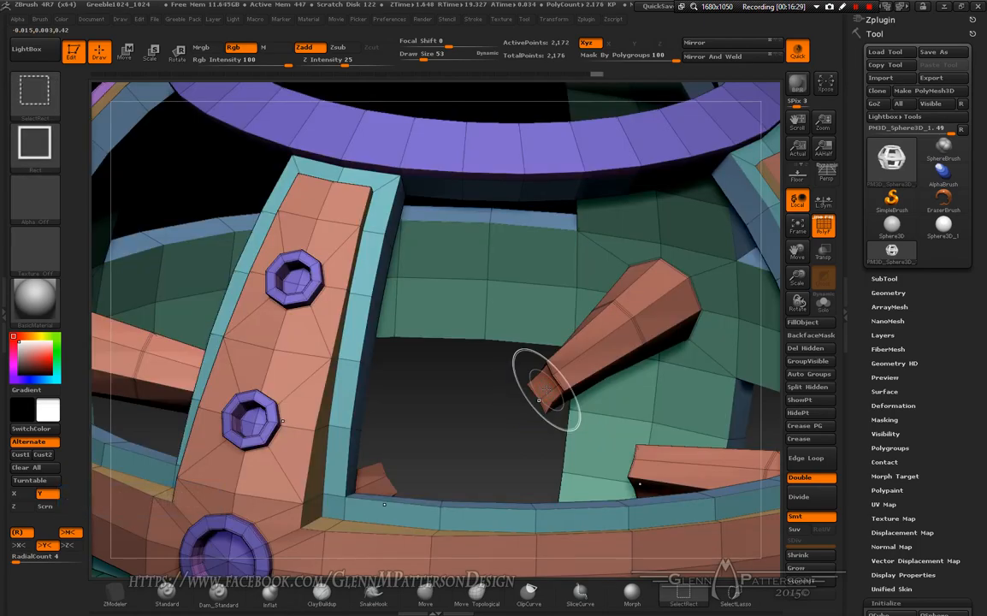
key(ctrl+shift)
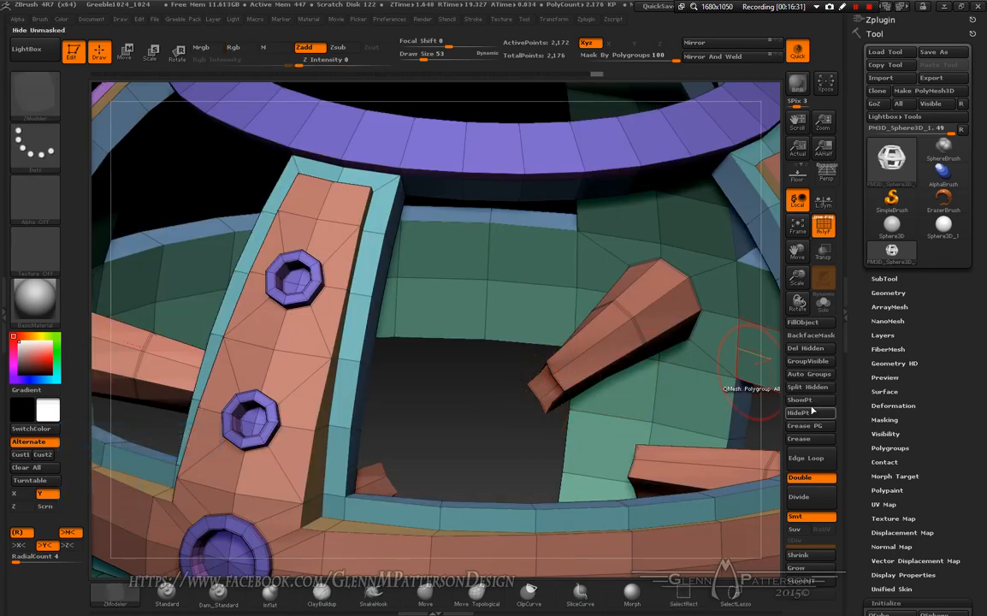
click(805, 348)
Step: Fit the whole frame in view and add the PolyMesh3D star as a new subtool
key(f)
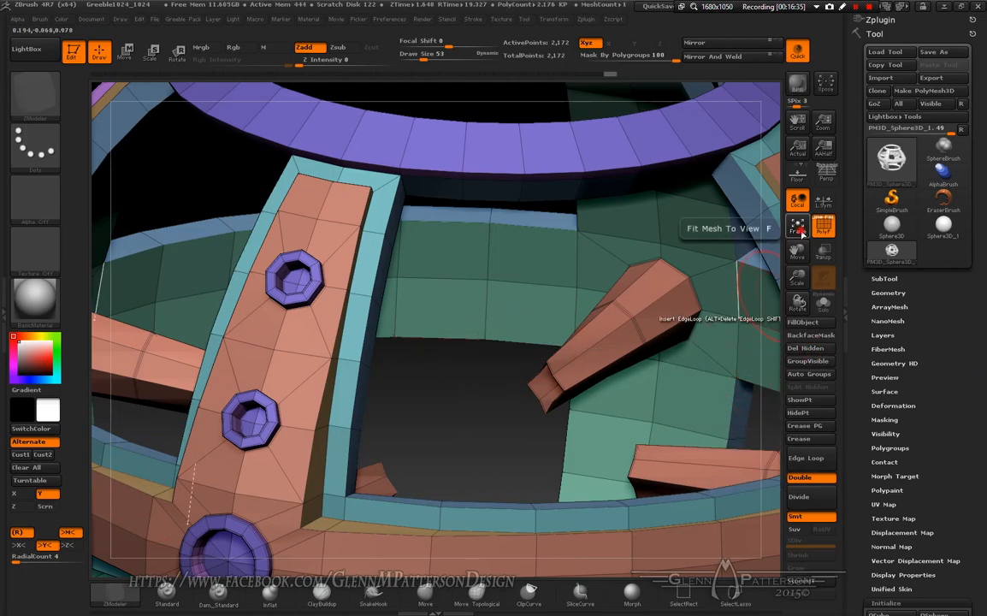
drag(724, 223, 715, 245)
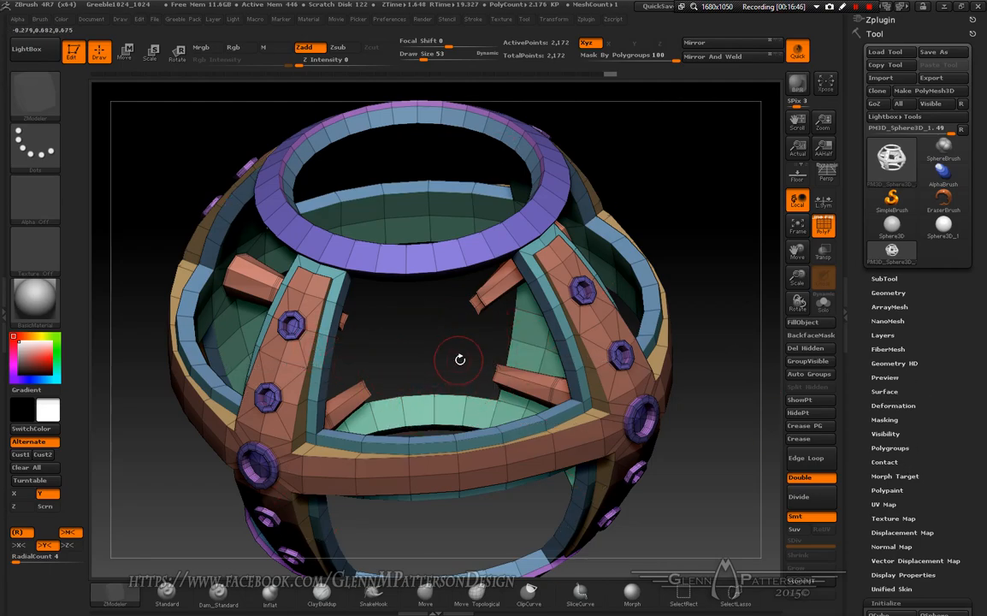
click(902, 281)
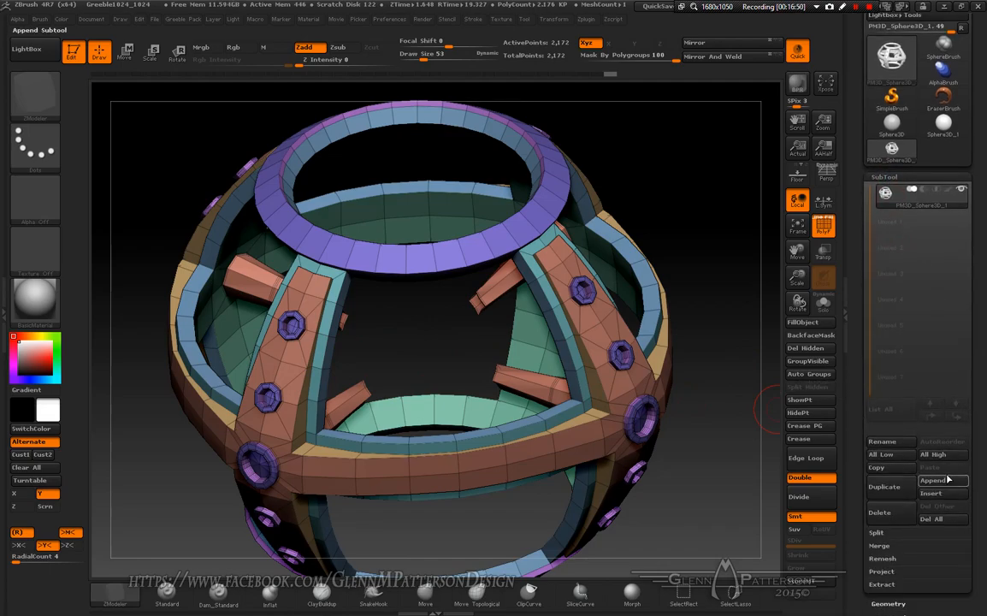
click(950, 494)
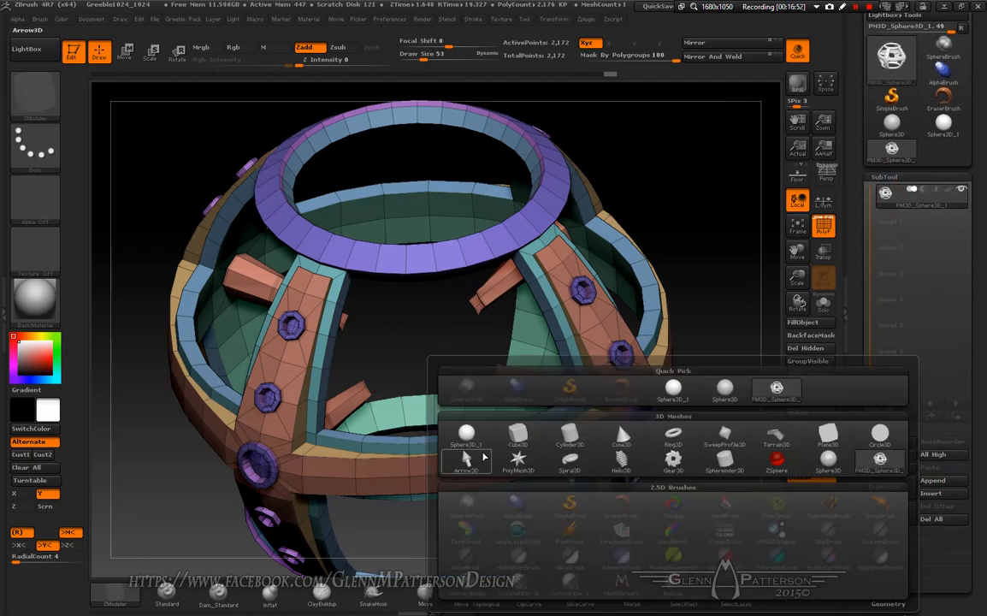
click(525, 467)
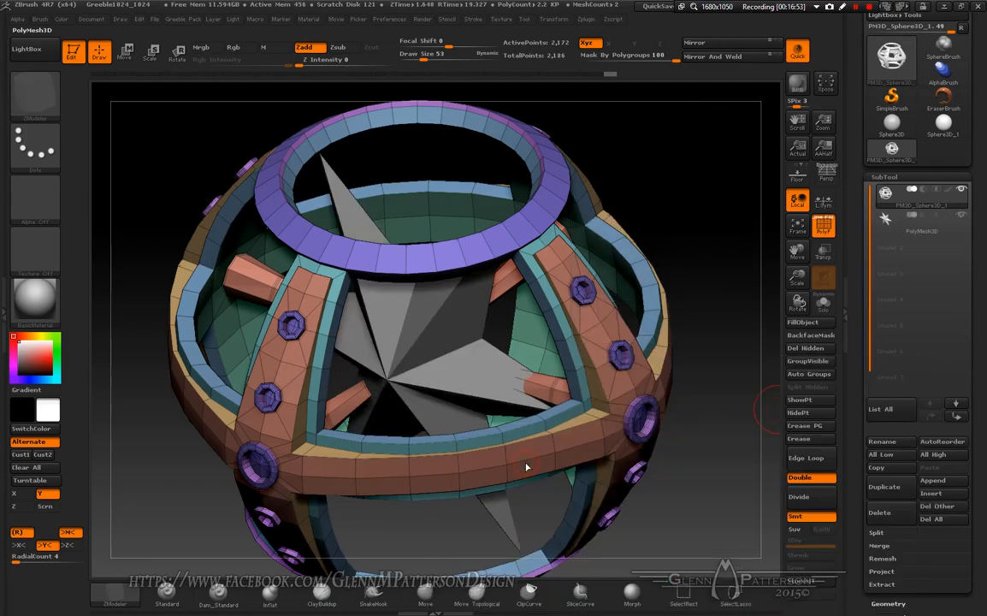
Step: Replace the star subtool with a QCube at resolution 2 in X, Y and Z
click(950, 231)
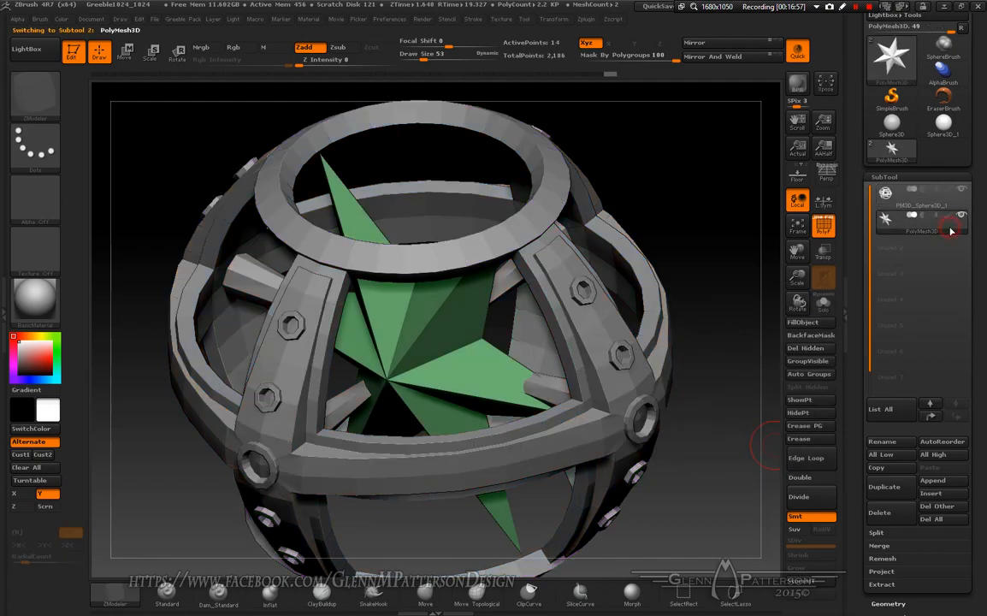
drag(985, 320, 985, 177)
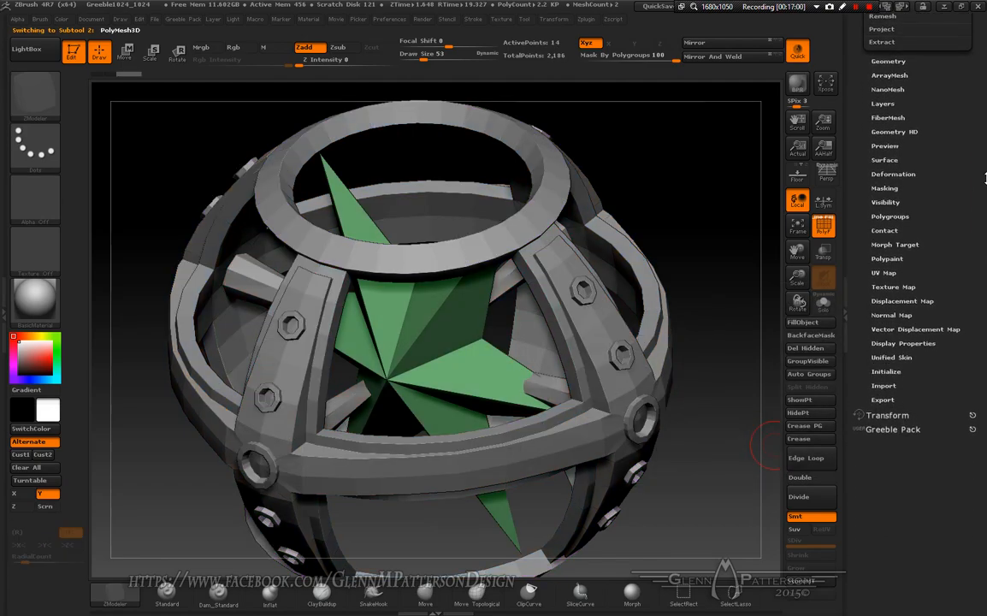
click(889, 374)
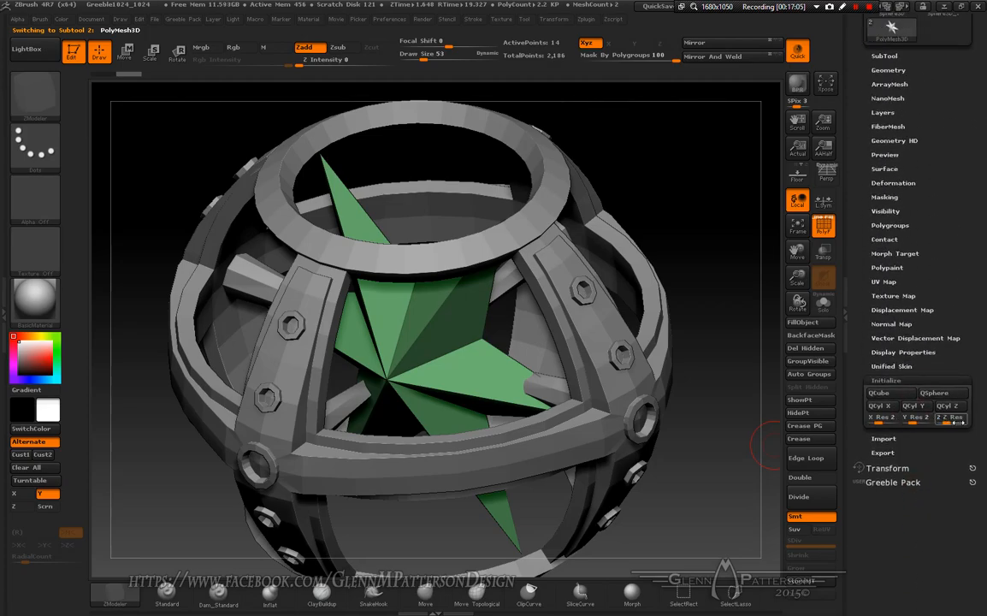
click(882, 394)
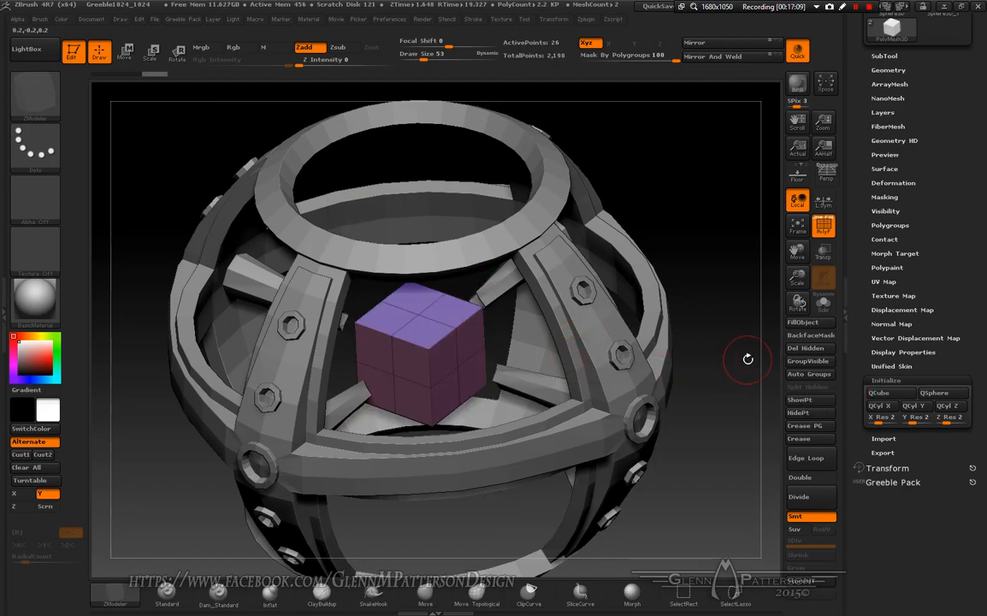
Step: Activate radial symmetry around the Y axis only for the cube, with a RadialCount of 4
drag(797, 276, 721, 295)
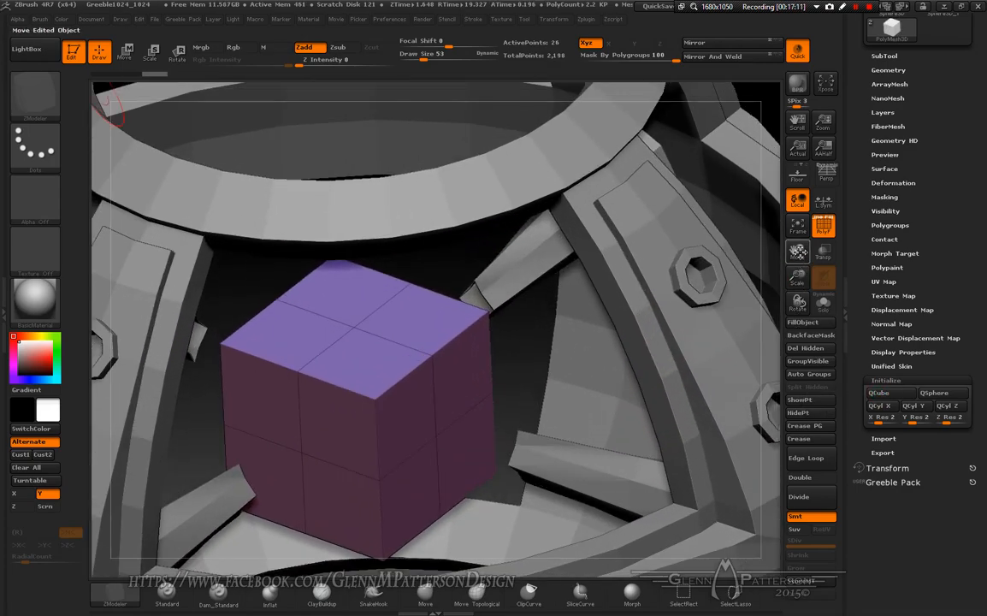
drag(797, 250, 821, 219)
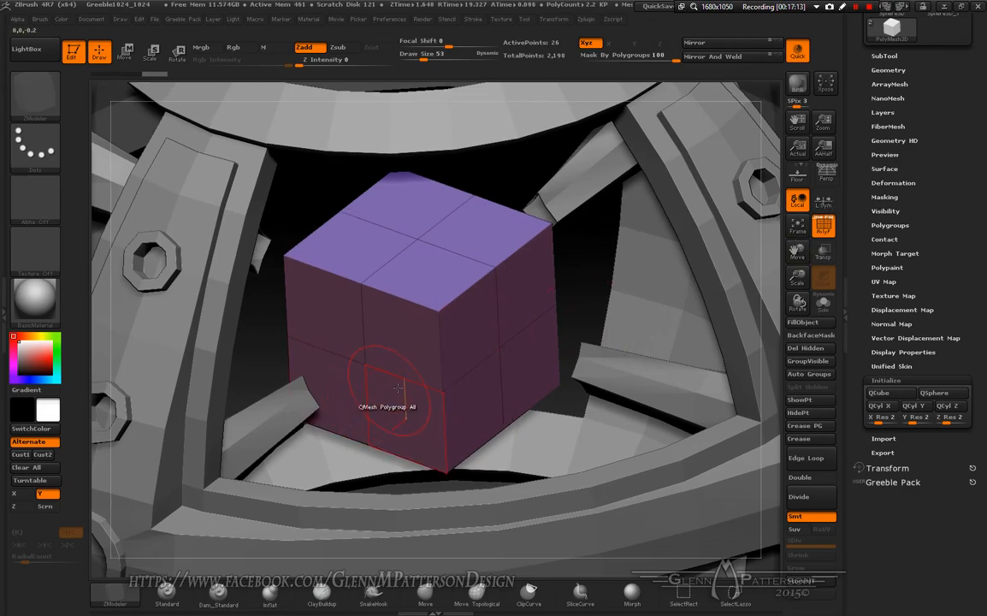
key(x)
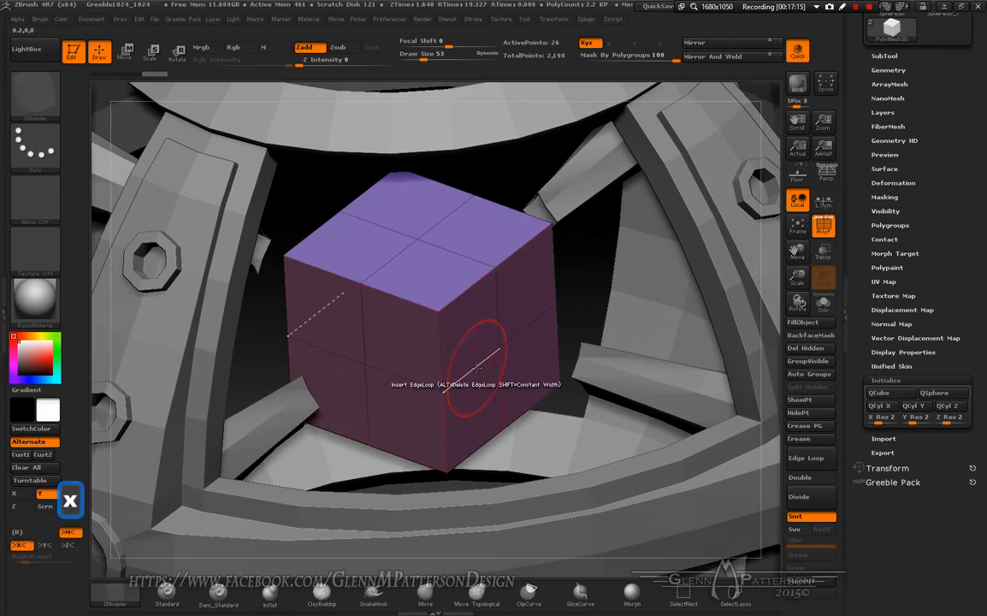
click(44, 545)
click(20, 545)
click(17, 532)
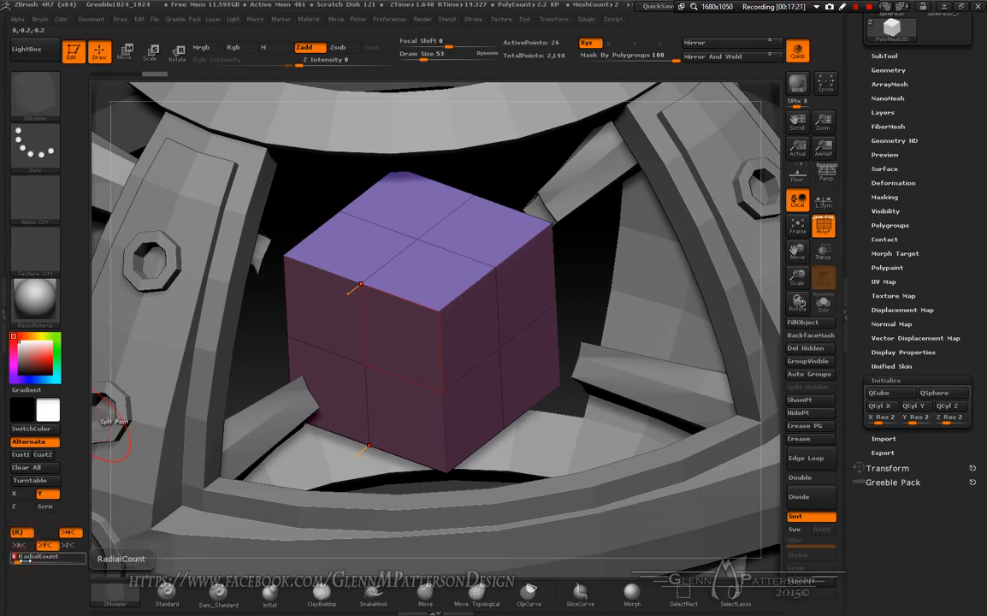
text(4)
key(Return)
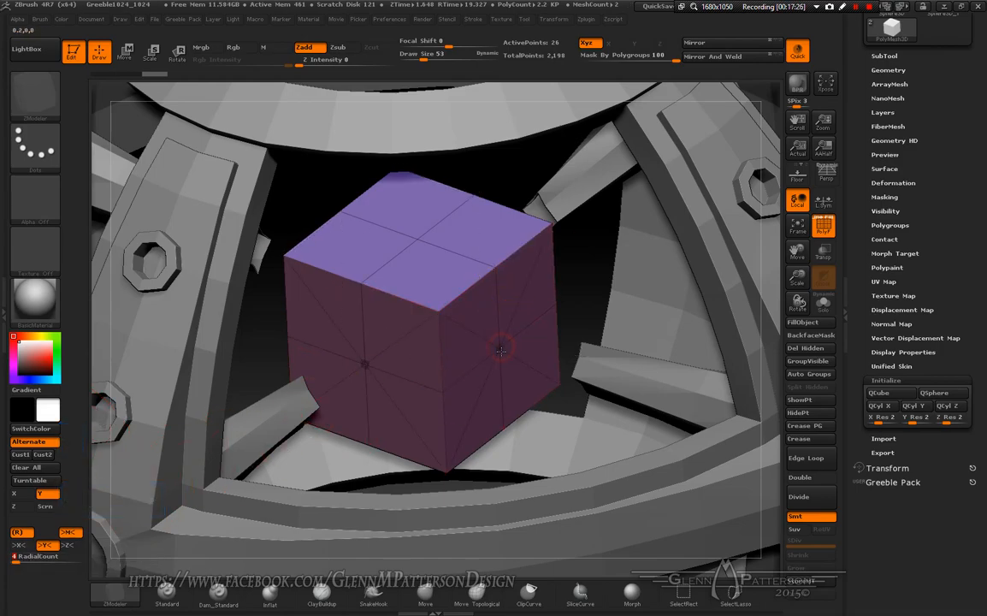
Step: Split the centre points of the cube's four side faces into large circular polygroups
drag(500, 368, 502, 409)
key(alt)
key(alt)
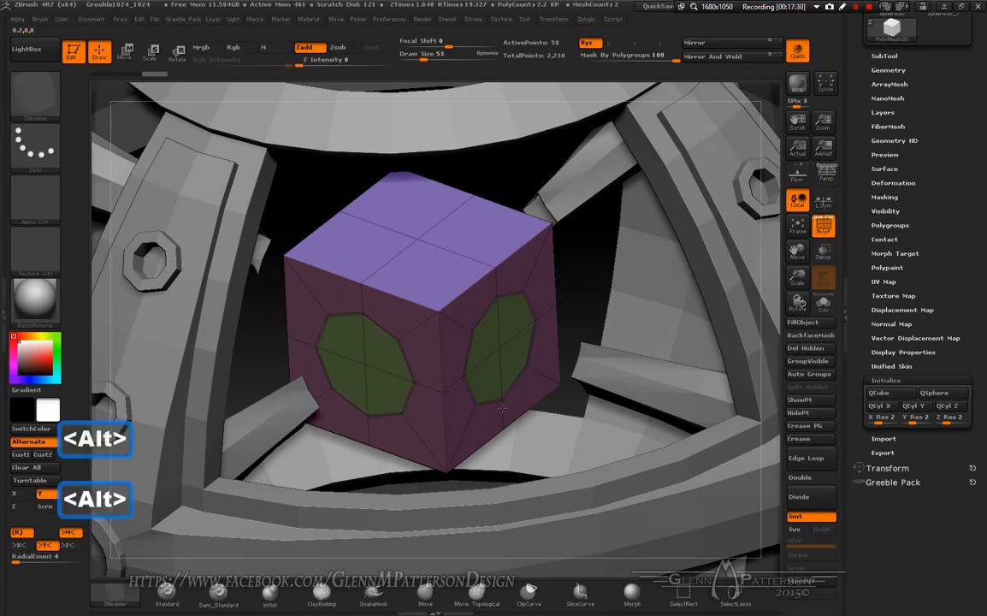
drag(502, 408, 503, 410)
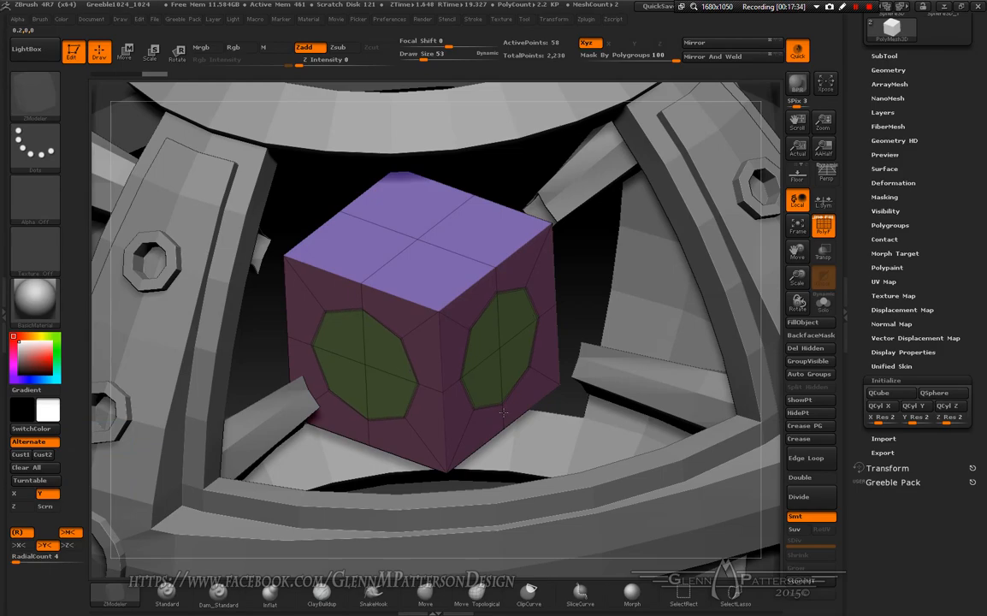
Step: Split the centre points of the cube's top and bottom faces into circular discs with their own polygroups
drag(417, 237, 454, 301)
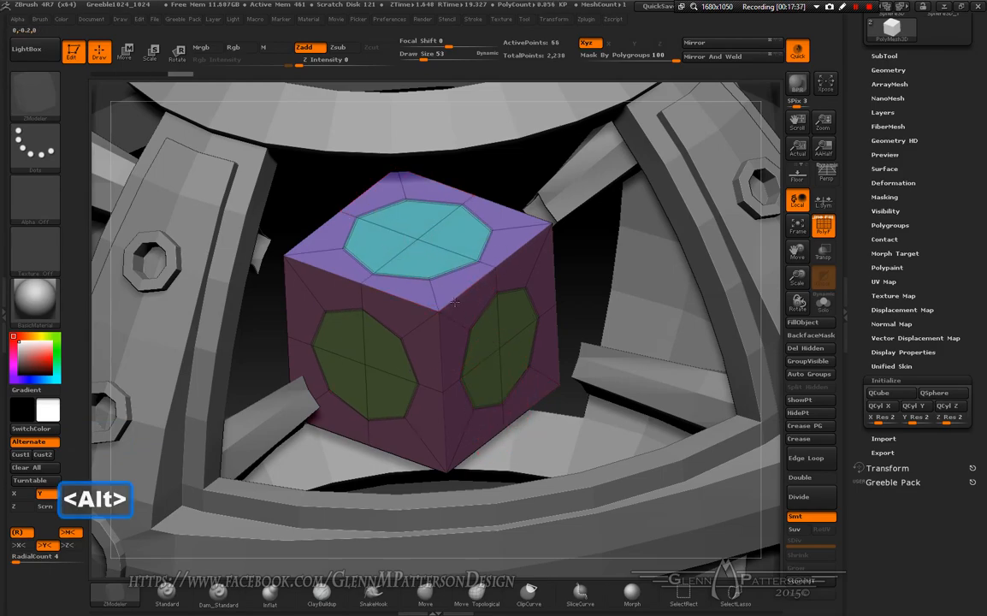
right_drag(462, 356, 454, 218)
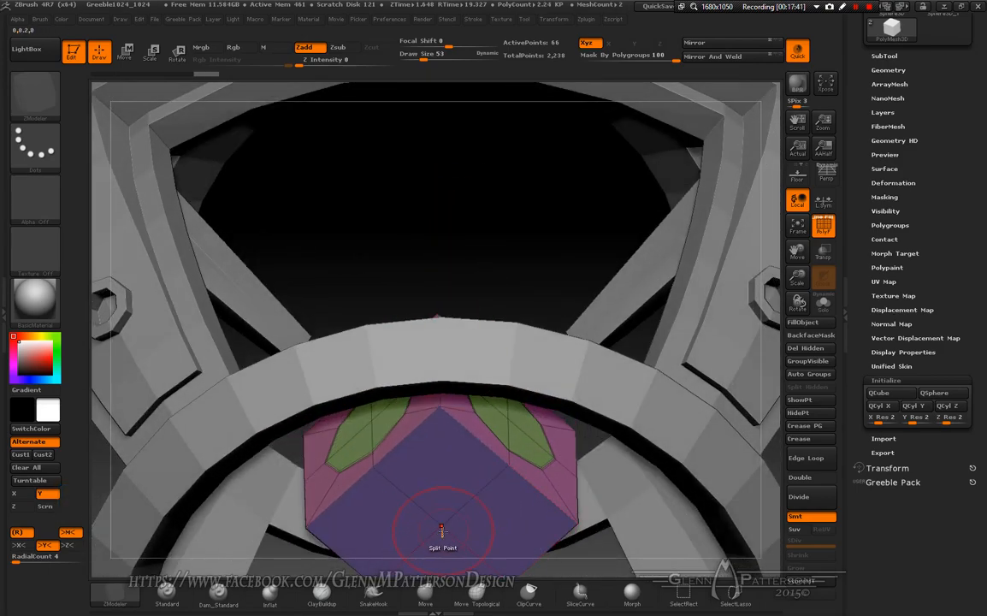
drag(441, 528, 482, 572)
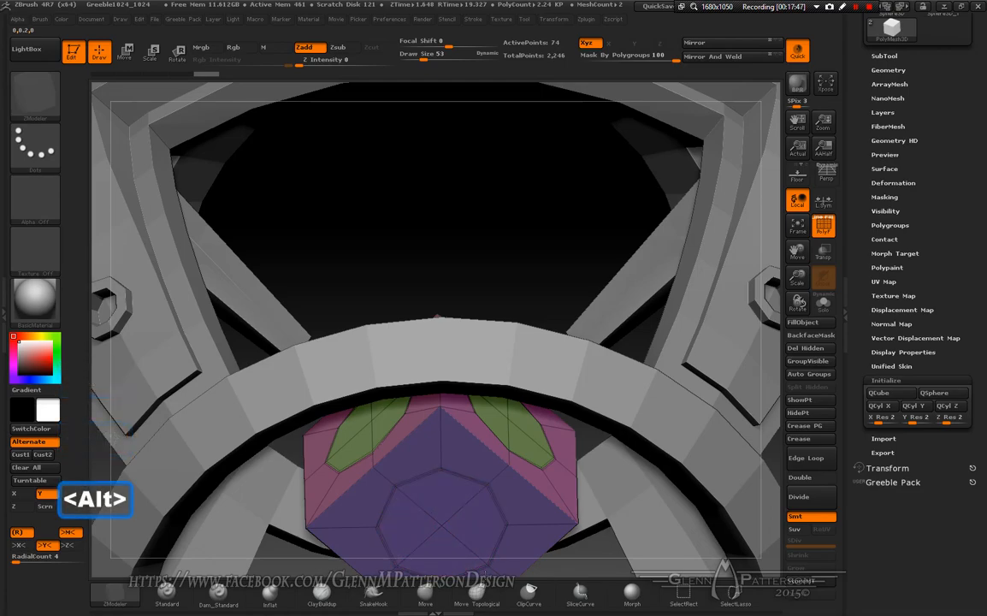
alt+click(481, 571)
alt+click(487, 555)
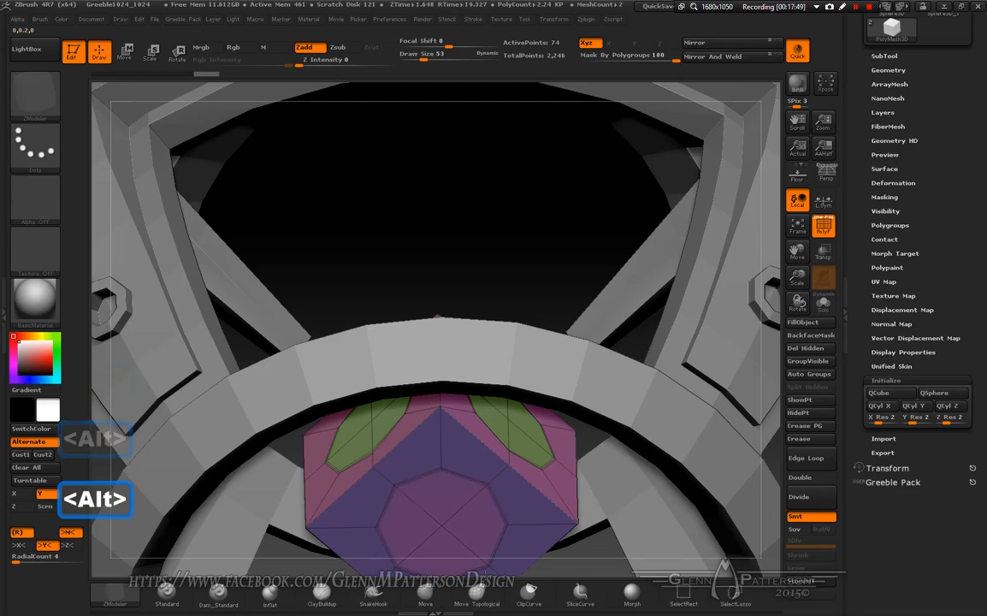
Step: Hide the four side discs of the cube, display the mesh double-sided and delete the hidden discs
right_drag(453, 460, 496, 562)
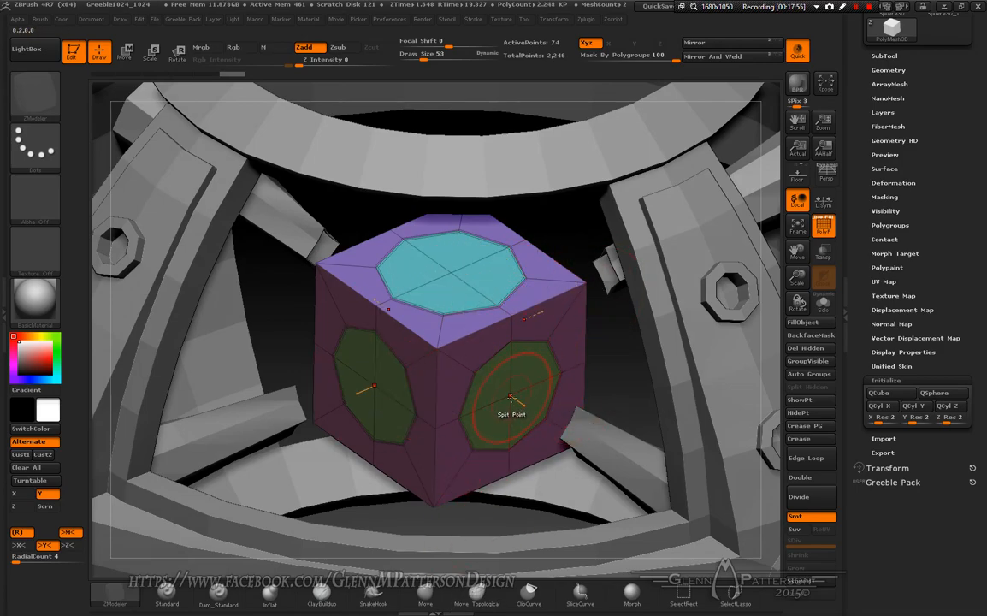
ctrl+shift+click(510, 398)
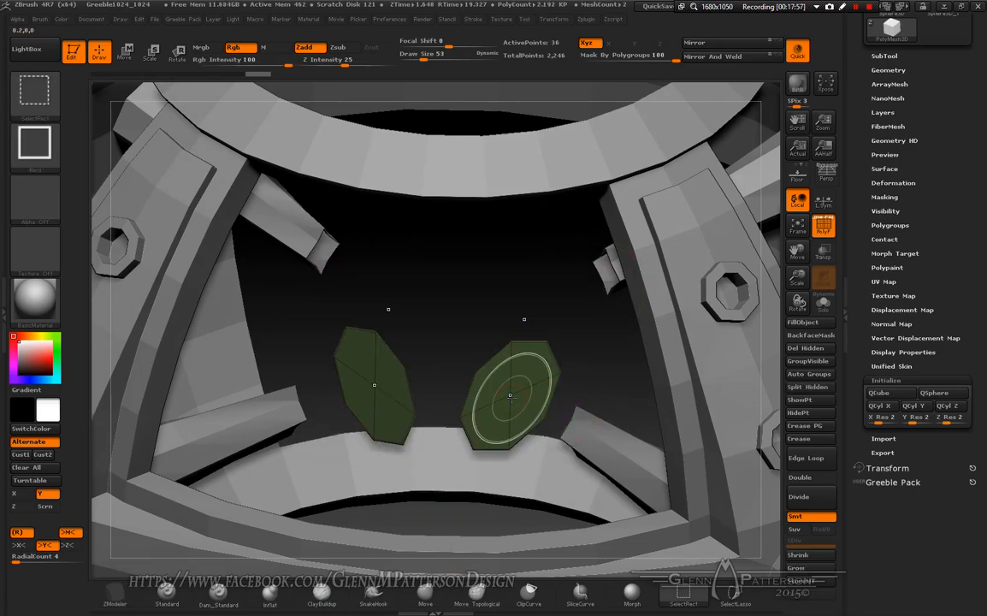
ctrl+shift+click(511, 398)
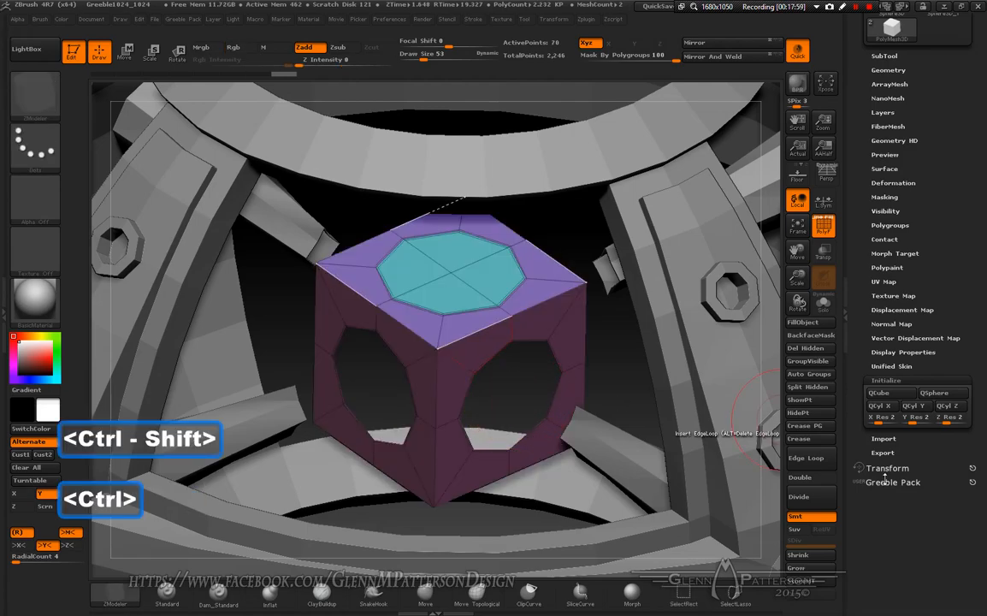
click(800, 478)
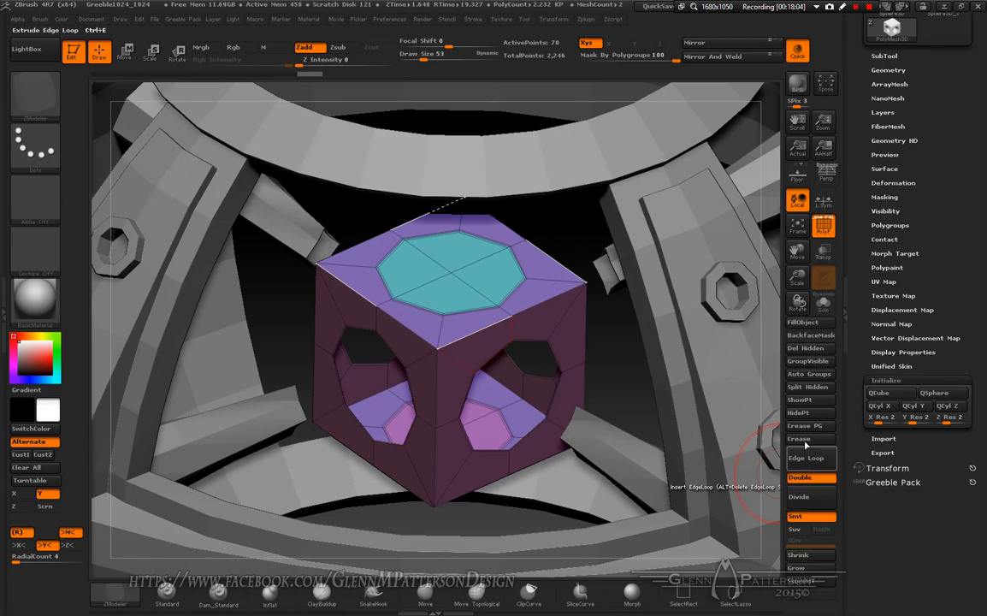
click(809, 350)
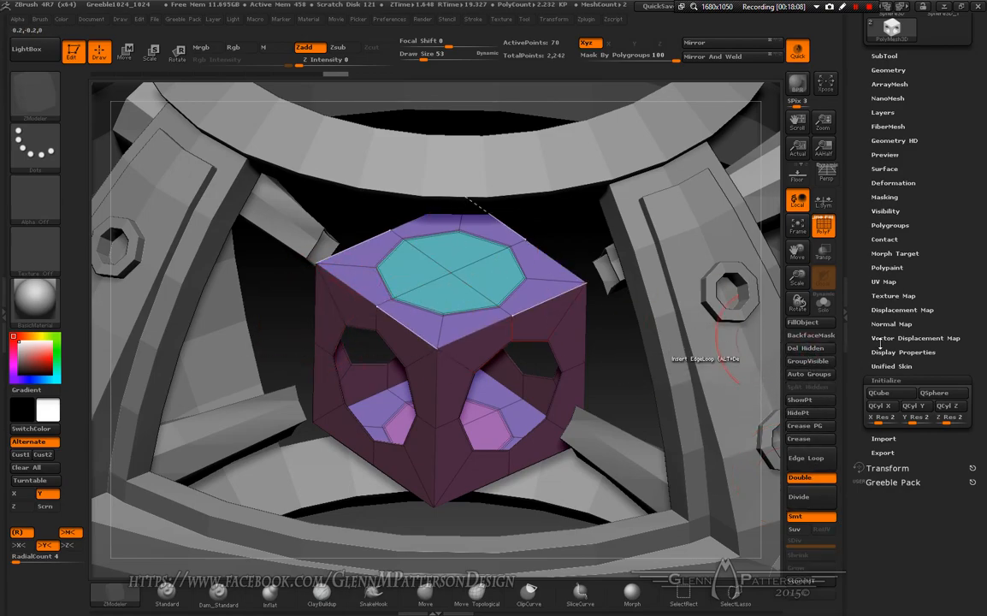
Step: Extrude the cube's top disc upward into a short collar and split its centre into a smaller disc
drag(796, 251, 812, 332)
drag(801, 284, 801, 248)
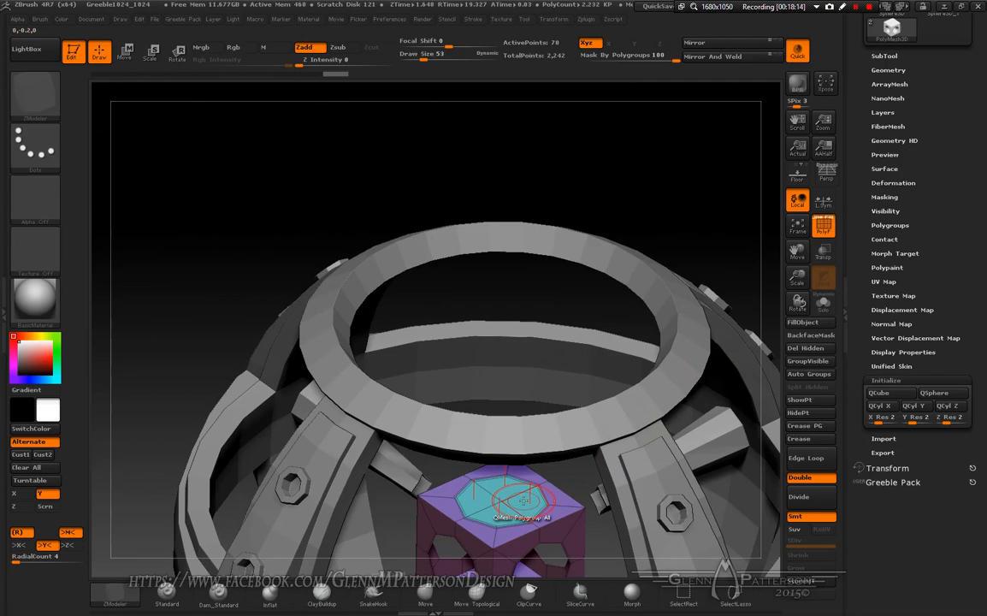
drag(524, 498, 528, 461)
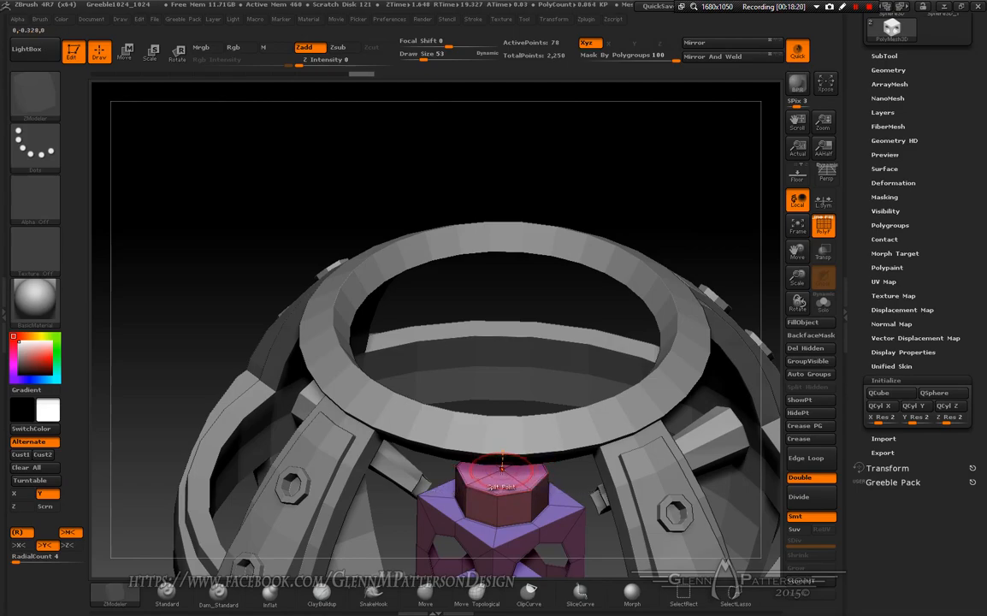
key(alt)
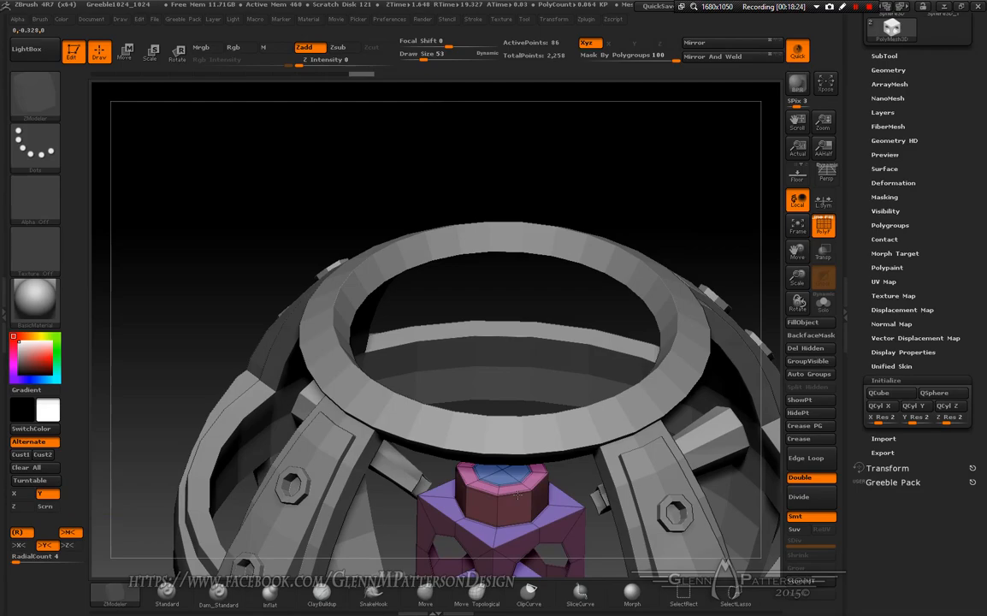
Step: Extrude the collar's inner disc into a long shaft, split its end centre and extrude a narrower rod from it
drag(501, 474, 520, 257)
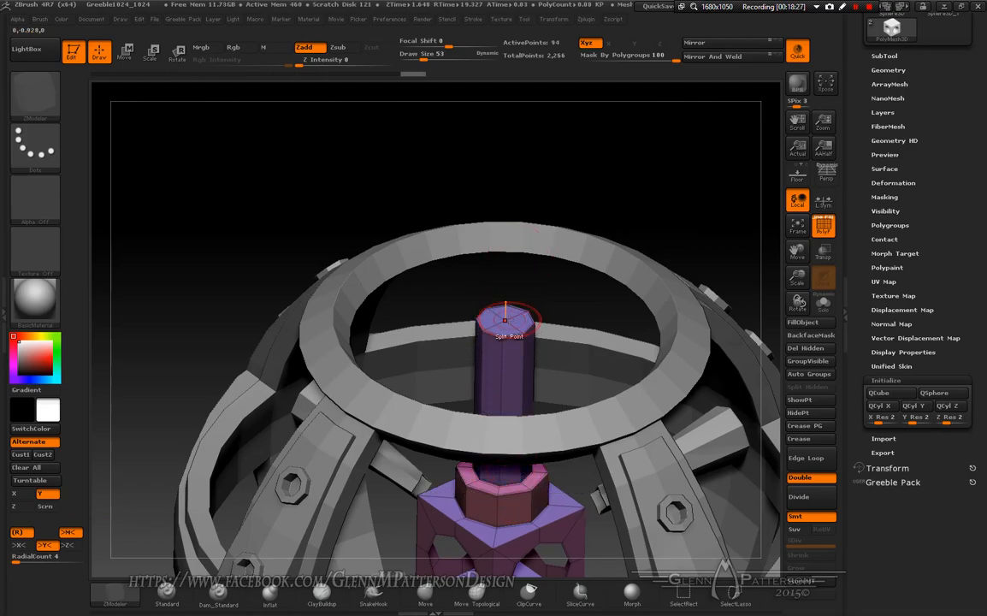
click(504, 319)
key(alt)
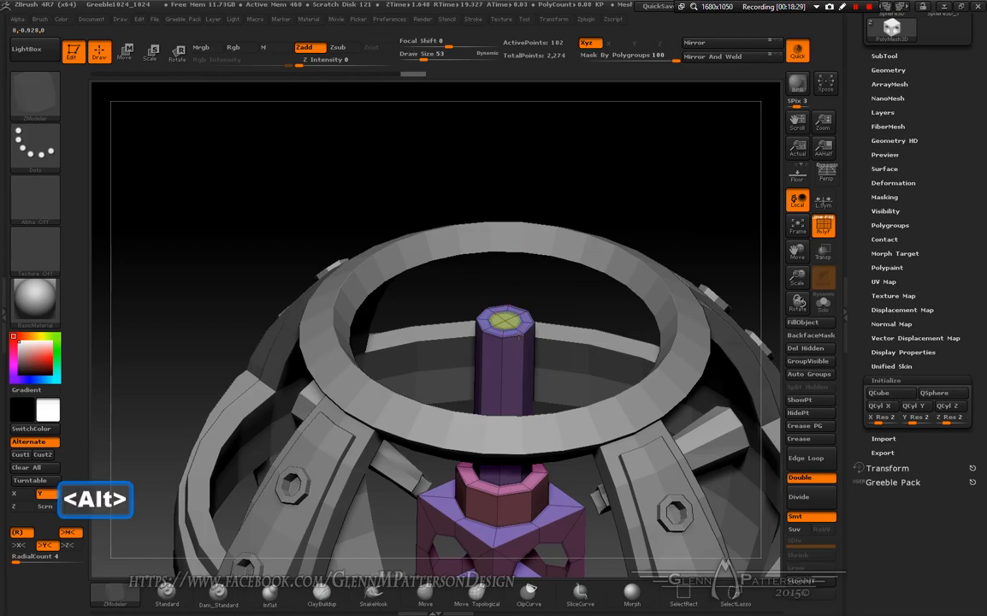
drag(505, 320, 509, 101)
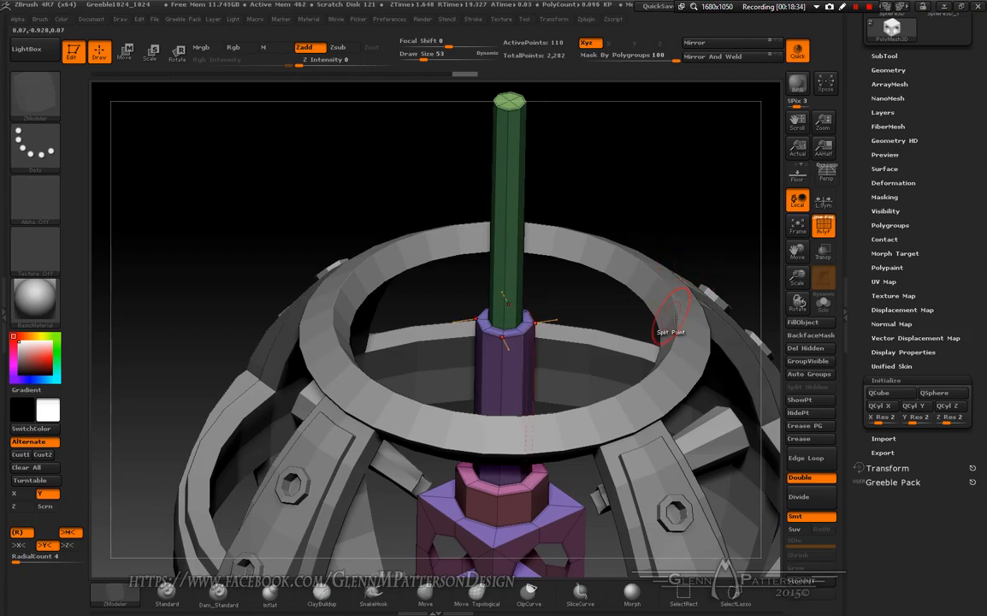
Step: Extrude the cube's bottom disc into a short collar, split its centre and extrude the inner disc
right_drag(655, 453, 627, 293)
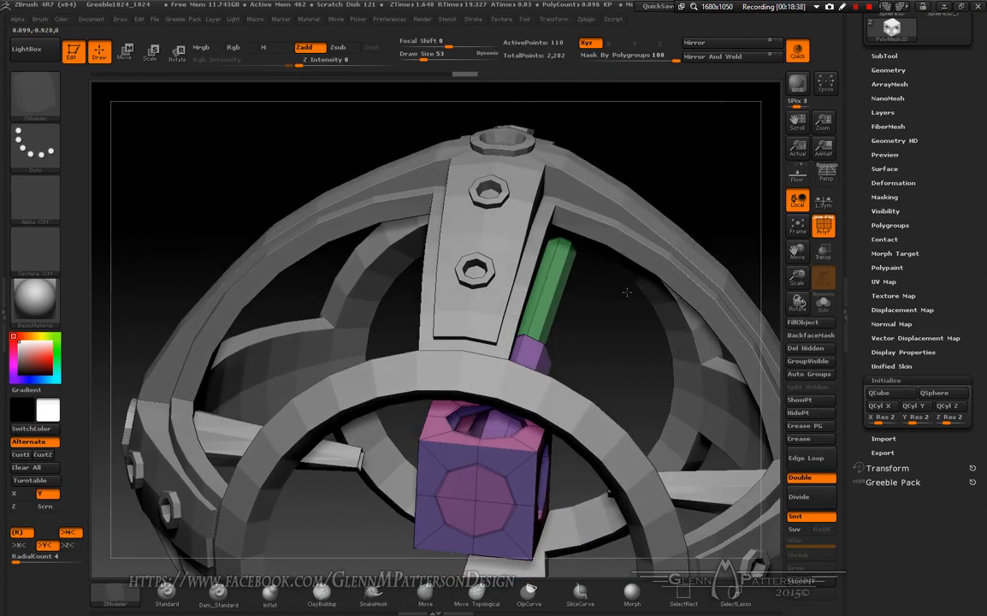
click(490, 492)
drag(485, 503, 485, 522)
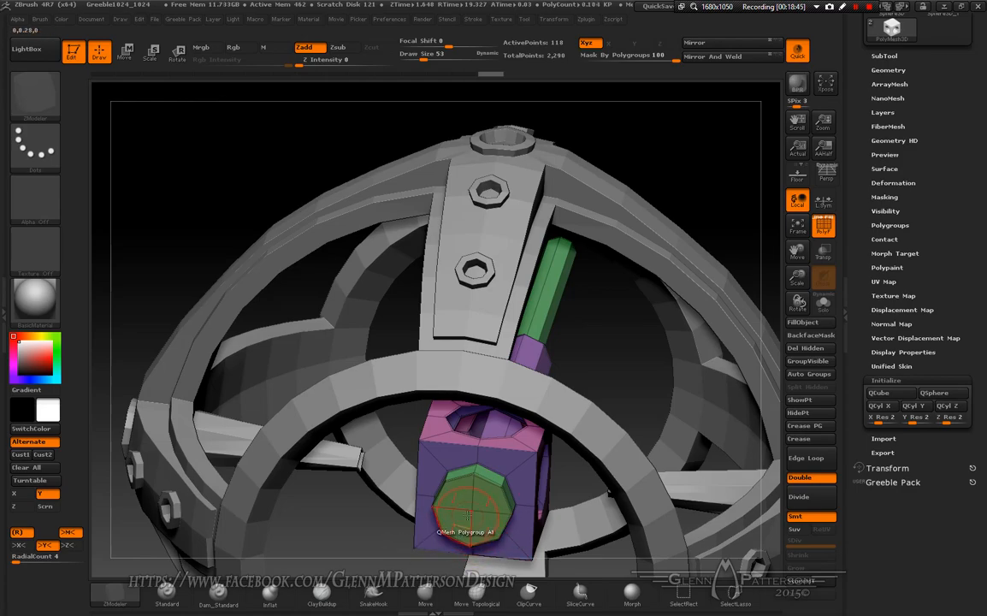
drag(481, 522, 530, 590)
key(alt)
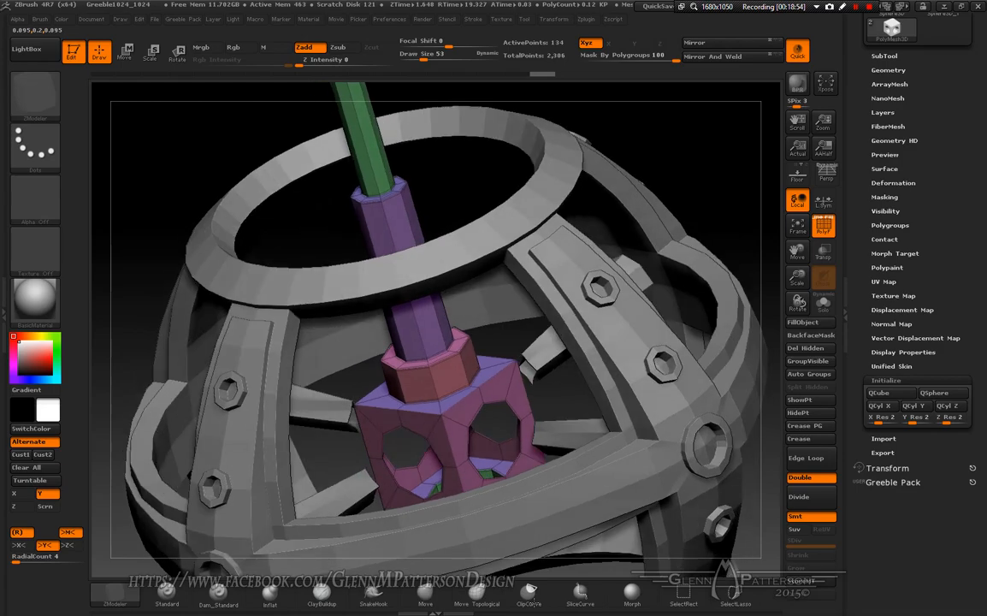
Step: Merge the spherical frame subtool down with the cube subtool, accepting the operation with Always OK
click(884, 56)
click(956, 79)
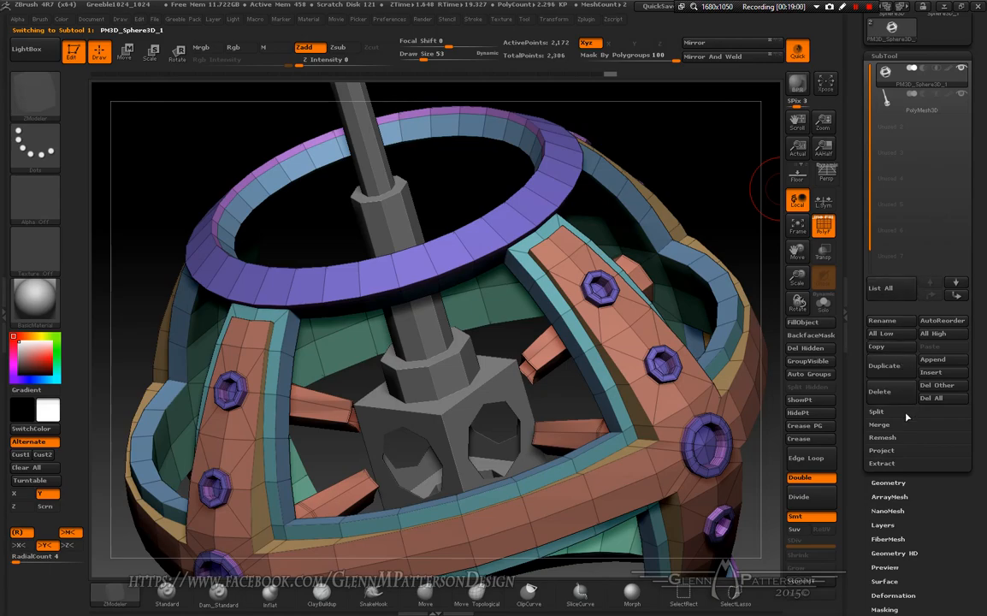
click(886, 428)
click(890, 439)
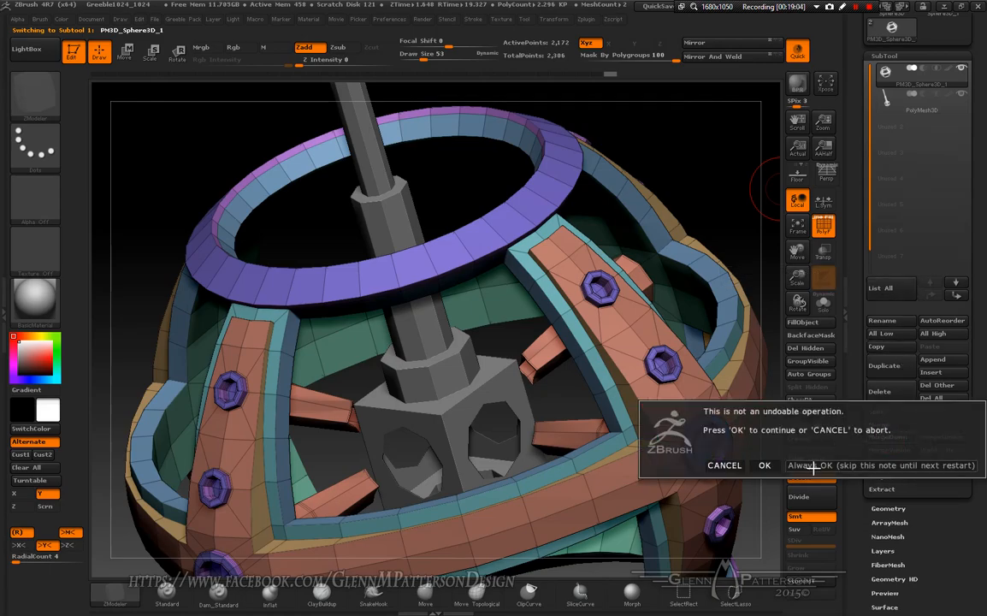
click(819, 467)
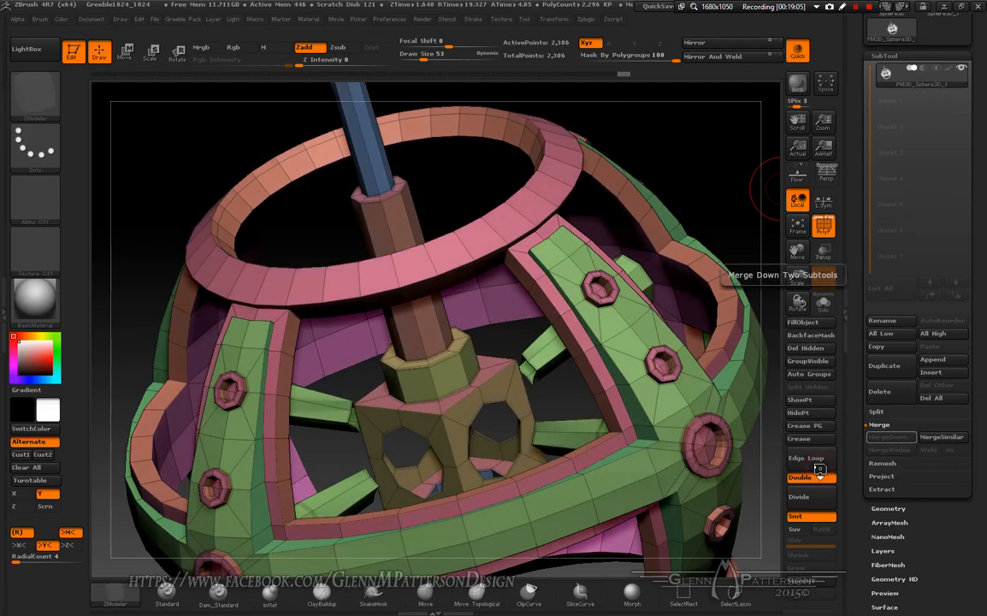
Step: Bridge the spoke ends to the round holes in the hub cube using the edge Bridge action with Two Holes, Spline and Polygroup Flat
right_drag(566, 433, 575, 479)
drag(797, 275, 798, 331)
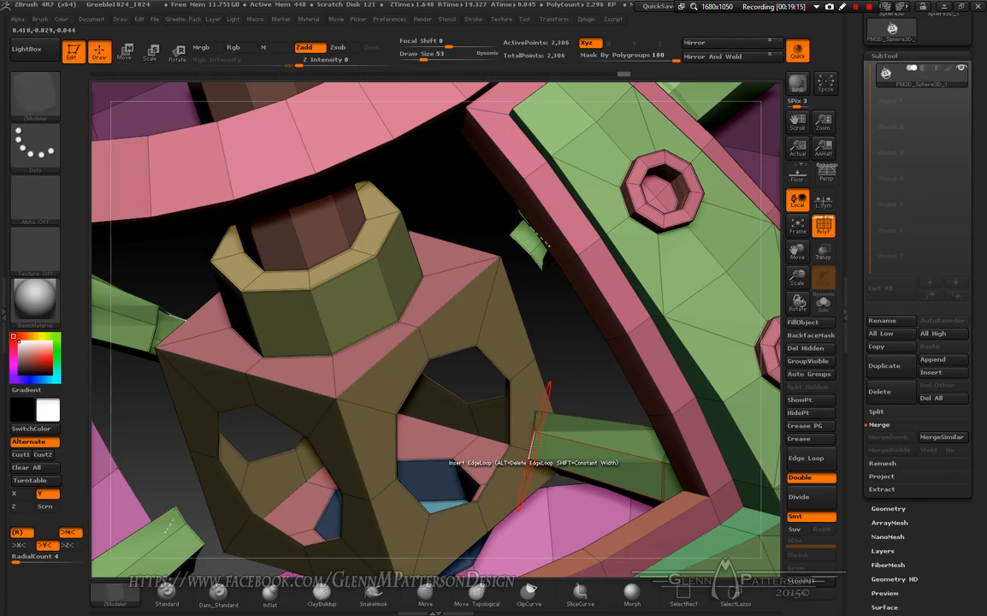
key(space)
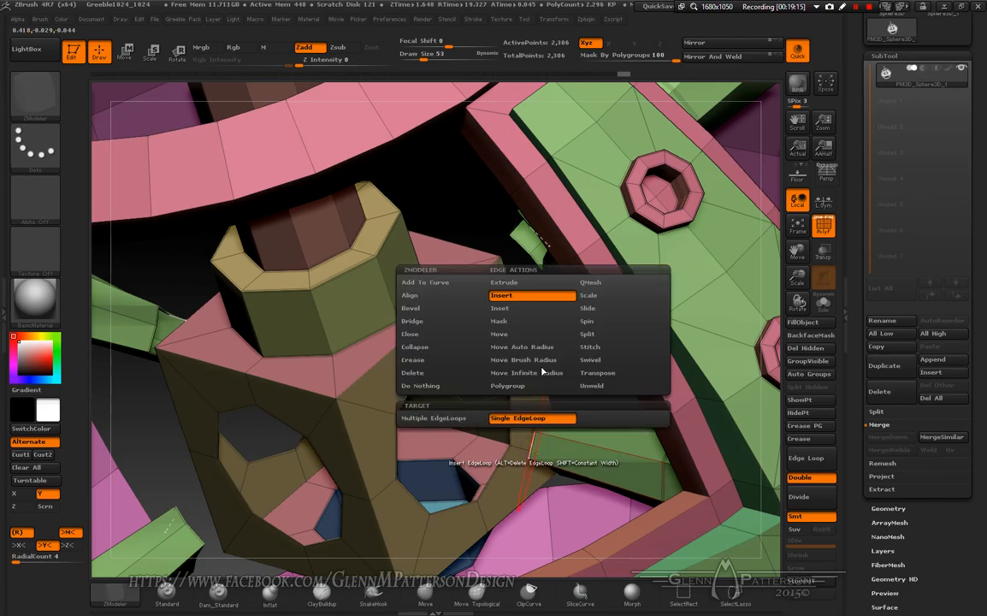
click(439, 323)
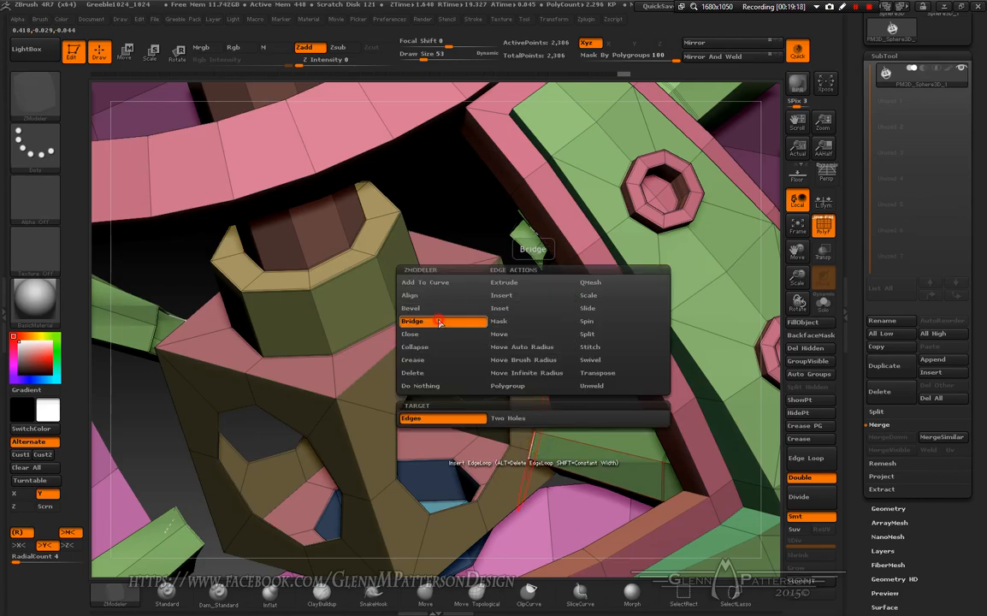
click(506, 419)
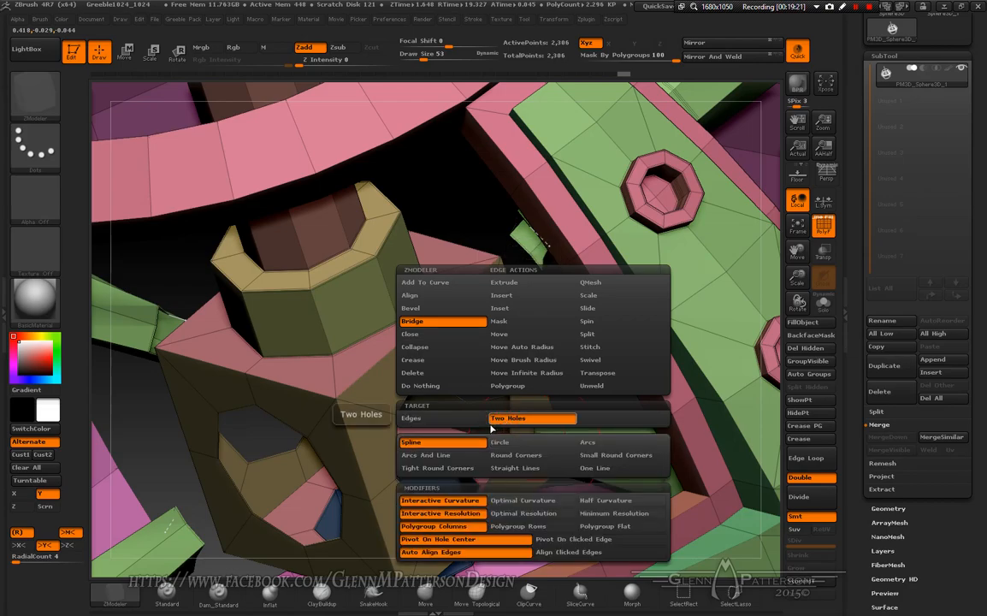
click(611, 529)
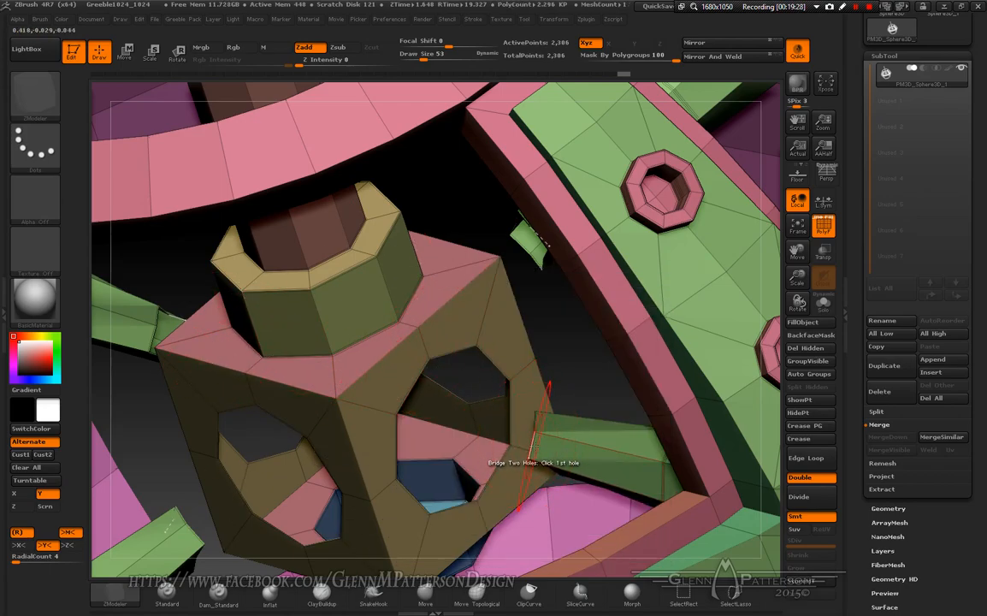
click(533, 447)
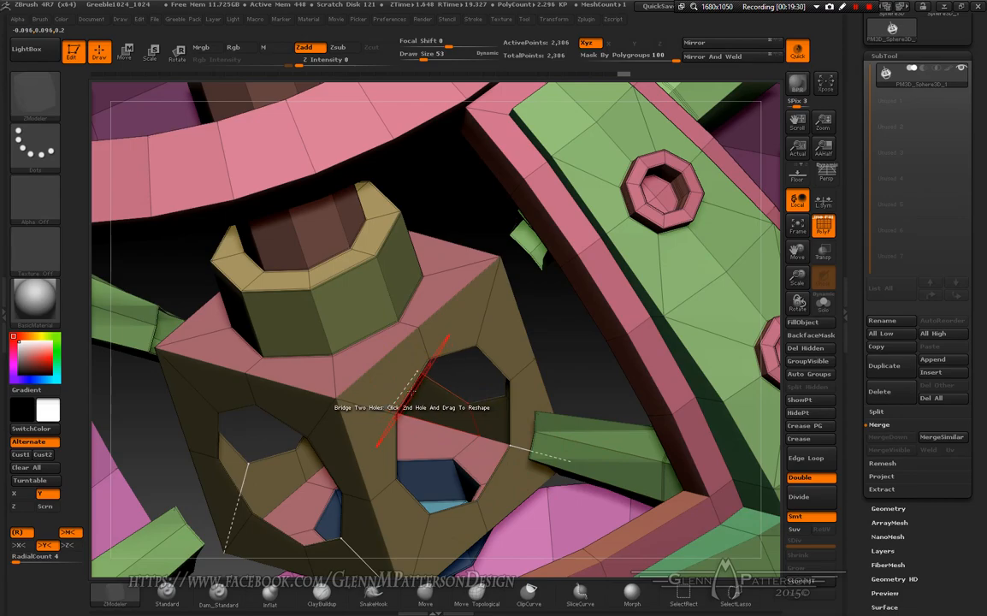
click(407, 391)
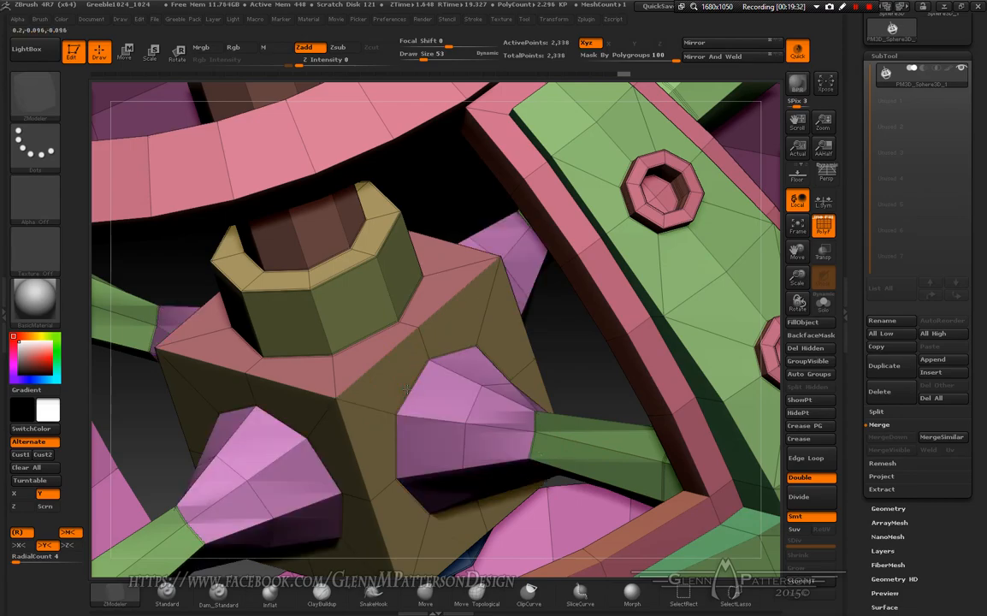
drag(406, 388, 412, 305)
drag(470, 328, 530, 331)
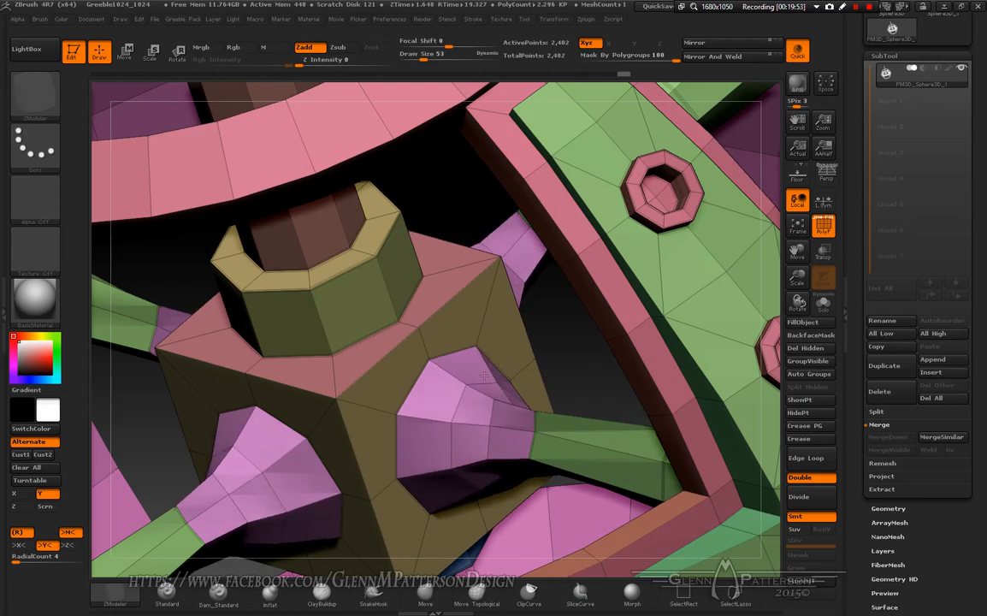
drag(484, 374, 486, 354)
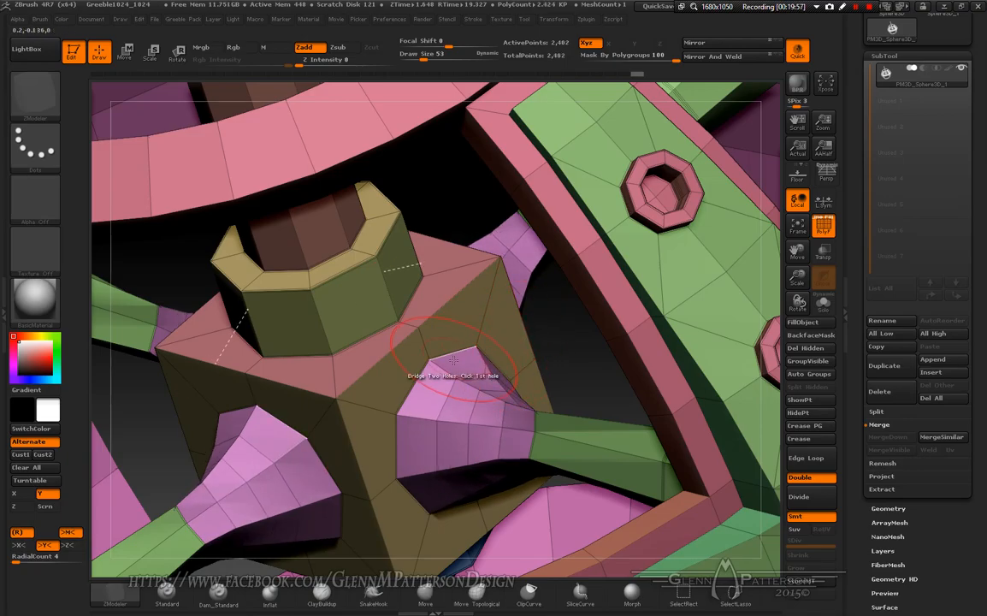
mouse_move(456, 377)
right_down()
mouse_move(505, 368)
mouse_move(509, 308)
mouse_move(444, 249)
mouse_move(465, 377)
right_up()
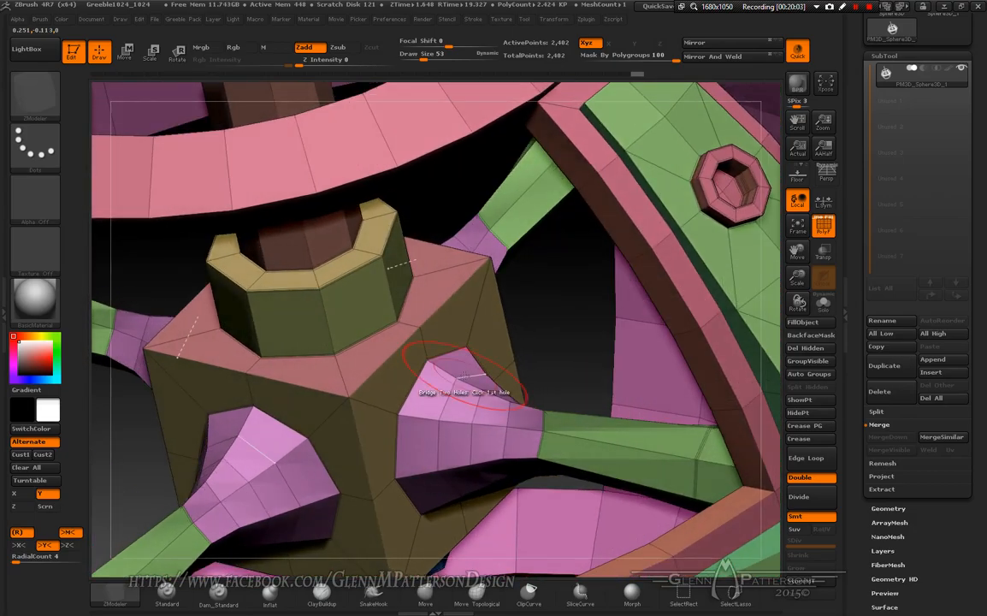
click(797, 226)
mouse_move(664, 459)
right_down()
mouse_move(677, 342)
mouse_move(663, 405)
mouse_move(690, 408)
mouse_move(676, 476)
right_up()
drag(695, 461, 685, 450)
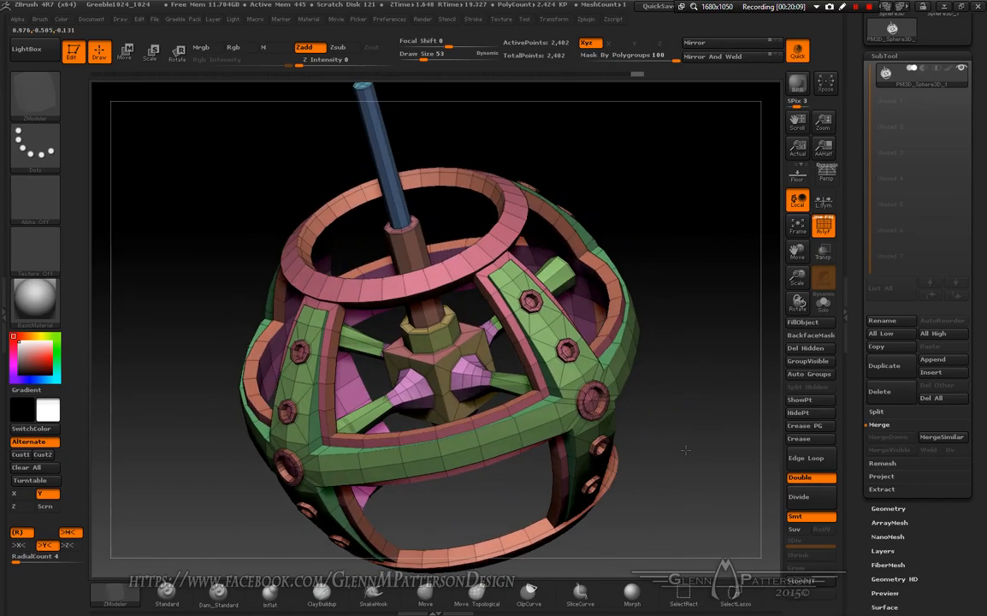
Step: Load the Sphere3D primitive and initialize it with HDivide 12 and VDivide 12
drag(986, 278, 984, 399)
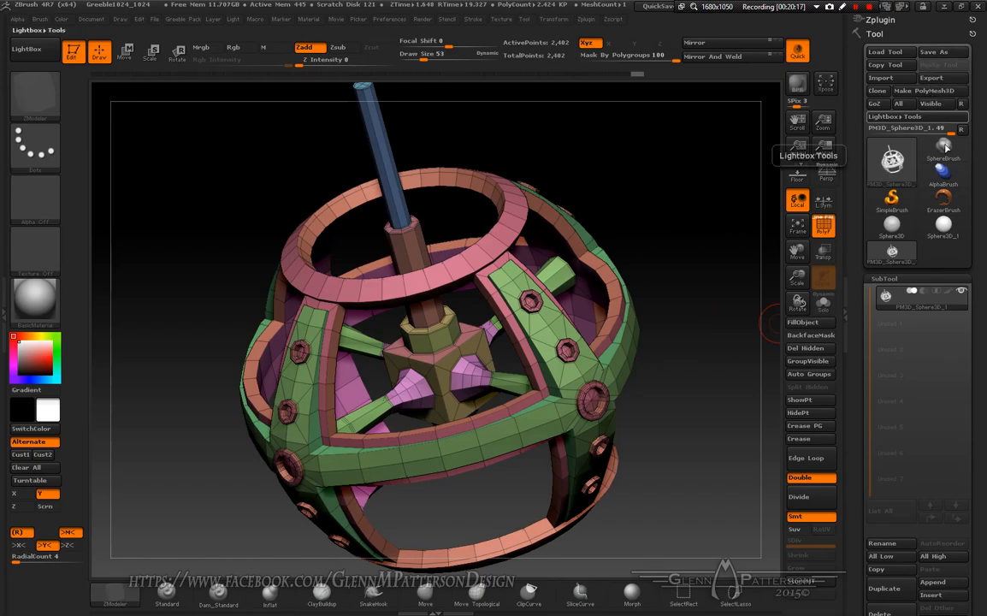
mouse_move(893, 225)
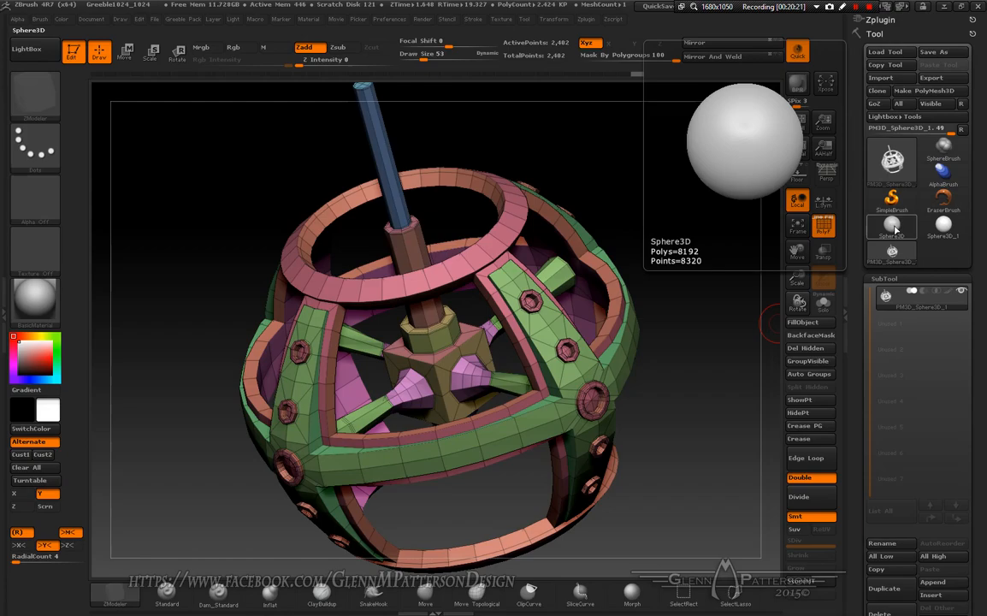
click(895, 226)
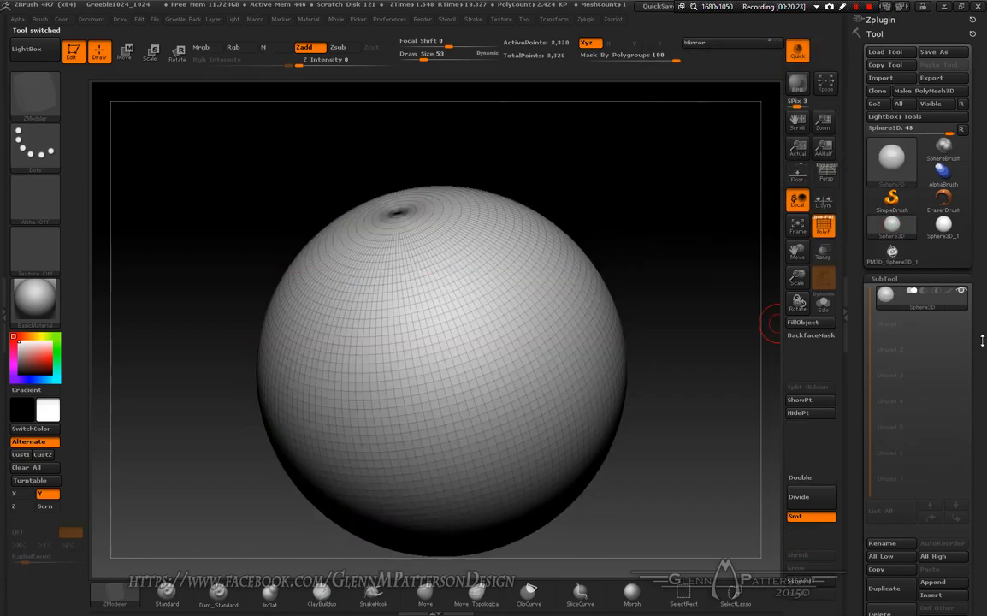
scroll(985, 208, down, 5)
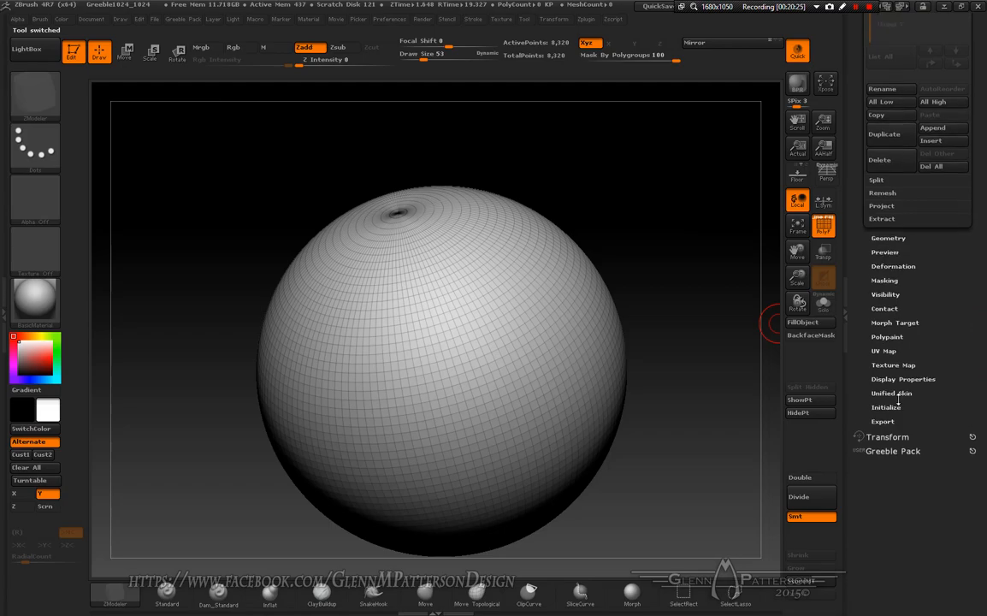
click(886, 405)
scroll(940, 280, up, 5)
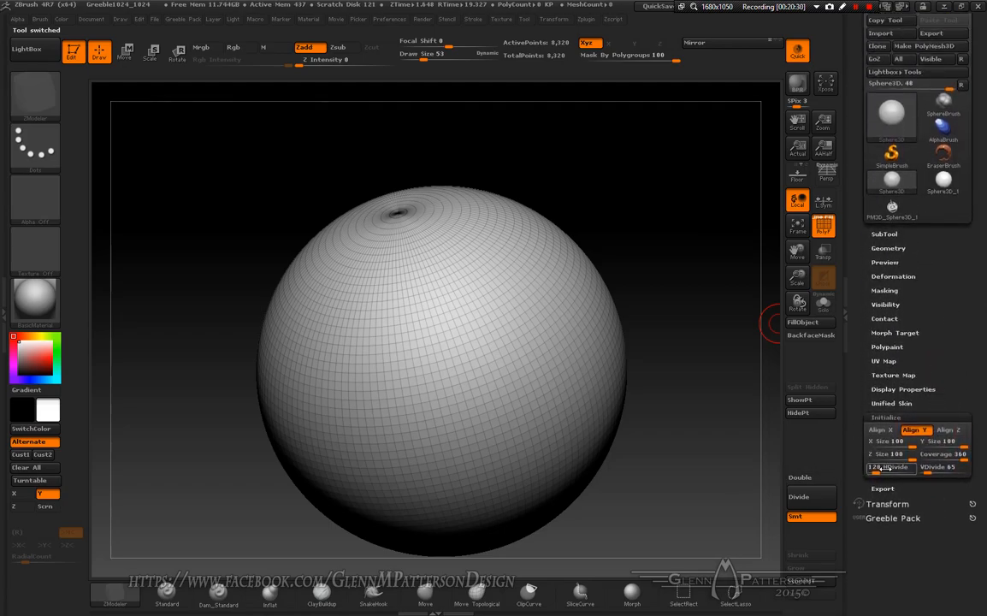
click(882, 468)
text(12)
key(Tab)
text(12)
key(Return)
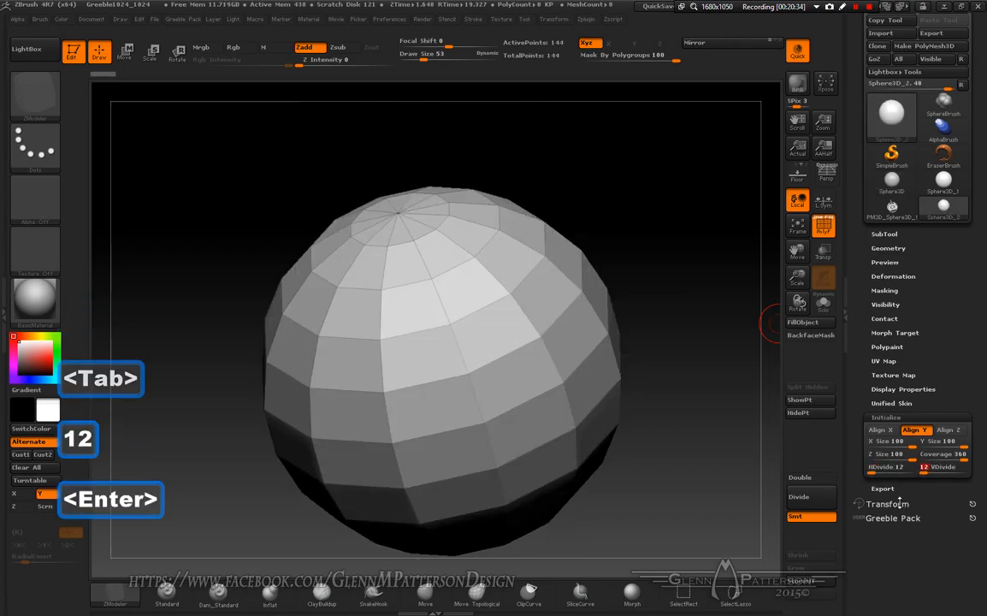
Step: Convert the sphere to a PolyMesh3D and, looking straight at its pole, delete the lower half
scroll(984, 297, up, 1)
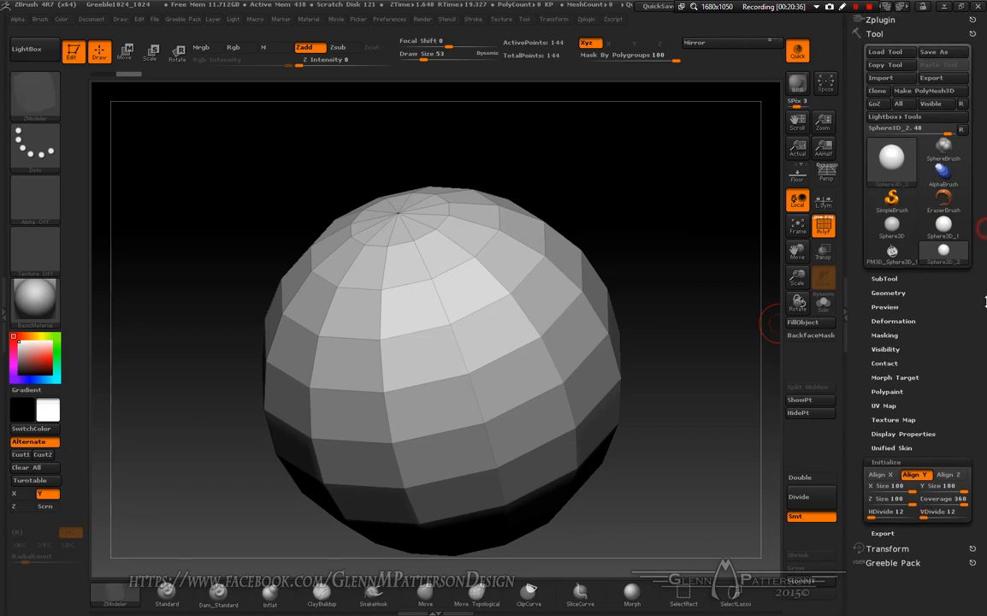
click(924, 92)
shift+drag(689, 482, 688, 485)
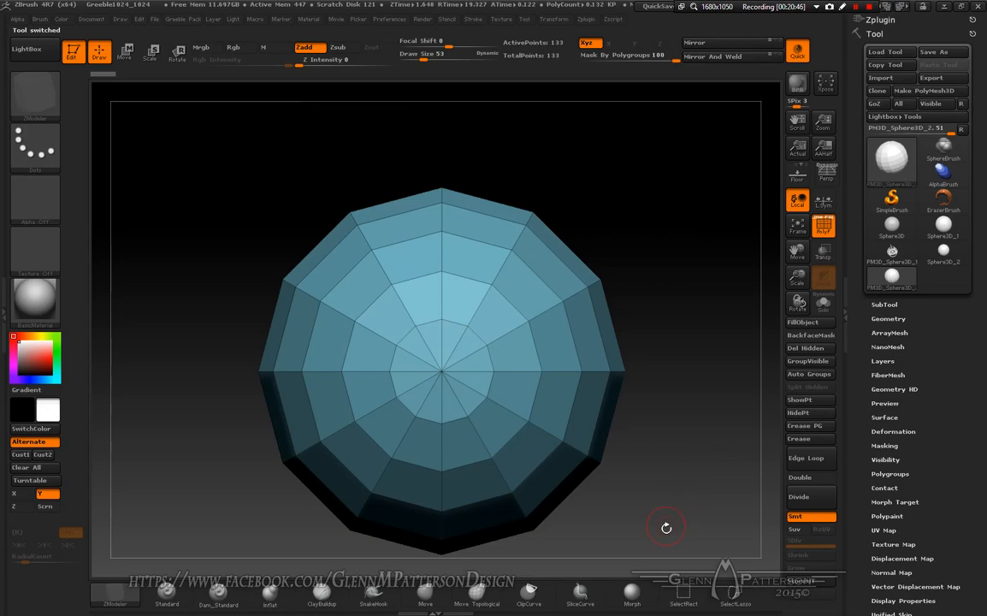
mouse_move(685, 137)
ctrl+shift+mouse_down()
mouse_move(427, 257)
mouse_move(238, 382)
mouse_move(215, 378)
ctrl+shift+mouse_up()
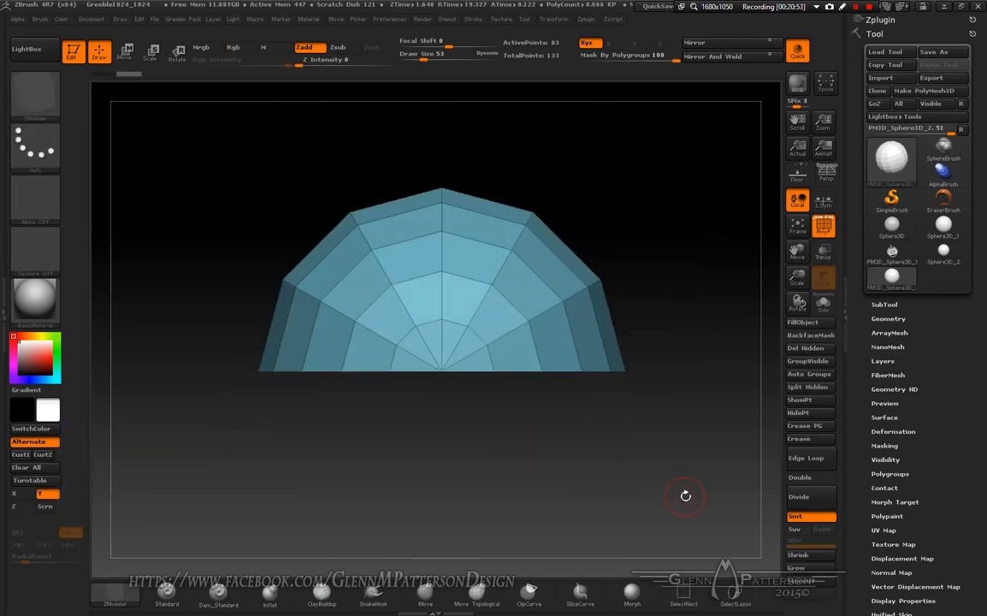
key(ctrl)
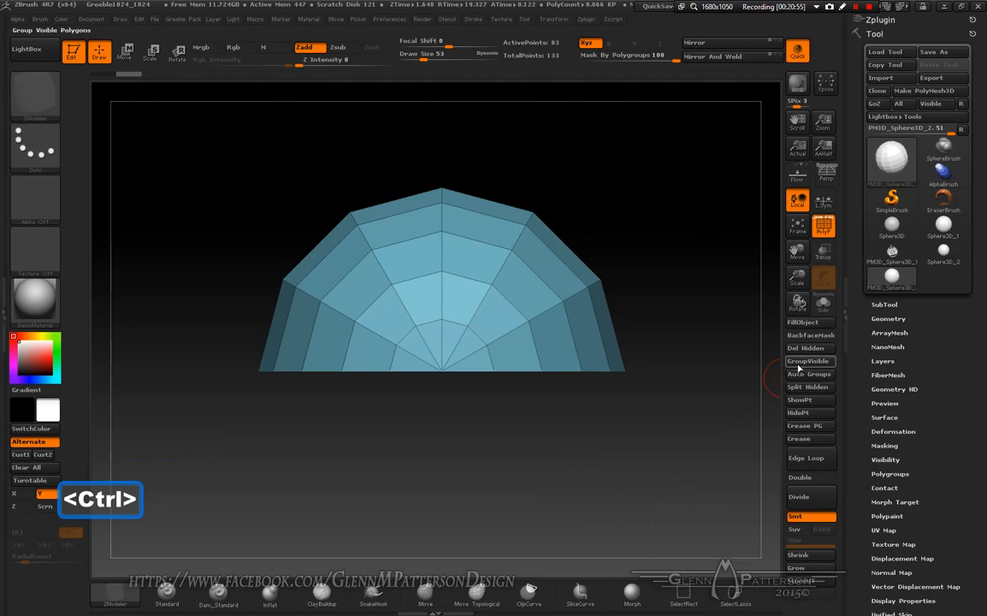
click(806, 348)
Step: Hide the side sections of the half sphere and delete them, leaving a wedge two segments wide at the centre
ctrl+shift+drag(666, 252, 516, 433)
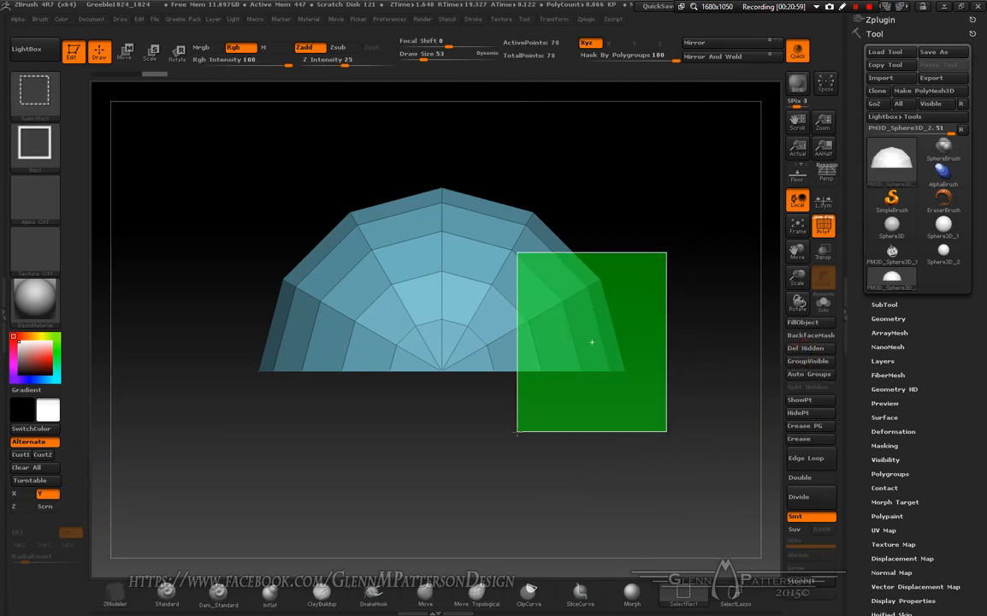
key(alt)
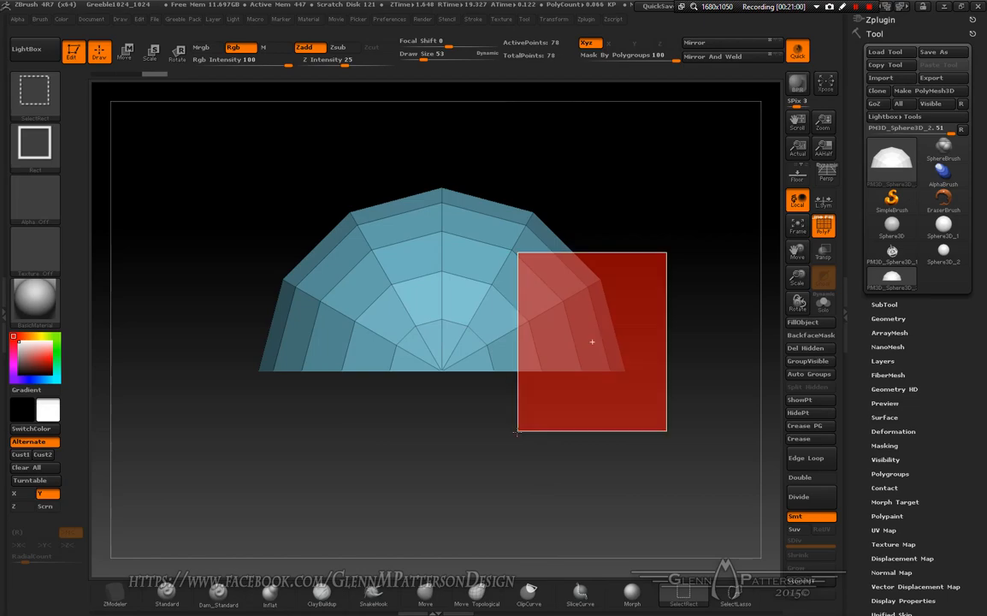
ctrl+alt+shift+drag(515, 433, 518, 434)
ctrl+alt+shift+drag(465, 473, 509, 335)
ctrl+alt+shift+drag(213, 246, 342, 411)
ctrl+alt+shift+drag(416, 425, 348, 335)
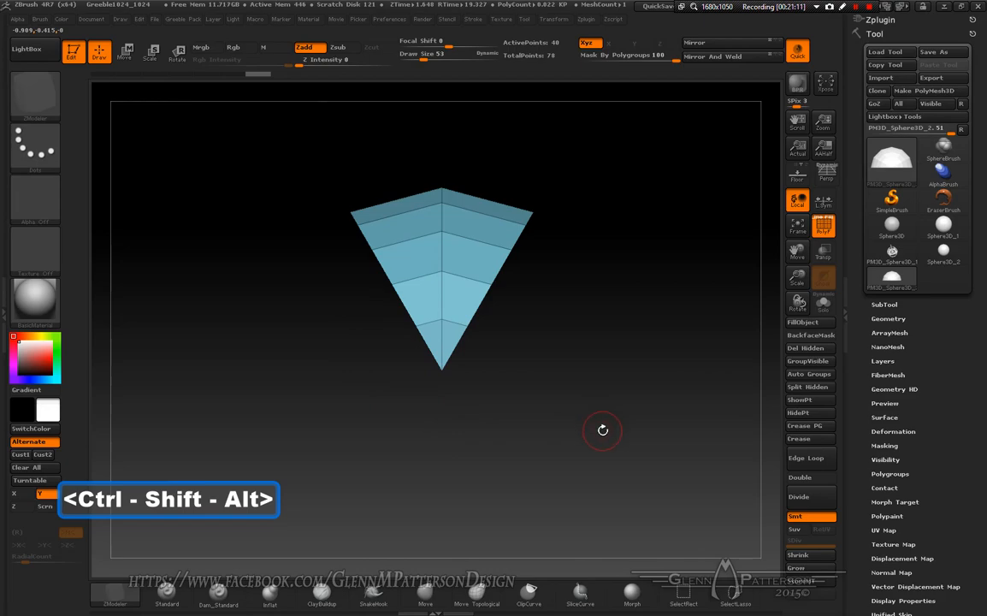
click(818, 351)
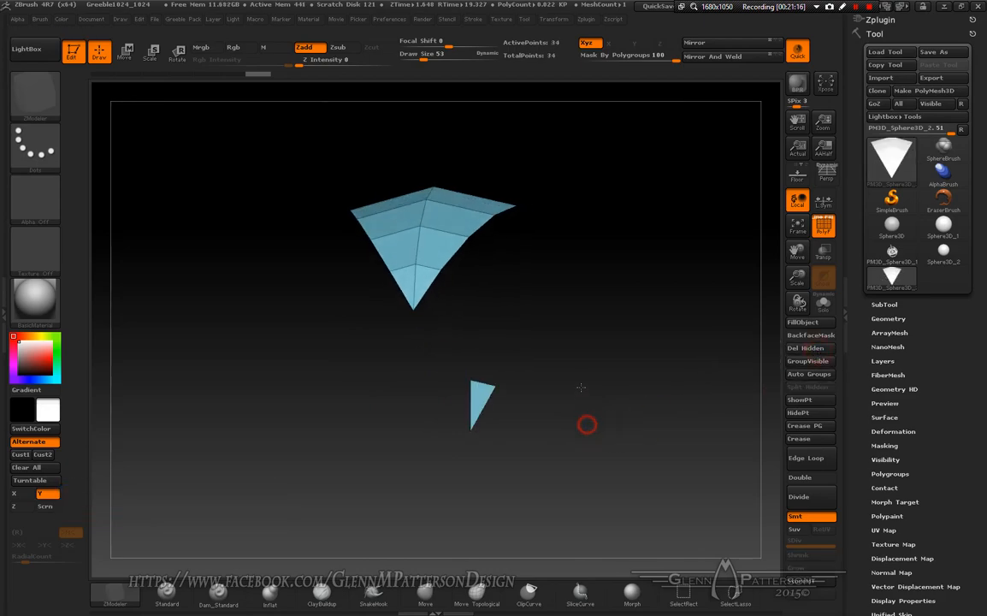
Step: Turn on double-sided display and delete one half of the wedge's arc plus its middle band, keeping a single pole end
click(811, 478)
drag(662, 440, 633, 440)
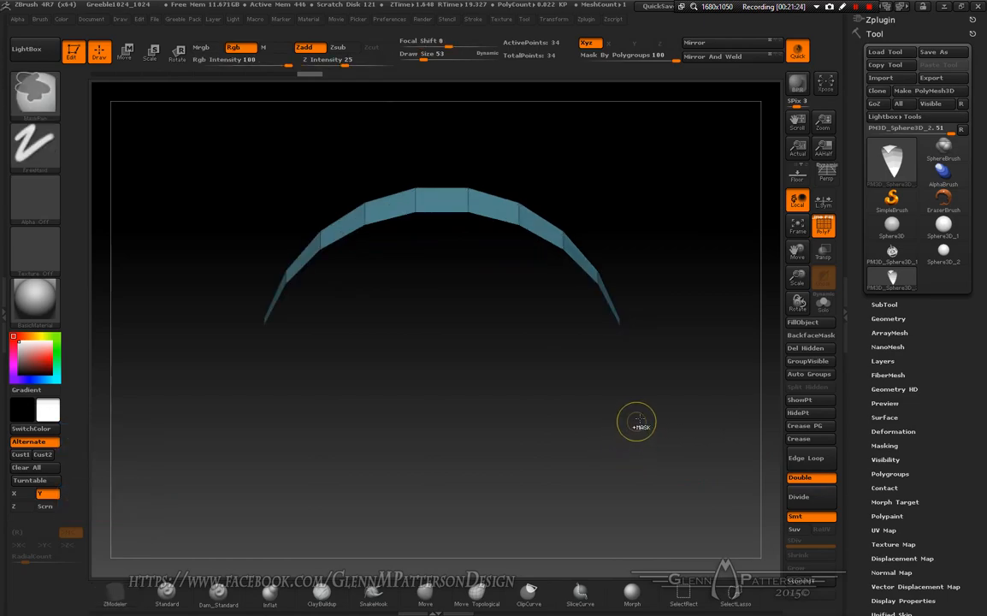
key(ctrl+shift)
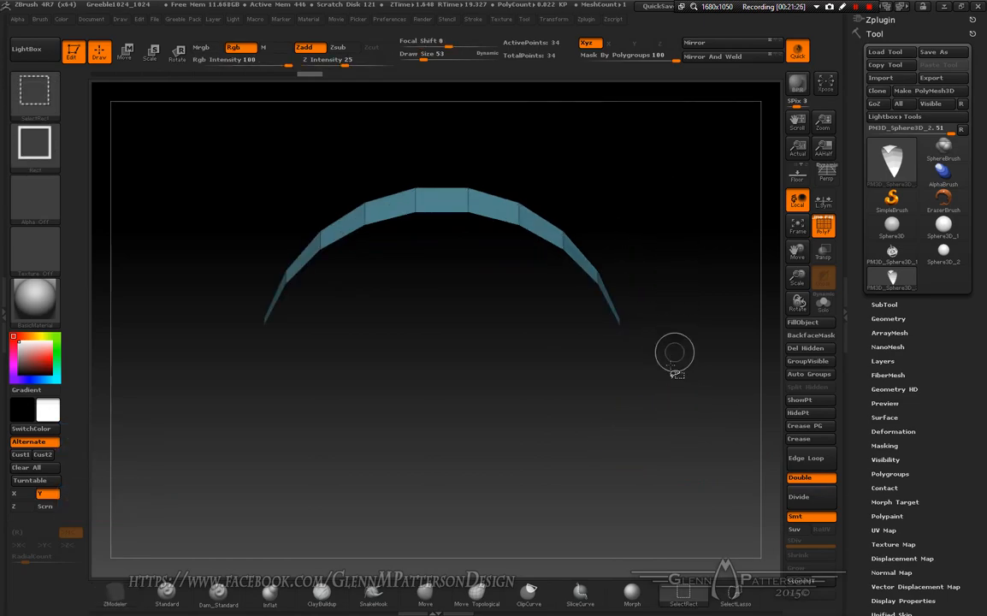
ctrl+shift+drag(667, 401, 438, 162)
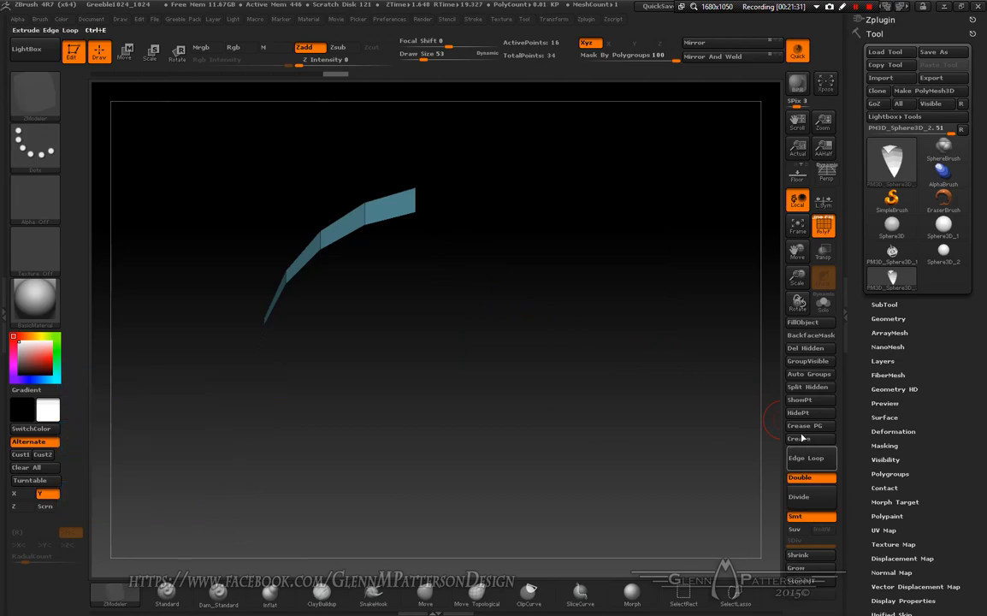
click(811, 347)
drag(389, 418, 450, 440)
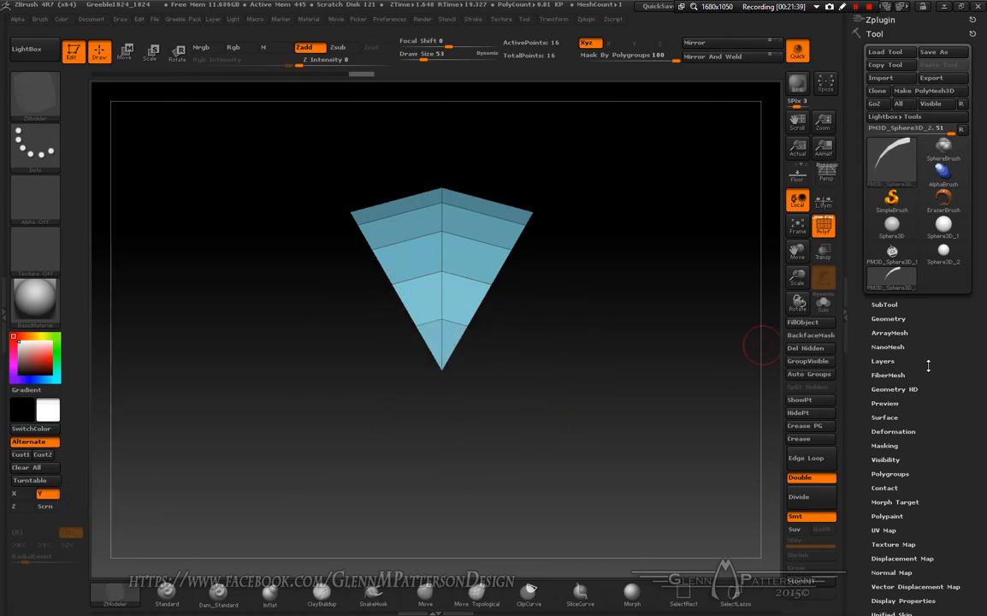
Step: Enable ArrayMesh with Transpose in Rotate mode for the wedge and set the pivot's Z Amount to -0.5
click(894, 333)
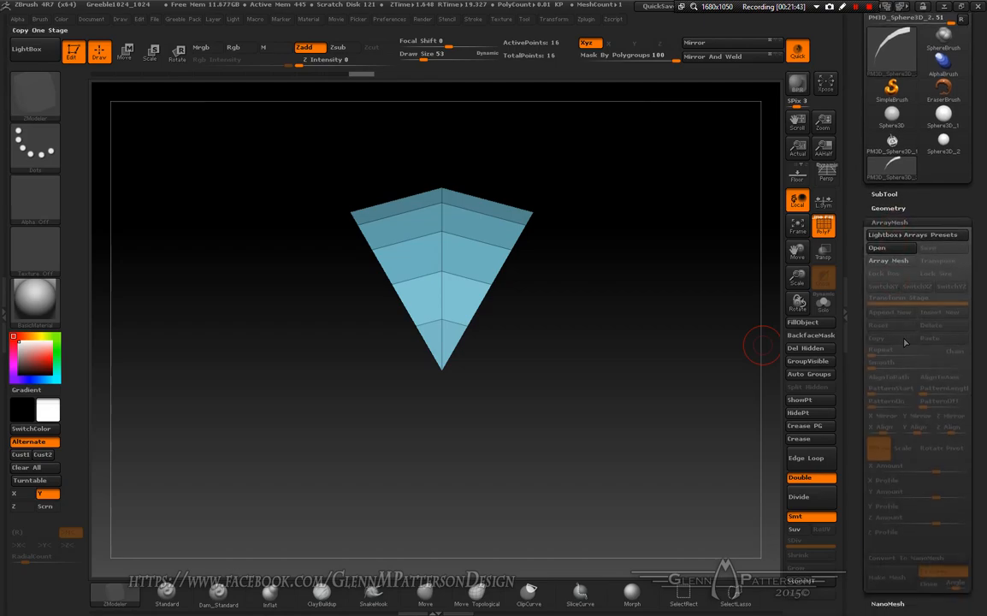
click(887, 261)
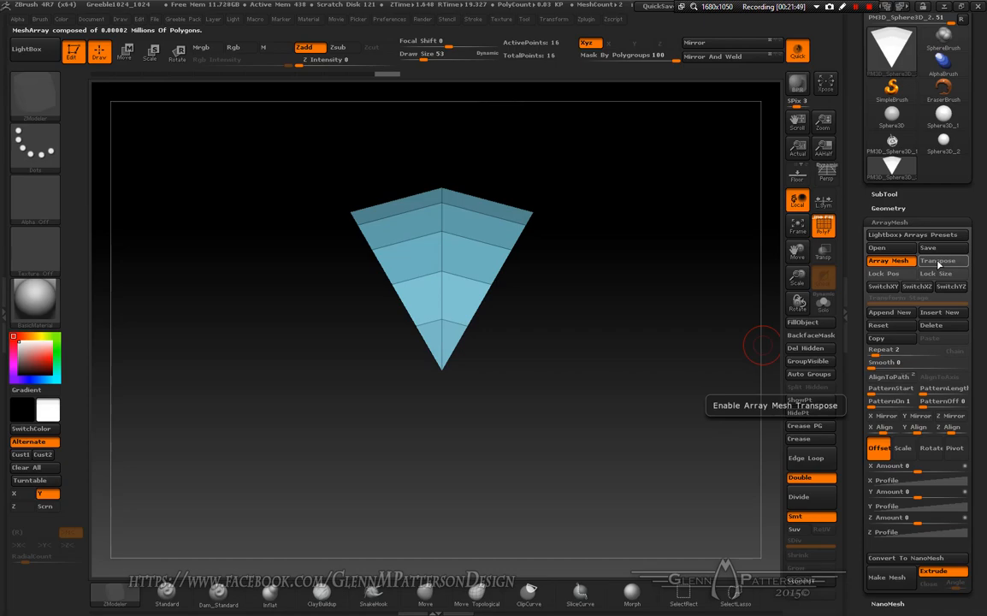
click(939, 261)
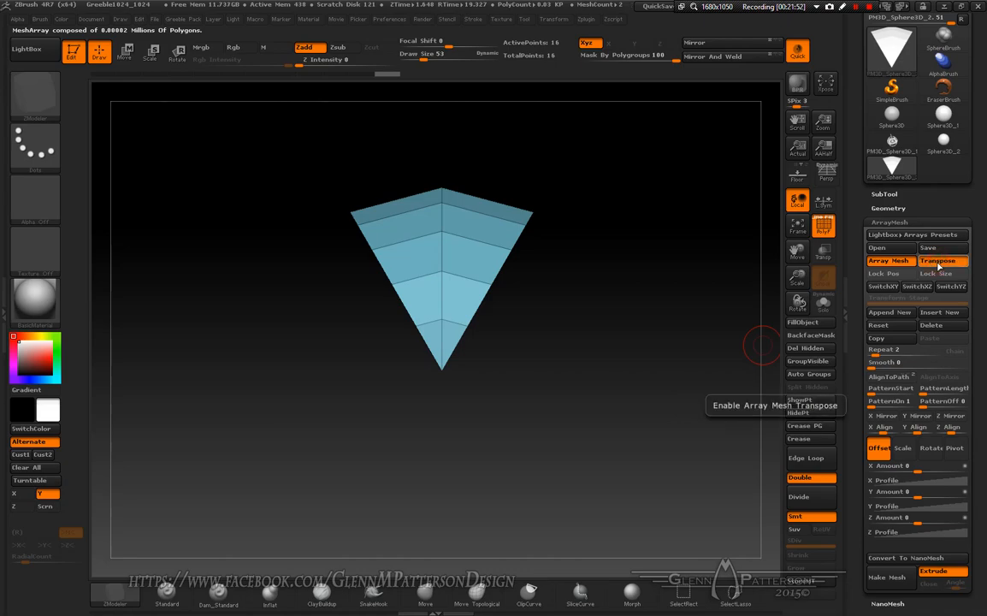
click(178, 55)
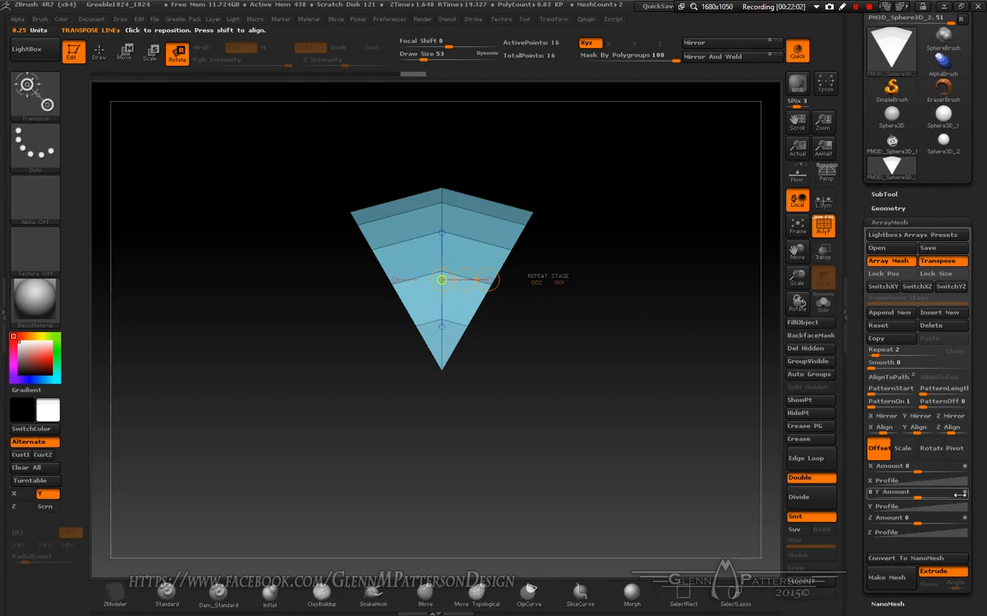
click(955, 449)
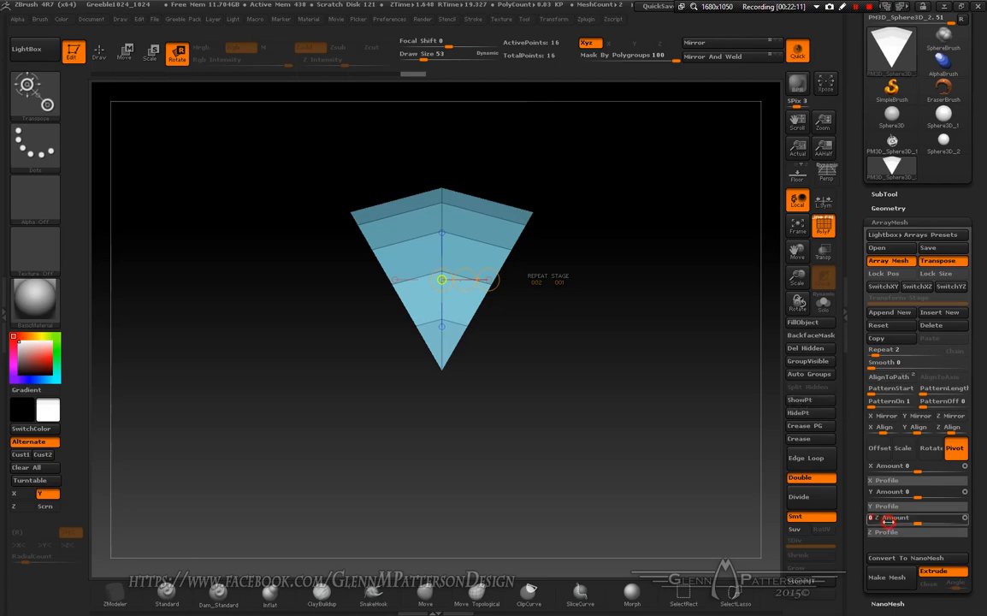
text(-0.5)
key(Return)
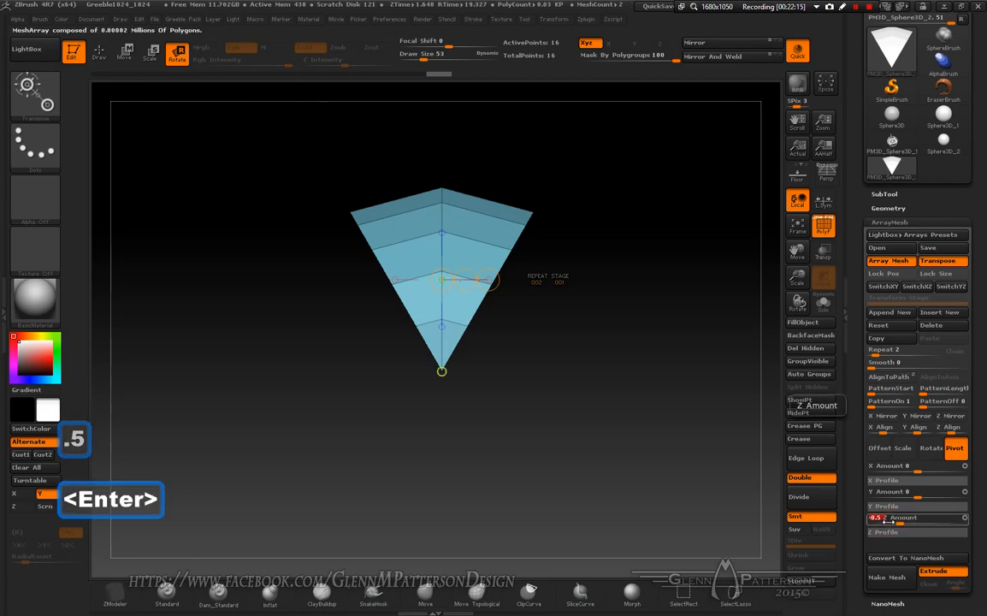
Step: Set the ArrayMesh pivot's Y Amount to -0.5 so the pivot sits on the wedge's pole tip
drag(646, 422, 645, 300)
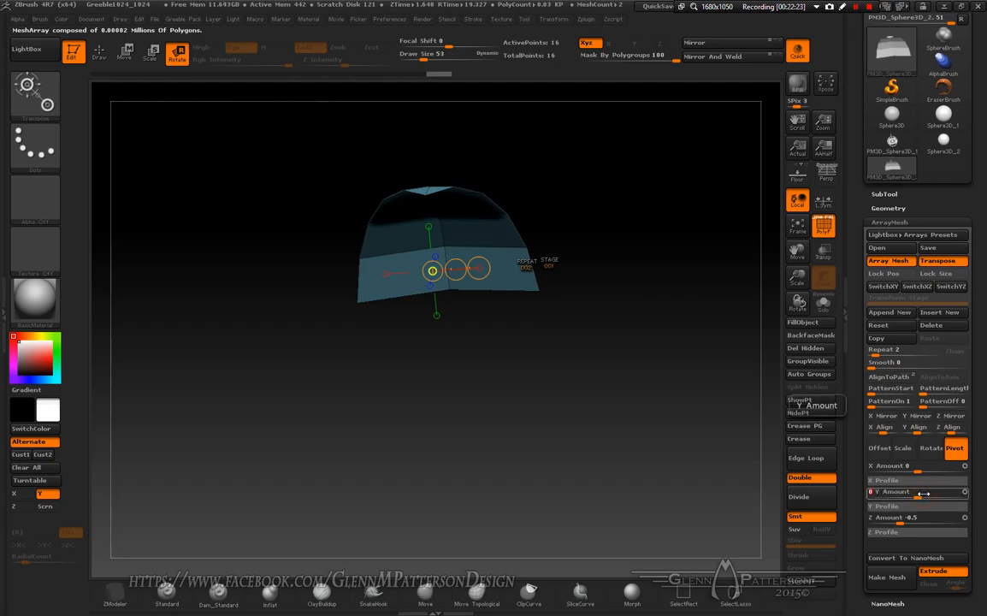
text(-.5)
key(Return)
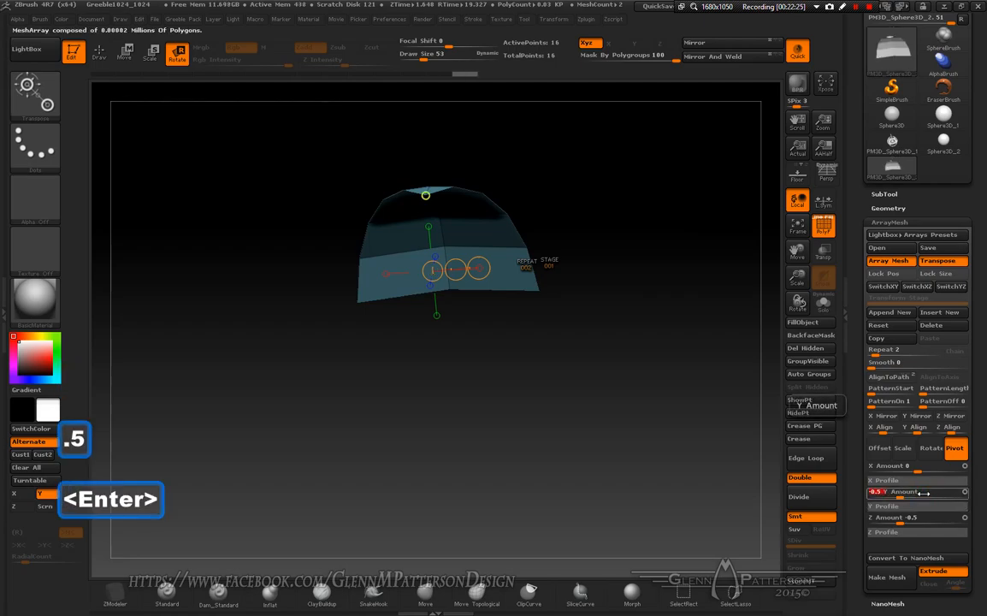
drag(619, 315, 614, 455)
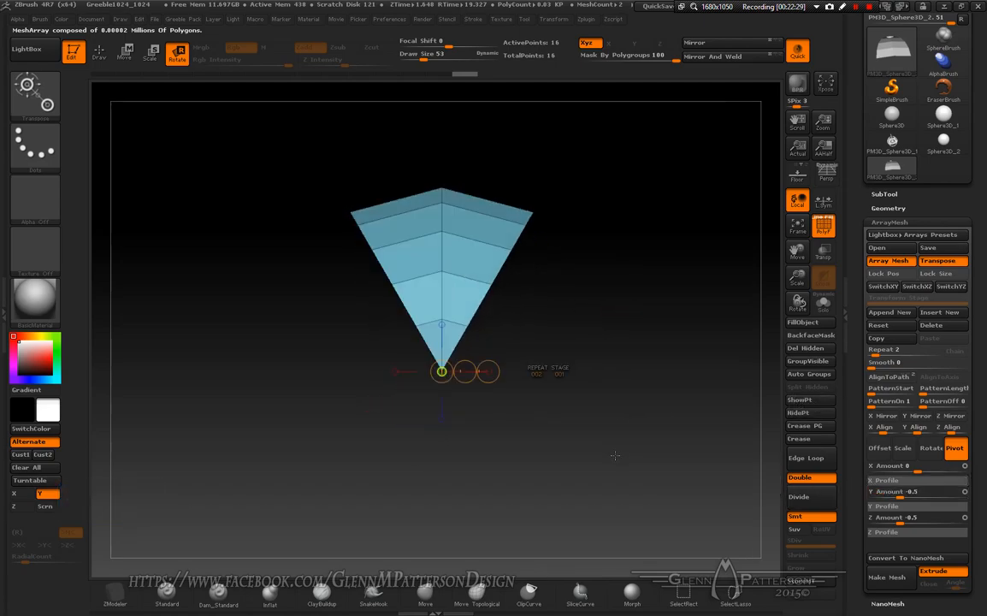
key(shift)
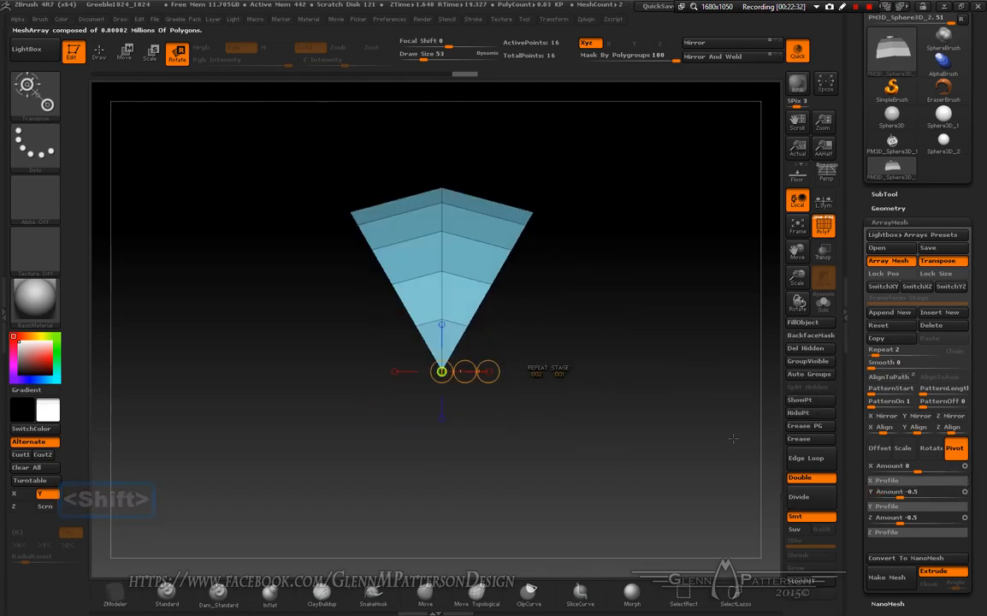
Step: Set the array's rotation Y Amount to 360 and its repeat count to 6 to complete the half sphere
click(931, 448)
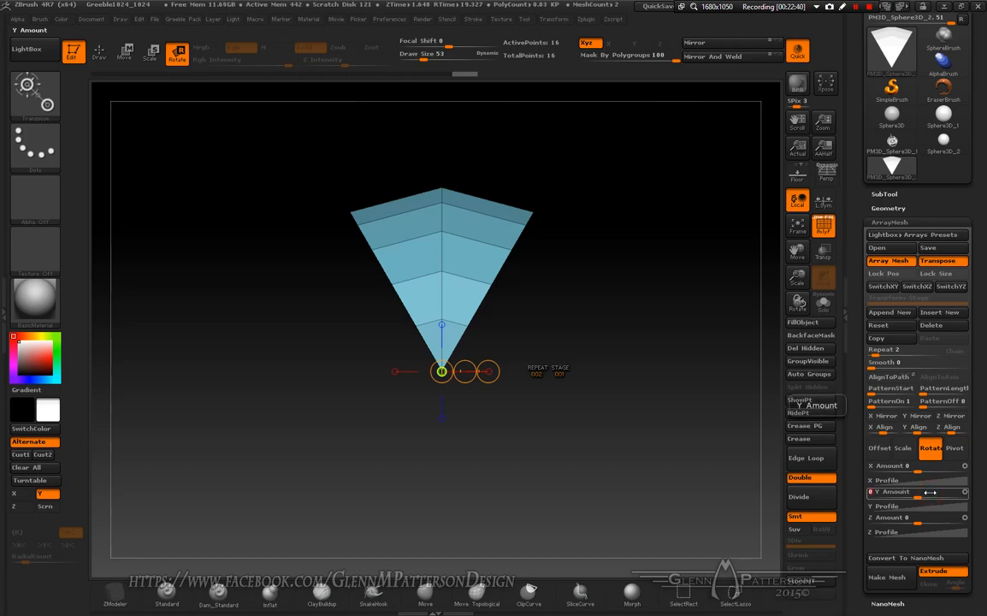
text(360)
key(Return)
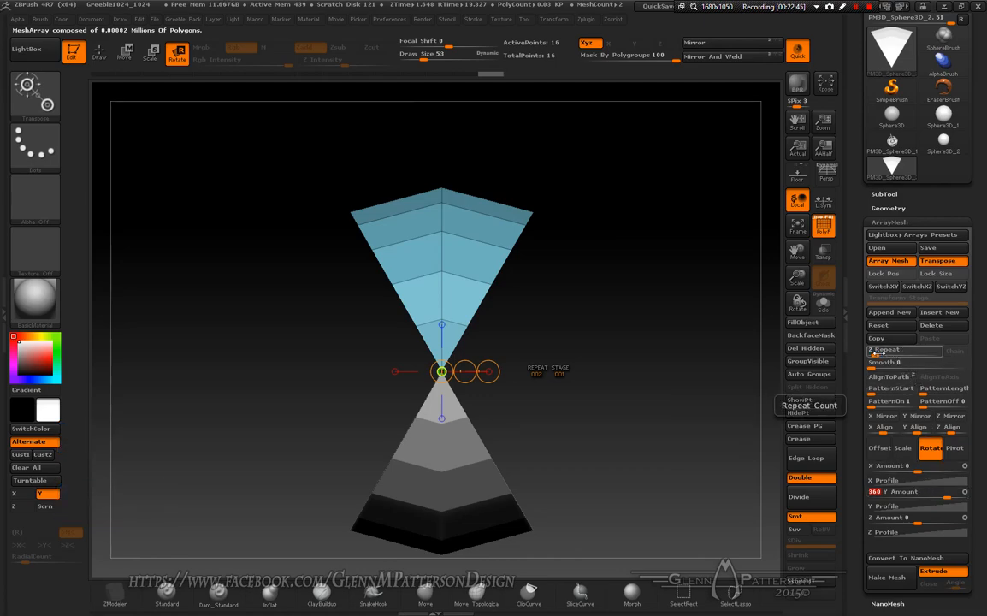
click(875, 351)
text(6)
key(Return)
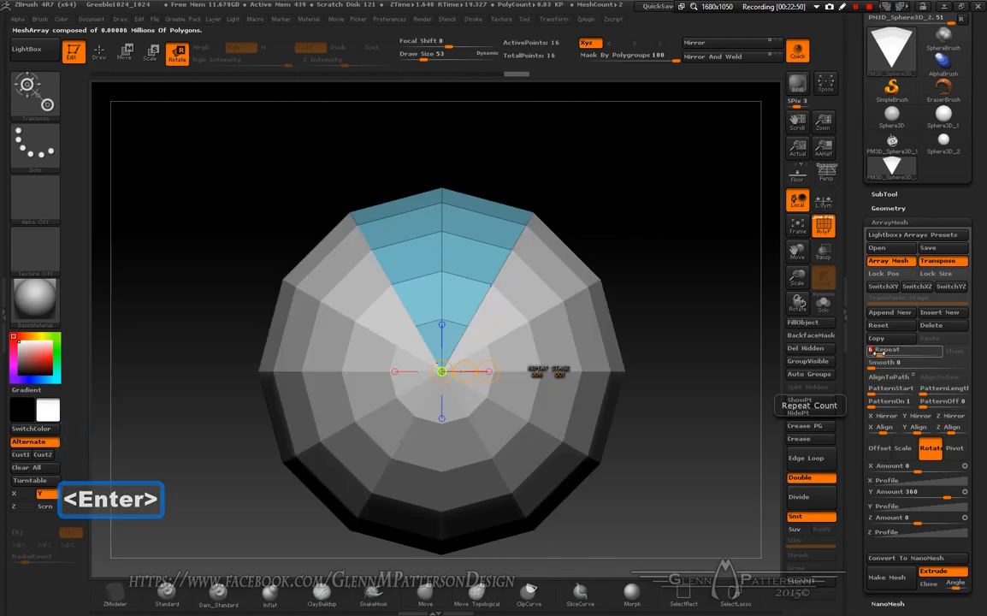
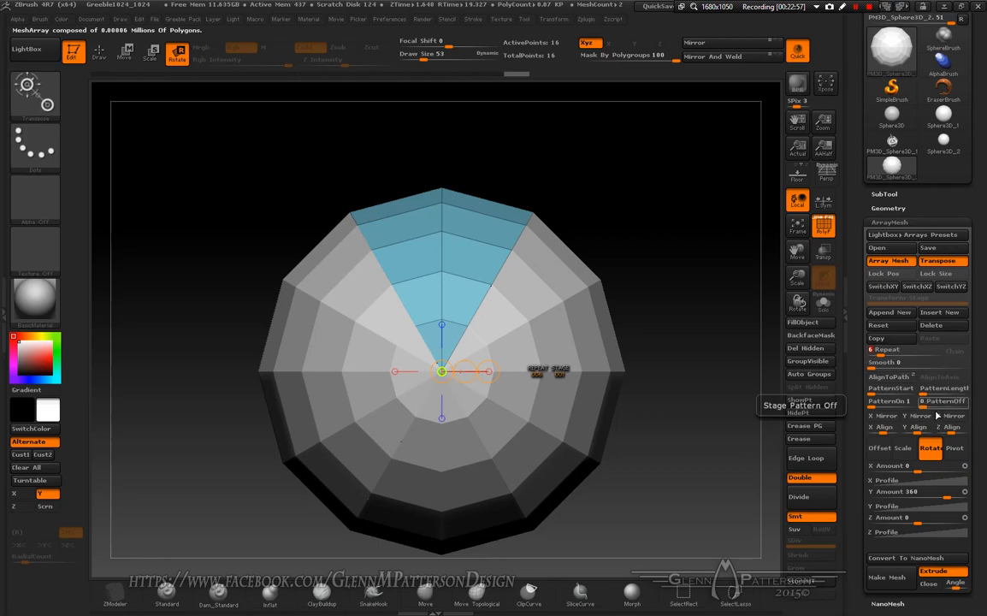
Step: Tilt the arrayed wedges with a rotation Z Amount of 10 and switch the array's transform to Scale
drag(691, 481, 693, 413)
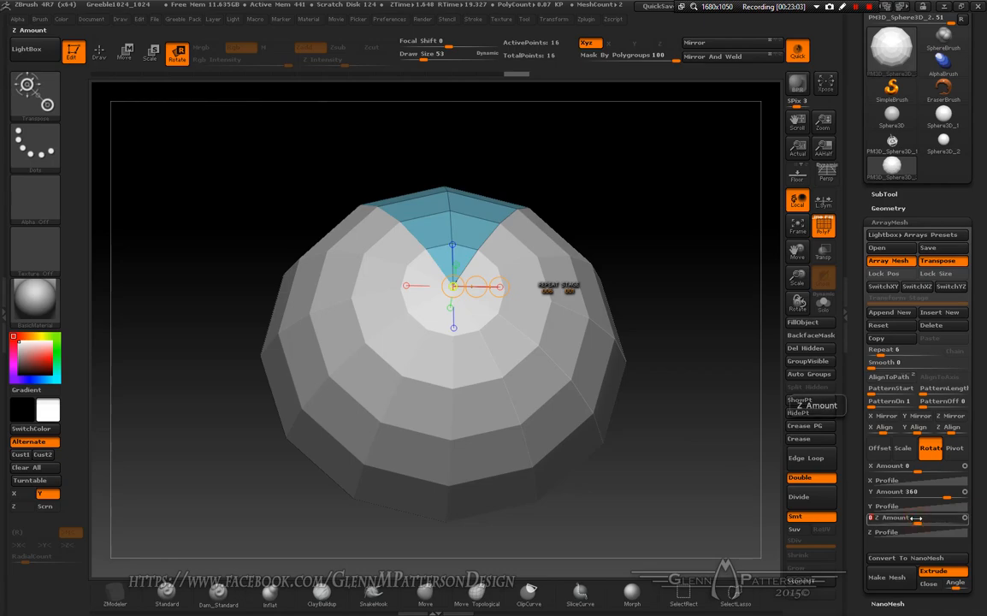
text(10)
key(Return)
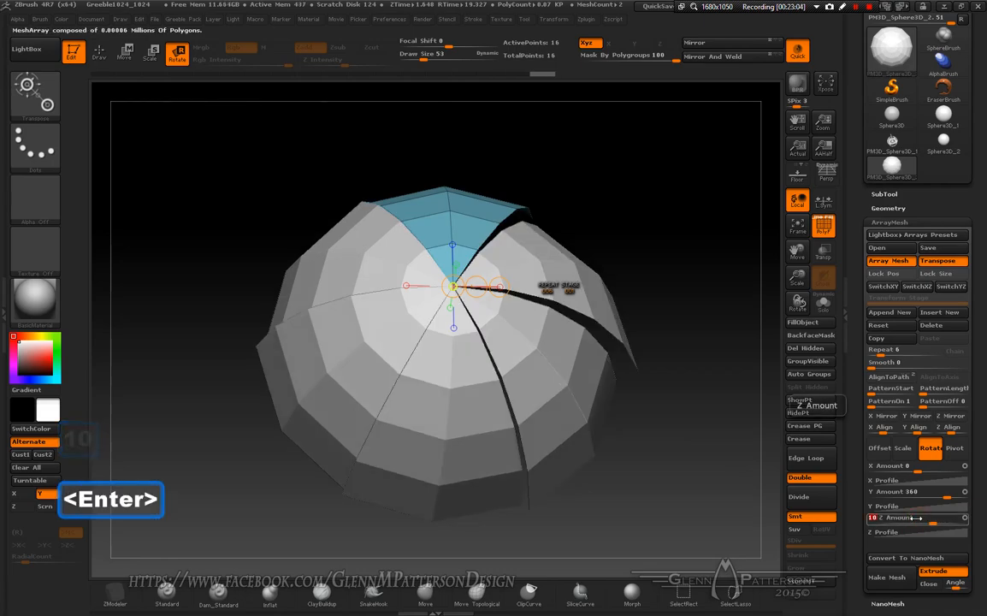
drag(685, 428, 591, 527)
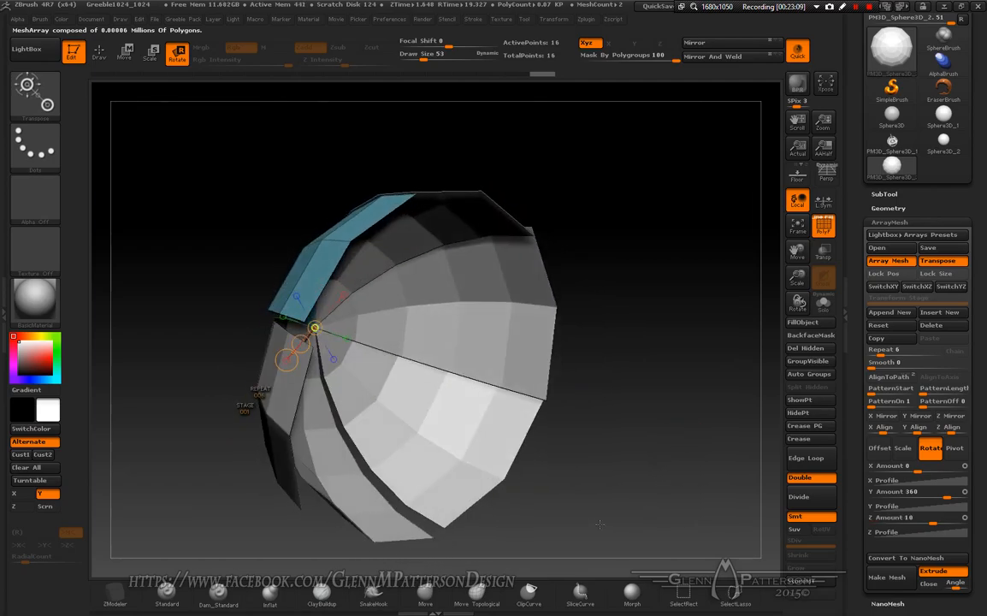
click(903, 447)
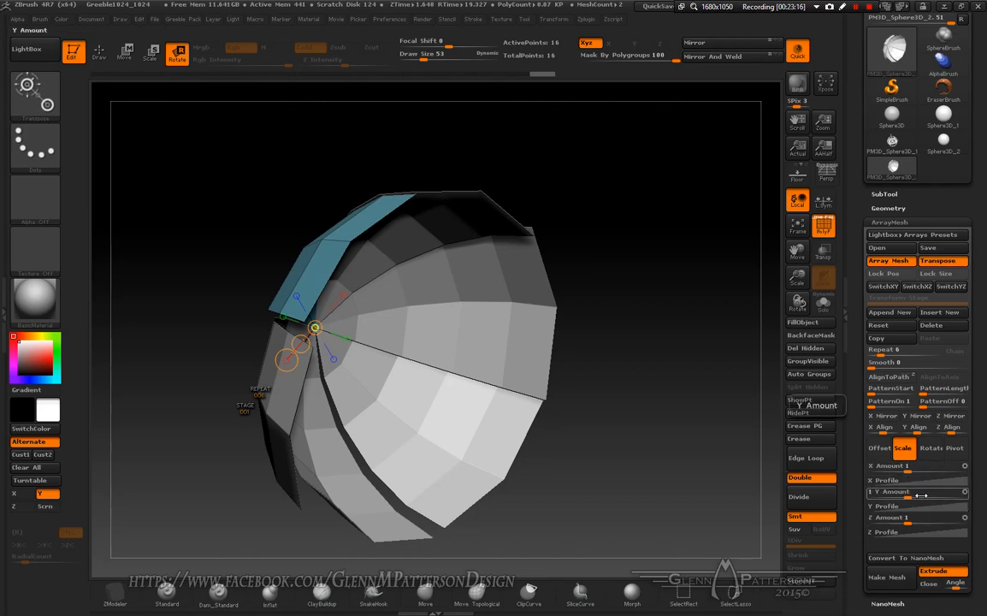
Step: Try X scale amounts of 10, 1, 2 and 1.2 on the arrayed wedges
click(917, 466)
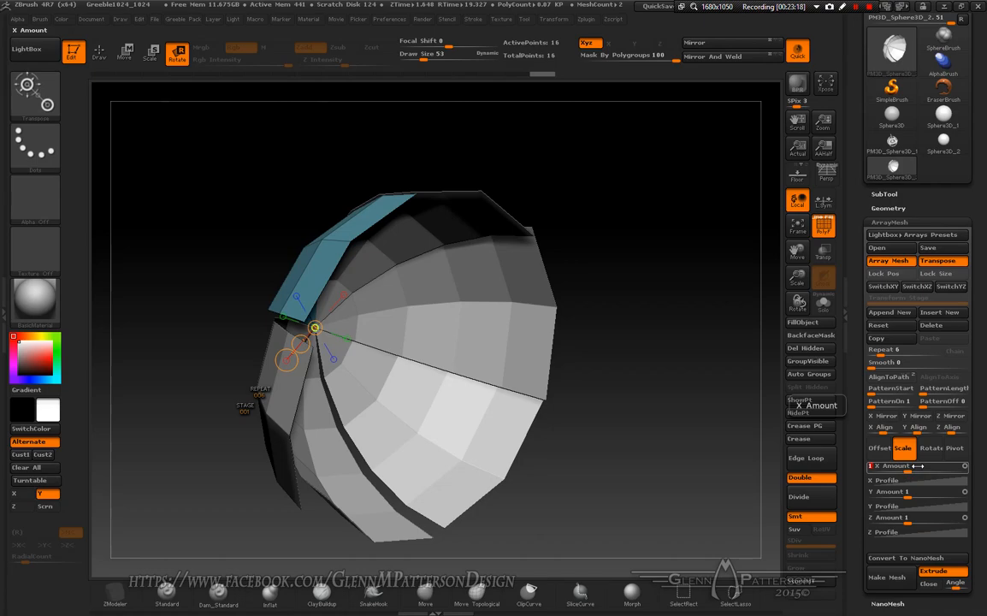
text(10)
key(Return)
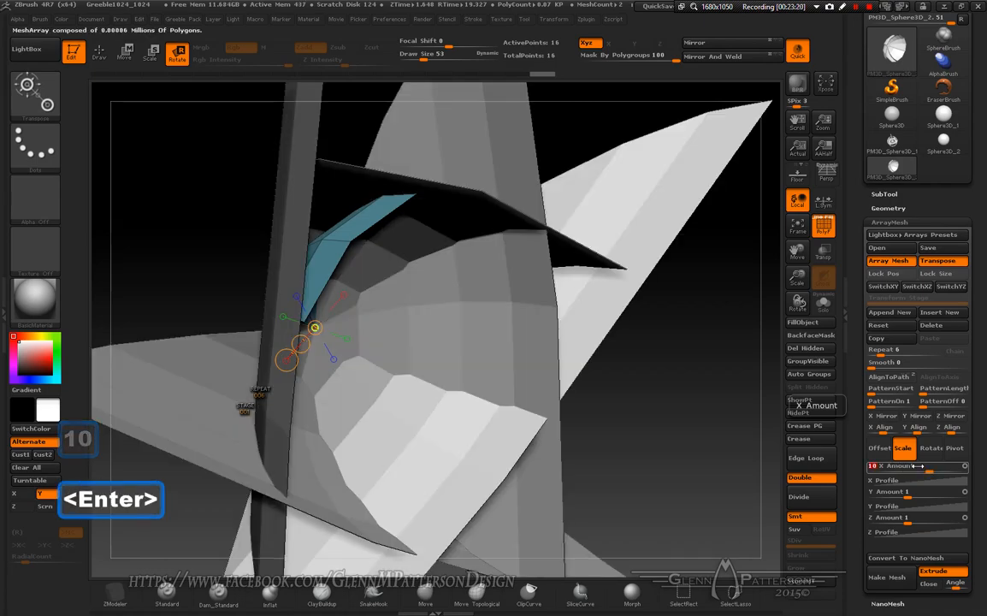
text(1)
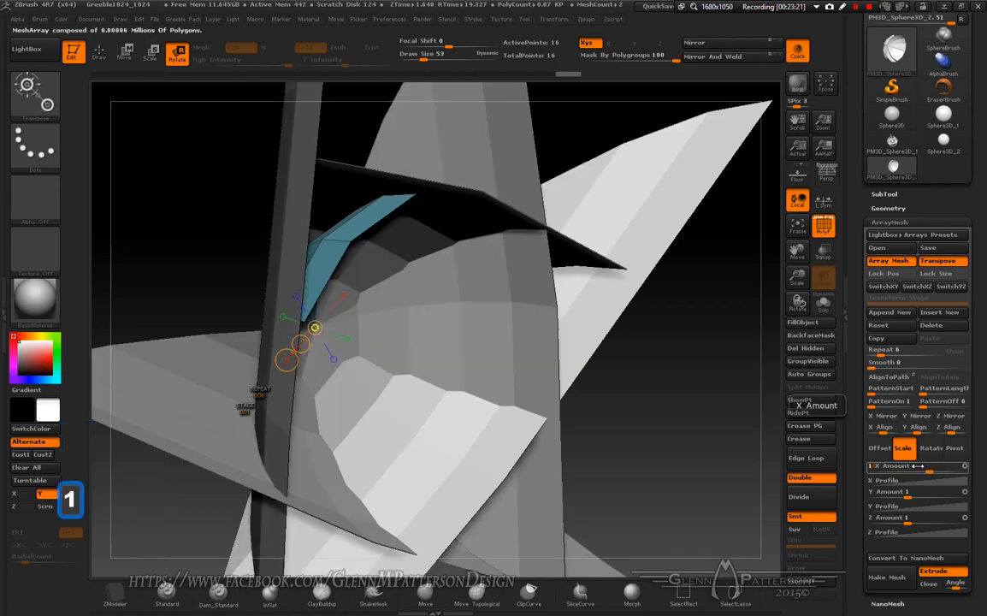
key(Return)
text(2)
key(Return)
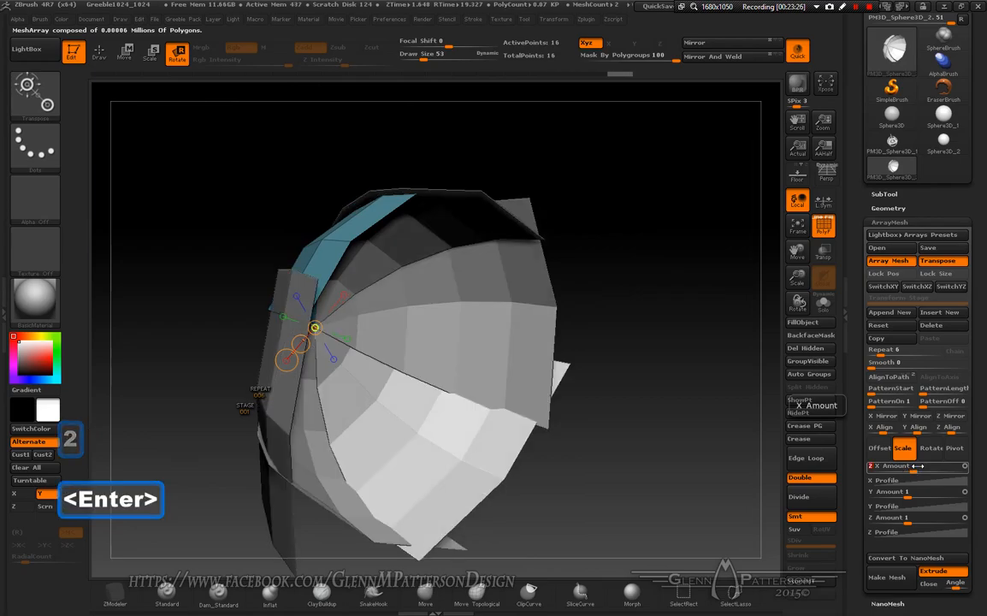
drag(589, 406, 659, 460)
click(903, 470)
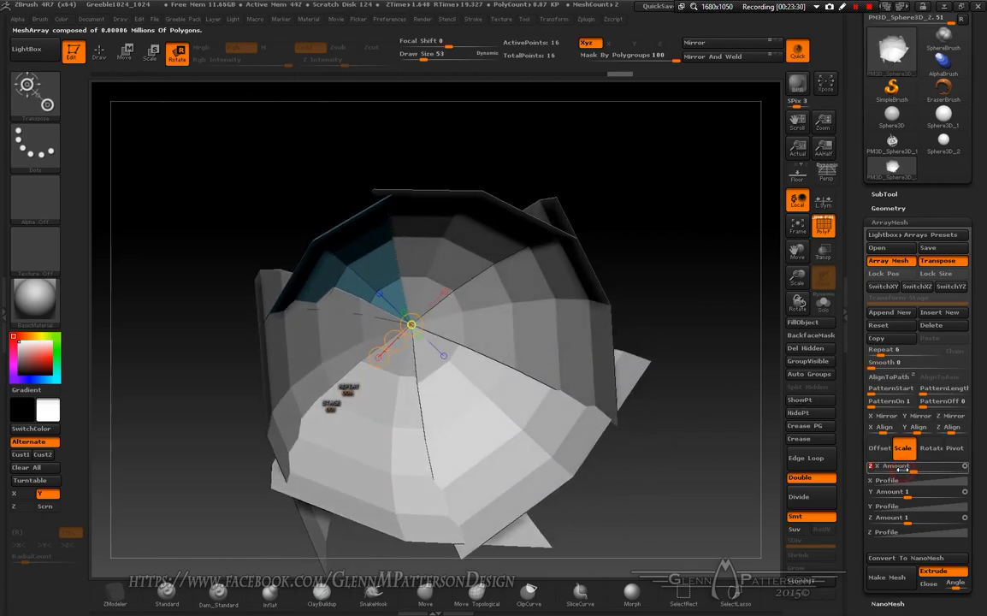
text(1.)
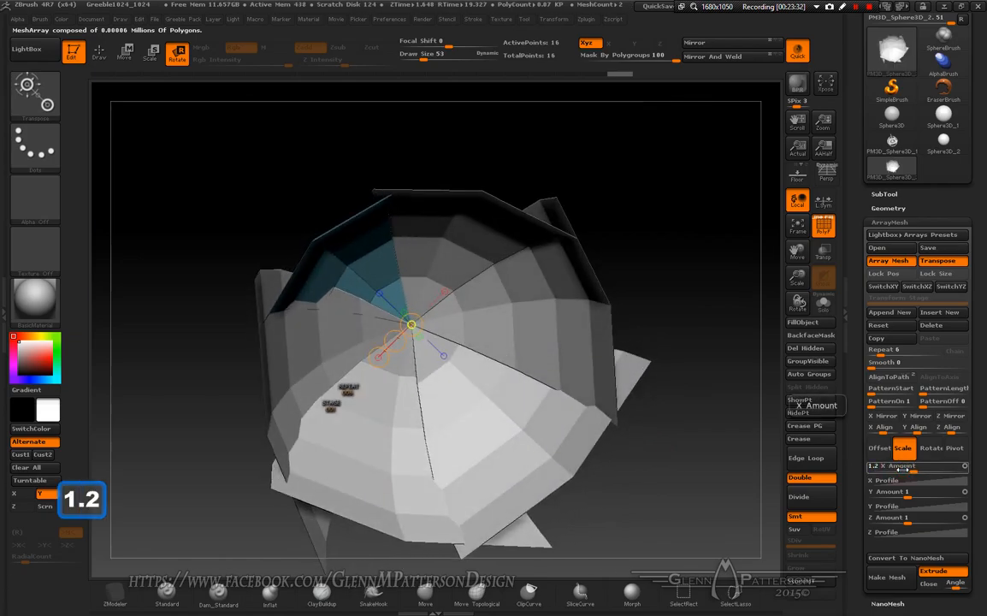
key(Return)
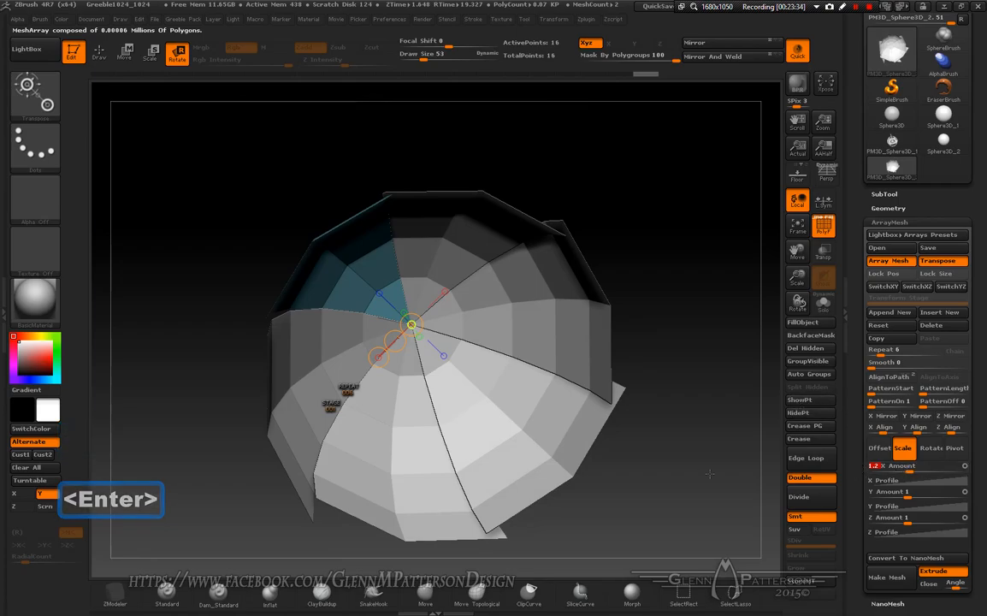
Step: Set the array's scale X Amount to 1.3 so the wedges overlap progressively
drag(662, 540, 775, 466)
click(929, 467)
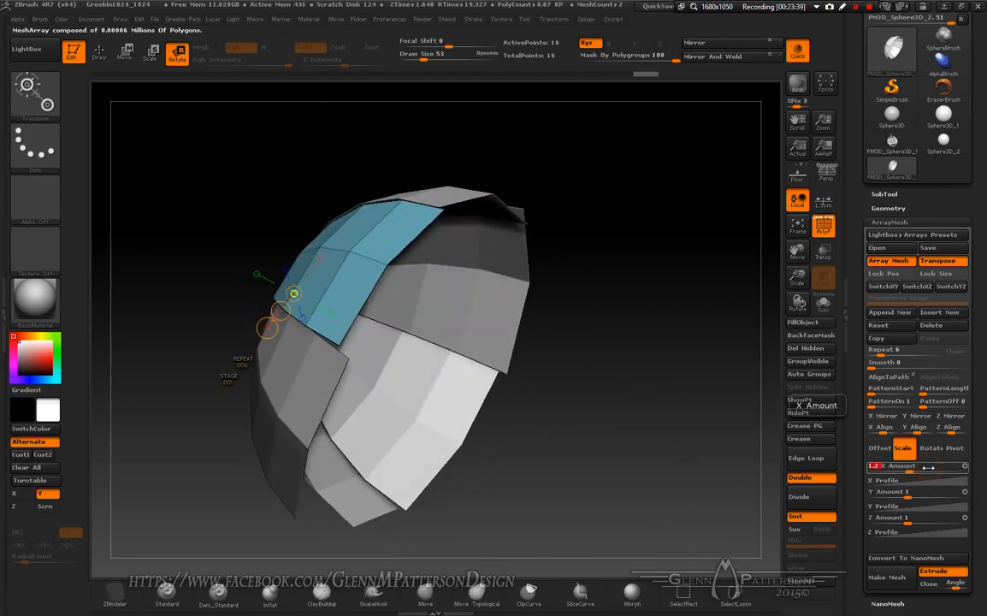
text(1.3)
key(Return)
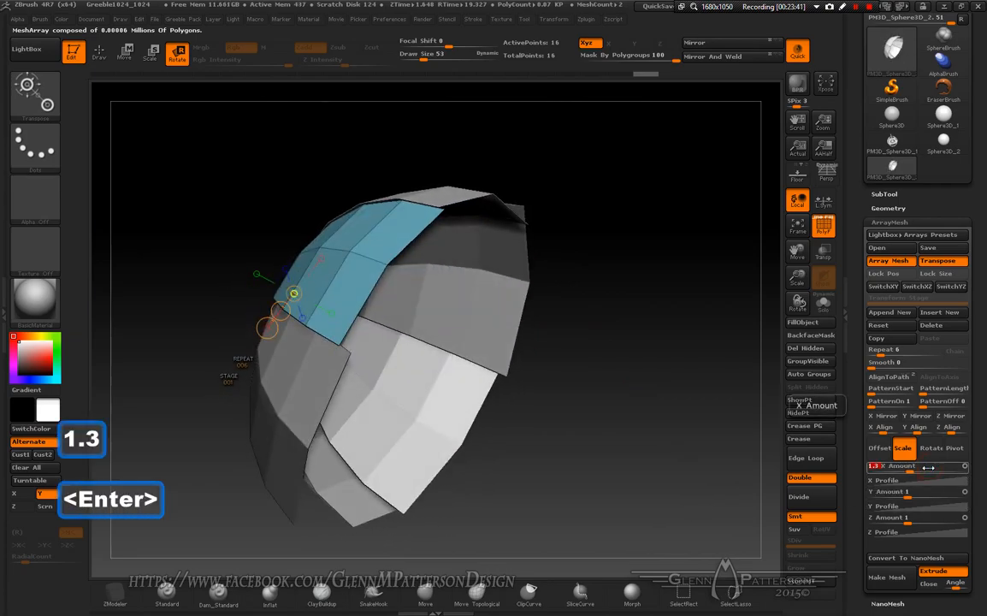
drag(531, 539, 668, 468)
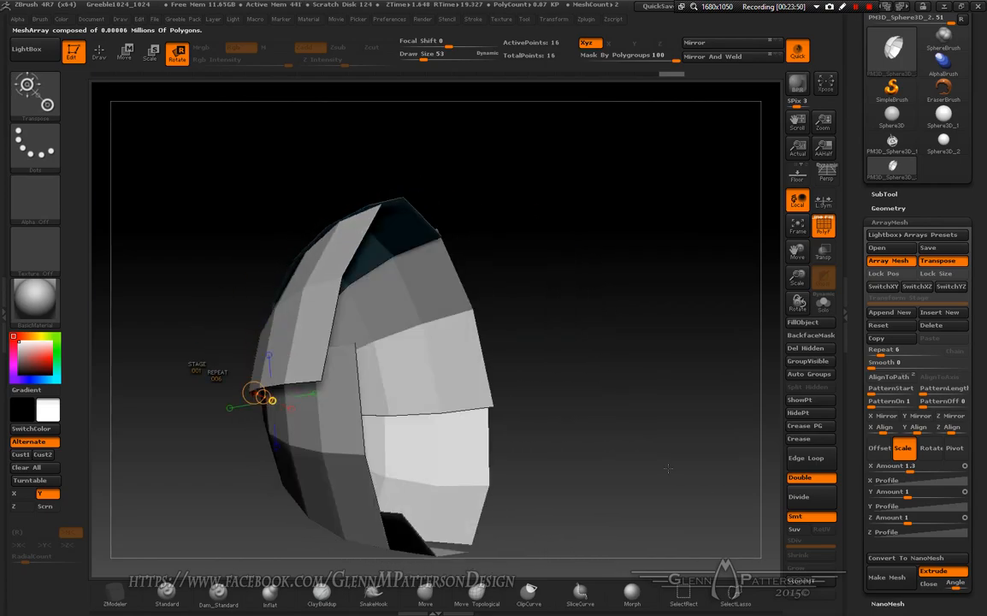
Step: Convert the wedge array to a real mesh and give each wedge its own polygroup with Auto Groups
click(891, 577)
drag(580, 466, 599, 402)
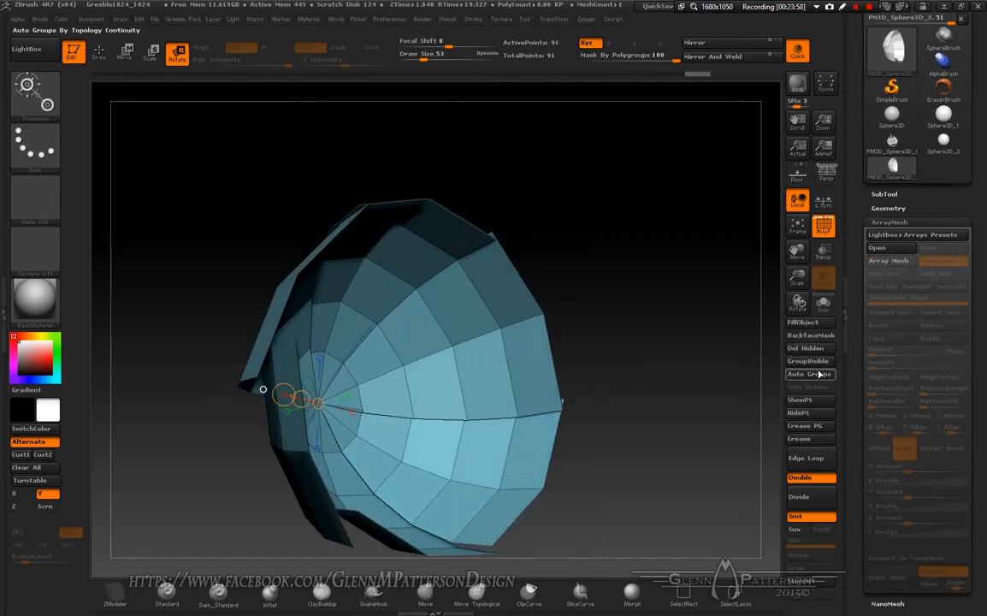
click(810, 374)
drag(624, 422, 573, 400)
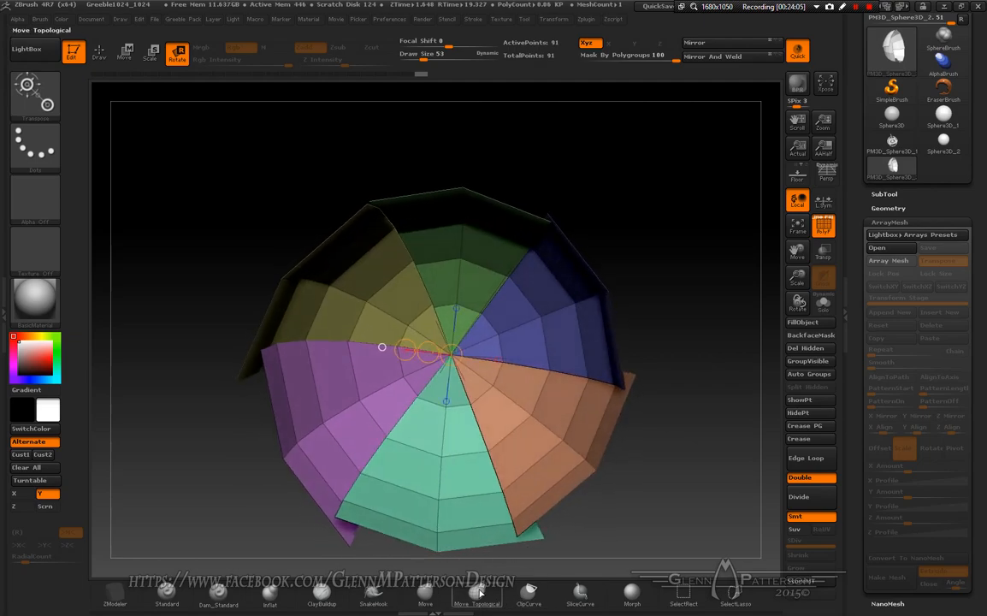
Step: Nudge the wedges' outer corner with the Move Topological brush at draw size 393
click(481, 592)
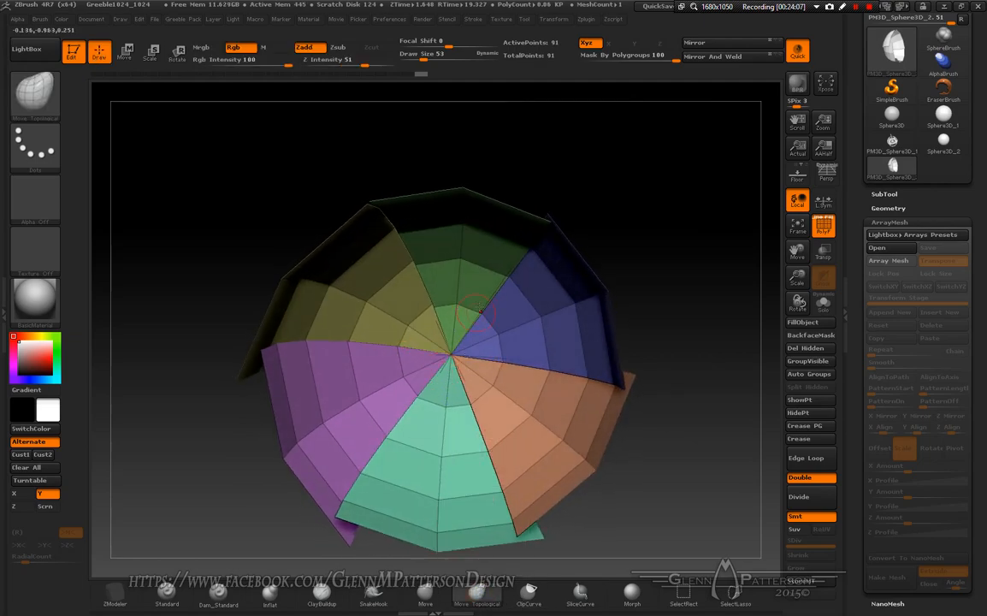
key(space)
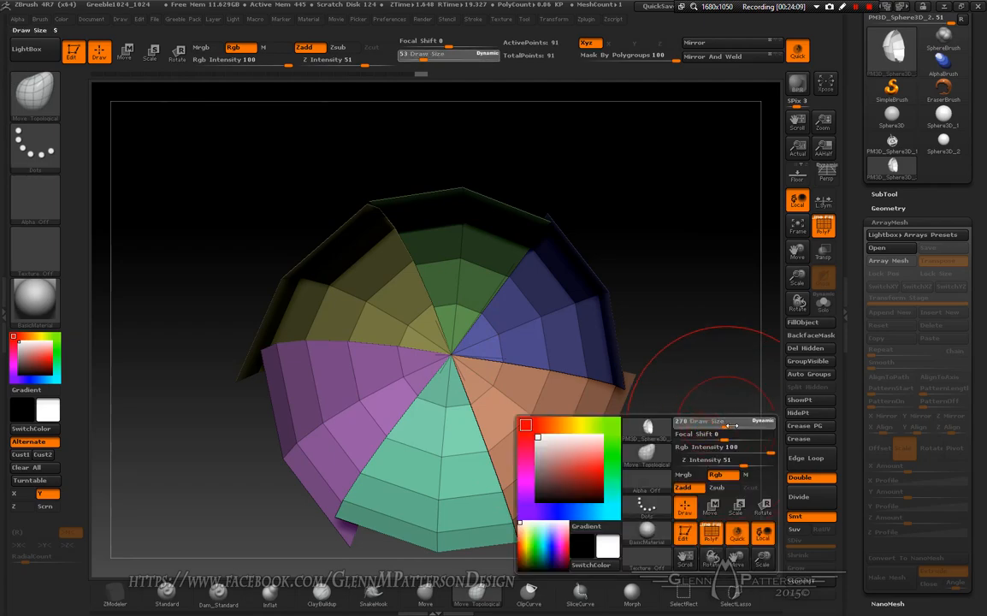
drag(736, 425, 737, 425)
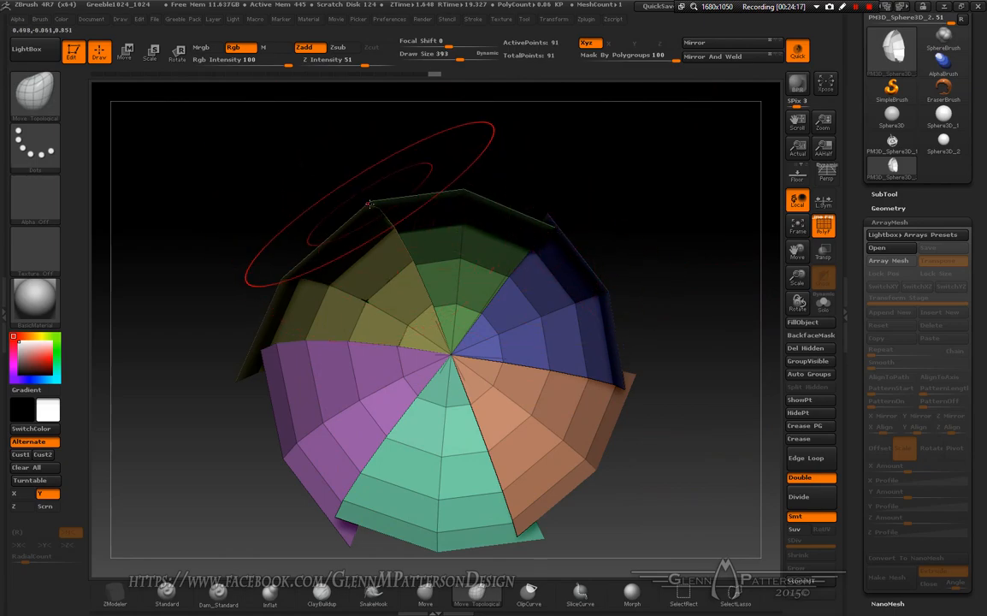
drag(369, 204, 370, 209)
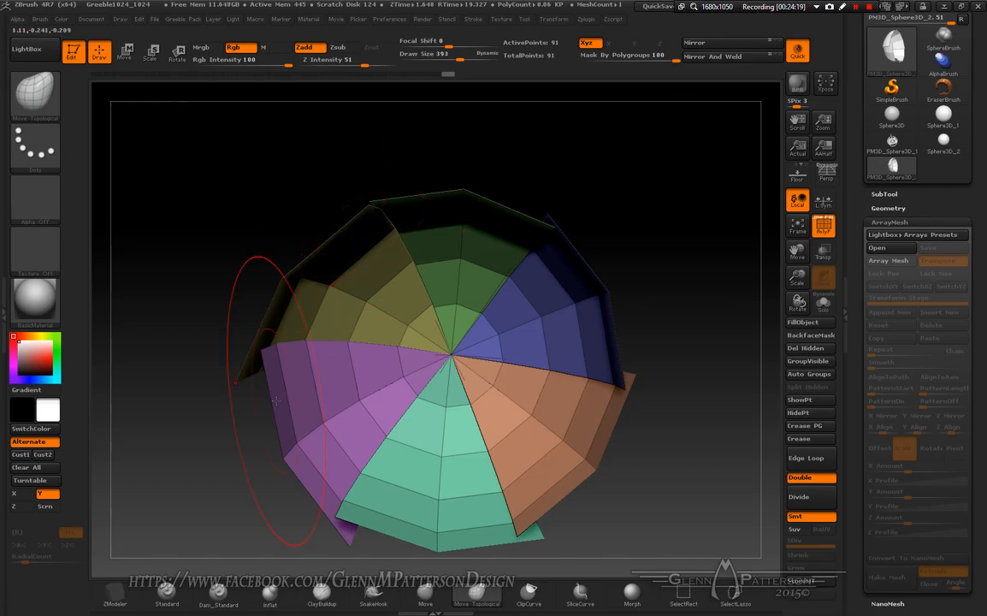
drag(668, 457, 744, 472)
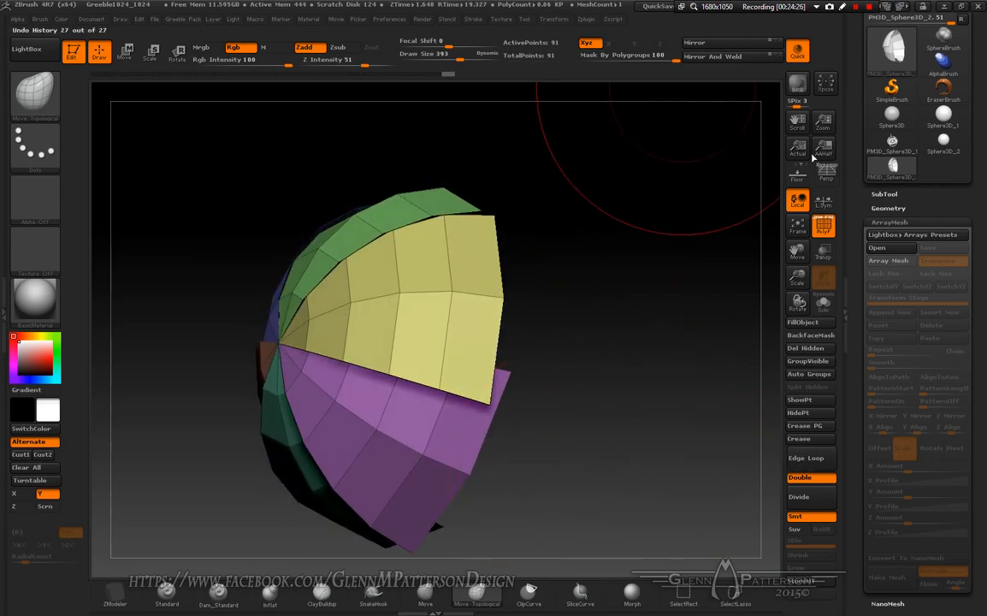
Step: Switch to the ZModeler brush and undo the Move Topological edit and the automatic polygroups
click(112, 604)
mouse_move(595, 489)
mouse_down()
mouse_move(550, 491)
mouse_move(620, 493)
mouse_move(590, 469)
mouse_up()
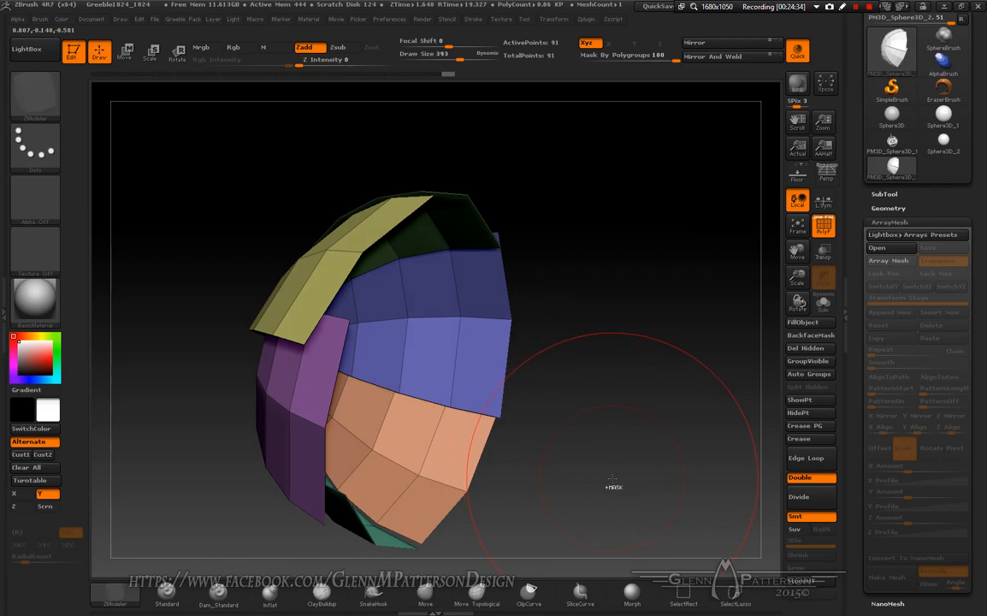
key(ctrl+z)
key(ctrl+z)
key(ctrl+z)
key(ctrl+z)
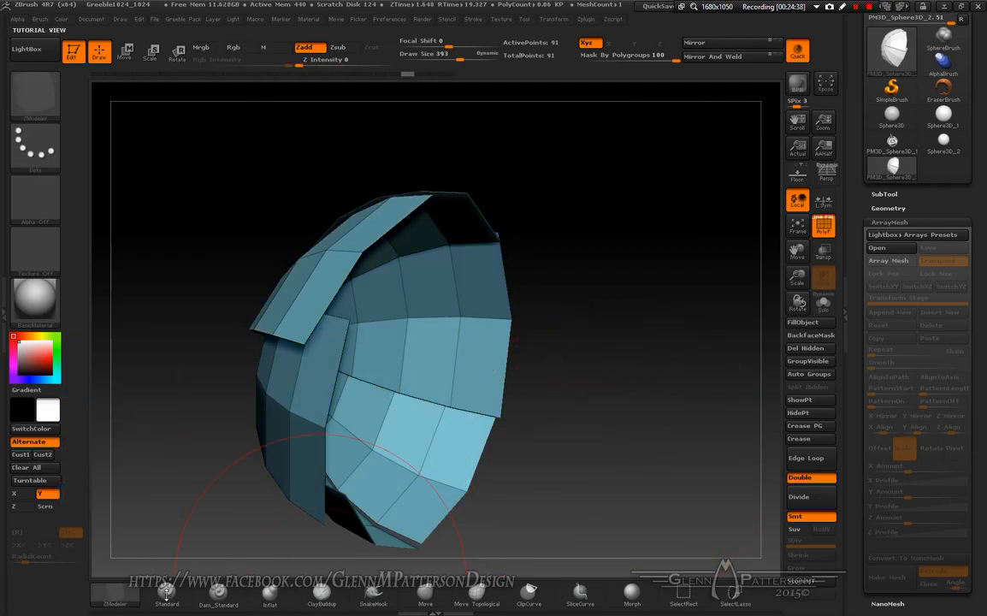
Step: Extrude all the wedge panels into thick plates using ZModeler's Extrude polygon action with the Polygroup All target
drag(584, 465, 580, 527)
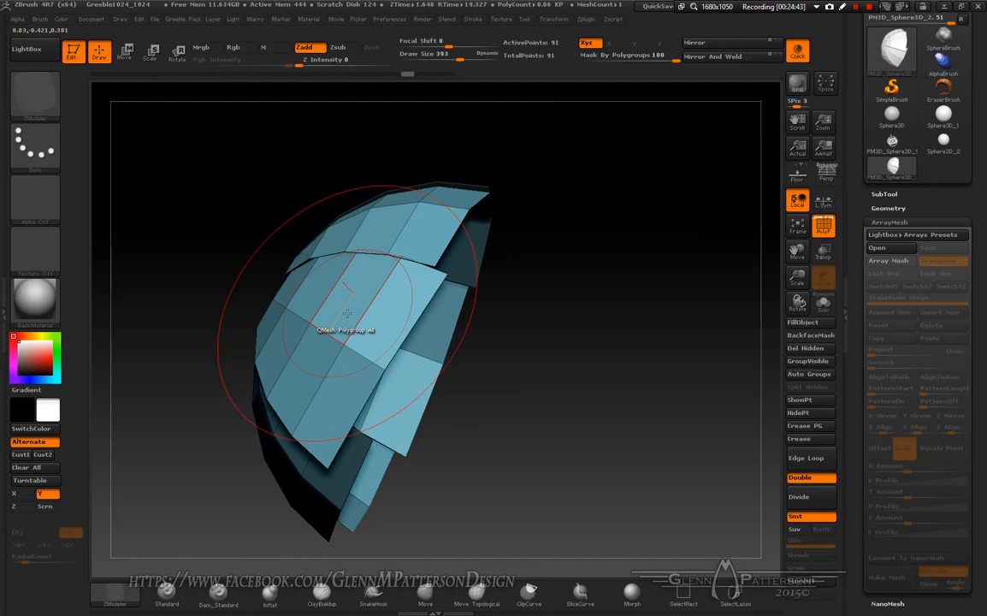
key(space)
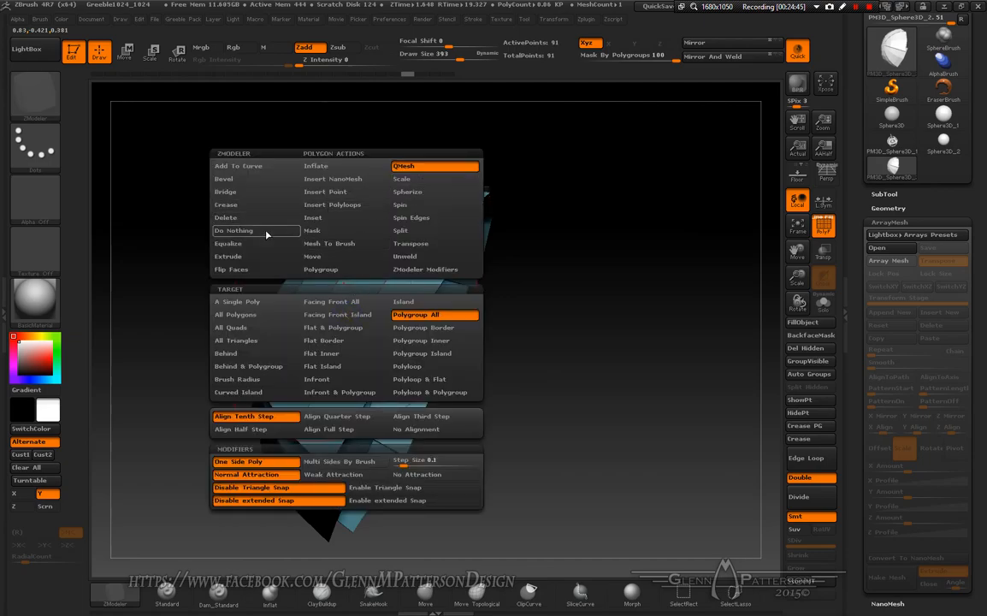
click(255, 259)
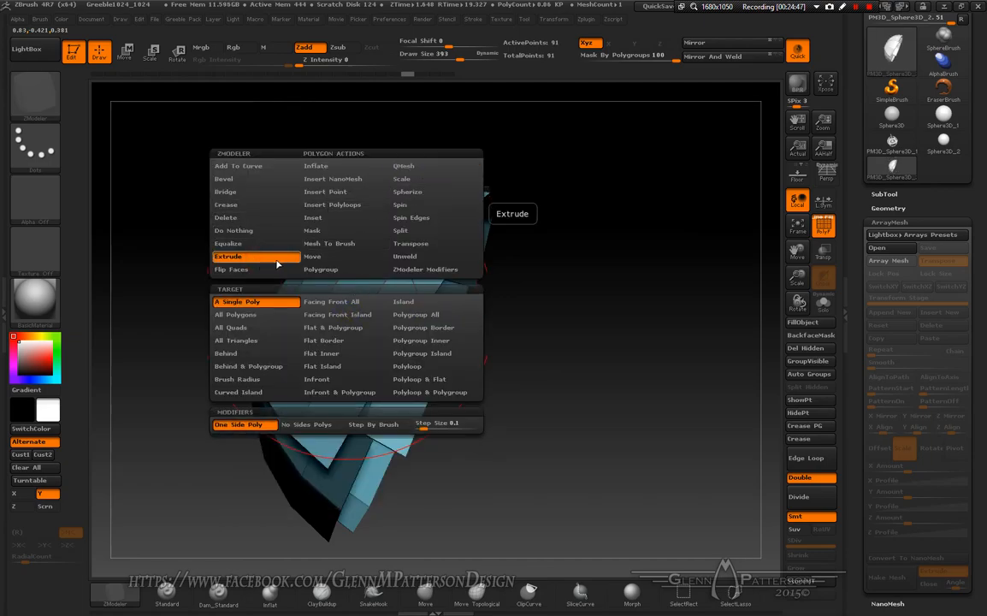
click(419, 317)
drag(684, 385, 612, 376)
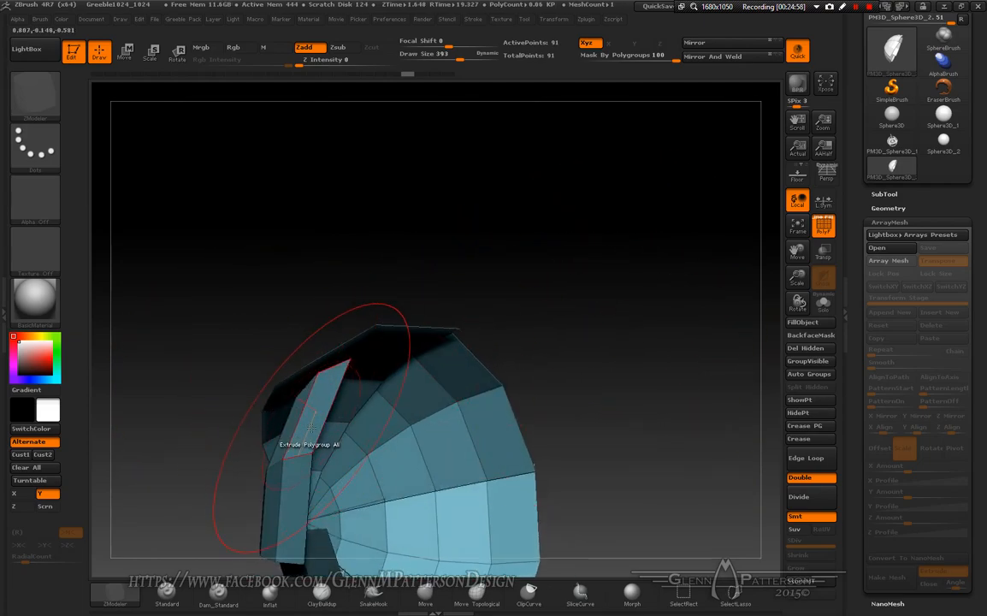
drag(309, 426, 292, 423)
Step: Reshape the end of the panel at the rim's upper edge with the Move Topological brush at draw size 393
drag(678, 308, 646, 335)
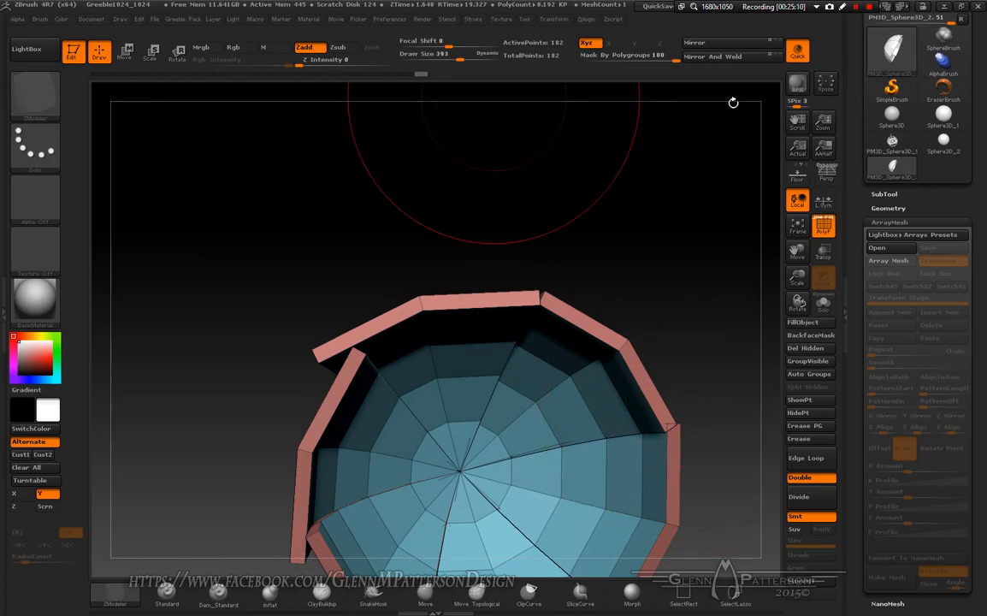
click(484, 592)
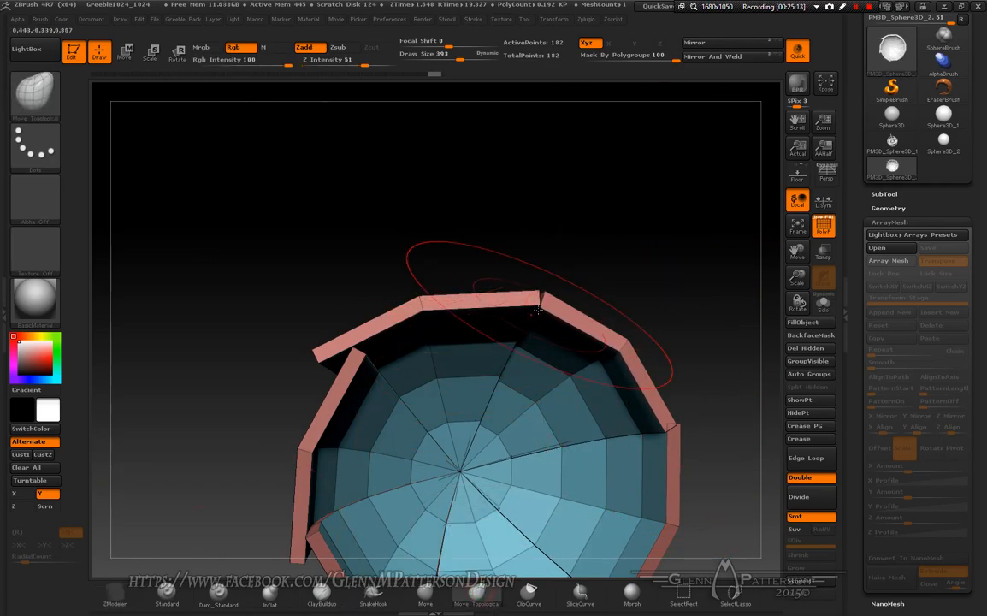
drag(533, 298, 543, 320)
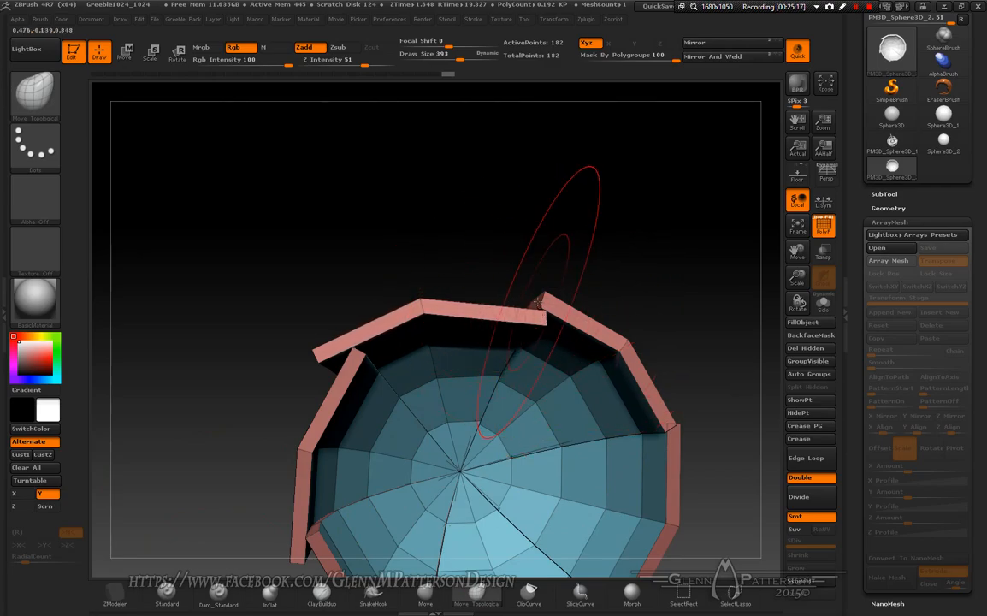
drag(537, 301, 517, 296)
Step: Clip the uneven open rim of the panel shell flat with a vertical ClipCurve line in side view
drag(708, 295, 591, 276)
drag(798, 276, 689, 363)
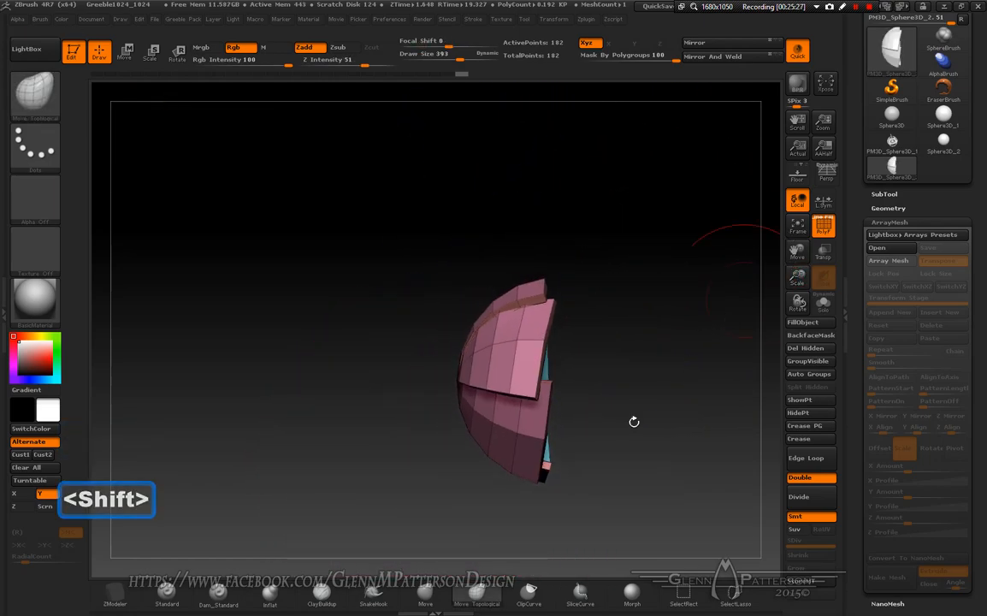
click(529, 599)
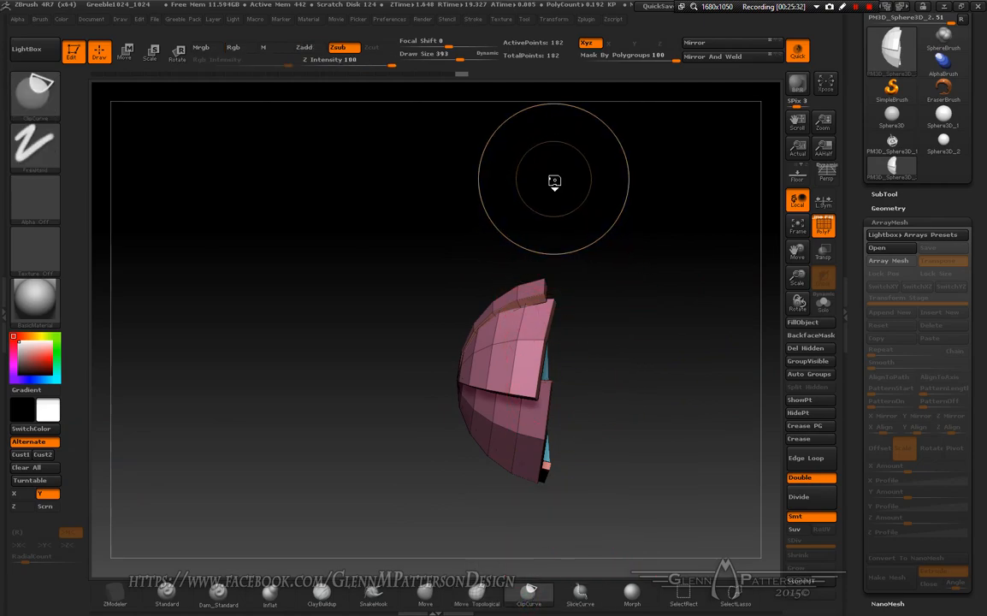
key(ctrl+shift)
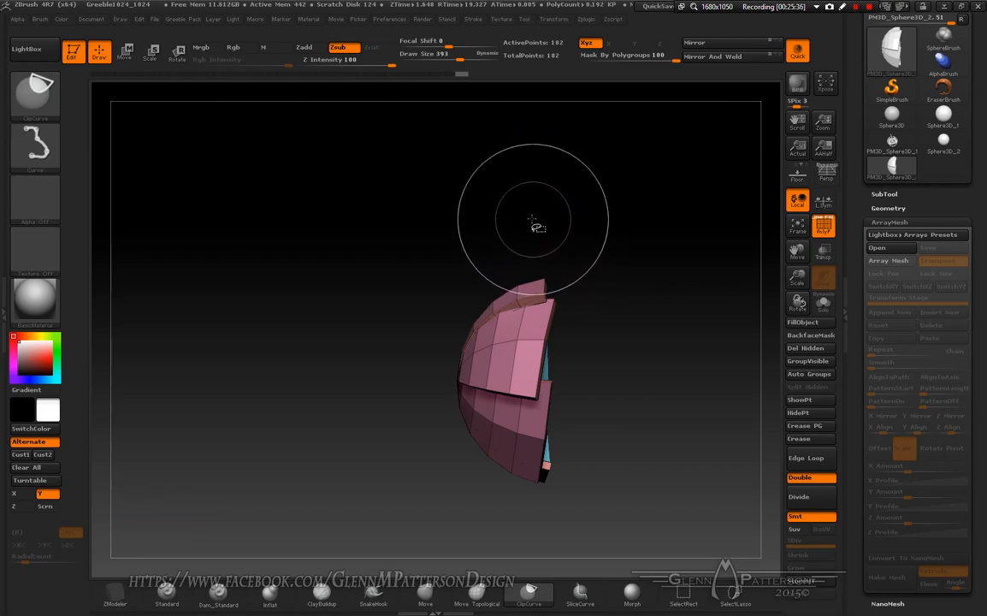
ctrl+shift+drag(531, 220, 523, 505)
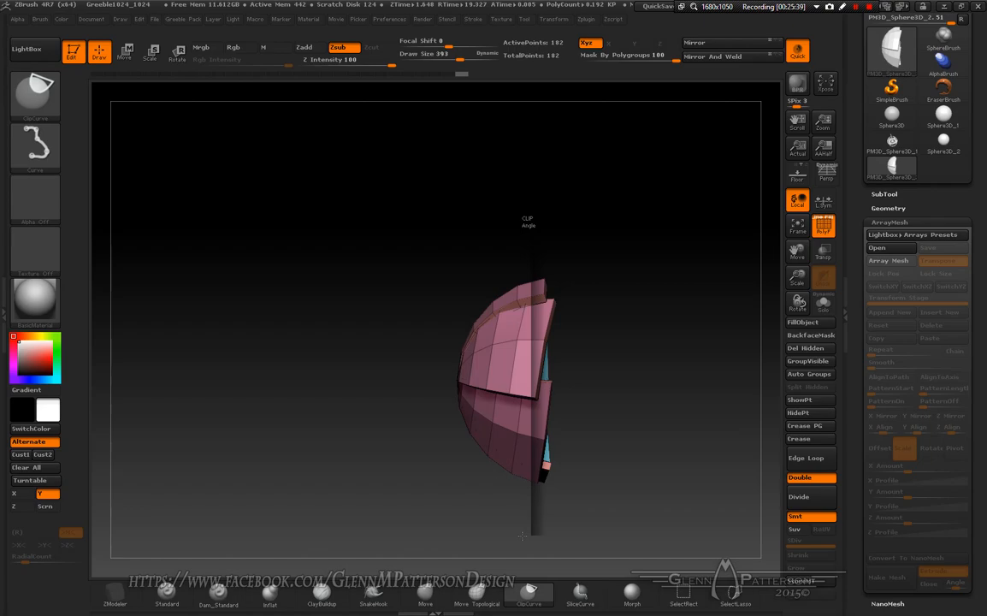
ctrl+shift+drag(522, 536, 496, 517)
mouse_move(604, 500)
mouse_down()
mouse_move(621, 492)
mouse_move(564, 493)
mouse_move(622, 473)
mouse_move(601, 464)
mouse_move(588, 472)
mouse_up()
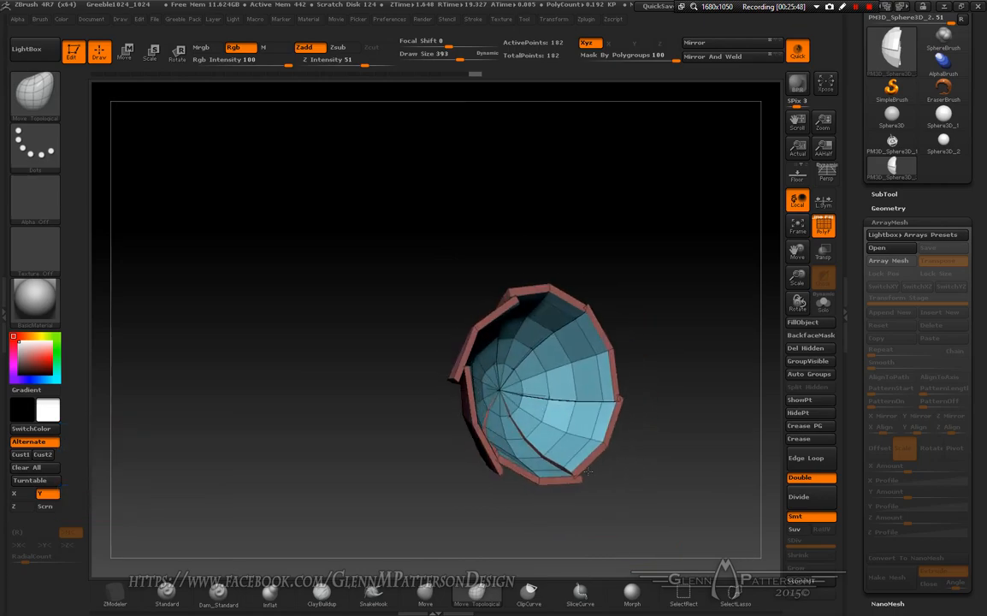
Step: Append a PolyMesh3D star as a second subtool alongside the panel shell
click(885, 193)
scroll(972, 280, down, 5)
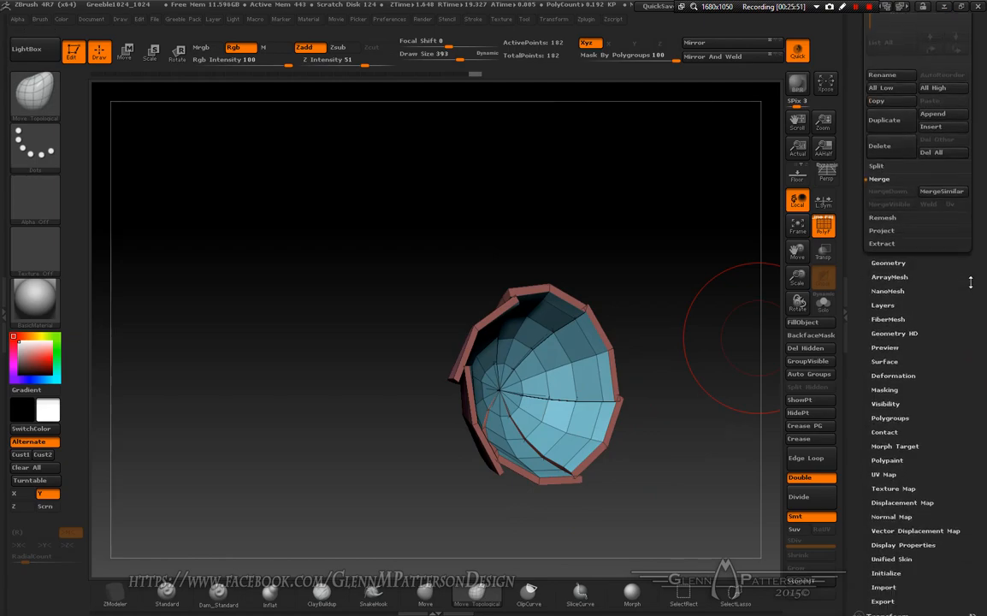
mouse_move(951, 363)
mouse_down()
mouse_move(946, 401)
mouse_move(946, 375)
mouse_up()
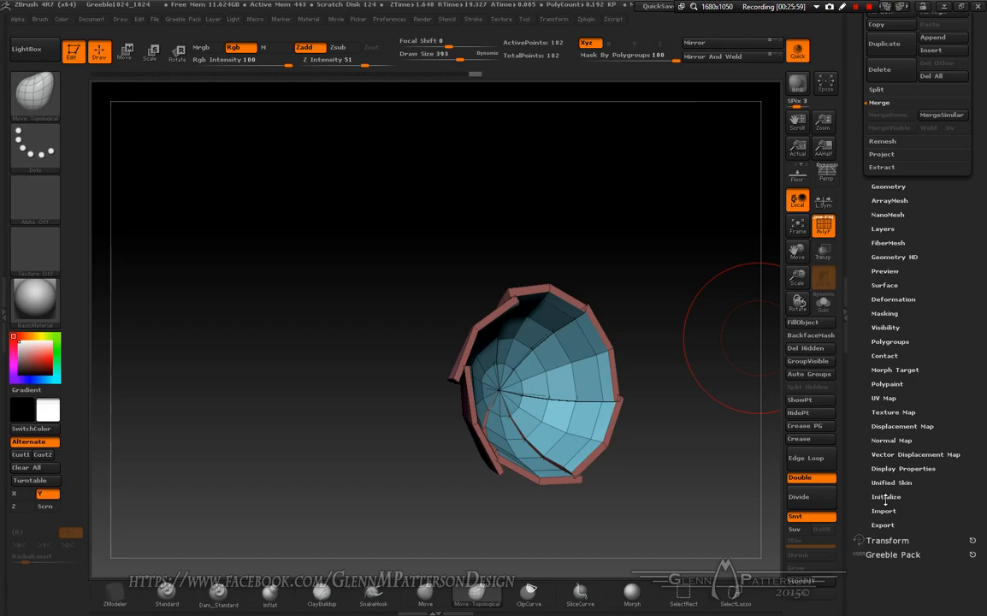
drag(913, 174, 942, 354)
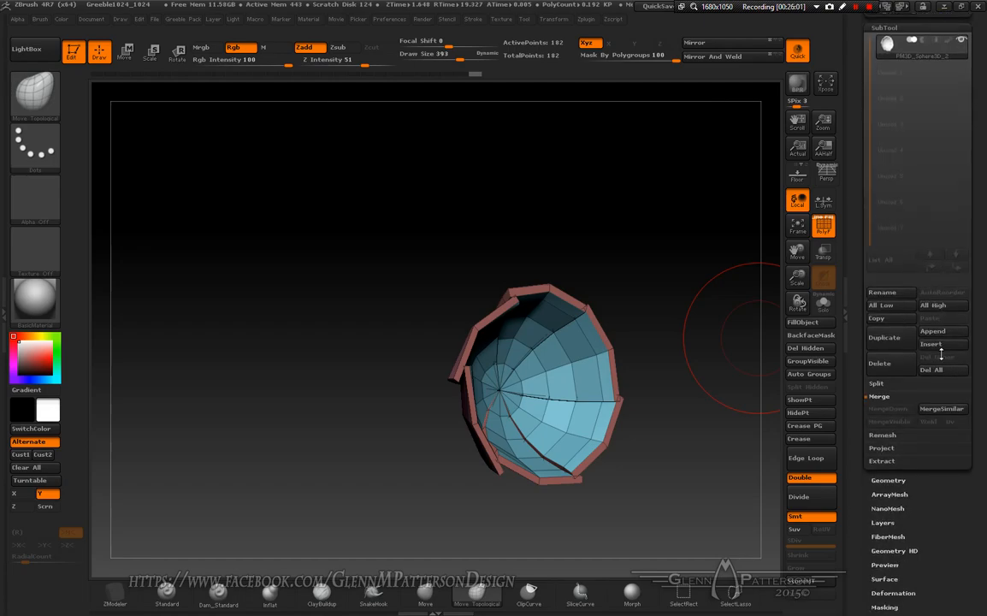
click(936, 331)
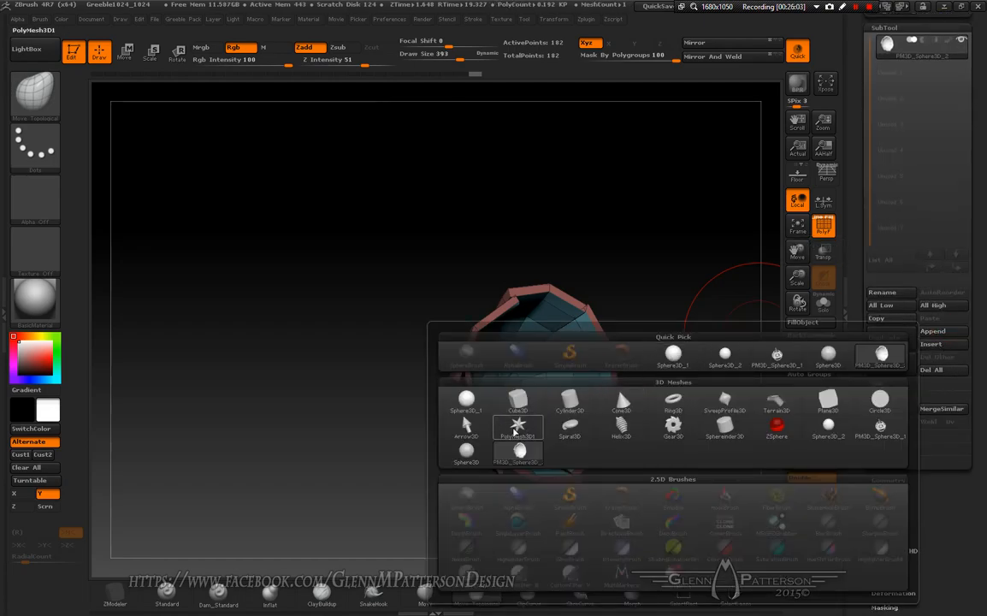
click(516, 430)
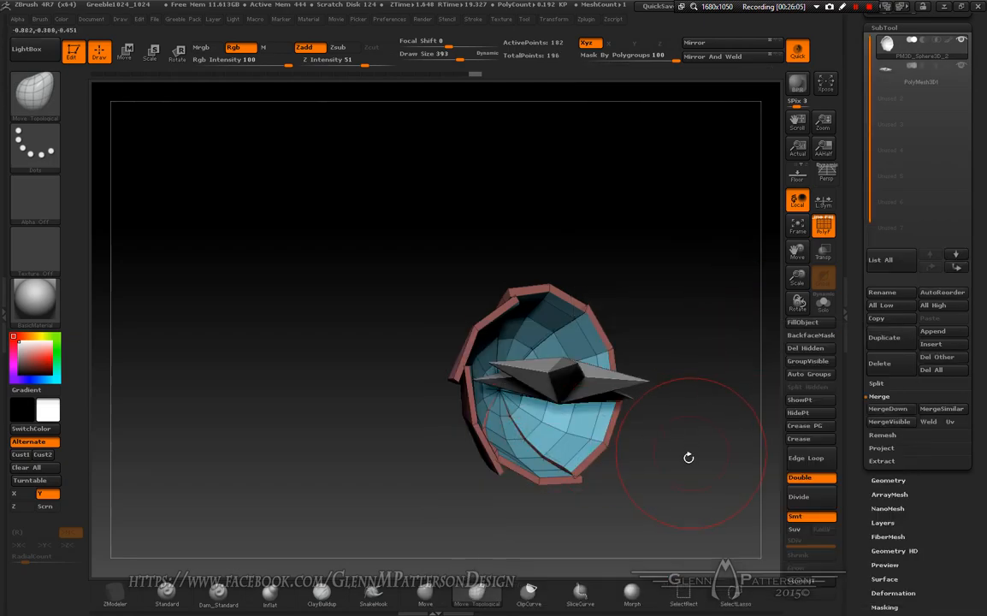
Step: Select the appended star subtool and initialize it as a Y-axis cylinder with QCyl Y
drag(952, 421, 934, 443)
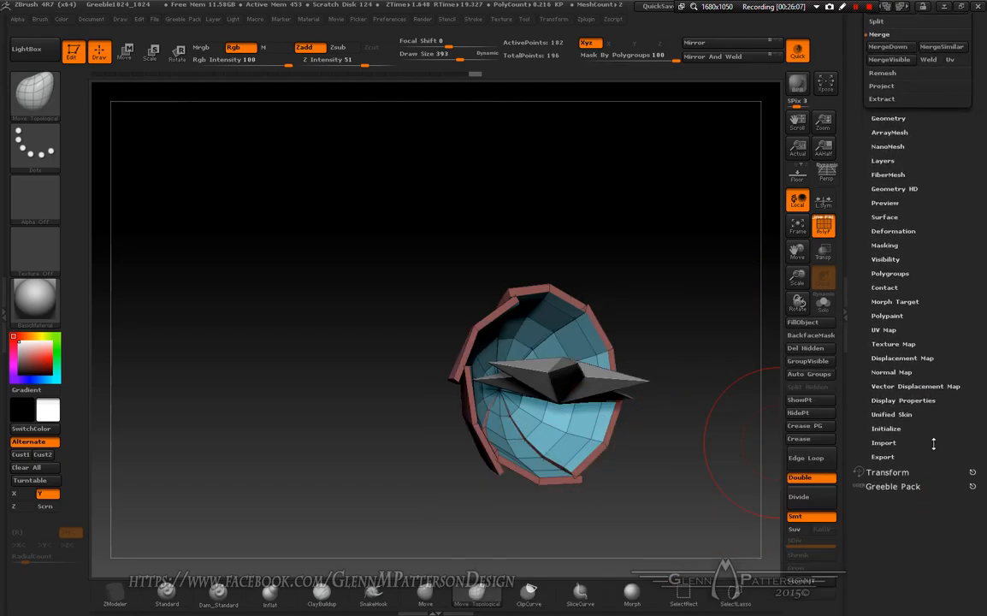
click(888, 429)
drag(926, 387, 914, 509)
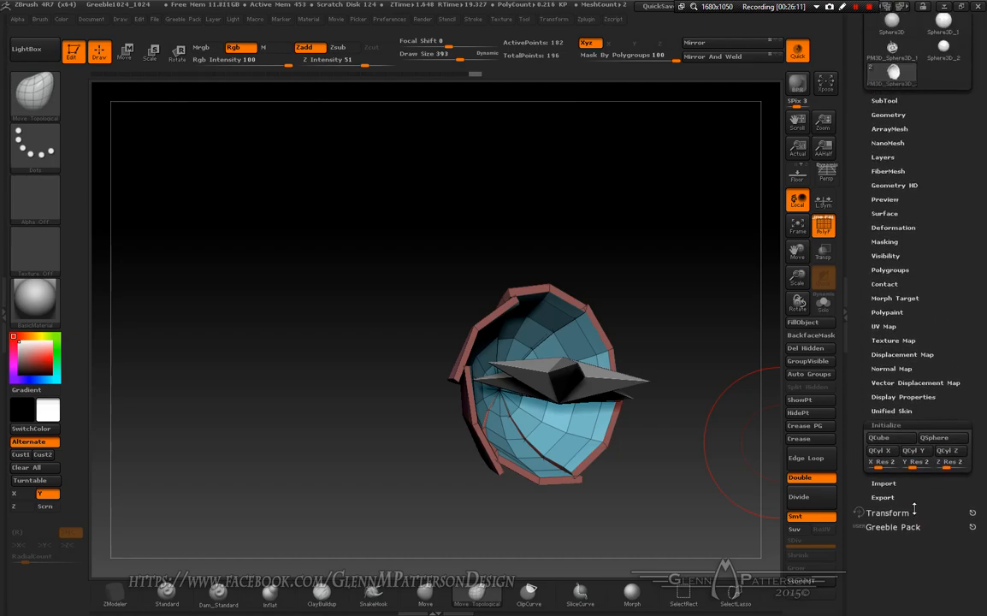
click(916, 452)
key(ctrl+z)
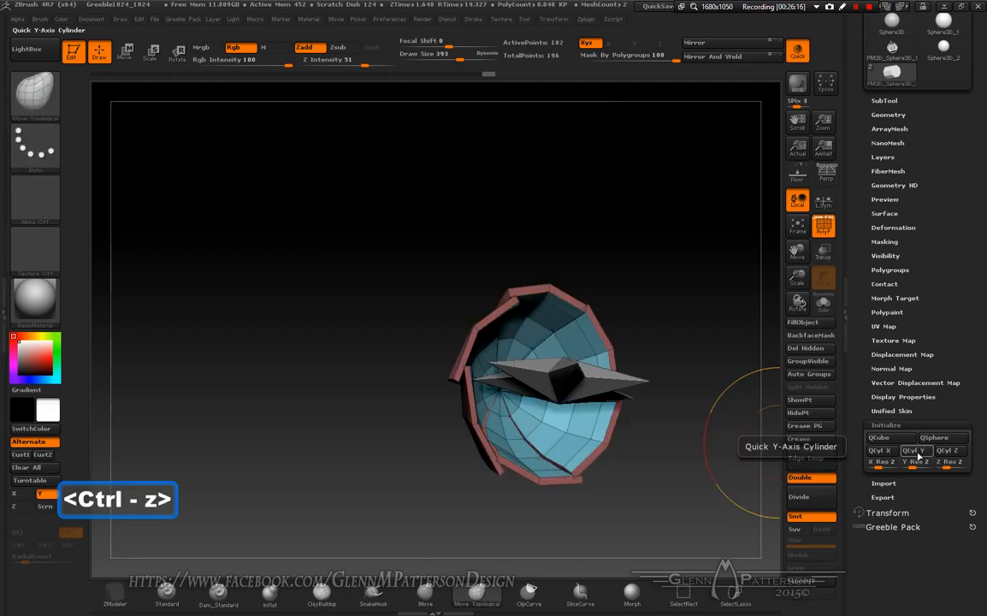
key(Down)
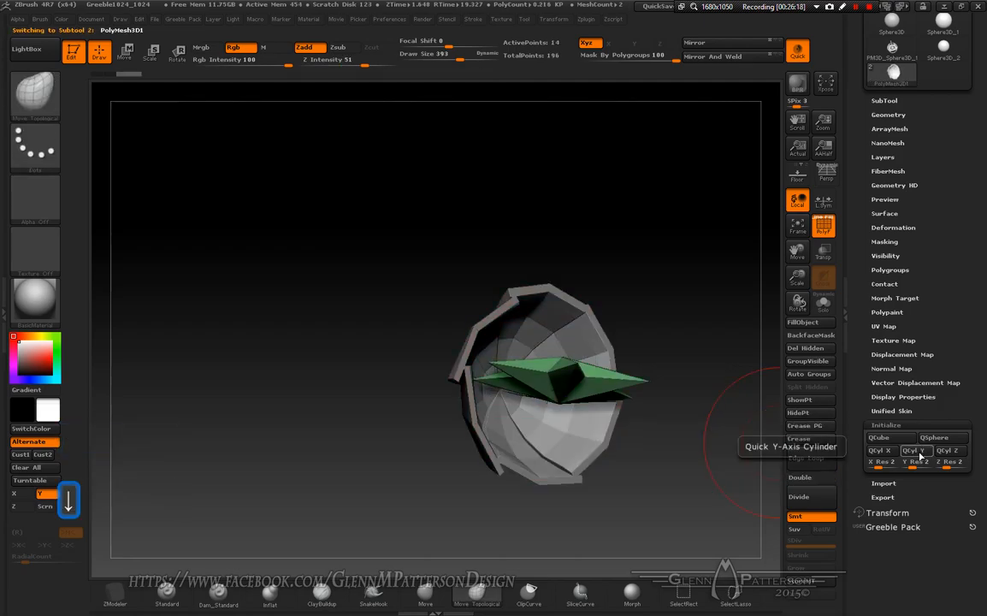
click(917, 452)
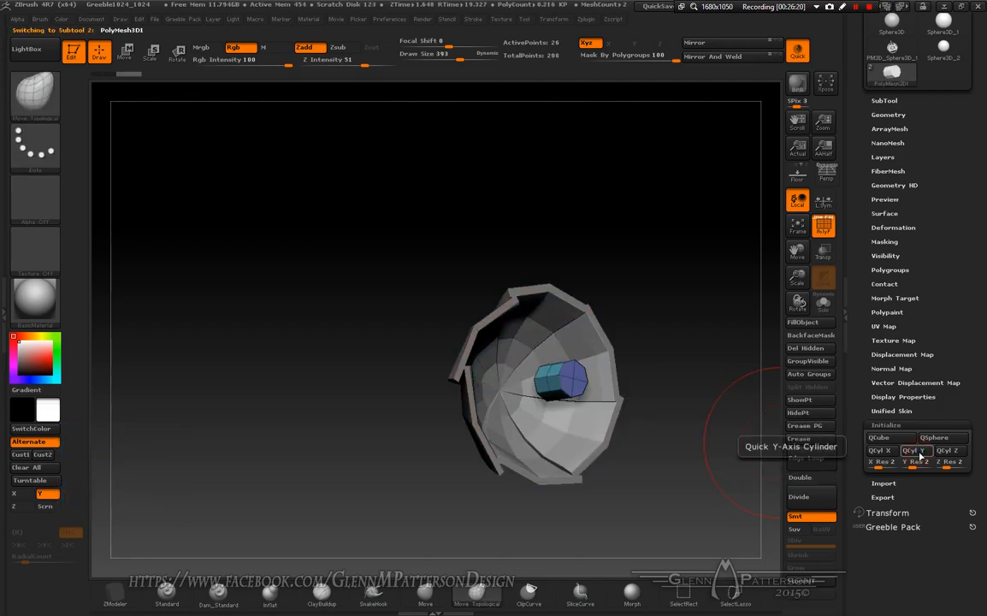
Step: Try to move the cylinder outward along its axis with a Transpose Move line, and undo the move
click(126, 51)
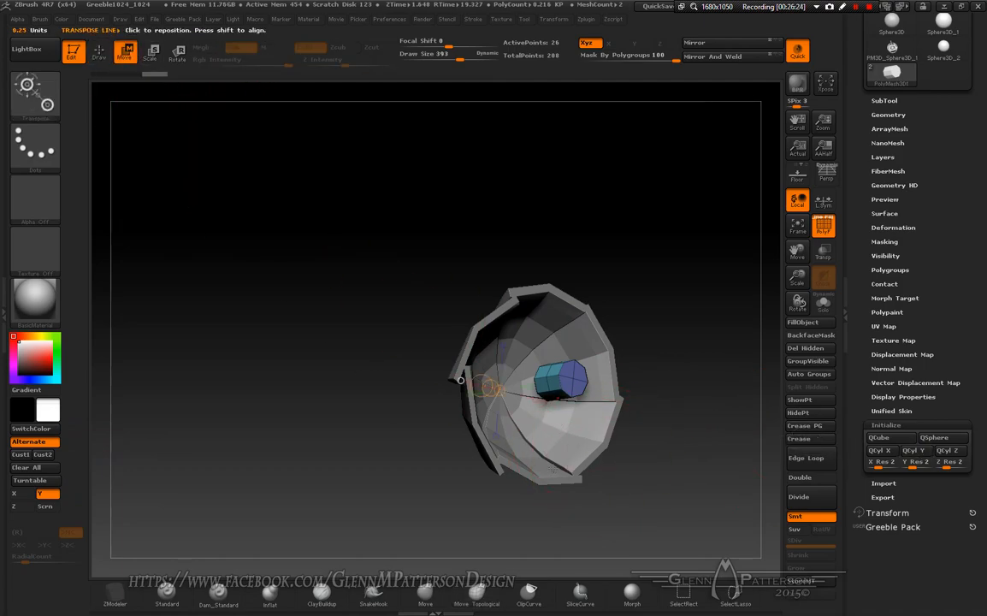
drag(573, 378, 633, 370)
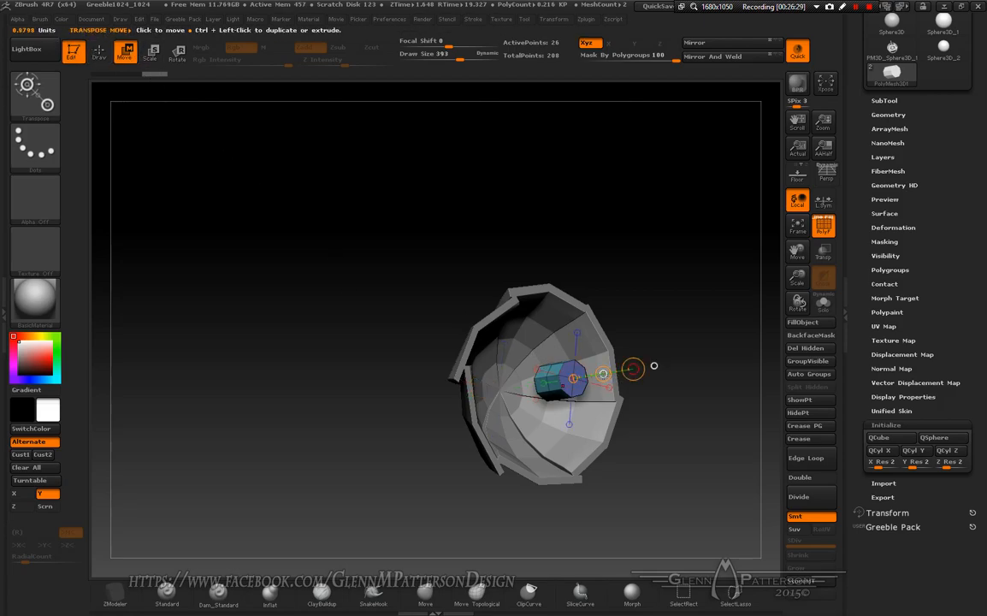
drag(603, 374, 574, 376)
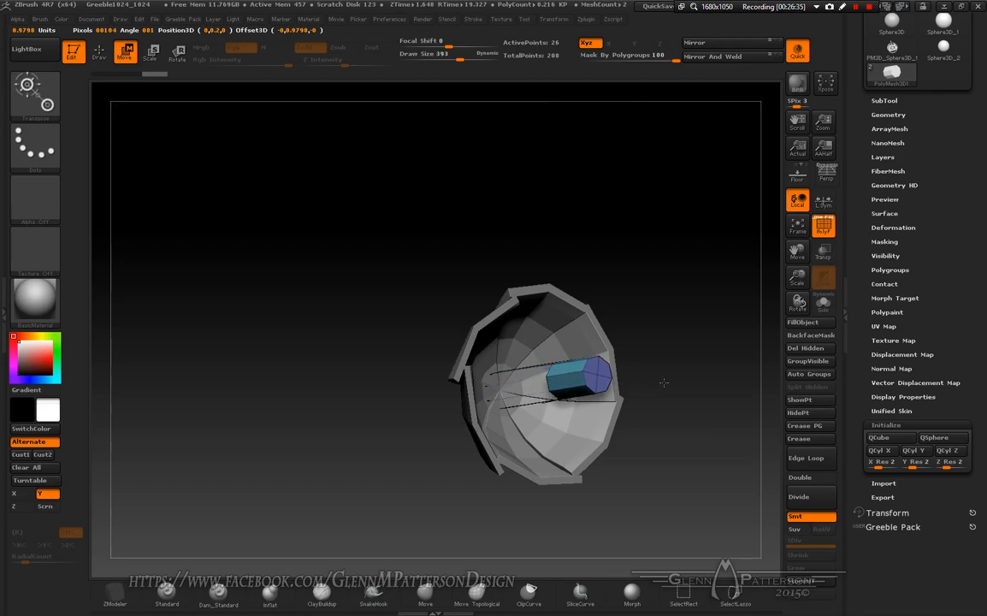
key(shift)
key(ctrl+z)
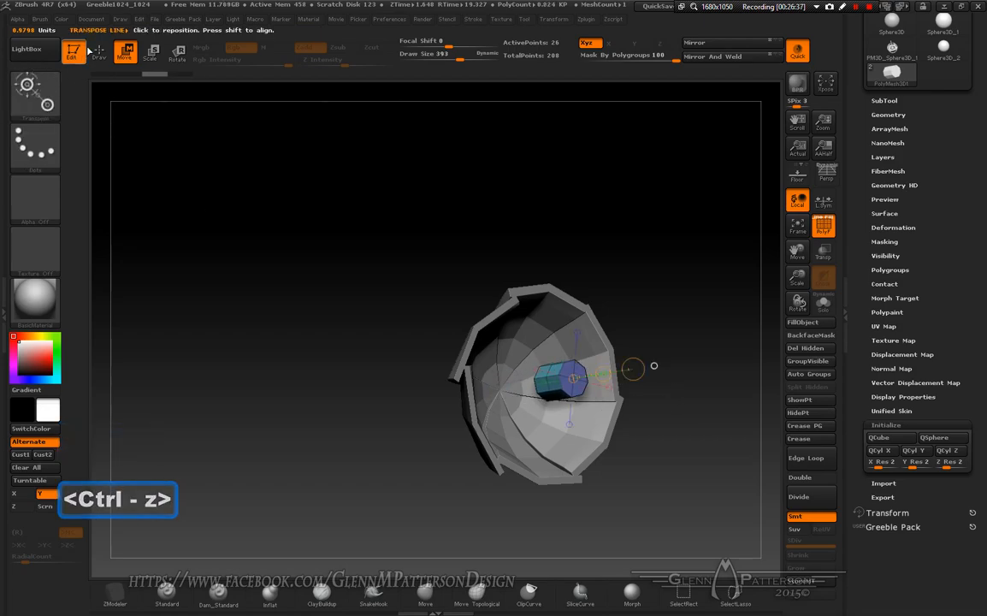
Step: Try to duplicate the cylinder inward along its axis with Transpose Move, and undo the duplication
key(ctrl)
key(ctrl)
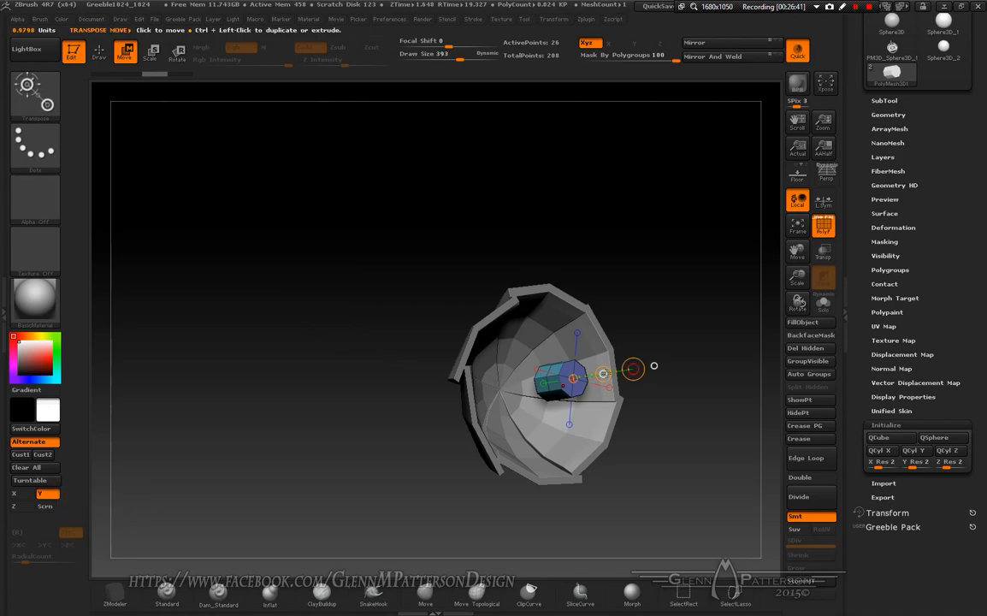
drag(603, 374, 536, 384)
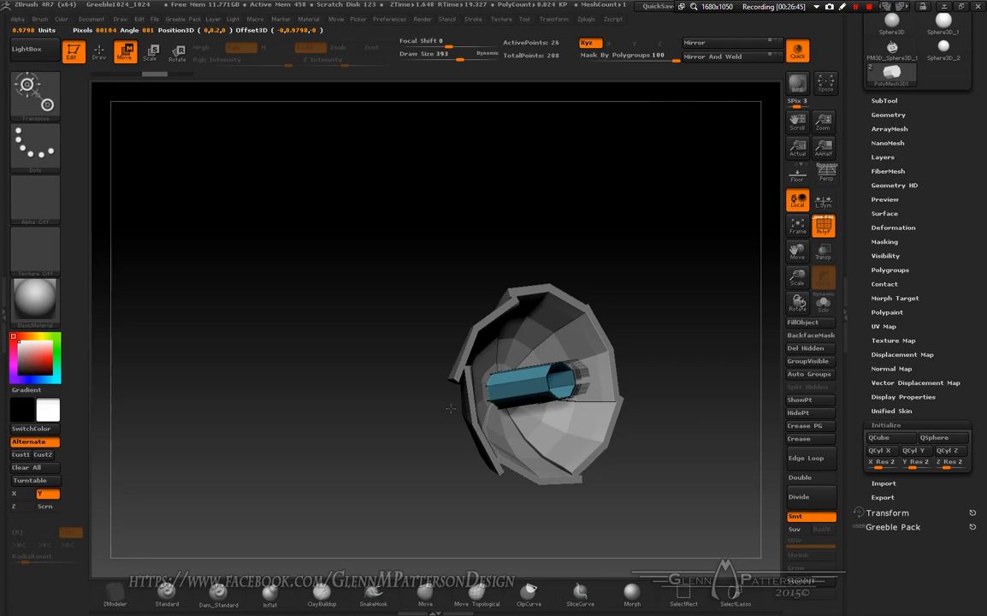
drag(392, 455, 327, 460)
key(ctrl+z)
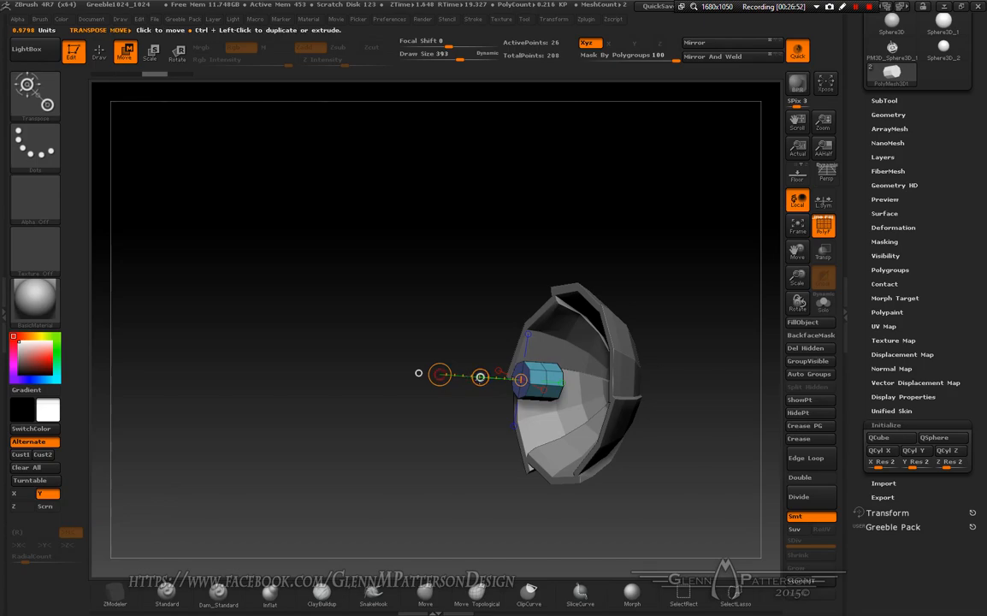
Step: Try moving and duplicating the cylinder outward from the shell with Transpose Move, undoing each attempt
drag(480, 376, 423, 382)
key(ctrl+z)
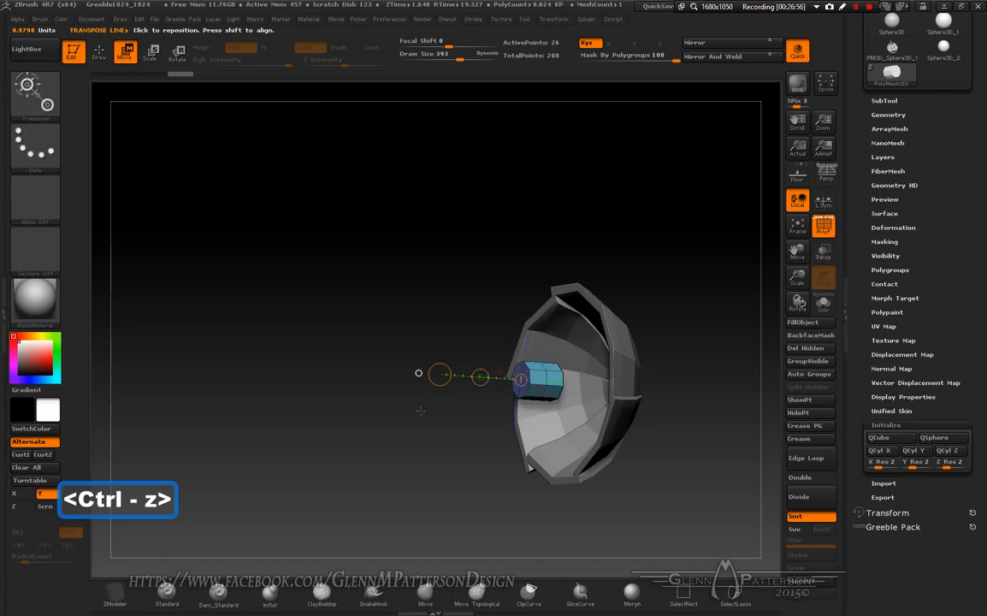
key(ctrl)
ctrl+drag(480, 376, 396, 370)
key(ctrl+z)
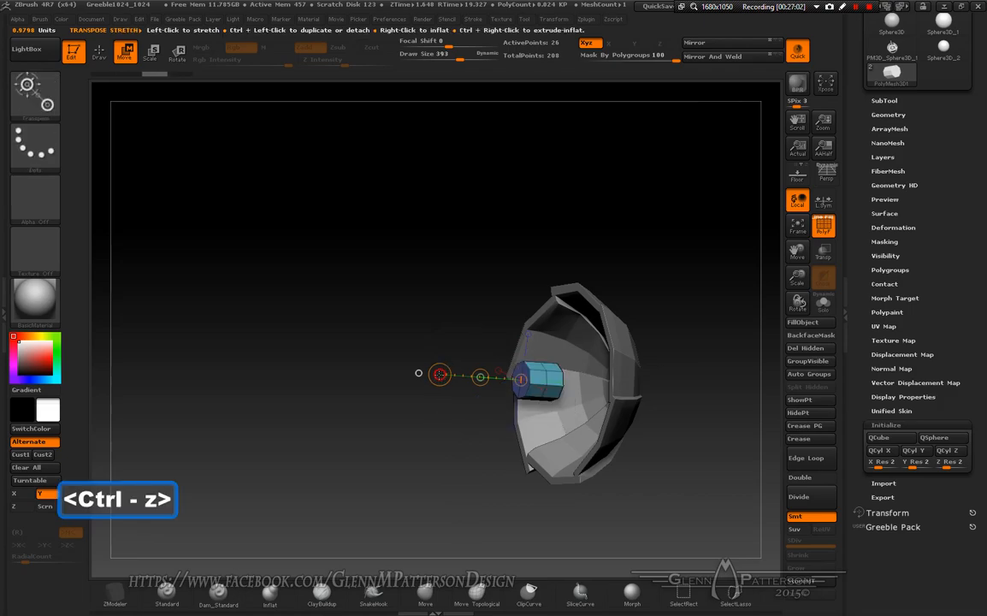
key(ctrl+z)
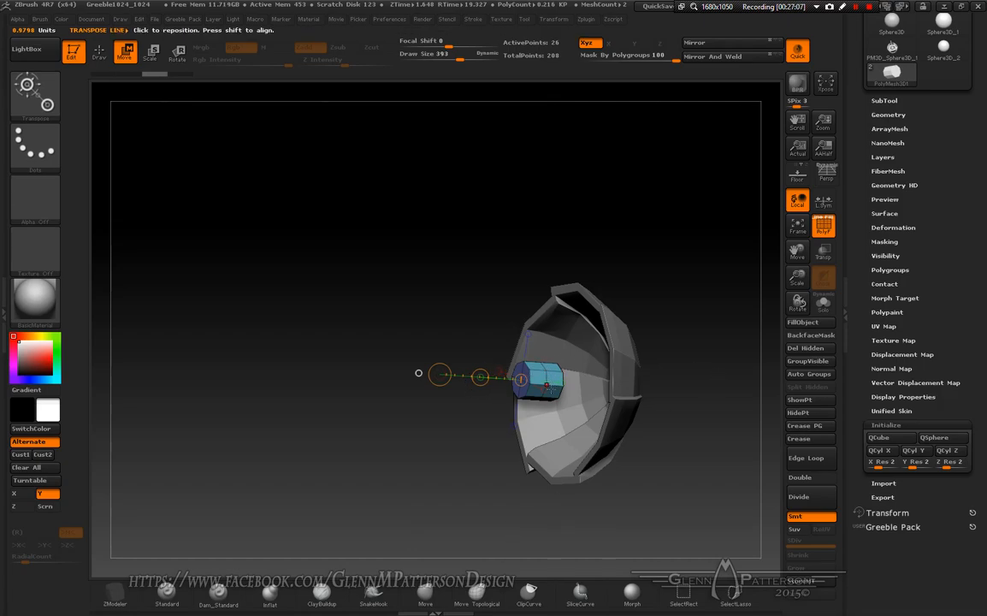
Step: Examine the cylinder inside the shell and clear any mask on it
drag(439, 470, 484, 373)
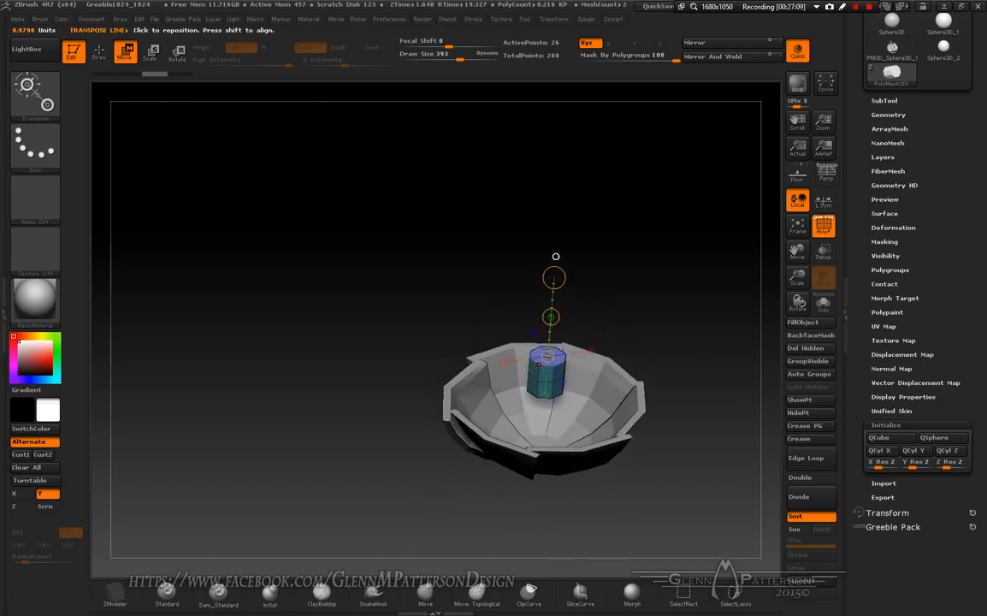
drag(710, 457, 659, 533)
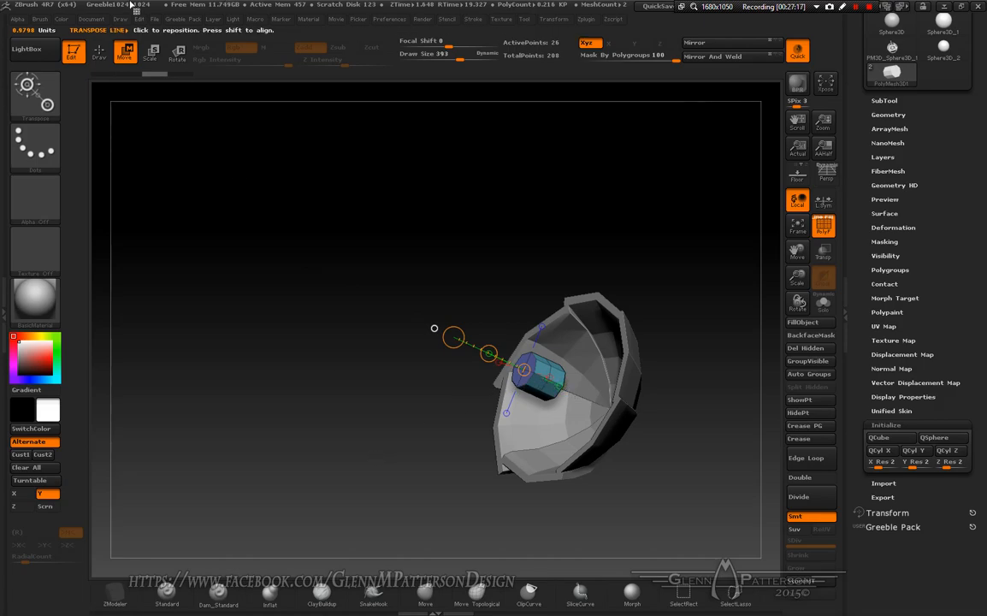
click(100, 51)
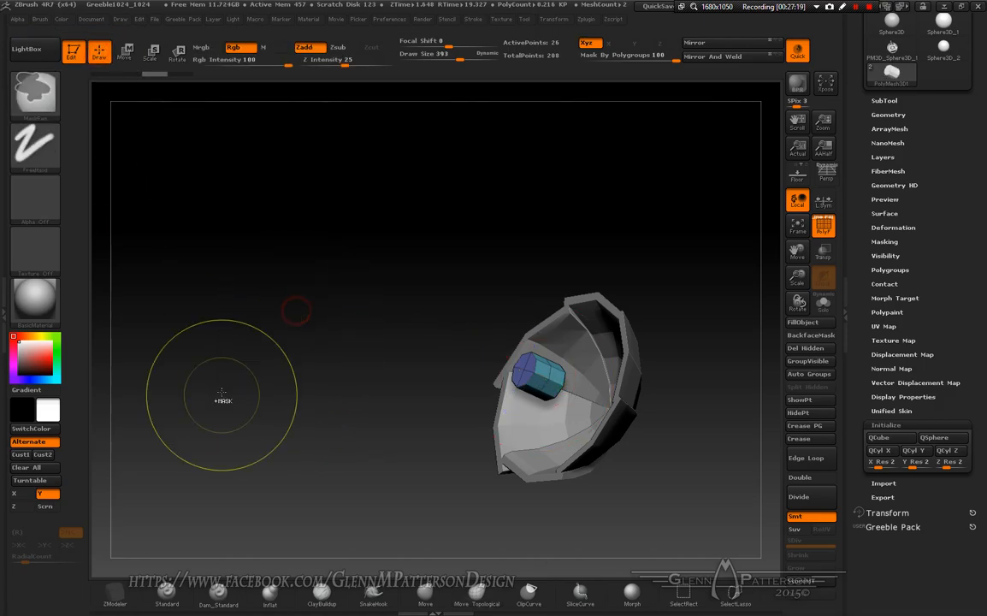
click(886, 241)
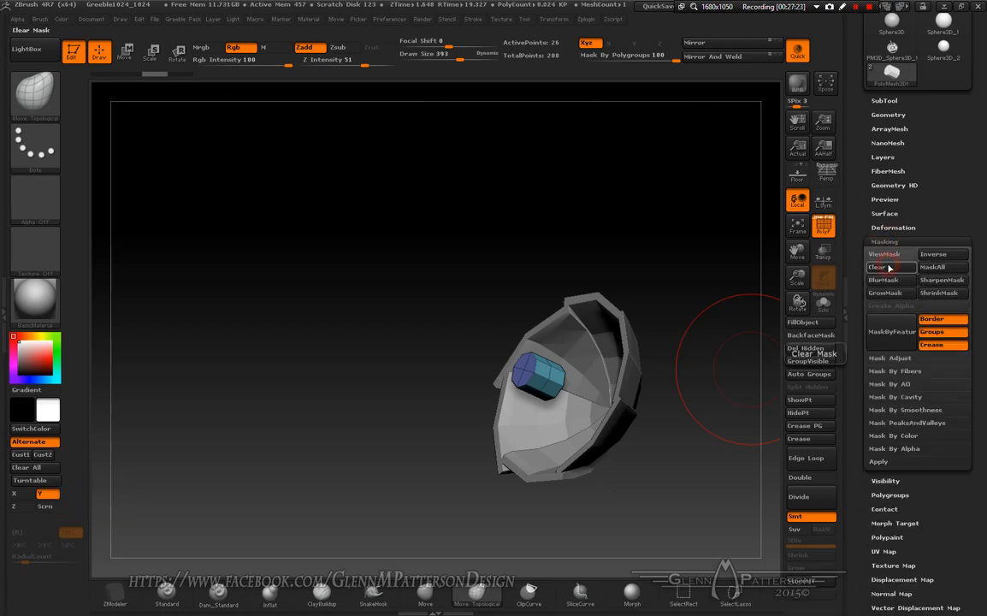
Step: Try duplicating the cylinder outward and shifting it inward along its axis with Transpose Move, undoing both attempts
click(127, 53)
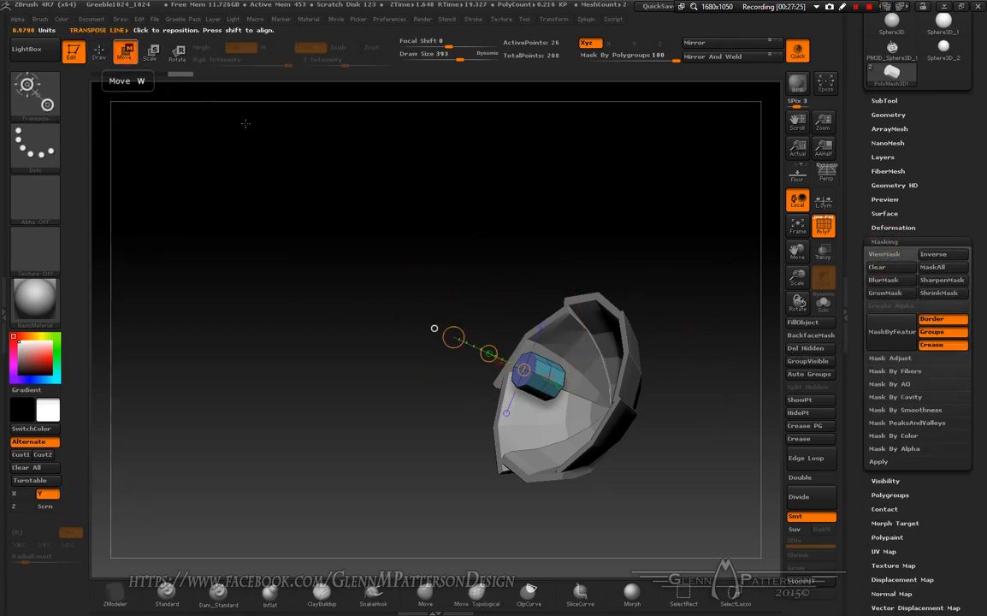
ctrl+drag(489, 354, 435, 327)
key(ctrl+z)
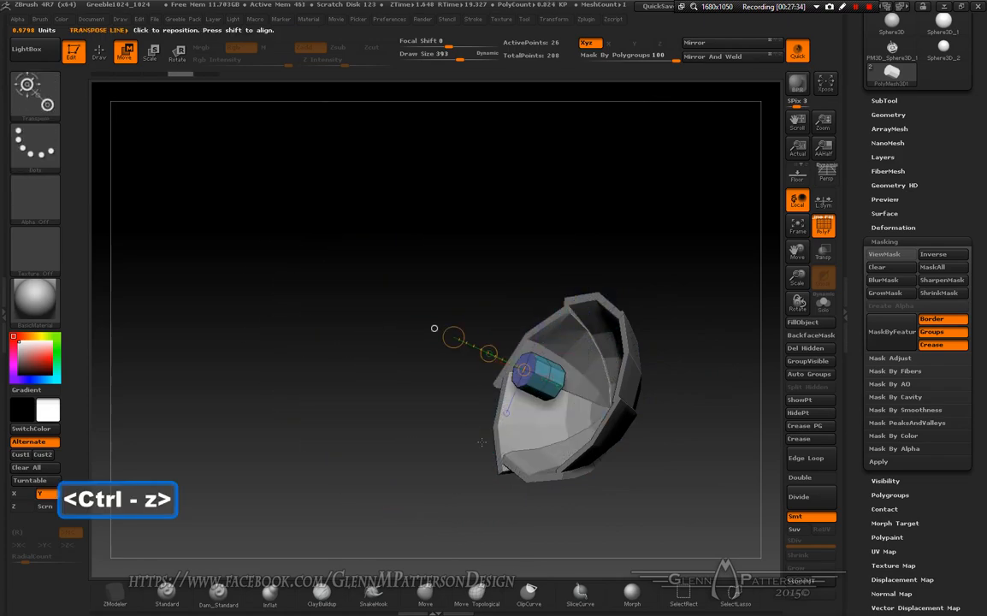
mouse_move(488, 353)
mouse_down()
mouse_move(595, 402)
mouse_move(552, 383)
mouse_up()
key(ctrl+z)
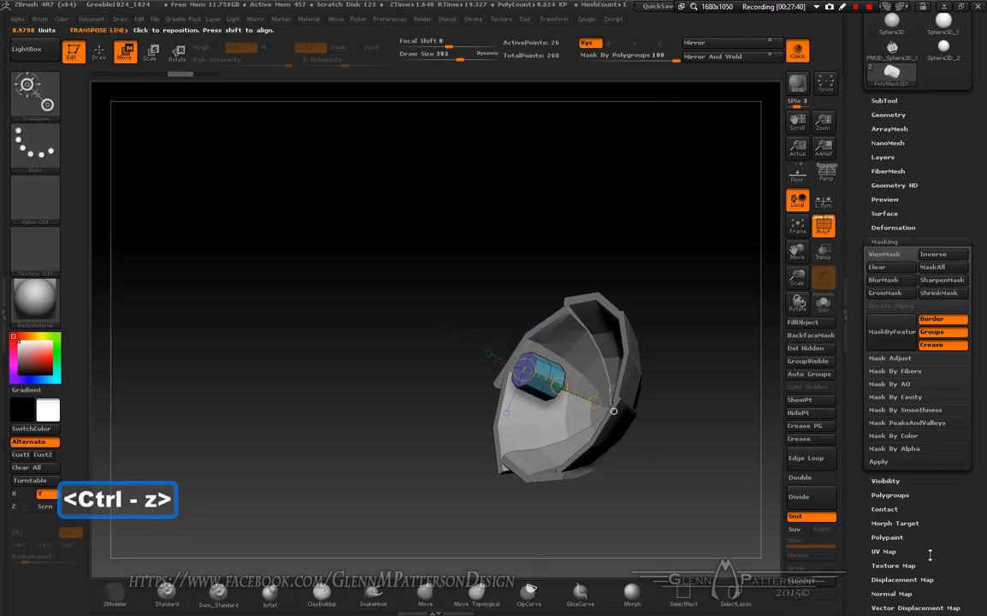
Step: Set Mask By Polygroups to 0 and move the cylinder inward along its axis to the shell's centre with Transpose Move
scroll(878, 496, down, 4)
click(889, 477)
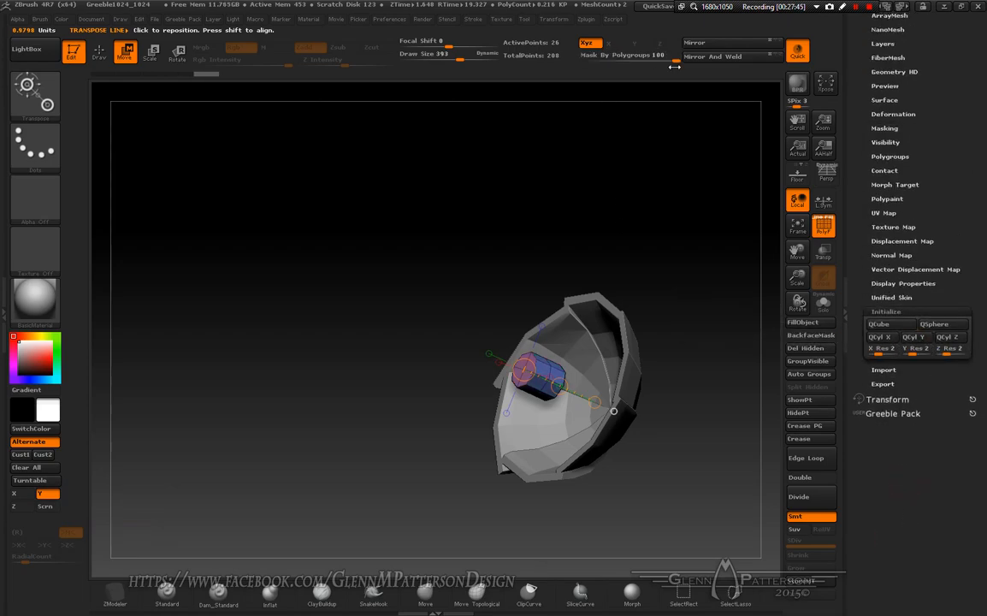
drag(674, 66, 673, 60)
drag(564, 63, 414, 236)
drag(559, 386, 664, 440)
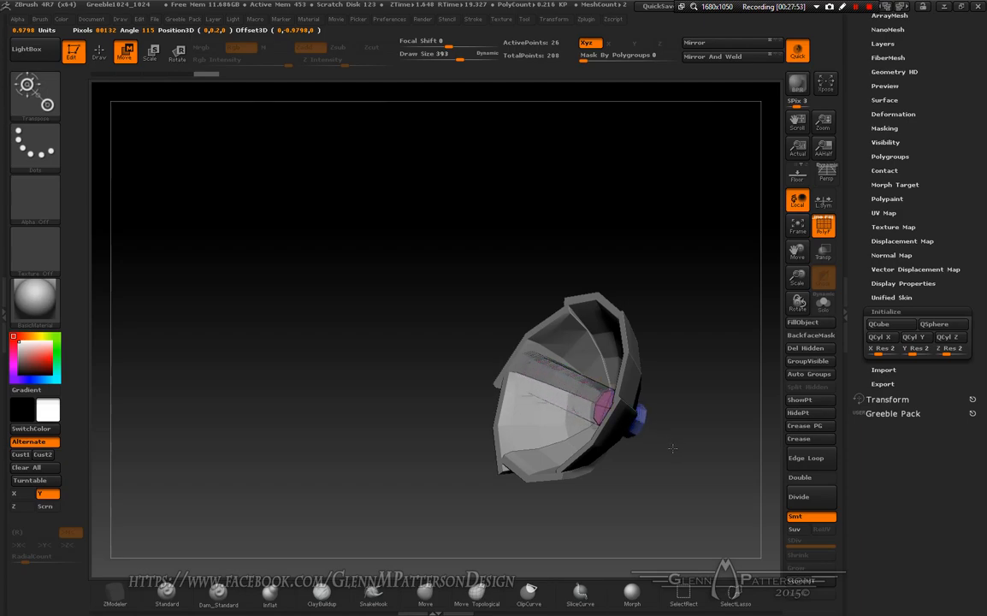
shift+drag(628, 488, 646, 478)
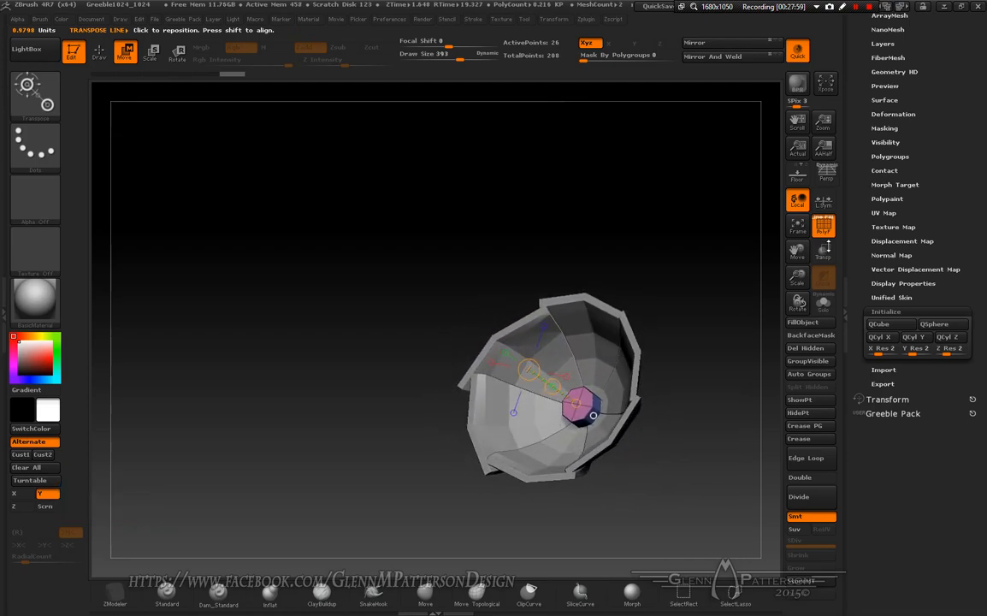
Step: Inset the end cap of the cylinder with the ZModeler brush in Draw mode
key(q)
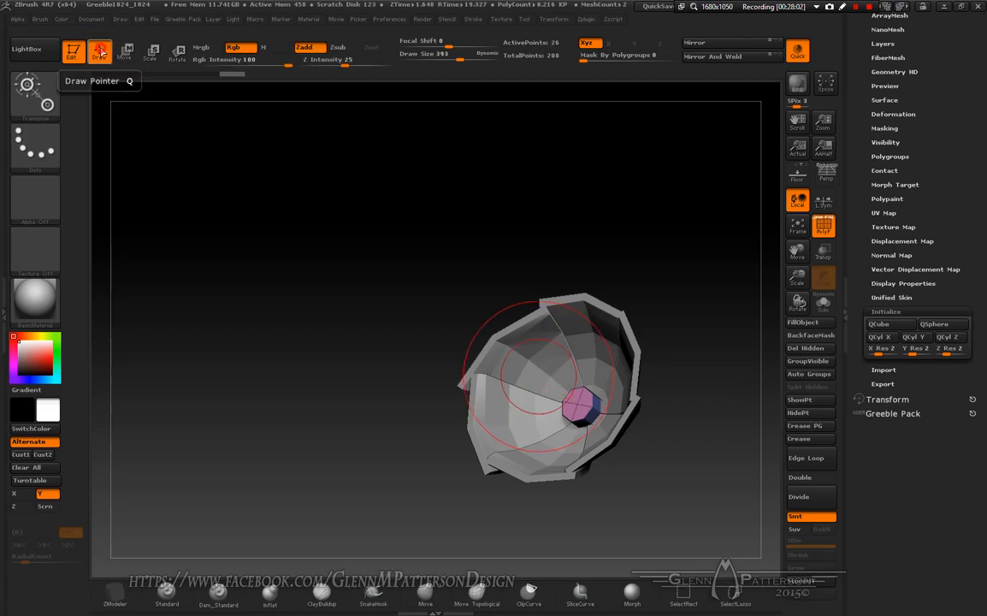
drag(796, 276, 436, 500)
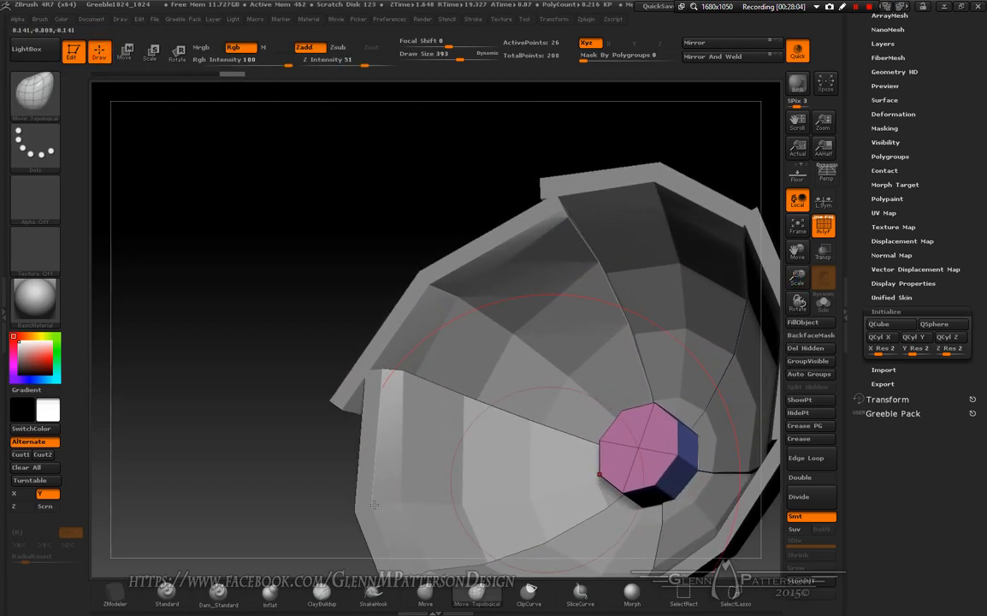
drag(790, 246, 692, 189)
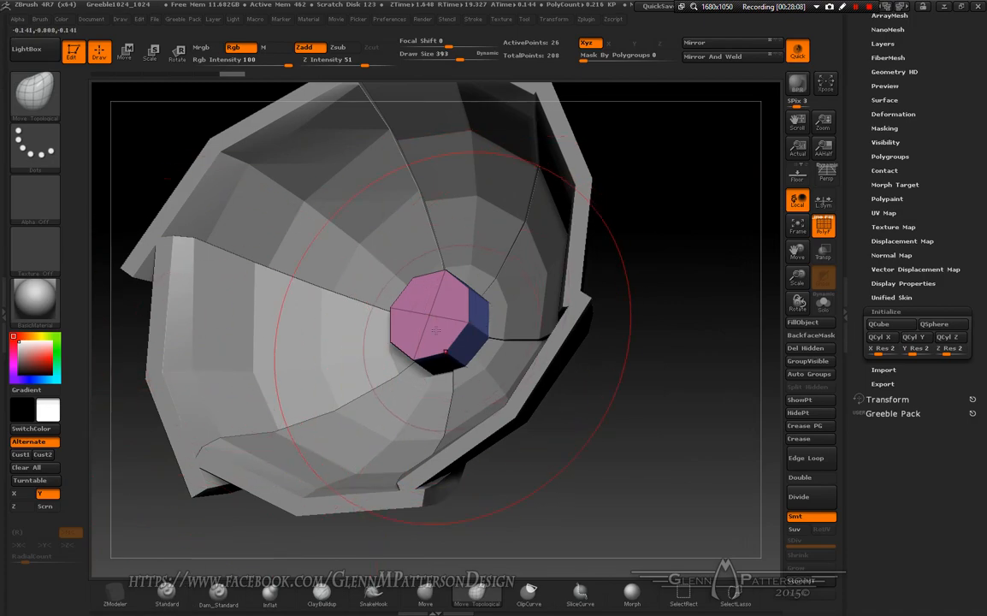
click(120, 596)
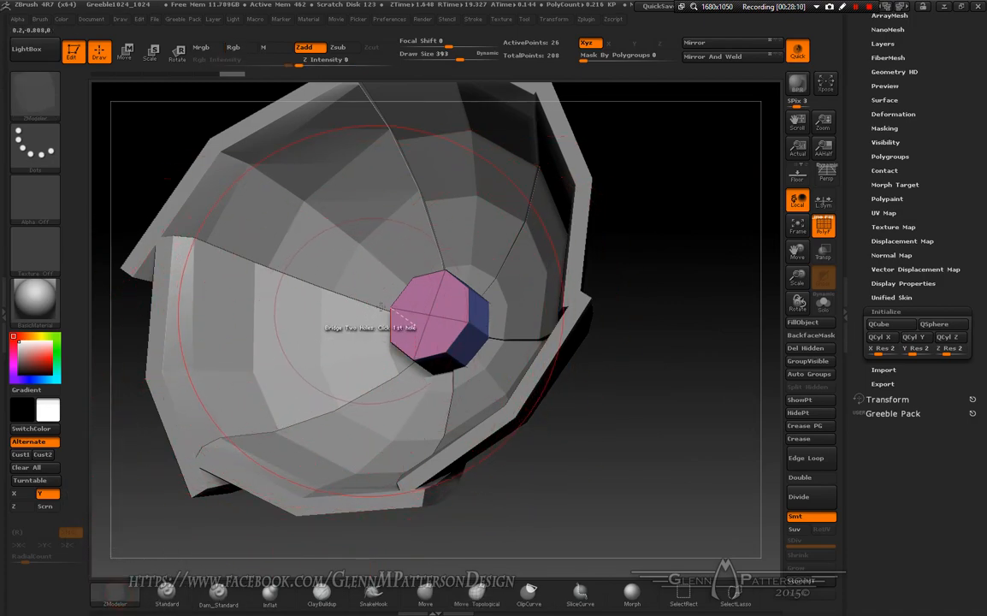
click(428, 315)
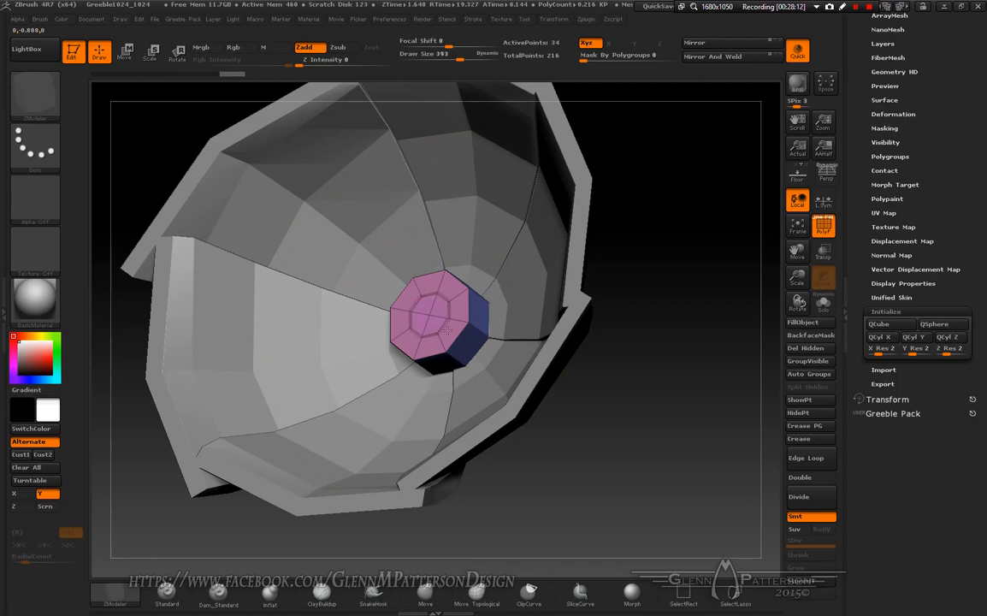
Step: Give the inset inner faces of the cylinder's end cap their own polygroup with ZModeler
key(alt)
key(alt)
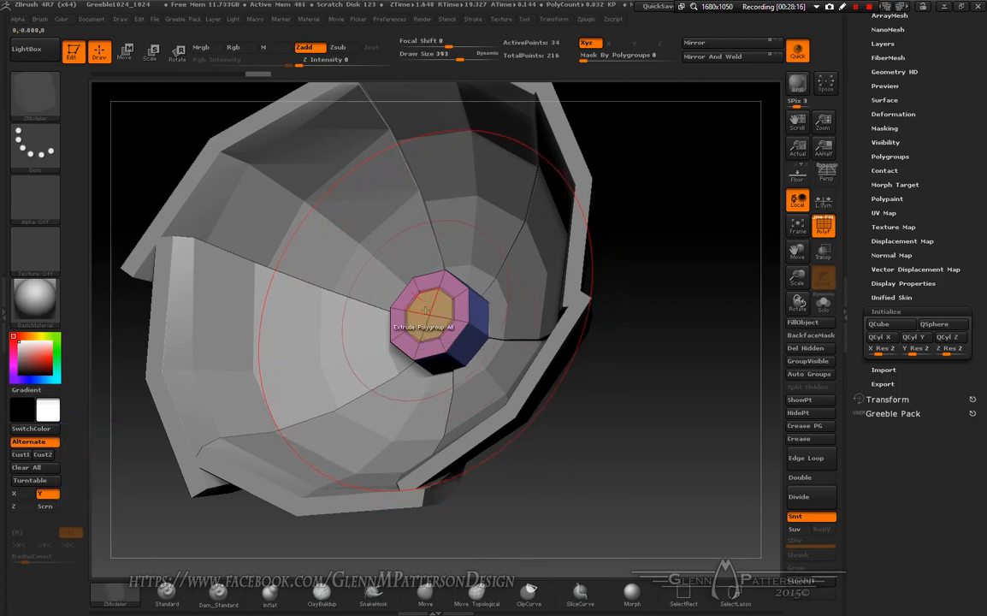
drag(430, 328, 434, 315)
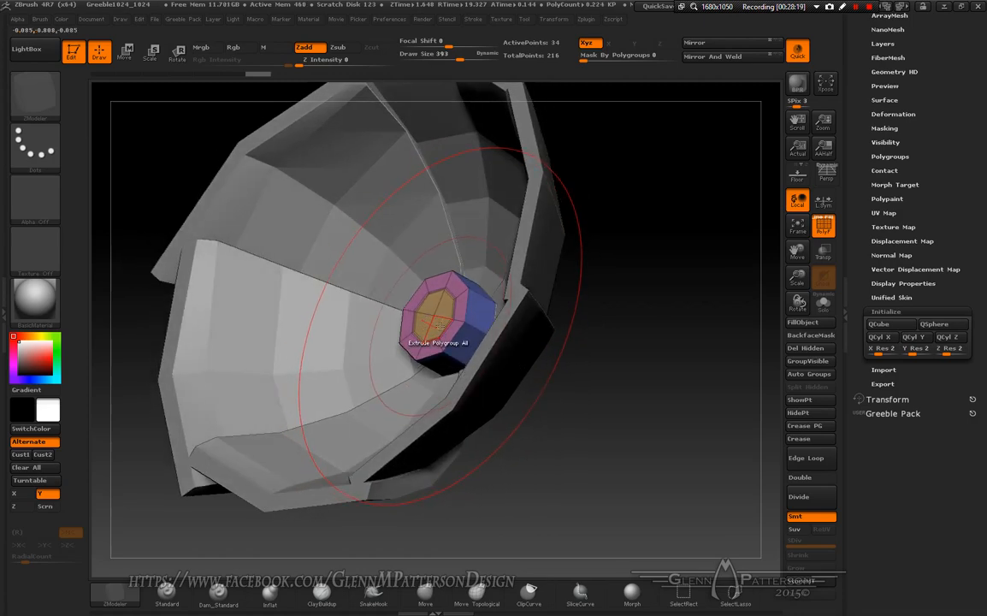
Step: Extrude the hub's centre polygroup inside the dish into a short stub, extending a long thin rod from its inset end face
drag(438, 323, 387, 300)
click(404, 300)
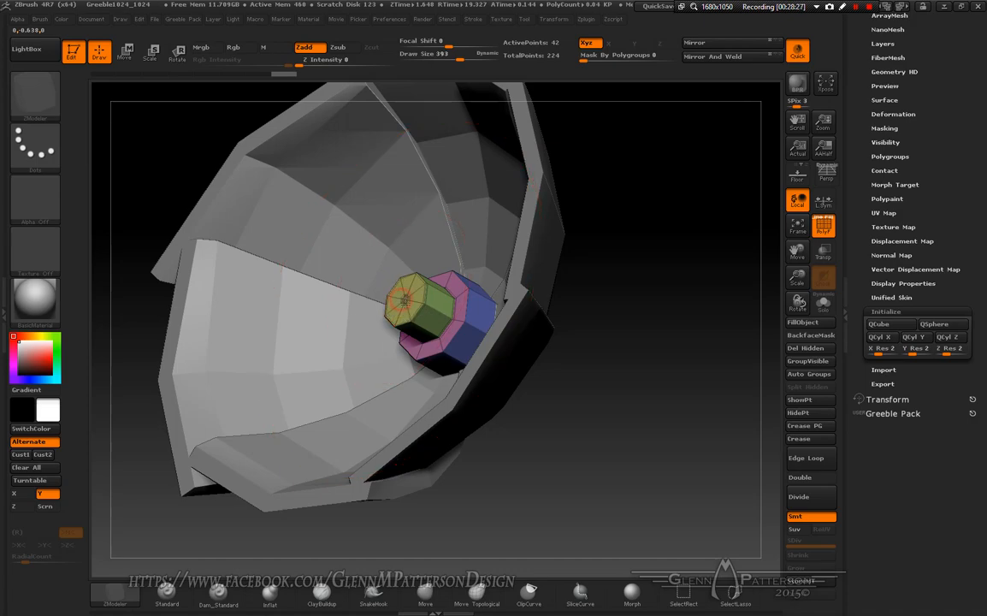
drag(410, 302, 174, 196)
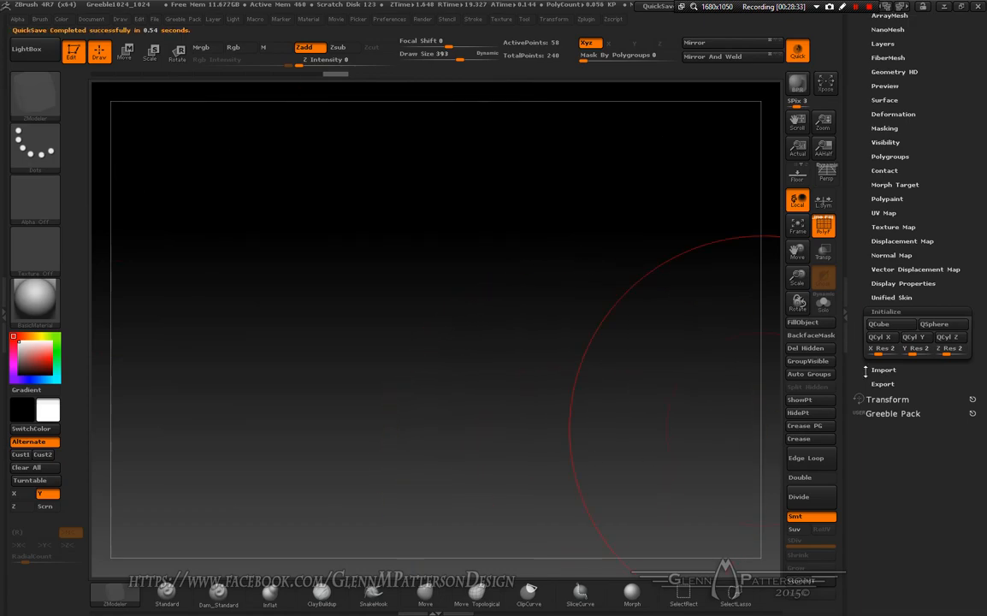
click(826, 308)
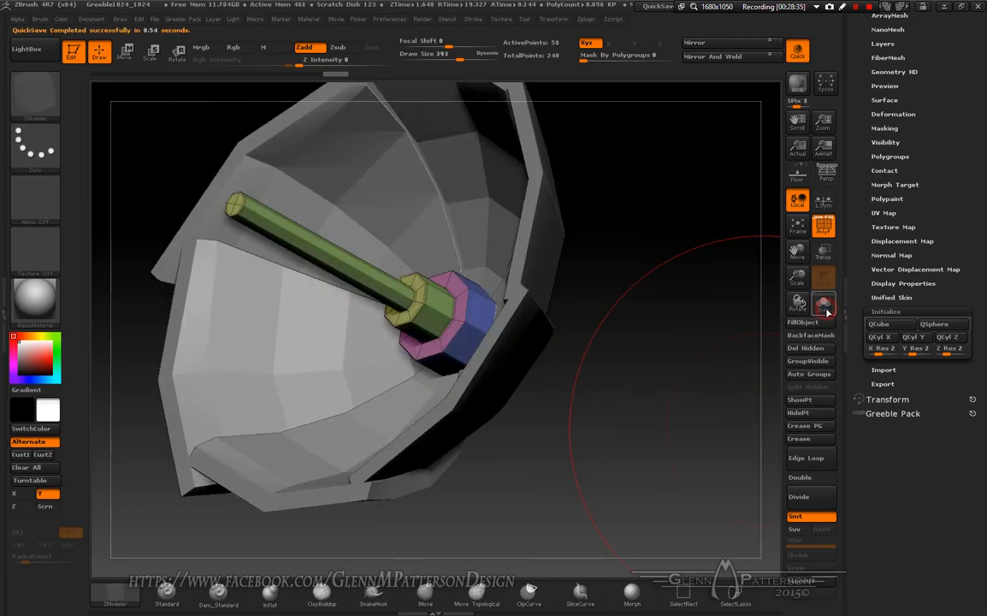
Step: Insert mirrored edge loops on either side of the centre line of the hub's rear face, with X symmetry on
drag(627, 437, 543, 401)
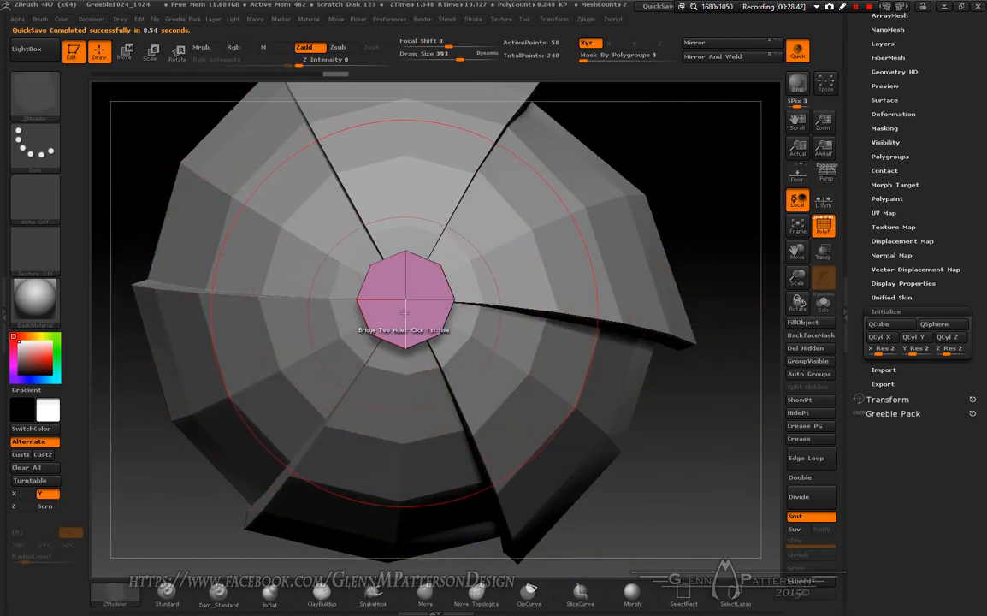
key(space)
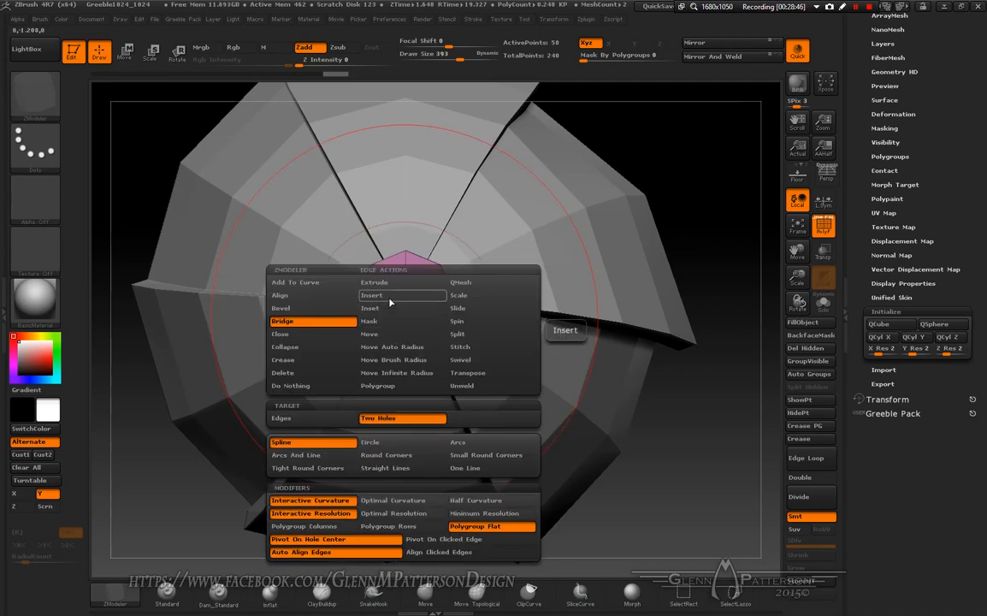
click(389, 298)
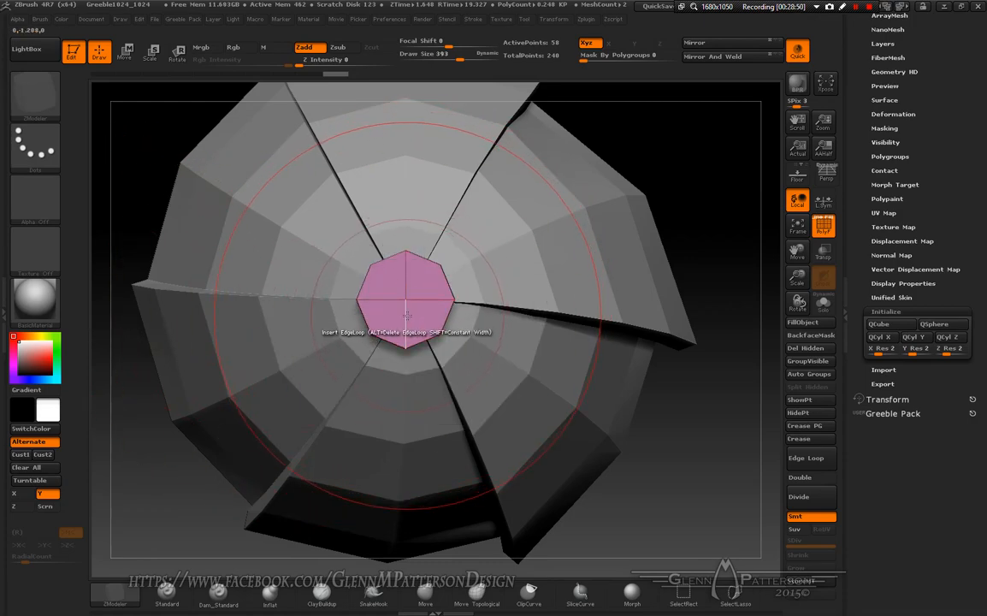
key(x)
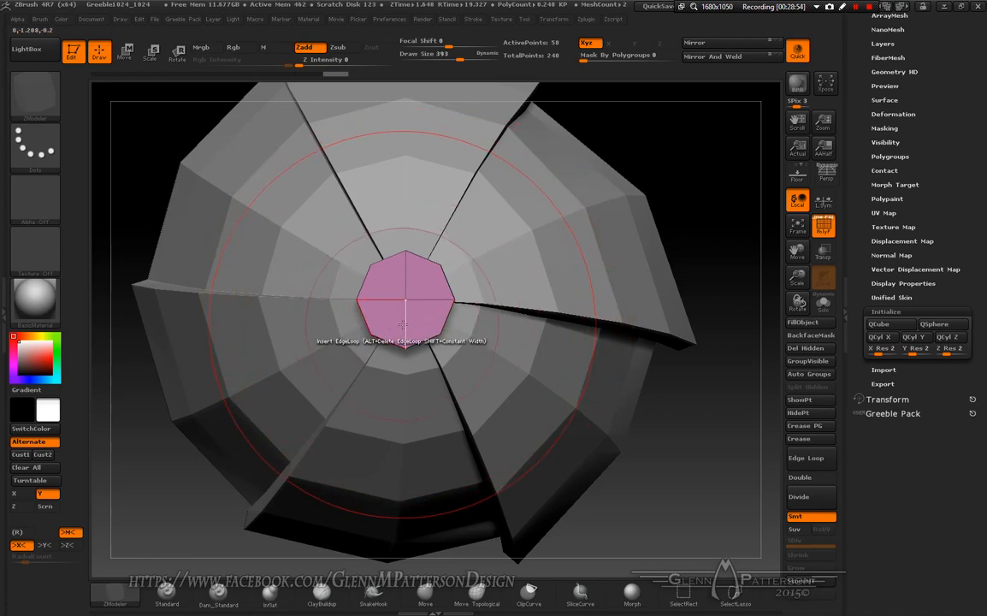
drag(405, 324, 422, 299)
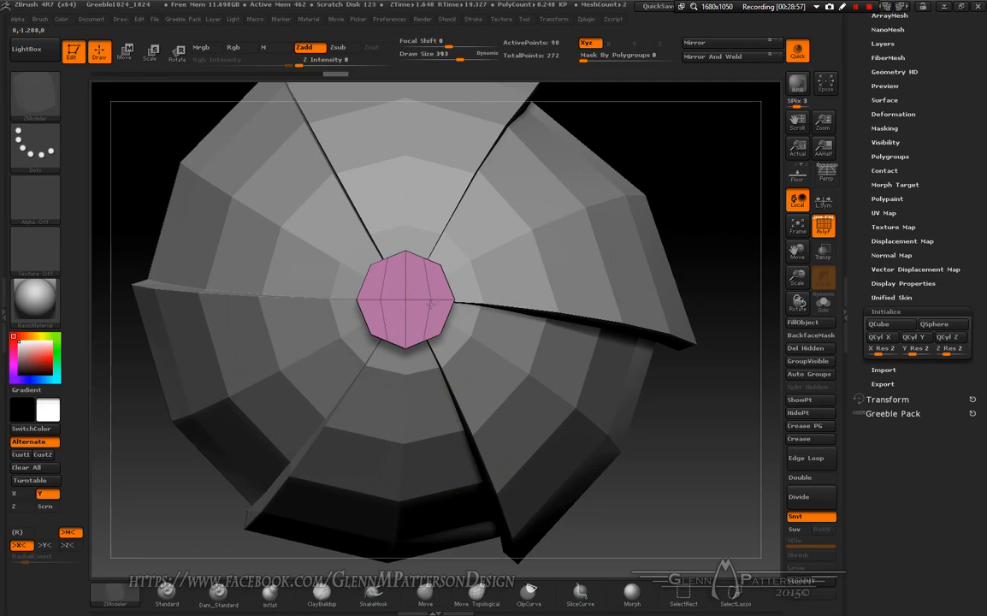
Step: Extrude the outer sections of the hub's rear face into two long parallel prongs behind the dish
right_drag(435, 311, 407, 332)
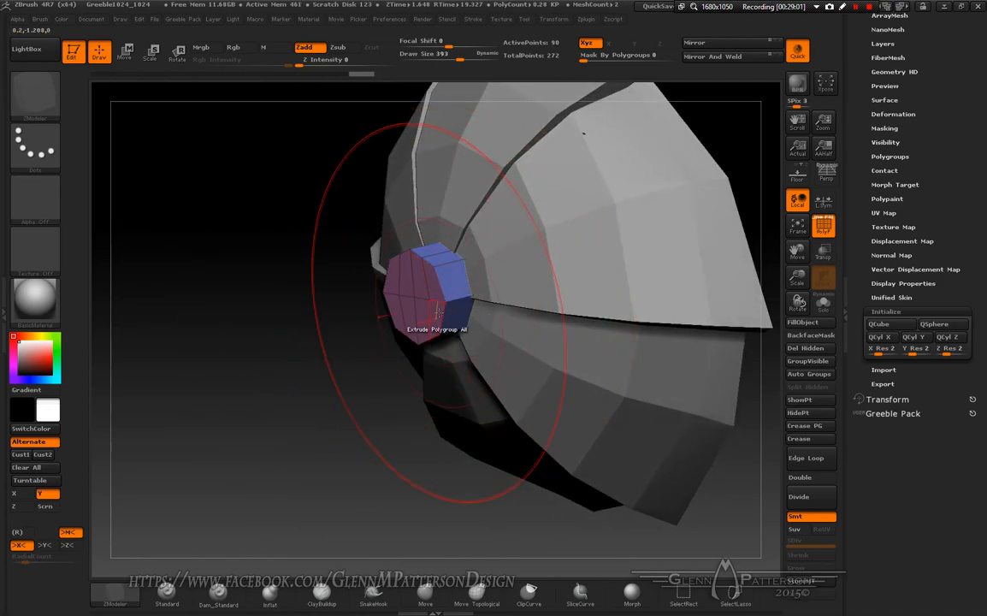
mouse_move(438, 311)
mouse_down()
mouse_move(410, 329)
mouse_move(95, 436)
mouse_move(128, 423)
mouse_up()
key(alt)
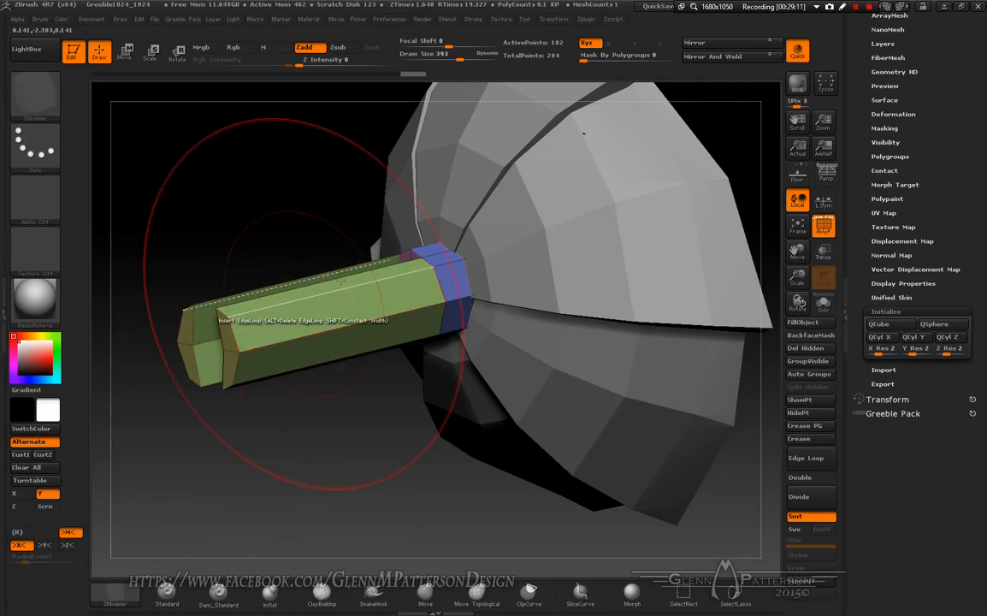
drag(385, 465, 336, 436)
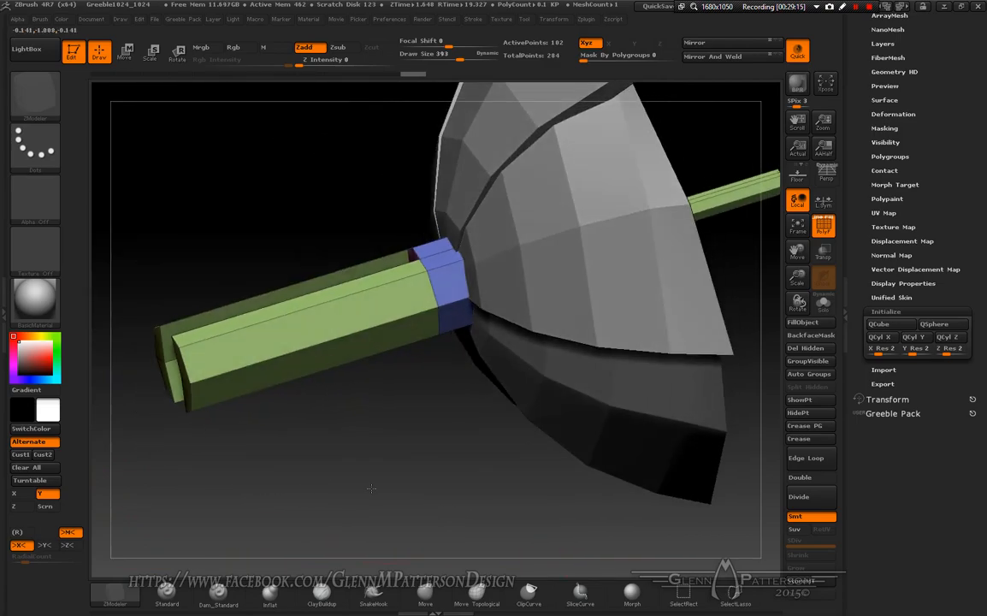
Step: Merge the PM3D_Sphere3D_2 dish subtool down with the PolyMesh3D1 hub subtool below it
click(969, 100)
click(884, 307)
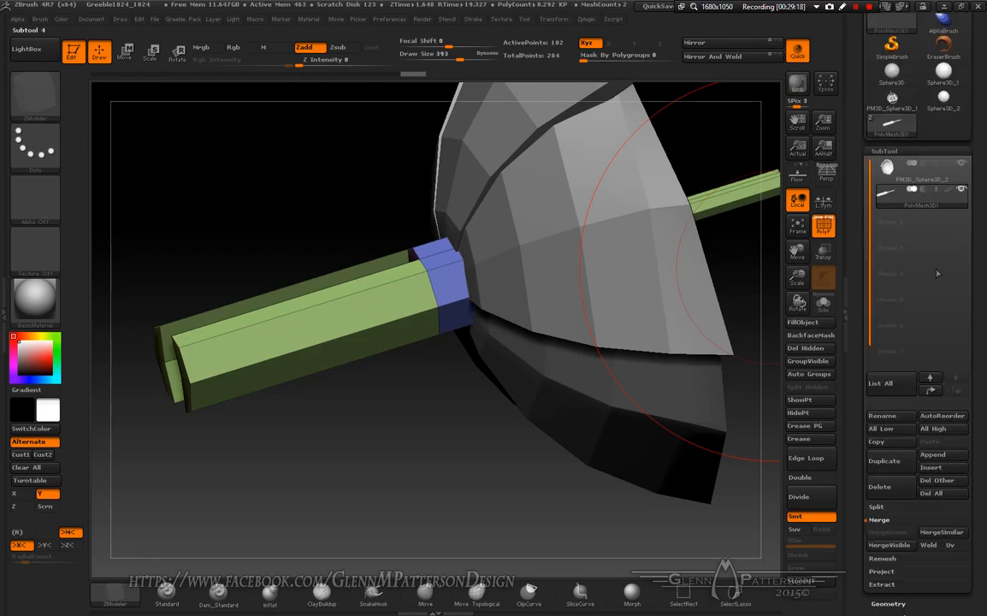
click(945, 180)
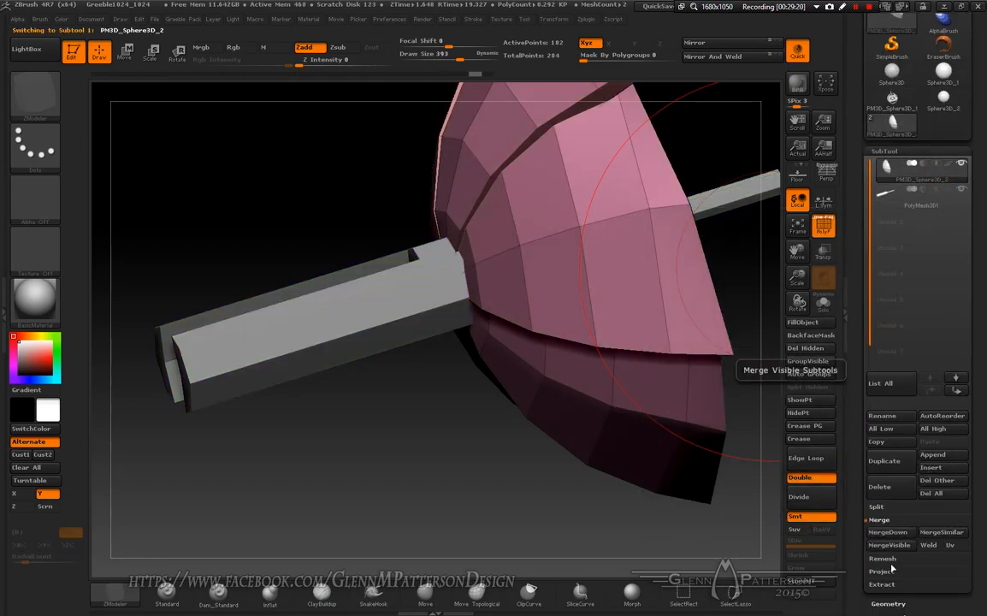
click(889, 533)
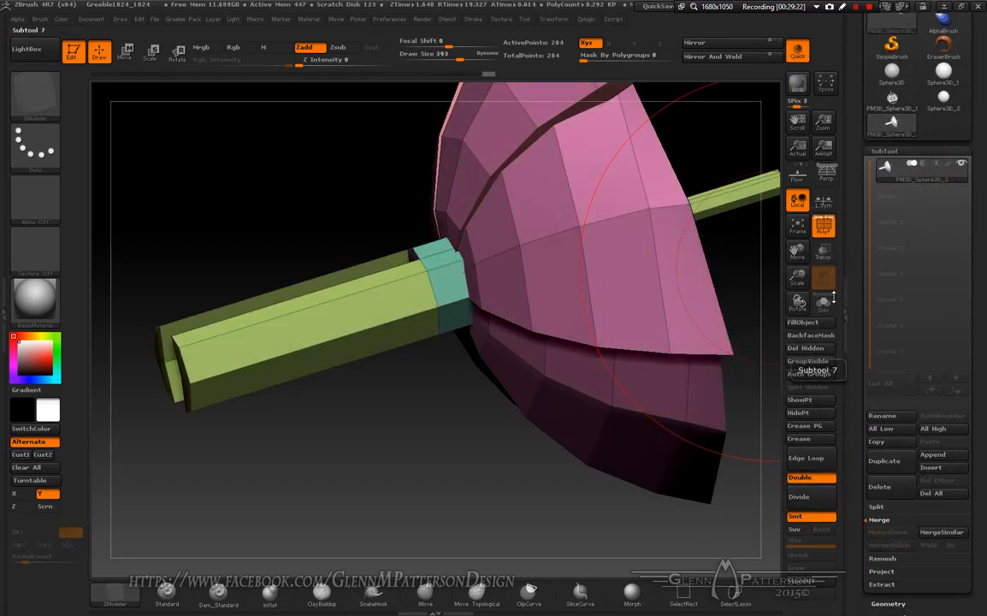
click(799, 228)
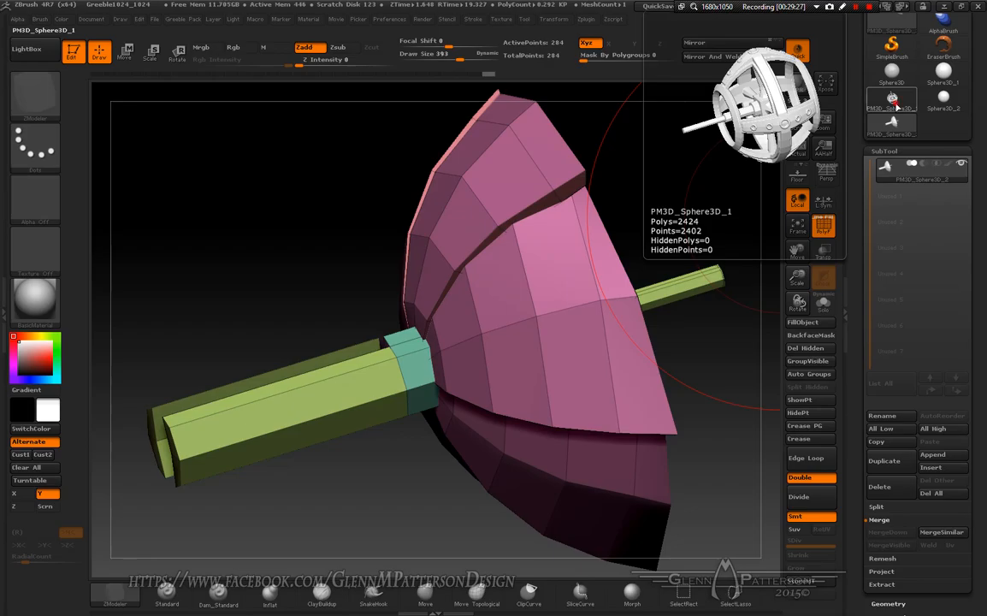
Step: Switch to the PM3D_Sphere3D_1 cage model and append the PM3D_Sphere3D_2 dish to it as a subtool
click(892, 103)
drag(303, 448, 307, 506)
drag(202, 336, 233, 309)
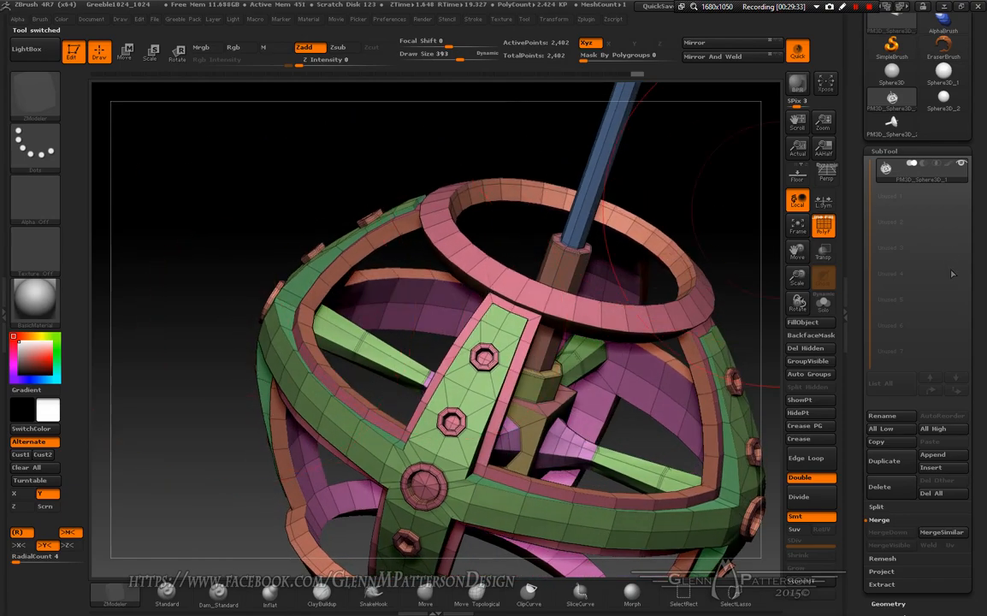
click(928, 455)
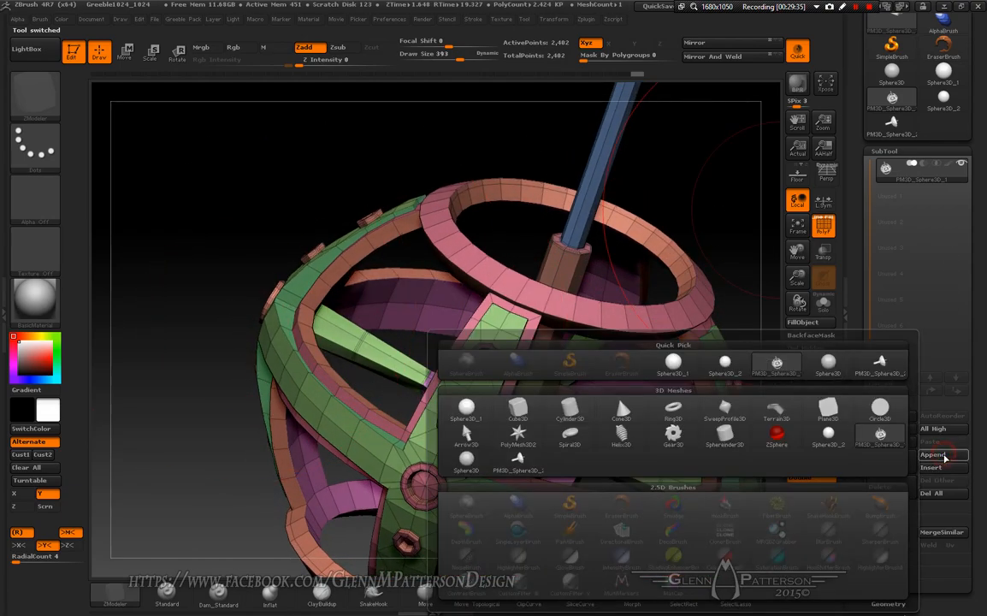
mouse_move(881, 367)
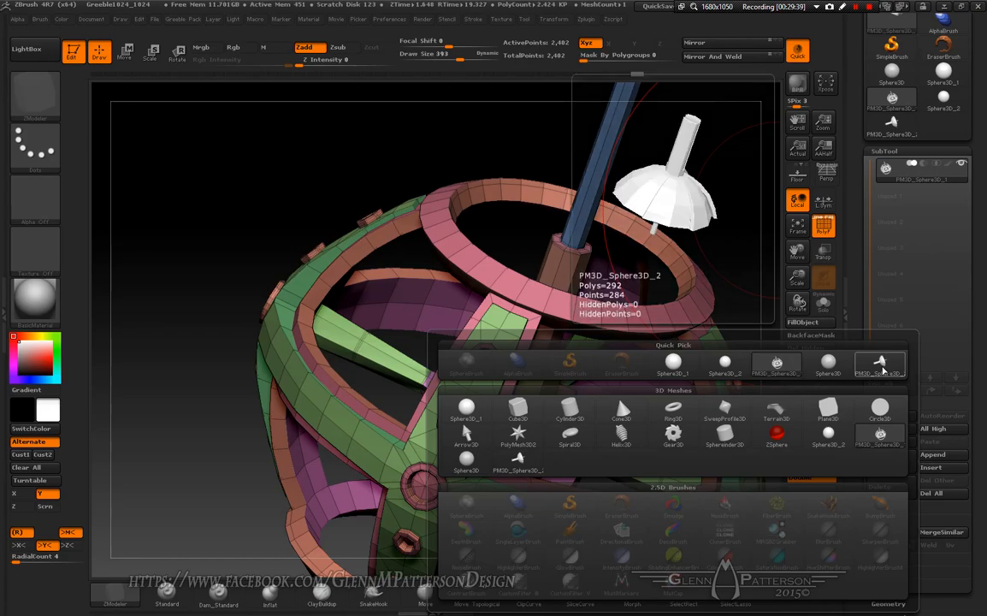
click(882, 366)
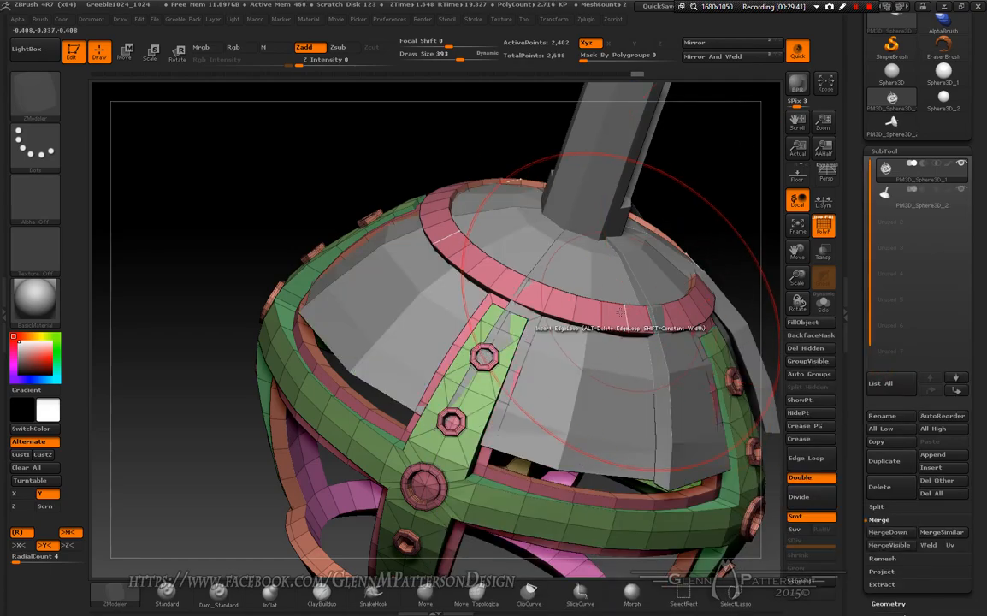
Step: Isolate the appended dish subtool and lay a transpose line along its prong axis
click(957, 205)
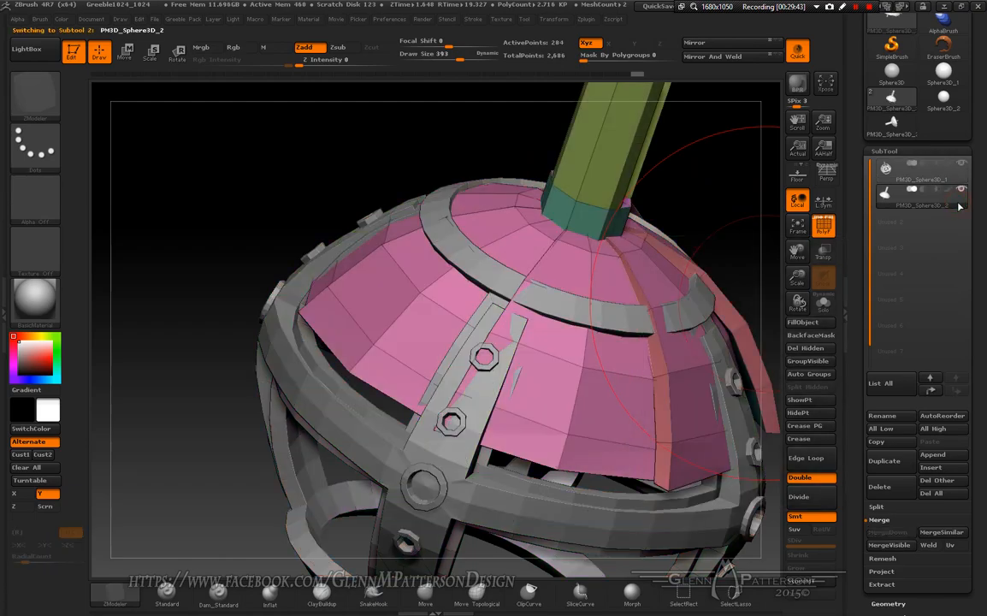
mouse_move(797, 277)
mouse_down()
mouse_move(630, 251)
mouse_move(637, 282)
mouse_move(623, 355)
mouse_move(768, 340)
mouse_up()
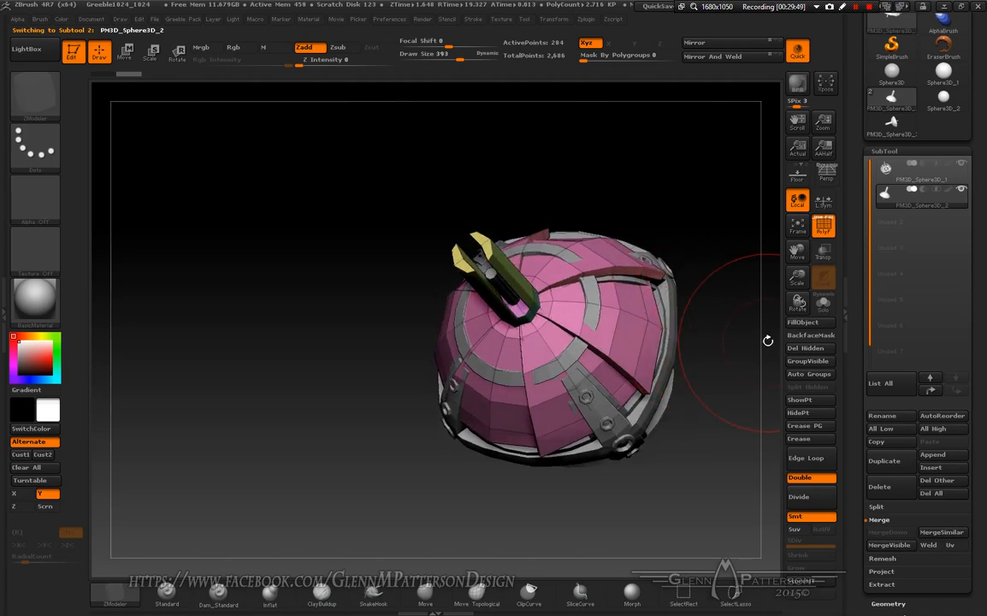
click(823, 302)
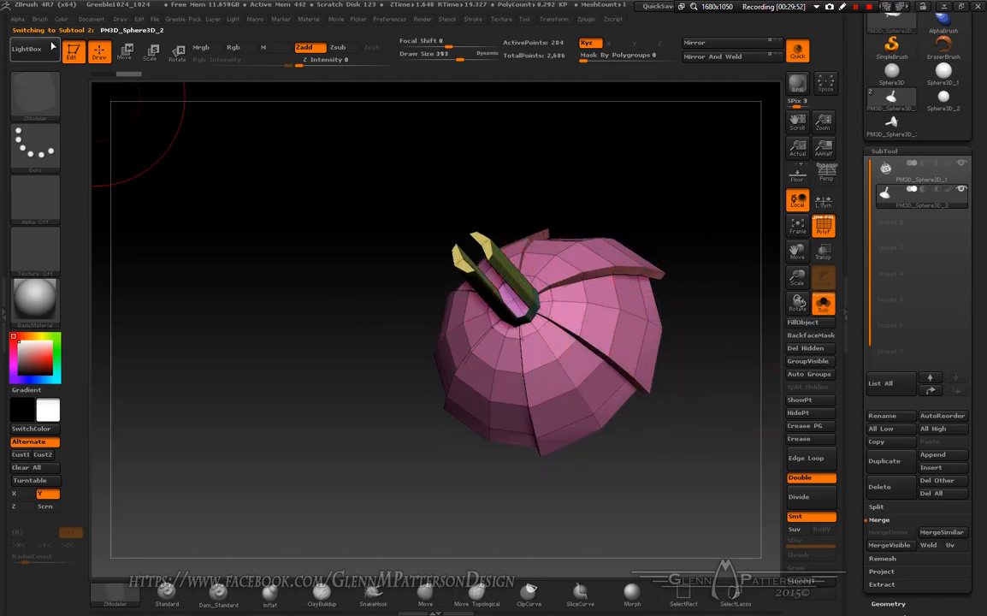
click(128, 54)
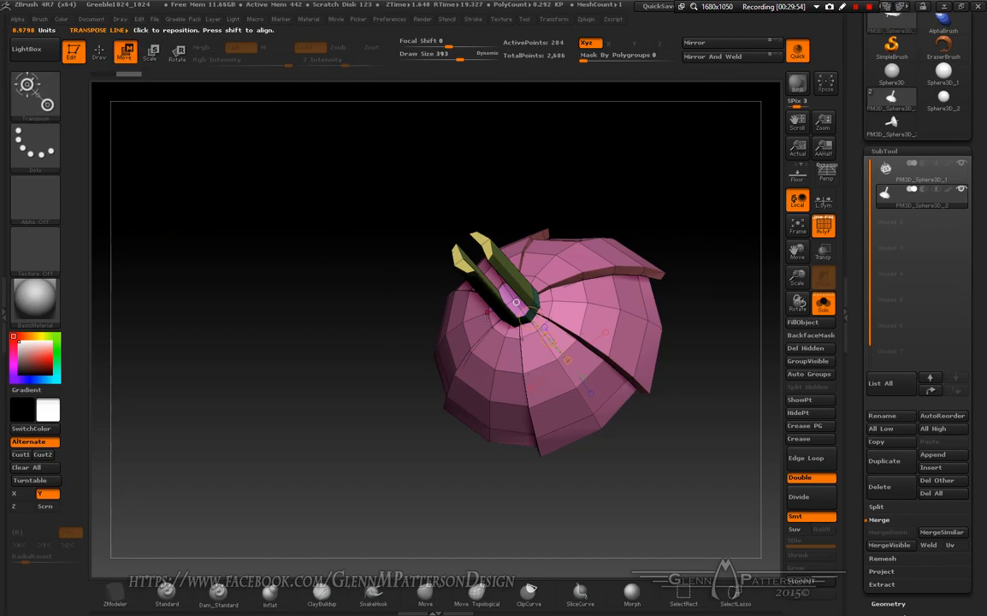
mouse_move(350, 475)
mouse_down()
mouse_move(383, 492)
mouse_move(413, 316)
mouse_up()
drag(648, 427, 517, 333)
mouse_move(683, 314)
mouse_down()
mouse_move(701, 310)
mouse_move(685, 299)
mouse_up()
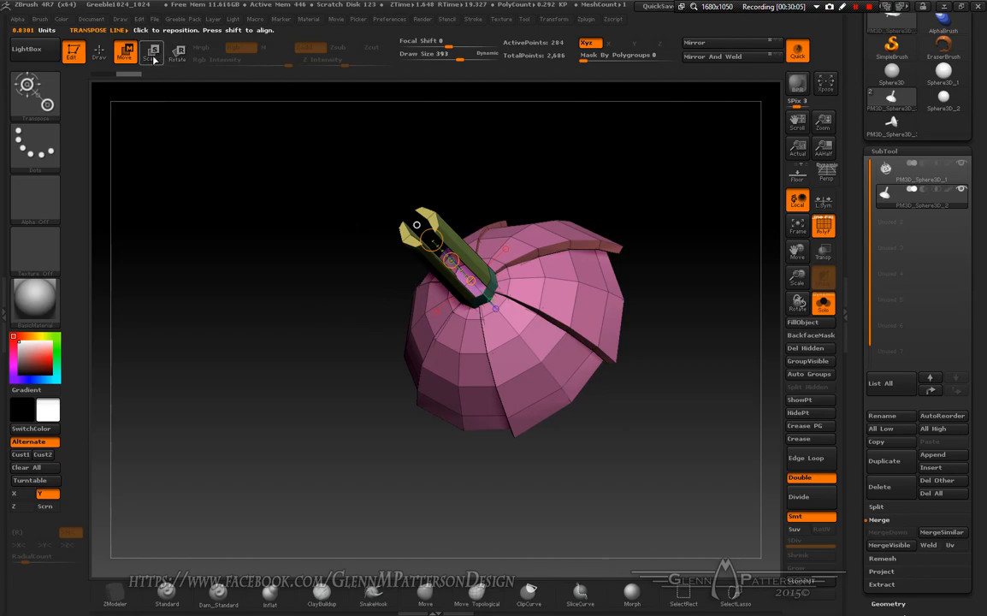
Step: Show the whole model and scale the dish down until it fits inside the cage's upper ring opening
click(823, 303)
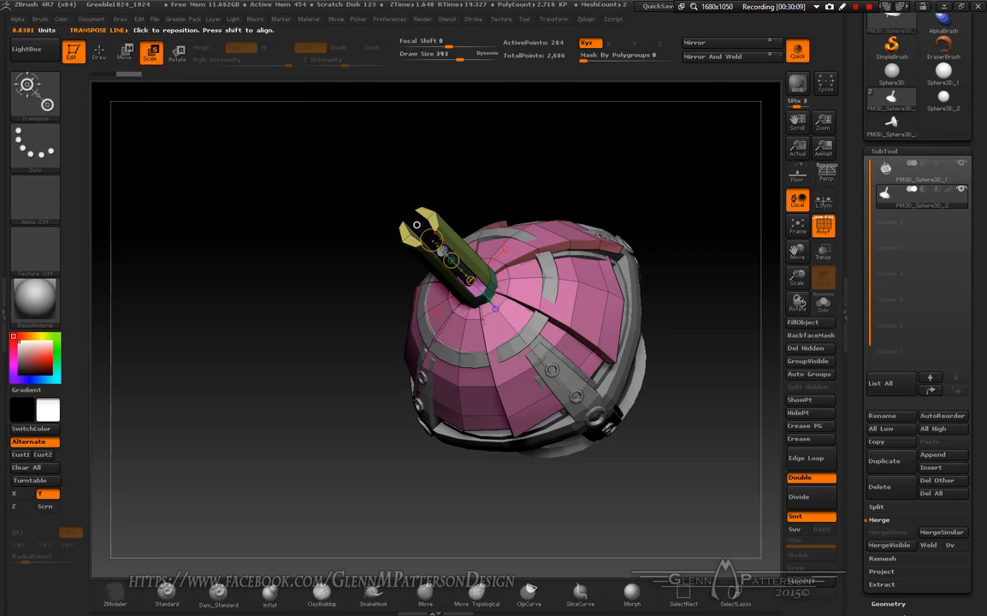
mouse_move(433, 240)
mouse_down()
mouse_move(451, 260)
mouse_move(432, 241)
mouse_up()
drag(376, 402, 433, 277)
drag(463, 188, 484, 343)
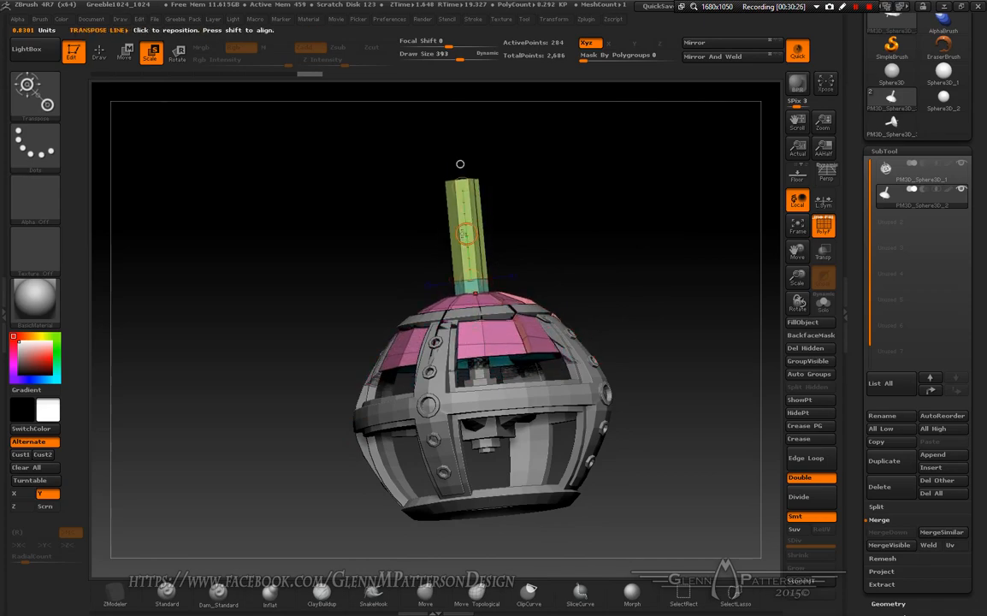
drag(462, 187, 468, 224)
drag(462, 187, 463, 194)
drag(544, 204, 564, 306)
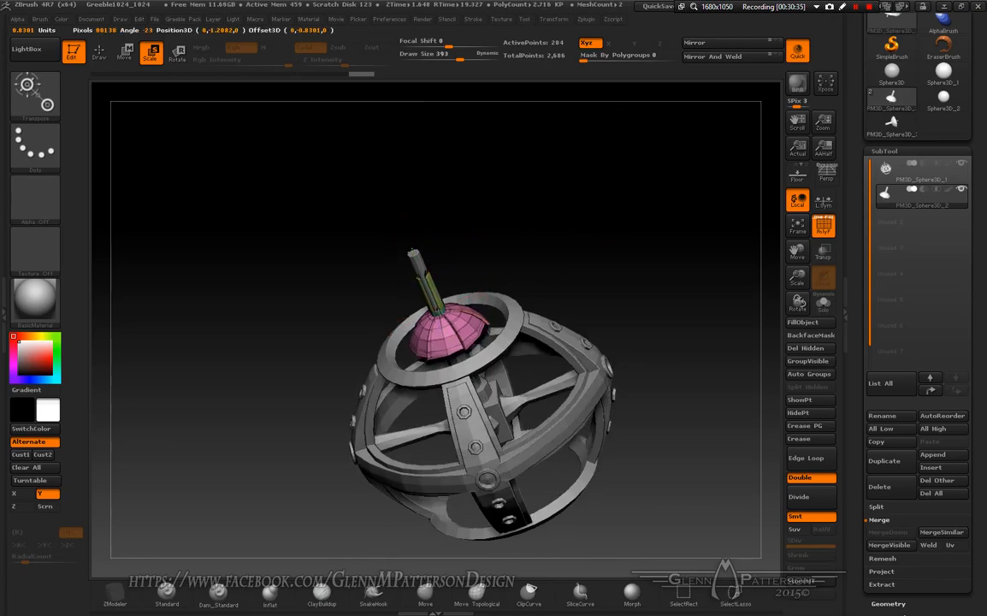
drag(599, 269, 696, 303)
drag(796, 276, 776, 345)
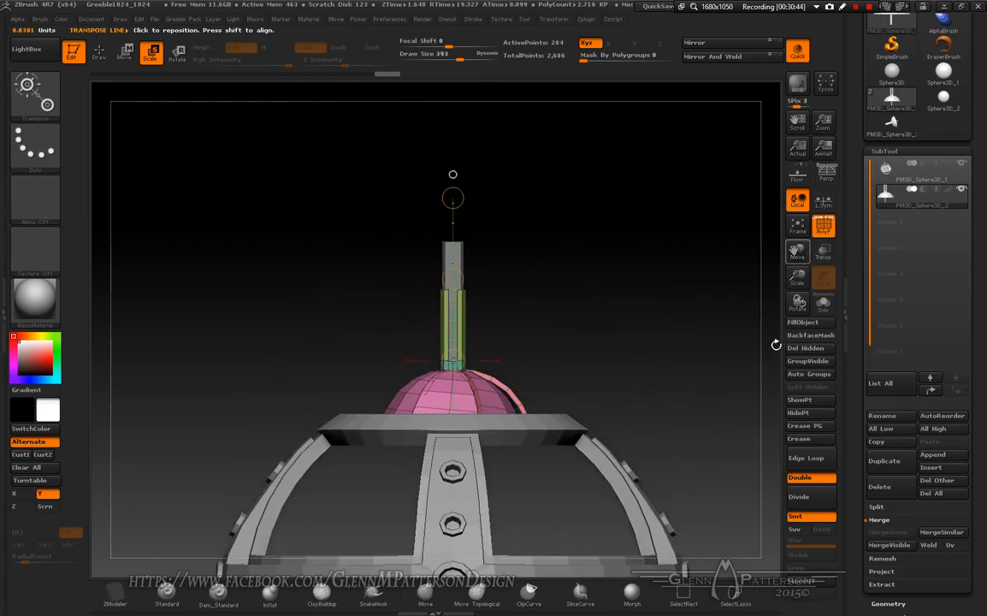
Step: Rotate the dish onto its side so its prongs lie horizontally across the cage's upright rod
drag(699, 257, 238, 63)
click(177, 55)
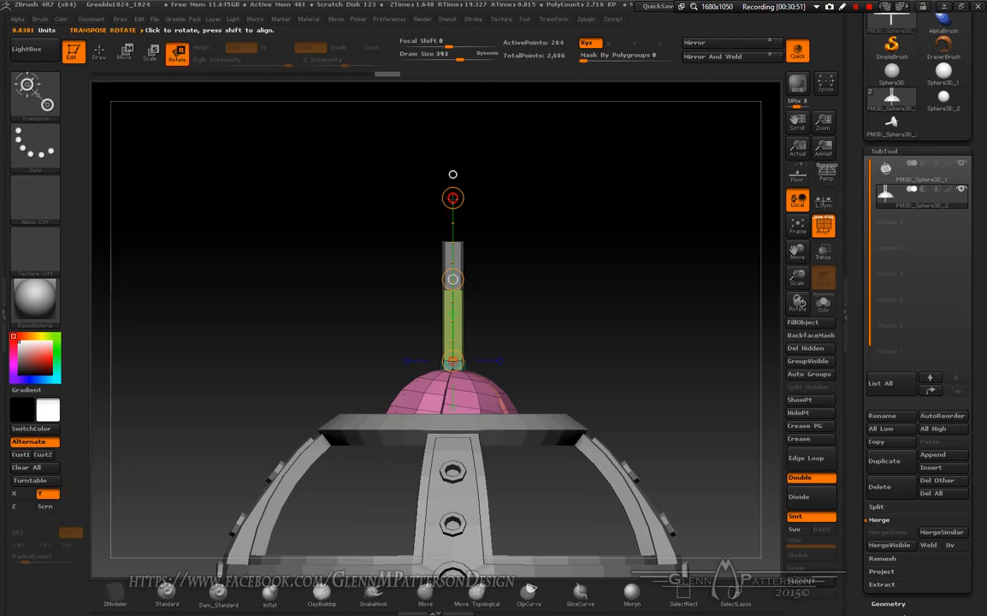
drag(453, 198, 334, 348)
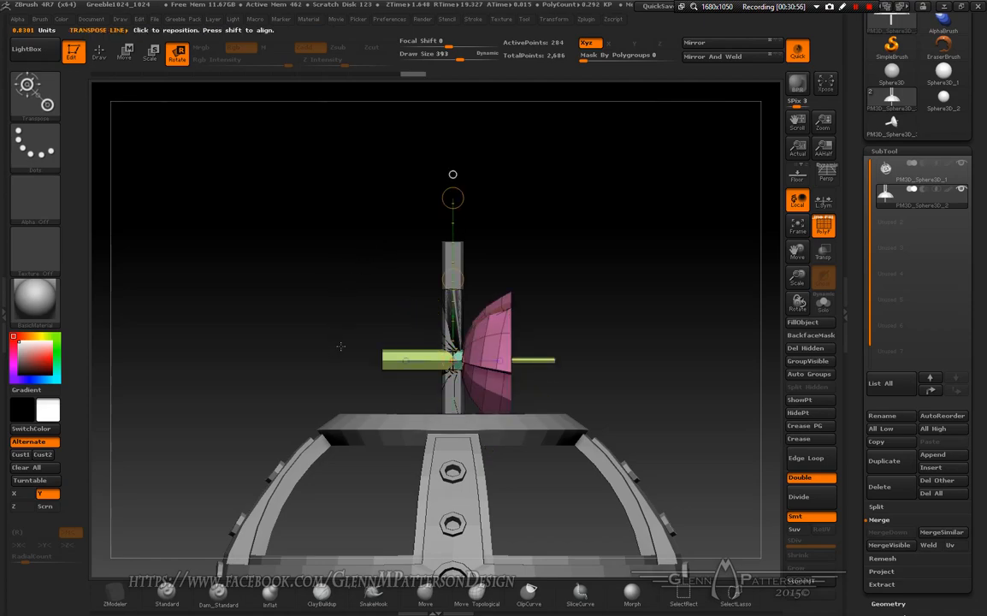
key(shift)
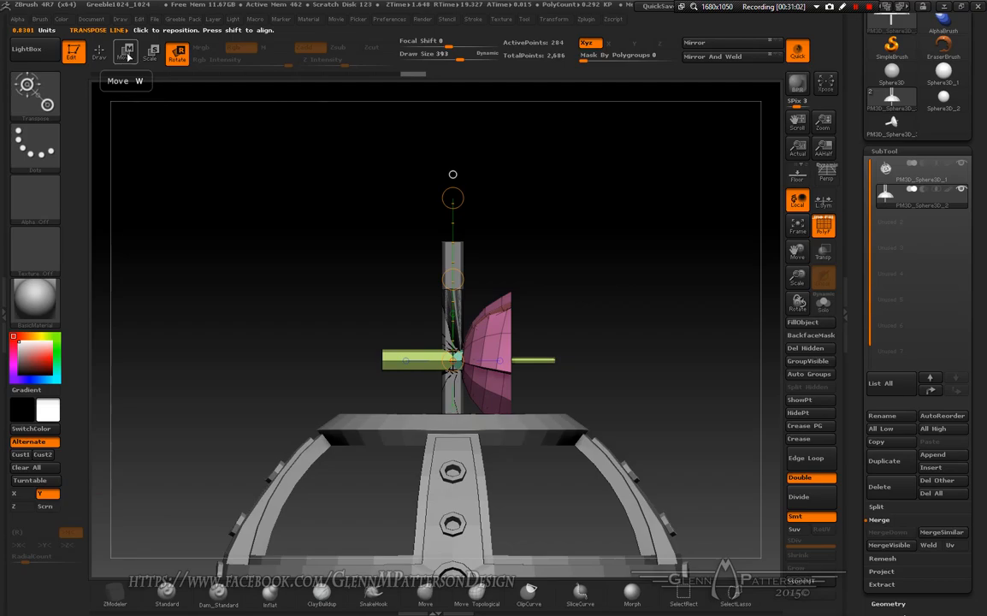
Step: Move the sideways dish up the upright rod until its prongs straddle the rod near the tip
drag(392, 247, 231, 253)
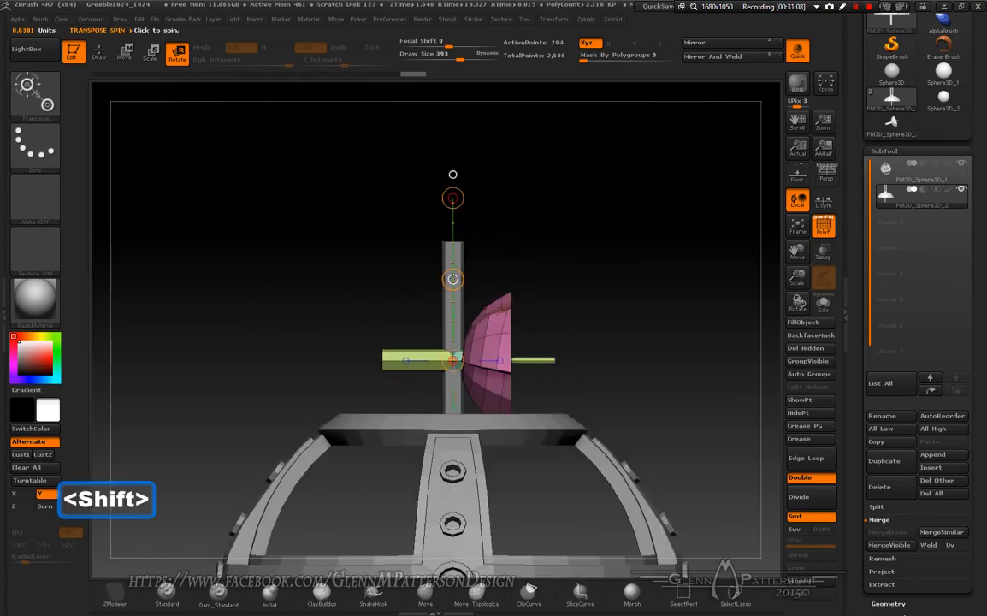
key(w)
drag(452, 279, 465, 199)
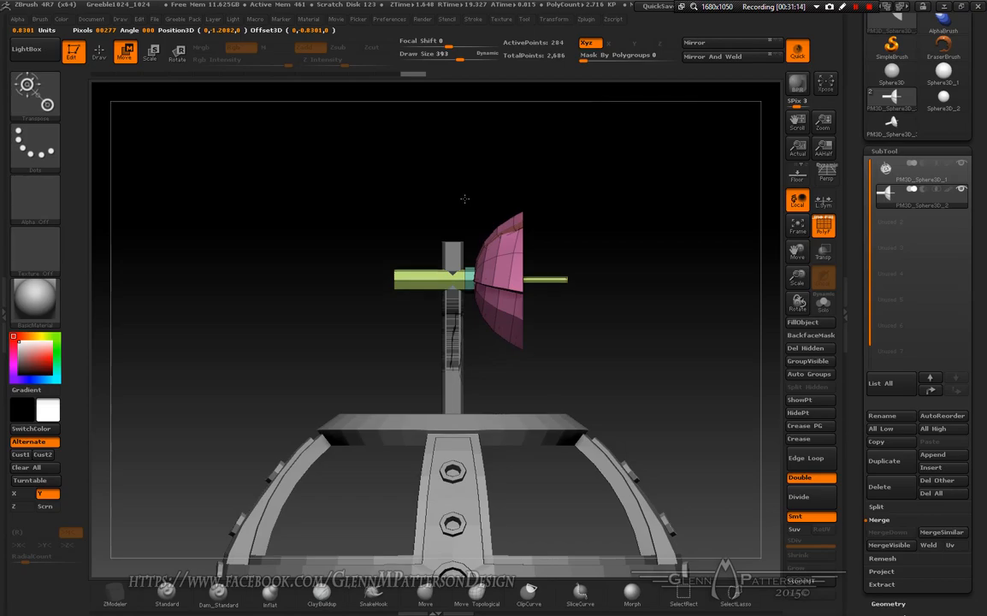
drag(580, 300, 658, 364)
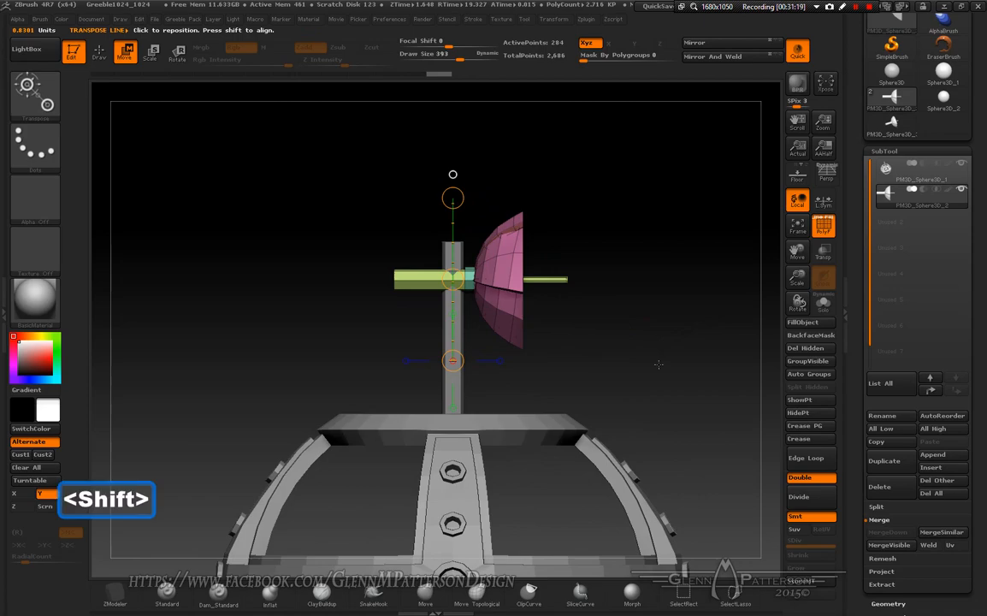
Step: Clip the ends of the dish's prongs with the ClipCurve brush so they extend only slightly past the upright rod
click(528, 594)
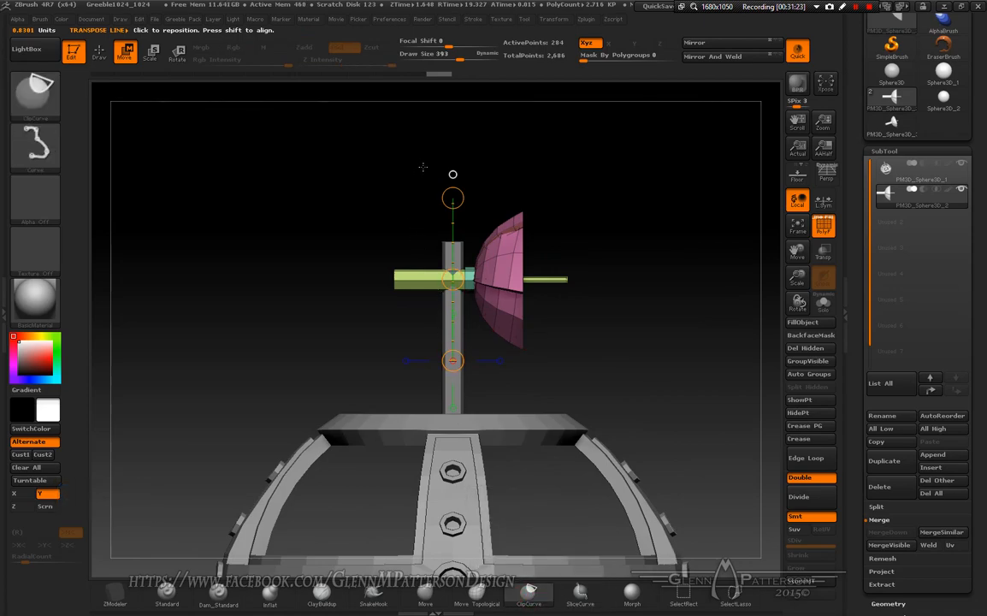
key(ctrl+shift)
ctrl+shift+drag(431, 203, 427, 232)
ctrl+shift+drag(431, 403, 384, 161)
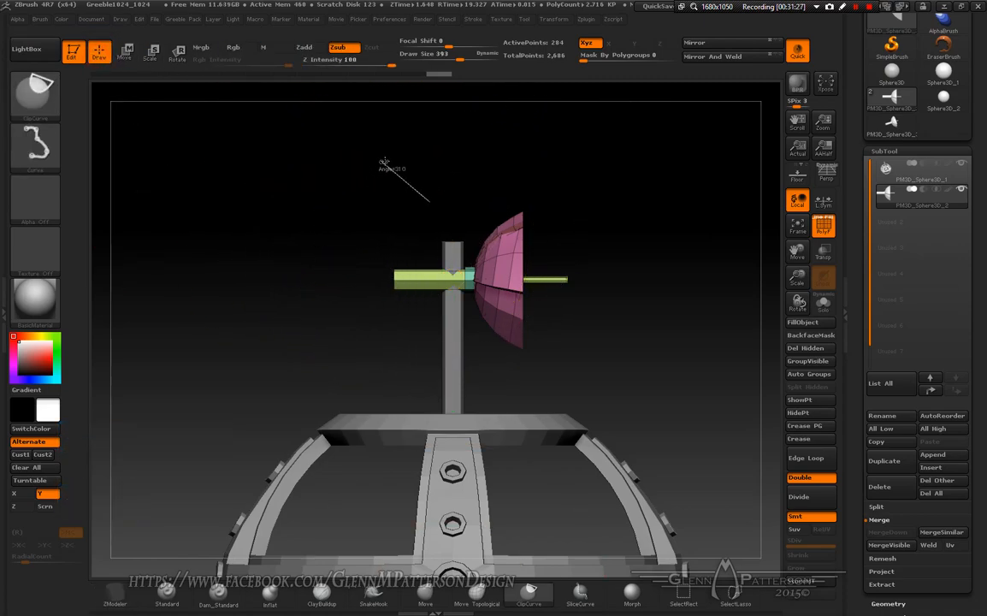
key(ctrl+shift+space)
mouse_move(433, 135)
ctrl+shift+mouse_down()
mouse_move(430, 283)
mouse_move(425, 205)
ctrl+shift+mouse_up()
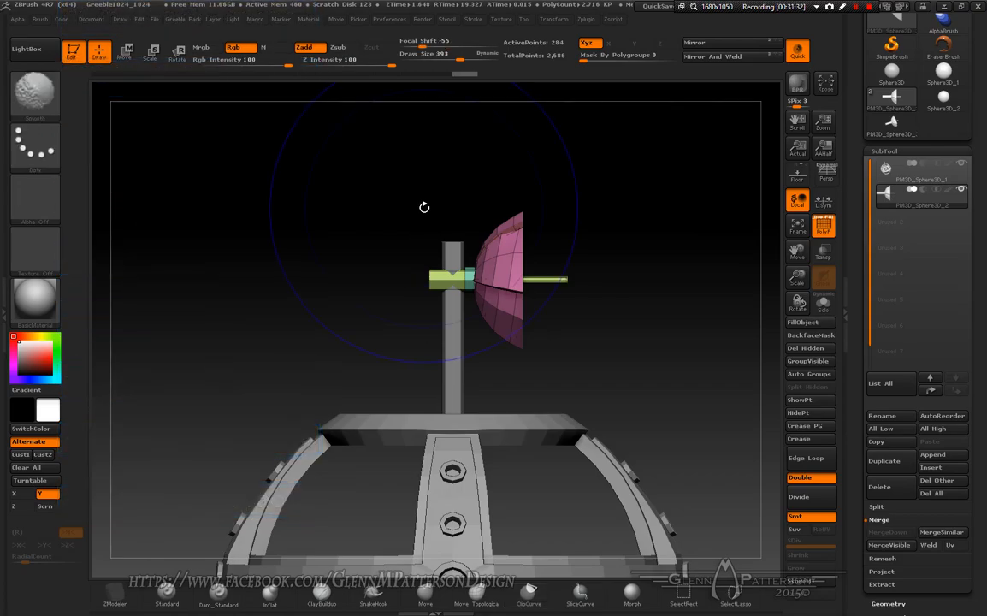
Step: Lay a transpose line along the dish's axis from its hub and rotate the dish to tilt it upward
drag(653, 351, 849, 316)
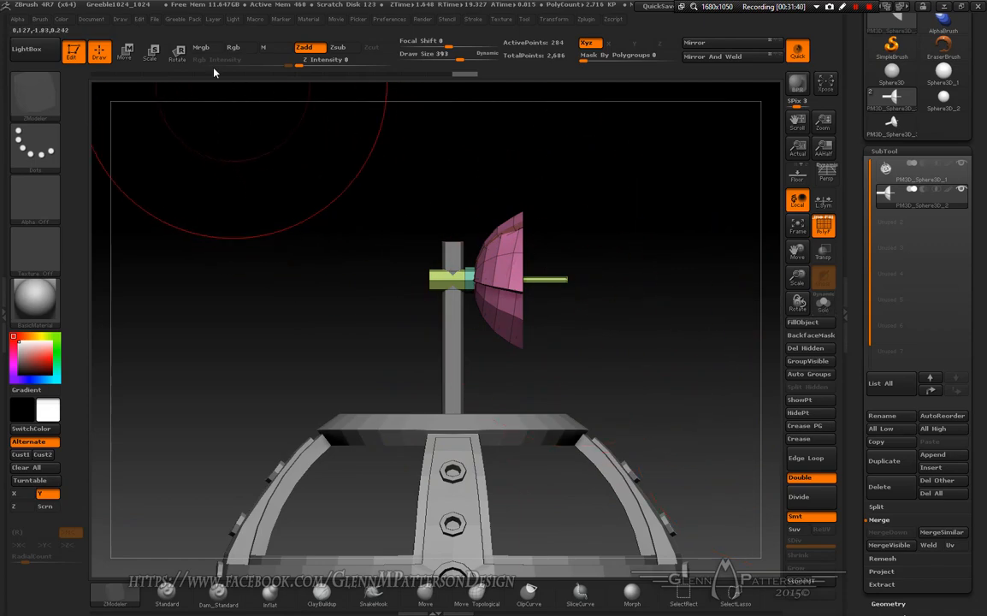
click(177, 52)
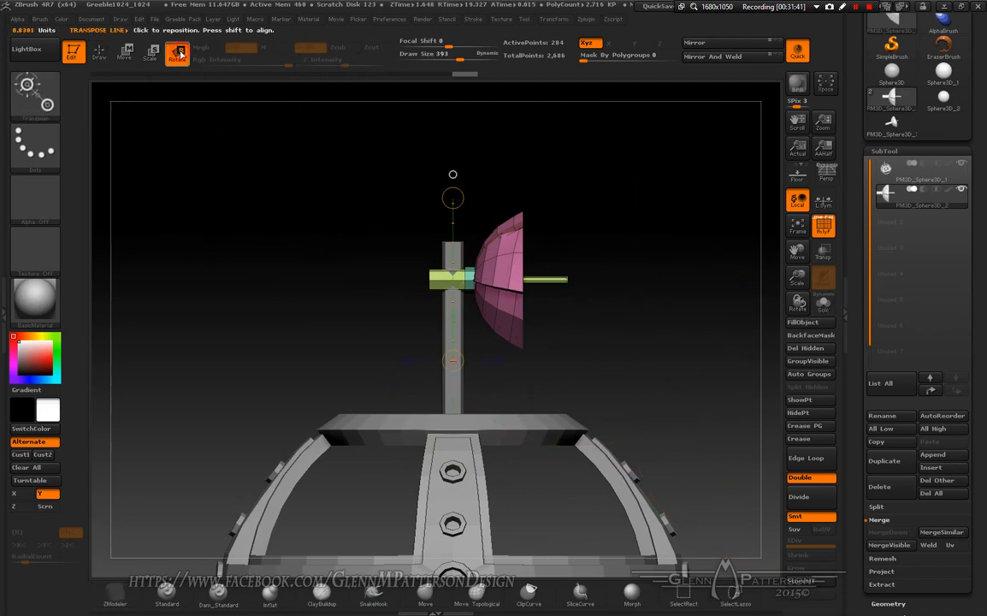
click(823, 303)
shift+drag(727, 342, 681, 356)
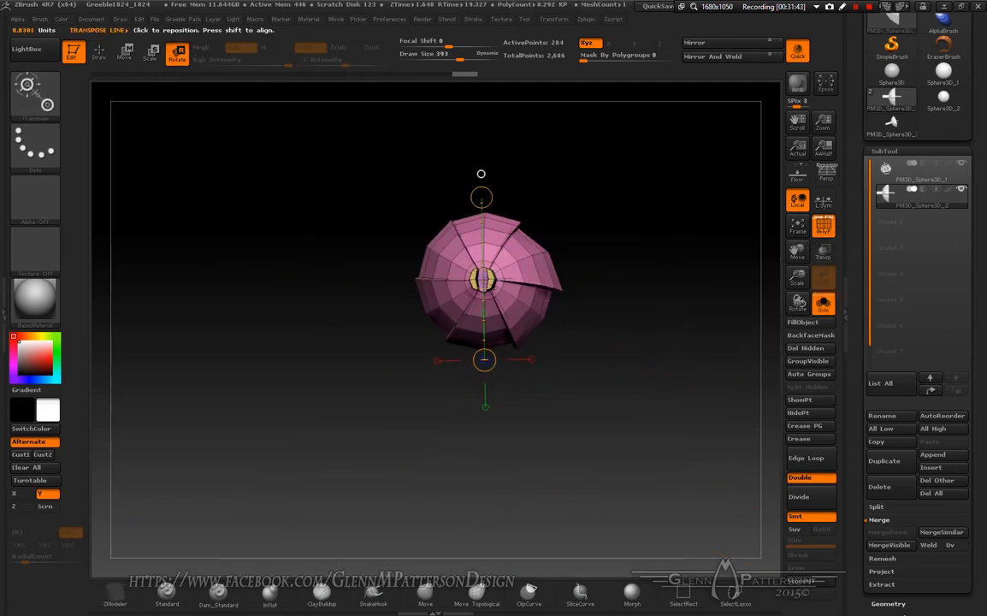
drag(554, 289, 624, 254)
shift+drag(667, 291, 643, 349)
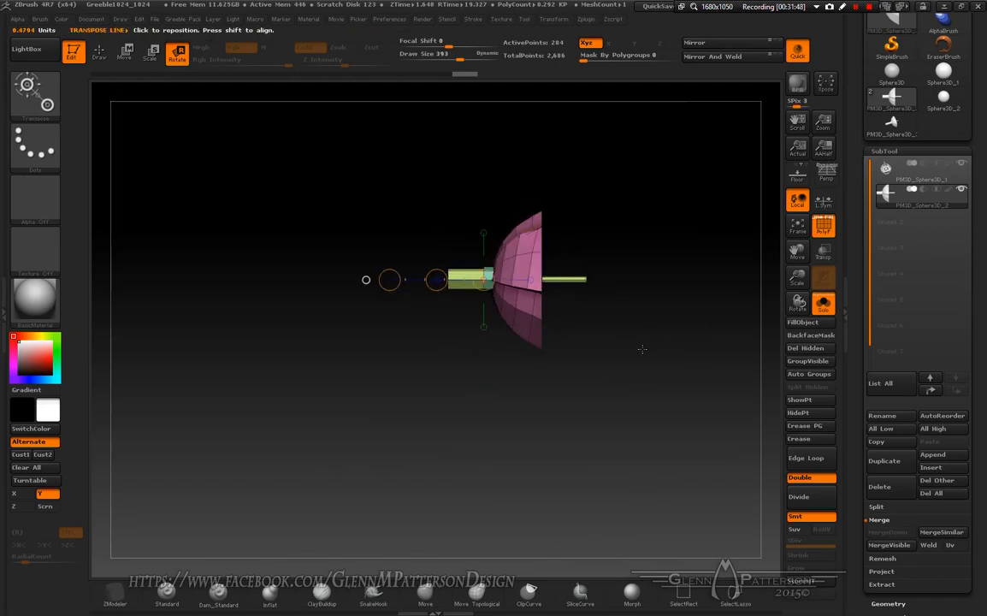
click(823, 303)
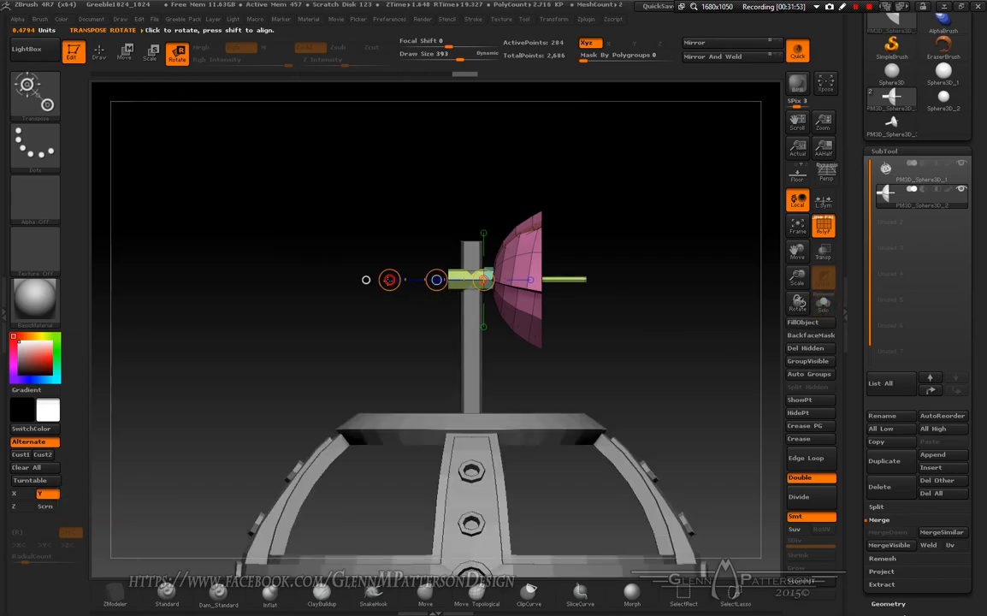
drag(389, 279, 398, 310)
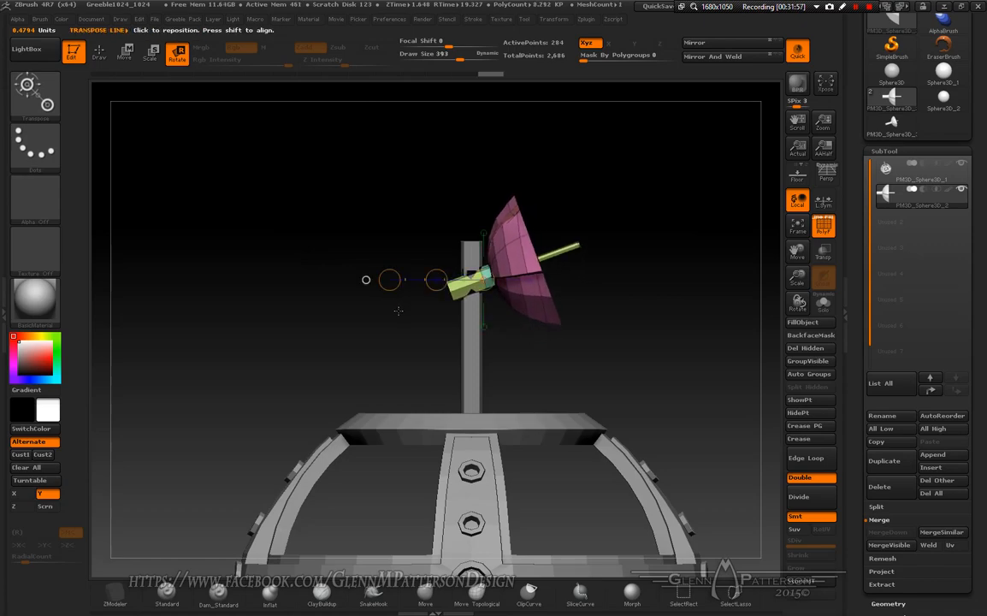
Step: Swivel the tilted dish sideways around the vertical axis through its hub
click(483, 233)
drag(484, 232, 400, 325)
drag(346, 354, 430, 366)
drag(200, 278, 213, 278)
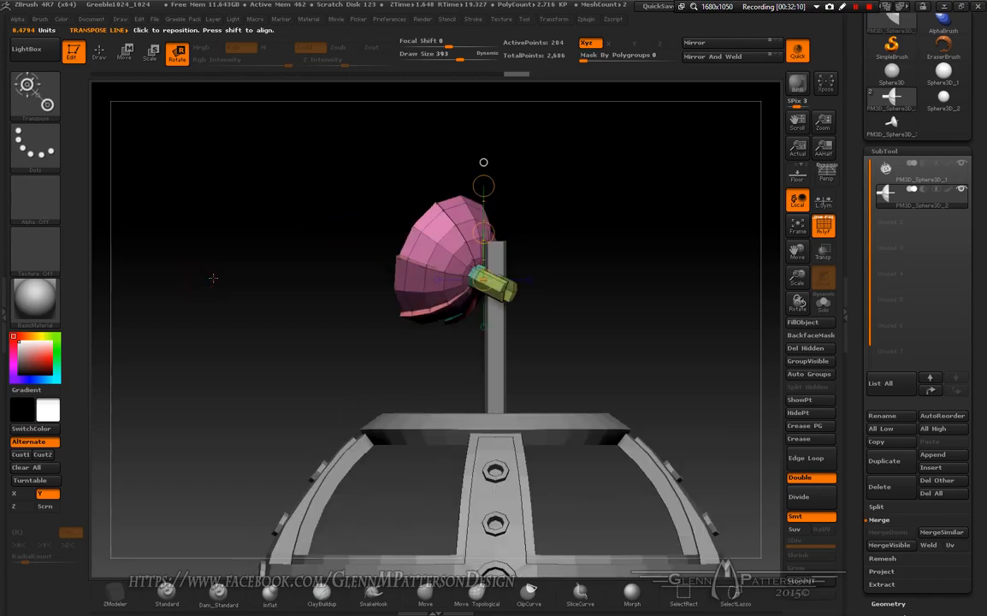
Step: Move the swivelled dish horizontally in top view so its prongs line up with the upright rod
key(shift)
drag(620, 289, 556, 393)
click(125, 52)
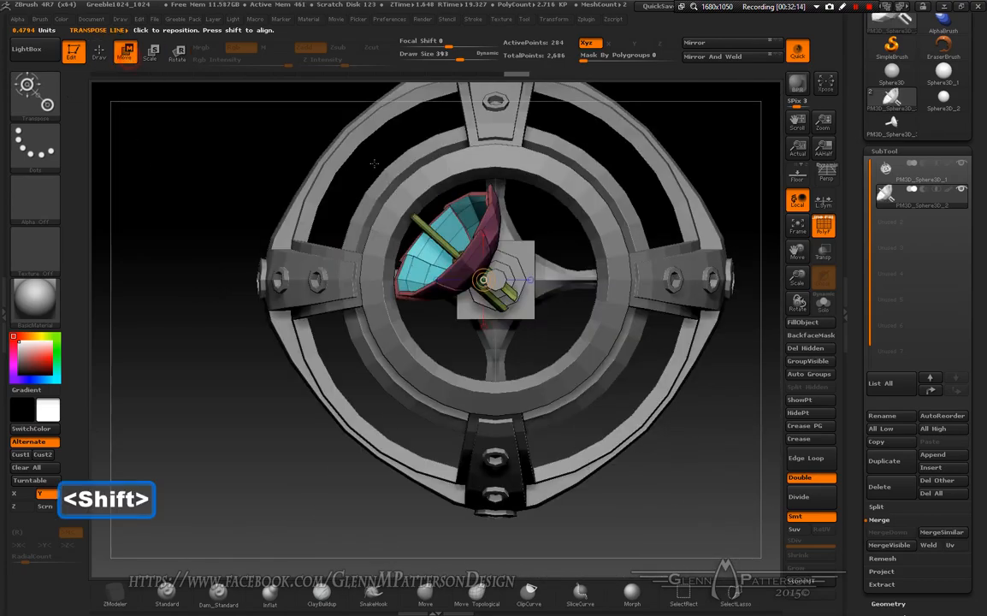
drag(530, 280, 601, 280)
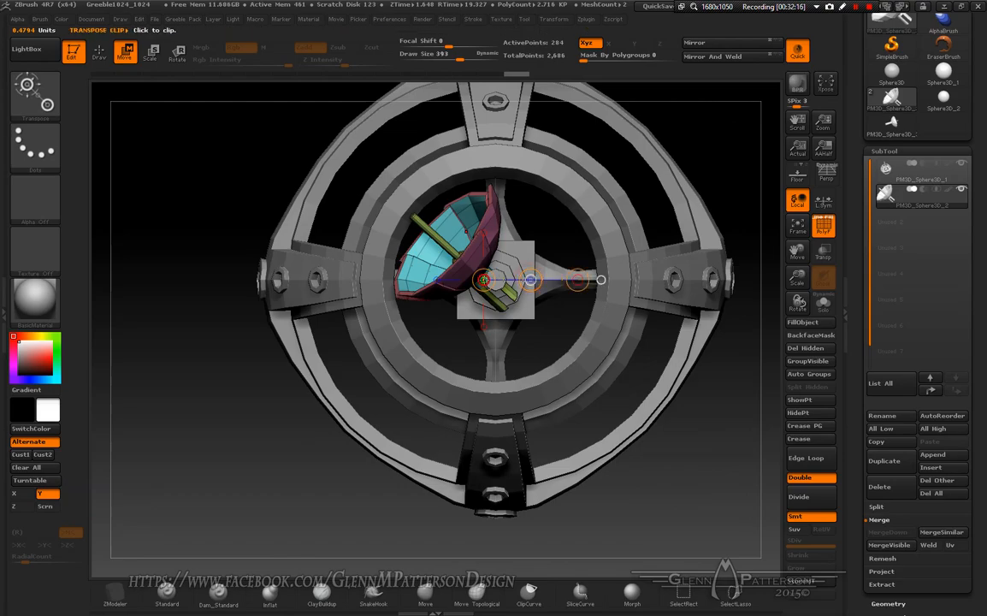
mouse_move(530, 279)
mouse_down()
mouse_move(531, 269)
mouse_move(530, 279)
mouse_up()
drag(665, 441, 609, 365)
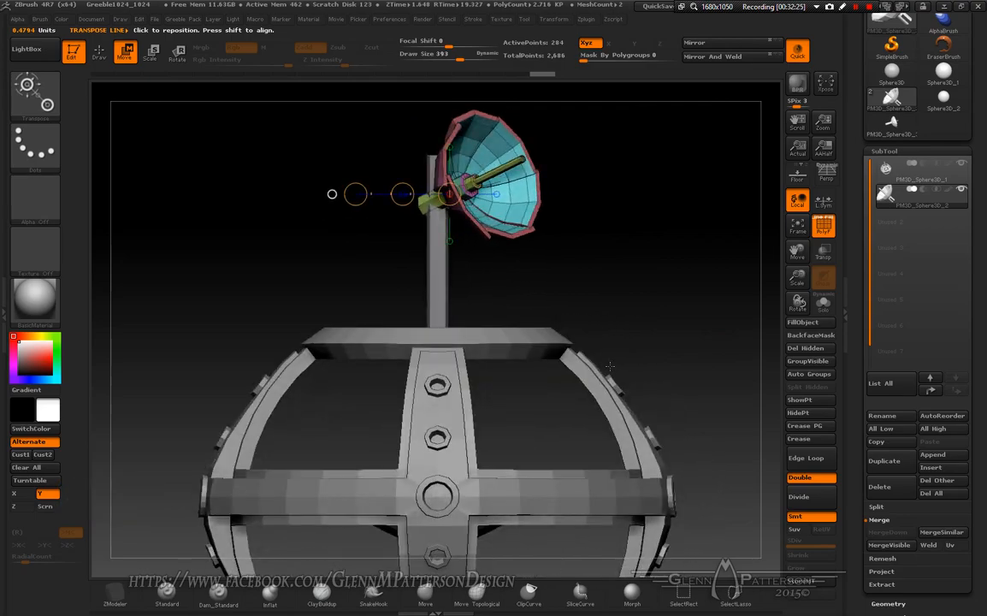
key(shift)
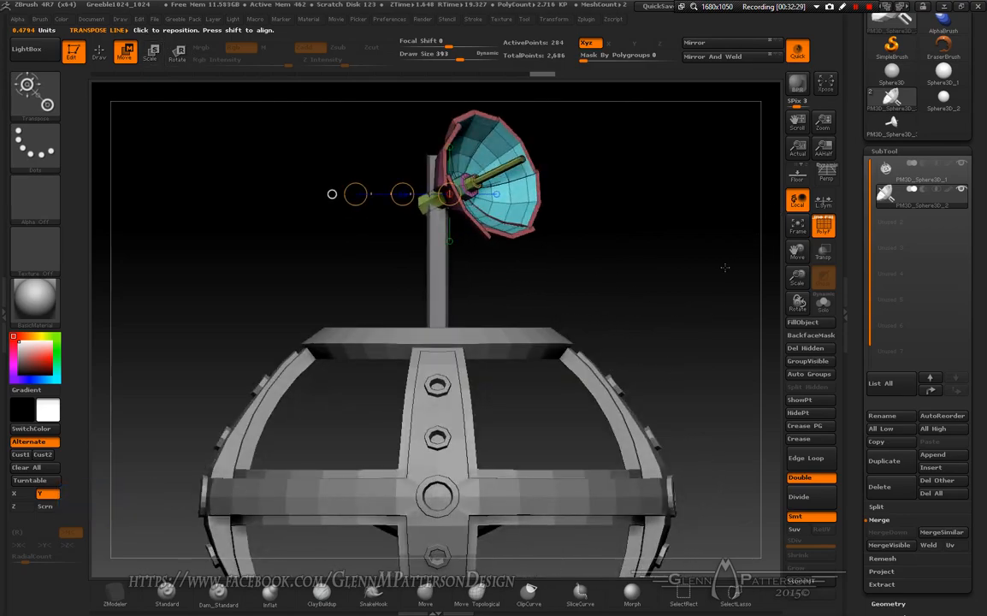
drag(703, 299, 703, 314)
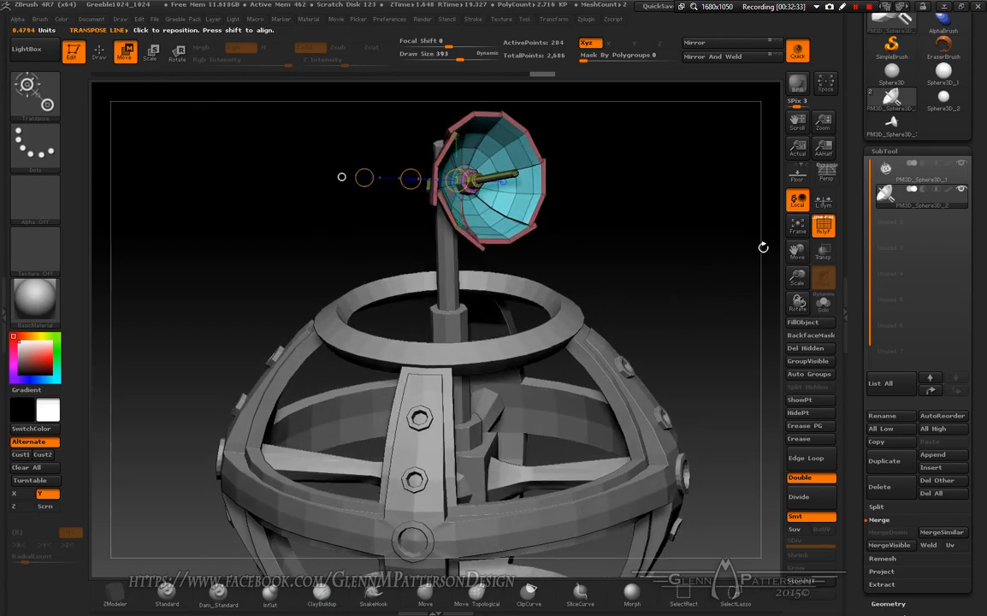
Step: Select the cage subtool in Draw mode and merge the dish subtool into it
click(953, 177)
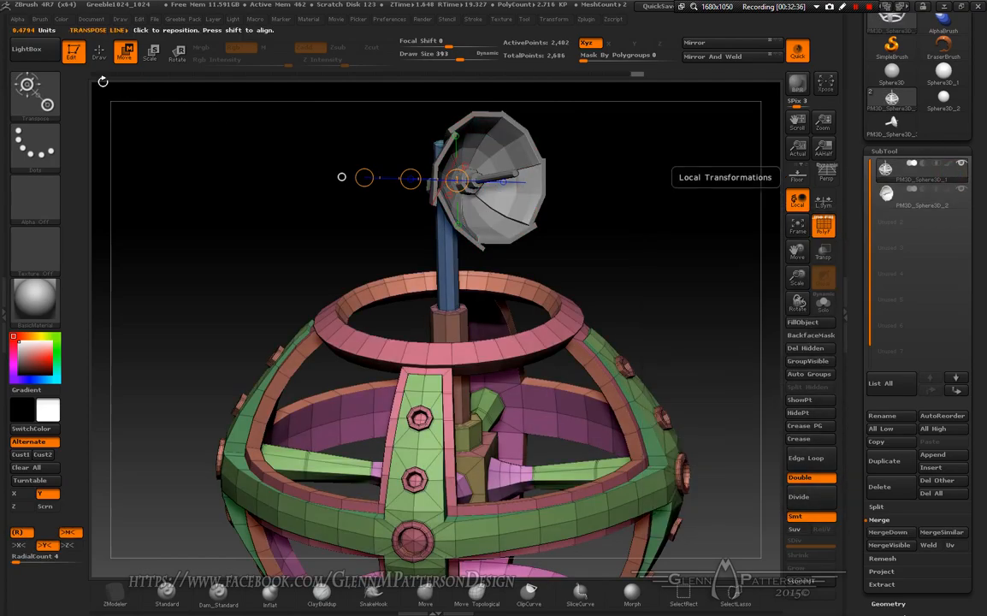
click(98, 53)
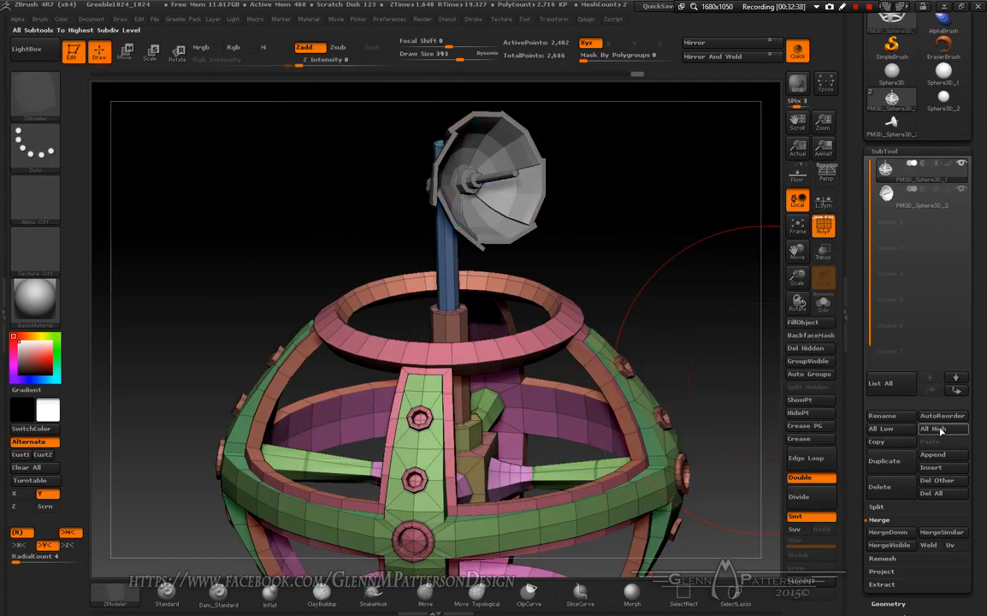
click(890, 532)
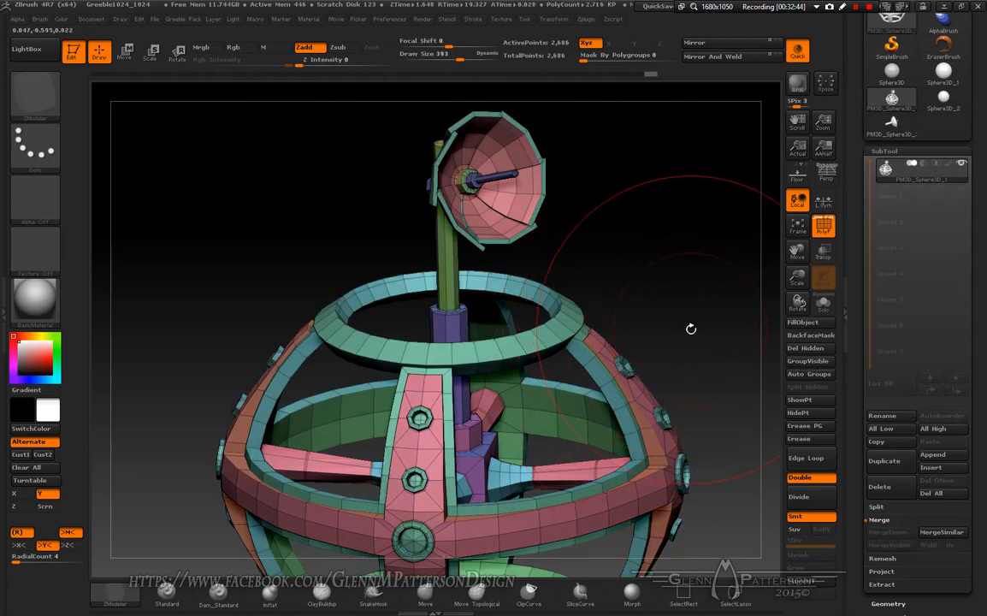
Step: Turn symmetry off, isolate the dish panels, auto-group them into separate polygroups, and show the whole model again
key(ctrl+shift)
key(ctrl)
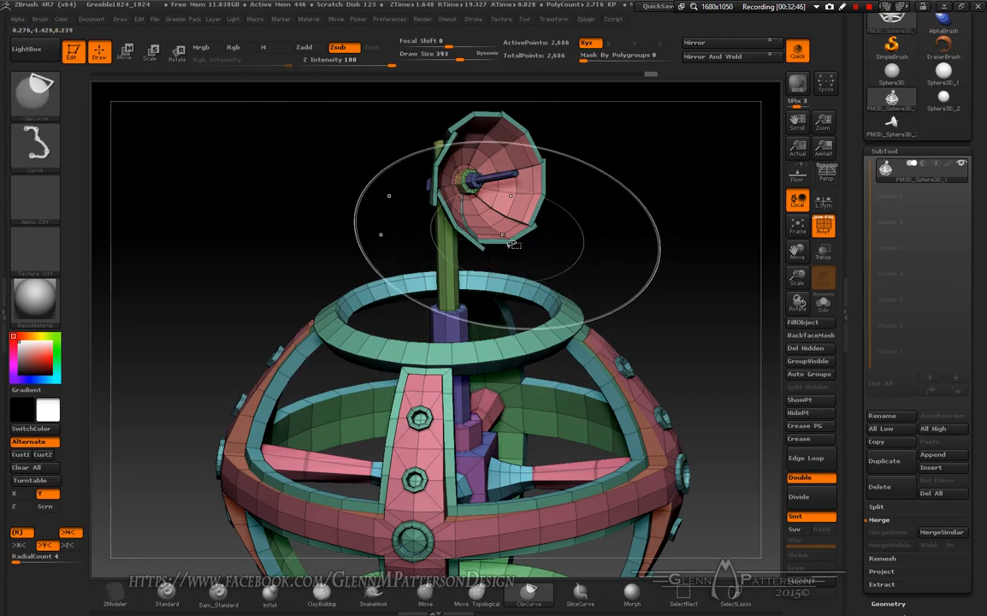
key(x)
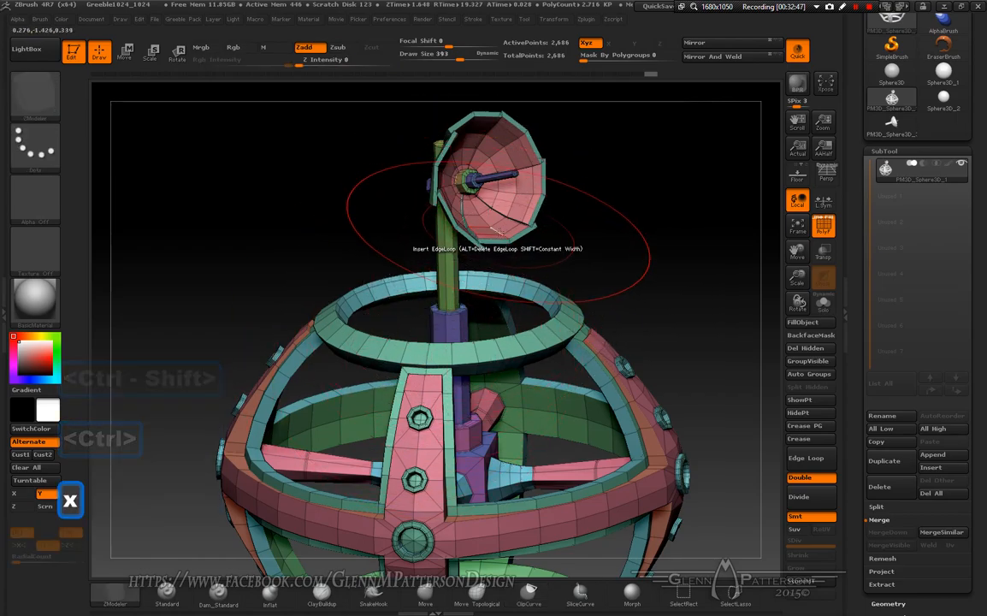
ctrl+shift+click(518, 244)
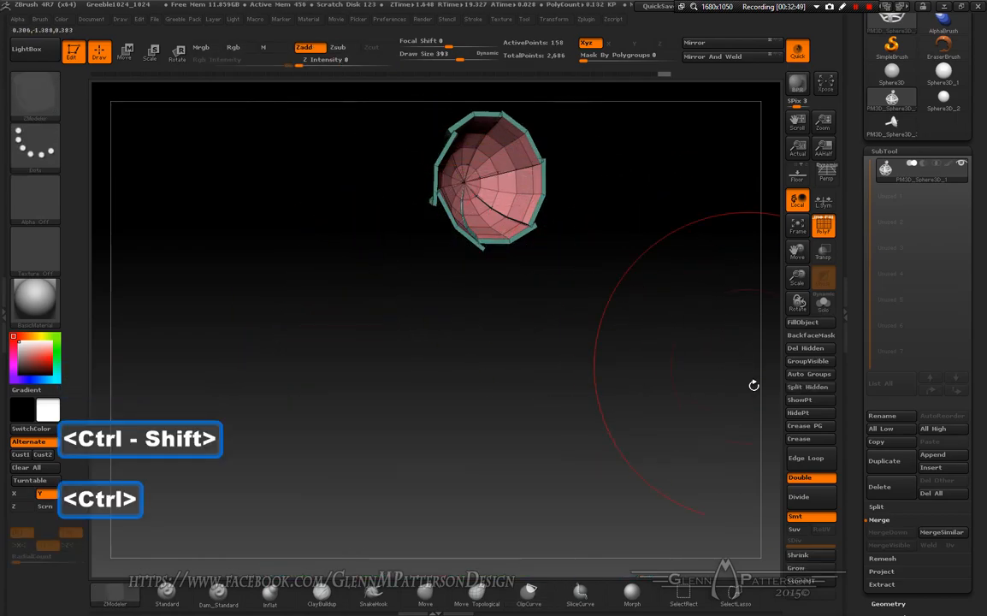
click(811, 374)
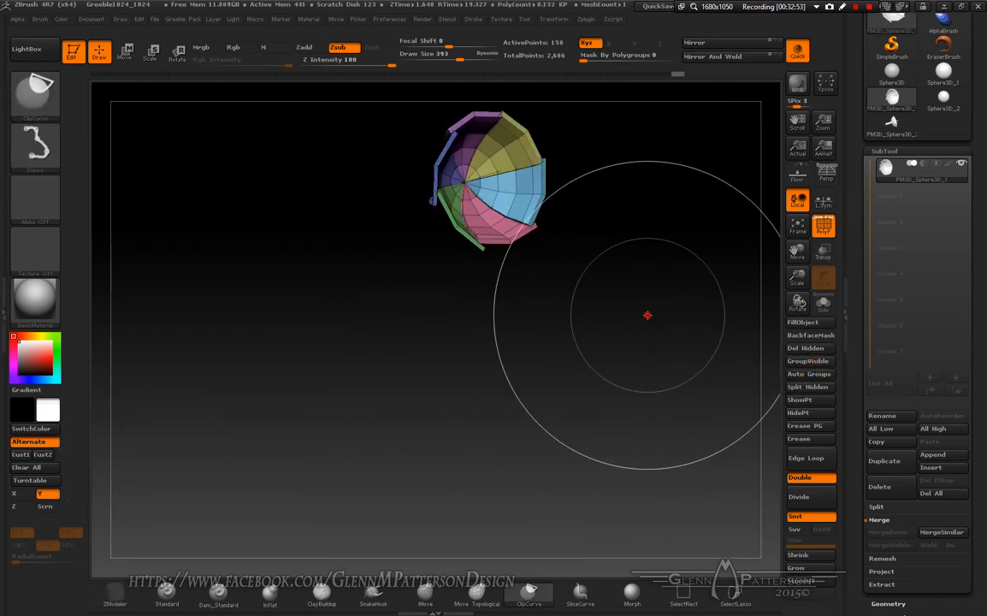
ctrl+shift+click(652, 320)
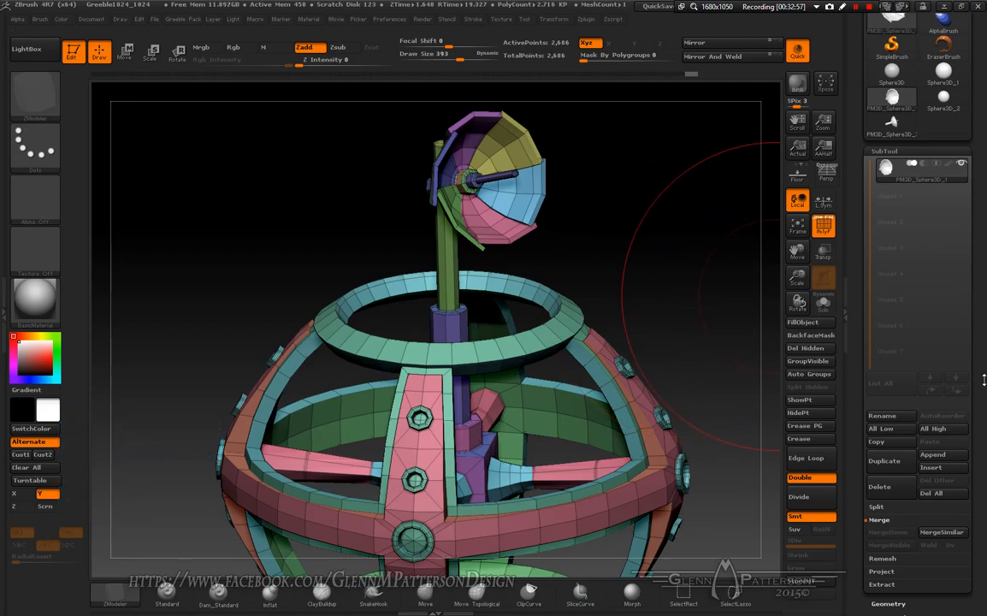
Step: Set the merged model's UV map size to 4096 and create packed UV tiles (PUVTiles)
scroll(984, 255, down, 5)
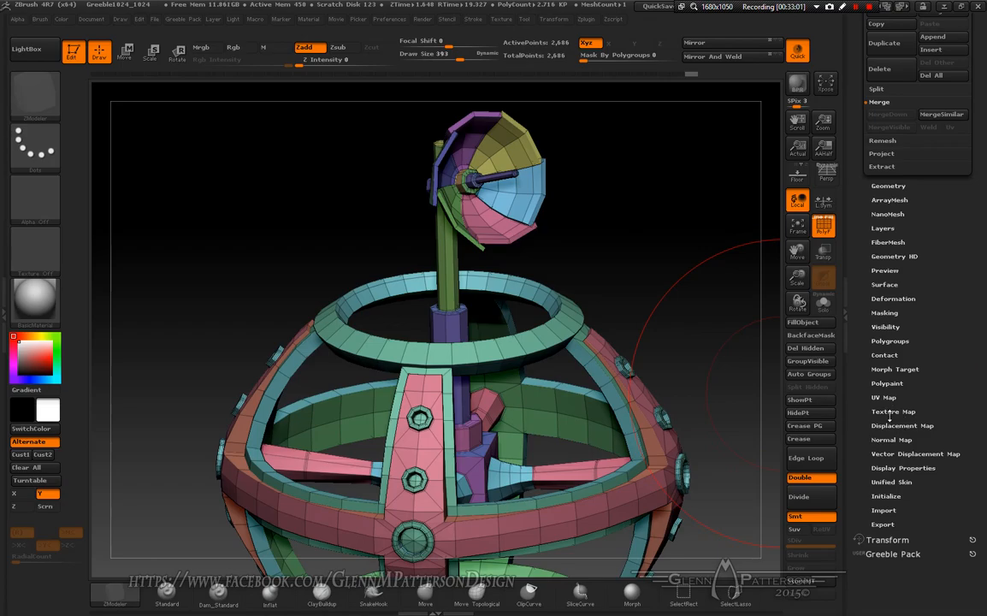
drag(708, 351, 702, 394)
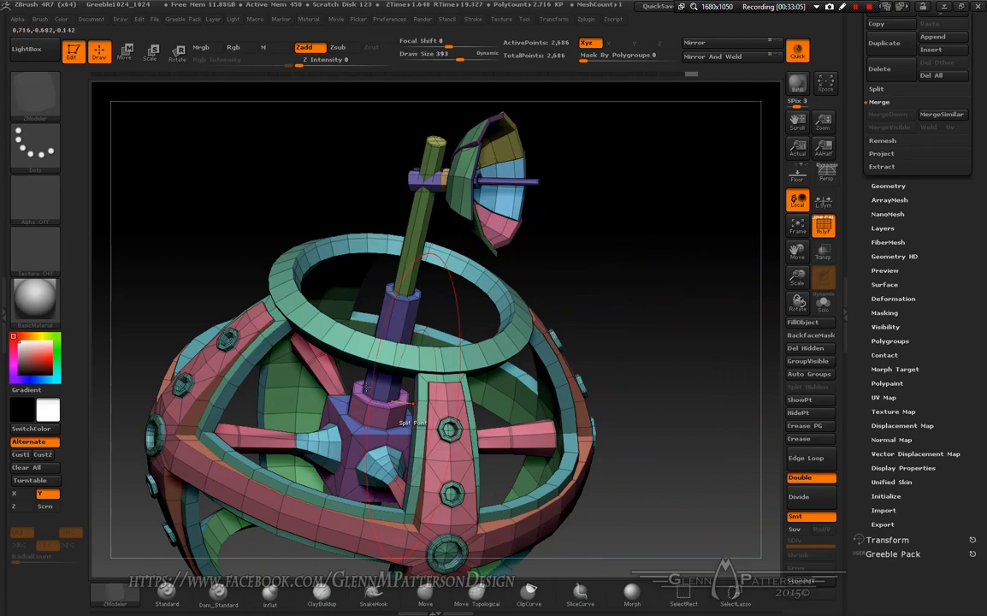
drag(969, 388, 863, 403)
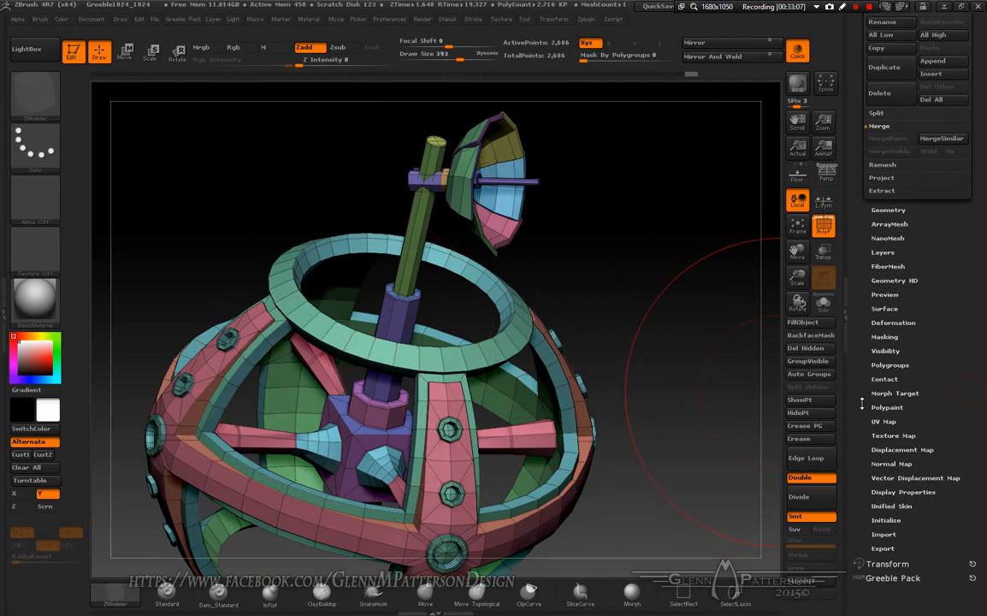
click(884, 422)
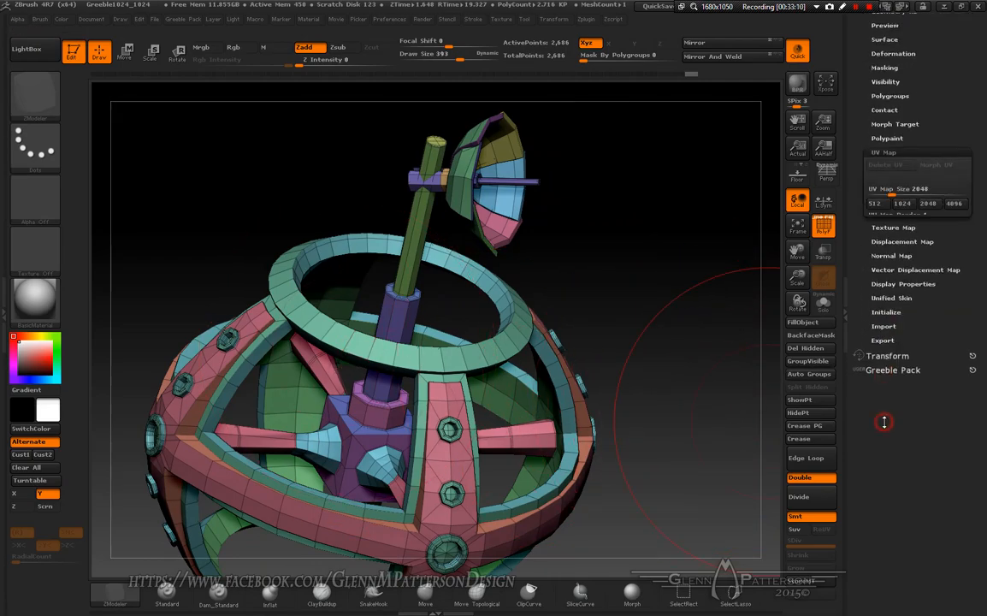
click(954, 352)
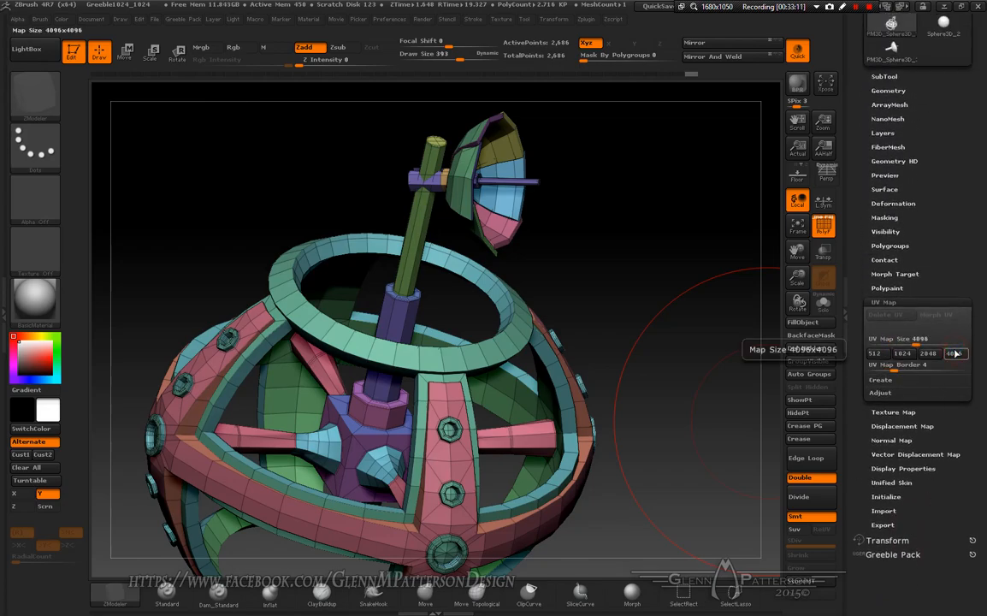
click(882, 380)
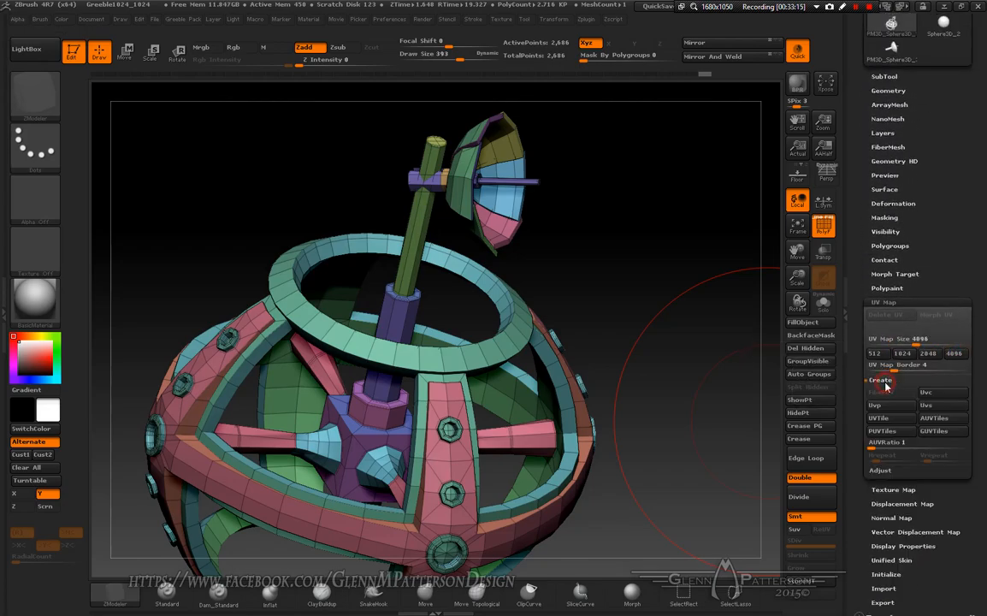
click(894, 434)
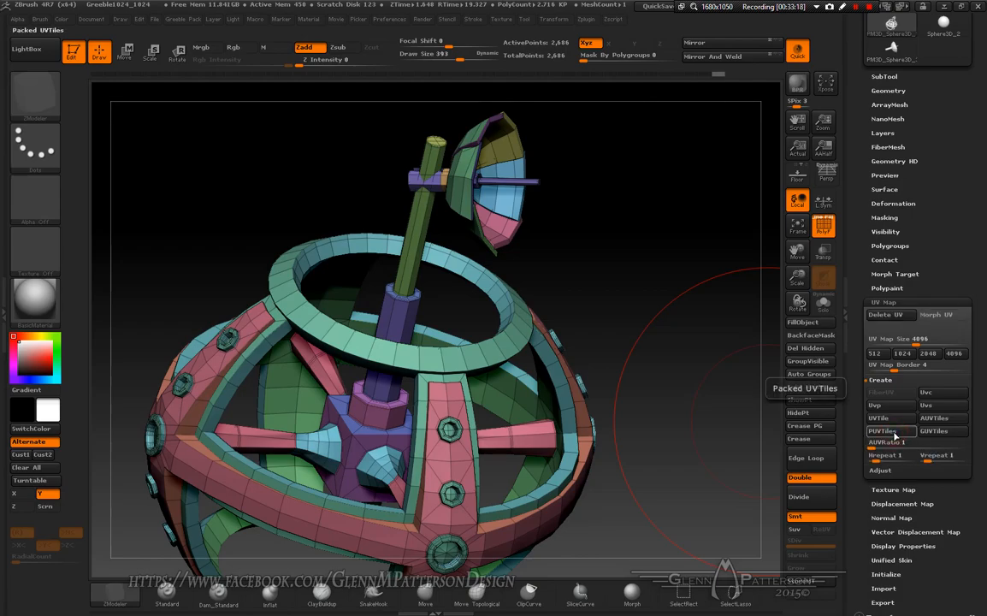
Step: Import ZBrush Document.tif as the model's texture map and toggle the Antialiased option
click(894, 489)
click(892, 354)
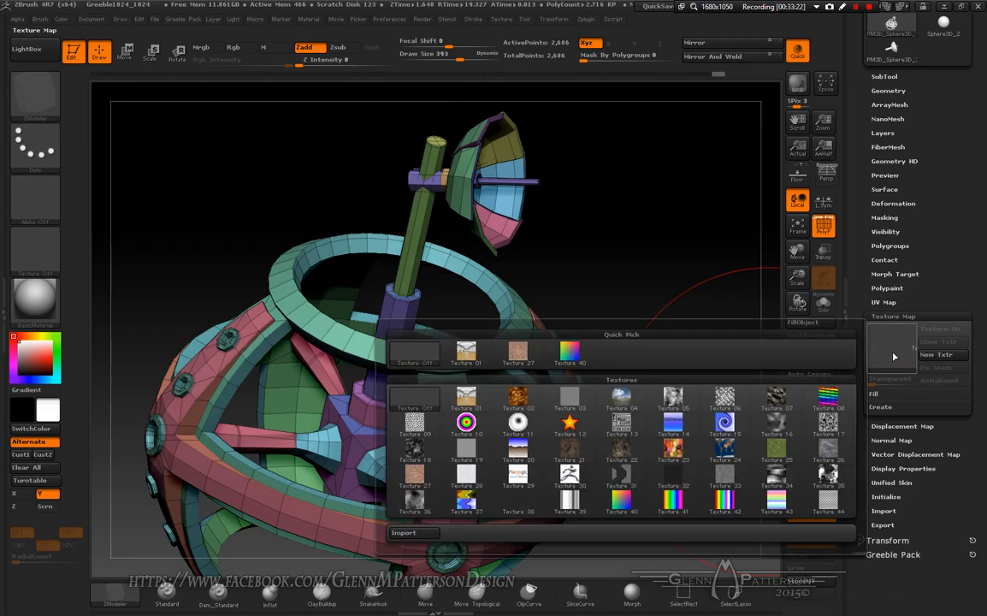
click(415, 534)
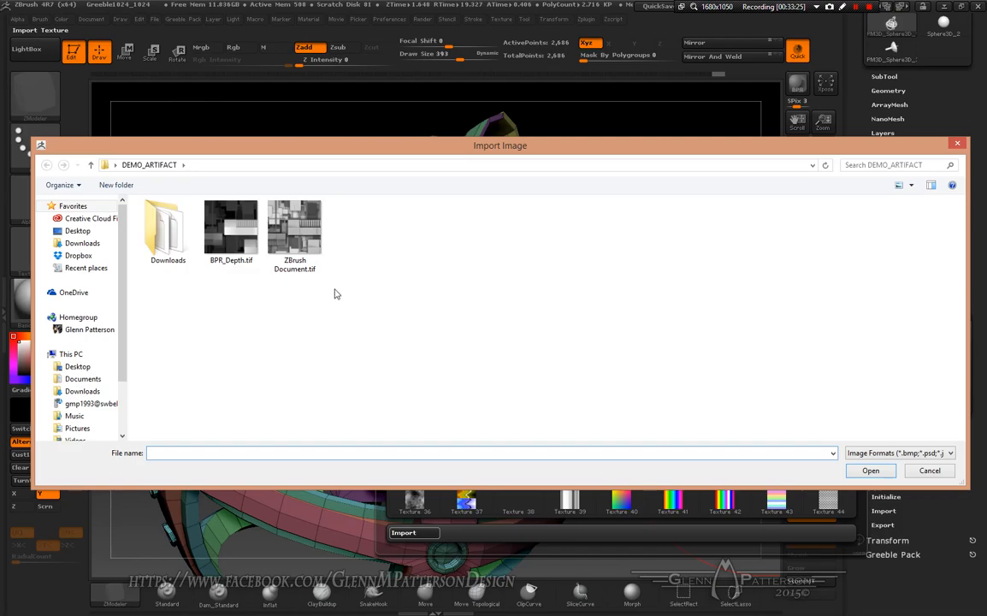
double_click(294, 247)
drag(638, 459, 591, 430)
click(944, 381)
Step: Set the UV map's horizontal and vertical repeat to 6 each
click(890, 302)
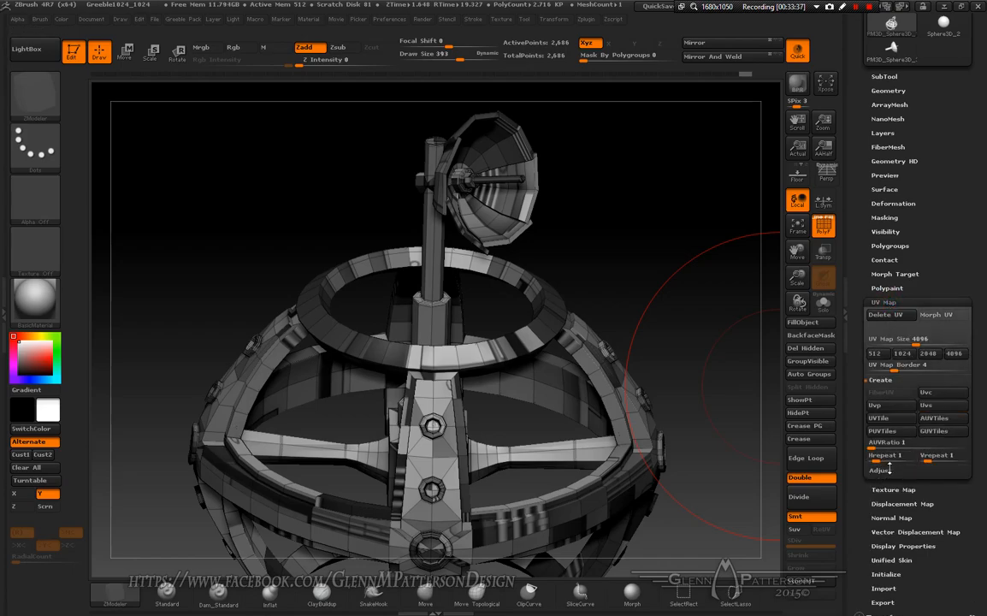
text(6)
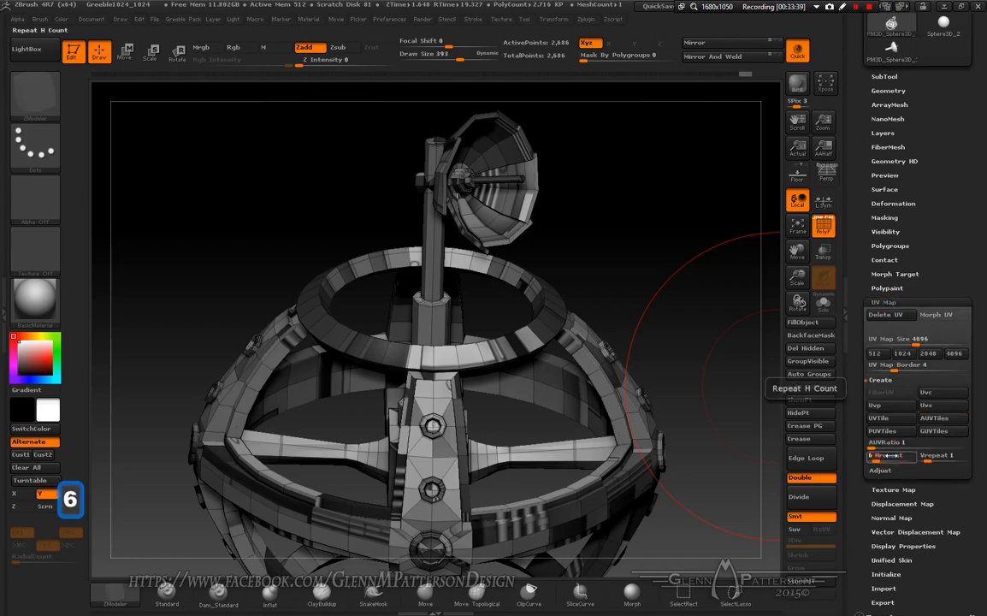
key(Tab)
text(6)
key(Return)
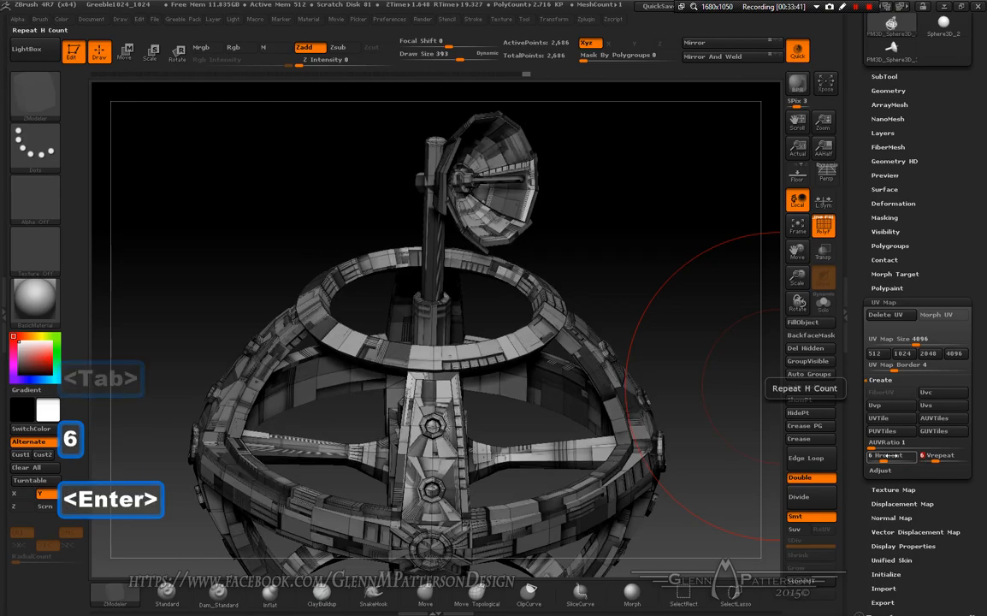
Step: Import the BPR_Depth greeble image as the model's displacement map
drag(712, 511, 727, 535)
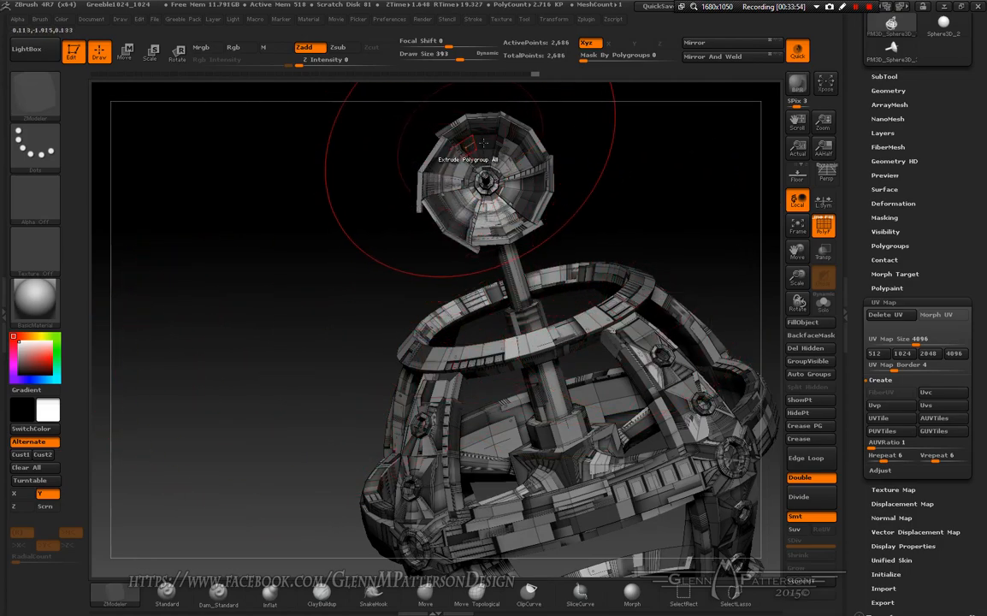
drag(209, 467, 616, 457)
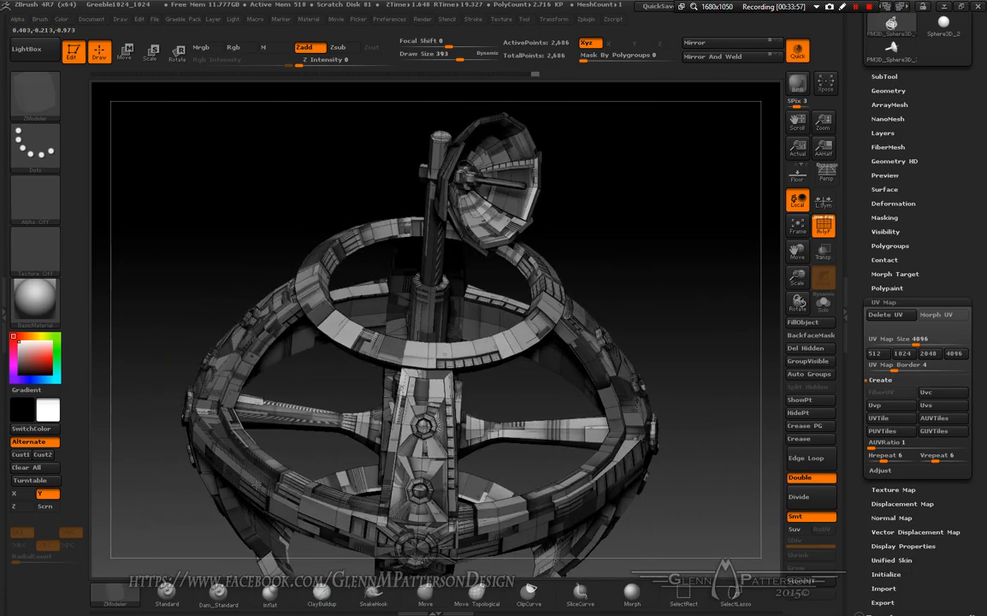
click(904, 504)
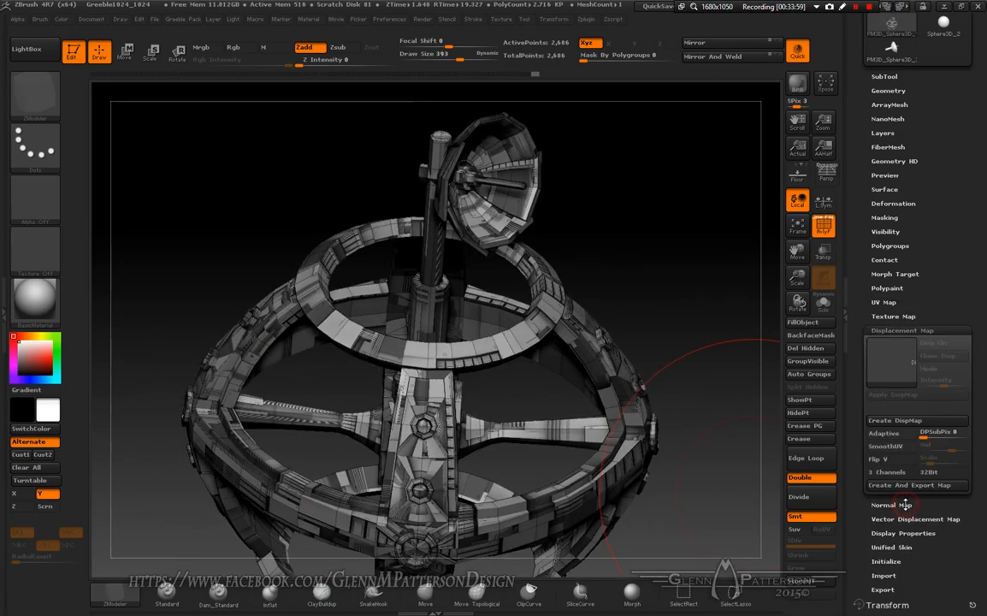
click(894, 364)
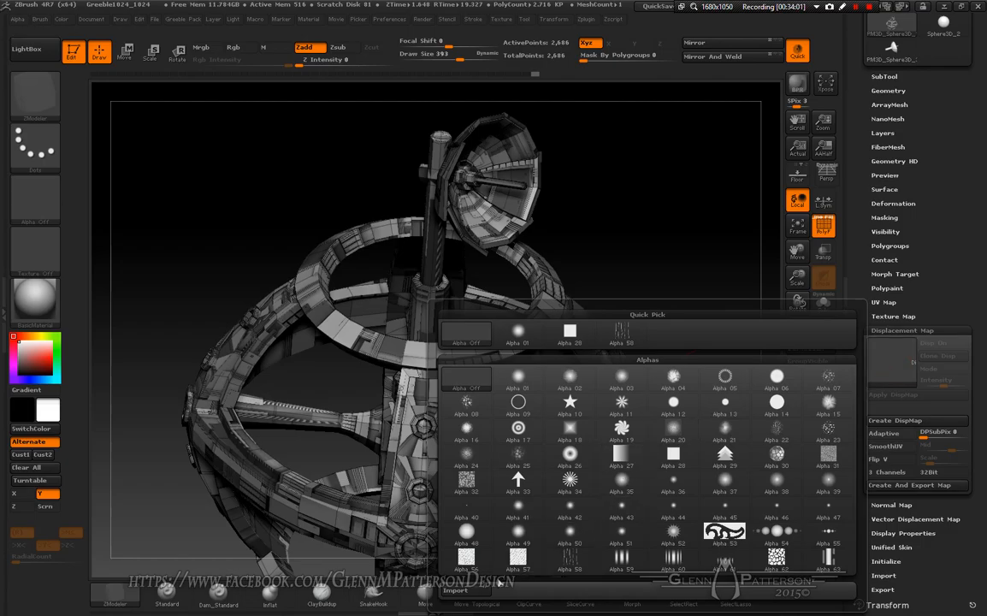
click(471, 593)
double_click(231, 229)
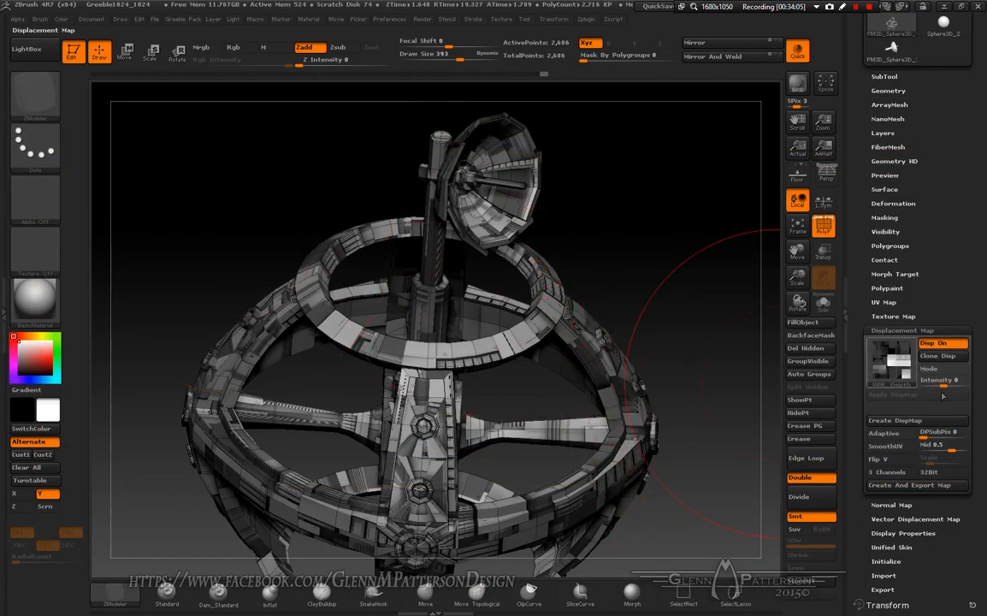
Step: Turn on the displacement map's Mode preview and set its intensity to 0.04
click(929, 368)
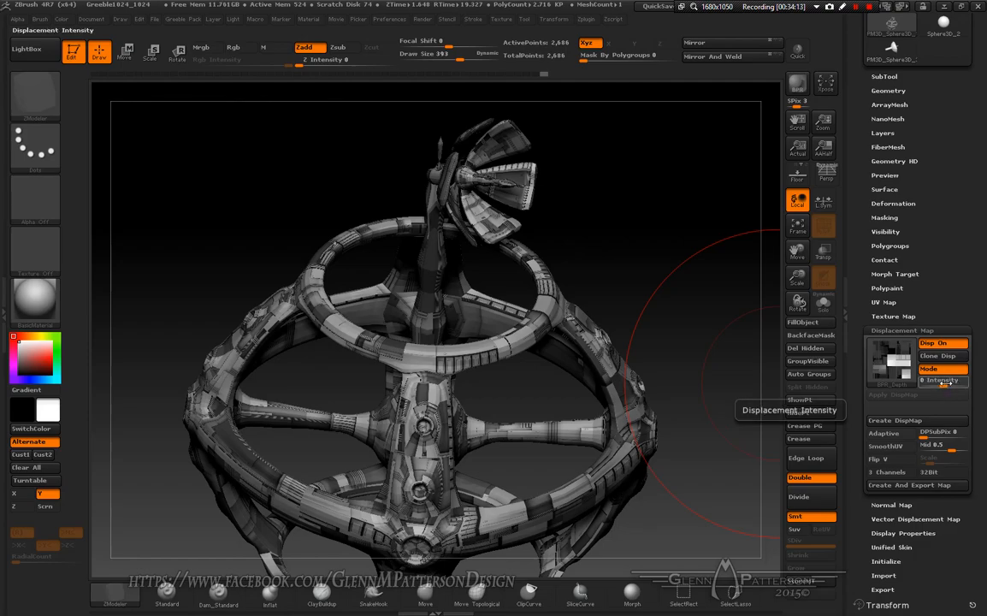
click(941, 381)
text(-)
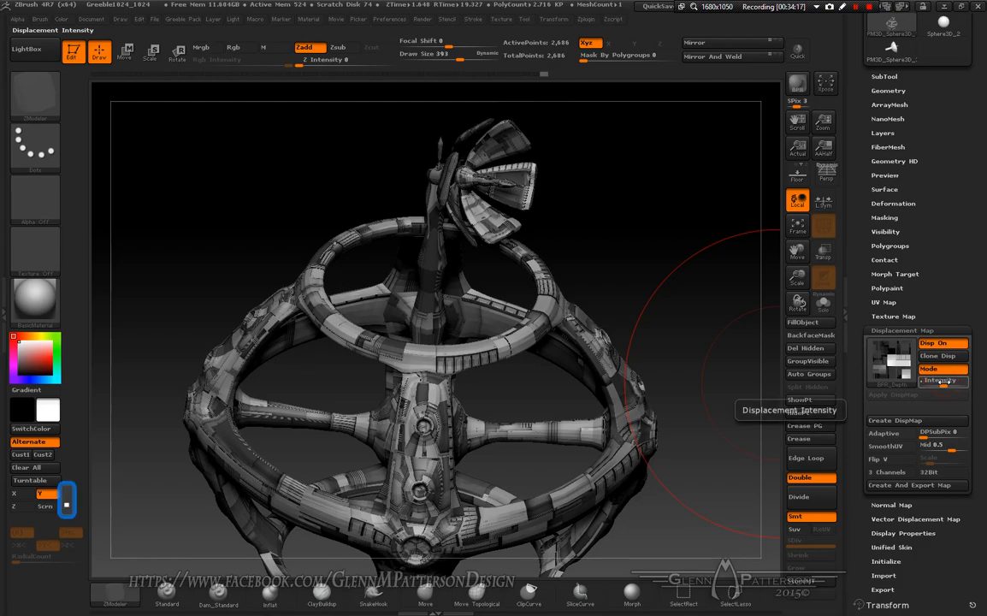
text(04)
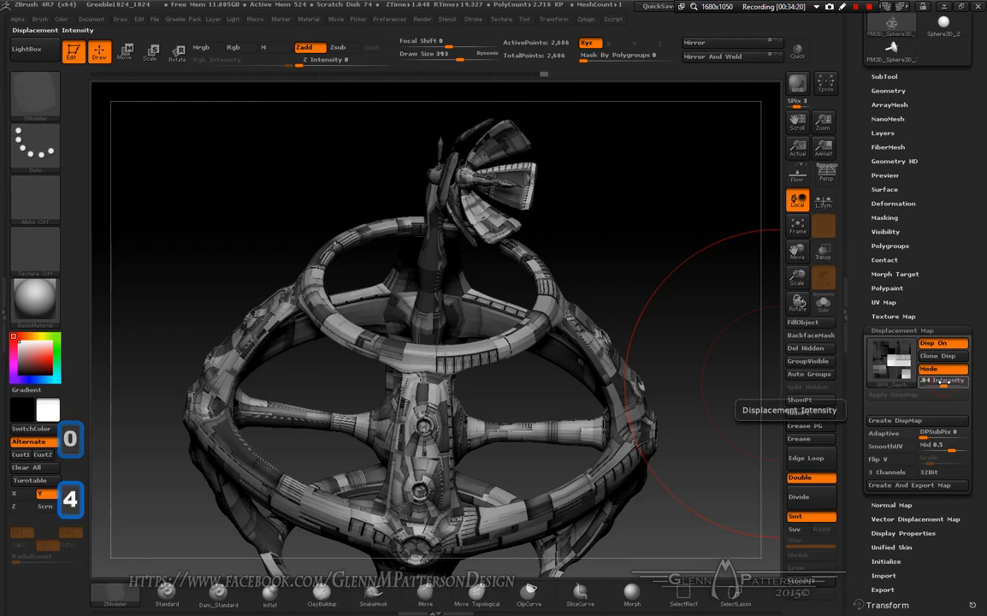
key(Return)
mouse_move(890, 364)
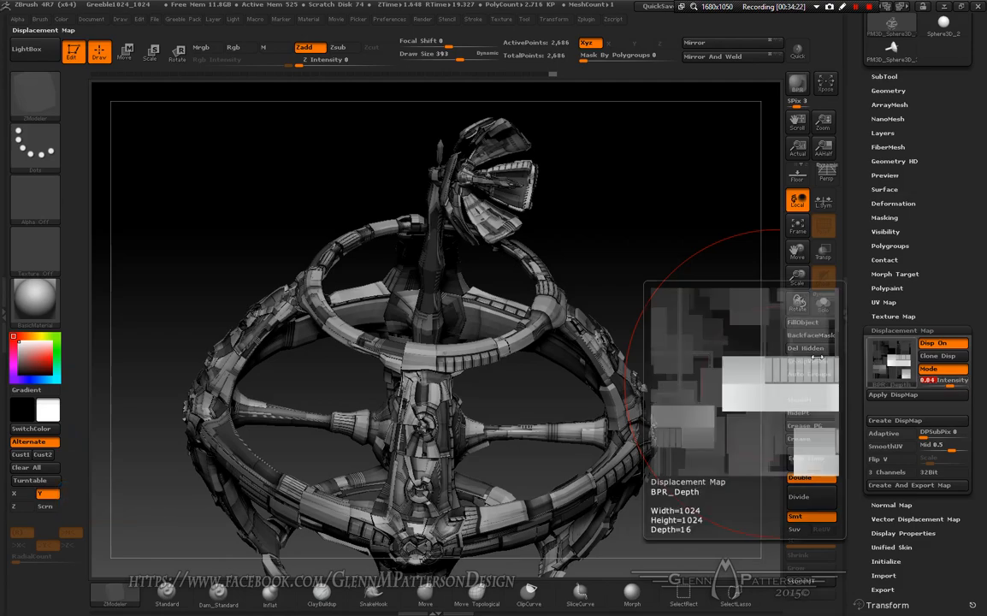
Step: Subdivide the model three times to reach subdivision level 4
click(816, 502)
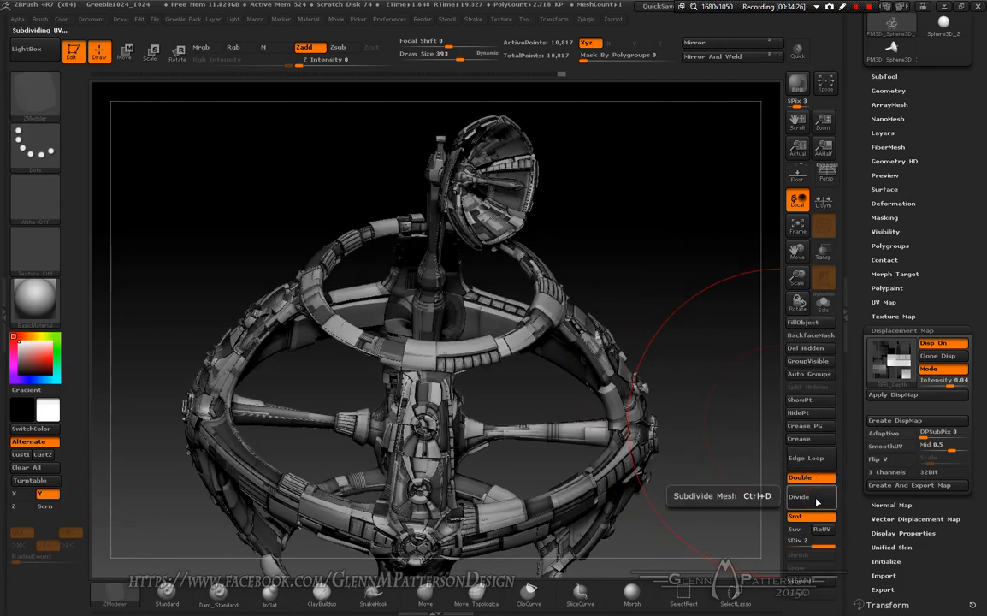
click(816, 502)
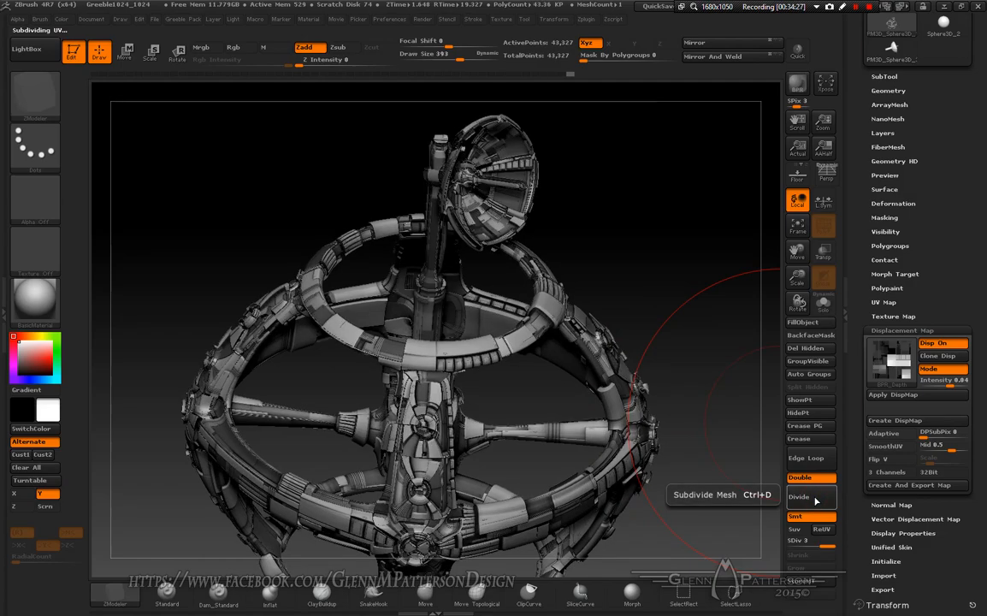
click(816, 501)
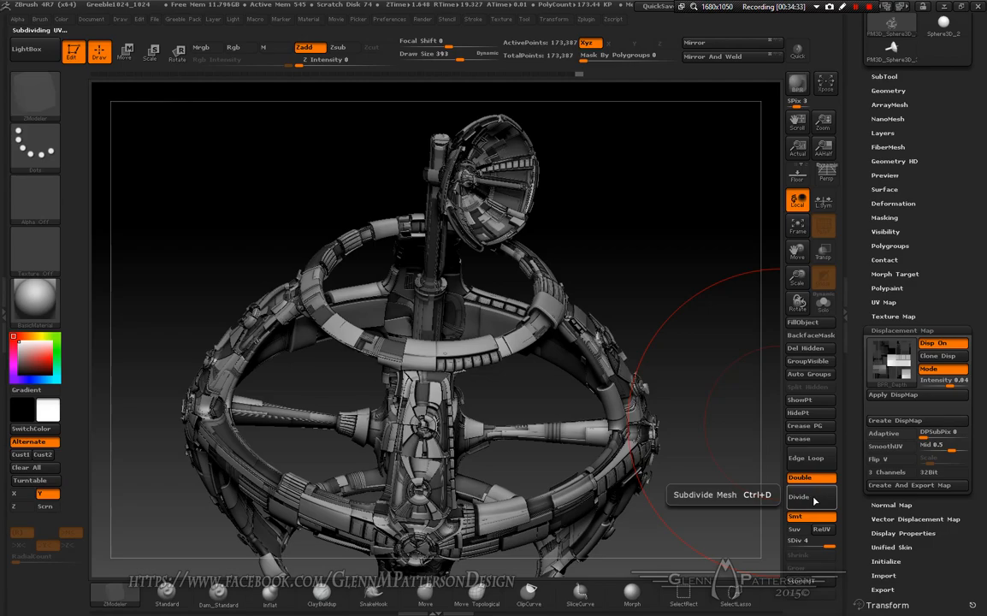
Step: Select the Standard brush and examine the displaced panel detail on the ring, rod and dish, finishing with the whole model framed
drag(797, 278, 776, 363)
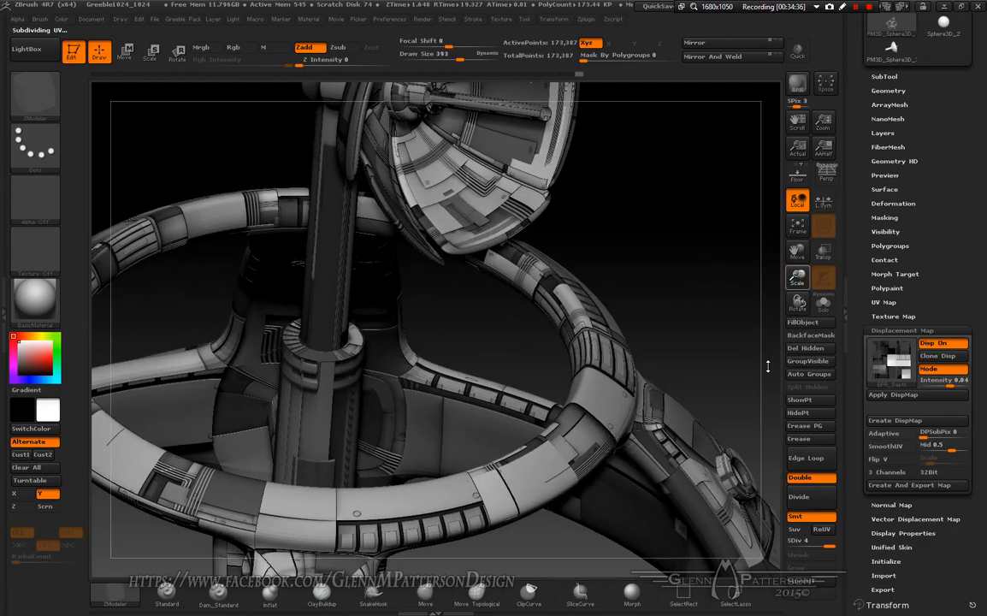
drag(635, 401, 503, 425)
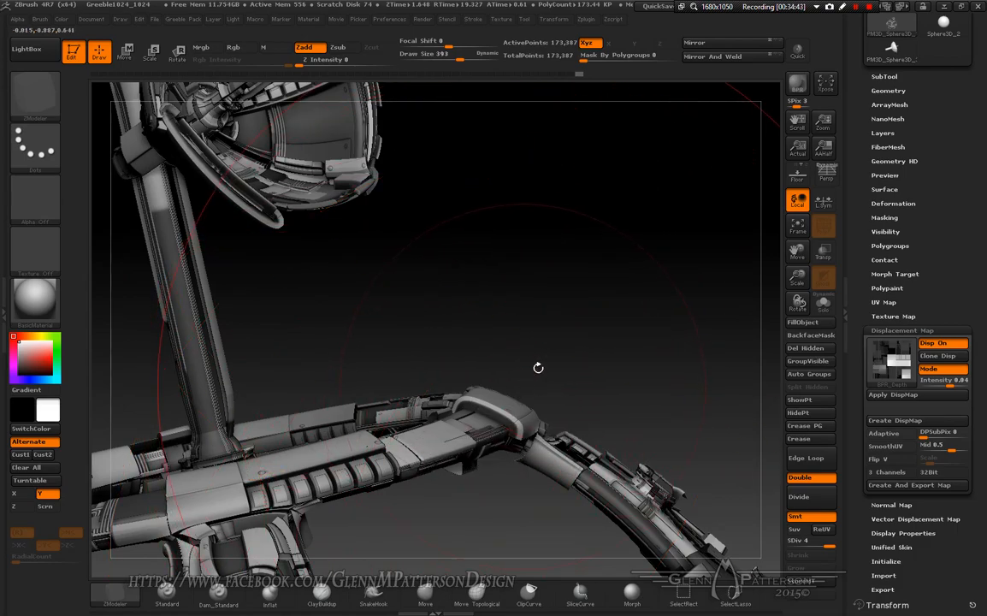
mouse_move(546, 342)
mouse_down()
mouse_move(475, 437)
mouse_move(356, 442)
mouse_move(286, 426)
mouse_move(151, 608)
mouse_up()
click(164, 595)
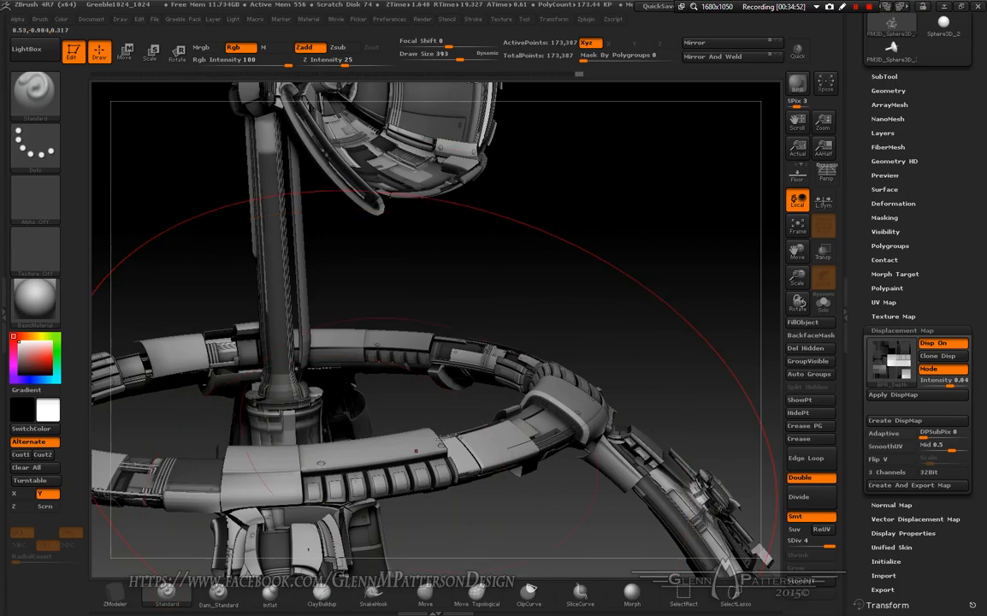
mouse_move(576, 425)
mouse_down()
mouse_move(627, 458)
mouse_move(556, 491)
mouse_move(502, 443)
mouse_move(566, 442)
mouse_up()
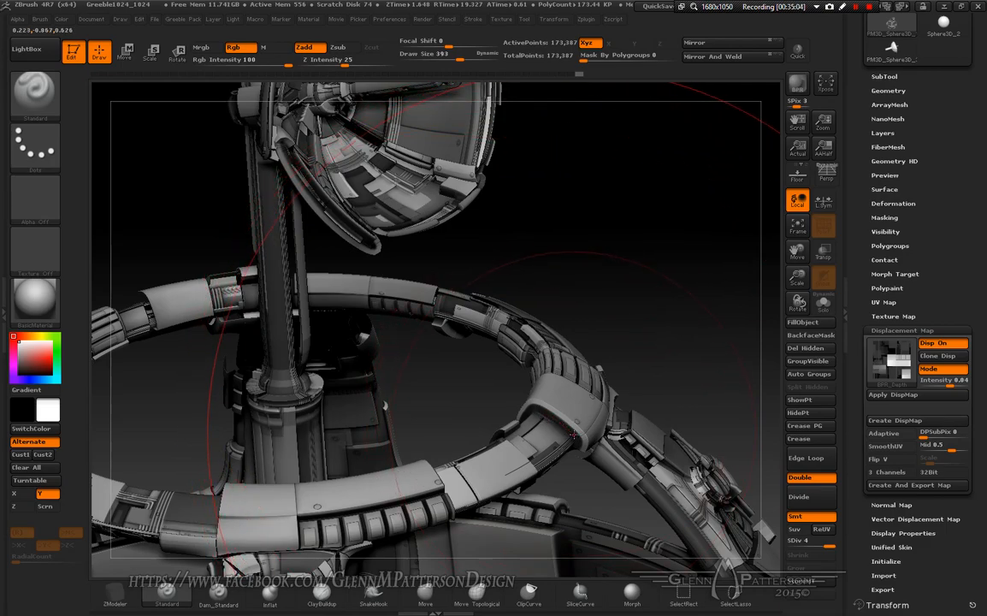
drag(575, 435, 517, 430)
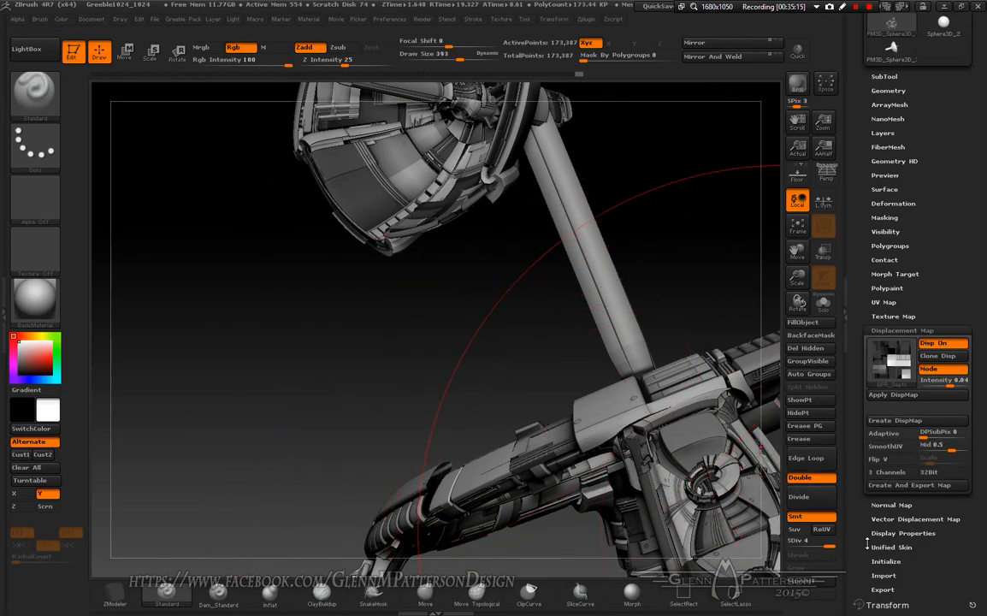
drag(392, 356, 681, 377)
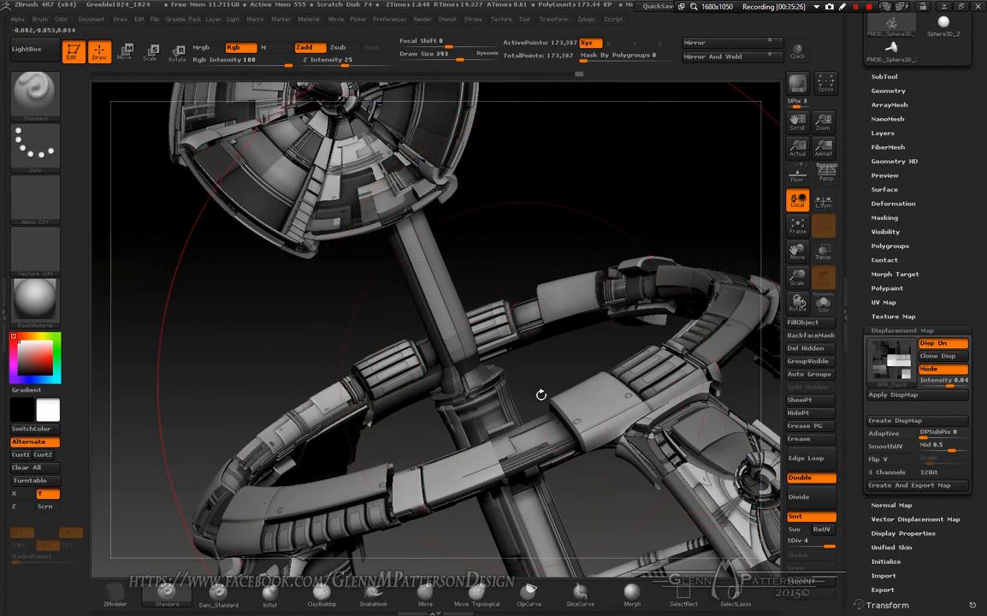
click(798, 229)
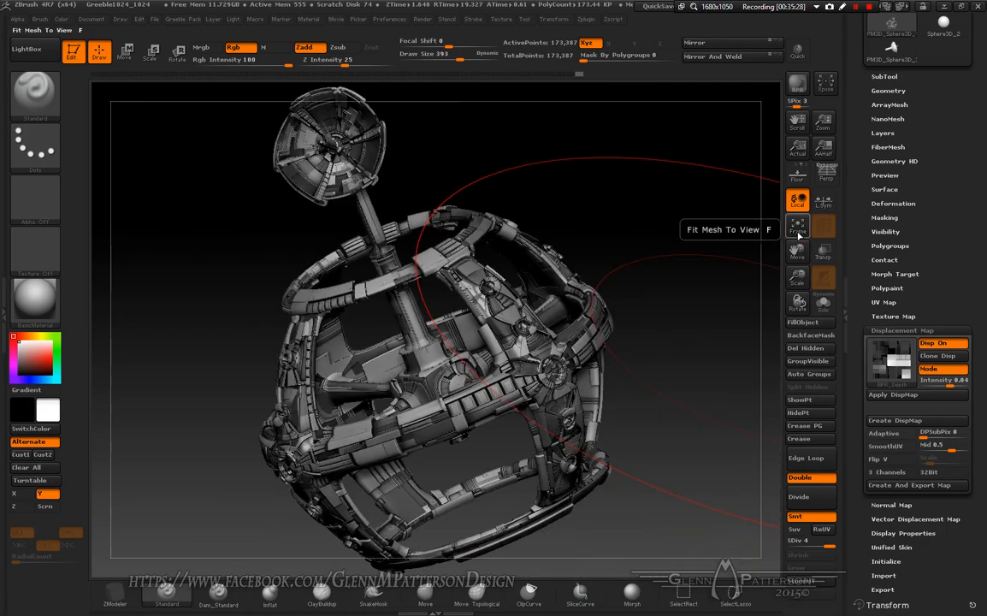
Step: Try different displacement mid values, settle on 0.4, and check the model from another angle
click(955, 449)
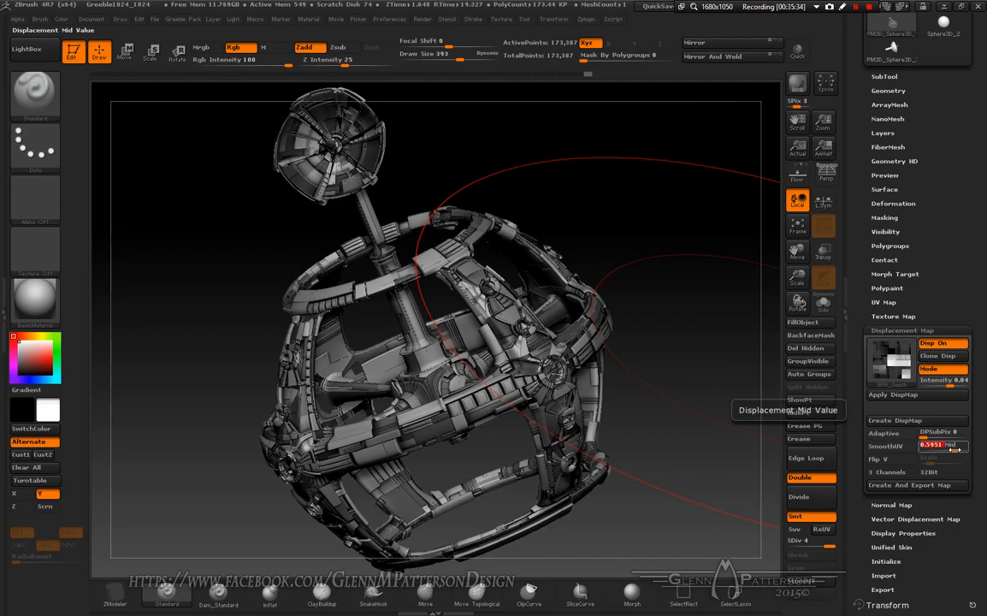
drag(955, 449, 945, 448)
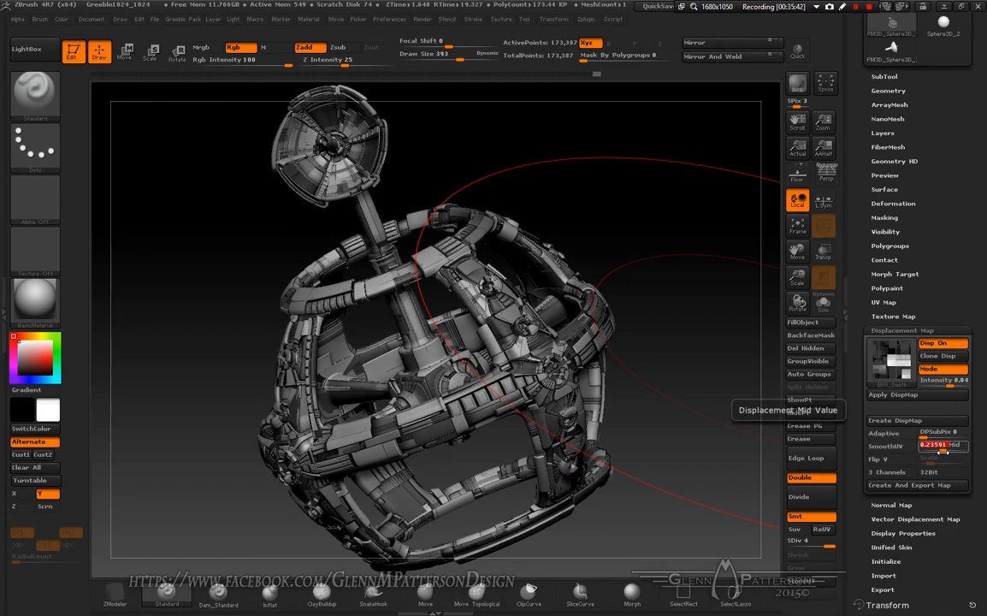
text(.4)
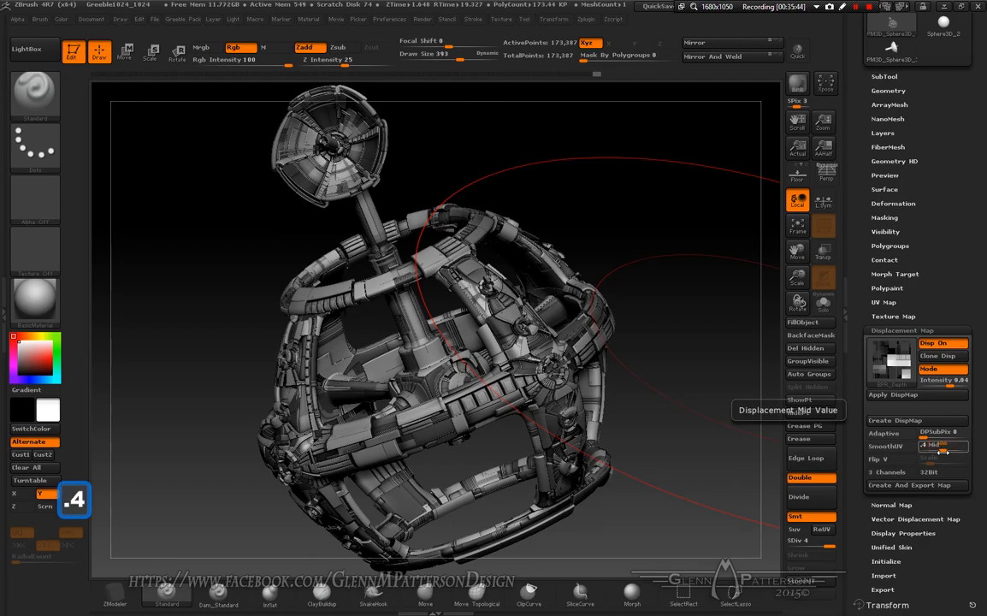
key(Return)
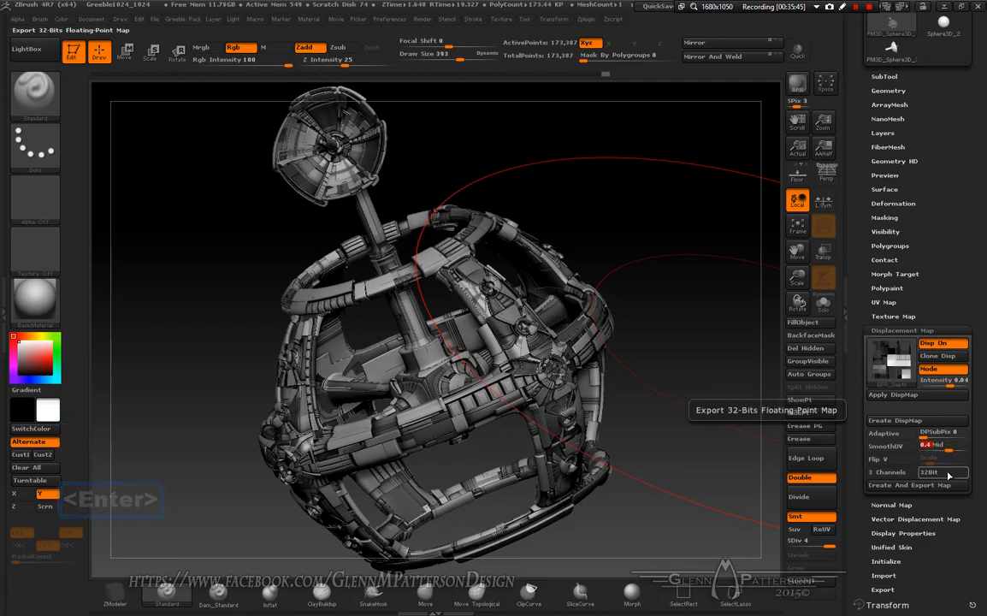
drag(652, 409, 625, 425)
mouse_move(631, 465)
mouse_down()
mouse_move(661, 479)
mouse_move(665, 417)
mouse_up()
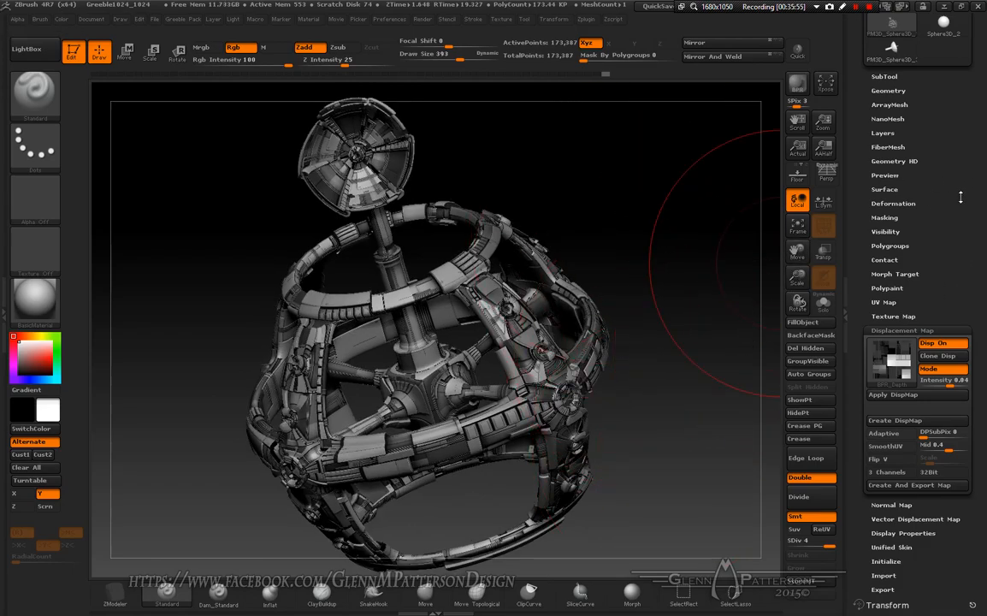
Step: Lower the model to subdivision level 1, export it as Export.OBJ, and re-import that file onto the model
drag(962, 197, 972, 304)
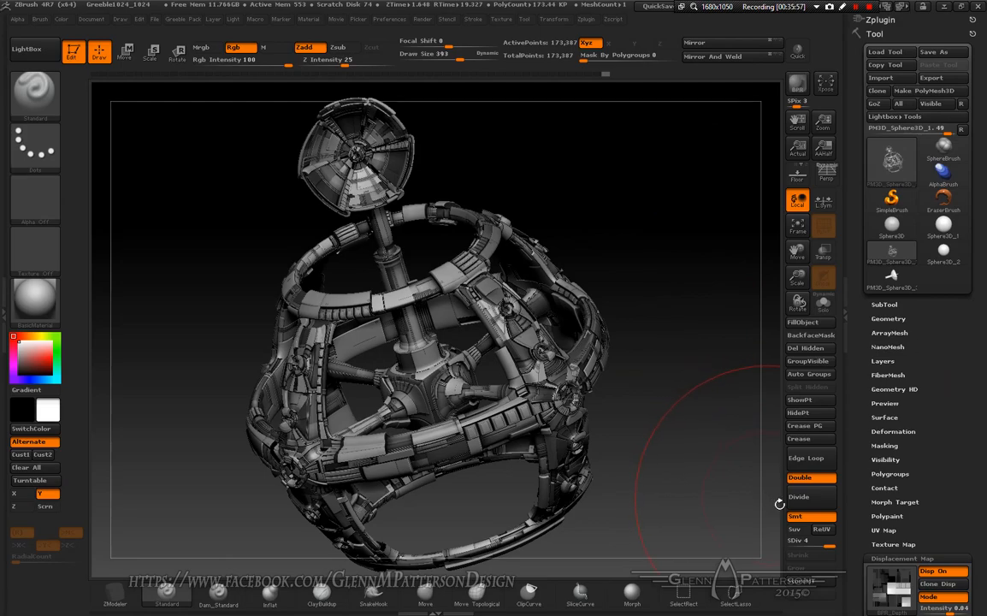
drag(785, 555, 782, 555)
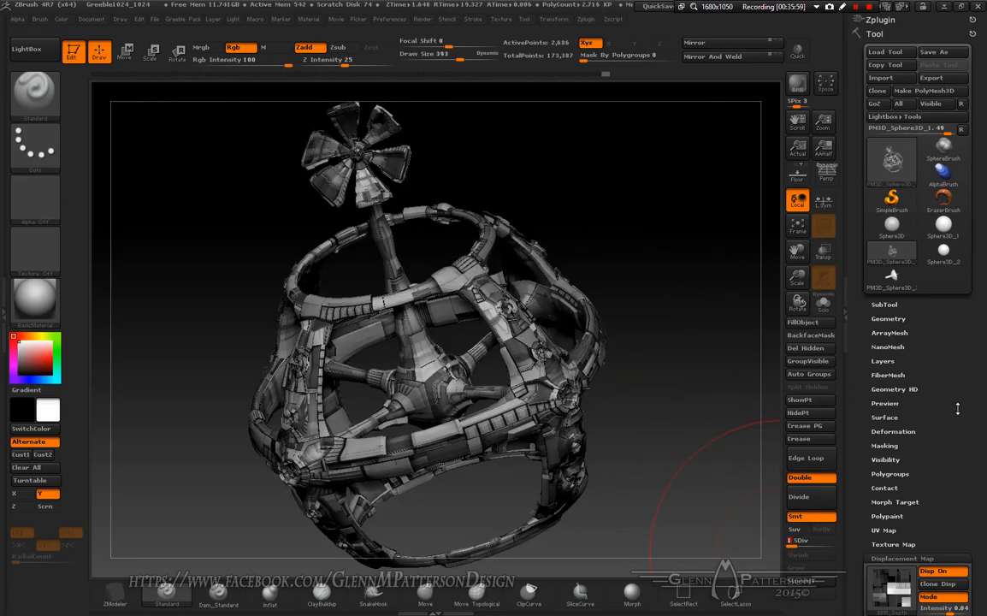
click(930, 78)
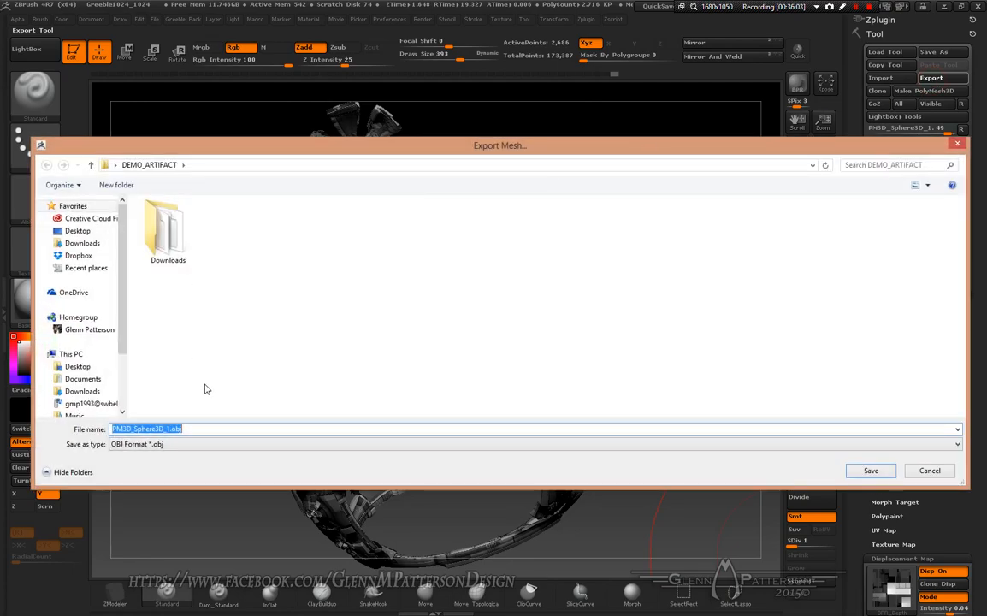
text(E)
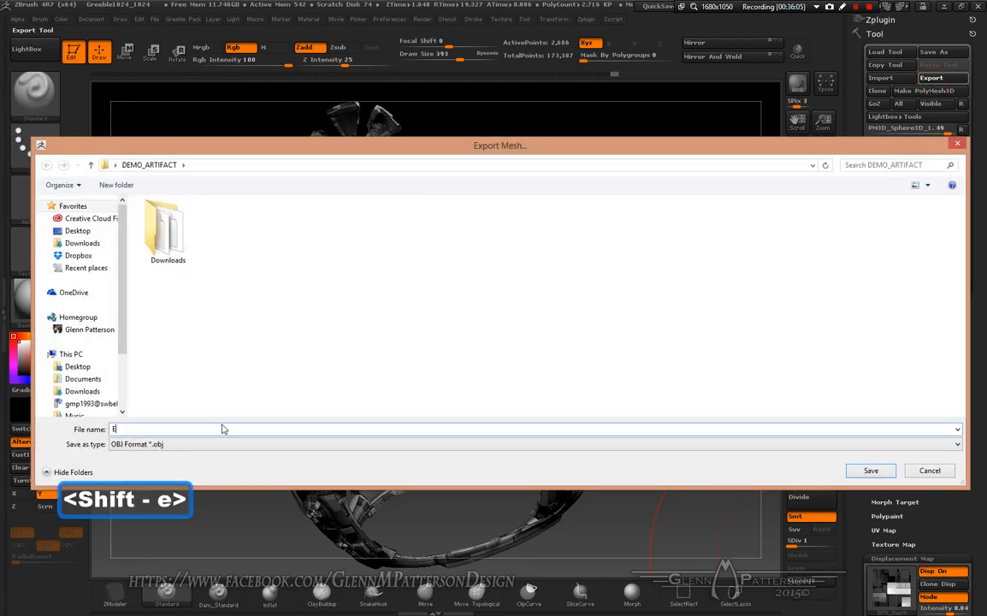
text(xport)
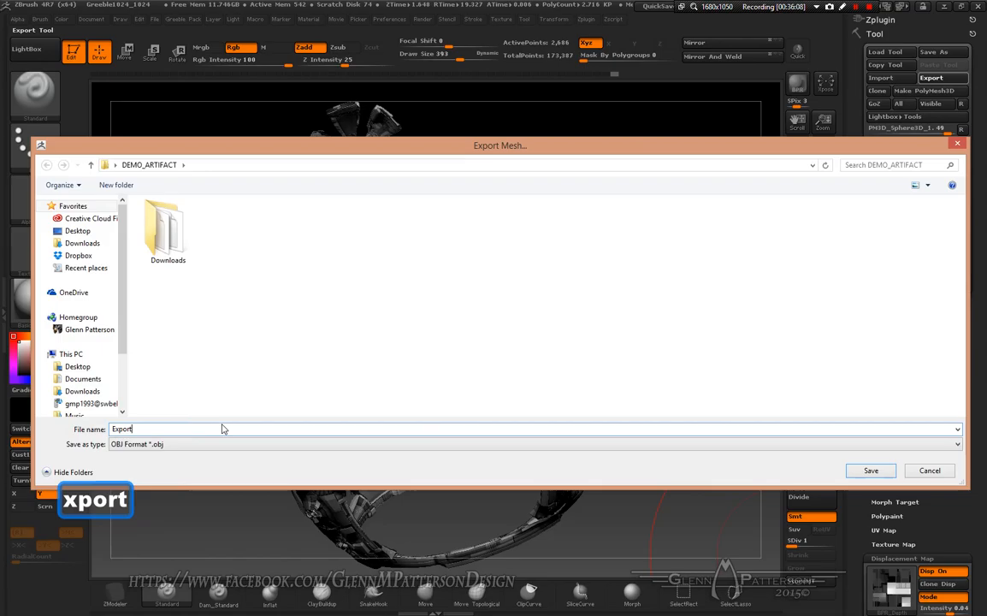
key(Return)
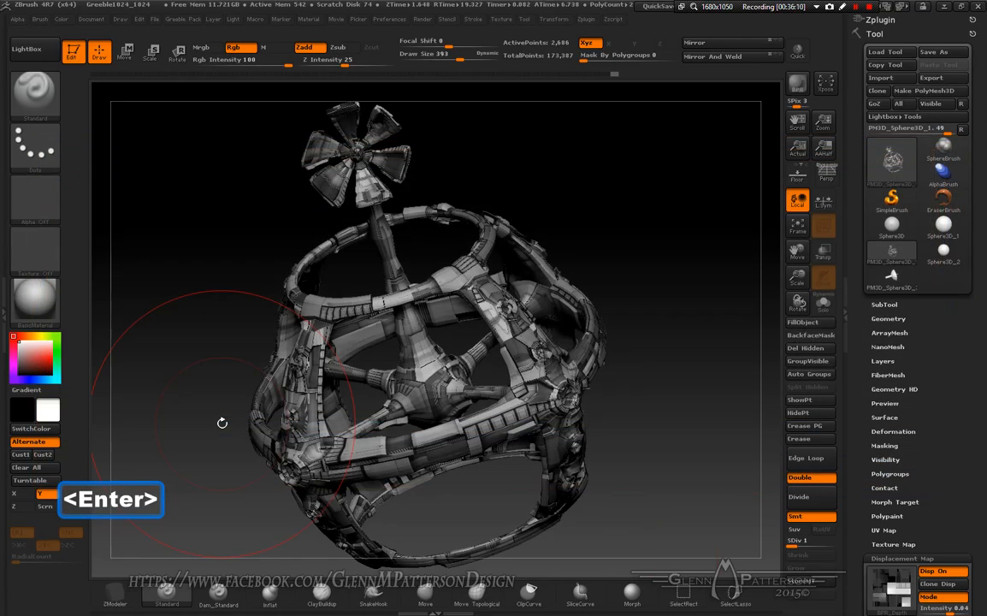
click(886, 79)
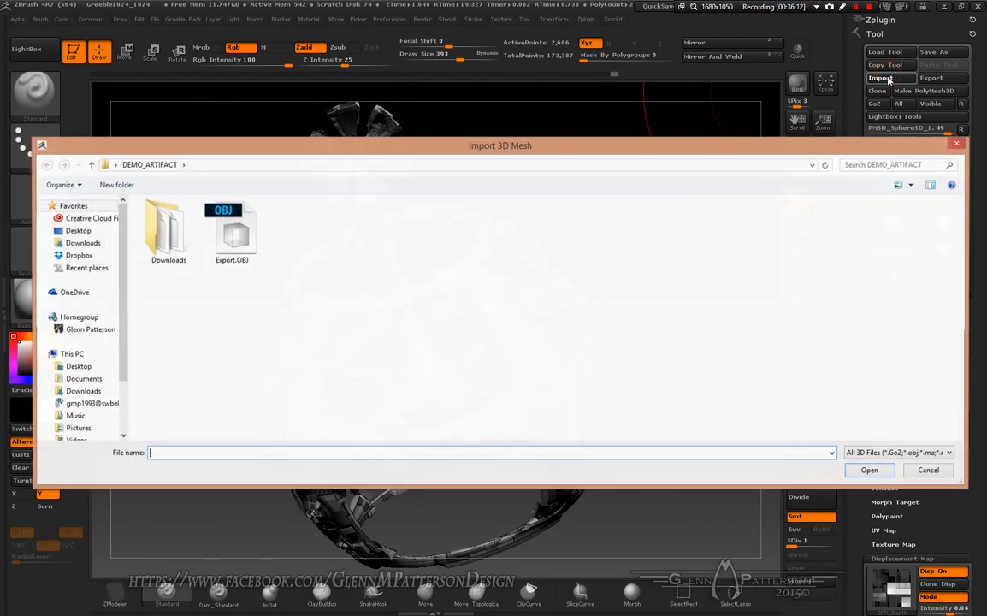
double_click(232, 231)
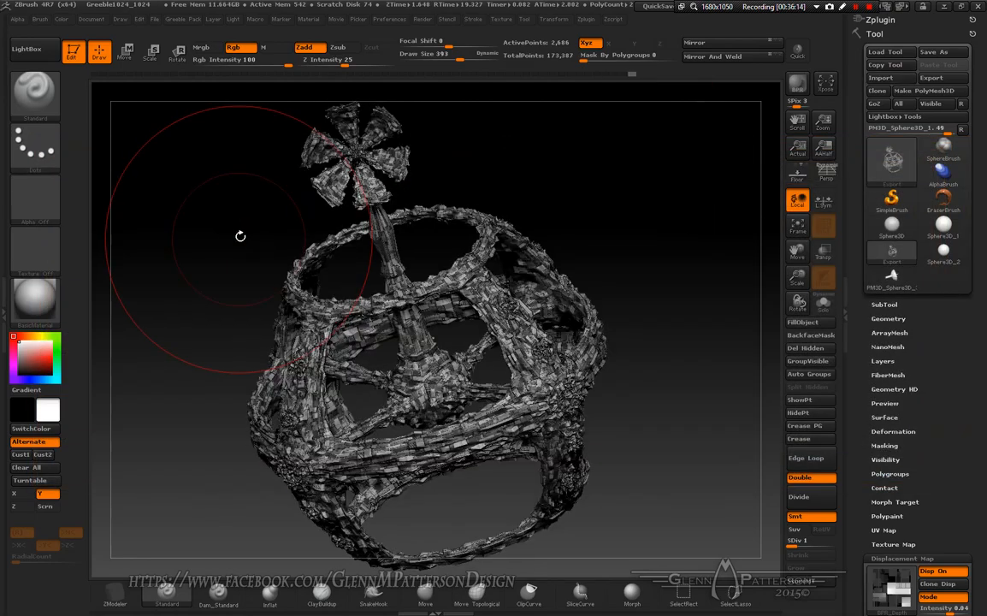
Step: Set the UV map's horizontal and vertical repeat to 1 each and return the model to subdivision level 4
click(884, 531)
drag(950, 456, 950, 239)
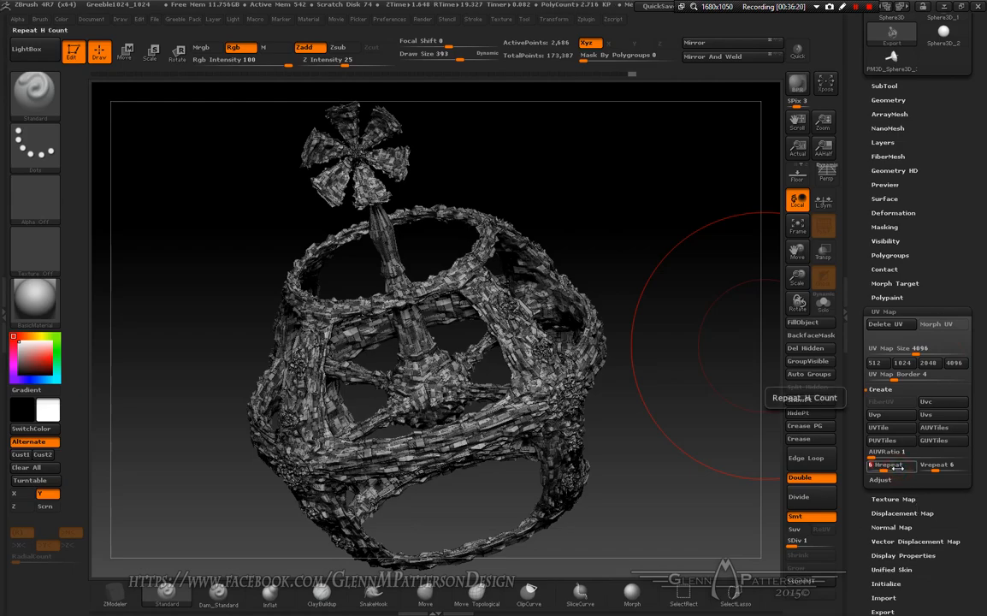
text(1)
key(Tab)
text(1)
key(Return)
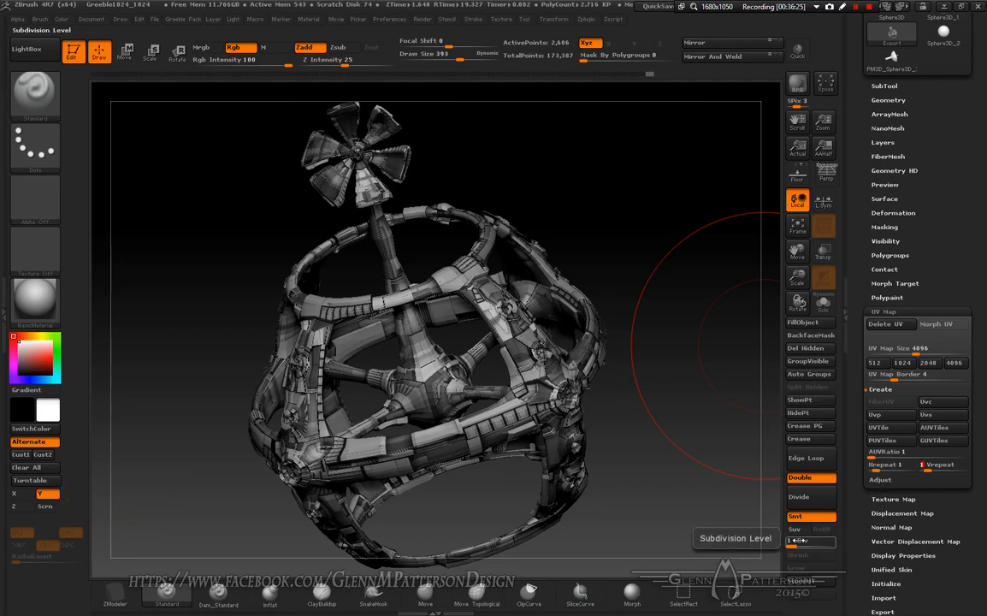
drag(795, 540, 817, 543)
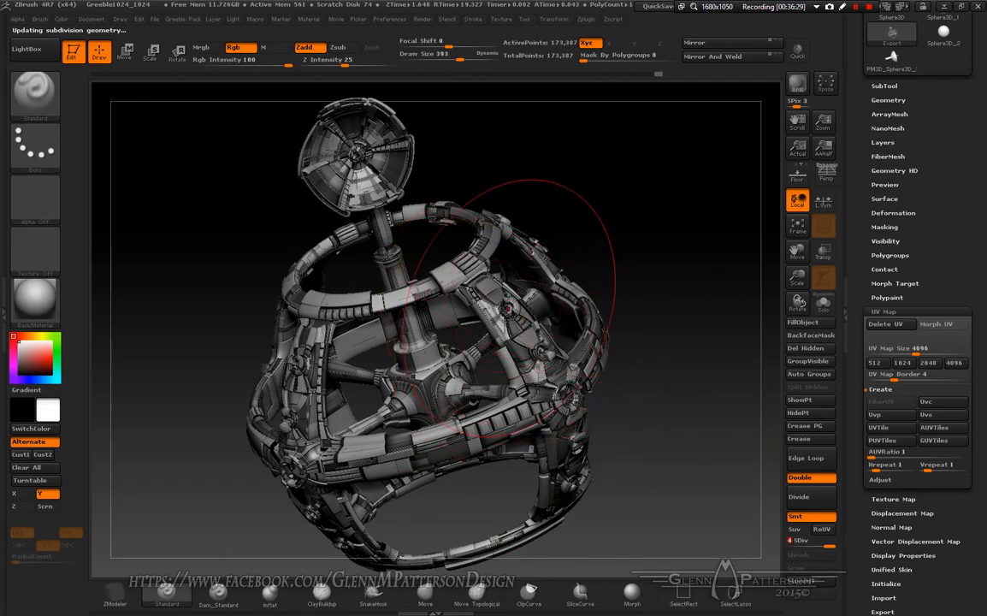
Step: Subdivide the model up to level 7
drag(646, 410, 740, 370)
drag(795, 278, 797, 347)
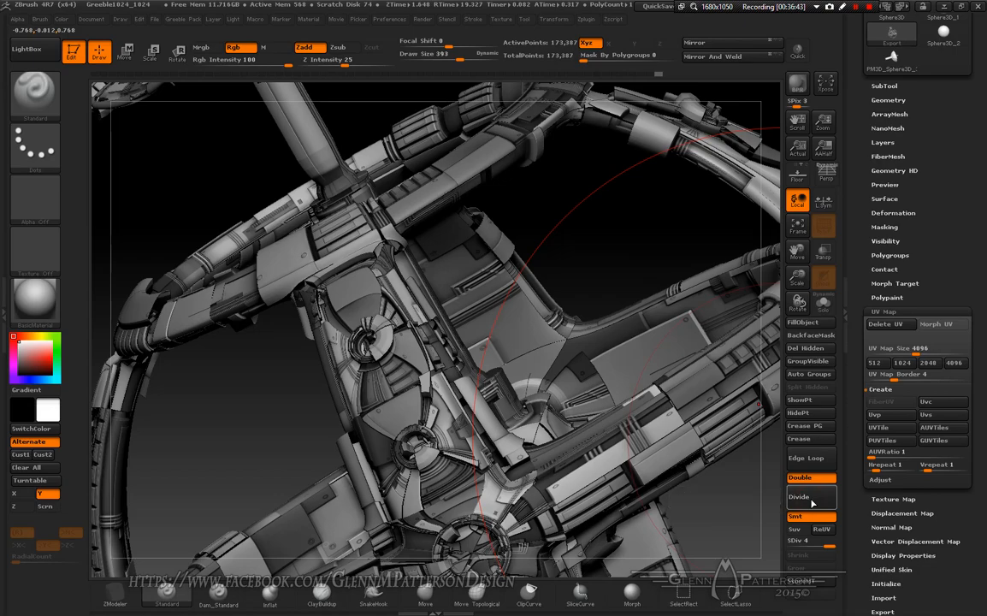
click(812, 503)
click(812, 502)
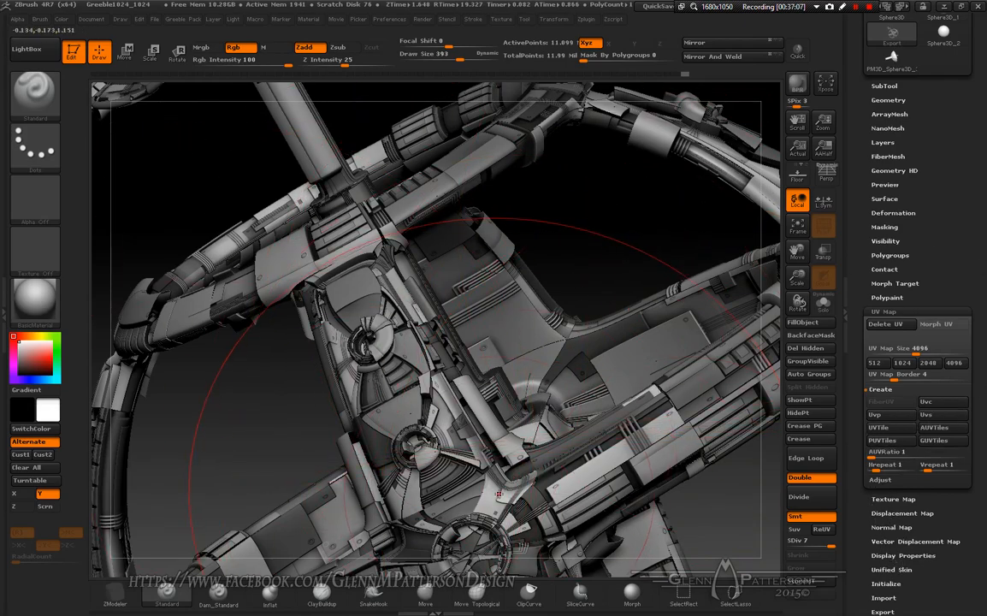
Step: Store a morph target for the model and apply the displacement map to its geometry
scroll(943, 284, down, 5)
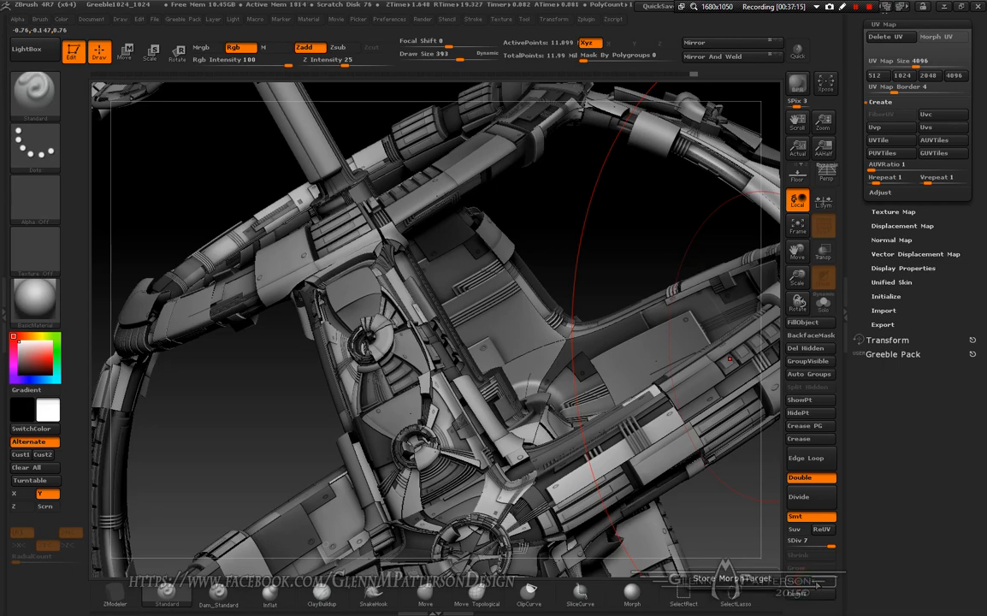
scroll(924, 463, up, 3)
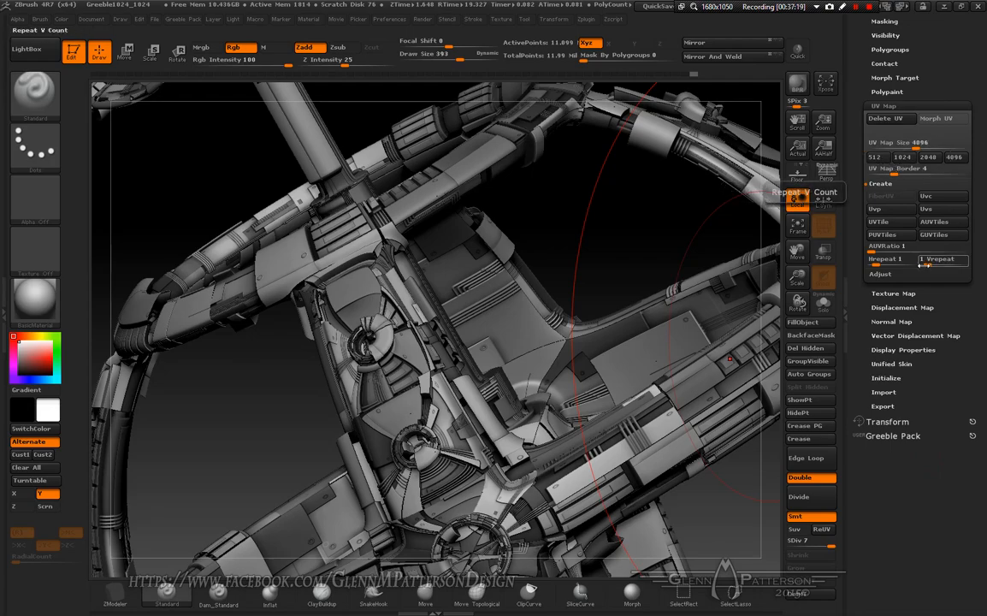
click(902, 307)
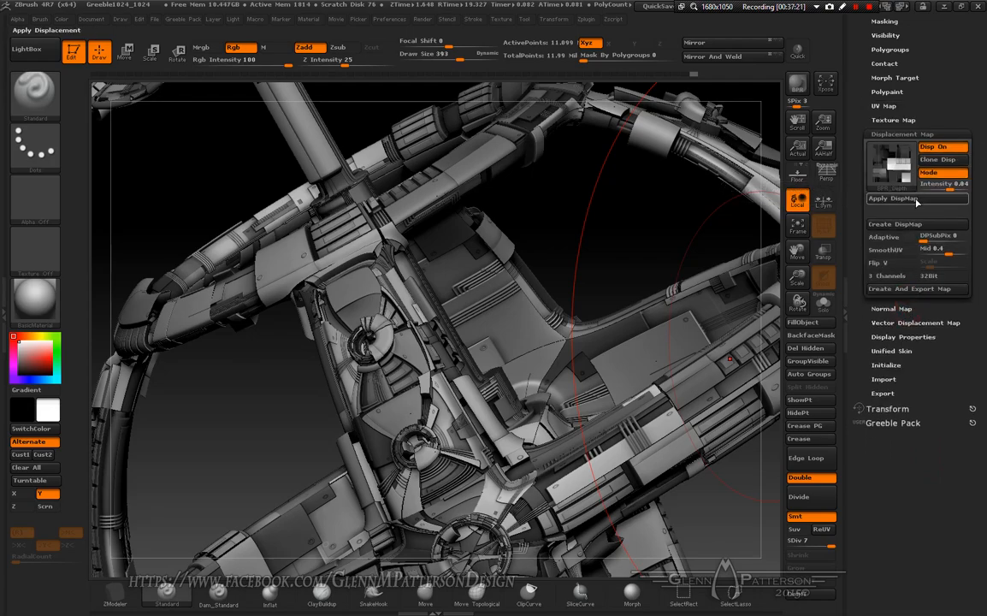
click(912, 199)
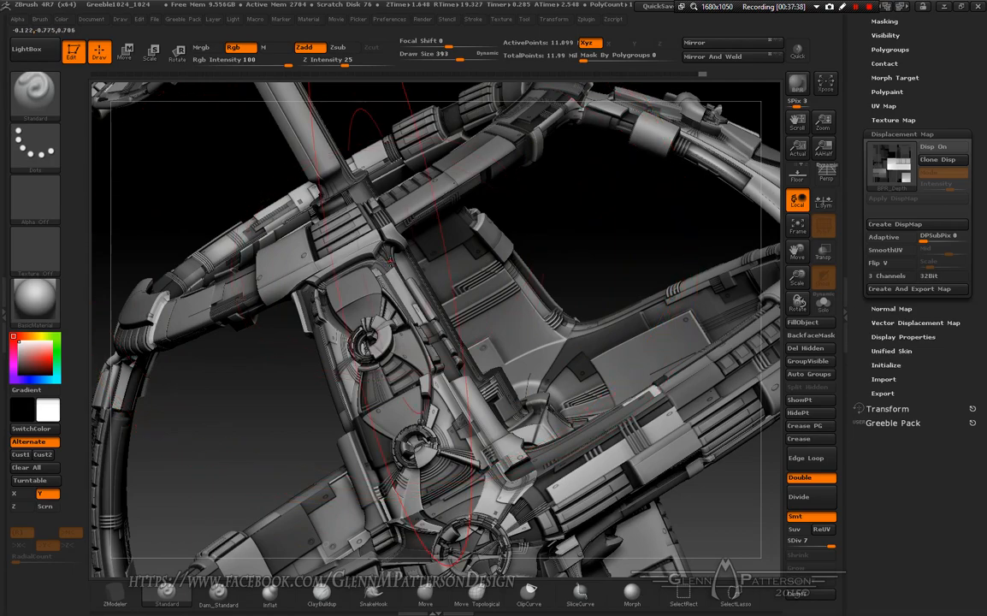
Step: Turn on Quick 3D Edit and the polyframe display, and check the applied displacement on the cage
right_drag(628, 375, 668, 426)
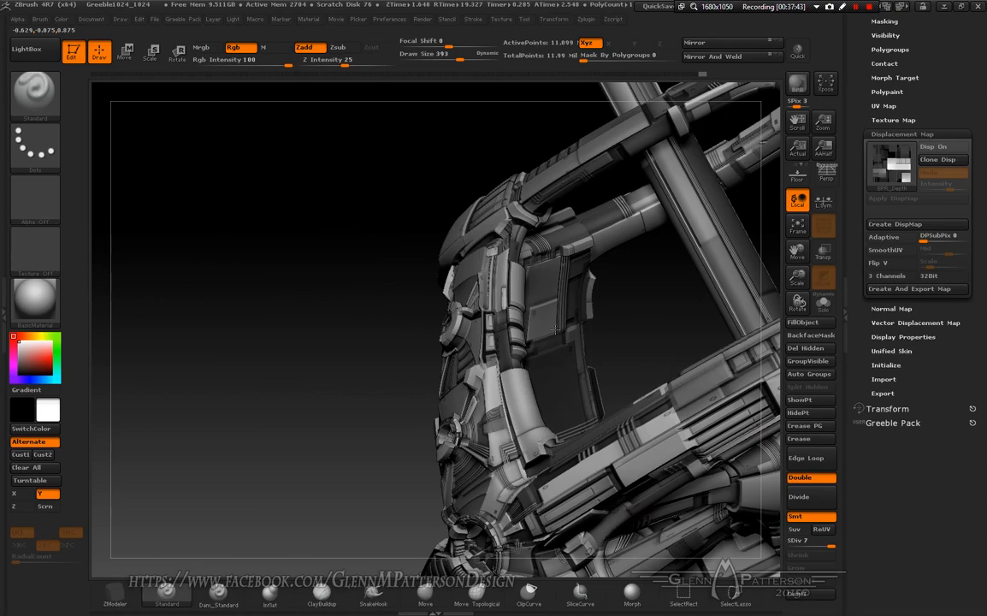
click(797, 53)
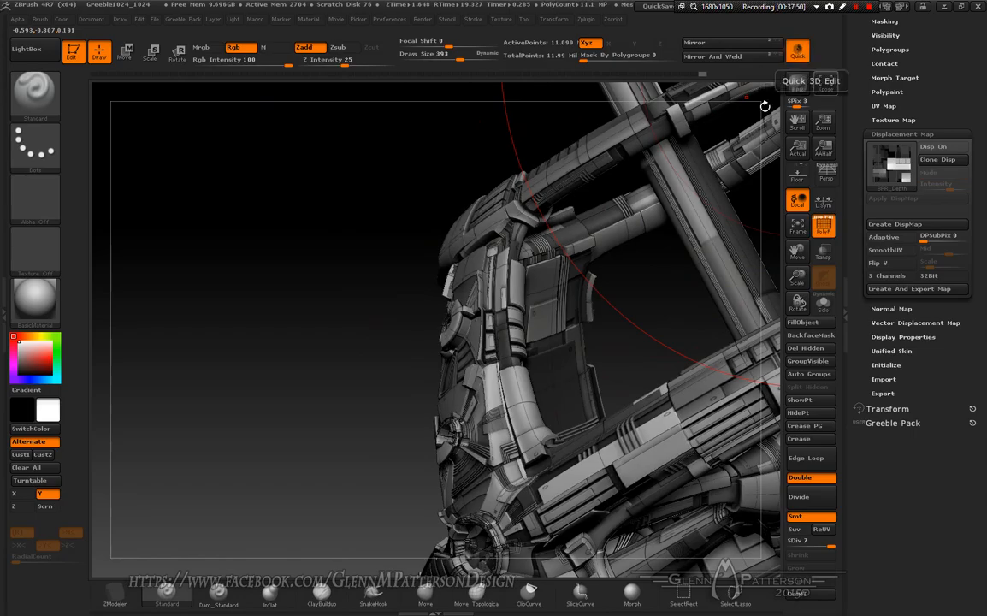
mouse_move(437, 440)
mouse_down()
mouse_move(563, 441)
mouse_move(479, 377)
mouse_move(359, 325)
mouse_move(451, 392)
mouse_move(438, 323)
mouse_move(295, 310)
mouse_up()
drag(377, 310, 402, 317)
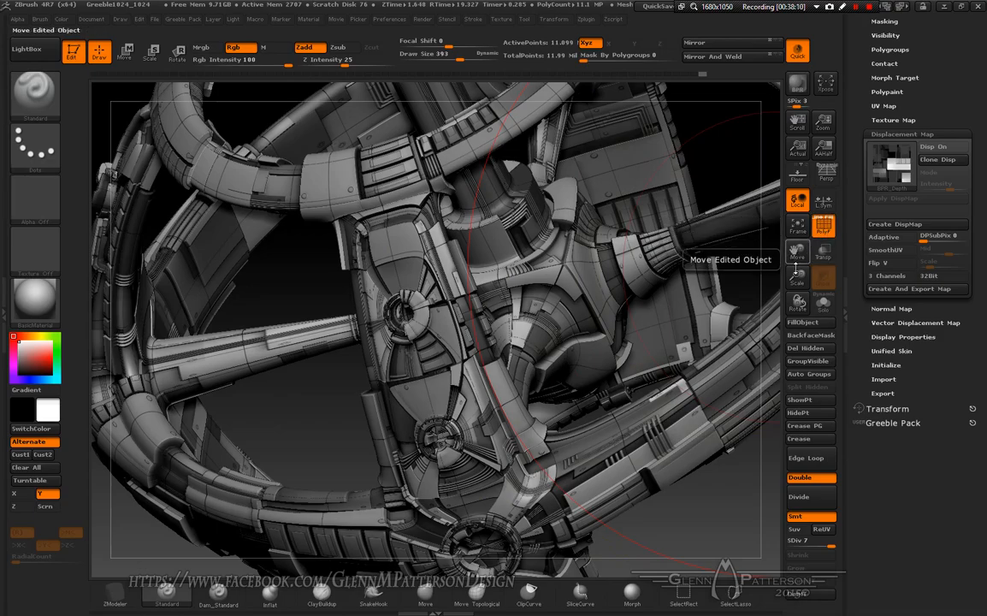
drag(797, 279, 529, 240)
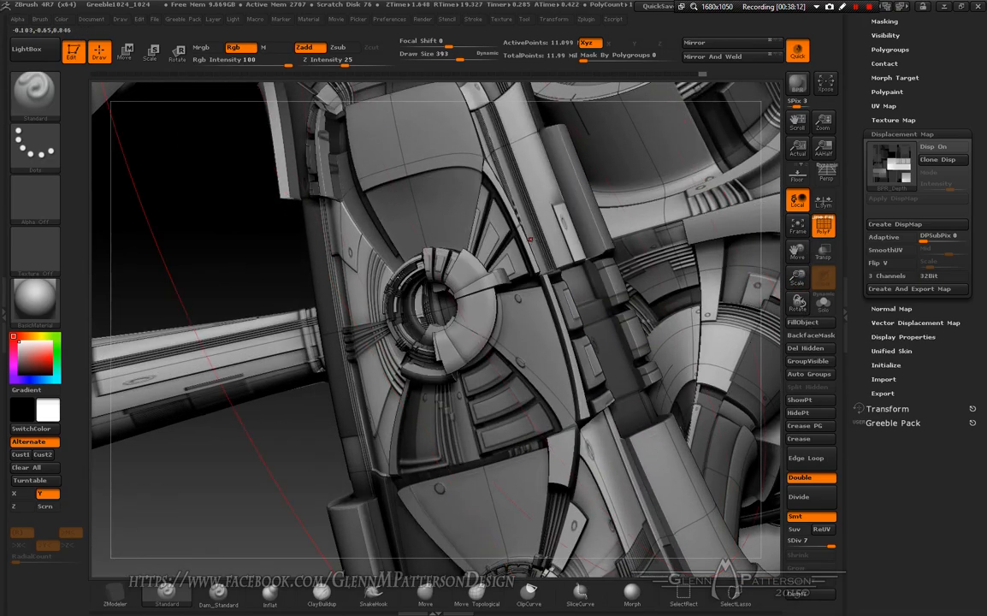
Step: Examine the raised panel detail up close on the cage strut, its circular hub and the upper ring
right_drag(542, 237, 498, 255)
drag(797, 279, 754, 332)
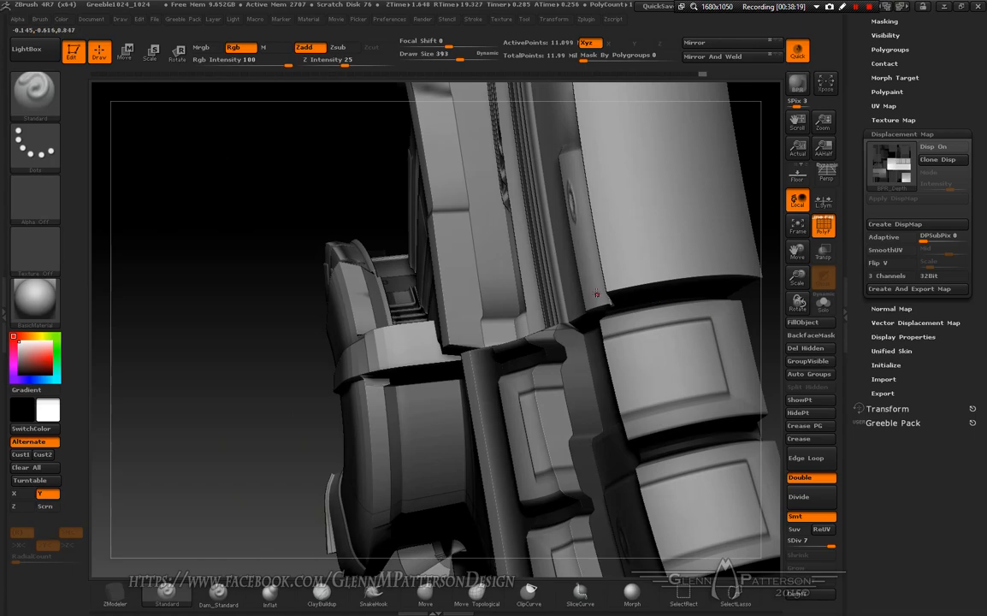
right_drag(742, 196, 702, 297)
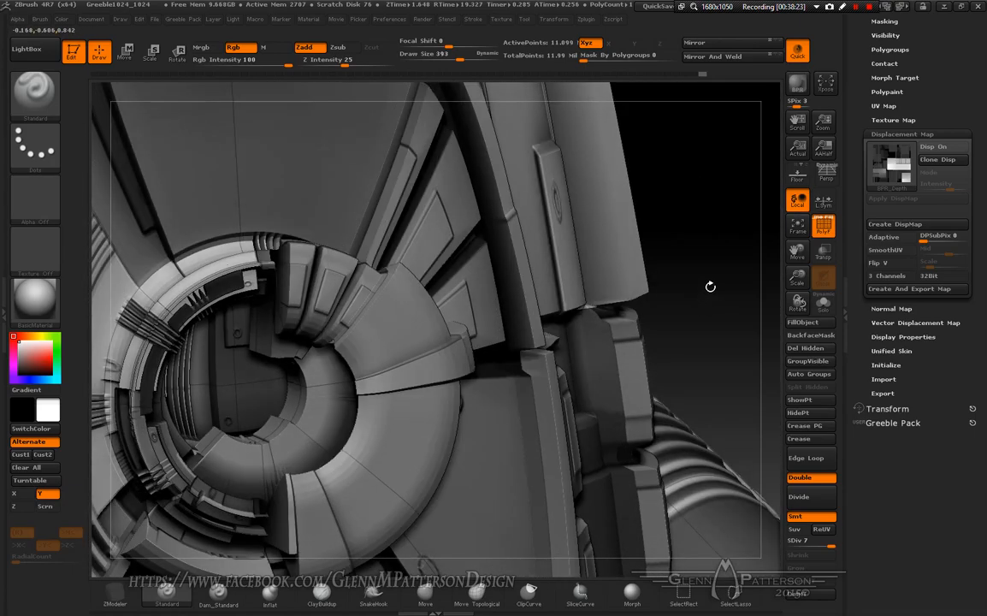
drag(797, 251, 846, 552)
right_drag(541, 265, 606, 198)
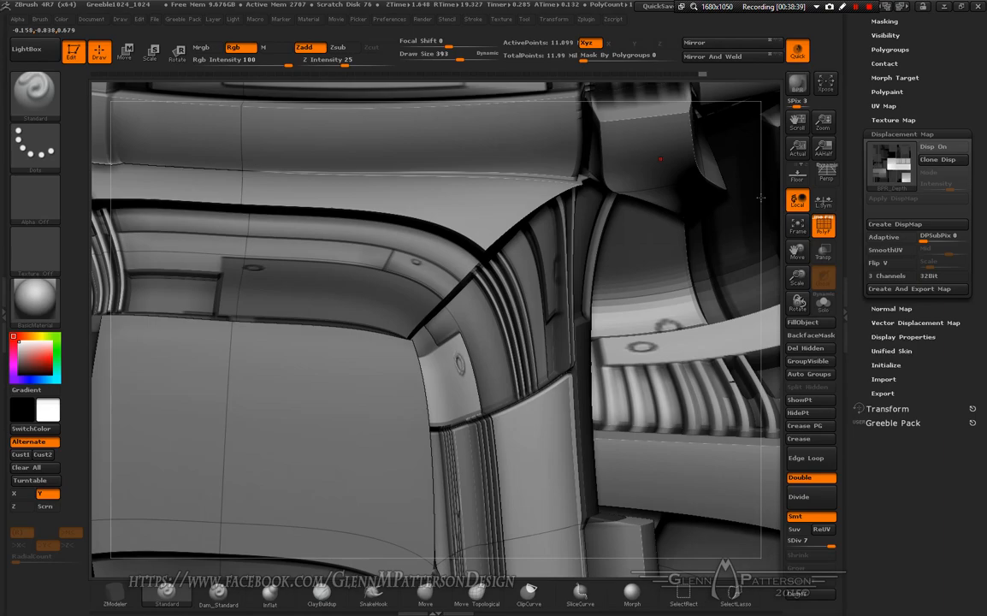
drag(795, 249, 767, 414)
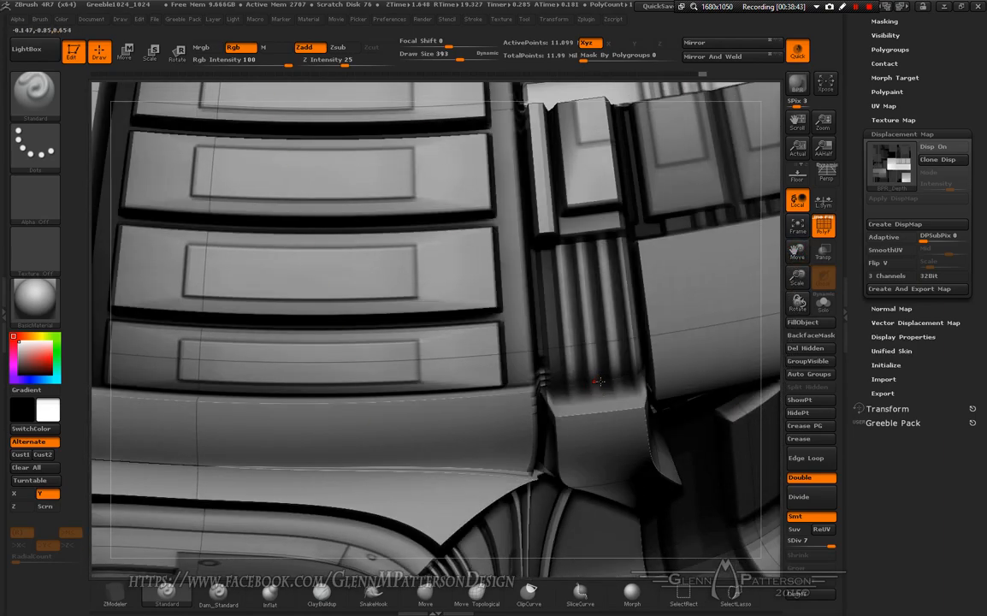
drag(796, 278, 789, 224)
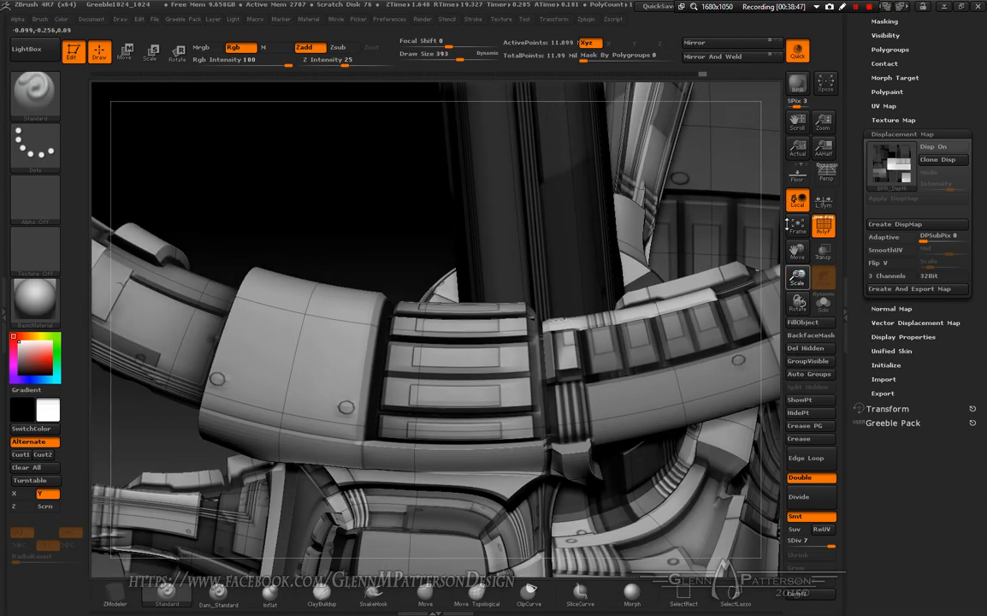
right_drag(604, 376, 591, 397)
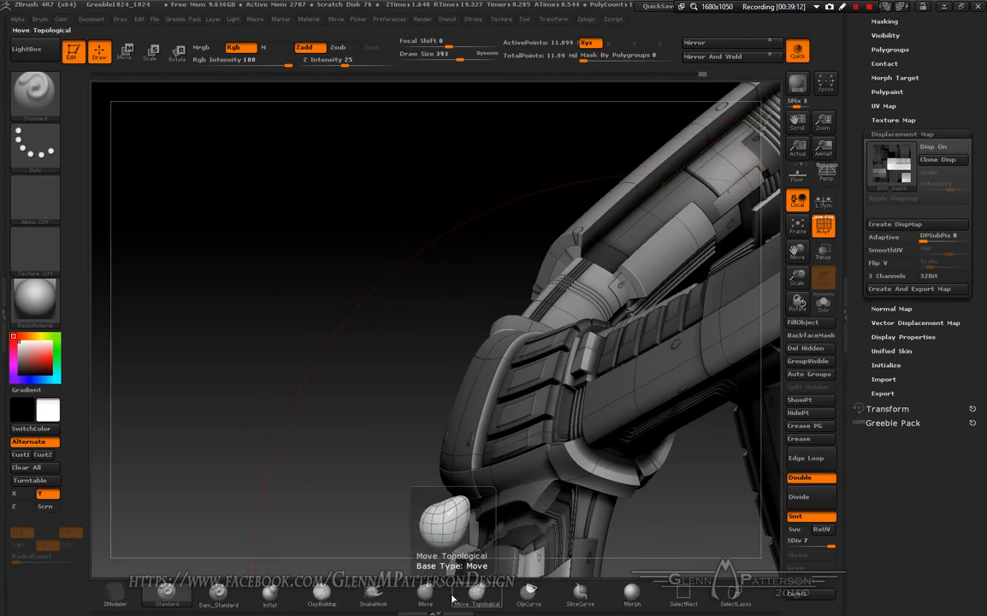
Step: Select the Morph brush and set its draw size to 45, focal shift to 63 and Z intensity to 5
click(631, 592)
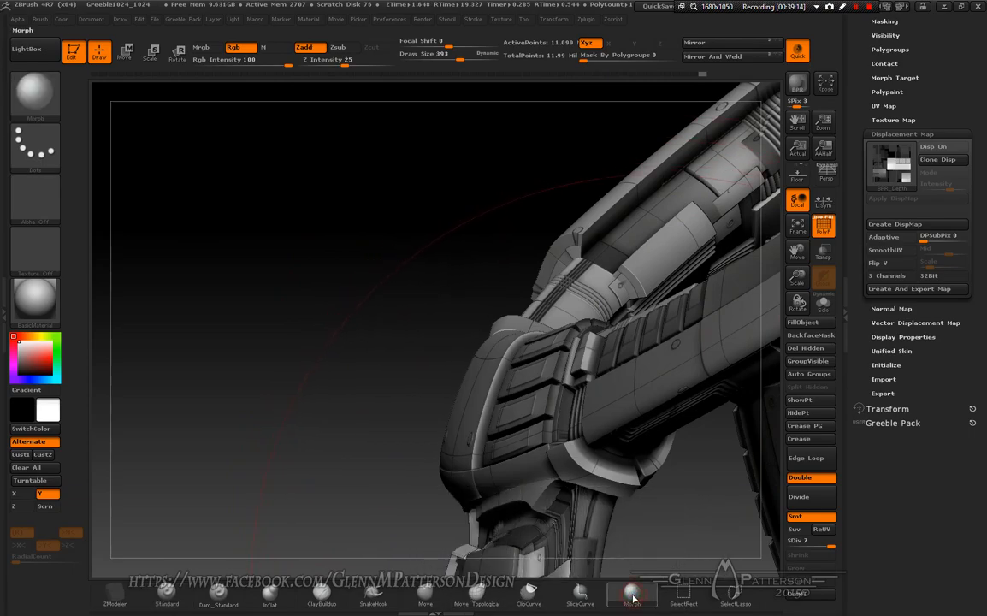
key(space)
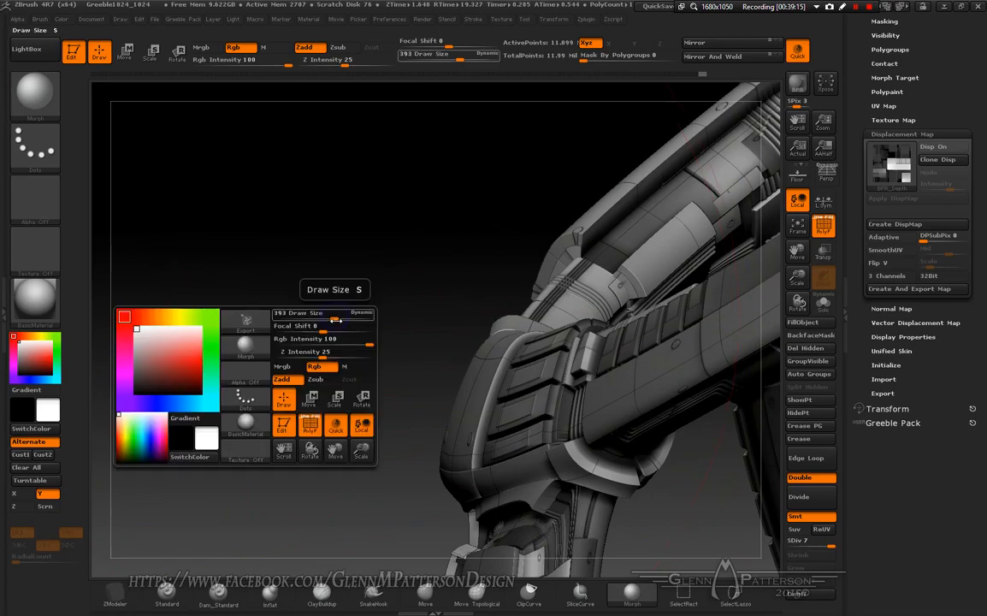
mouse_move(318, 314)
mouse_down()
mouse_move(296, 318)
mouse_move(384, 318)
mouse_up()
key(space)
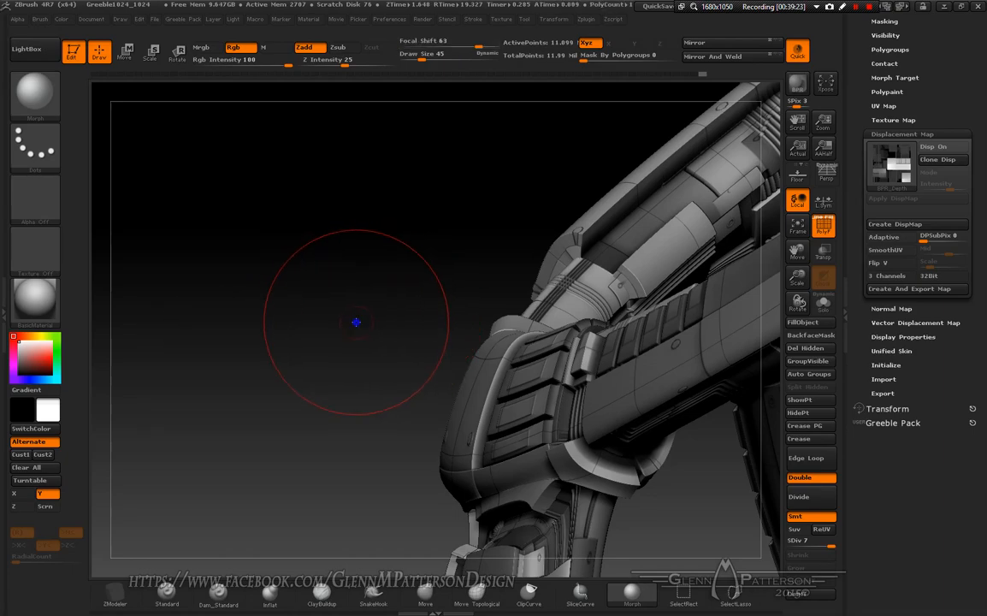
key(space)
drag(370, 360, 366, 361)
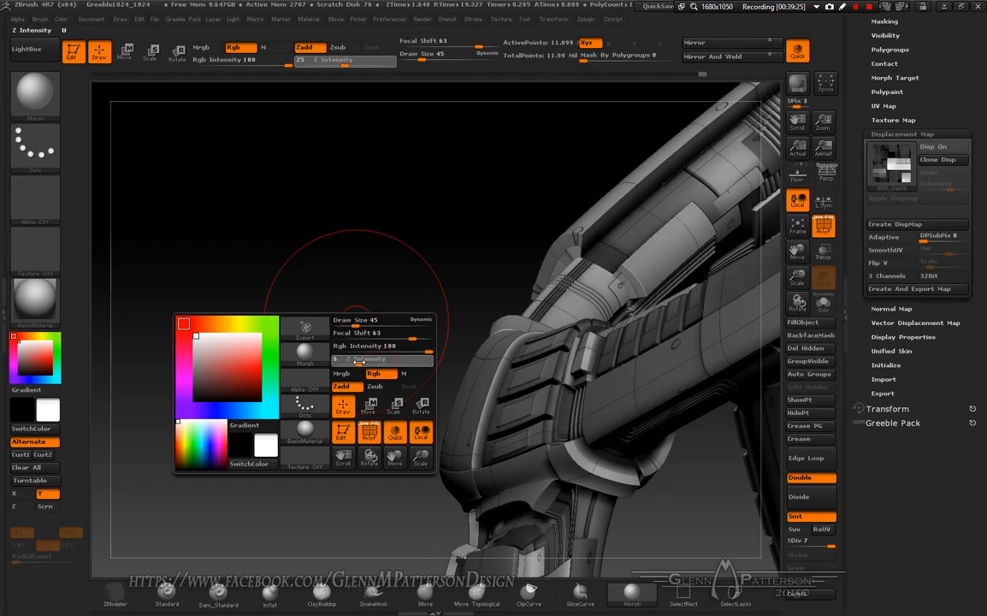
key(Return)
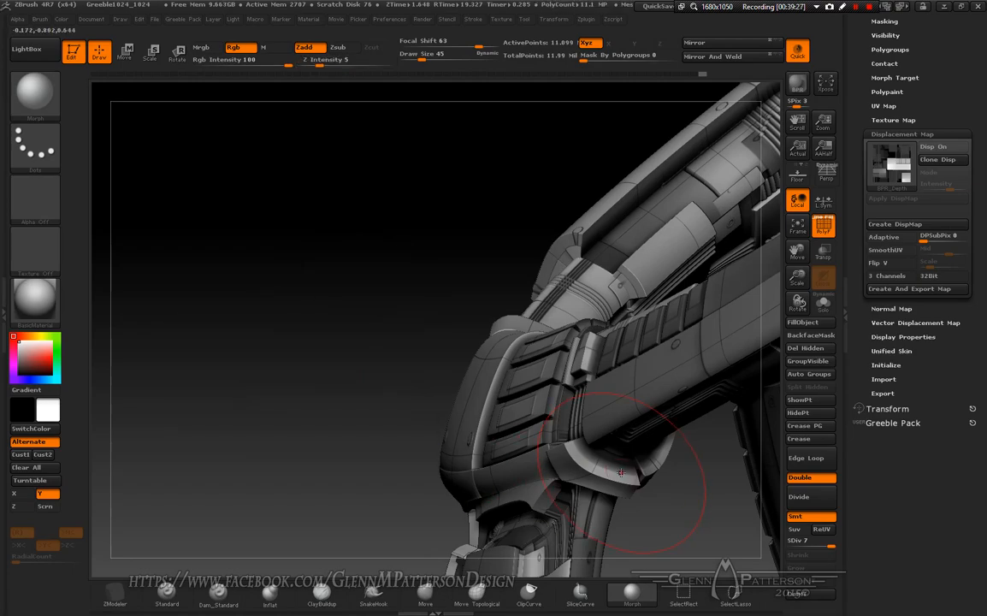
Step: Set Mask By Polygroups to 100 and brush the flared collar beneath the ring's corner back toward its stored shape
drag(586, 60, 639, 67)
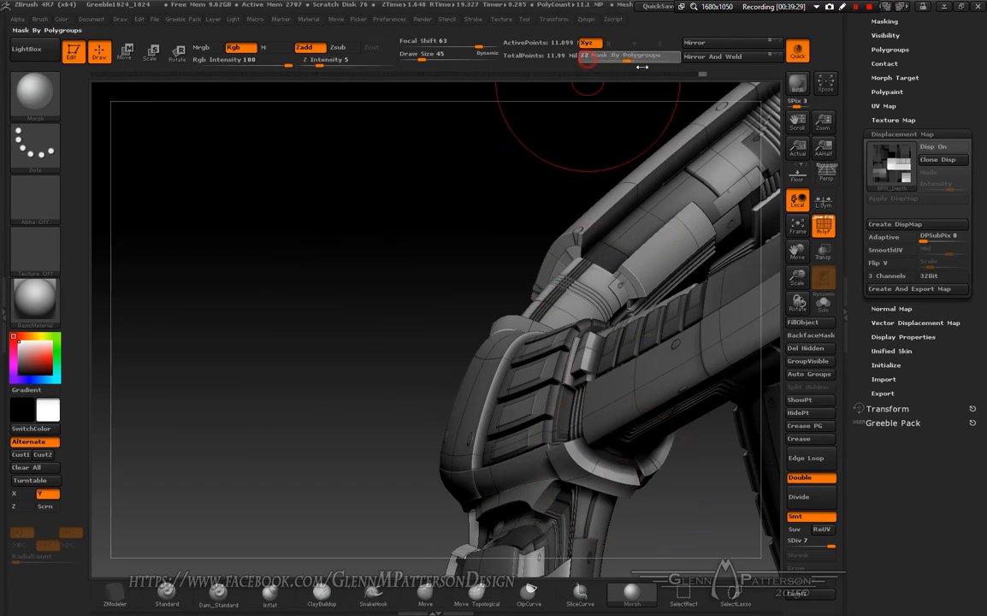
drag(699, 73, 701, 74)
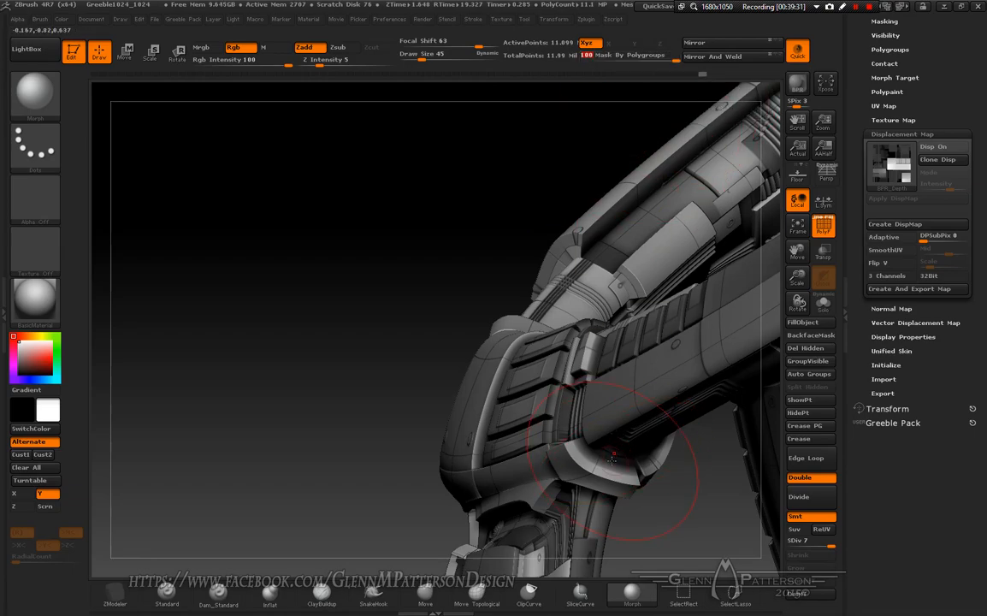
mouse_move(604, 466)
mouse_down()
mouse_move(616, 464)
mouse_move(588, 452)
mouse_up()
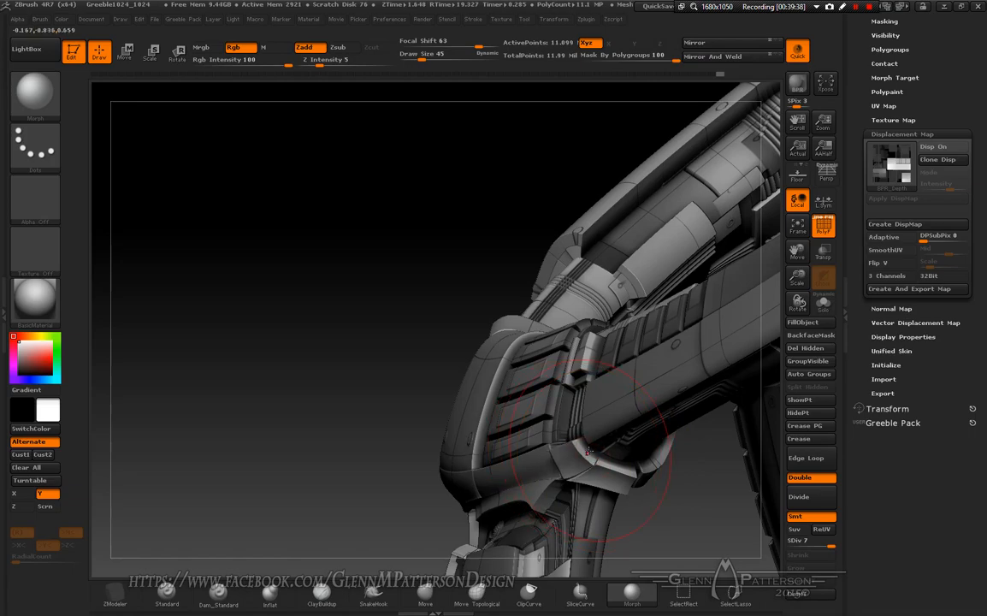
drag(651, 463, 655, 461)
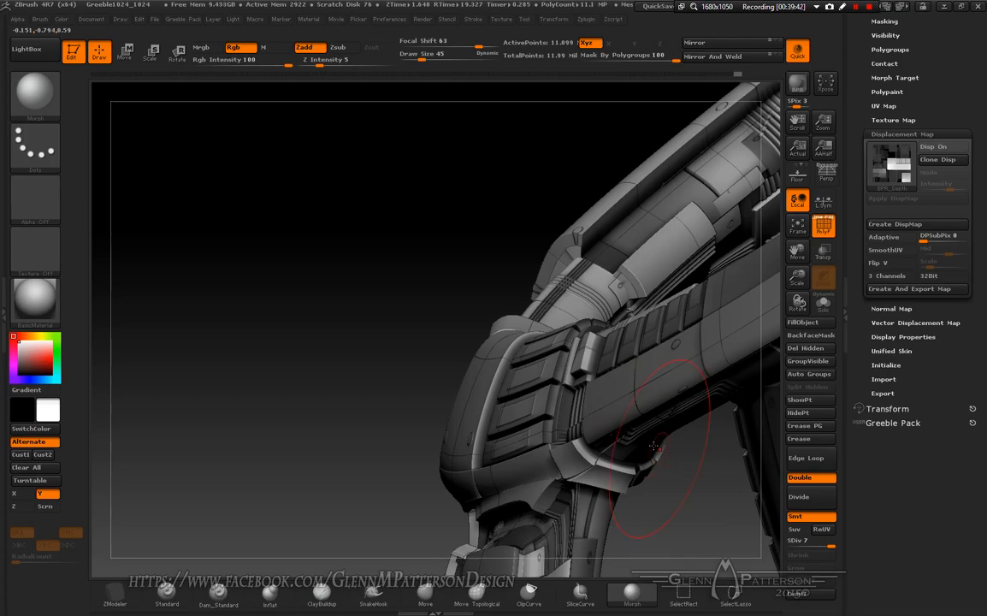
Step: Reduce the bulging rim segments around the dish's edge with the Morph brush
drag(507, 247, 488, 252)
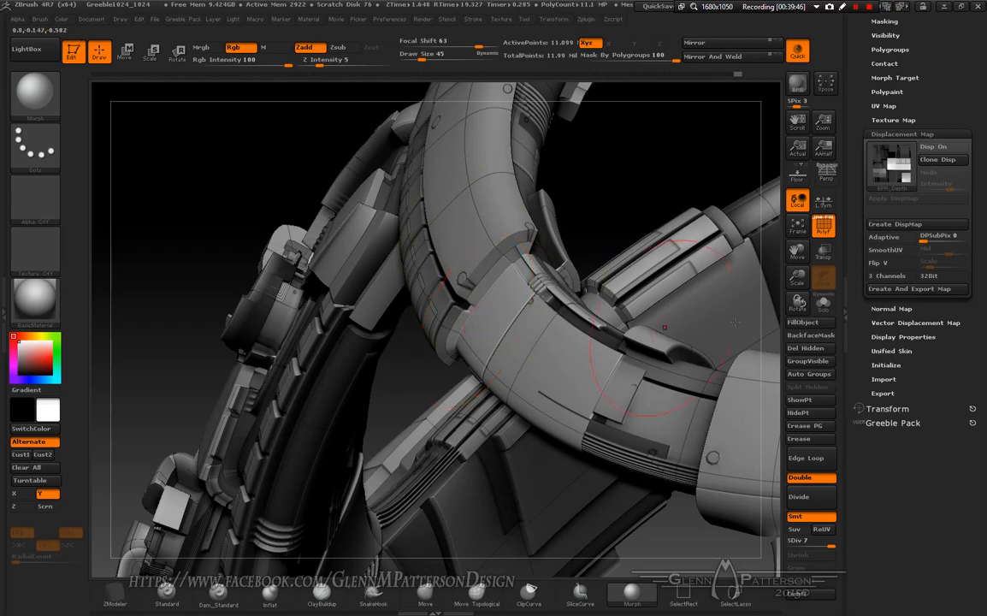
drag(795, 250, 691, 514)
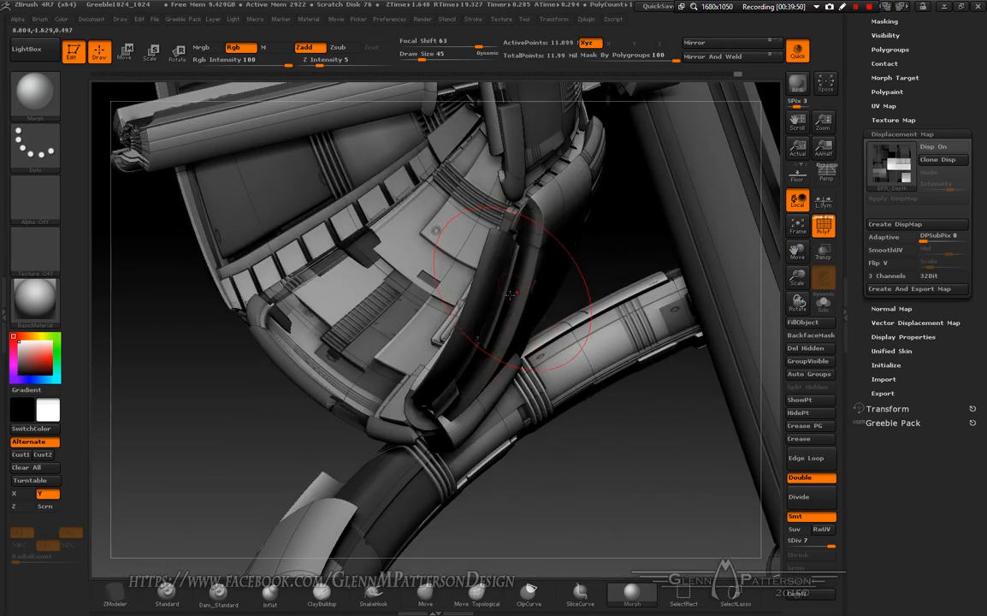
mouse_move(458, 332)
right_down()
mouse_move(496, 304)
mouse_move(504, 320)
mouse_move(586, 341)
right_up()
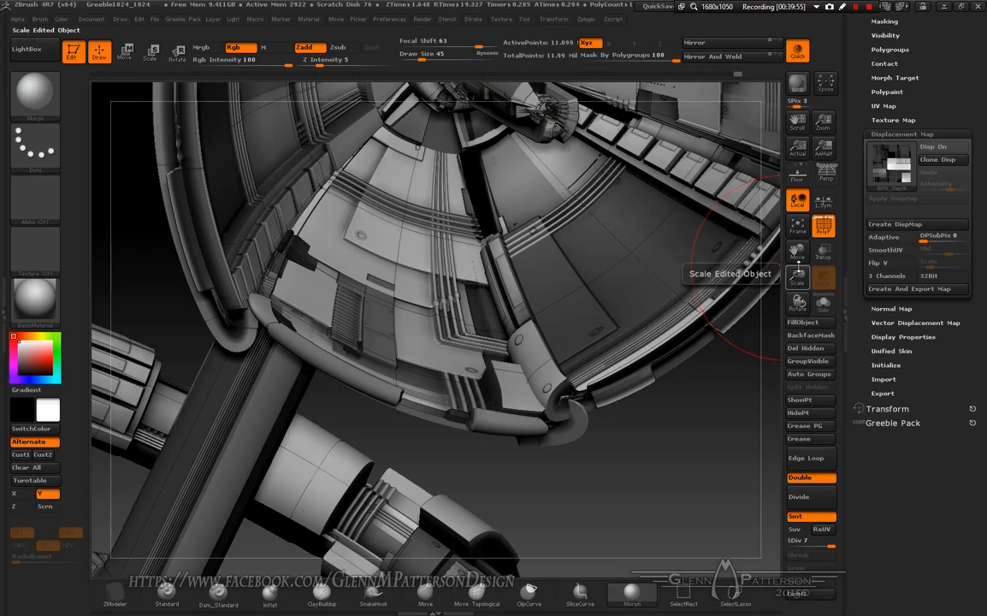
drag(798, 276, 556, 350)
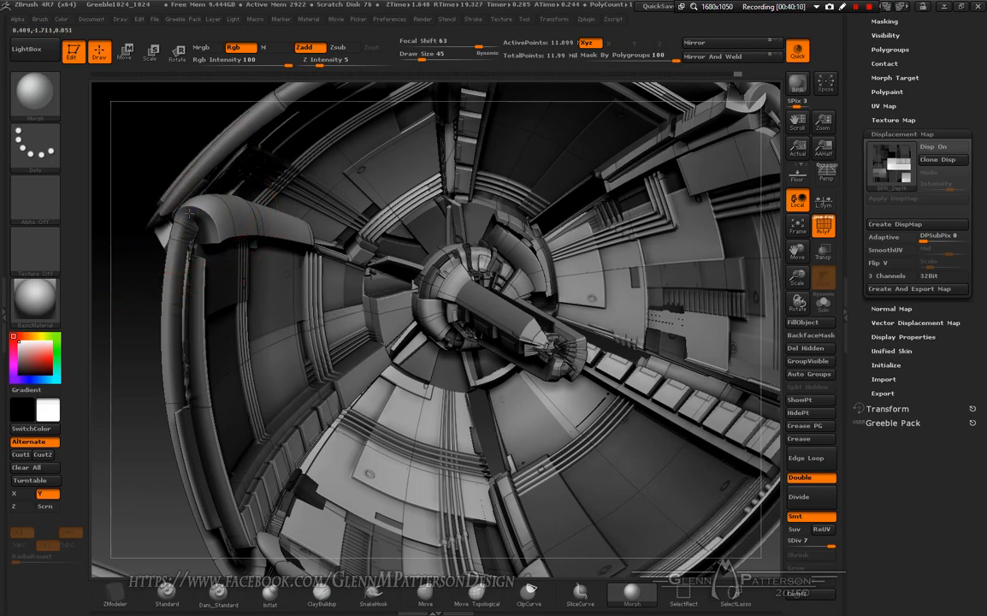
mouse_move(201, 230)
mouse_down()
mouse_move(175, 272)
mouse_move(174, 308)
mouse_move(184, 404)
mouse_move(221, 531)
mouse_move(171, 343)
mouse_move(177, 282)
mouse_up()
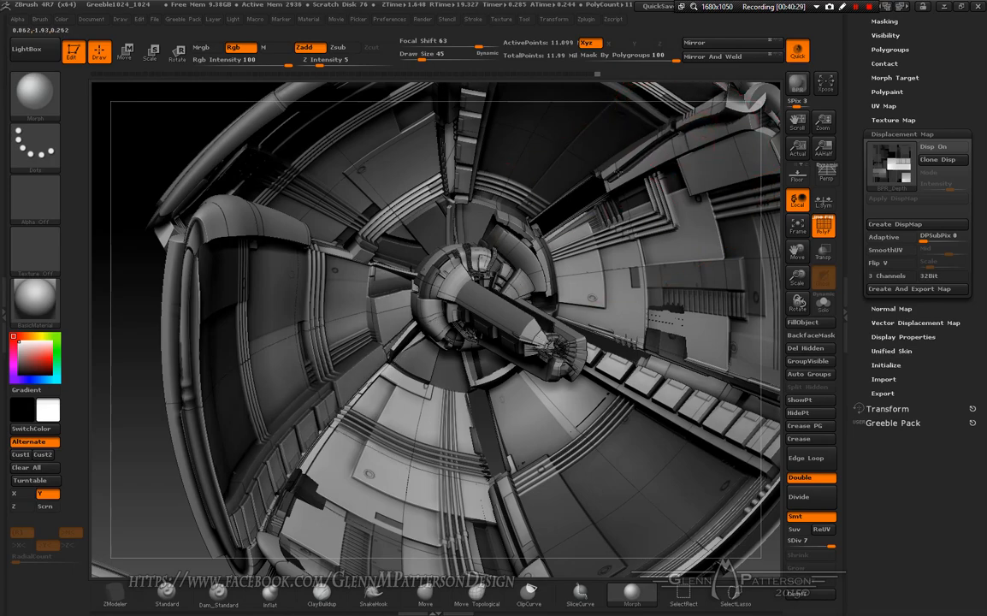
Step: Check the dish, ring and cage from further out, and turn on radial symmetry about the Y axis with a count of 4
drag(797, 276, 803, 196)
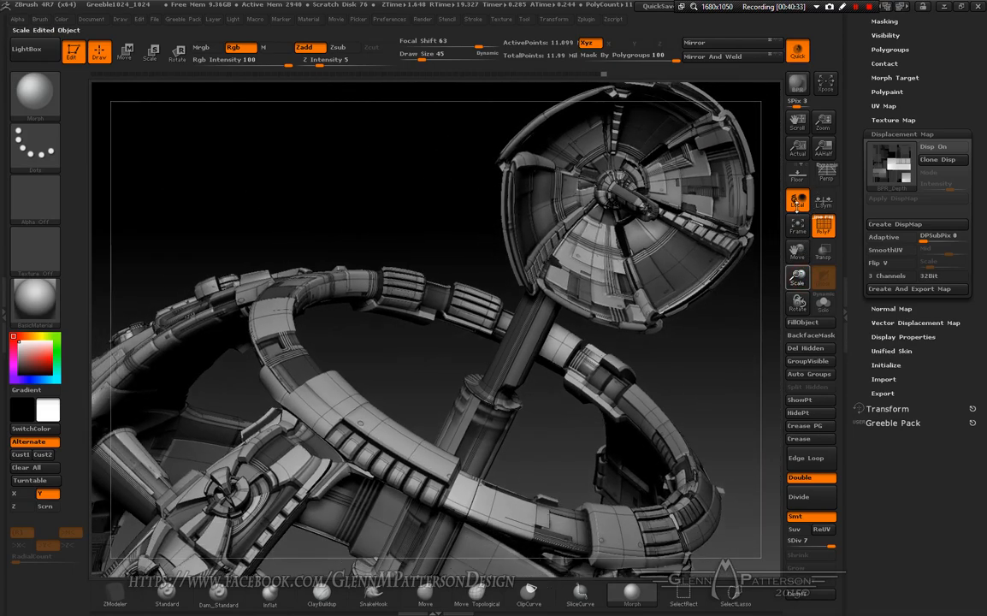
drag(689, 320, 672, 336)
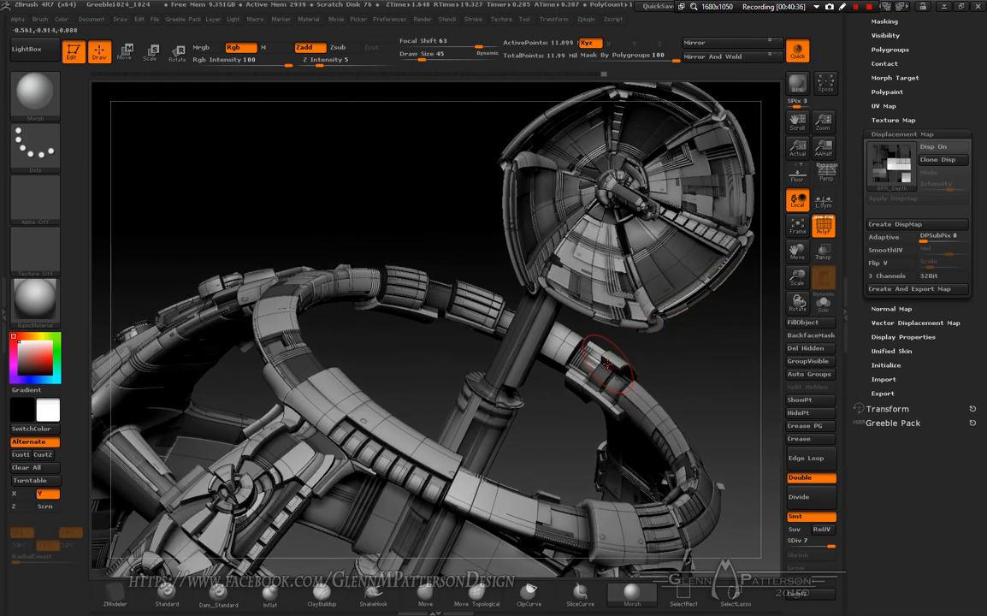
mouse_move(612, 368)
mouse_down()
mouse_move(607, 344)
mouse_move(613, 362)
mouse_up()
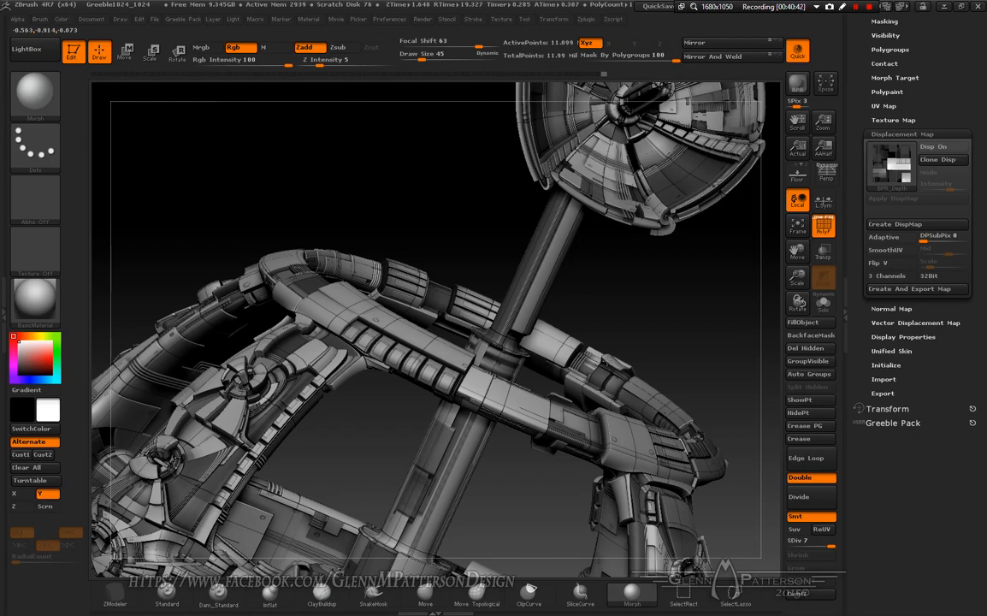
drag(447, 403, 587, 442)
mouse_move(798, 253)
mouse_down()
mouse_move(783, 137)
mouse_move(773, 142)
mouse_up()
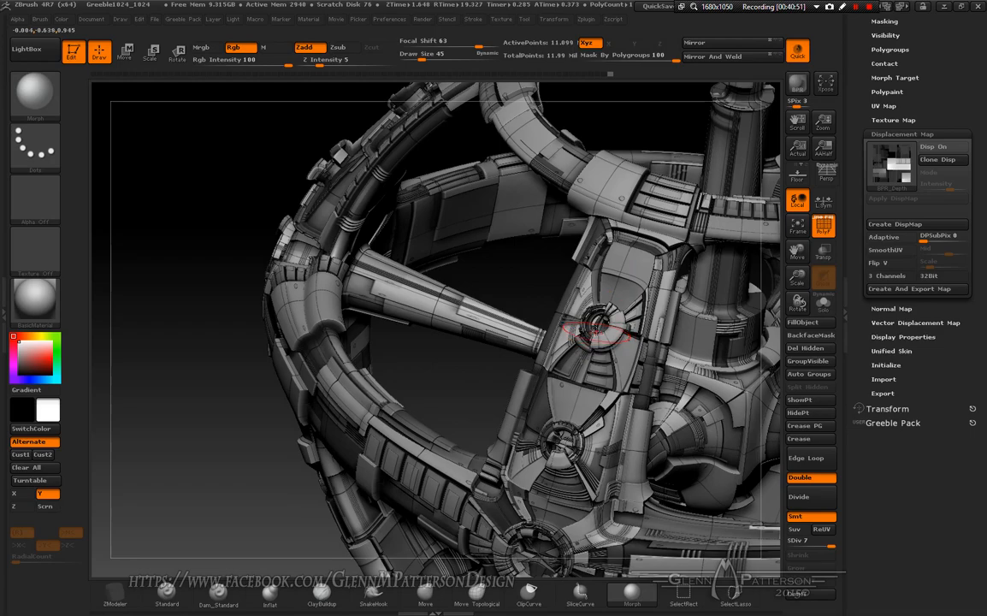
key(x)
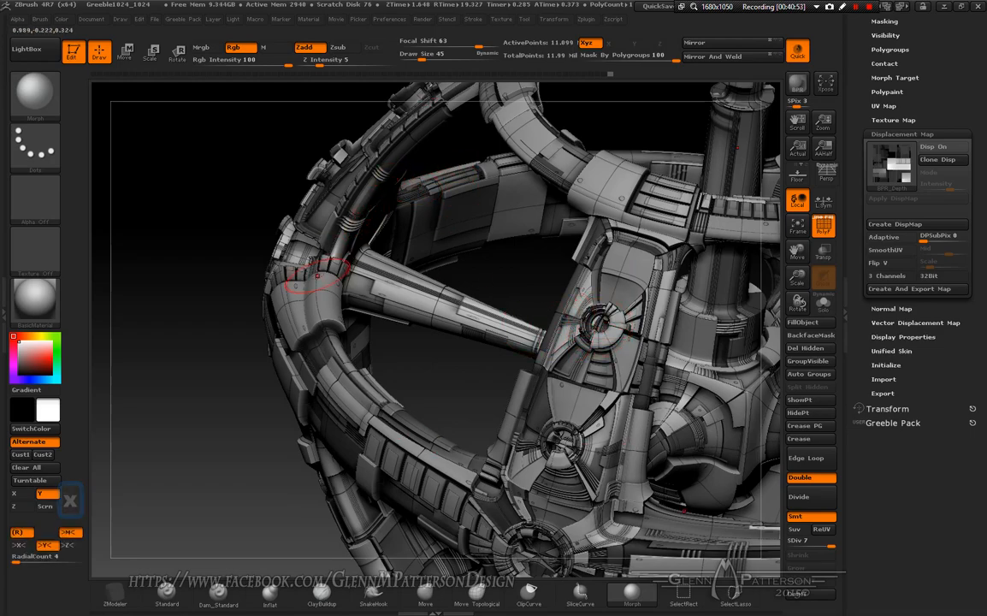
Step: Raise the Morph brush's Z intensity to 10
mouse_move(602, 324)
right_down()
mouse_move(671, 332)
mouse_move(676, 321)
mouse_move(602, 323)
right_up()
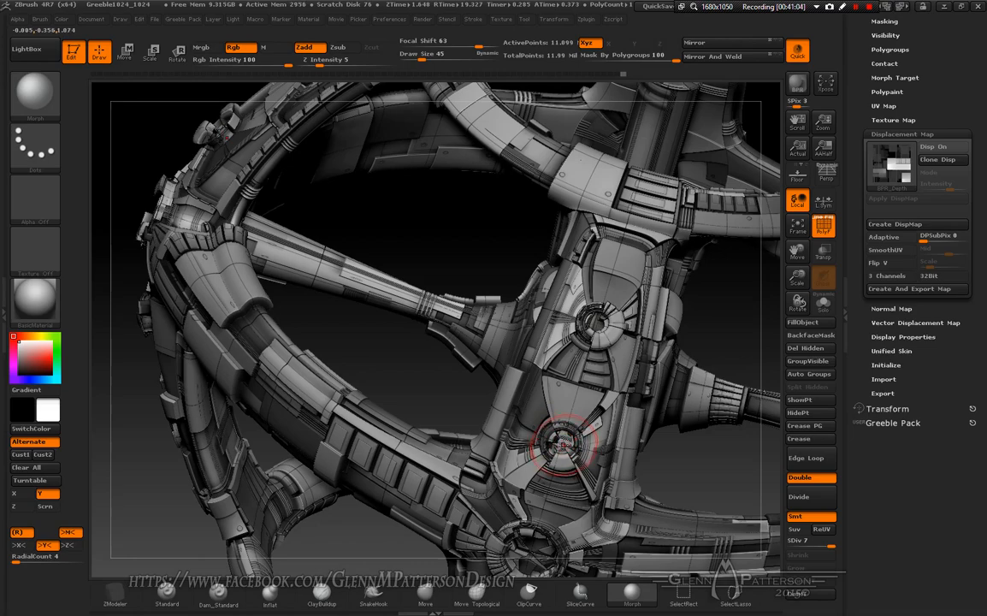
key(space)
drag(513, 419, 524, 419)
drag(801, 254, 829, 121)
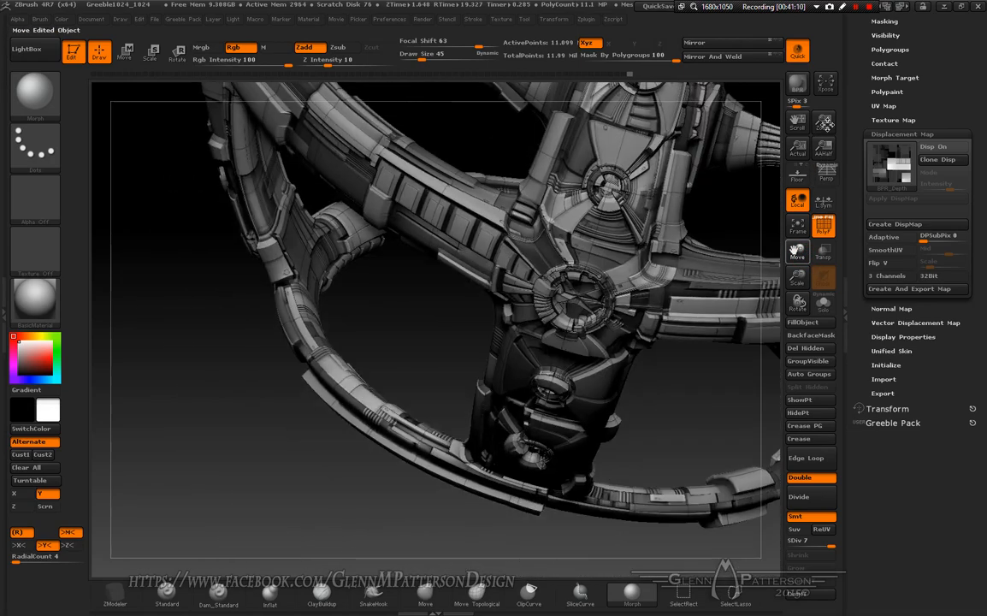
Step: Examine the cage's ring joints and struts from several angles, and frame the whole model
drag(645, 290, 575, 286)
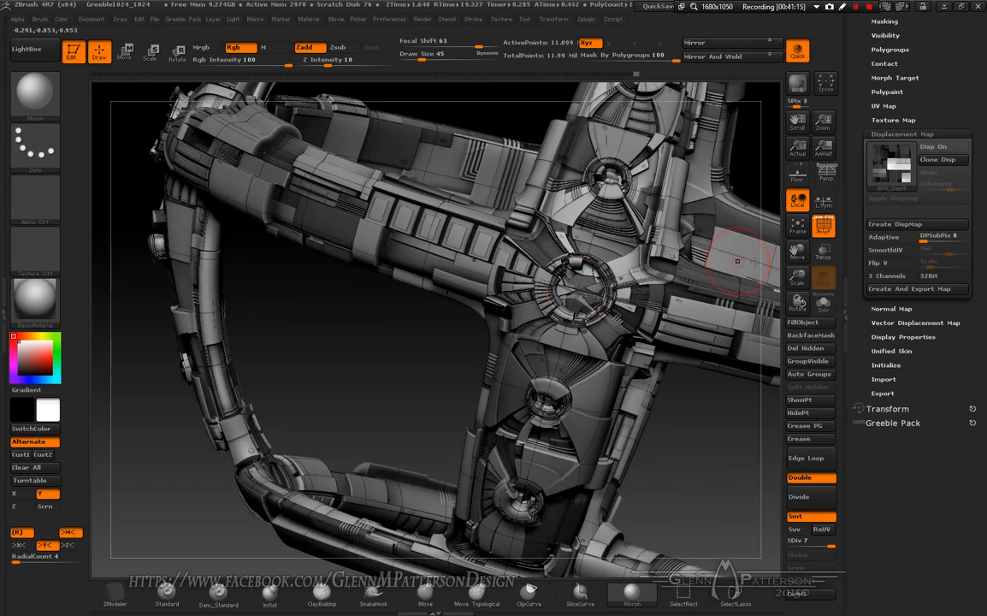
drag(797, 253, 660, 182)
right_drag(593, 214, 565, 137)
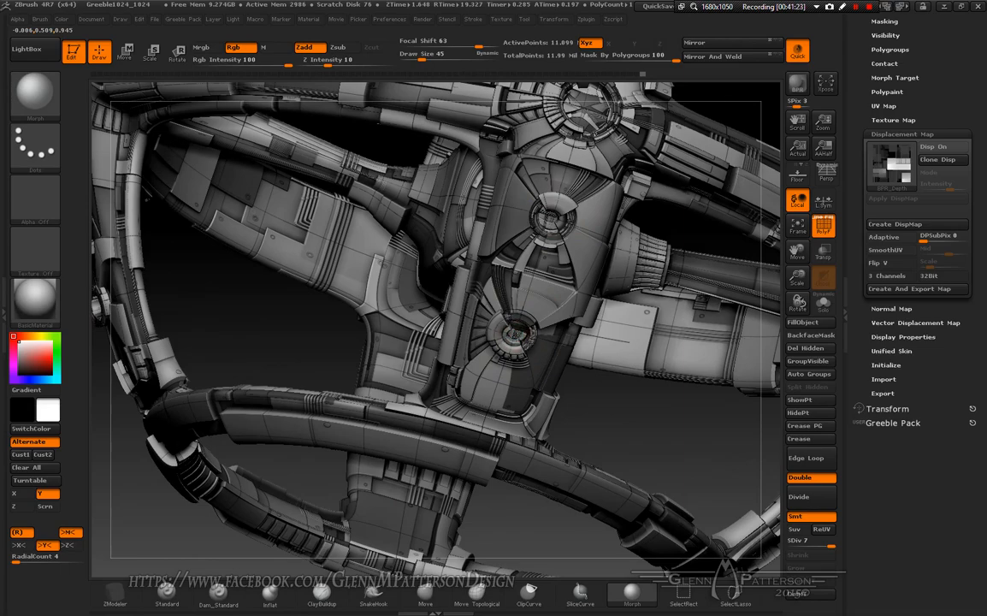
mouse_move(599, 282)
right_down()
mouse_move(605, 276)
mouse_move(614, 291)
right_up()
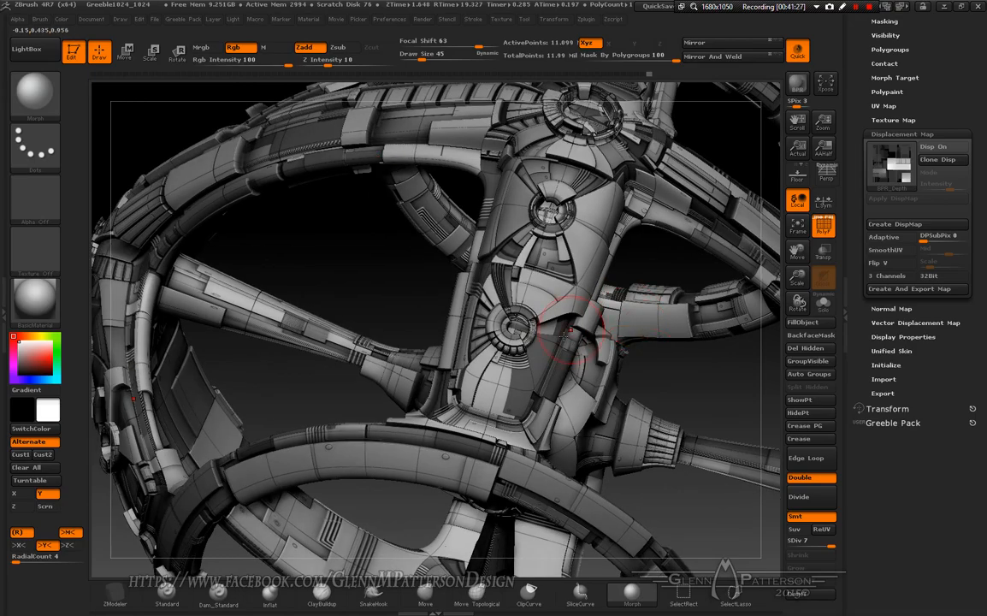
right_drag(482, 348, 513, 390)
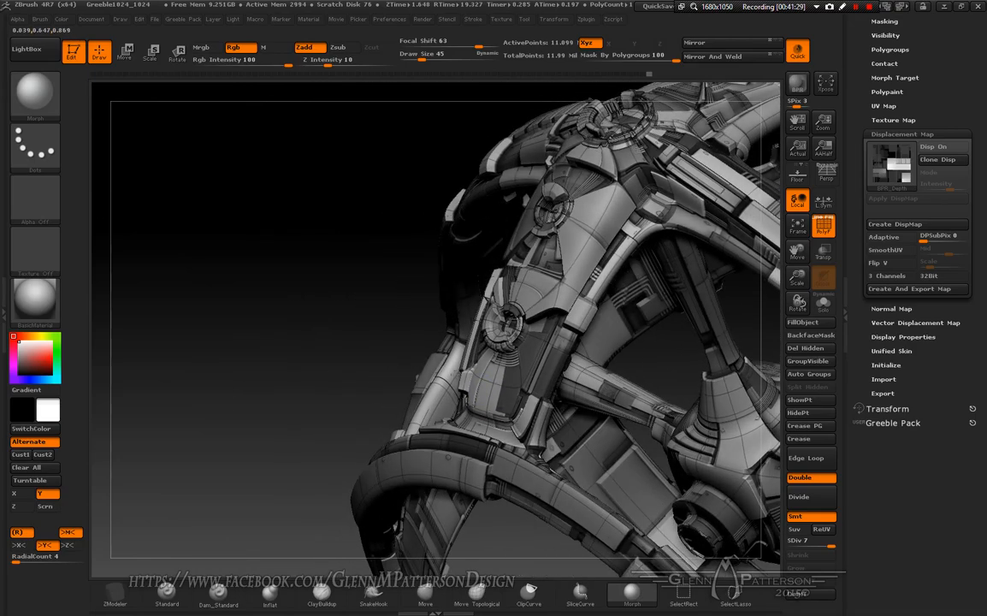
mouse_move(716, 362)
right_down()
mouse_move(642, 351)
mouse_move(674, 388)
mouse_move(648, 413)
right_up()
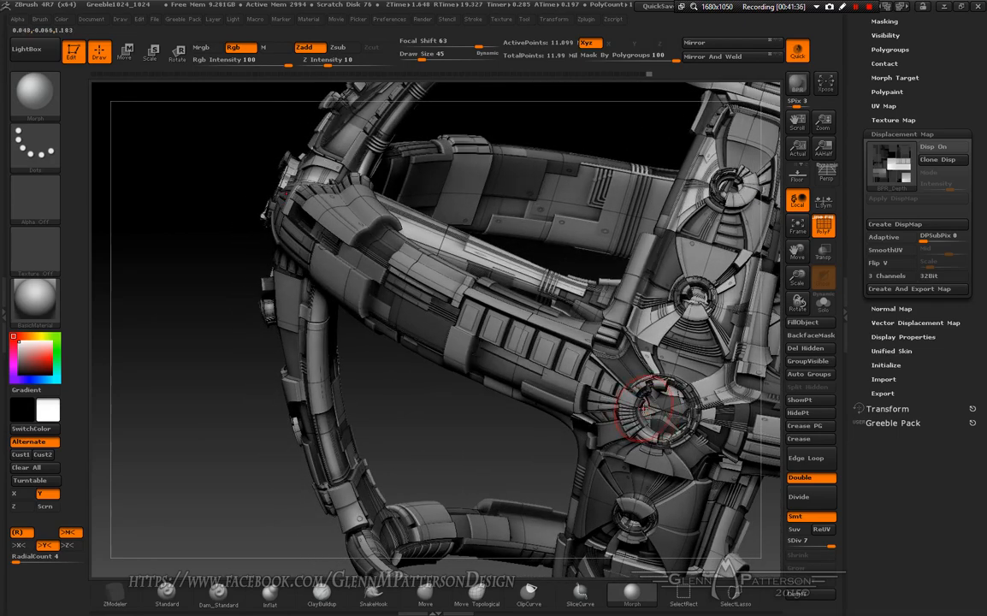
click(800, 229)
right_drag(655, 361, 650, 357)
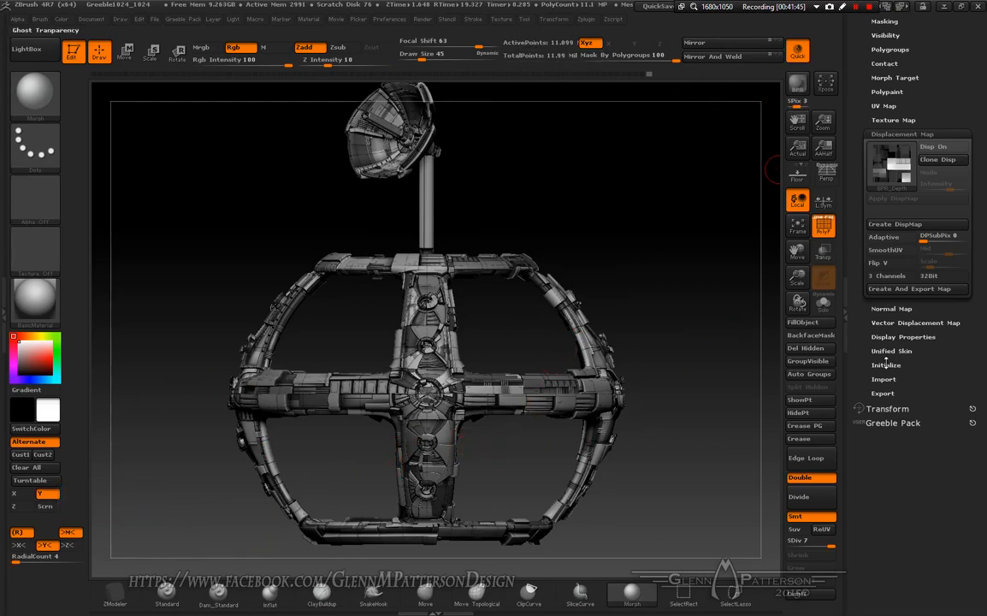
Step: Enable polypaint Colorize on the model and turn off the polyframe display
drag(980, 180, 985, 247)
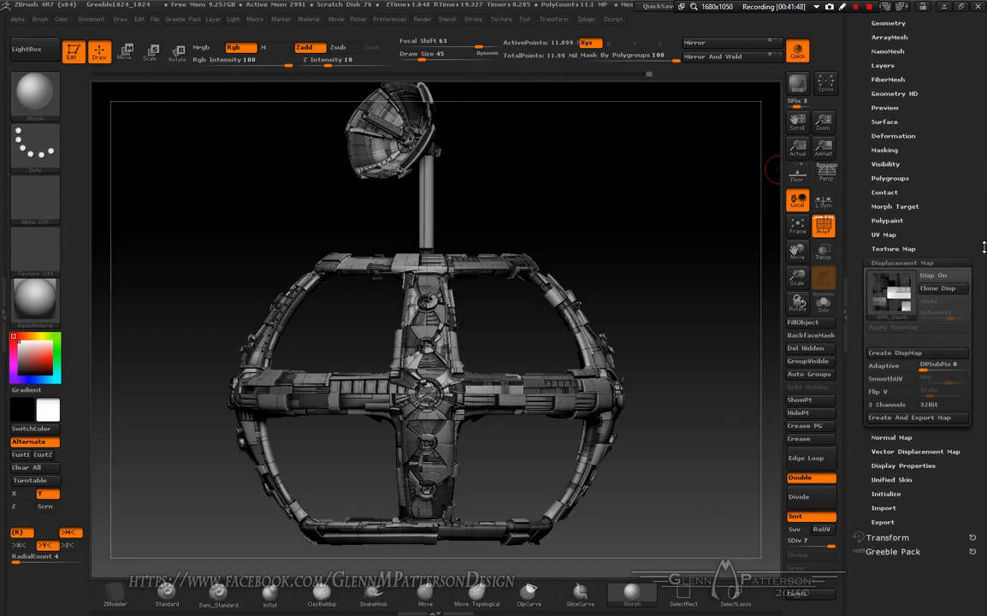
click(889, 220)
click(905, 248)
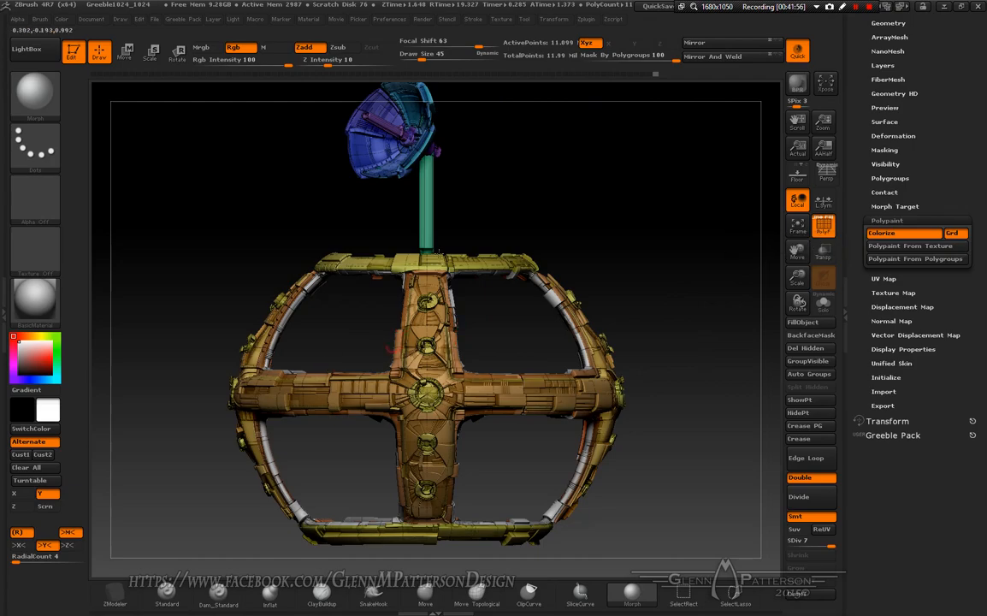
click(823, 227)
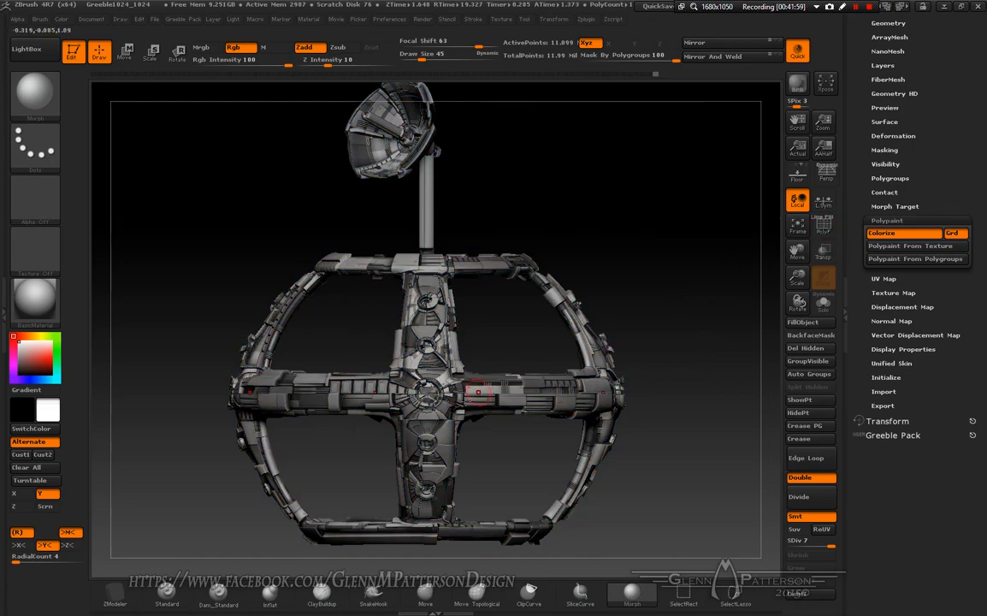
Step: Delete the model's existing UV map
click(884, 279)
click(888, 248)
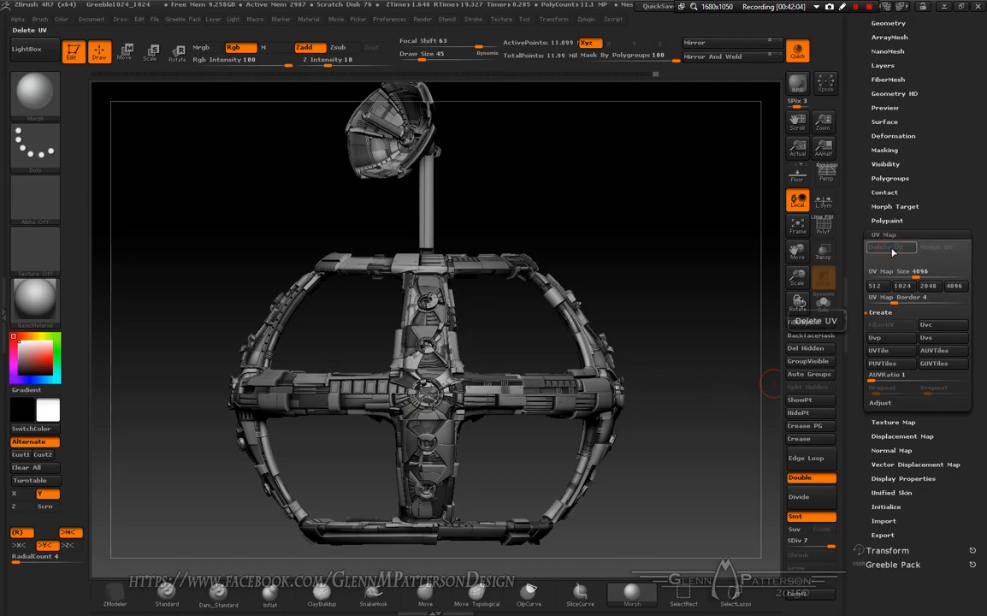
drag(652, 360, 708, 396)
drag(667, 453, 674, 401)
Step: Save the tool as DEMO in the DEMO_ARTIFACT folder
drag(964, 164, 967, 460)
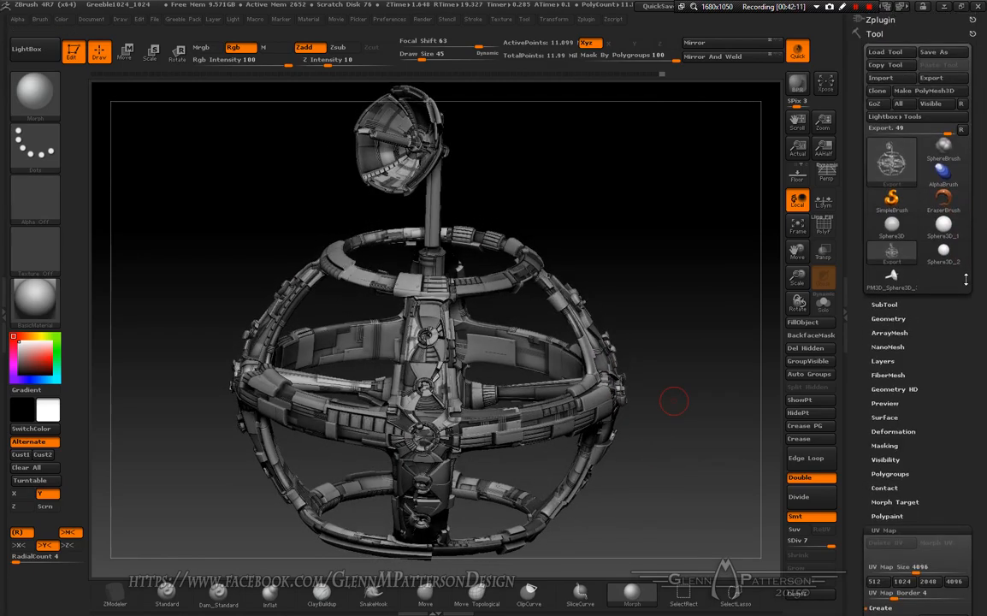
click(933, 52)
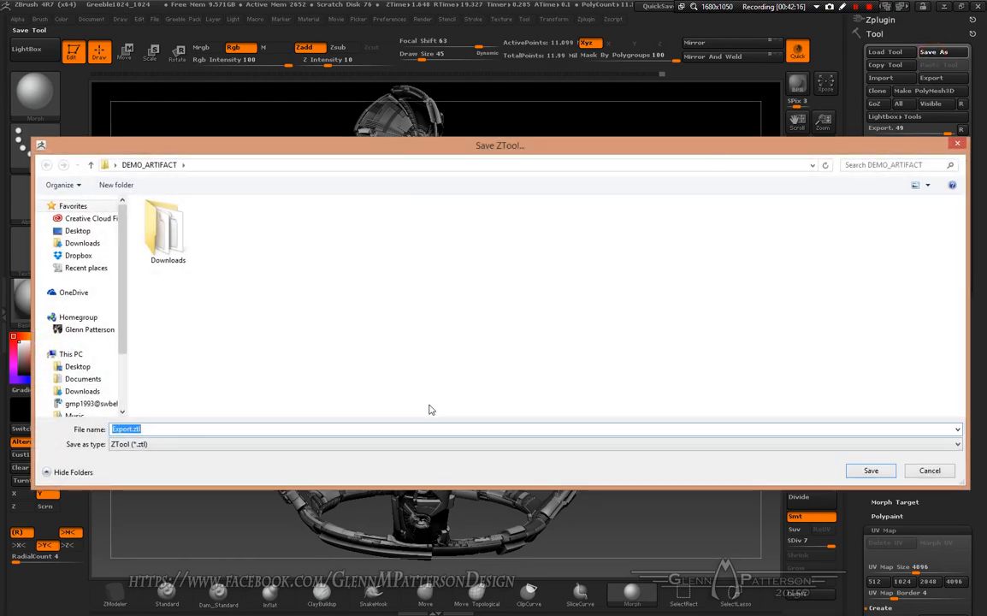
text(DEMO)
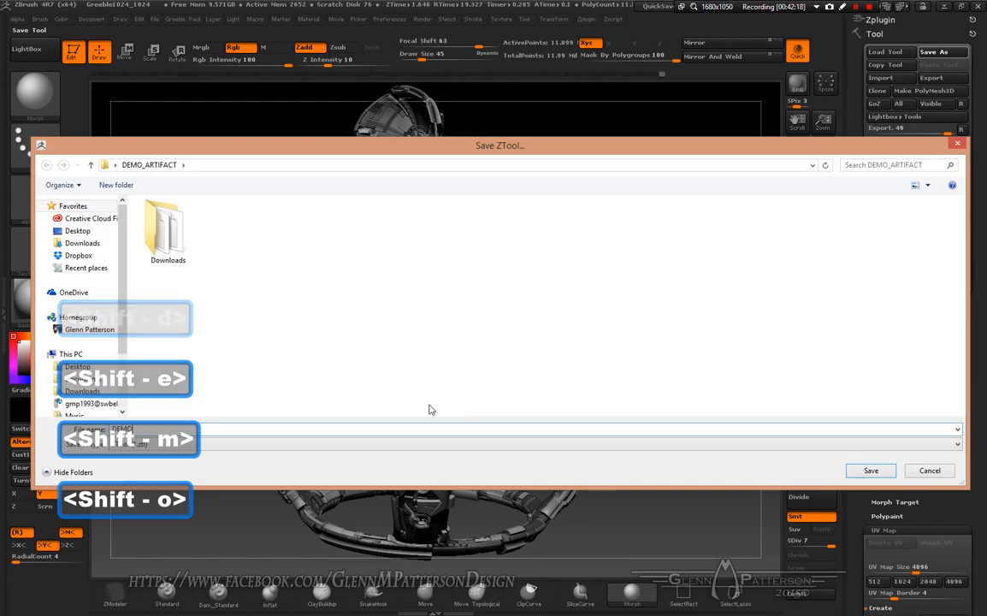
key(Return)
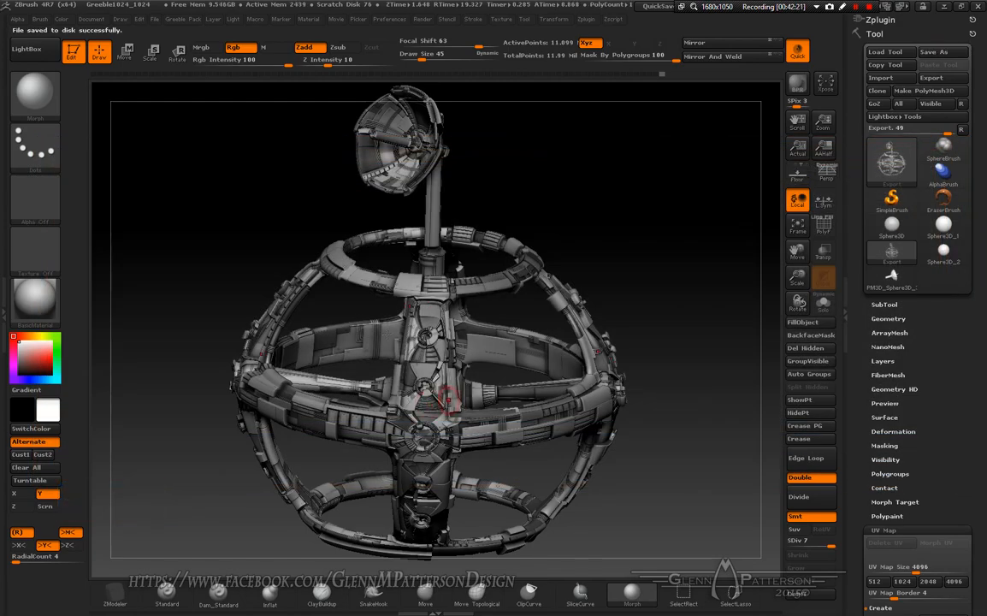
Step: Drop the model to subdivision level 1
shift+drag(675, 463, 711, 442)
mouse_move(798, 277)
mouse_down()
mouse_move(803, 359)
mouse_move(727, 354)
mouse_up()
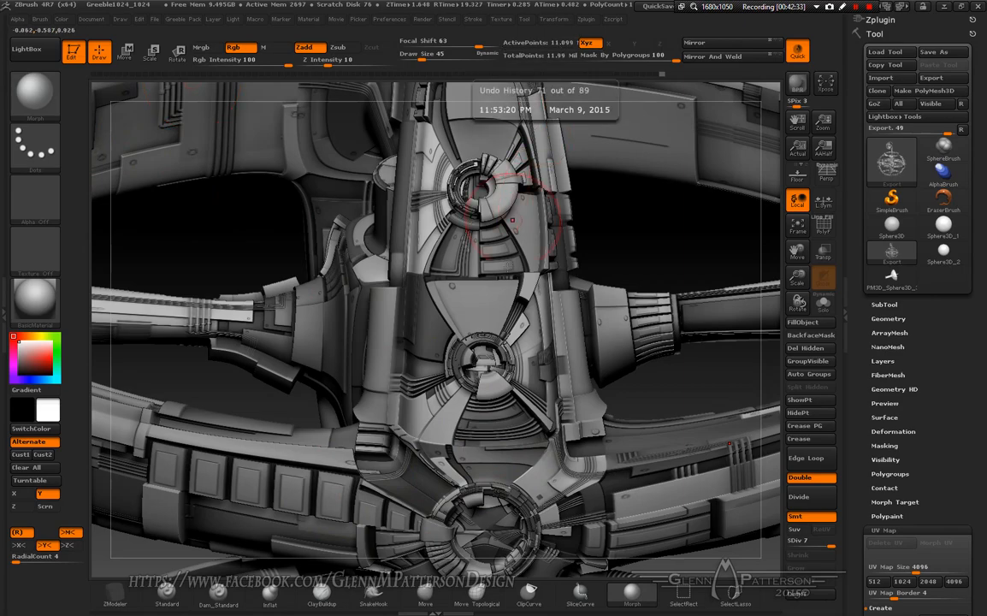
mouse_move(498, 397)
right_down()
mouse_move(480, 384)
mouse_move(479, 364)
right_up()
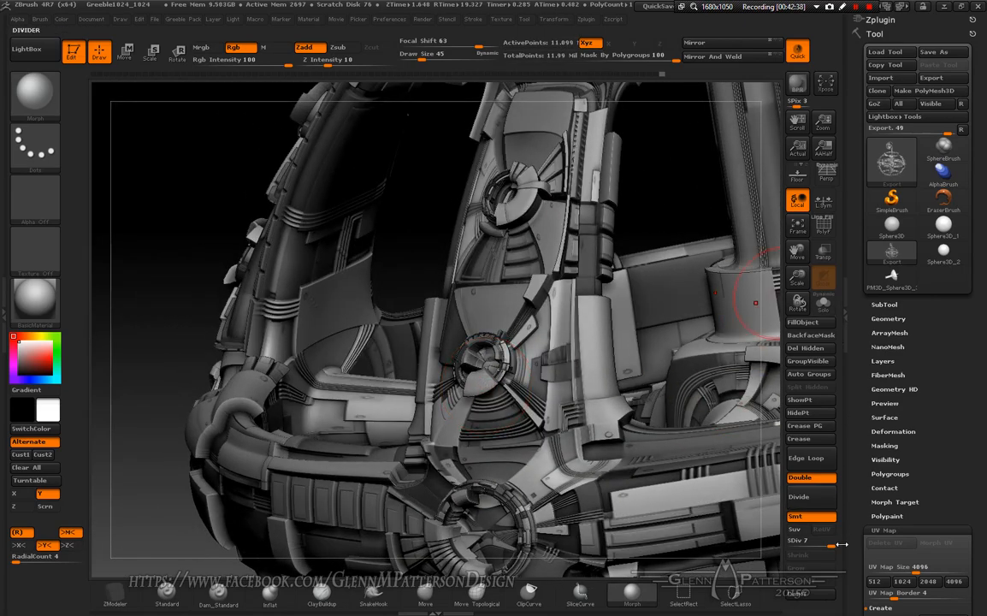
drag(829, 544, 791, 551)
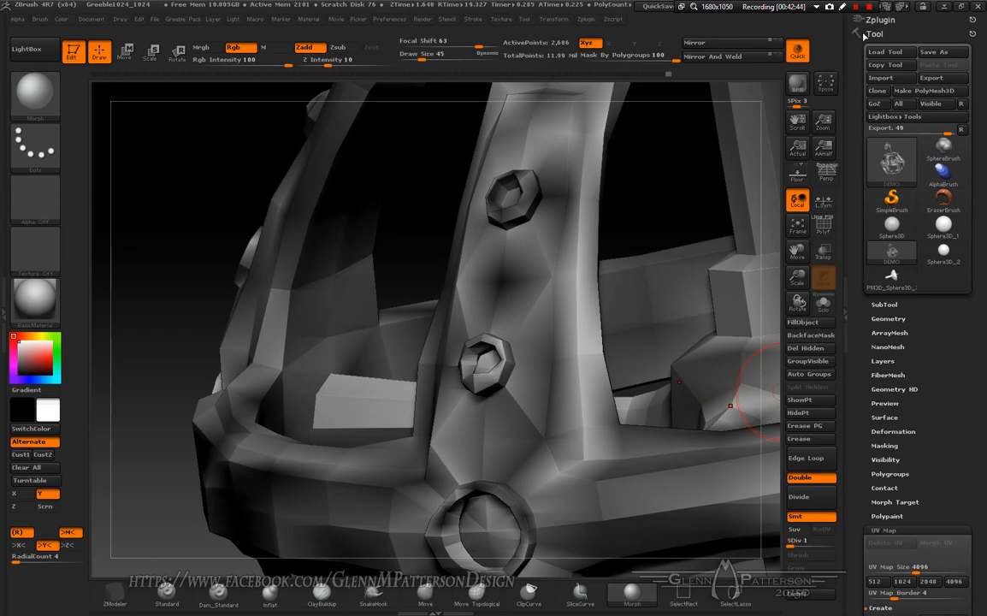
Step: Unwrap the model with UV Master, with Symmetry off and Polygroups on
click(881, 20)
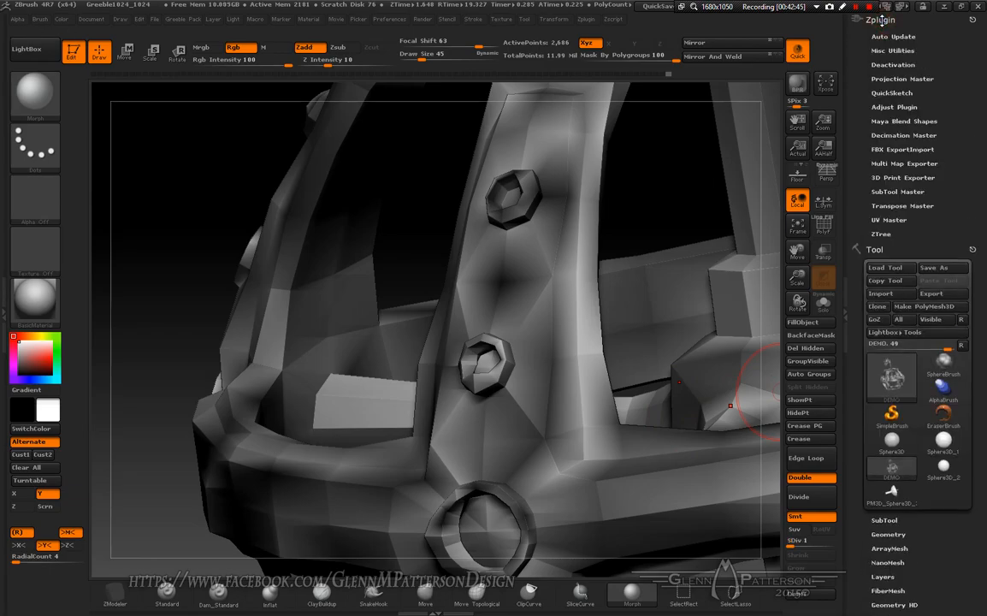
click(890, 219)
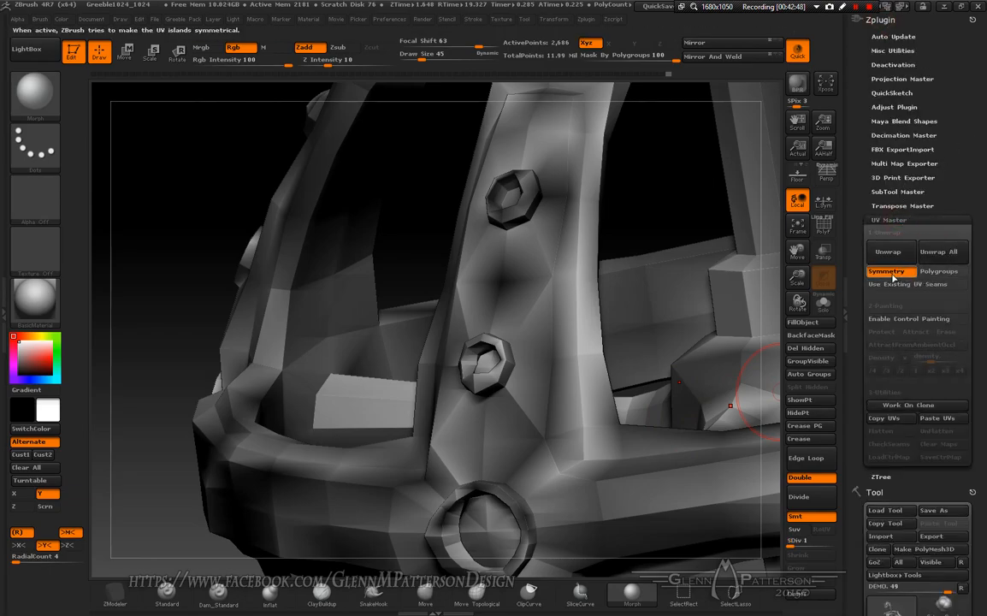
click(941, 272)
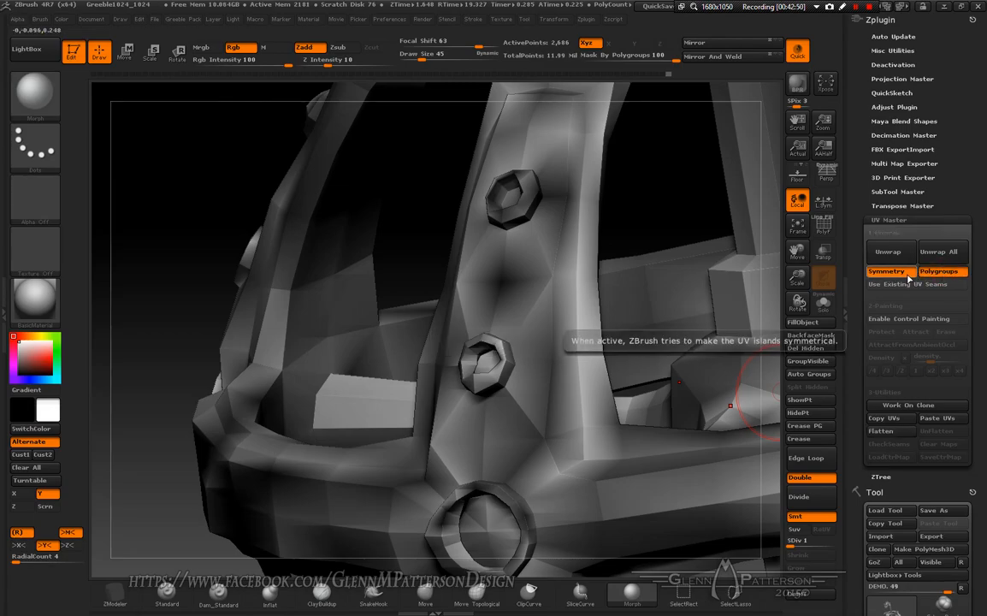
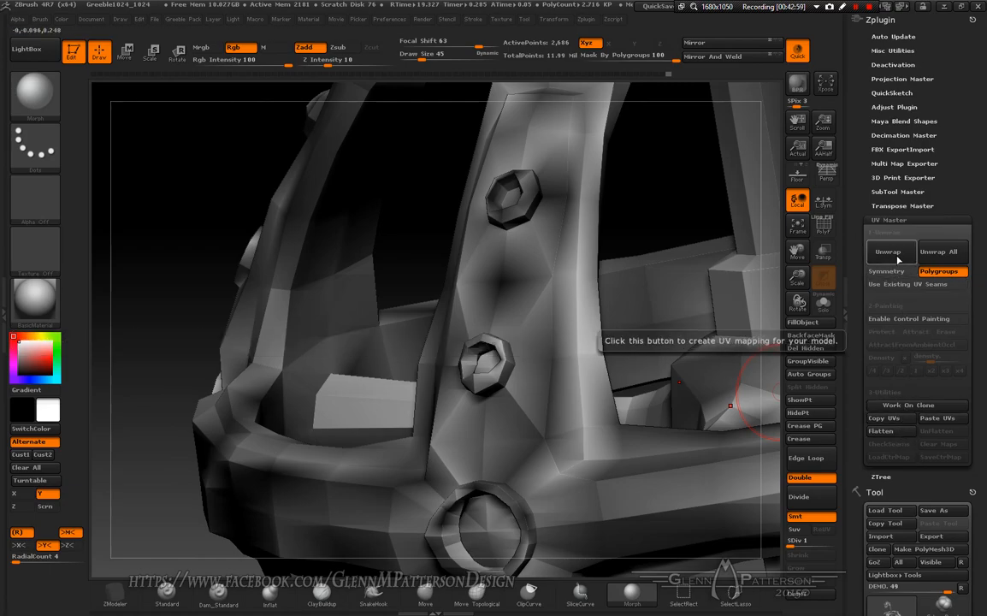
click(896, 256)
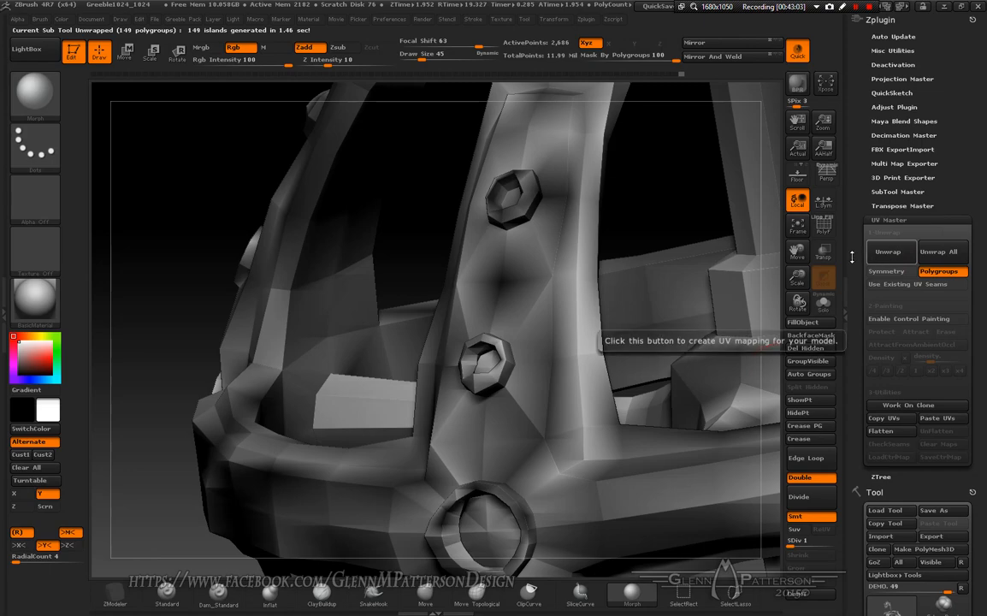
Step: Try to flatten the model's UVs, then create a UV Master working clone with its polyframe shown
click(890, 433)
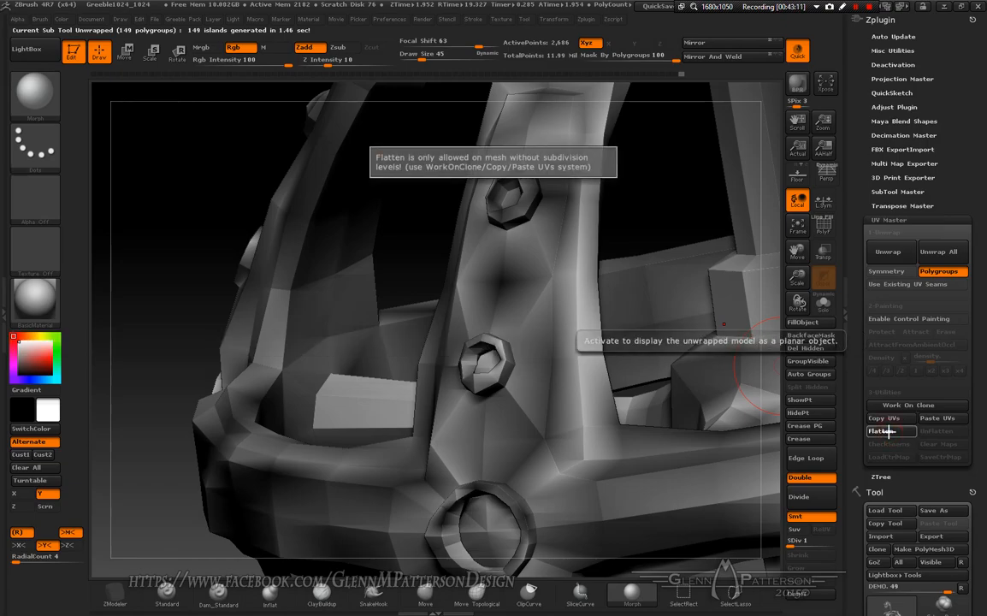
click(910, 406)
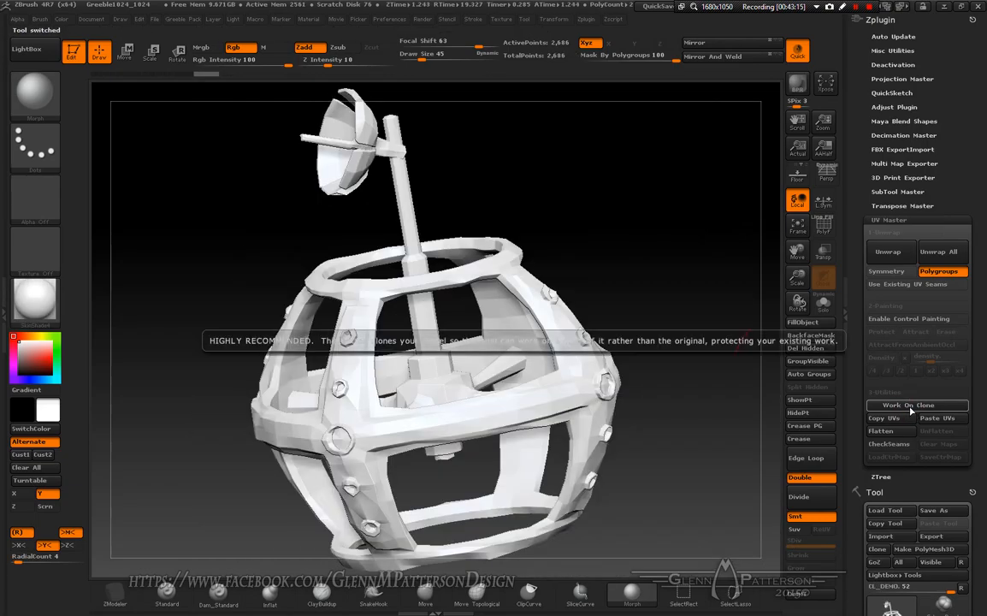
click(826, 230)
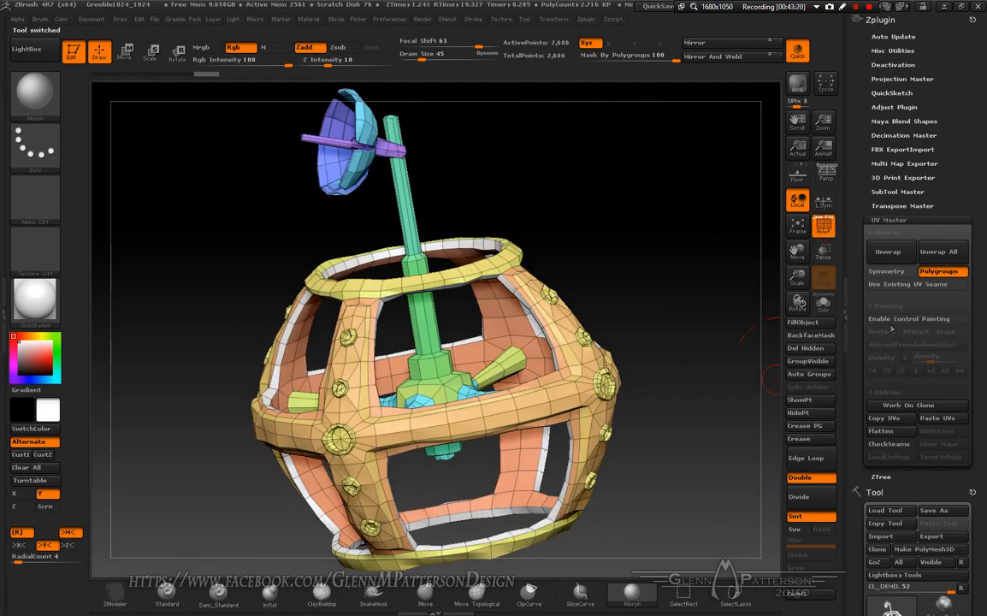
Step: Unwrap the clone by polygroups and check its flattened UV layout before restoring the 3D shape
click(892, 255)
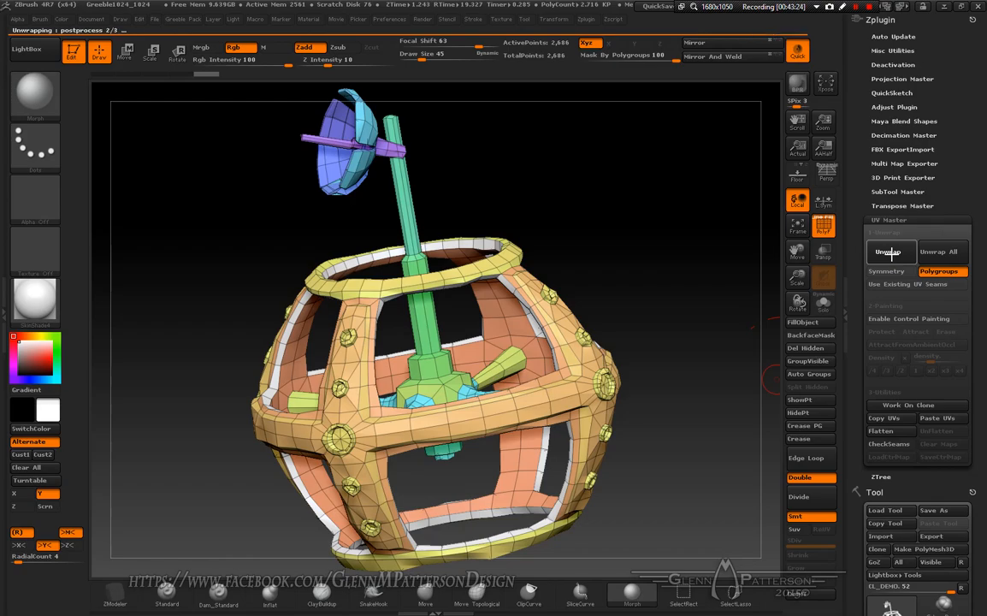
click(897, 430)
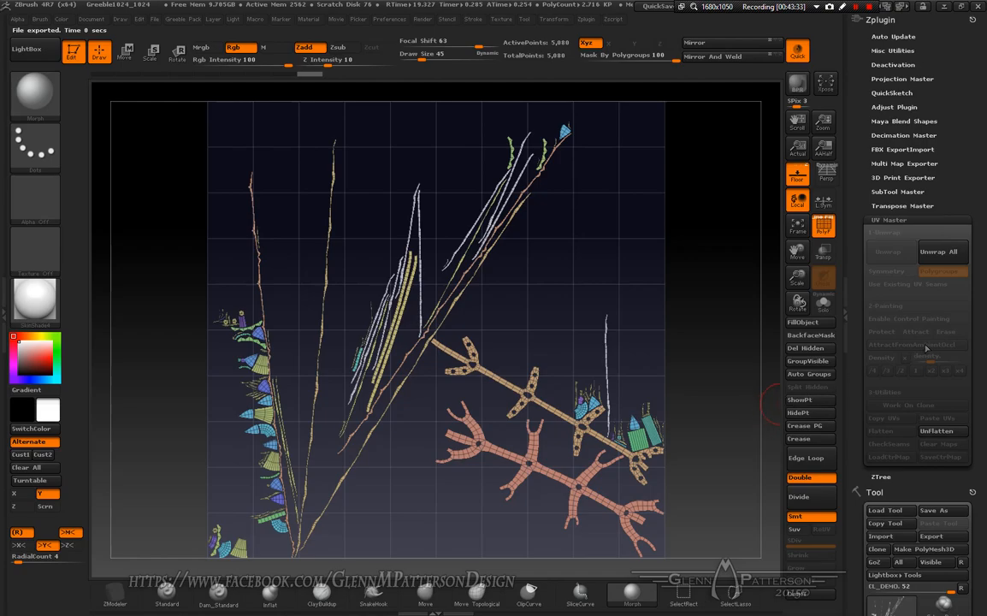
click(951, 432)
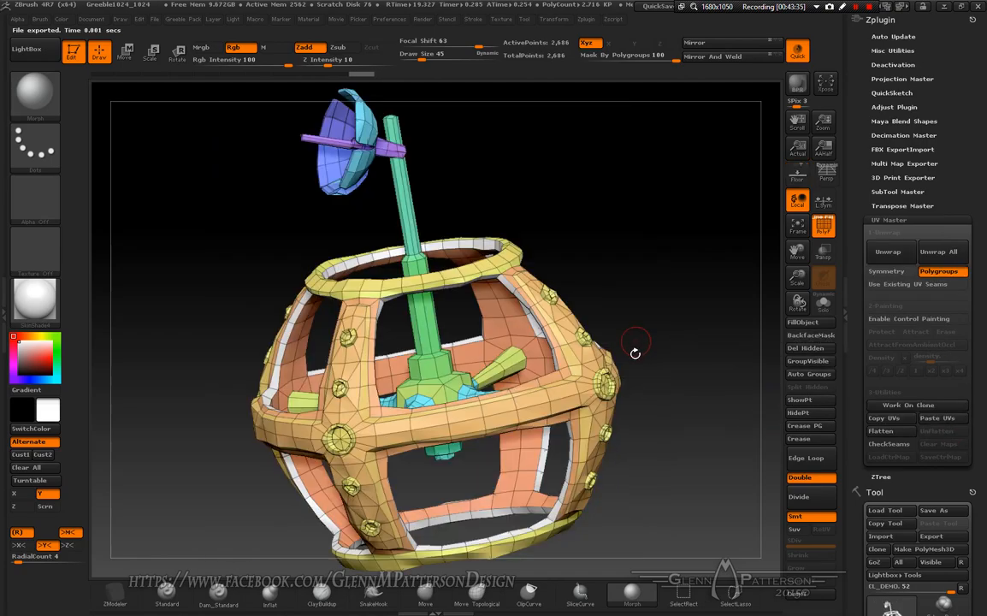
Step: Inspect the polygroups on the unwrapped clone's upper ring, struts and central column up close
drag(681, 447, 693, 444)
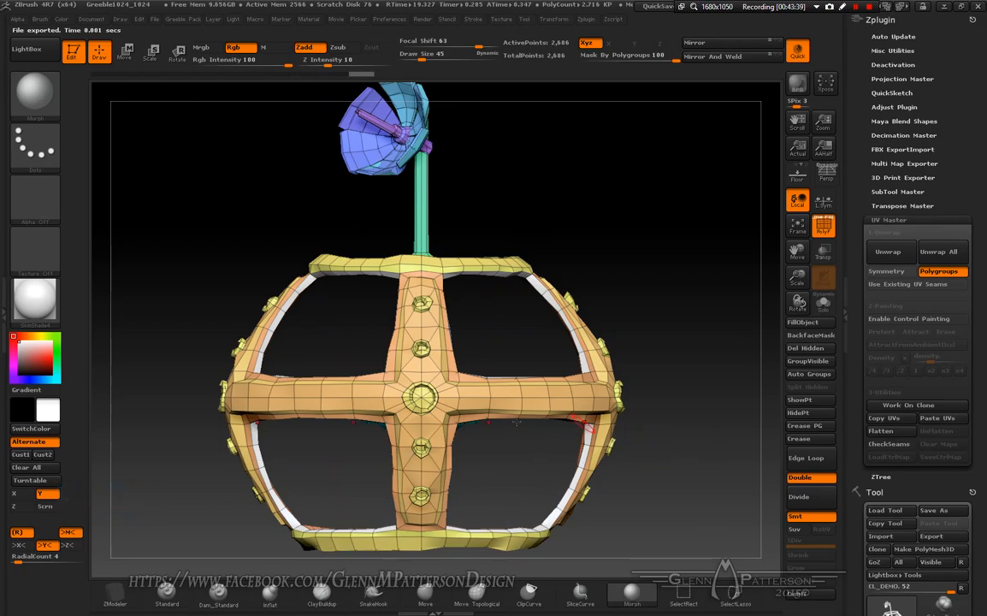
drag(663, 385, 715, 381)
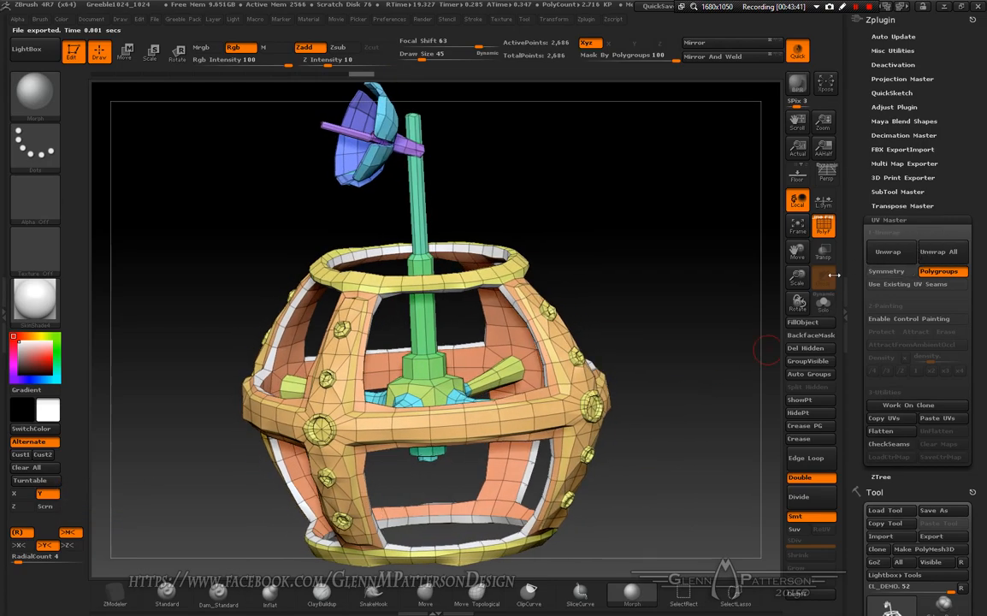
drag(766, 351, 808, 361)
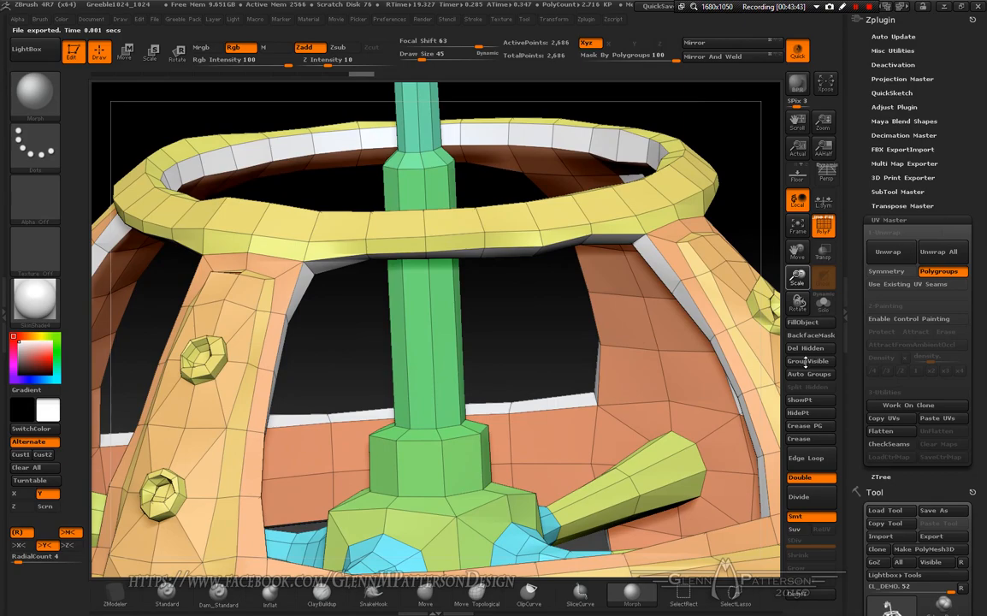
key(ctrl+shift)
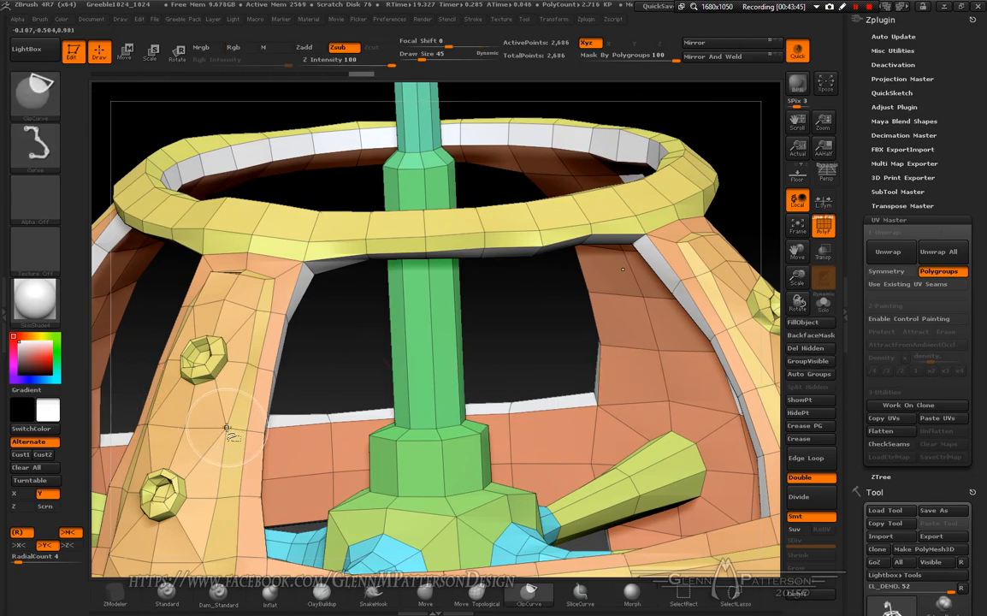
key(ctrl+shift)
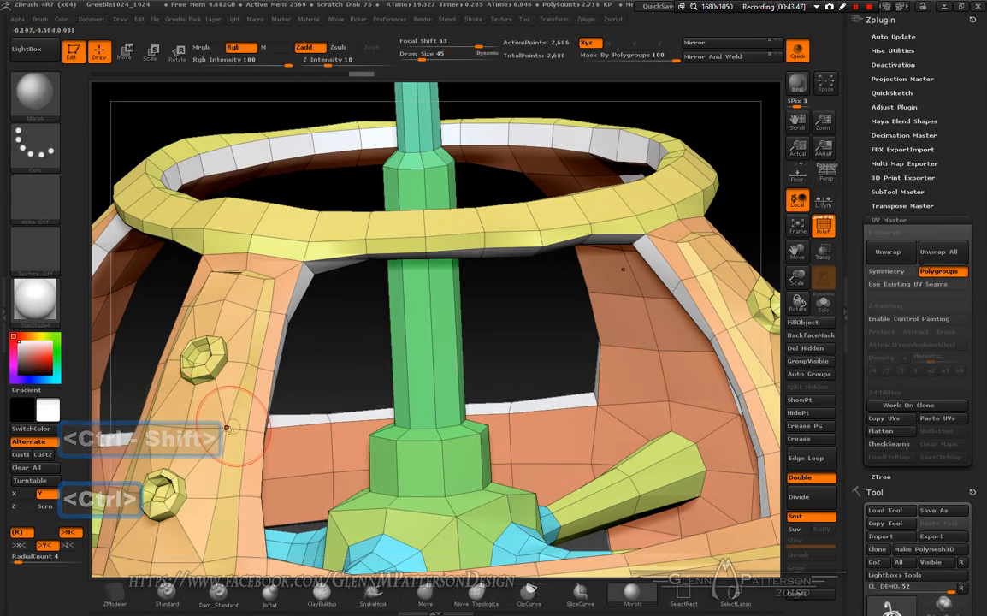
Step: Hide the outer face polygroup of the cage, plus the narrow border polygroup surrounding it
key(ctrl+shift)
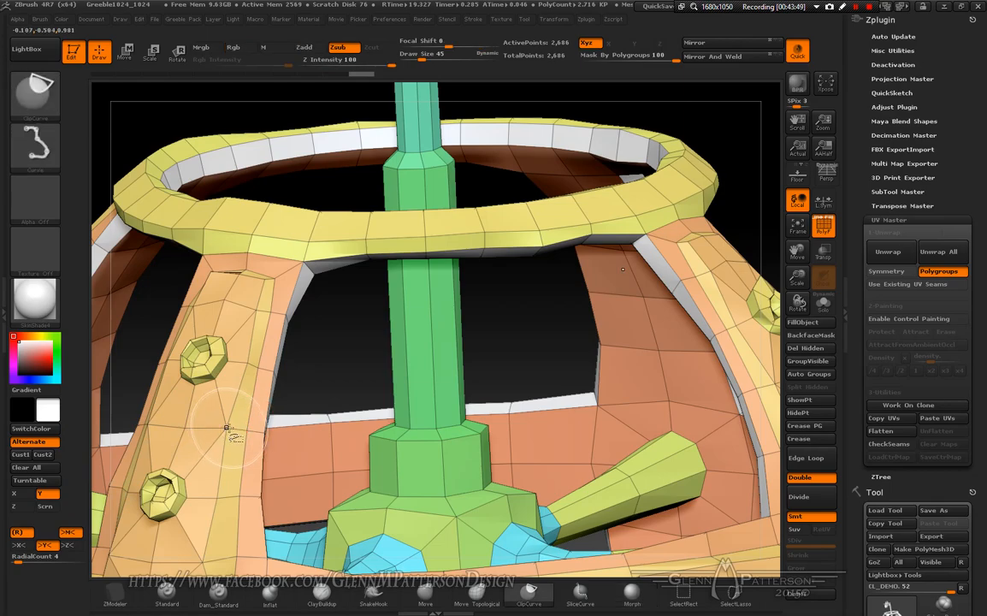
ctrl+shift+click(227, 428)
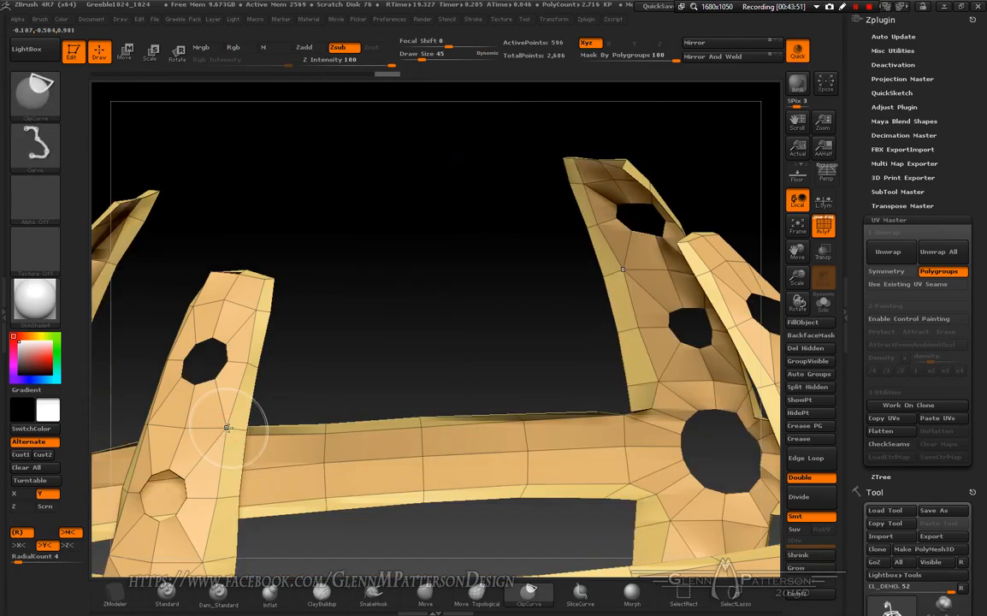
key(ctrl+shift)
mouse_move(326, 308)
mouse_down()
mouse_move(342, 318)
mouse_move(341, 348)
mouse_move(349, 341)
mouse_up()
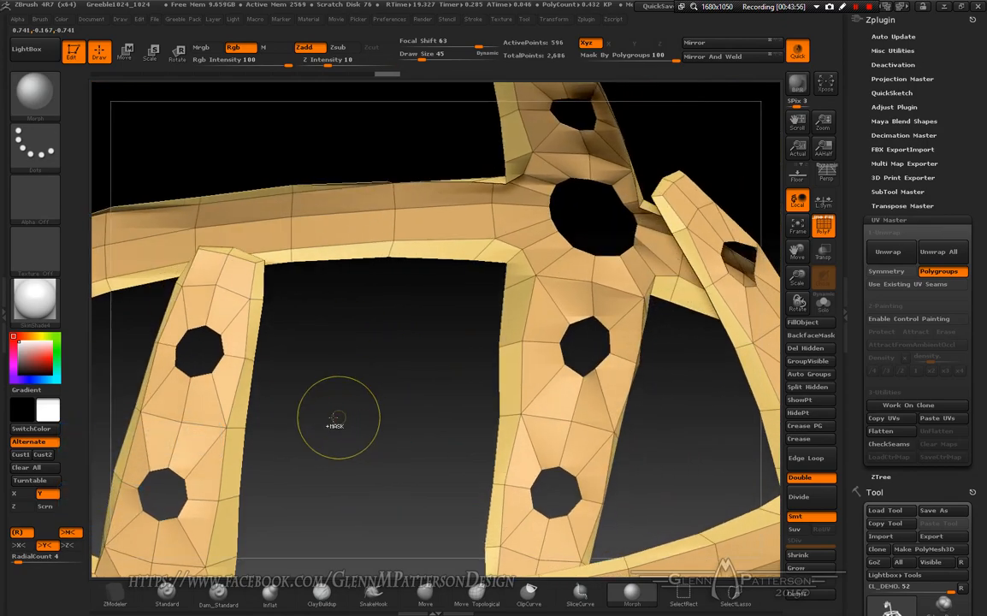
key(ctrl+shift)
ctrl+shift+click(222, 431)
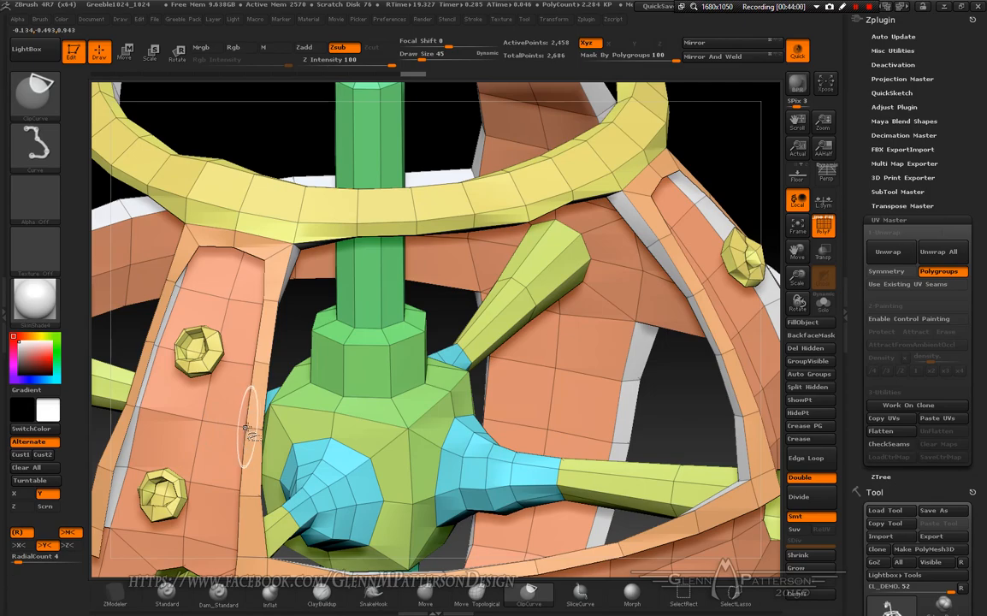
ctrl+shift+click(247, 427)
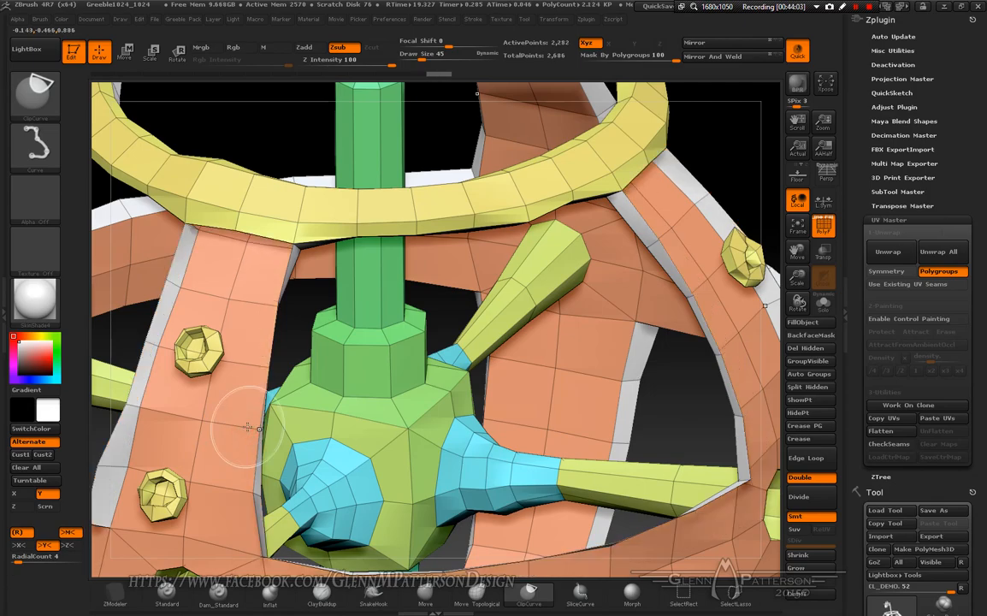
Step: Invert the visibility so only the cage's outer shell and its border polygons are shown
key(ctrl+shift)
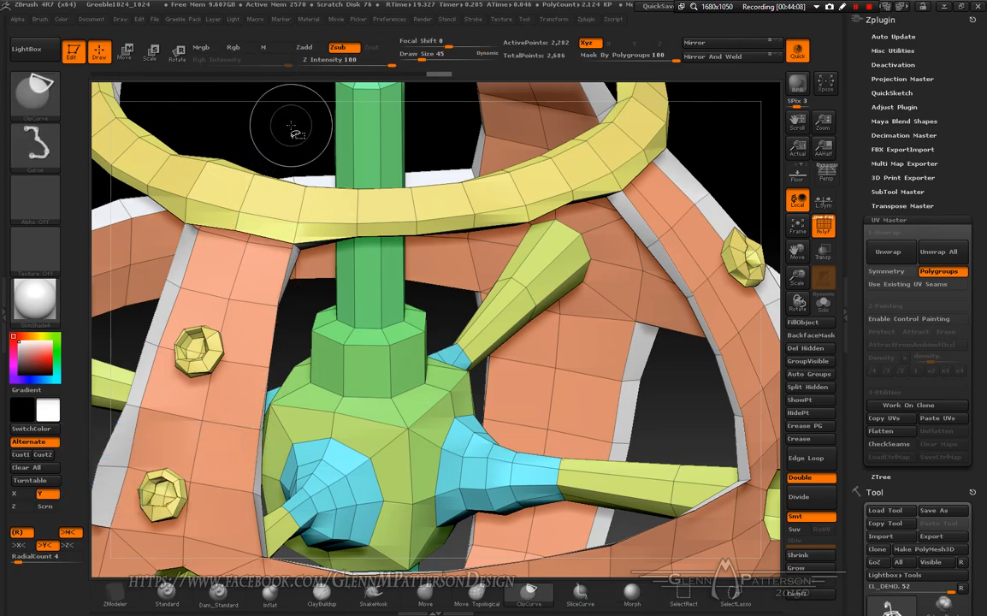
mouse_move(290, 127)
ctrl+shift+mouse_down()
mouse_move(264, 141)
mouse_move(258, 119)
ctrl+shift+mouse_up()
key(ctrl+z)
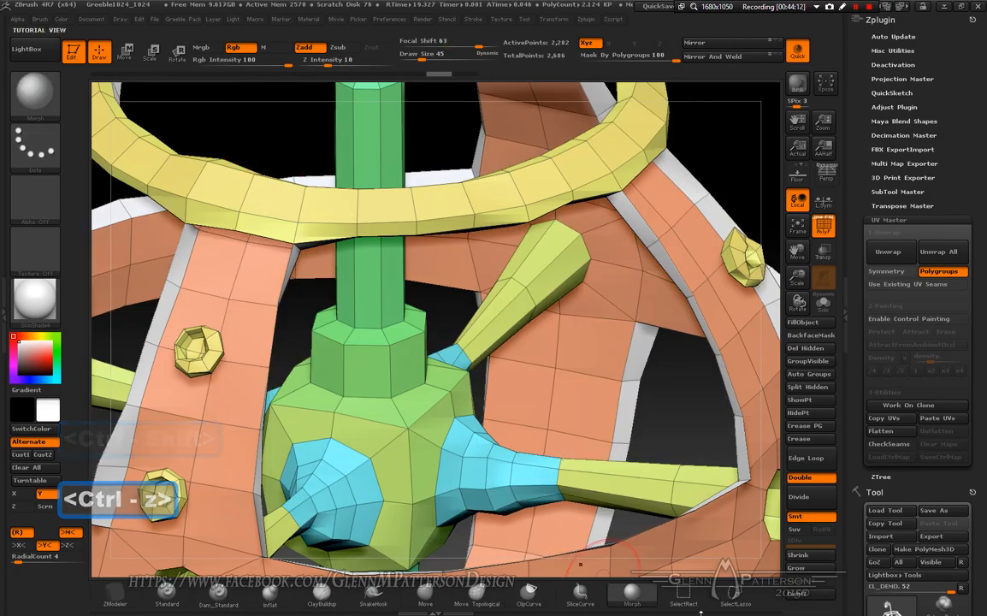
key(ctrl+shift)
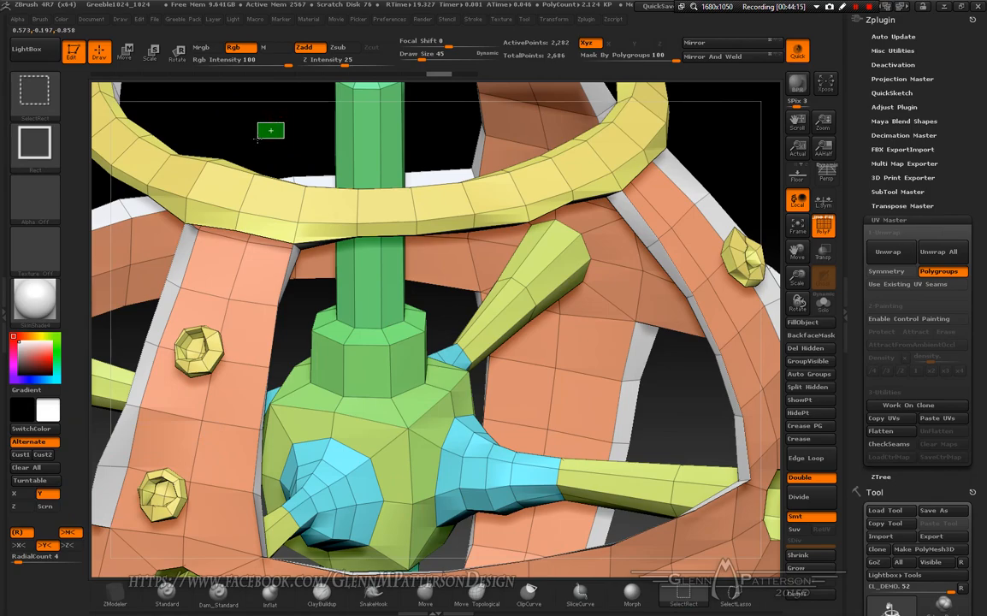
ctrl+shift+click(257, 139)
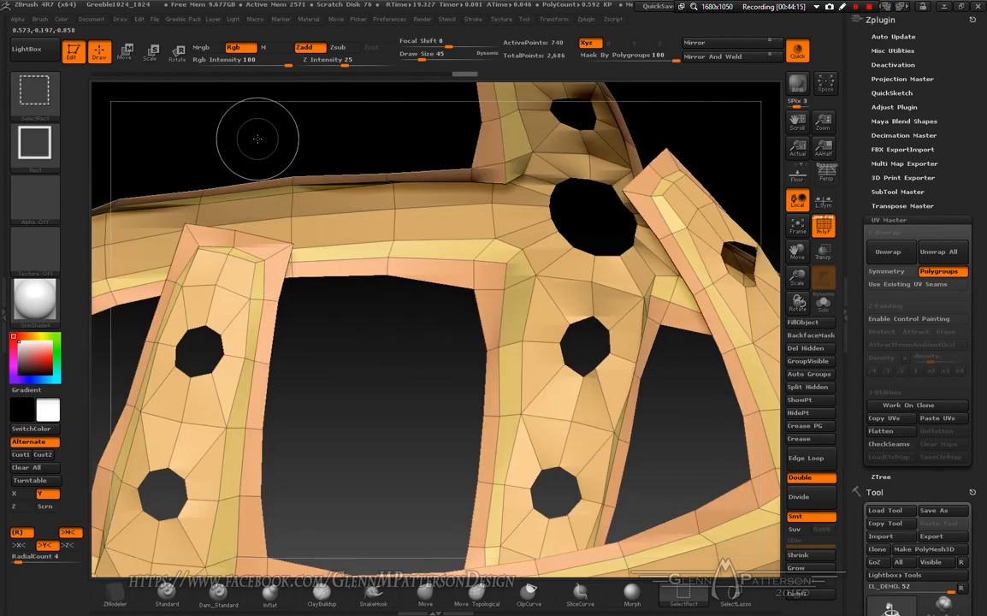
Step: Combine the visible outer shell and border polygons of the cage into one polygroup
click(797, 227)
drag(546, 502, 524, 487)
key(shift)
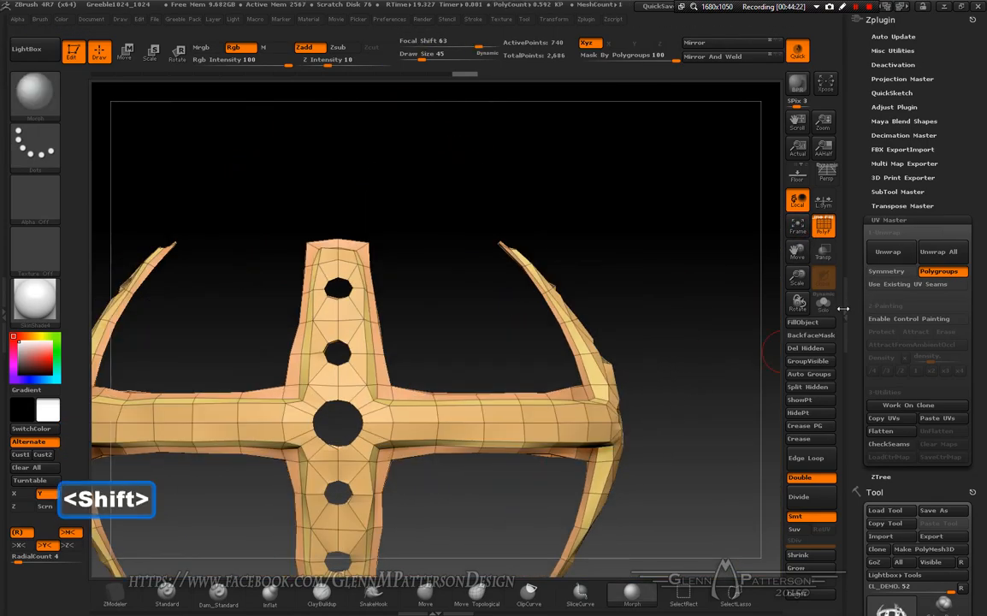
click(812, 362)
click(818, 365)
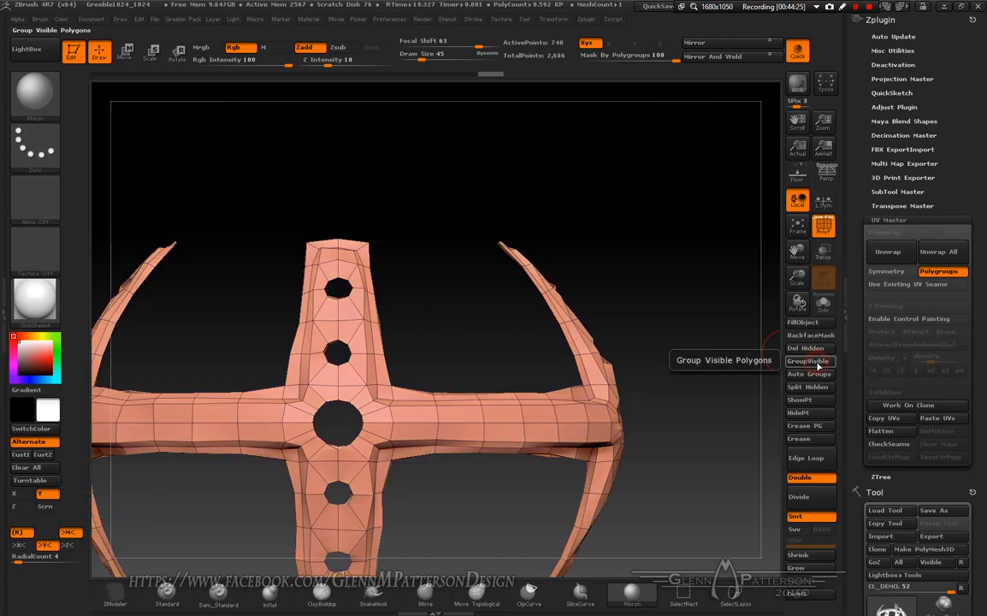
click(817, 365)
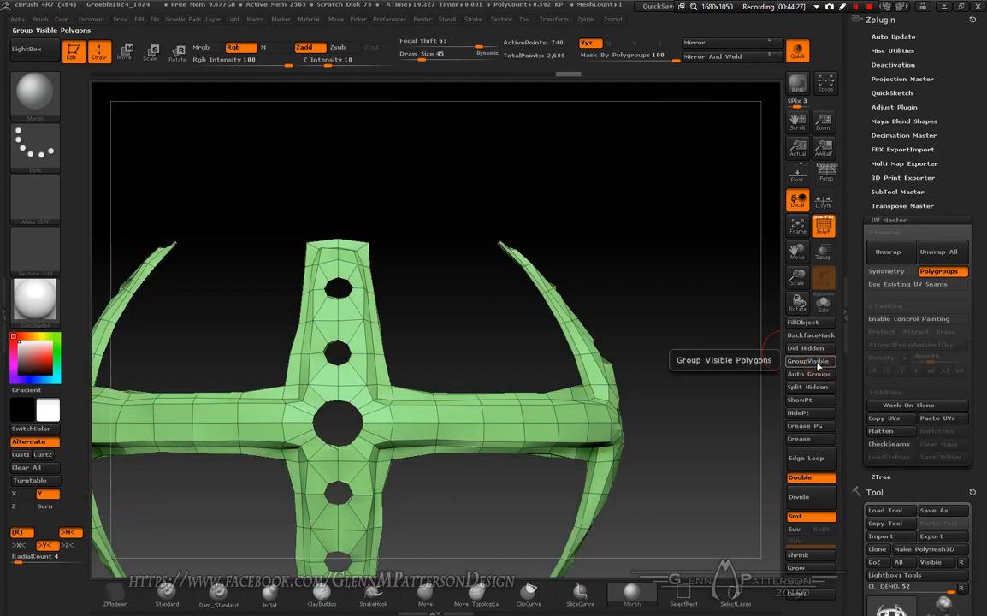
Step: Hide the horizontal band of the outer shell, keeping only the four vertical struts visible
click(798, 227)
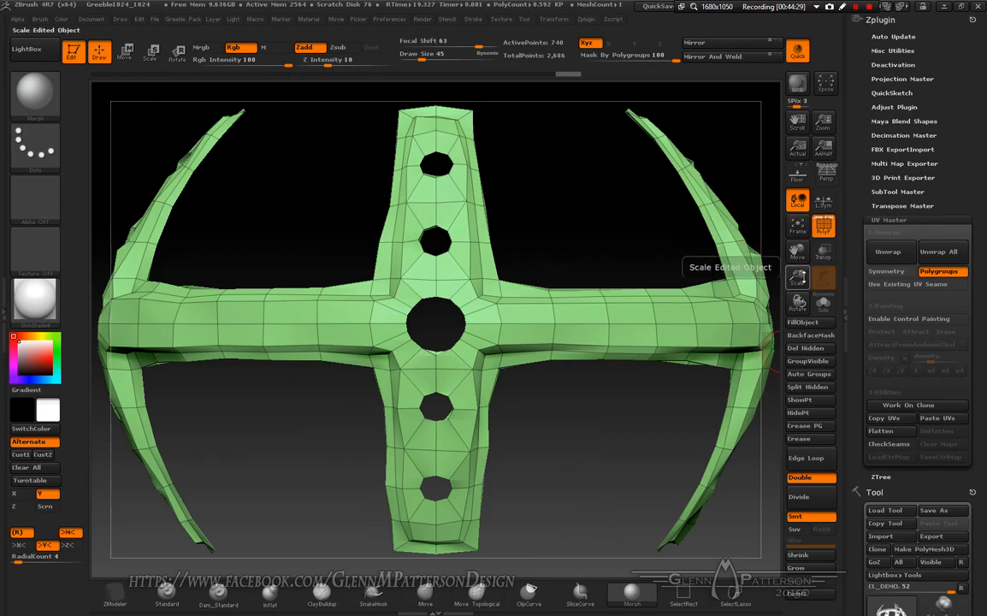
drag(797, 279, 675, 320)
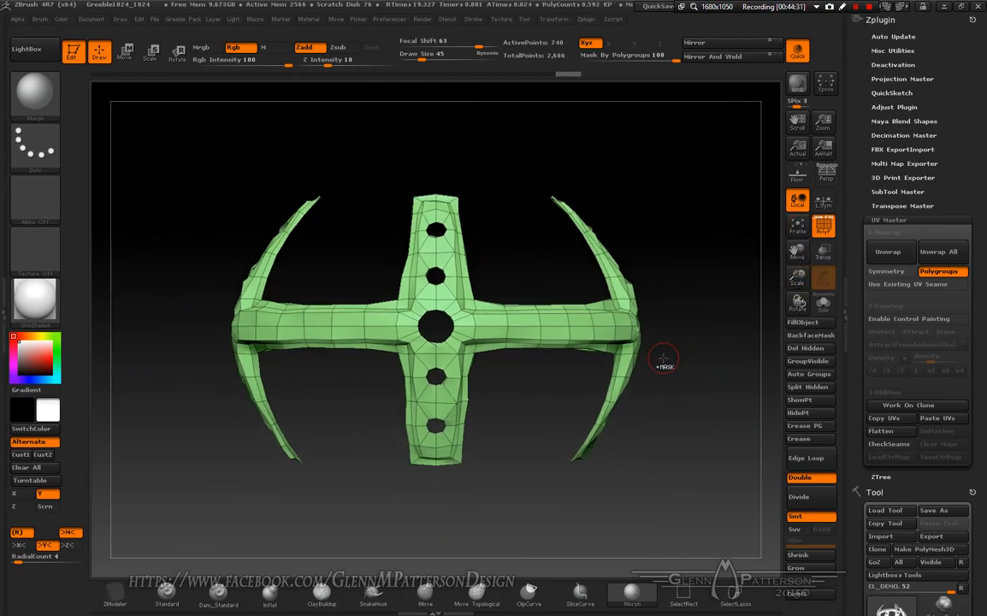
key(ctrl+shift)
key(ctrl)
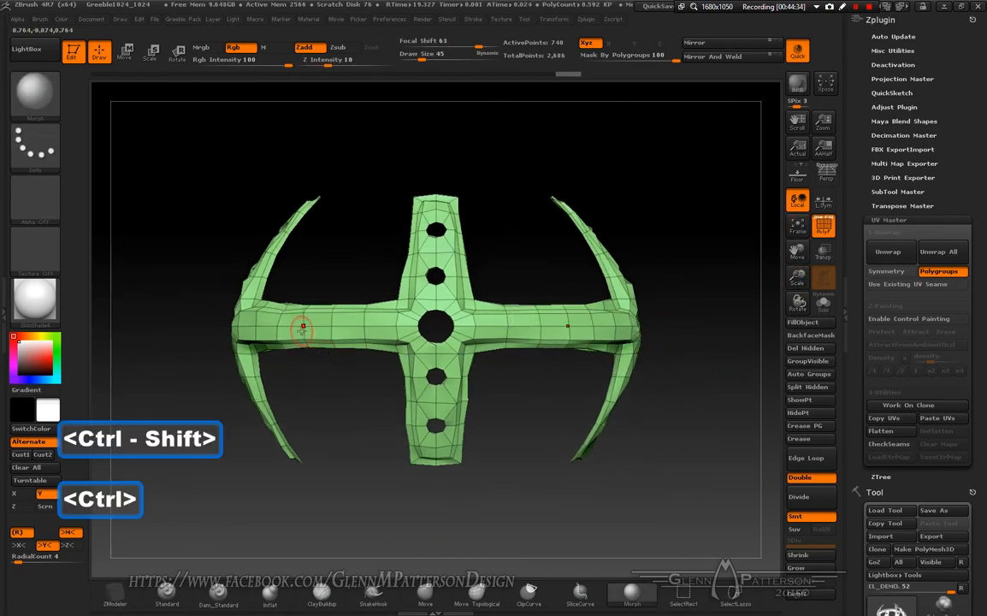
key(ctrl+shift)
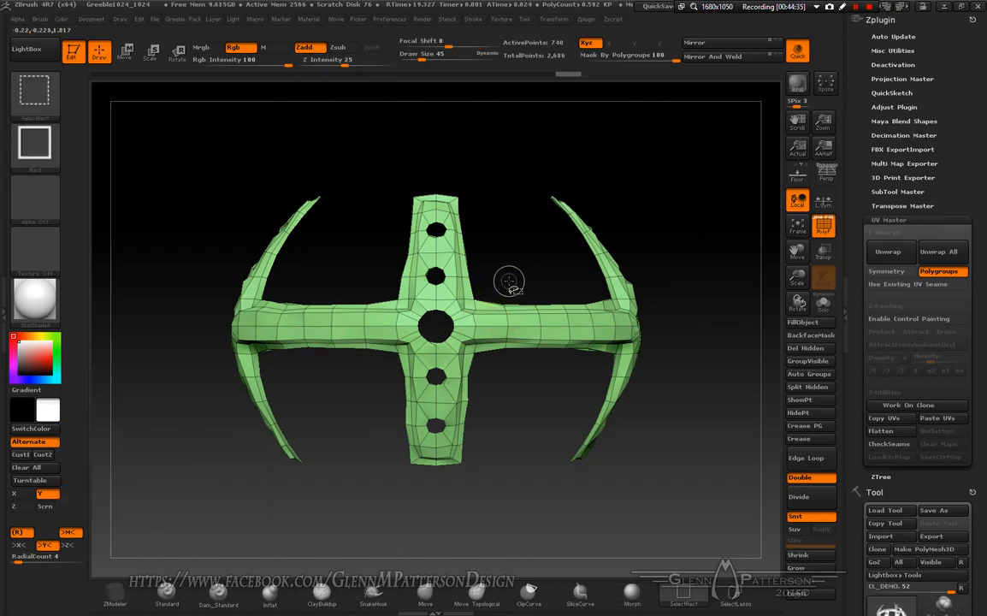
mouse_move(512, 274)
ctrl+shift+mouse_down()
mouse_move(535, 361)
mouse_move(574, 369)
ctrl+shift+mouse_up()
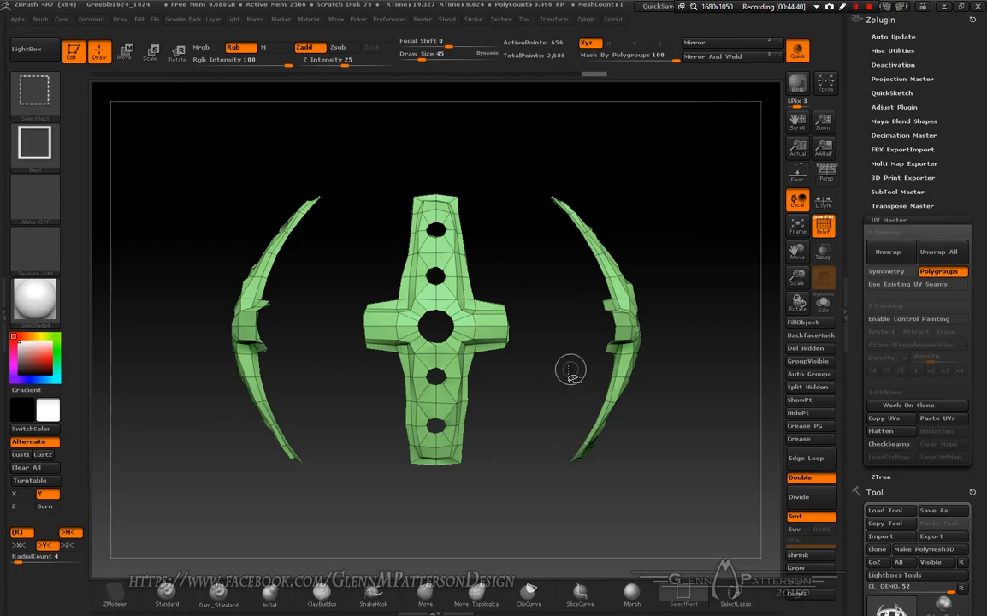
ctrl+alt+shift+drag(557, 273, 494, 376)
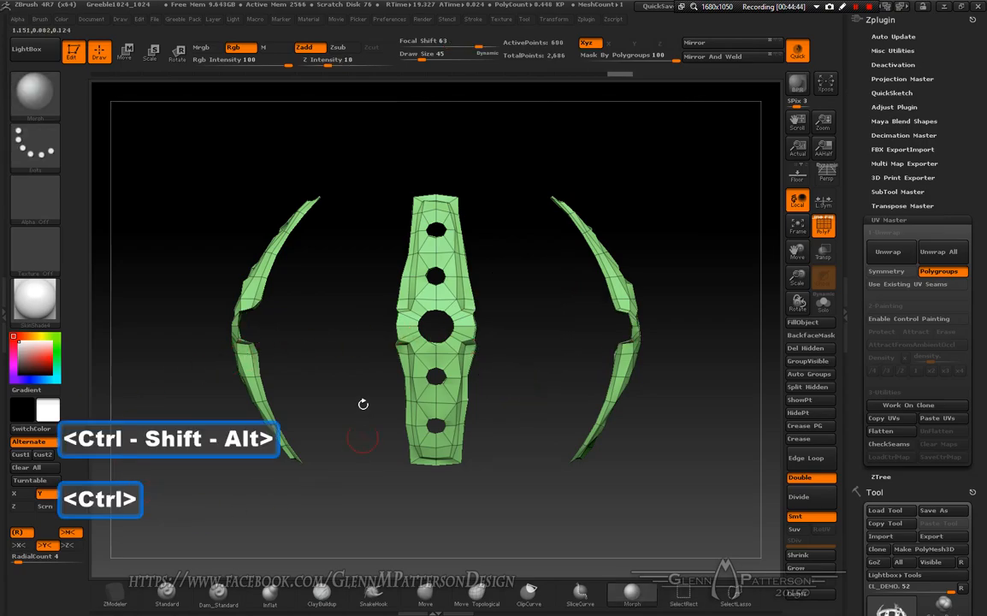
drag(531, 392, 516, 432)
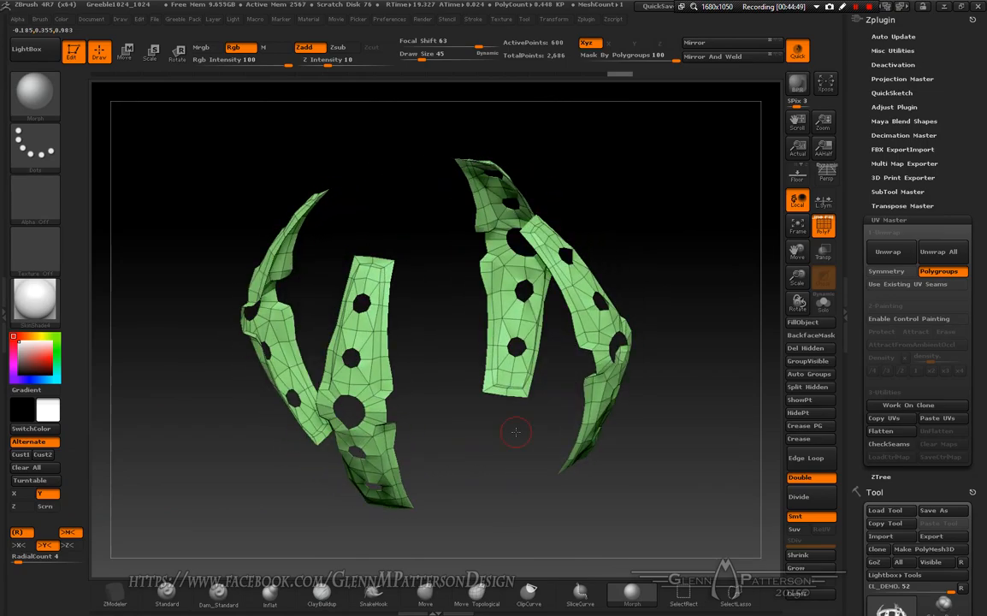
Step: Assign the four outer struts their own polygroup and unhide the whole model
click(808, 361)
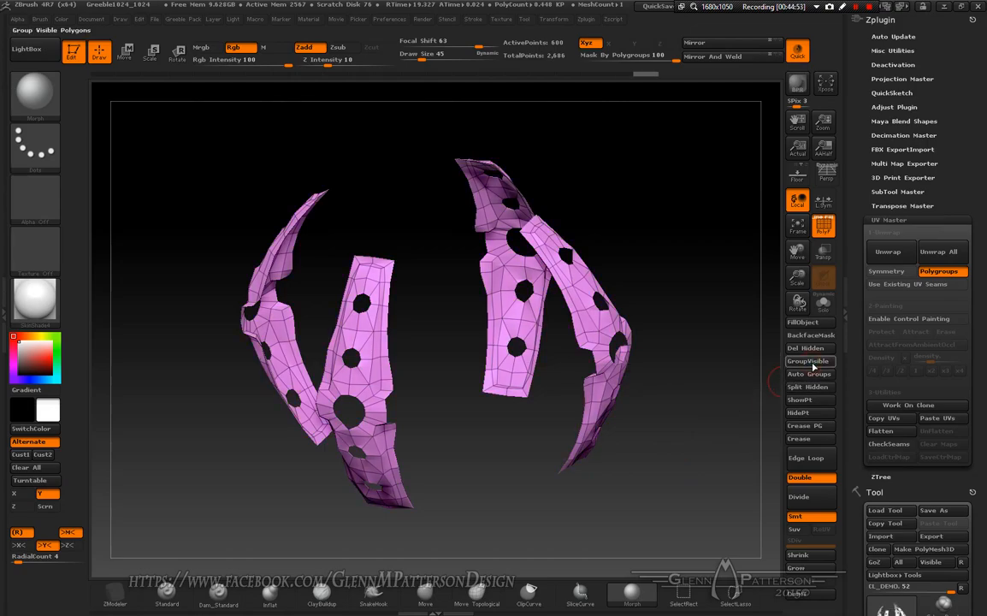
key(ctrl+shift)
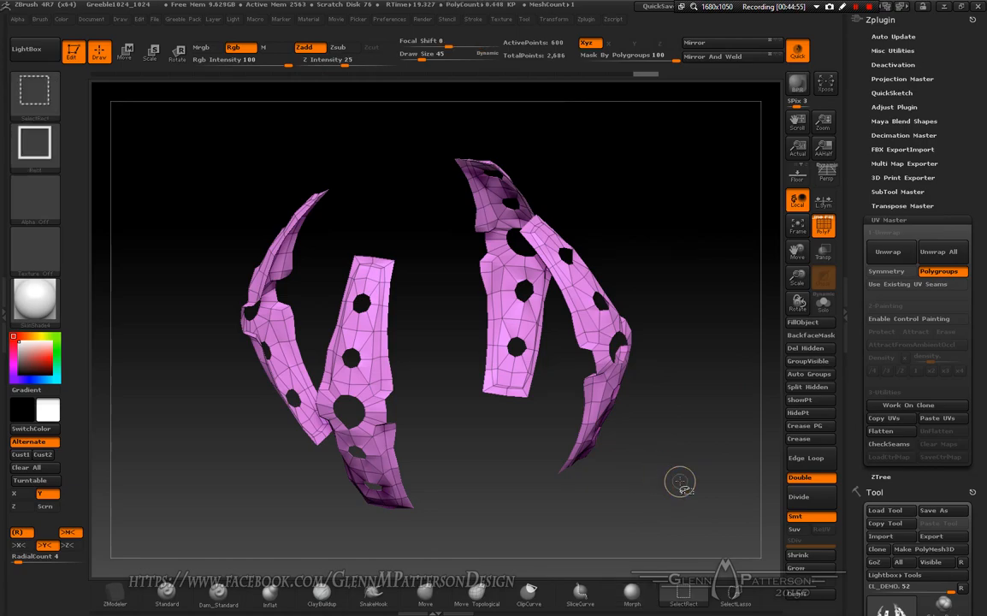
ctrl+shift+click(687, 482)
key(ctrl)
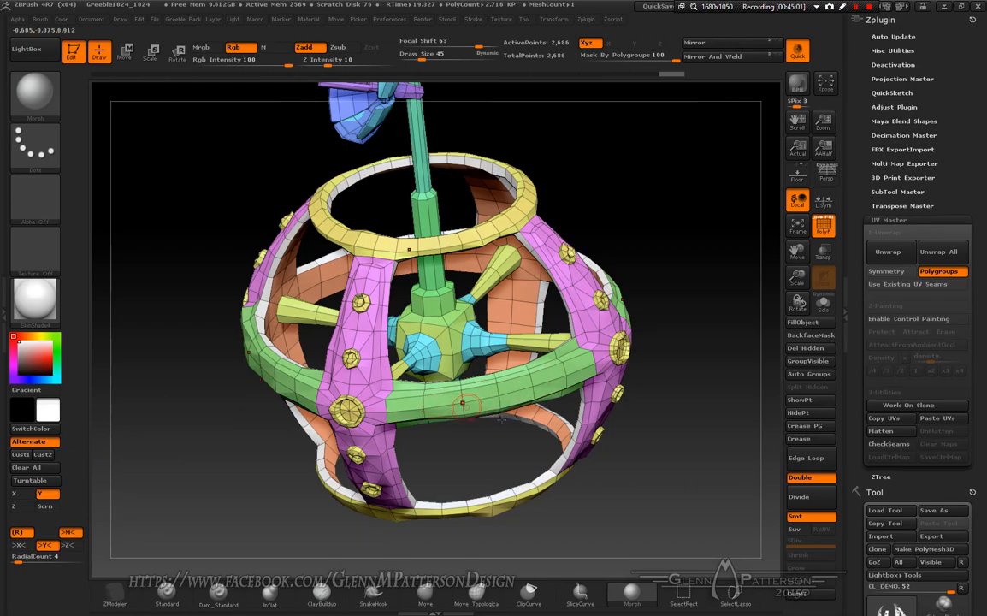
Step: Isolate the cage's inner shell with its side edges and merge them into one polygroup
mouse_move(613, 476)
mouse_down()
mouse_move(643, 463)
mouse_move(620, 486)
mouse_move(668, 478)
mouse_move(718, 539)
mouse_up()
key(ctrl+shift)
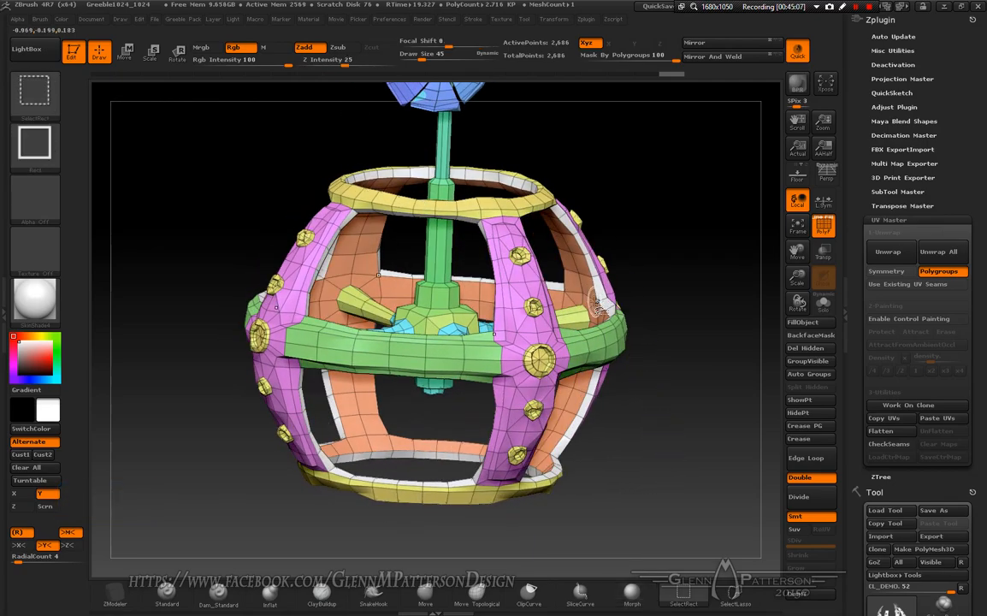
key(ctrl)
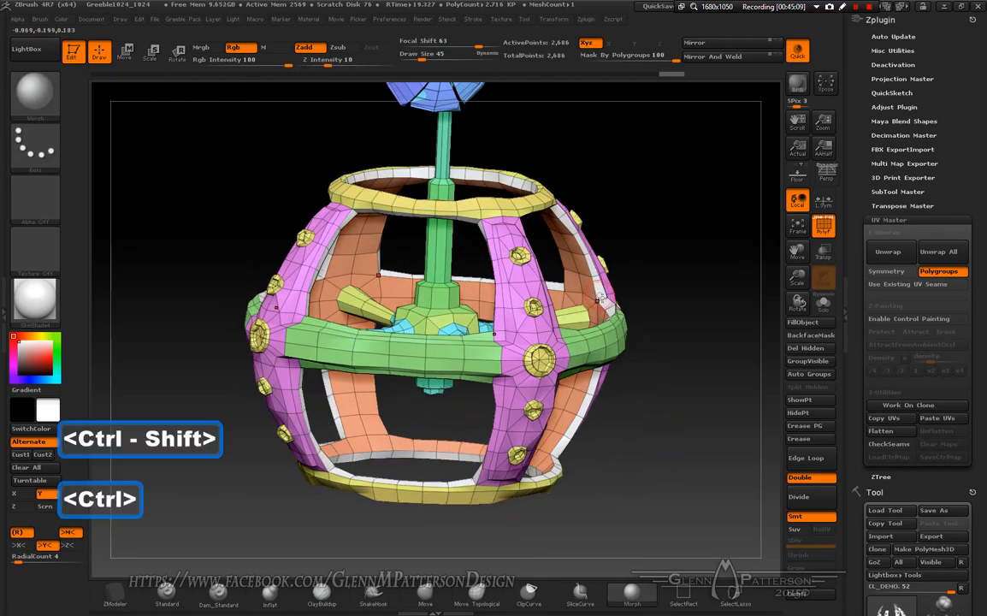
key(ctrl+shift)
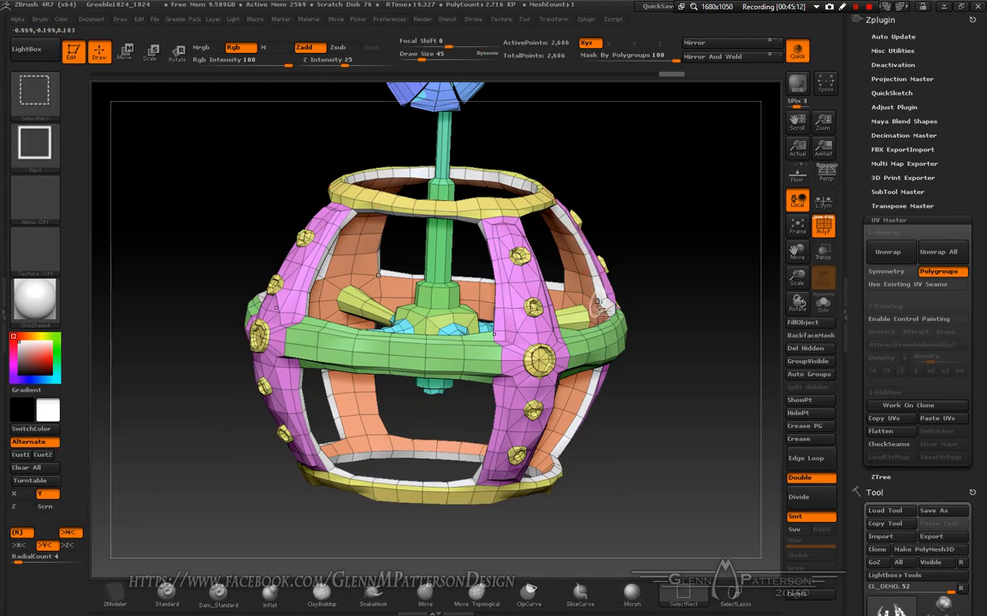
ctrl+shift+click(596, 303)
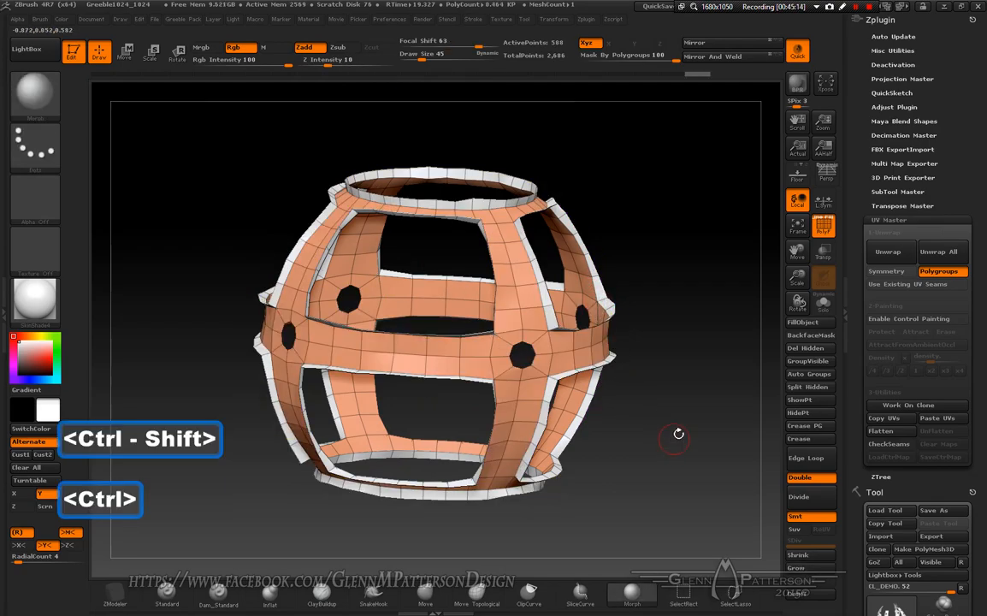
click(809, 362)
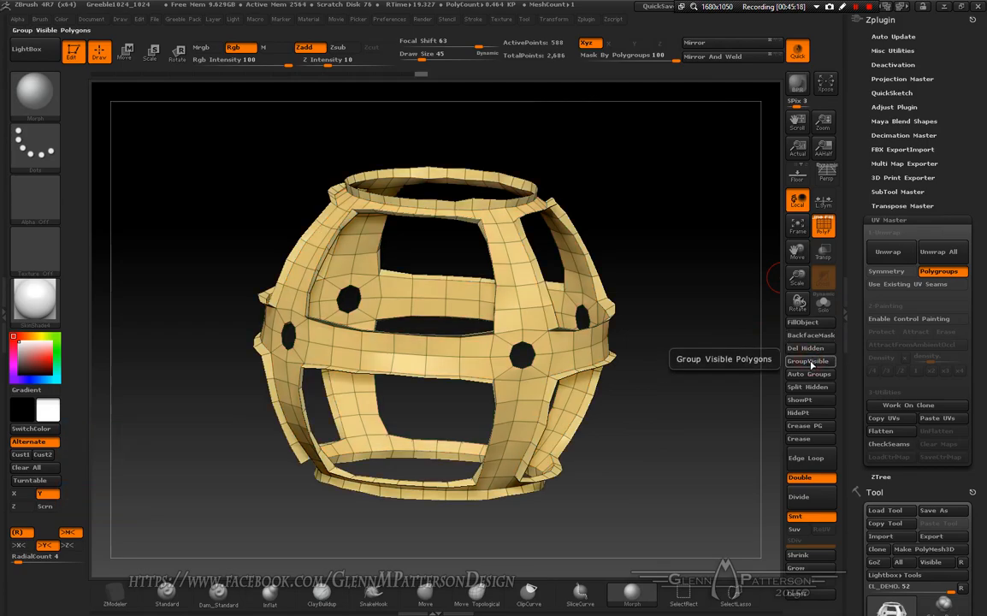
Step: Hide the inner shell's horizontal band and its upper and lower rings, keeping only the vertical struts visible
key(ctrl+shift)
ctrl+shift+click(688, 455)
mouse_move(689, 456)
mouse_down()
mouse_move(654, 445)
mouse_move(674, 444)
mouse_up()
ctrl+shift+click(543, 304)
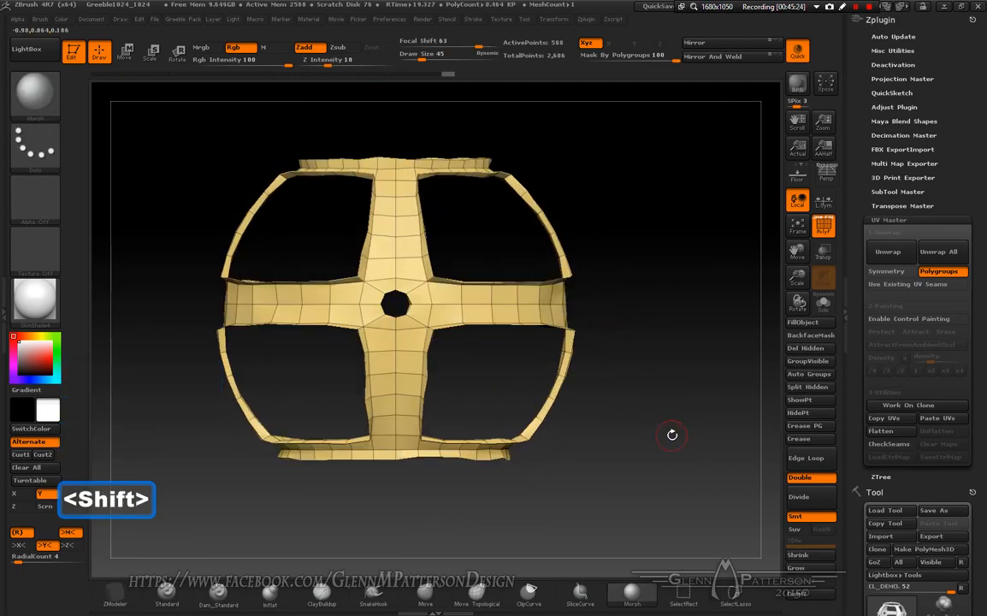
key(ctrl+shift)
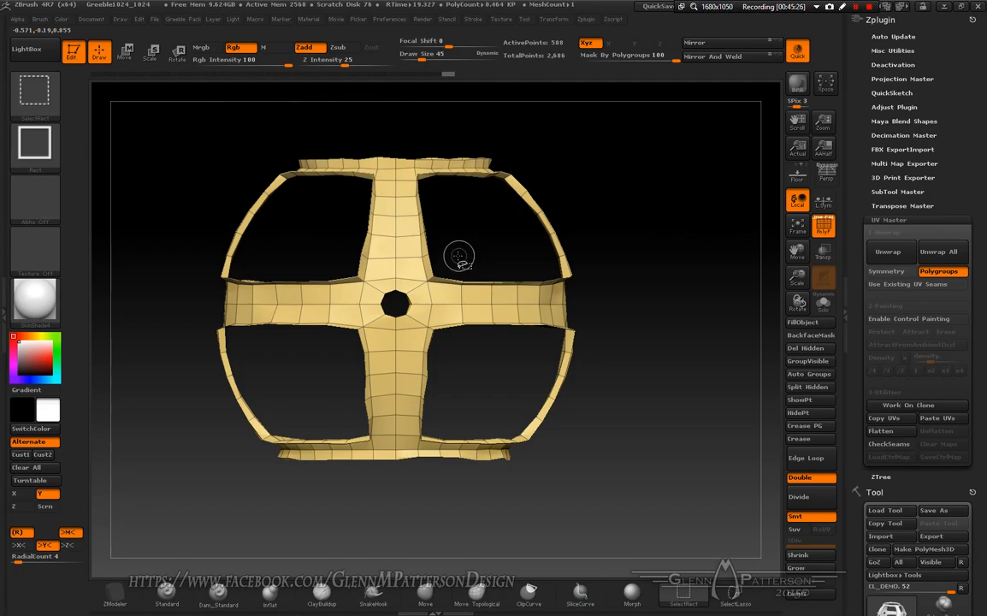
ctrl+shift+drag(469, 299, 548, 350)
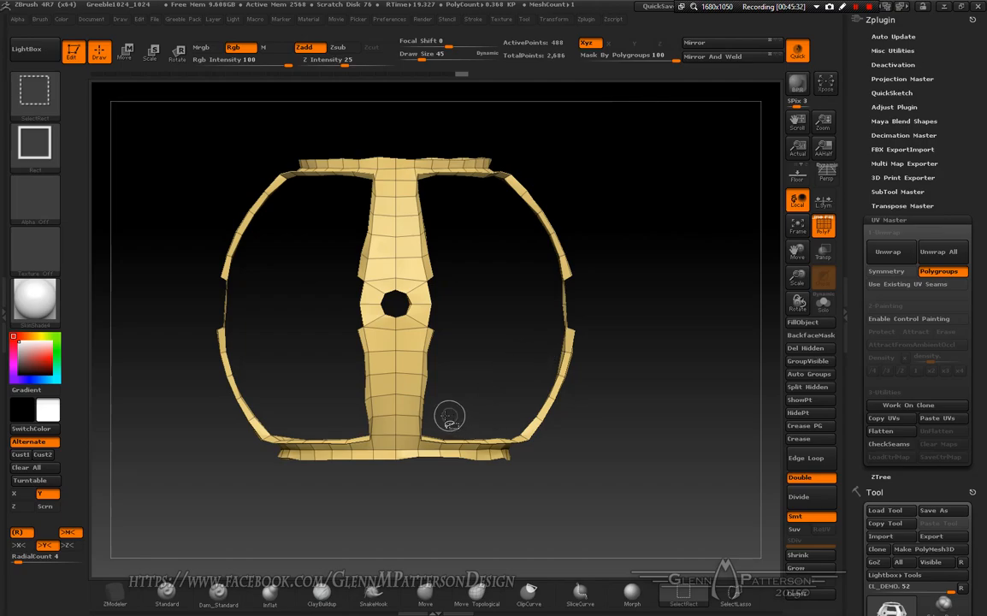
mouse_move(434, 414)
ctrl+alt+shift+mouse_down()
mouse_move(449, 467)
mouse_move(491, 480)
mouse_move(475, 480)
mouse_move(474, 496)
ctrl+alt+shift+mouse_up()
mouse_move(476, 213)
ctrl+alt+shift+mouse_down()
mouse_move(438, 147)
mouse_move(432, 176)
ctrl+alt+shift+mouse_up()
Step: Assign the inner vertical struts their own polygroup and unhide the whole model
drag(500, 248, 477, 275)
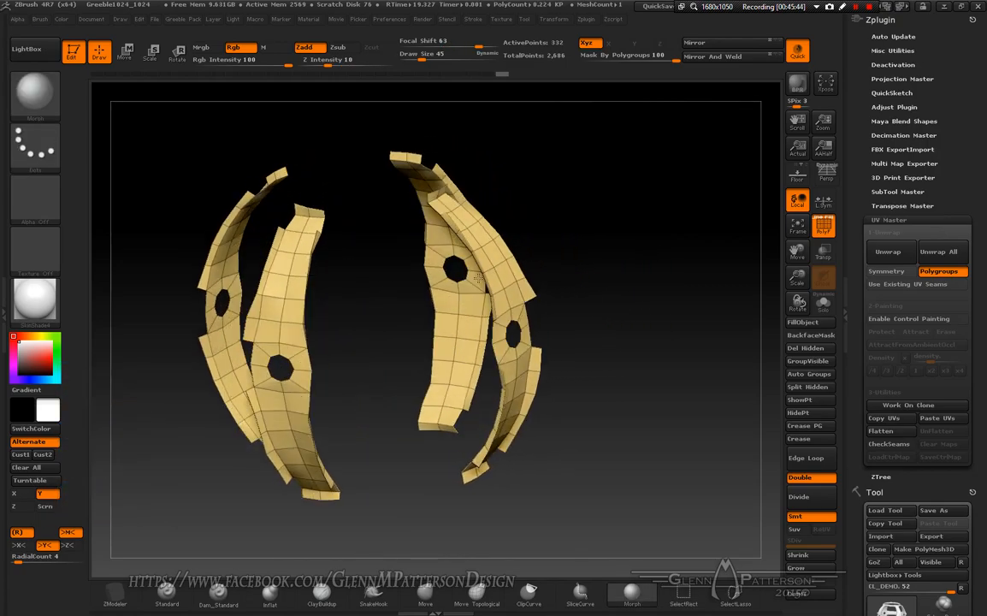
click(822, 360)
ctrl+shift+click(703, 461)
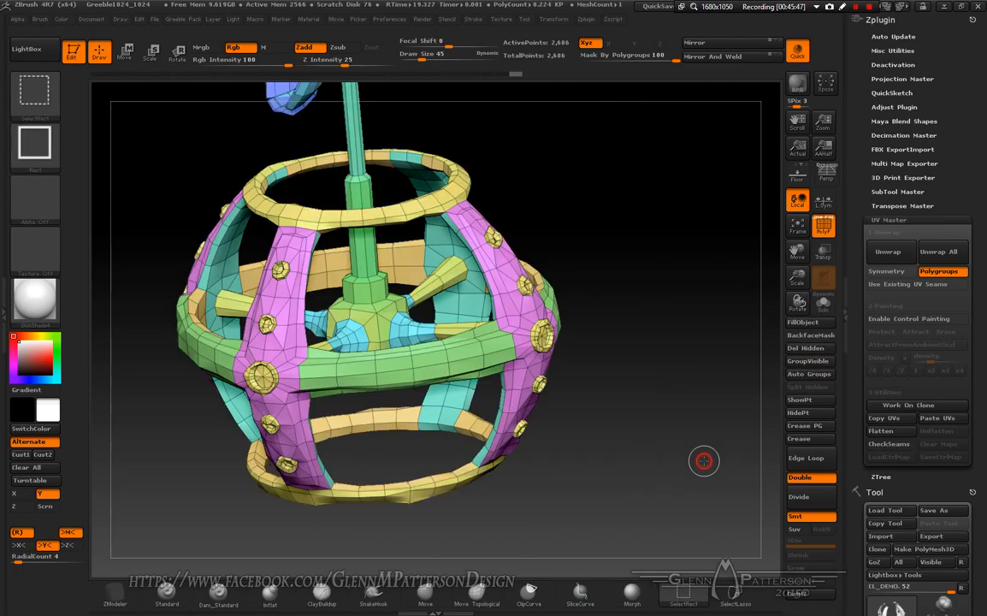
mouse_move(642, 486)
mouse_down()
mouse_move(670, 470)
mouse_move(686, 498)
mouse_move(652, 546)
mouse_move(641, 542)
mouse_up()
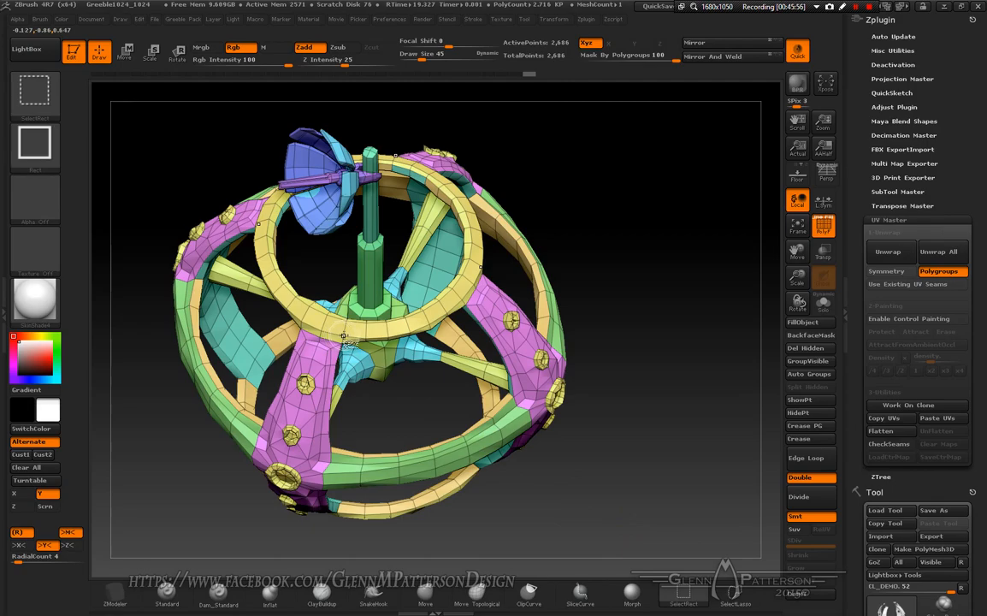
Step: Isolate the polygroup of the upper and lower rings and the bolts in a straight side view
ctrl+shift+click(343, 336)
drag(635, 519, 620, 473)
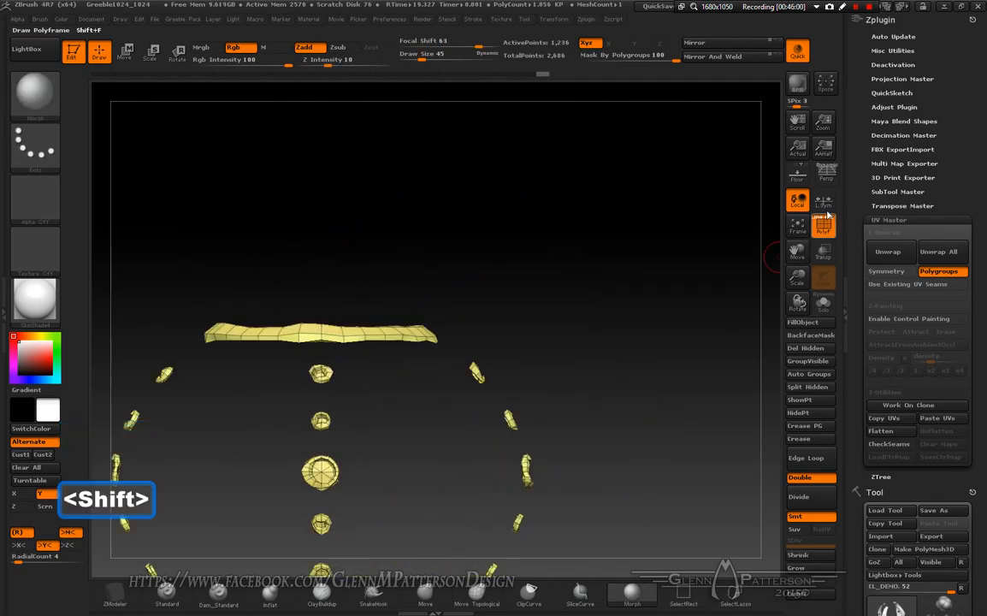
drag(799, 254, 835, 197)
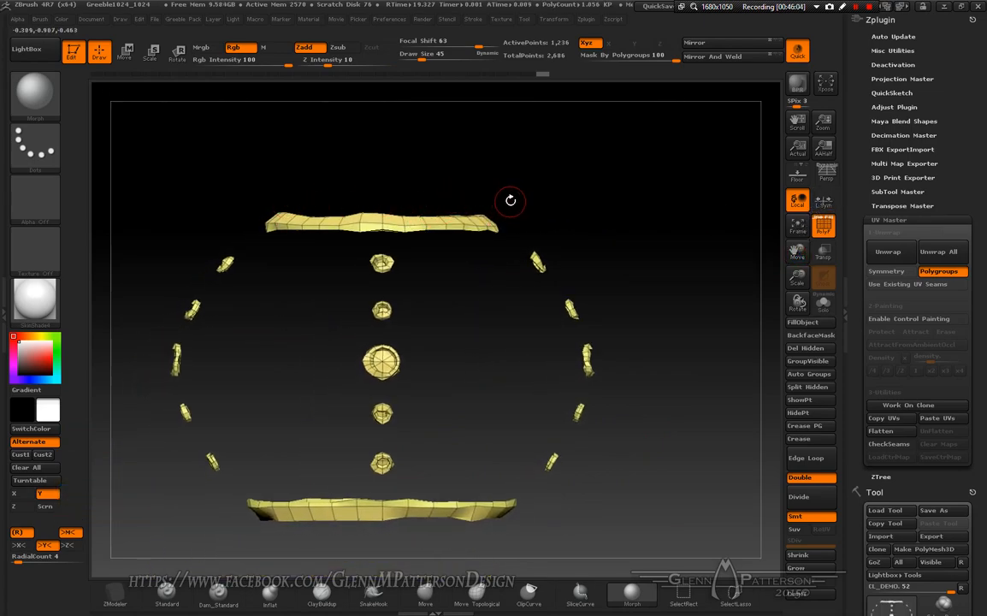
key(ctrl+shift)
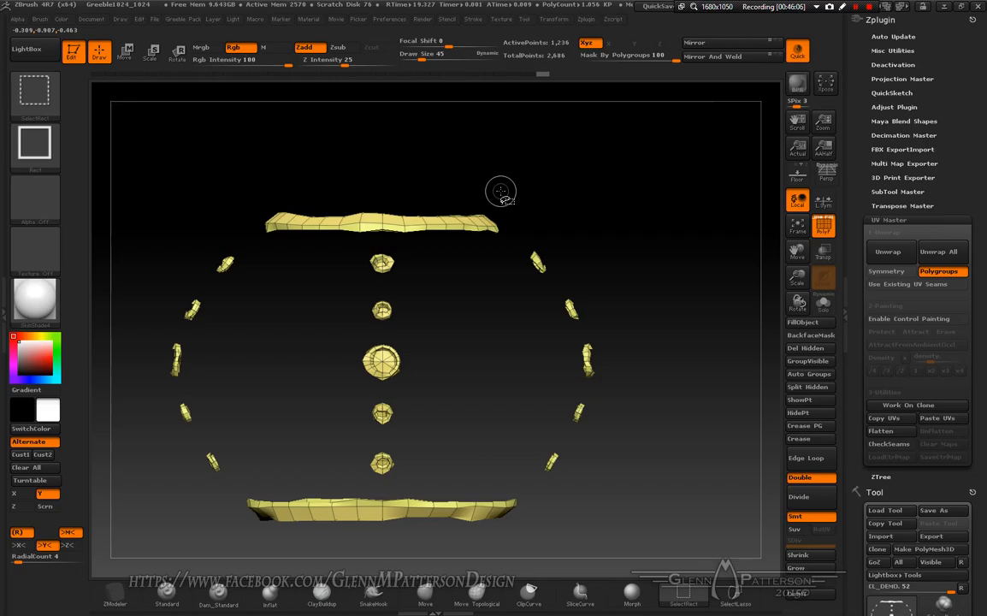
drag(597, 247, 452, 269)
drag(558, 260, 594, 248)
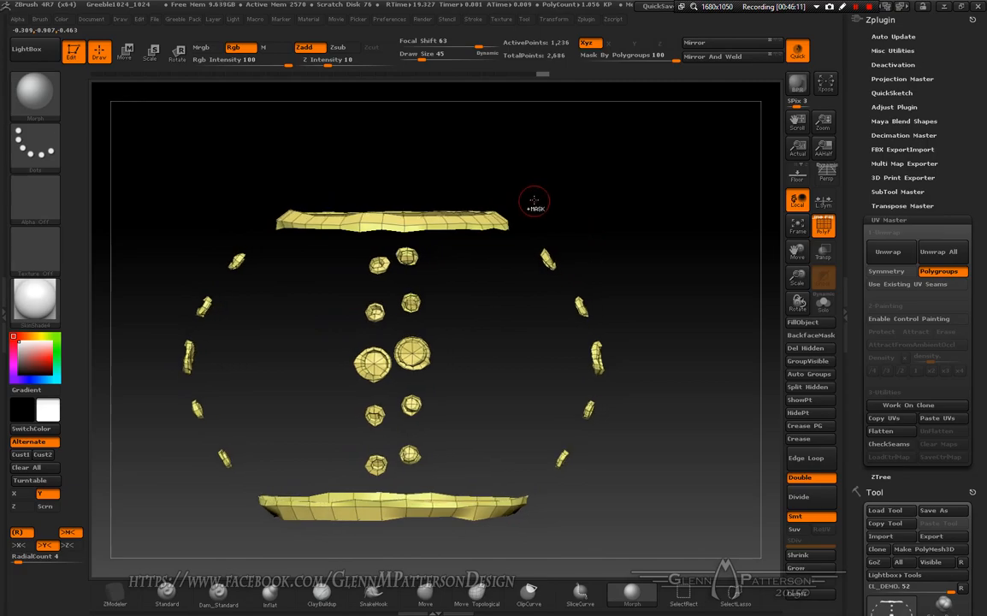
mouse_move(544, 153)
ctrl+alt+shift+mouse_down()
mouse_move(231, 198)
mouse_move(221, 228)
mouse_move(202, 225)
ctrl+alt+shift+mouse_up()
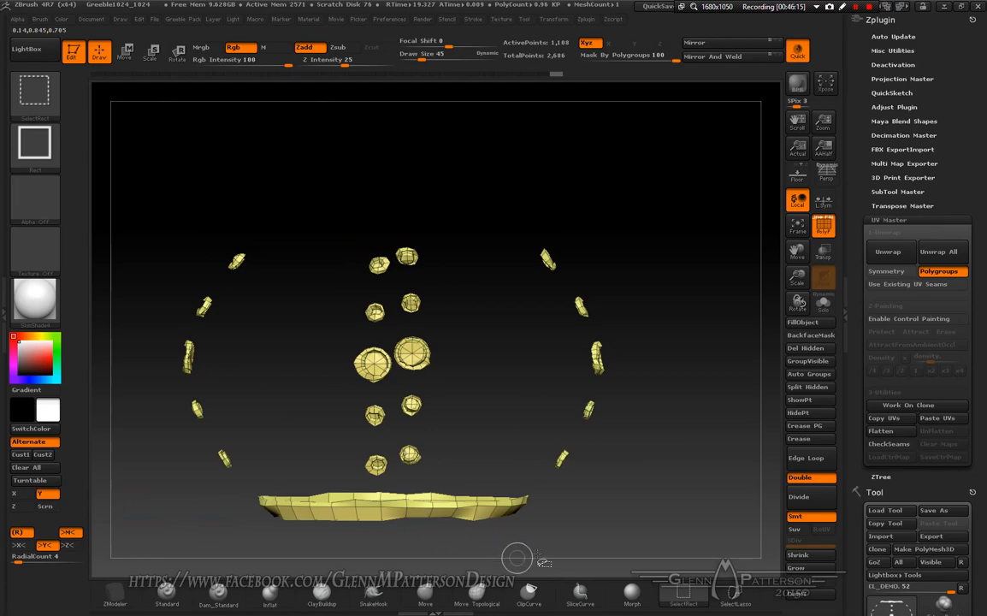
ctrl+alt+shift+drag(551, 545, 232, 486)
key(ctrl+z)
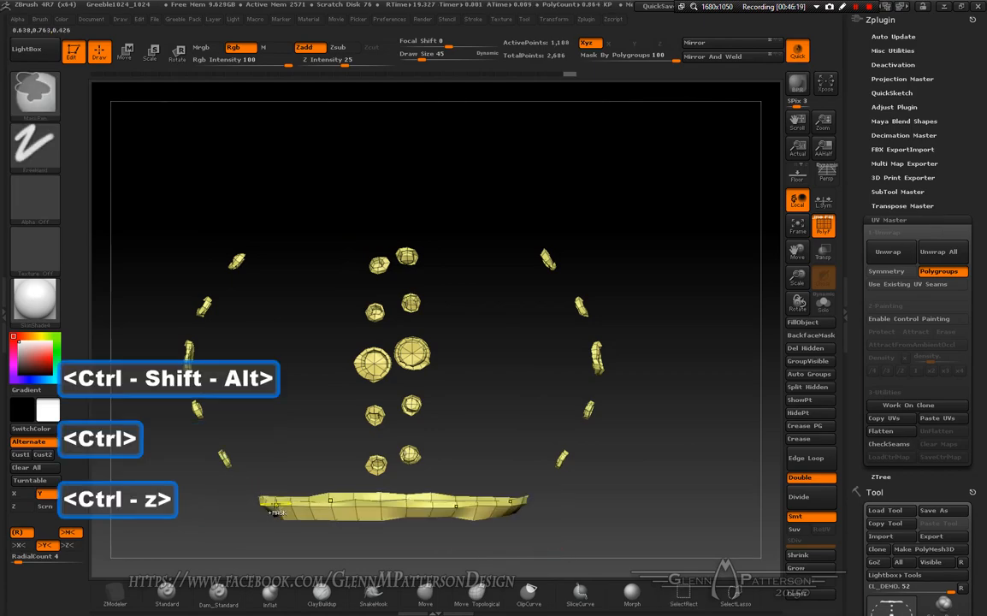
key(ctrl+z)
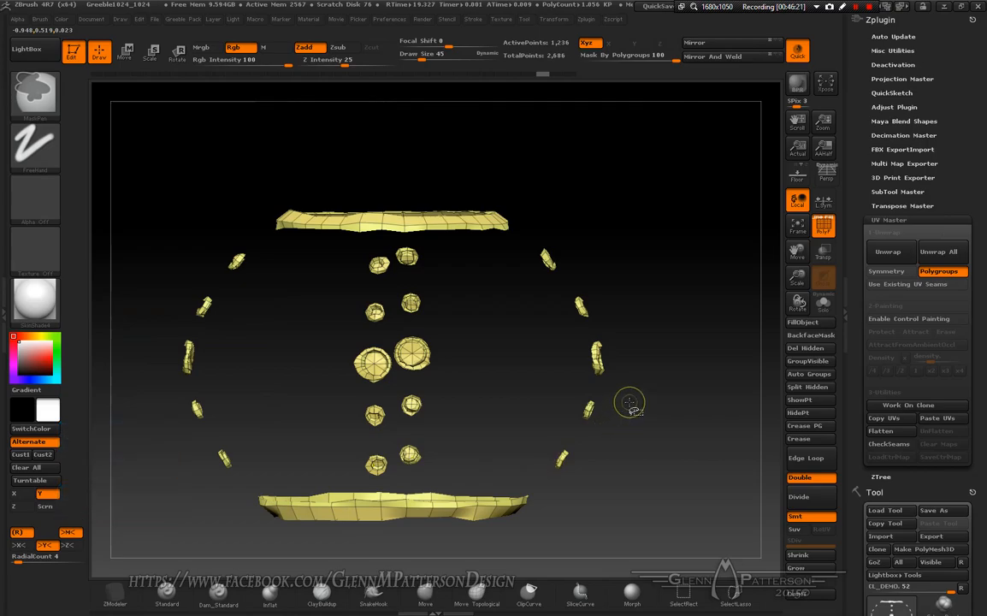
Step: Hide all the bolts, assign the upper and lower rings their own polygroup and unhide the whole model
ctrl+alt+shift+drag(599, 278, 120, 458)
ctrl+alt+shift+drag(614, 390, 153, 485)
ctrl+alt+shift+drag(604, 329, 154, 245)
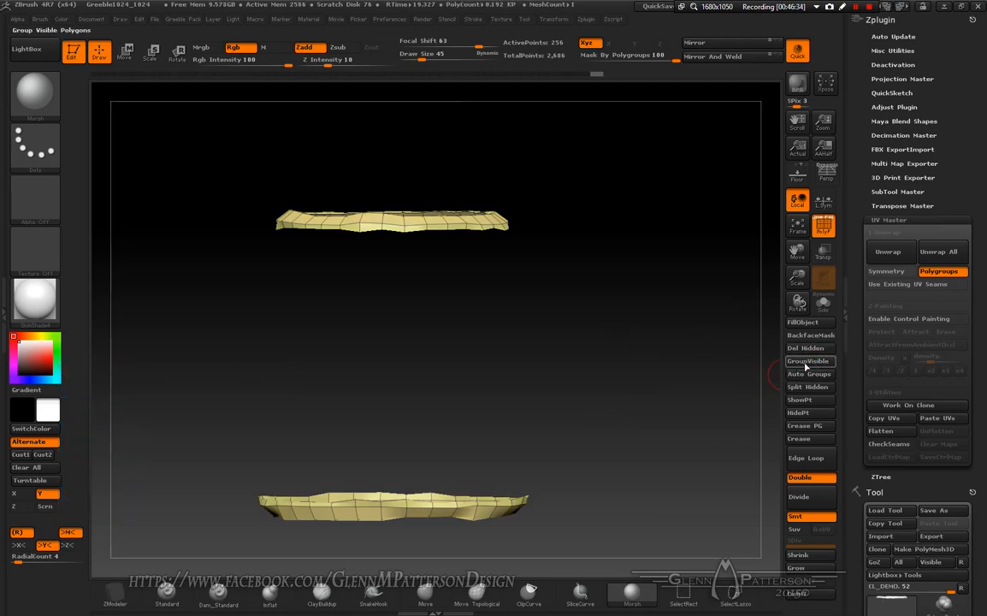
key(ctrl+w)
drag(608, 360, 676, 392)
ctrl+shift+click(676, 392)
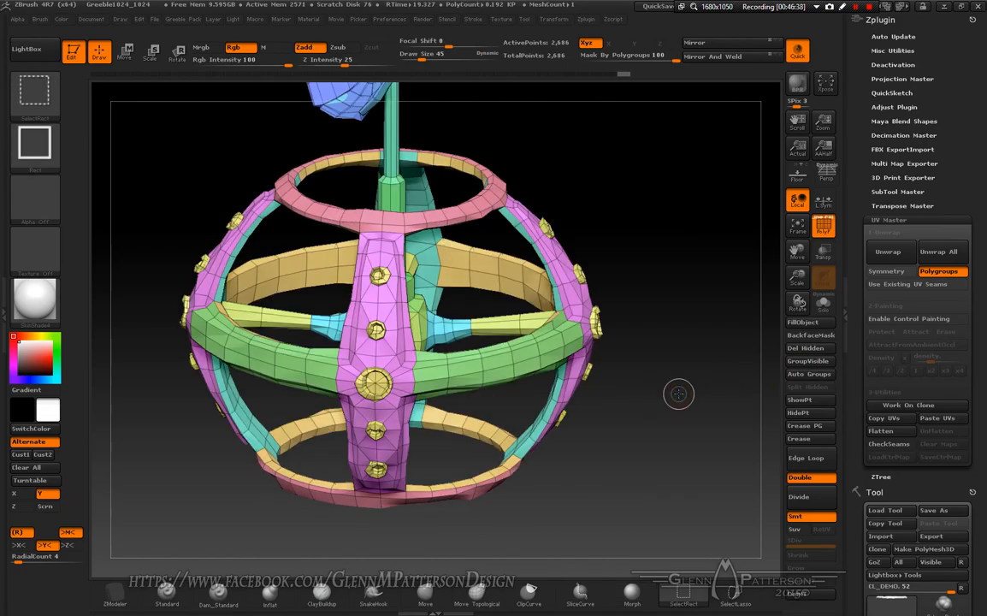
Step: Try to split the isolated bolts into separate polygroups with Auto Groups, undo it and unhide the whole model
ctrl+shift+click(374, 385)
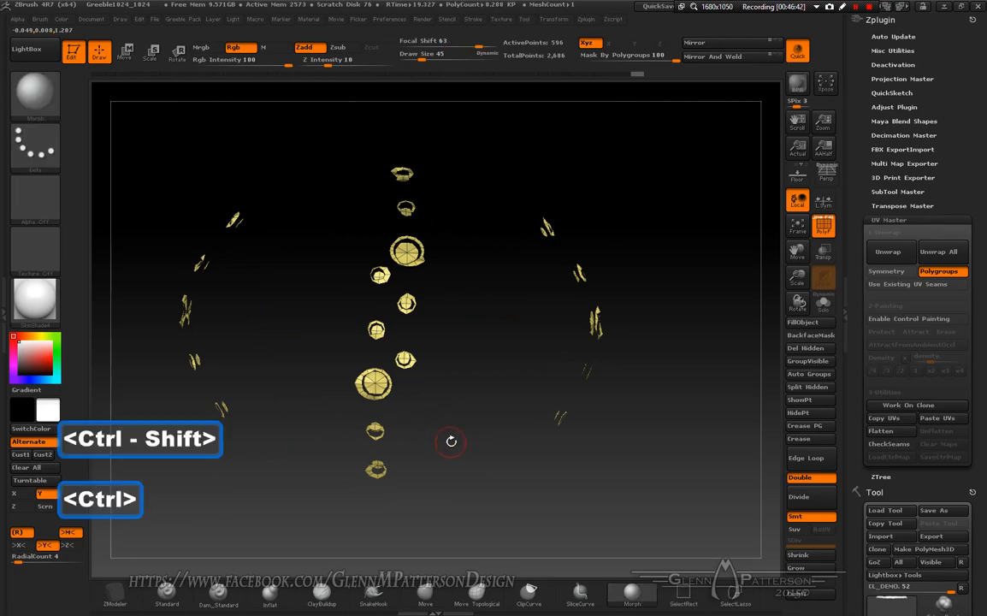
mouse_move(456, 441)
mouse_down()
mouse_move(421, 439)
mouse_move(470, 440)
mouse_up()
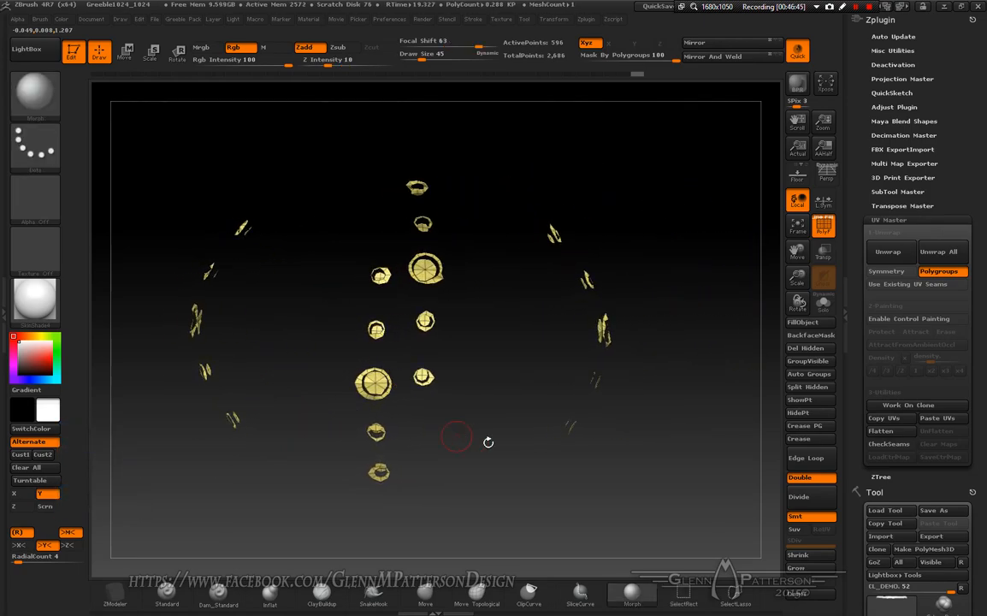
click(810, 375)
mouse_move(616, 476)
mouse_down()
mouse_move(539, 483)
mouse_move(549, 487)
mouse_up()
key(ctrl+z)
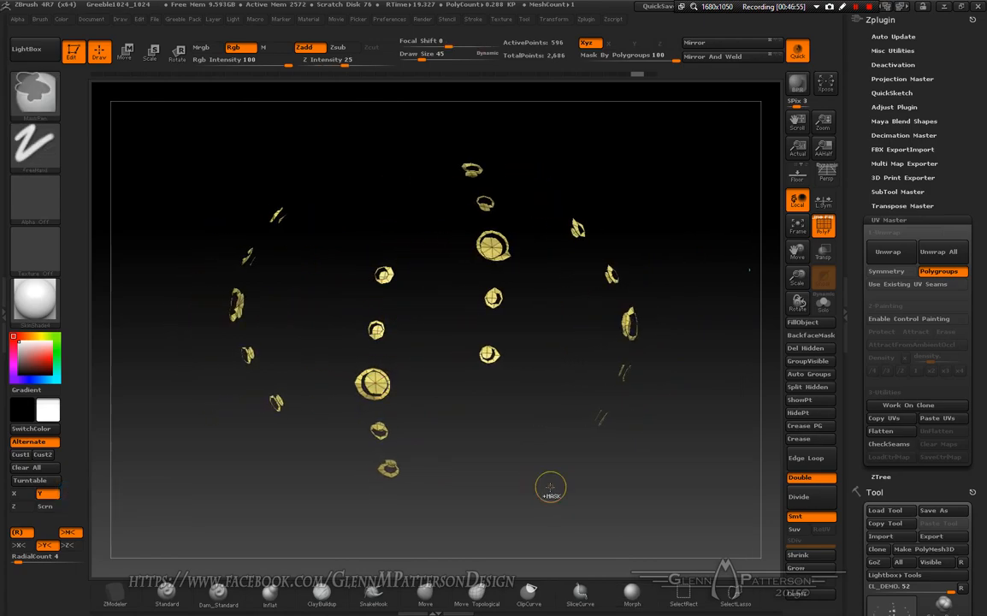
ctrl+shift+click(674, 466)
key(ctrl)
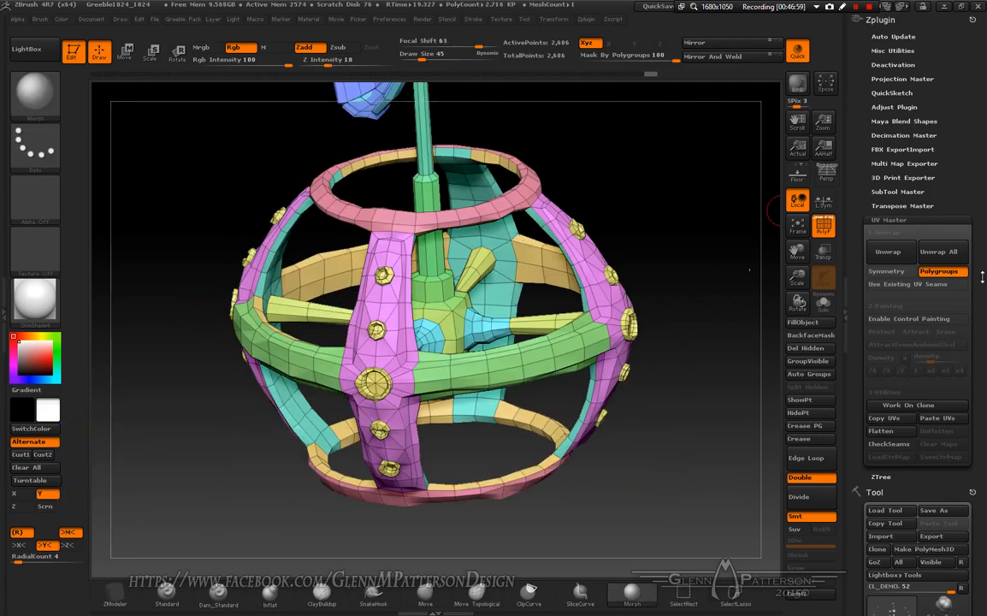
Step: Unwrap the clone by its polygroups, check the flattened UV layout and return to the 3D model
click(887, 252)
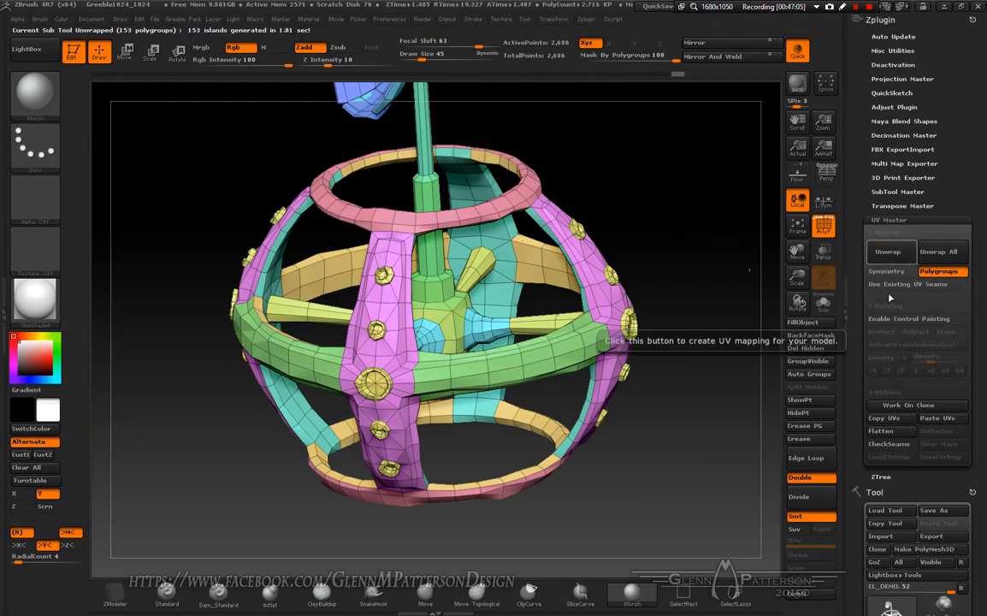
click(881, 431)
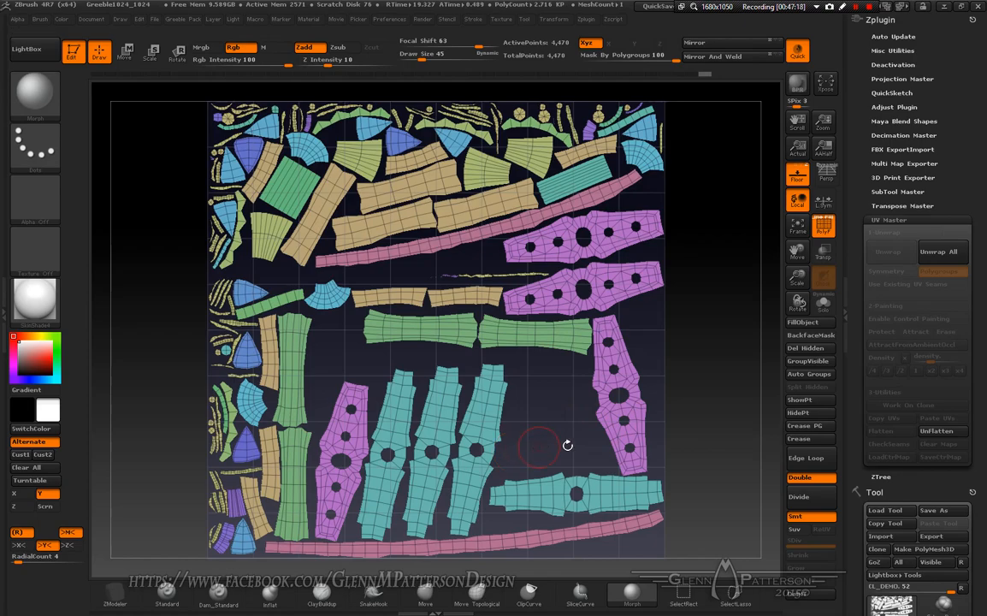
click(952, 435)
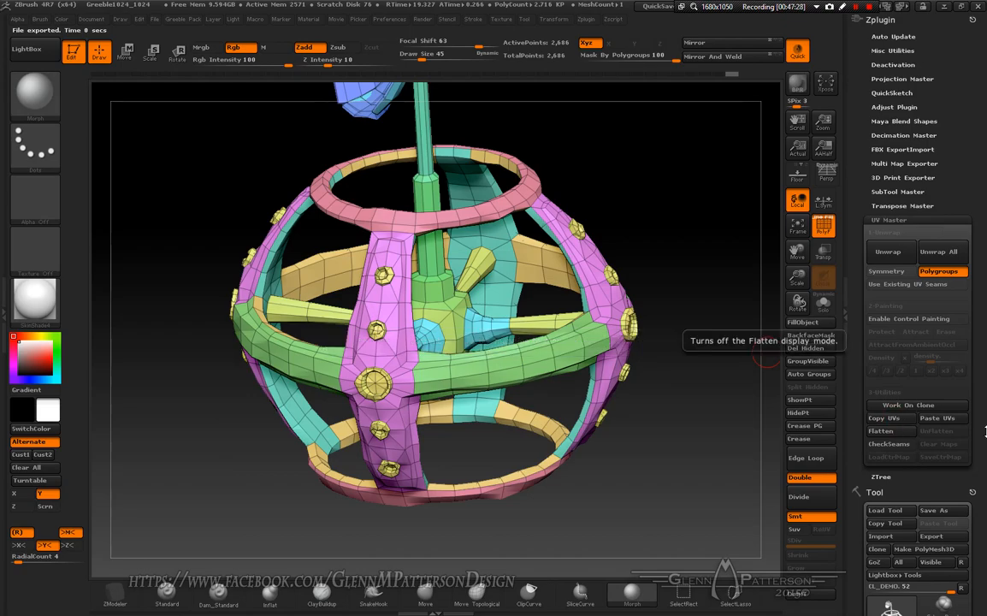
Step: Switch to the DEMO_1 tool and paste the clone's UVs onto it
drag(983, 419, 984, 317)
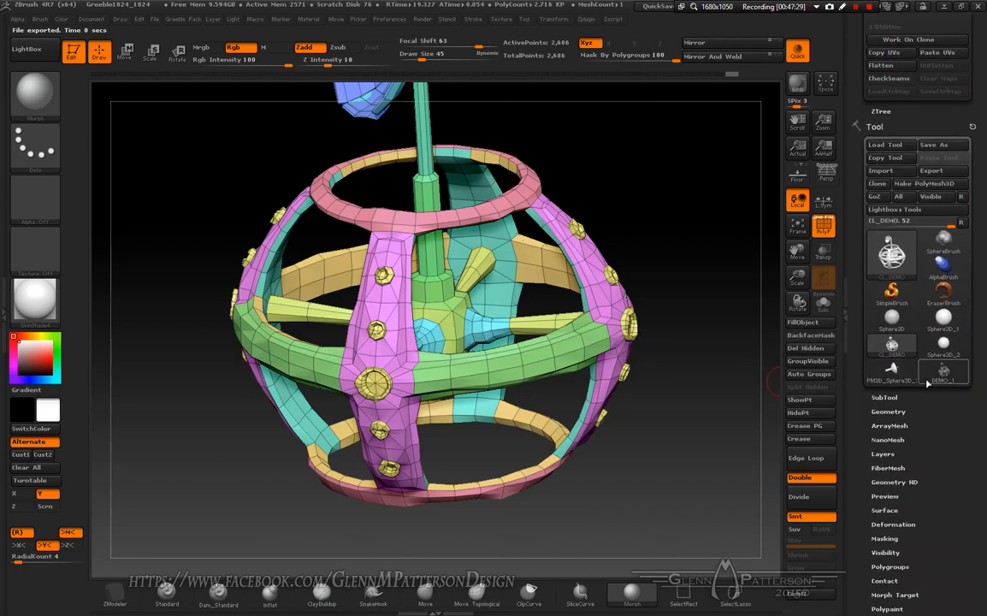
mouse_move(919, 383)
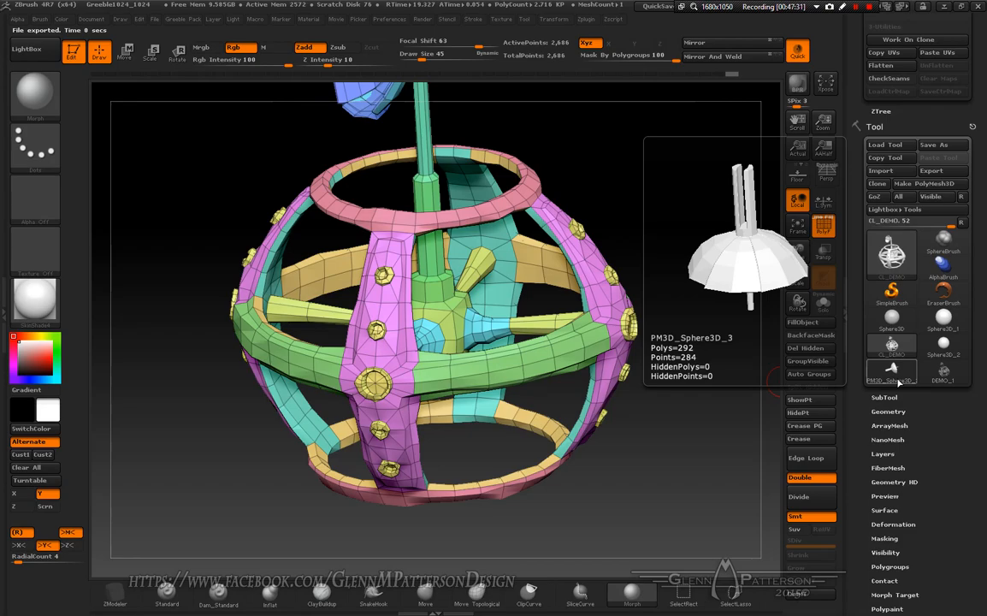
click(953, 379)
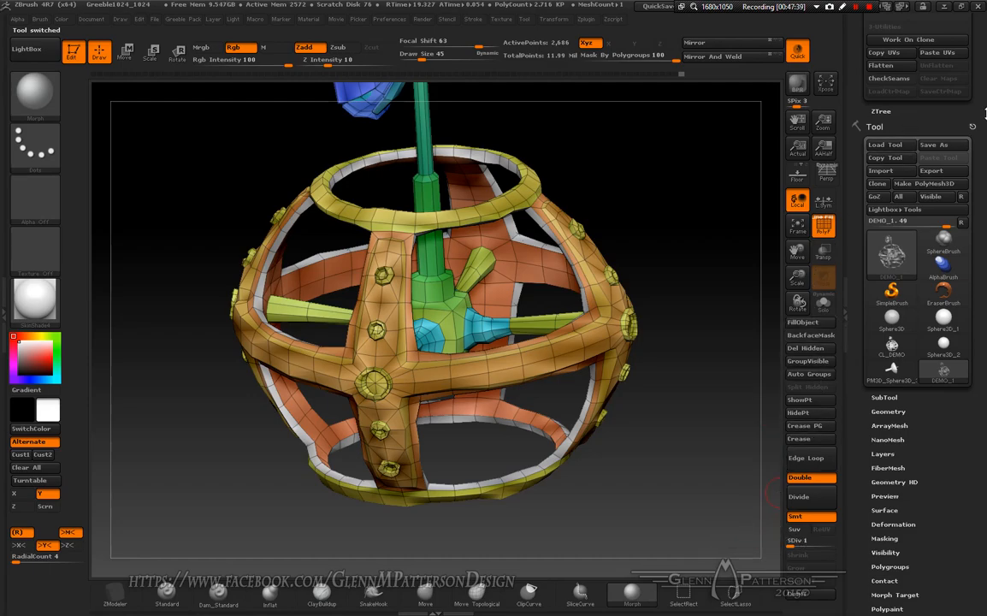
scroll(984, 116, up, 5)
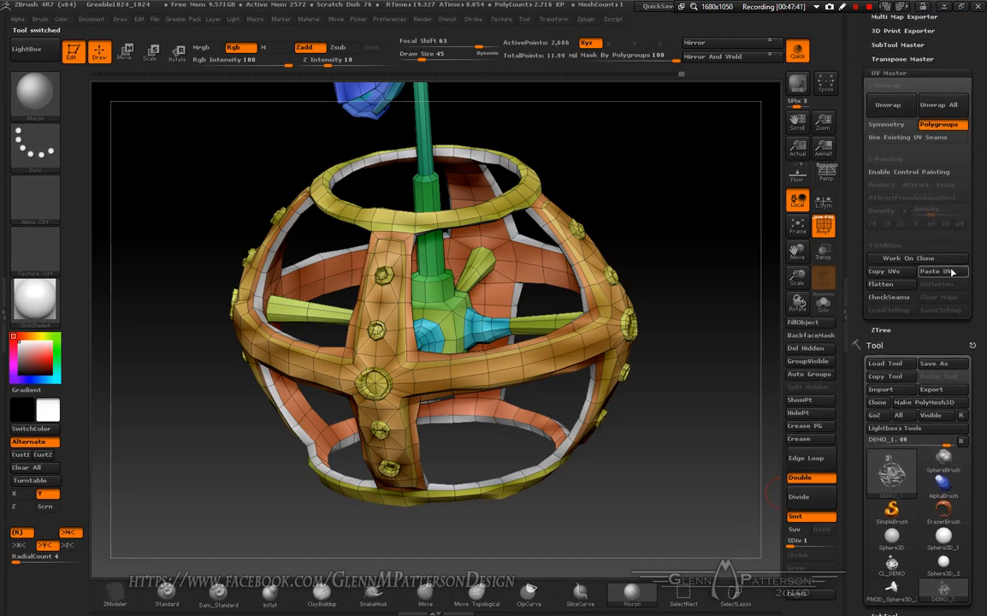
click(951, 271)
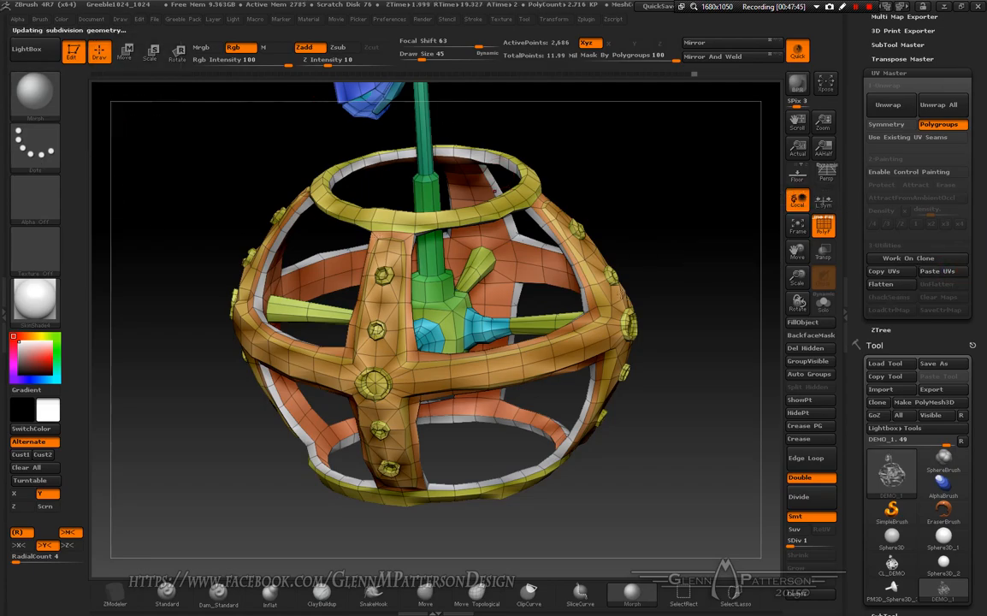
Step: Turn off the polyframe display and show the model at subdivision level 7, close up on the greeble detail
scroll(978, 403, down, 2)
scroll(978, 404, down, 1)
click(824, 229)
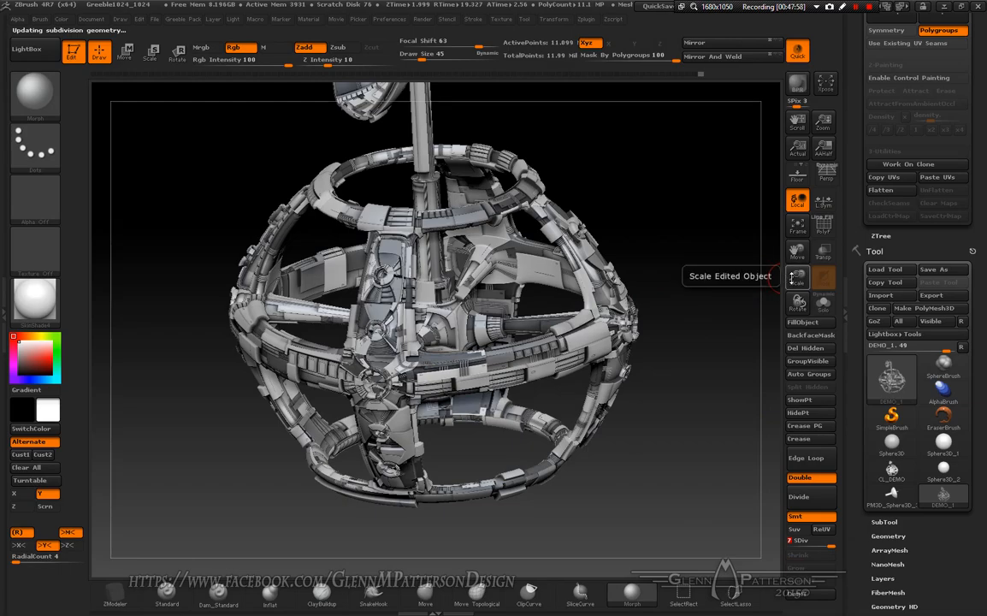
drag(796, 277, 740, 349)
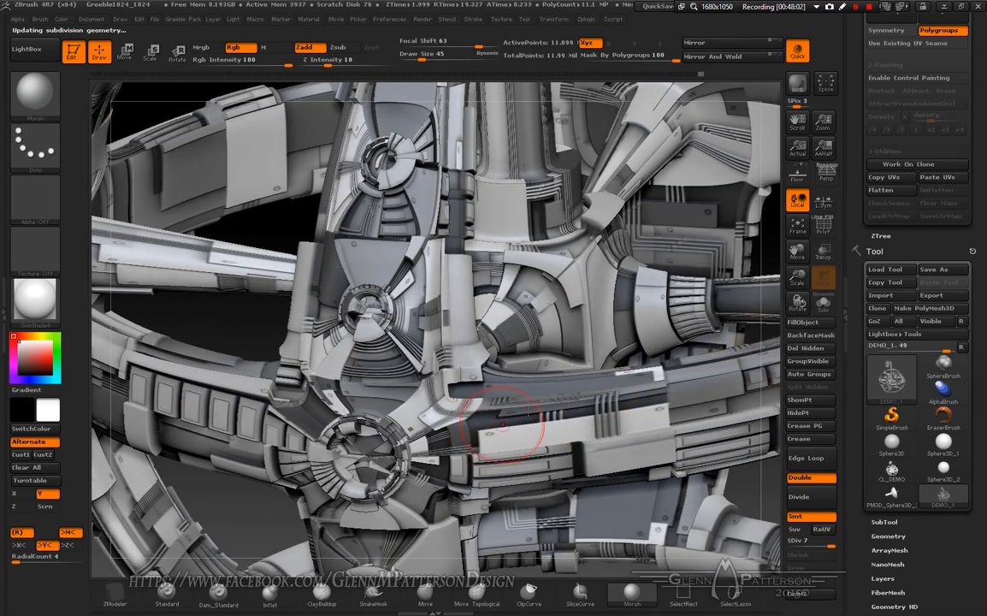
Step: Create a new texture map from the polypaint and turn on its antialiasing
scroll(982, 317, down, 5)
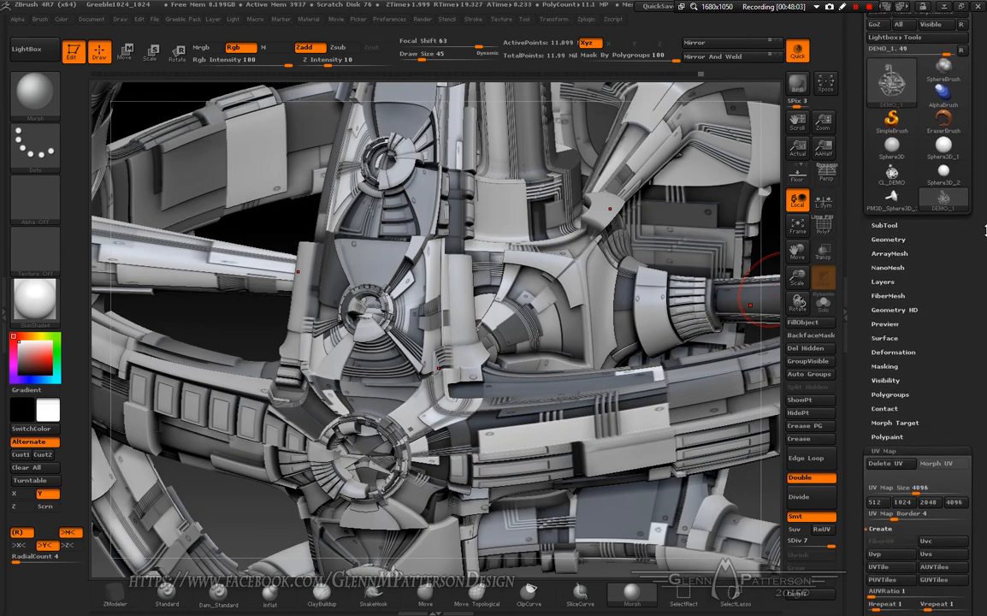
scroll(941, 380, down, 5)
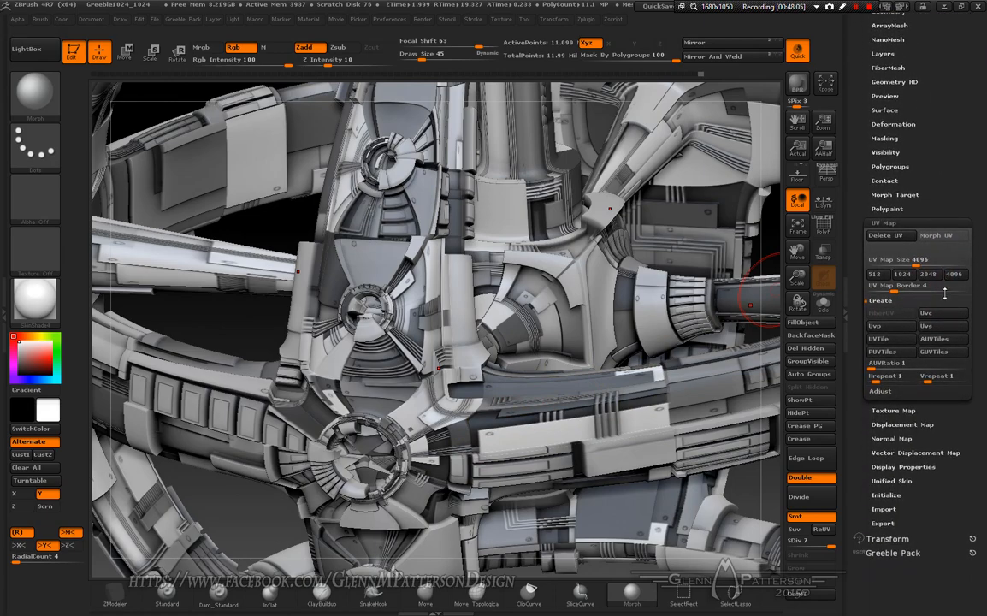
click(906, 372)
mouse_move(891, 237)
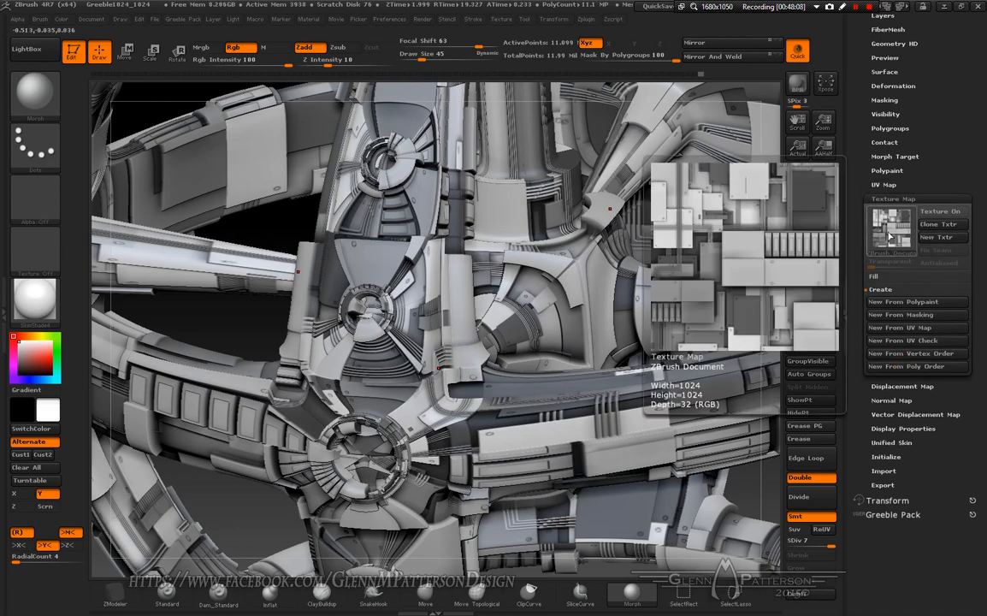
click(916, 302)
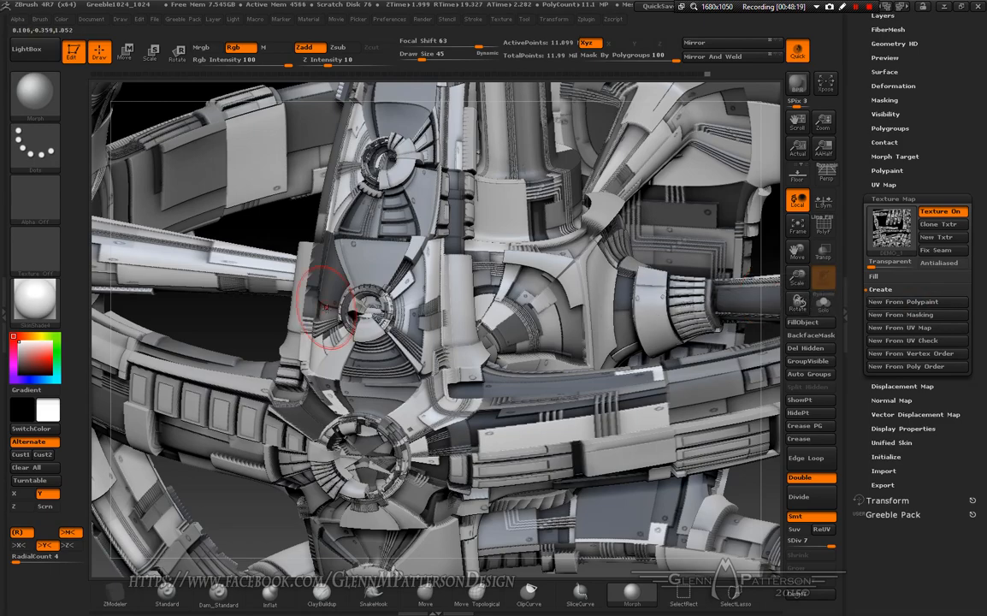
click(941, 265)
Step: Inspect the textured model from several angles, both close up and as a whole, and save the project
mouse_move(475, 339)
mouse_down()
mouse_move(490, 287)
mouse_move(467, 225)
mouse_move(480, 211)
mouse_move(472, 278)
mouse_move(449, 293)
mouse_move(490, 414)
mouse_up()
drag(411, 425, 427, 326)
drag(328, 411, 501, 334)
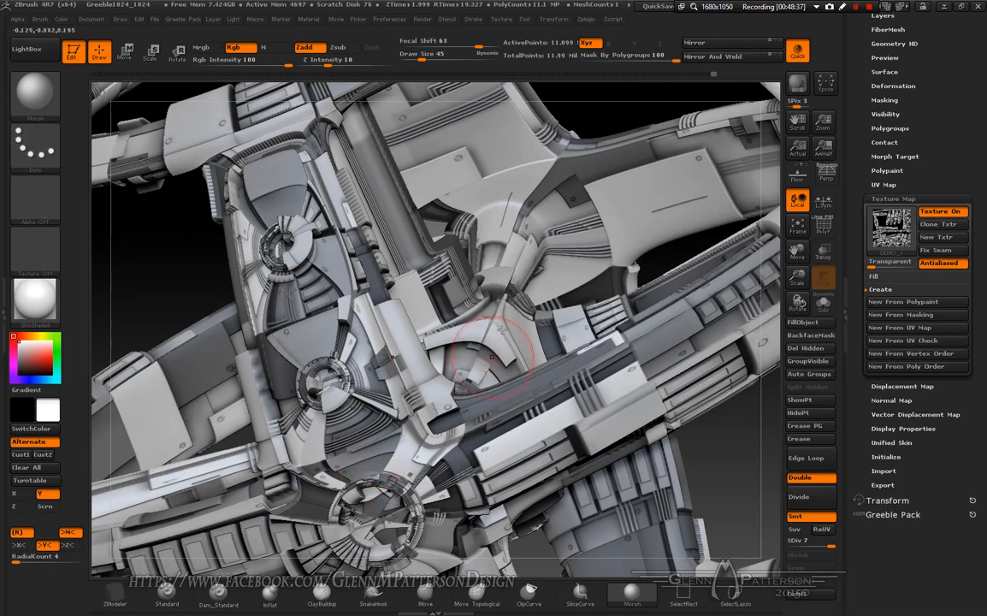
mouse_move(516, 270)
right_down()
mouse_move(501, 292)
mouse_move(497, 330)
right_up()
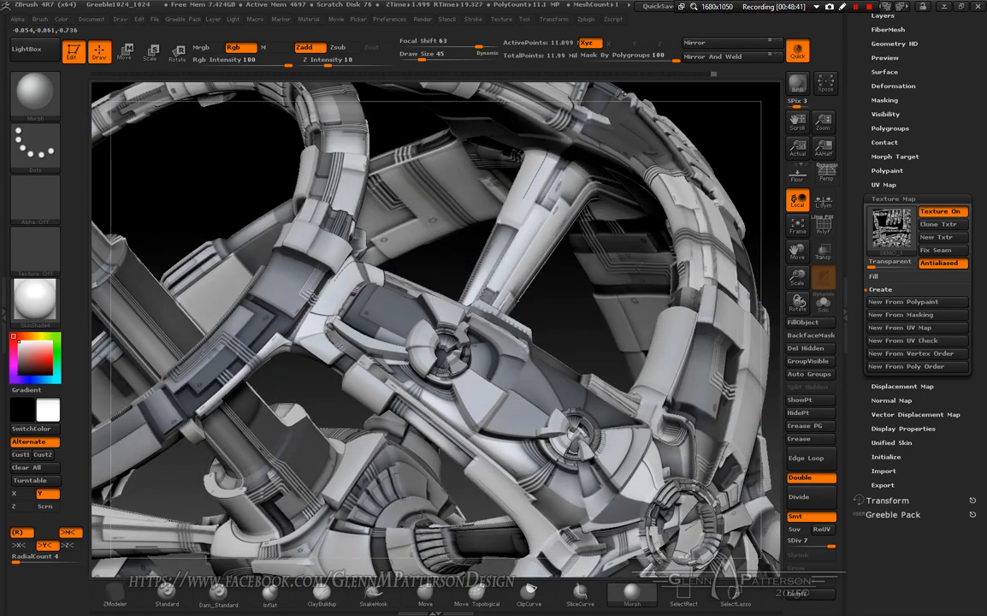
mouse_move(522, 181)
right_down()
mouse_move(546, 229)
mouse_move(591, 227)
mouse_move(546, 154)
mouse_move(497, 138)
right_up()
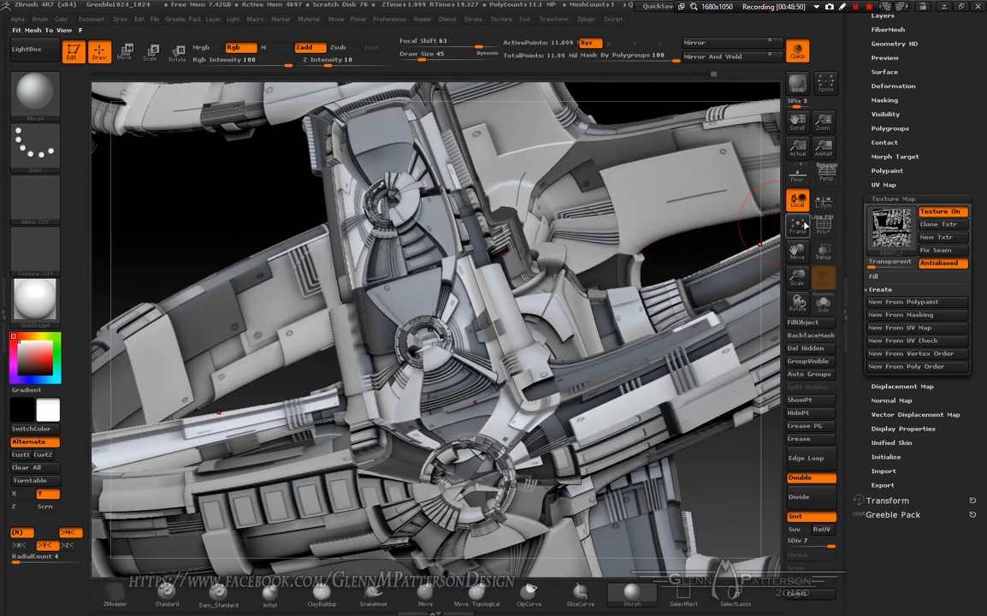
click(798, 228)
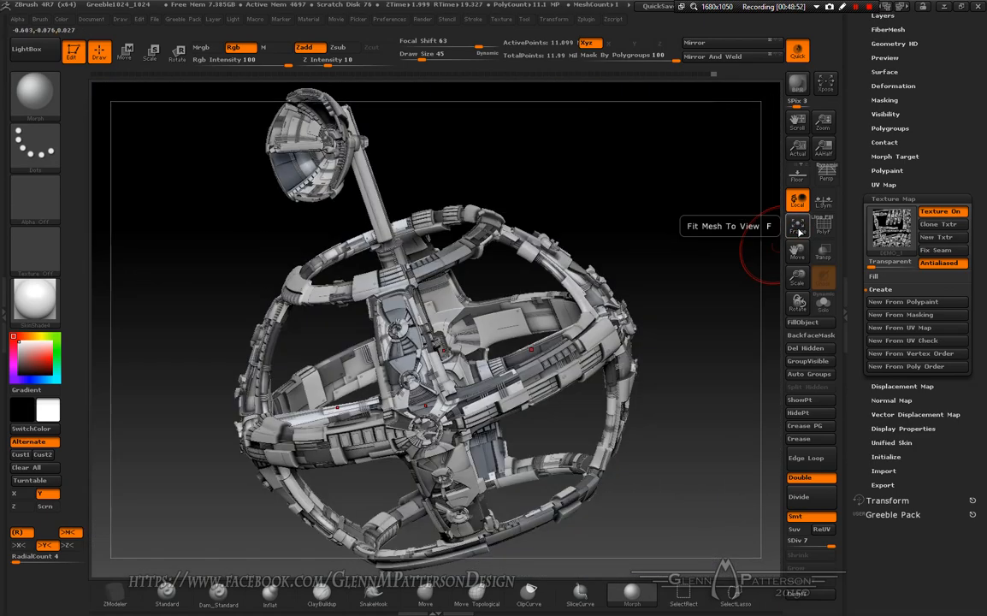
right_drag(507, 391, 572, 375)
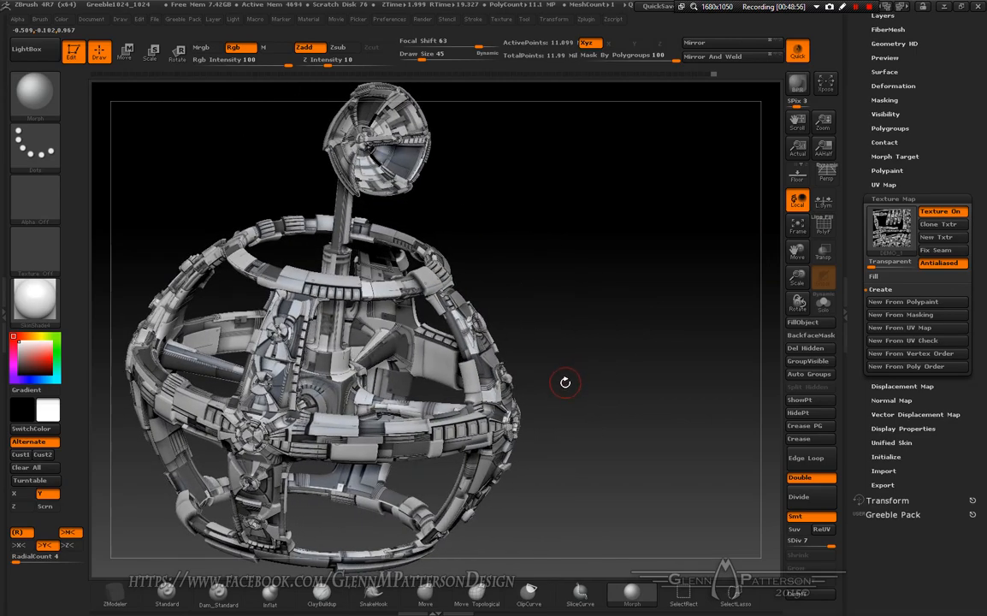
key(ctrl+s)
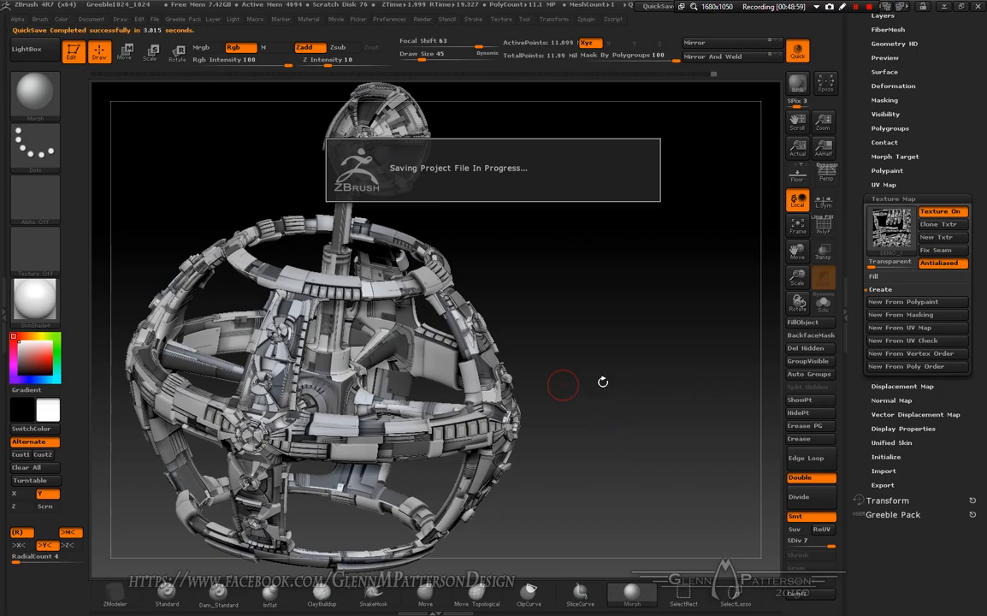
Step: Examine the texture on the cage's bolted struts and horizontal band up close, from an angle and straight on
right_drag(604, 382, 602, 382)
drag(640, 392, 764, 342)
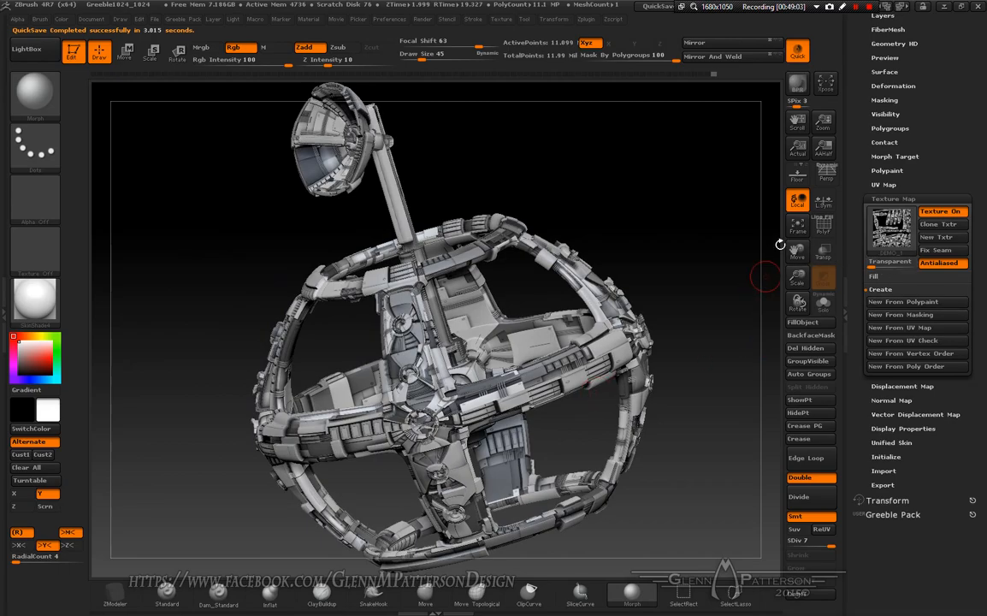
mouse_move(777, 245)
alt+mouse_down()
mouse_move(650, 273)
mouse_move(313, 389)
alt+mouse_up()
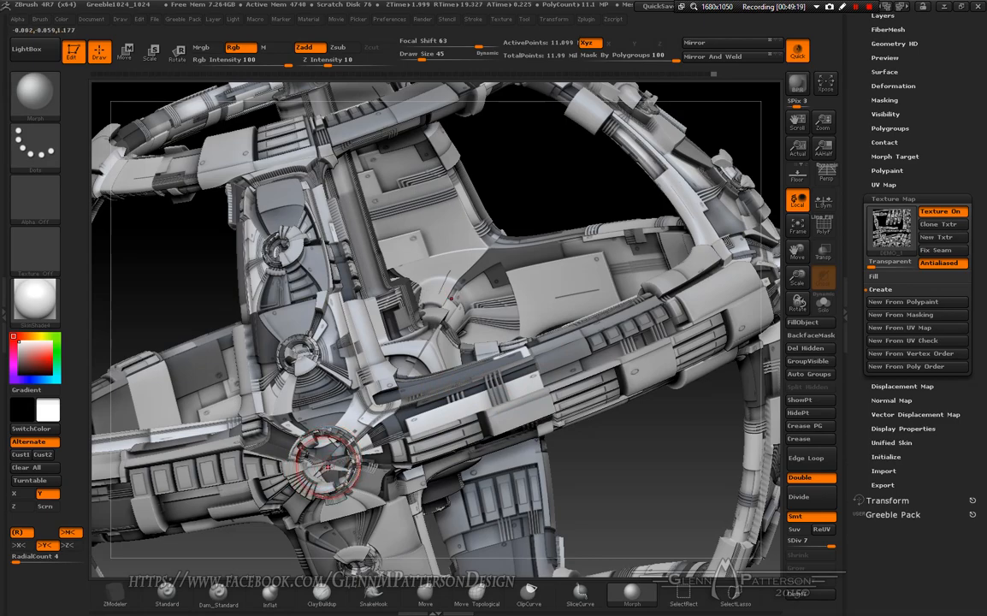
mouse_move(474, 420)
right_down()
mouse_move(513, 418)
mouse_move(492, 416)
right_up()
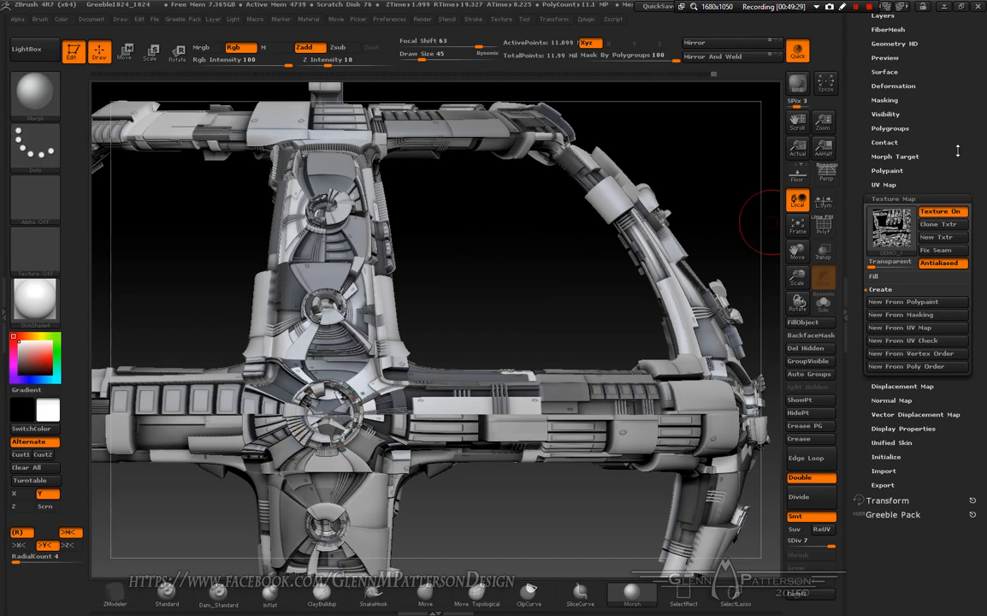
scroll(957, 151, up, 2)
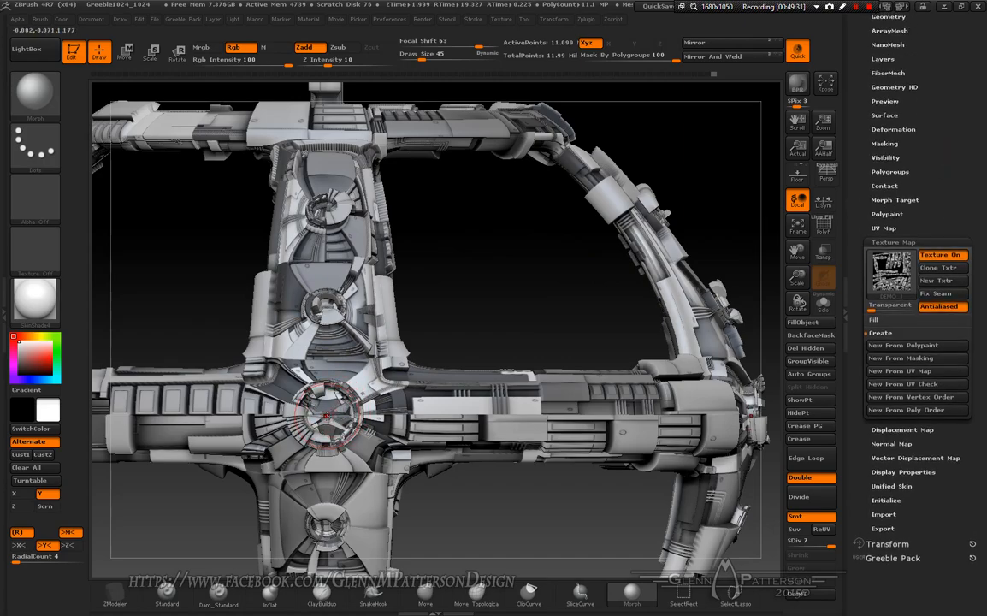
Step: Turn off the texture display and set up the Standard brush for colour-only painting in cyan with Zadd off
drag(948, 181, 953, 219)
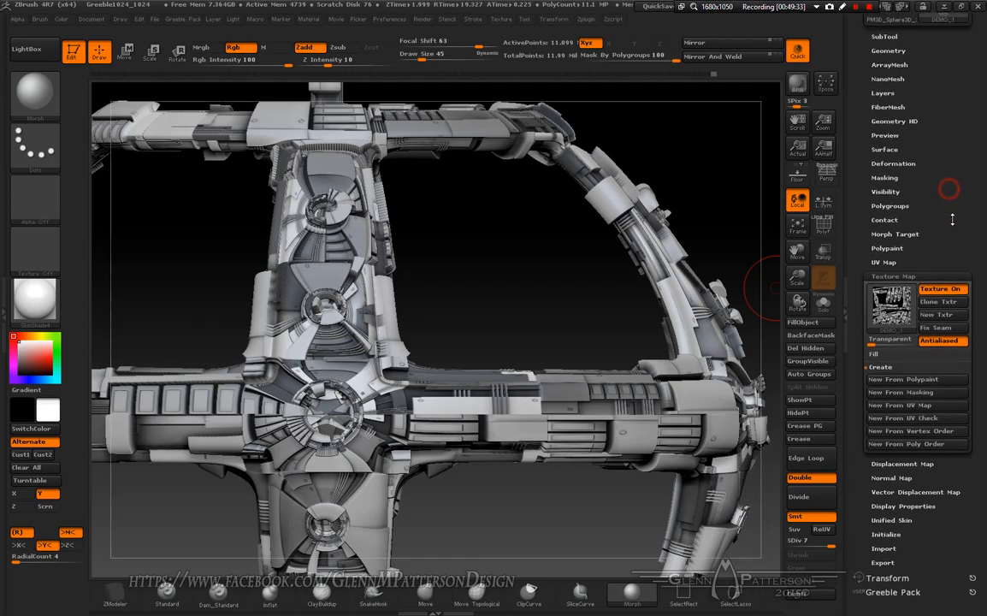
click(943, 289)
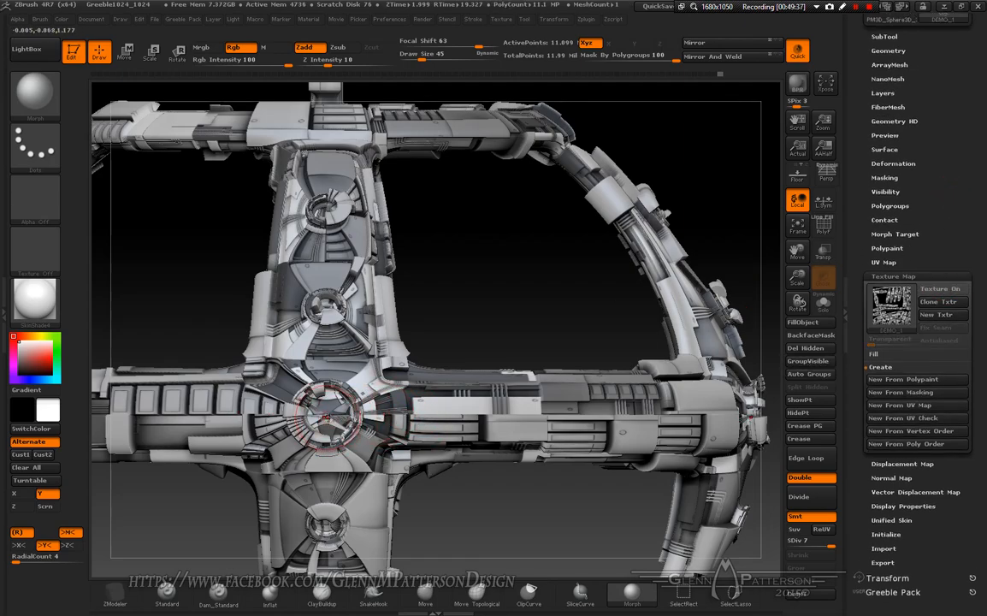
click(167, 591)
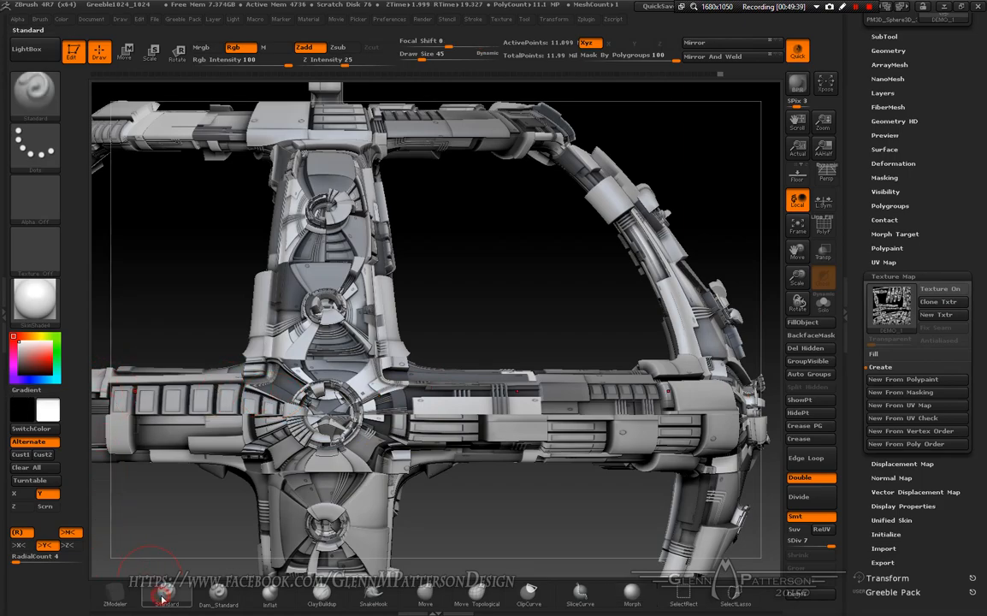
click(305, 47)
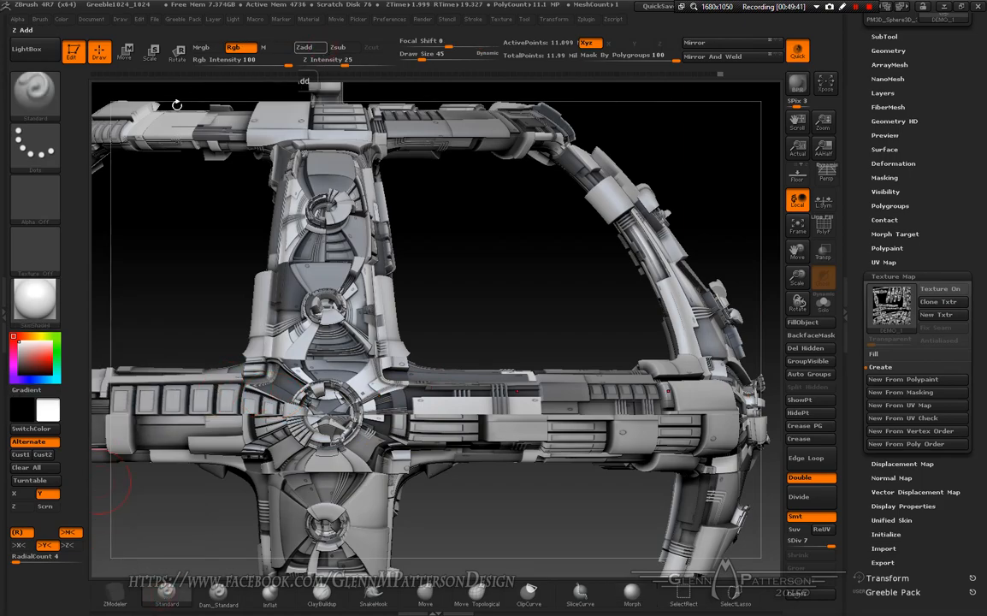
click(58, 378)
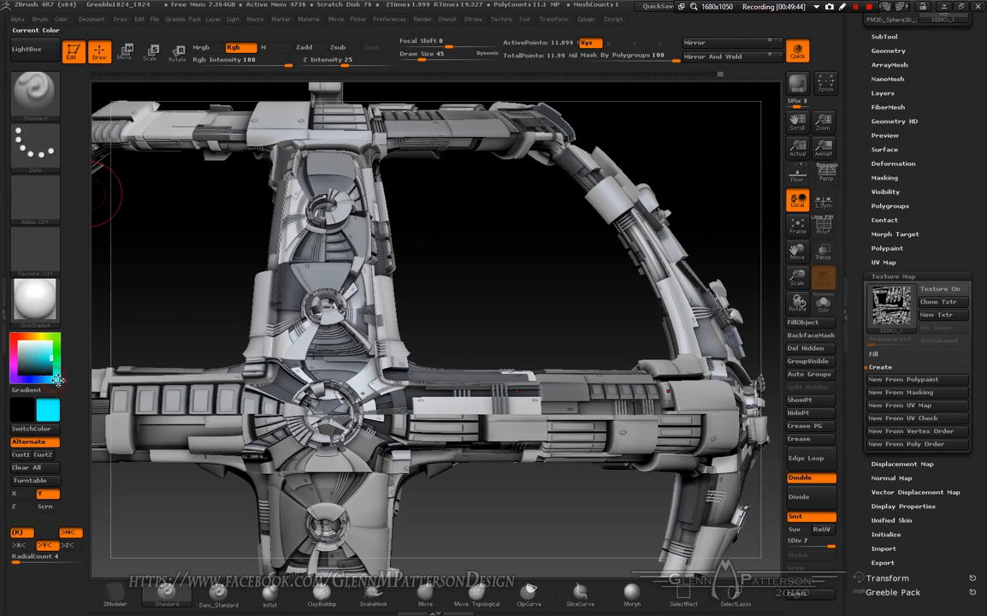
click(328, 414)
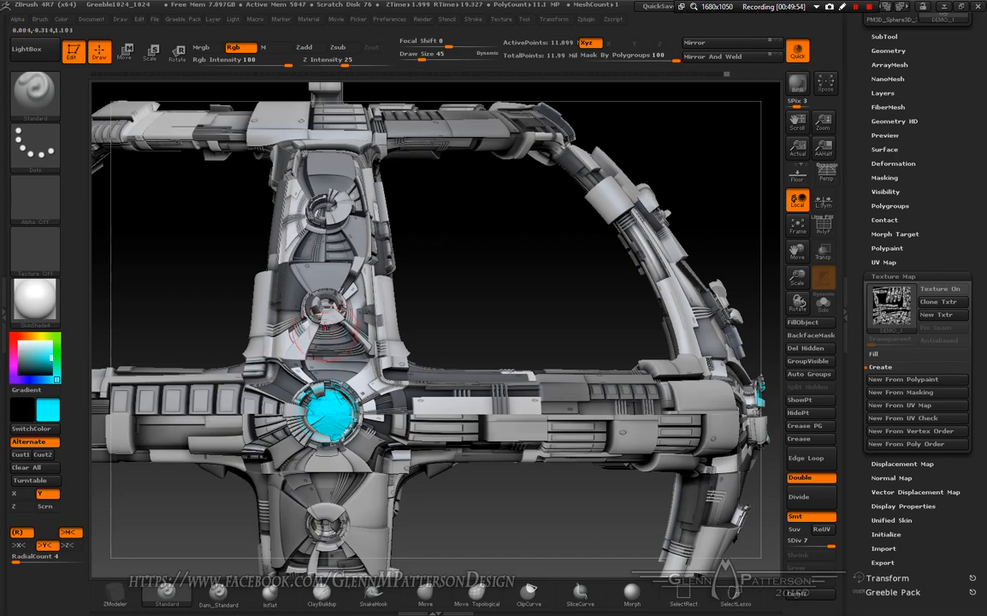
mouse_move(348, 320)
right_down()
mouse_move(342, 350)
mouse_move(335, 340)
right_up()
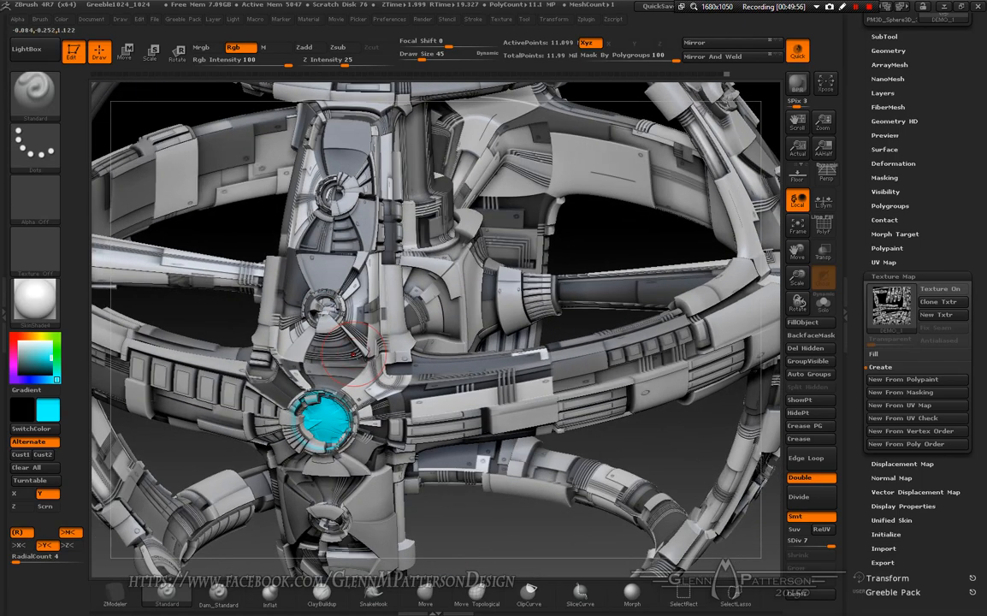
key(ctrl+z)
Step: Set the brush's draw size to 26 and paint the central hub and the two round hubs above it cyan
mouse_move(327, 419)
right_down()
mouse_move(333, 400)
mouse_move(326, 417)
right_up()
key(space)
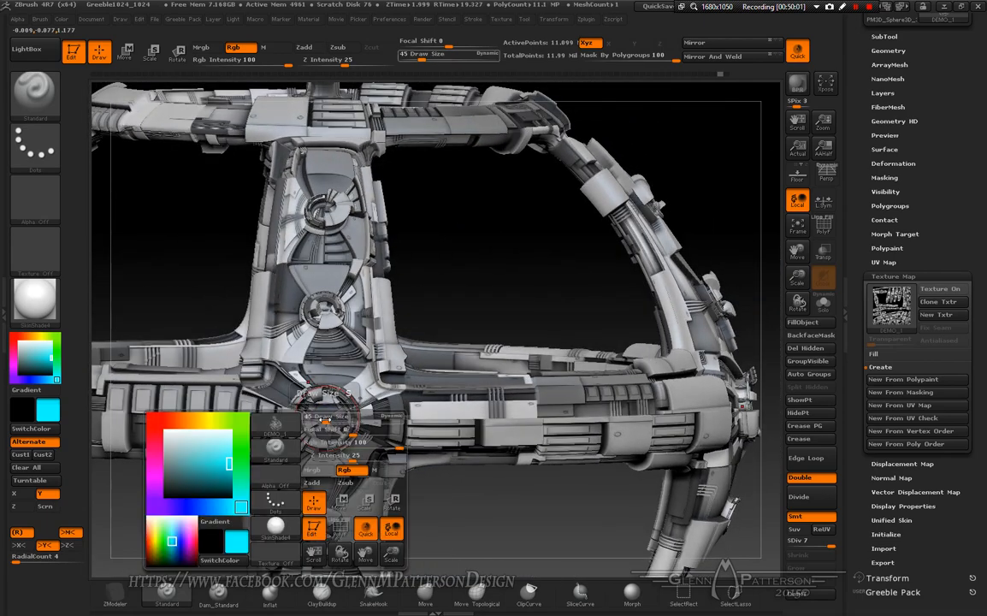
drag(328, 418, 323, 419)
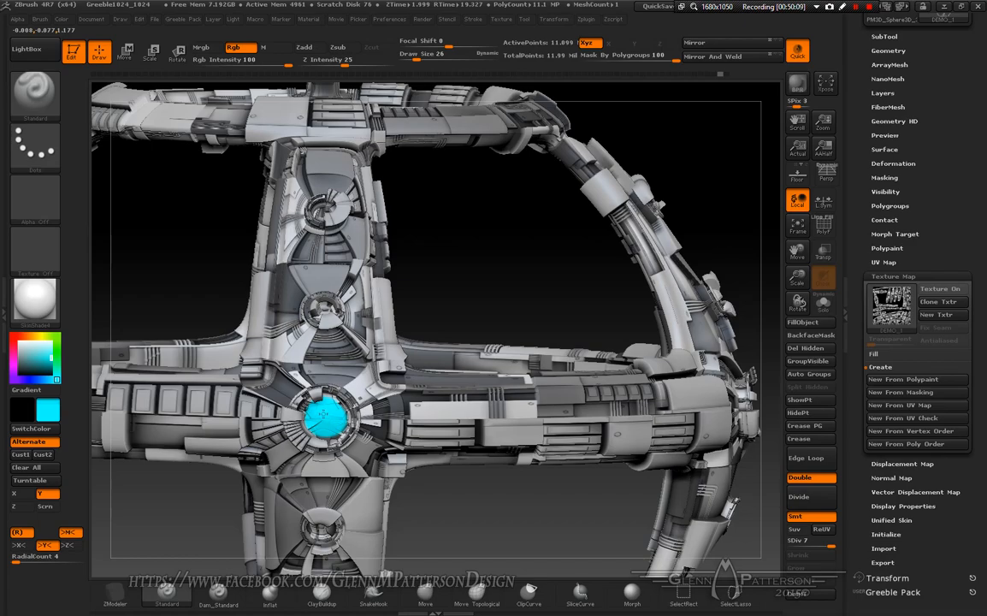
drag(326, 331, 327, 305)
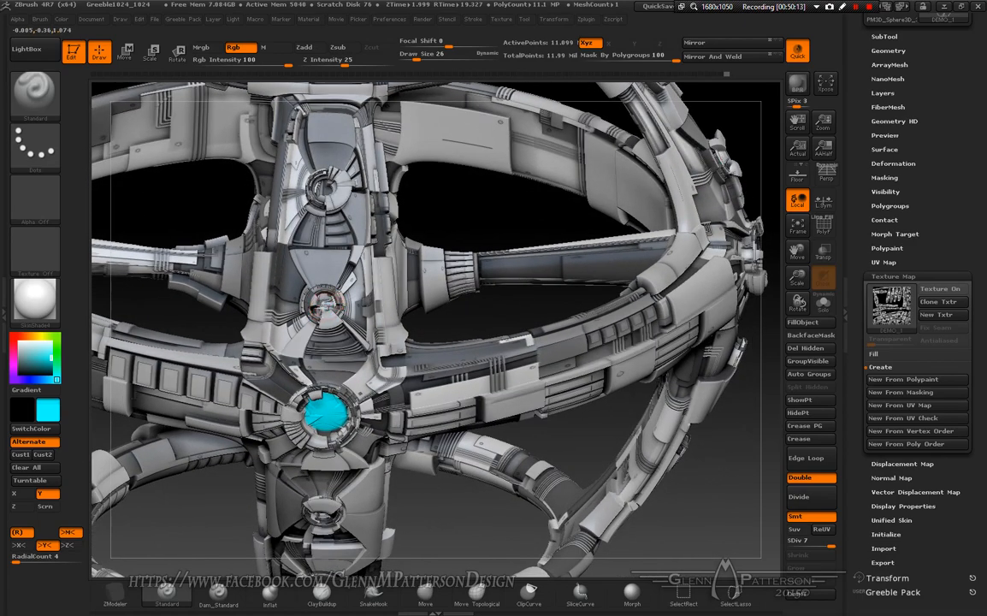
click(325, 185)
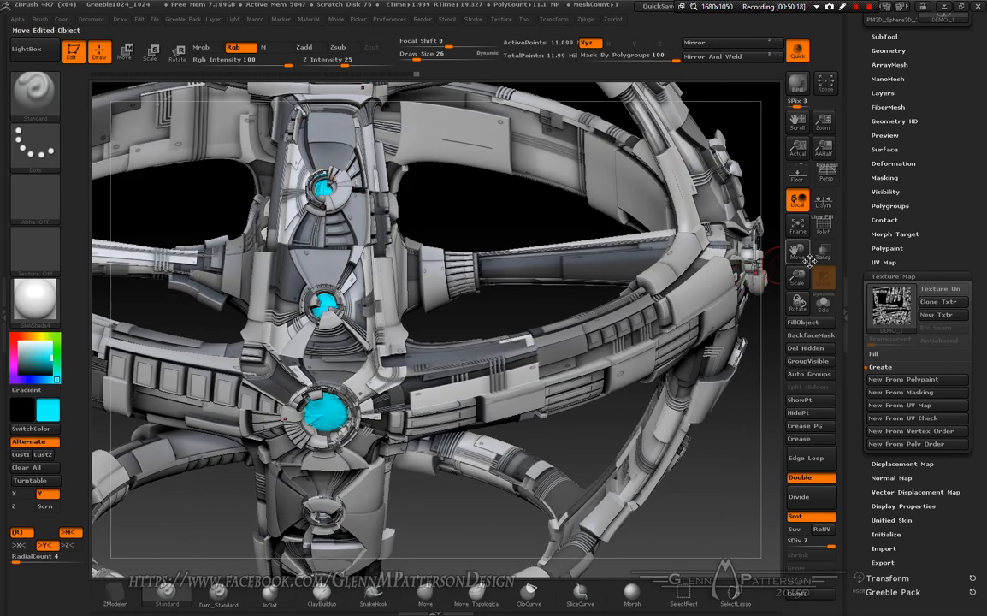
Step: Paint the two round hubs on the strut below the central hub cyan
drag(796, 255, 796, 249)
drag(797, 301, 746, 279)
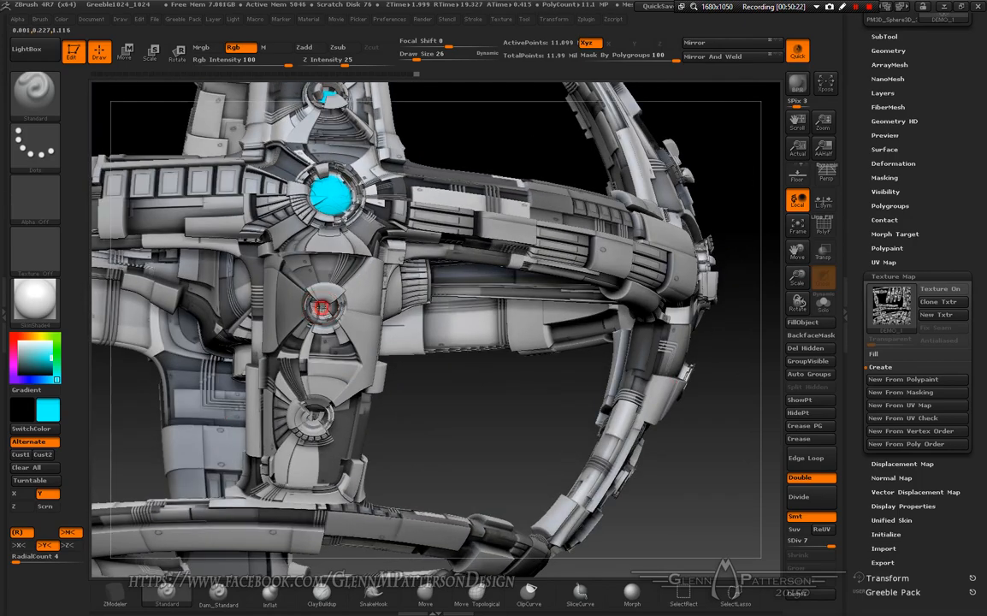
right_drag(313, 415, 313, 341)
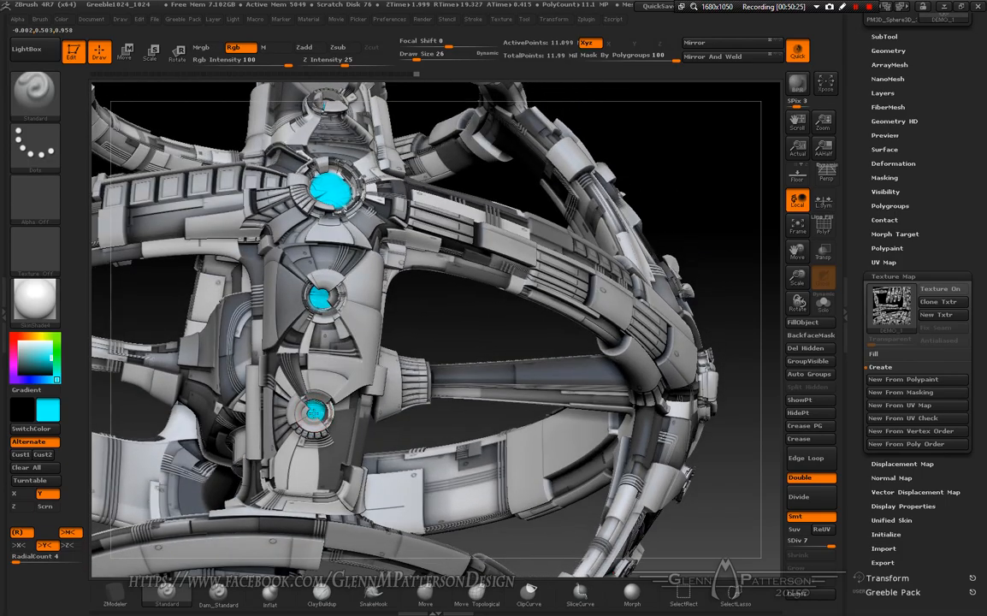
Step: Inspect the cyan hubs around the cage and the dish on its mast, and frame the whole model
mouse_move(468, 270)
right_down()
mouse_move(513, 261)
mouse_move(450, 265)
mouse_move(462, 264)
right_up()
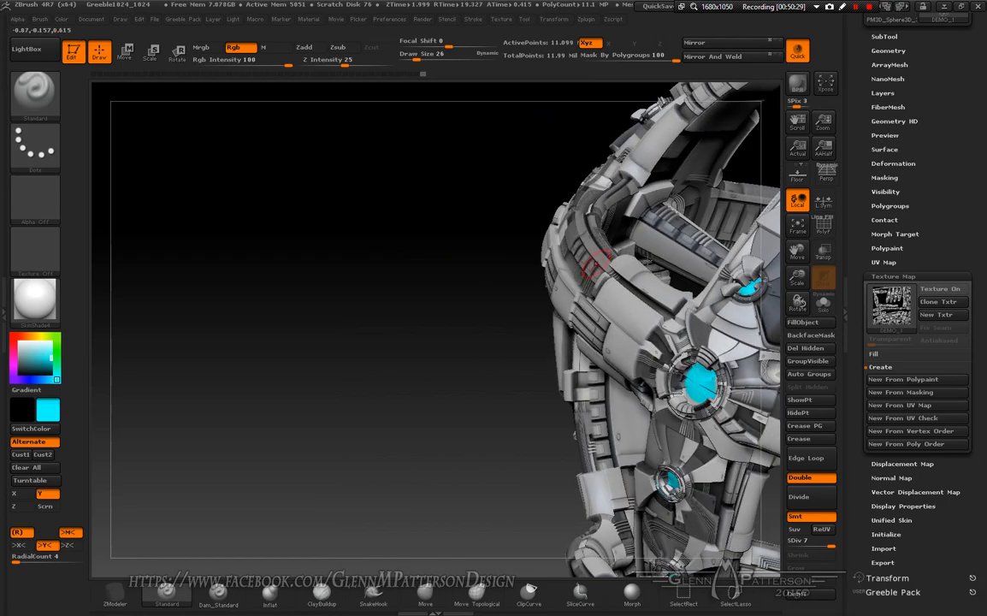
right_drag(724, 224, 462, 278)
drag(797, 250, 564, 432)
drag(797, 250, 690, 261)
drag(636, 441, 575, 378)
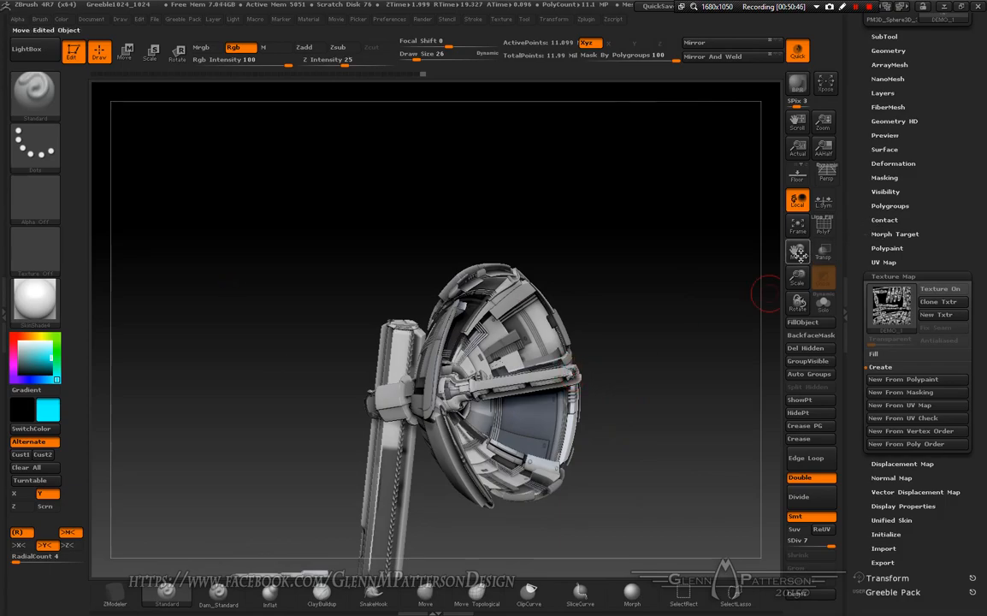
click(796, 227)
drag(698, 450, 673, 431)
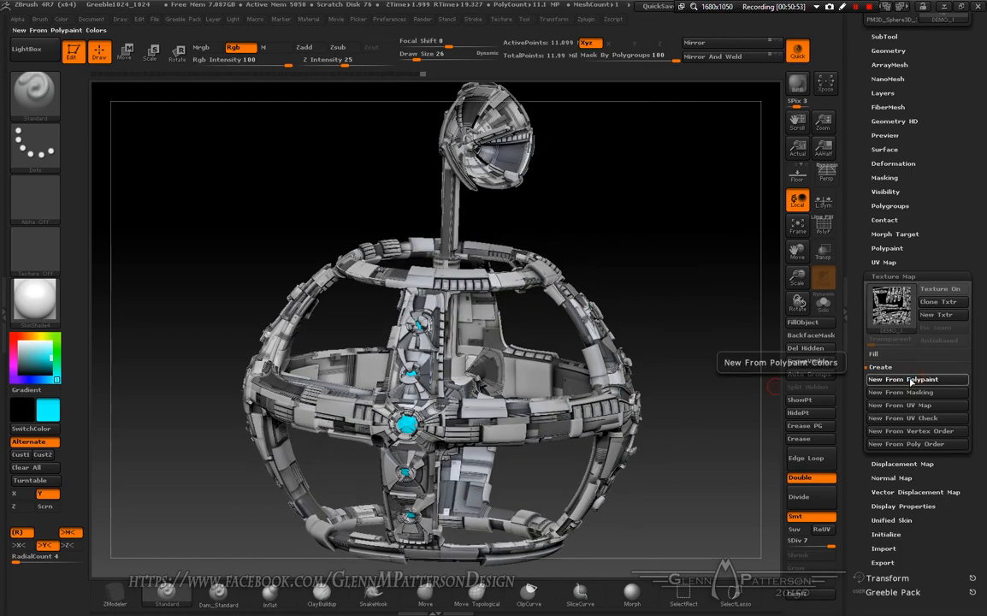
Step: Create a new texture map from the updated polypaint and turn on its antialiasing
click(911, 380)
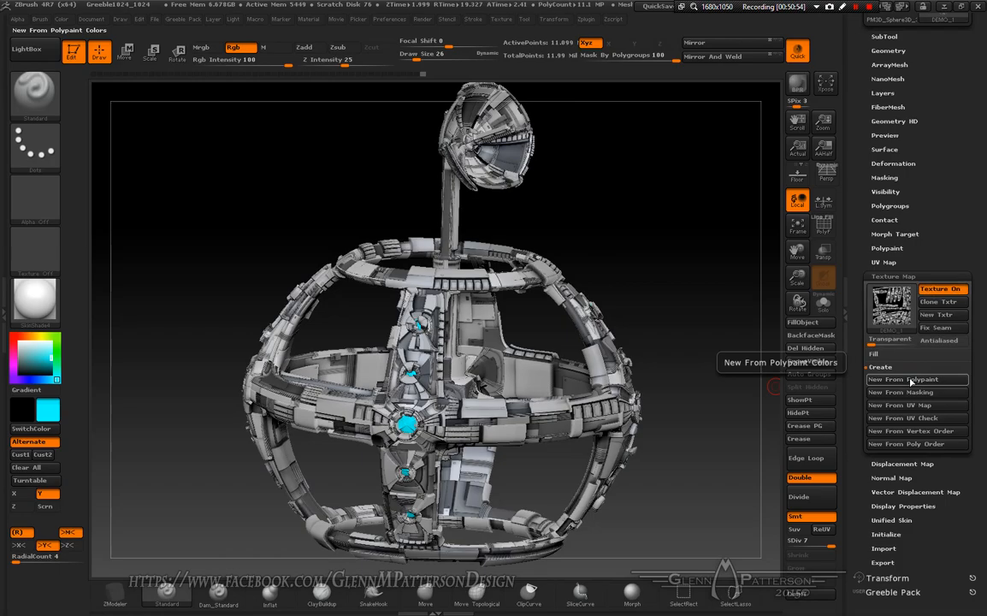
click(939, 340)
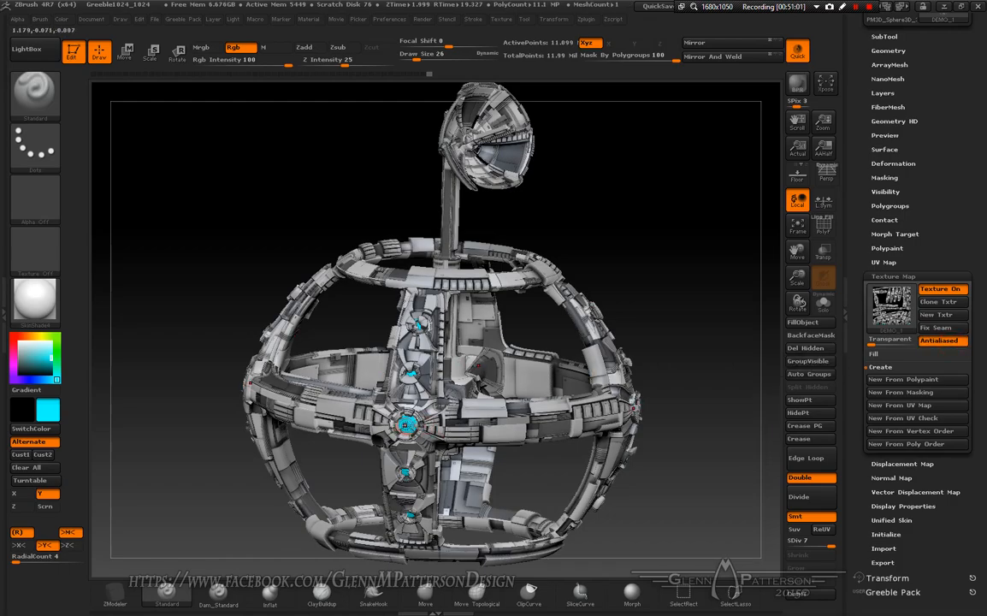
drag(599, 426, 630, 480)
Step: Save the tool as DEMO.ZTL in the DEMO_ARTIFACT folder, replacing the existing file
drag(943, 178, 958, 285)
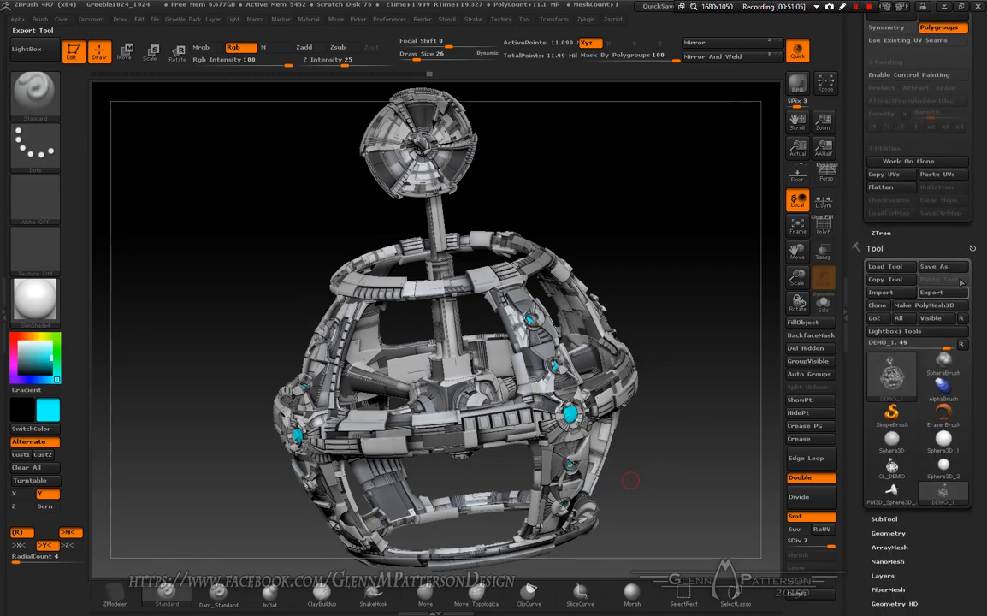
click(935, 266)
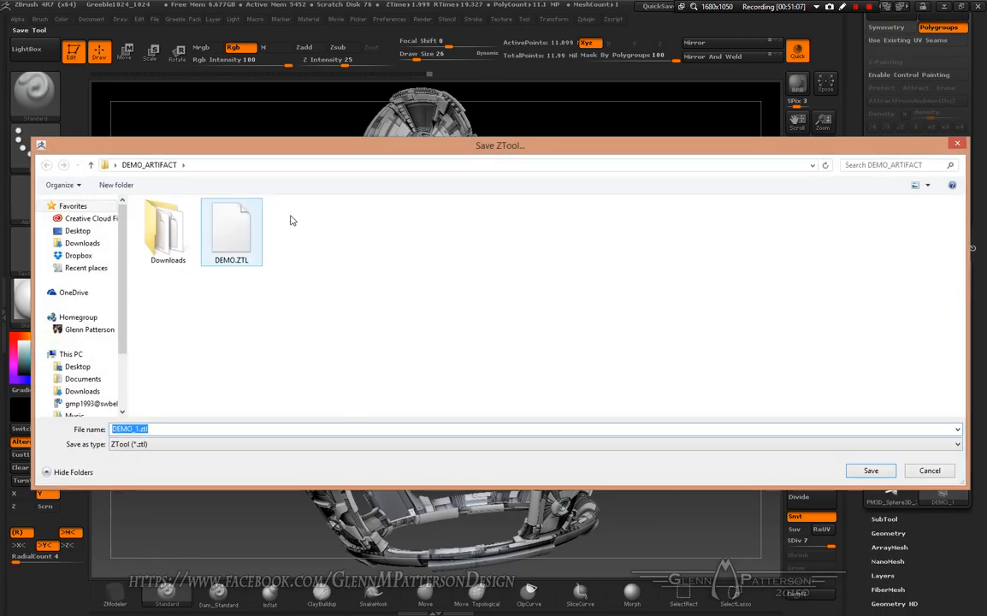
click(229, 225)
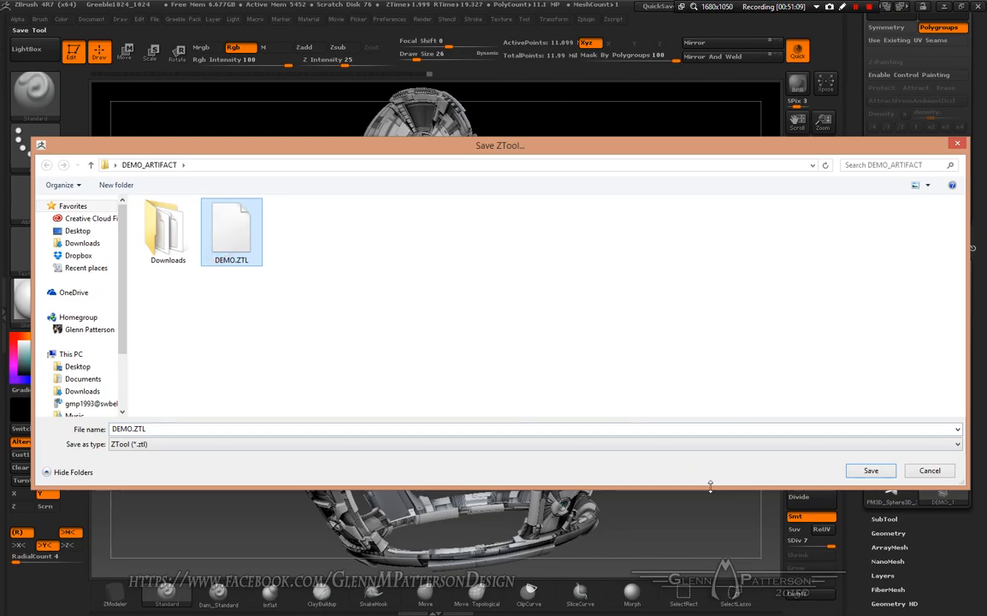
click(871, 471)
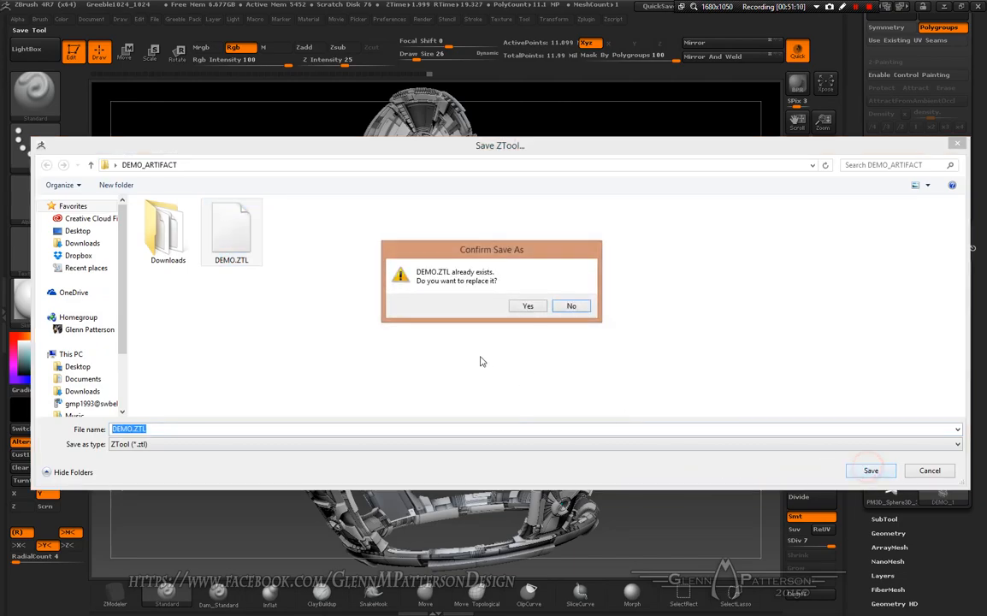
click(527, 306)
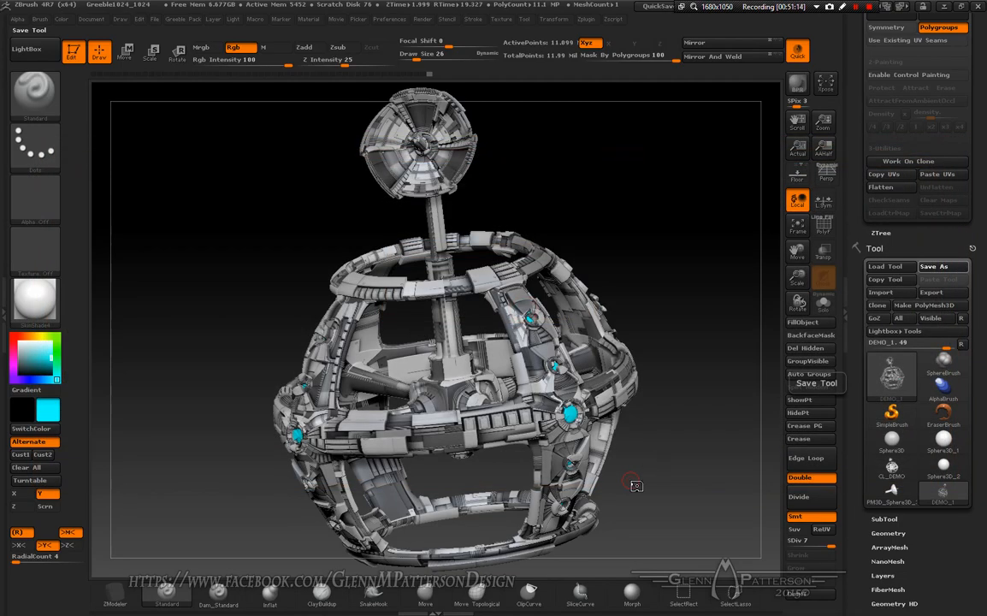
drag(649, 487, 657, 484)
Step: Collapse the texture map settings and lower the model to subdivision level 3
scroll(940, 545, down, 4)
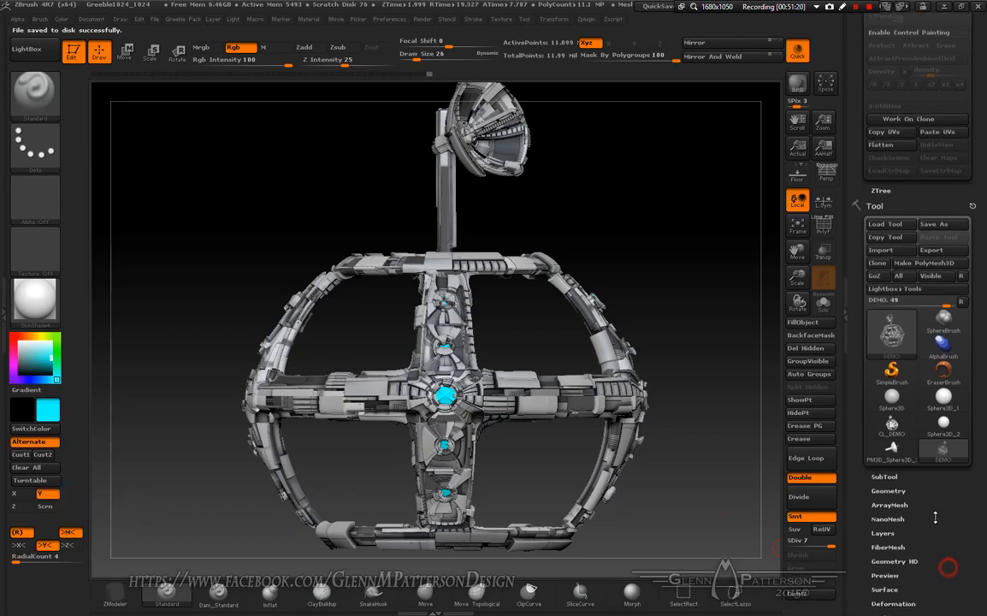
click(932, 503)
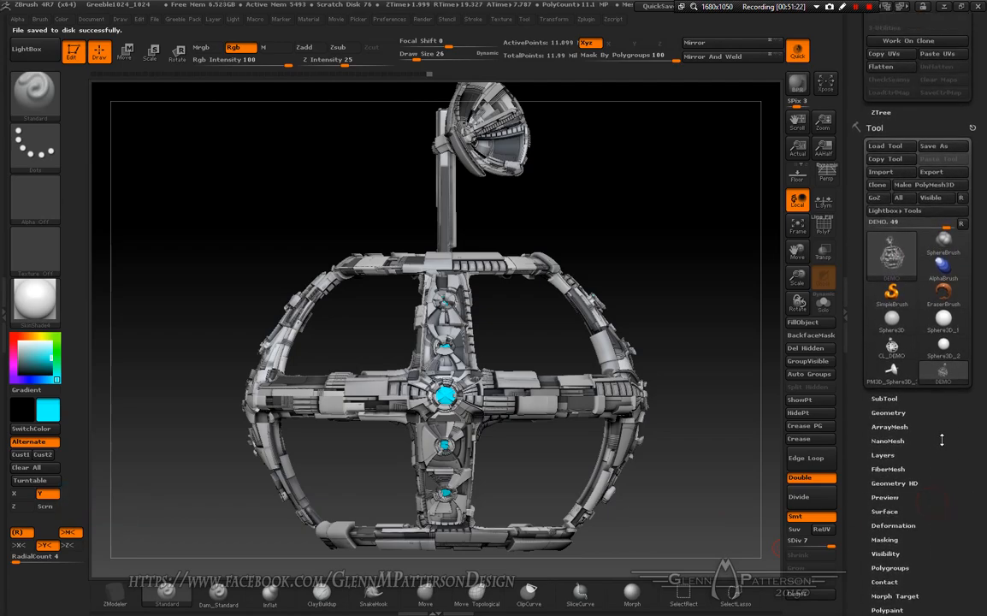
click(884, 368)
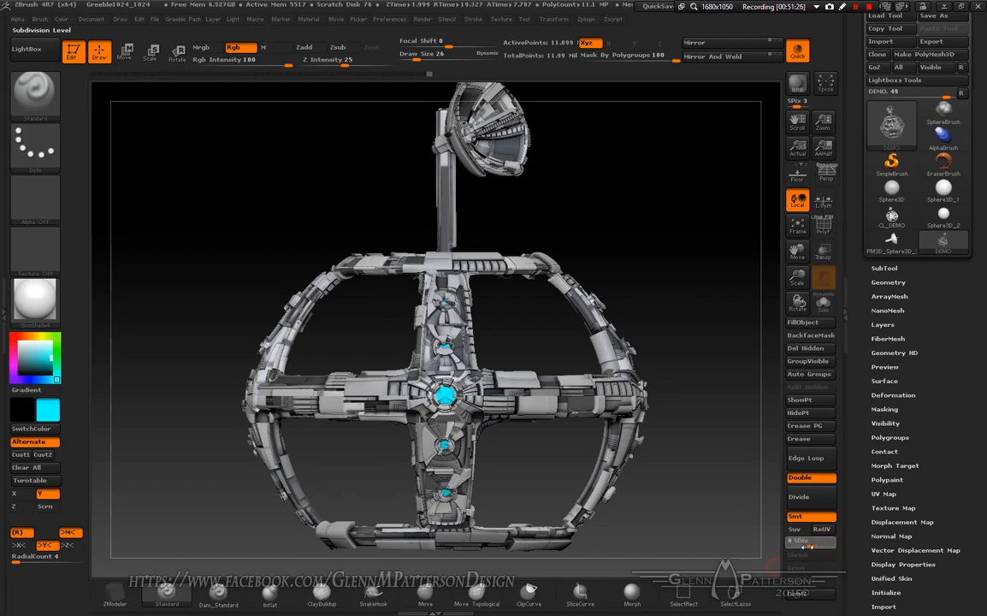
click(800, 545)
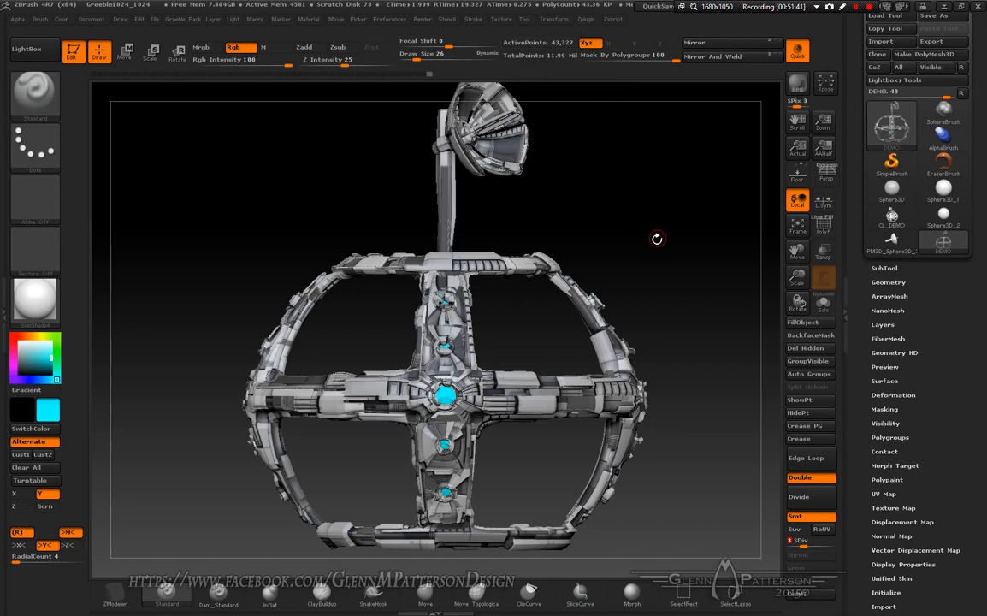
Step: Export the low-resolution mesh in OBJ format as DEMO86K.obj to the DEMO_ARTIFACT folder
drag(962, 248, 974, 378)
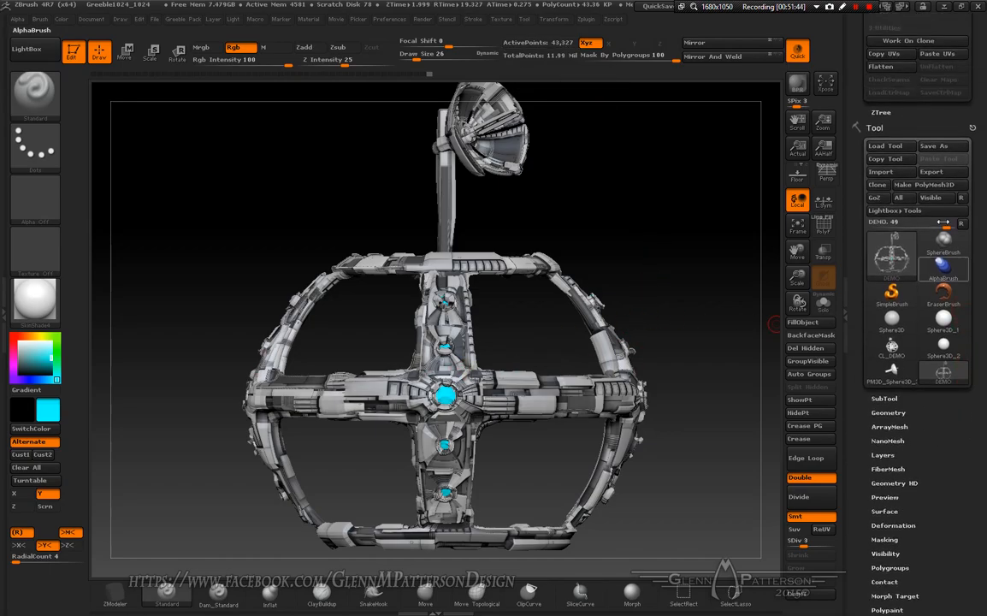
click(932, 172)
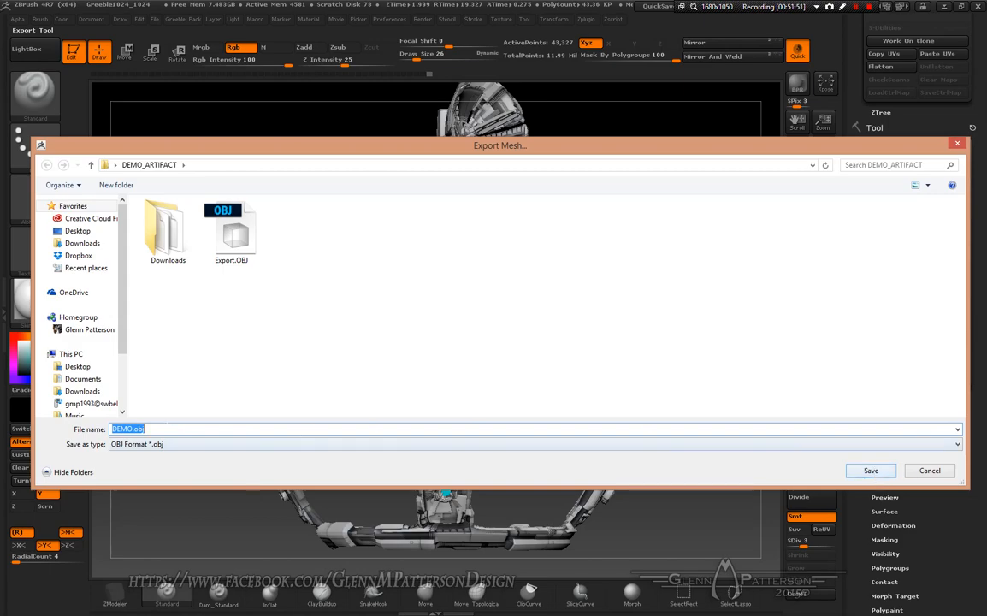
click(133, 429)
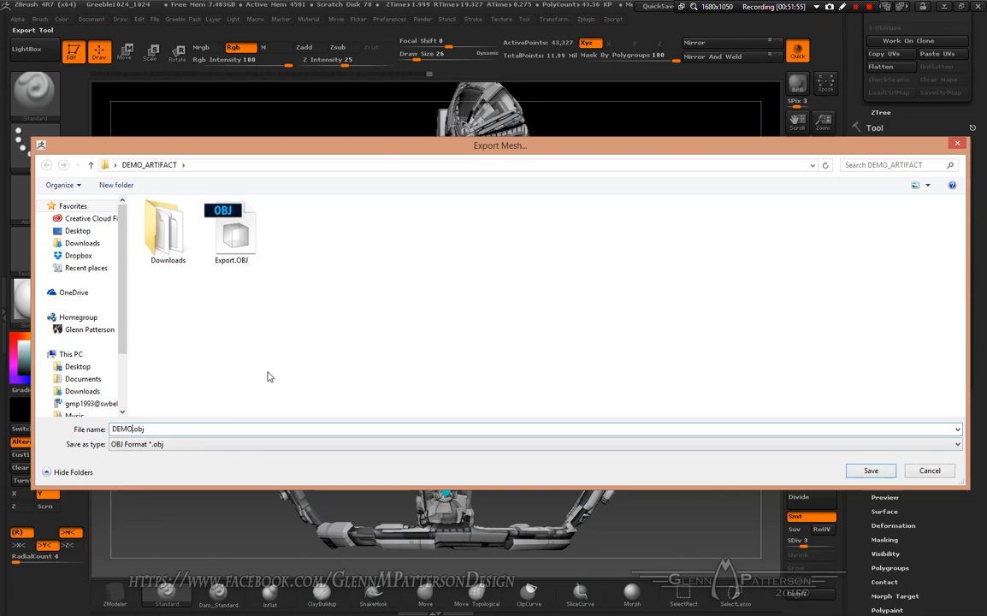
text(86K)
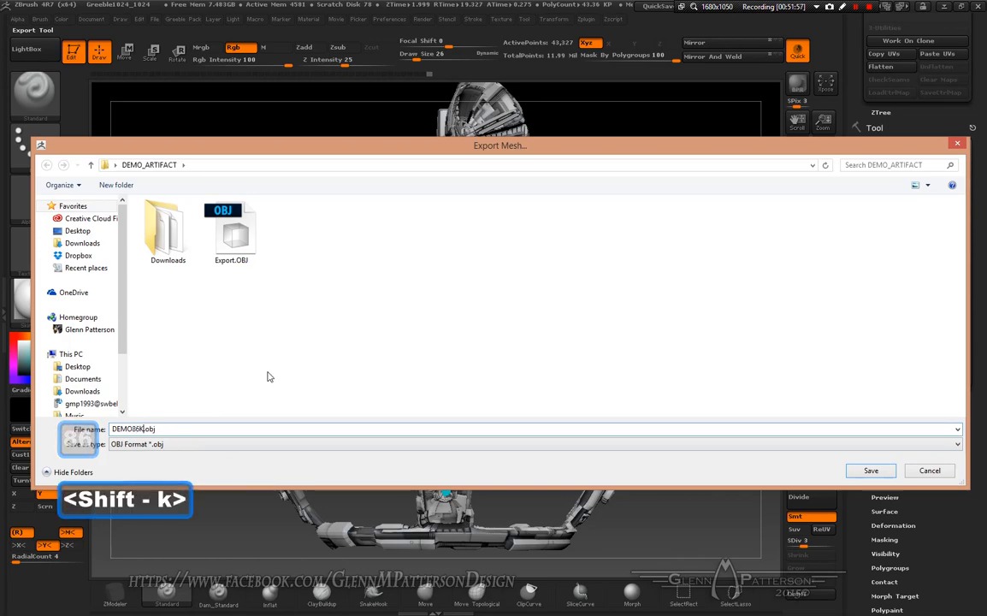
click(871, 471)
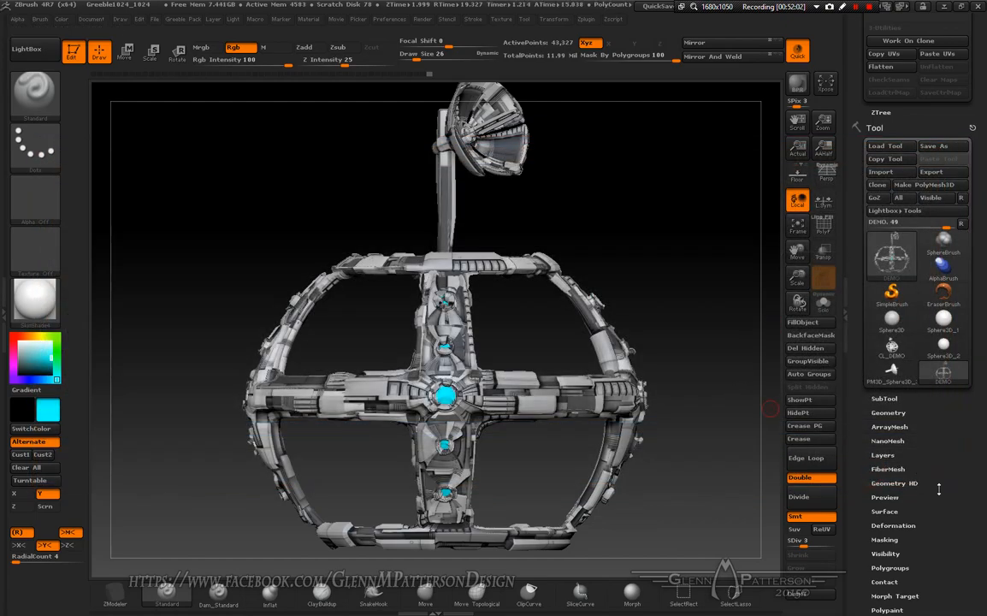
Step: Return the model to subdivision level 7 and open the Decimation Master settings
drag(940, 490, 939, 445)
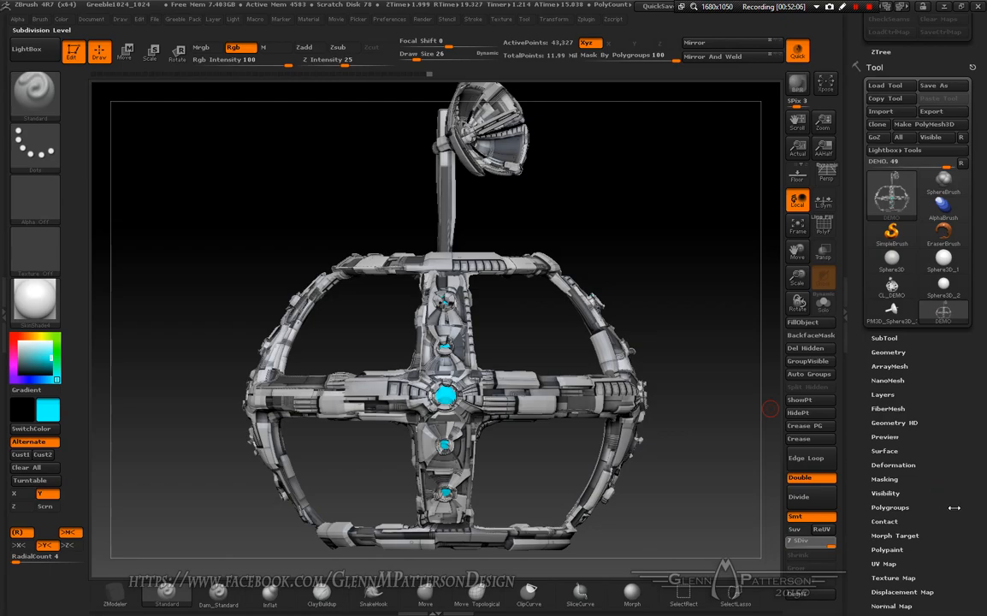
drag(956, 462, 965, 569)
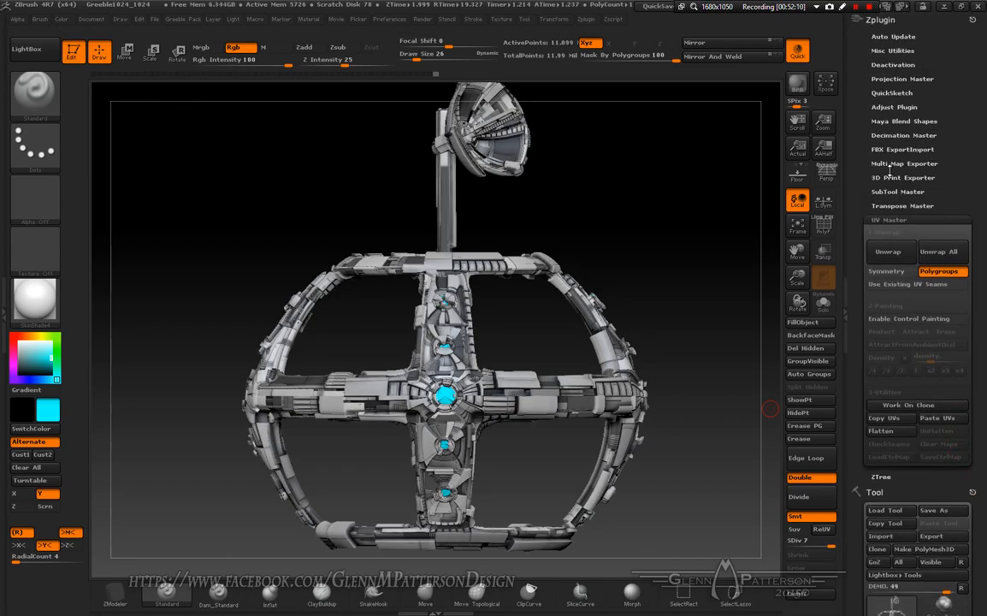
click(892, 135)
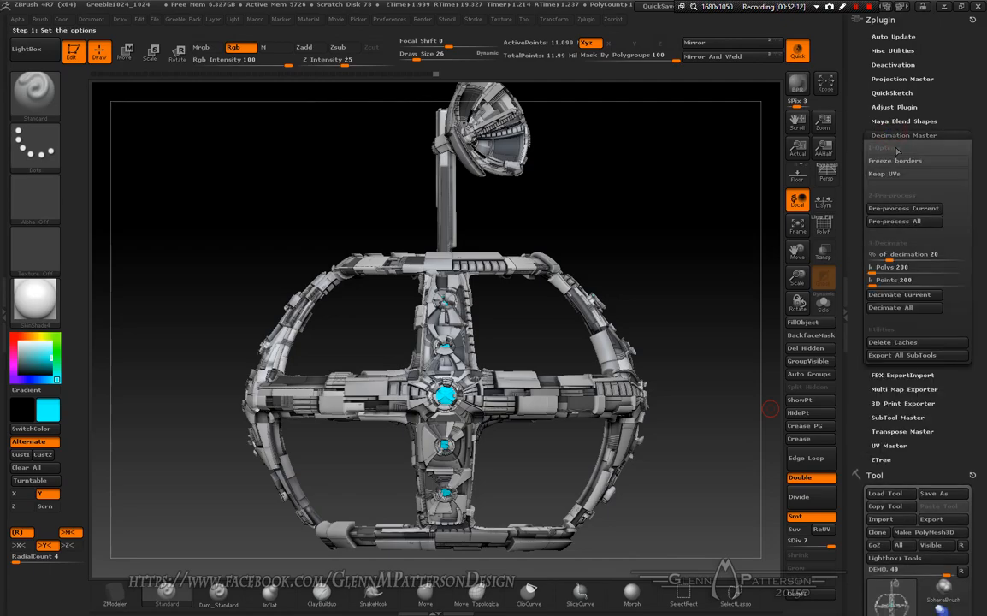
Step: Enable Keep UVs and pre-process the current model for decimation
click(892, 174)
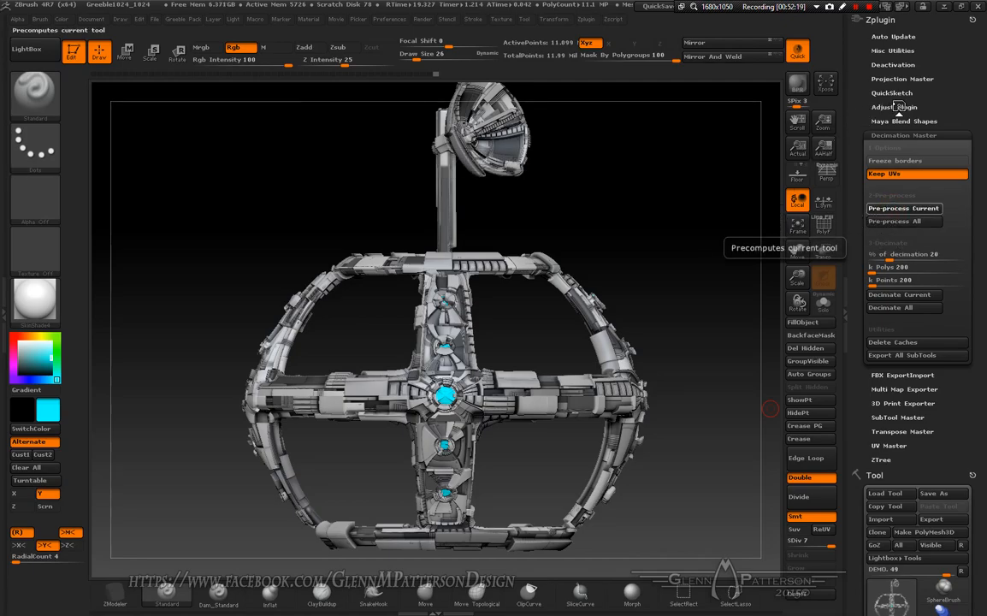
click(855, 9)
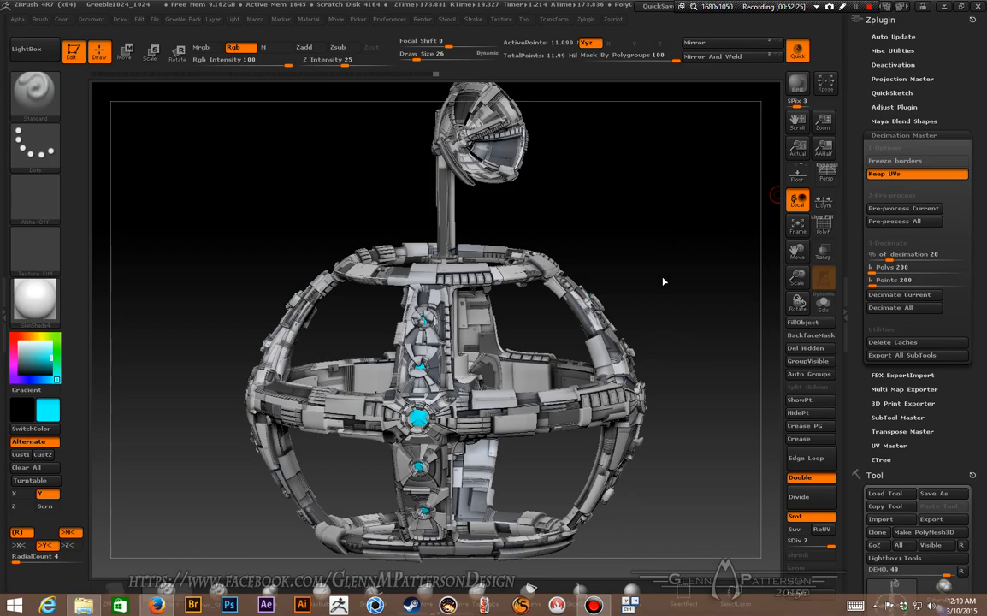
drag(707, 309, 641, 305)
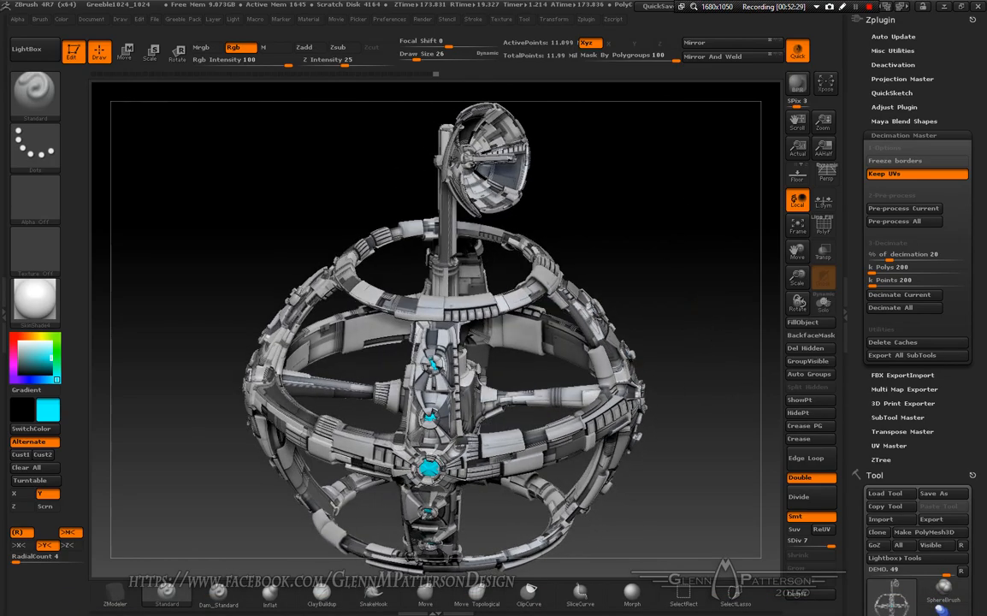
drag(796, 278, 792, 362)
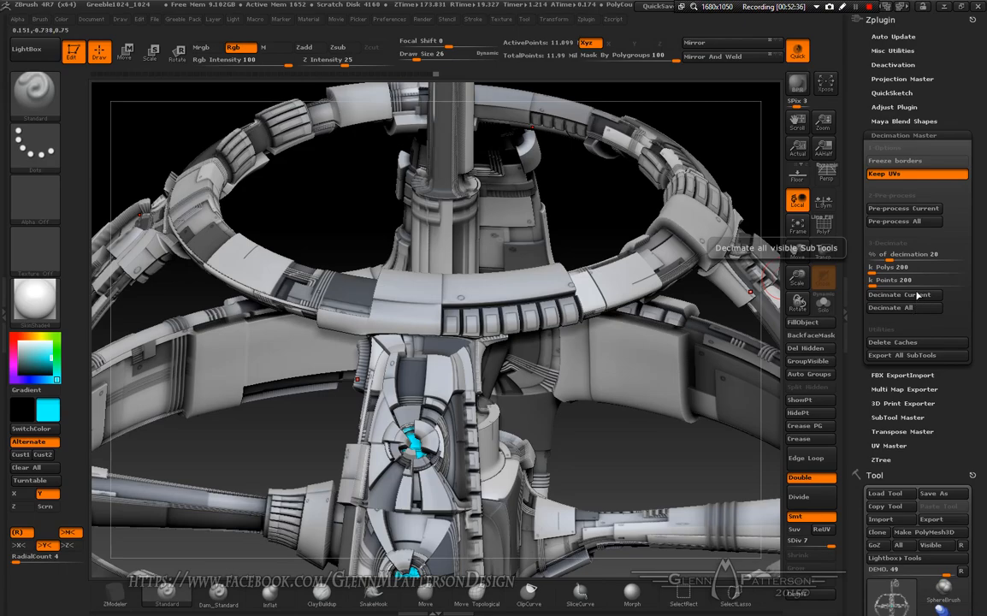
Step: Try to set the decimation target to 100 k polys
click(889, 268)
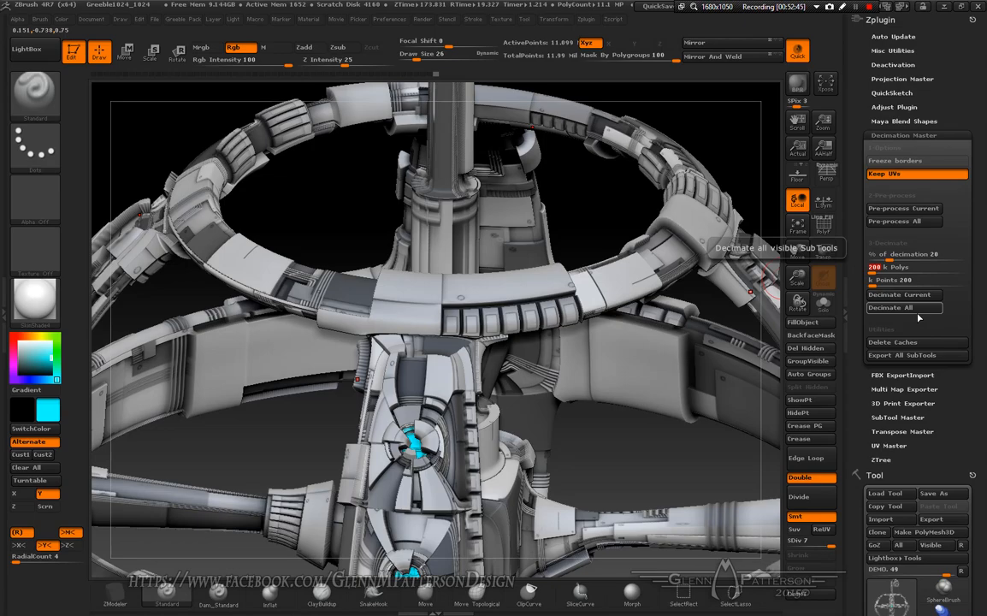
text(100)
key(Return)
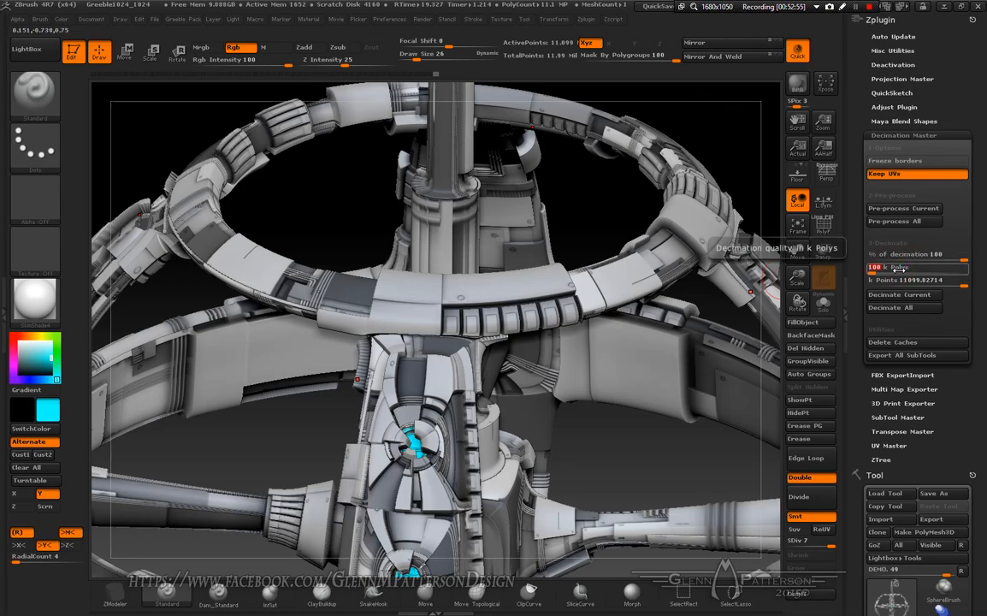
text(100)
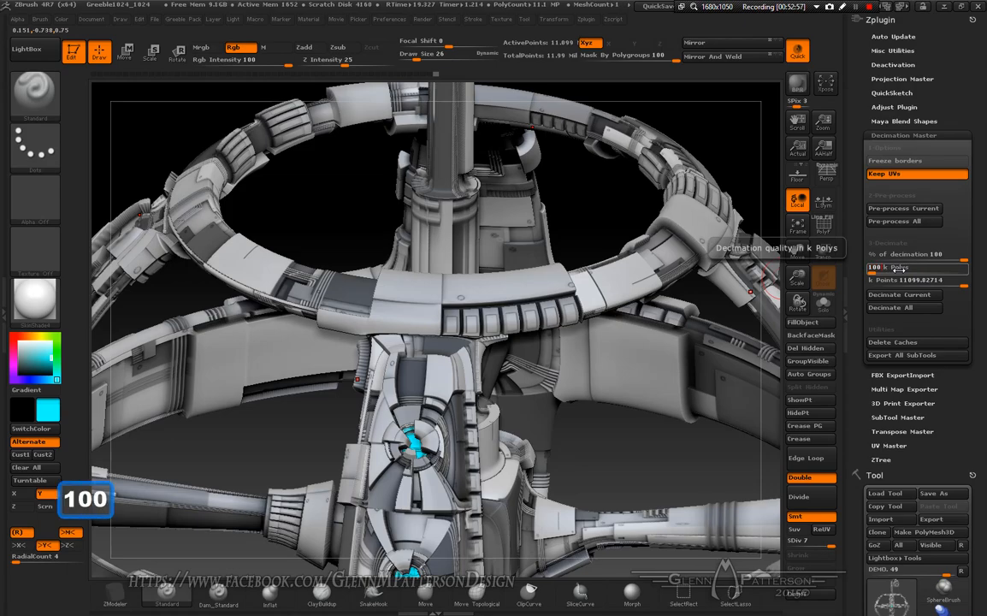
key(Return)
drag(952, 261, 917, 260)
click(887, 274)
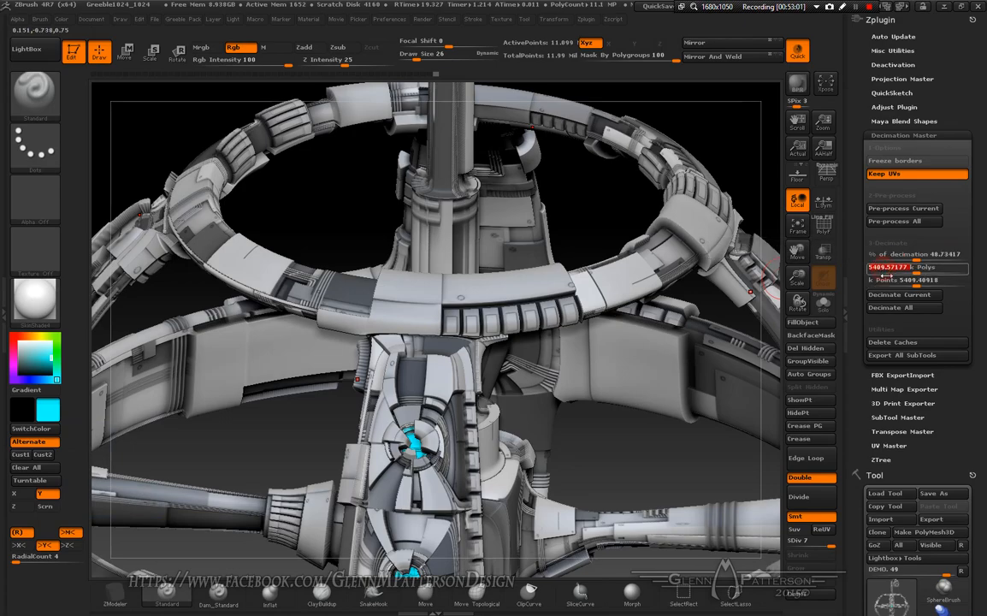
text(100)
key(Return)
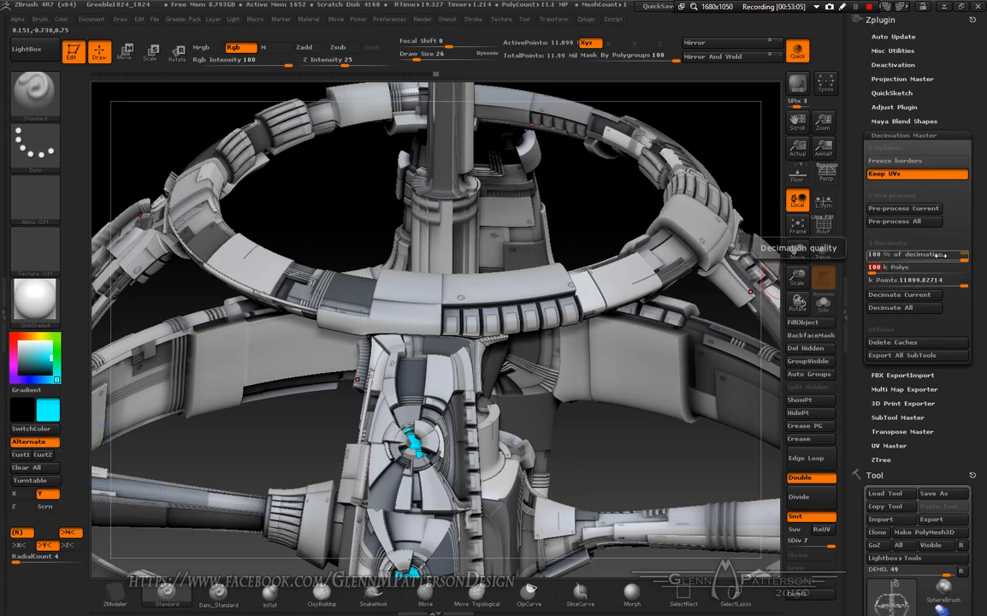
Step: Try a decimation target of about 4707 k points and turn off symmetry
drag(636, 440, 701, 513)
drag(565, 366, 643, 404)
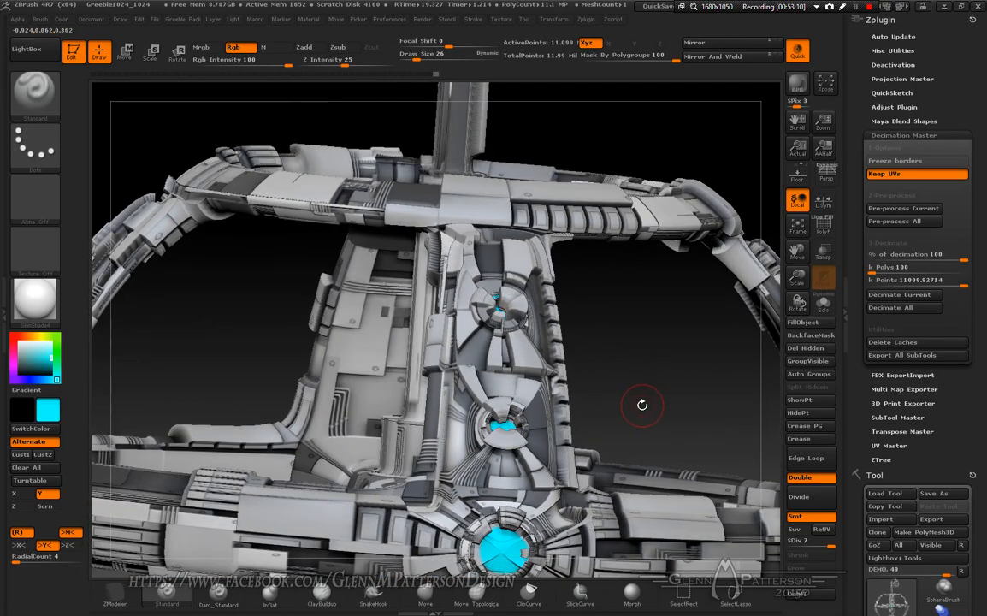
click(906, 280)
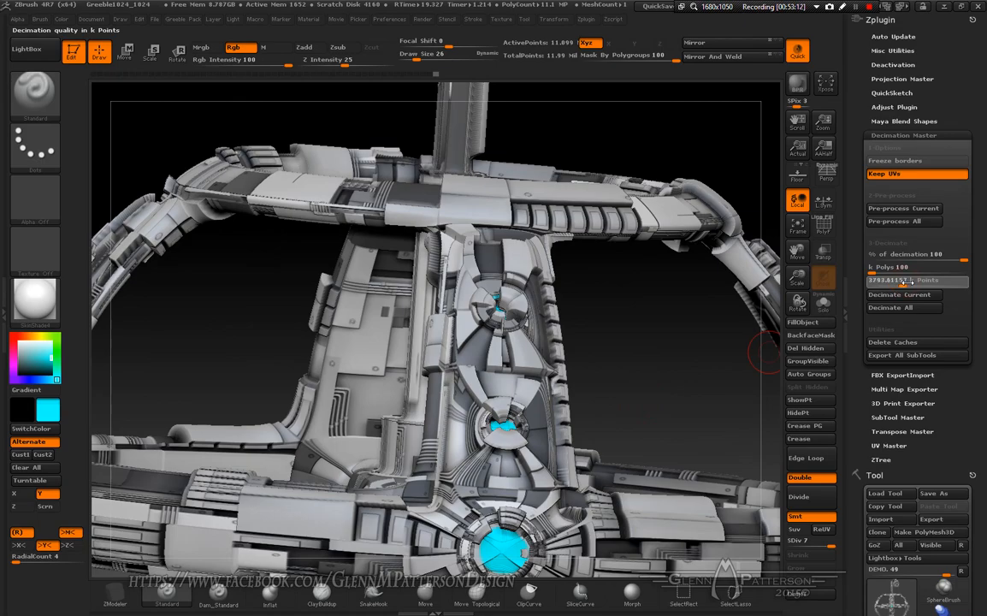
drag(907, 282, 911, 282)
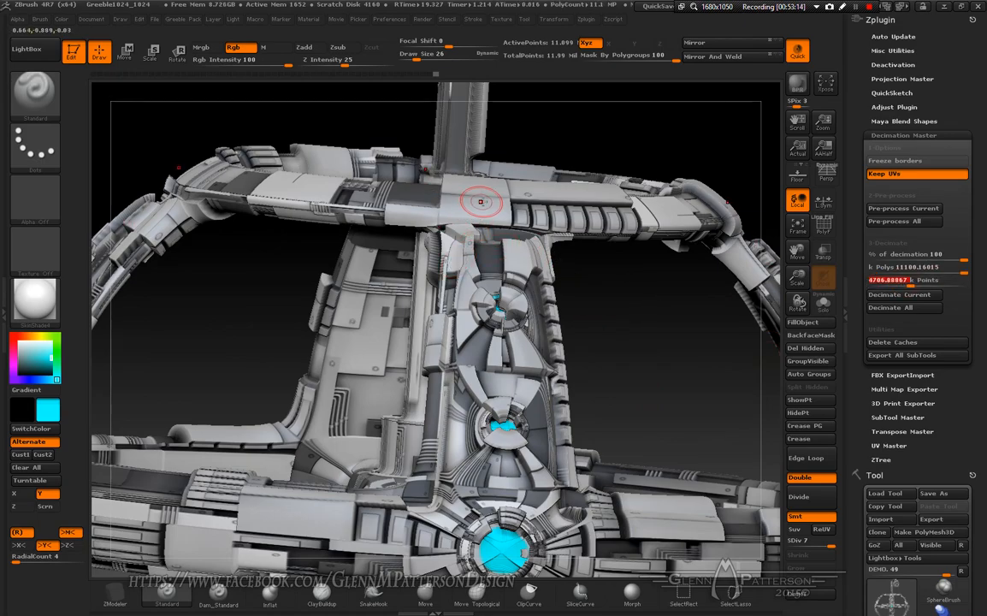
drag(636, 346, 604, 370)
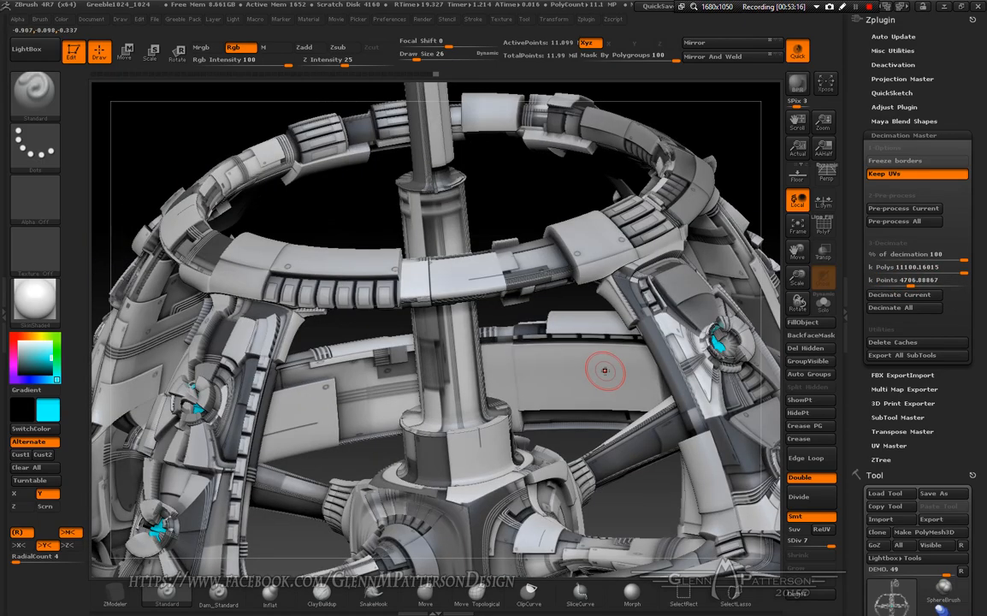
key(x)
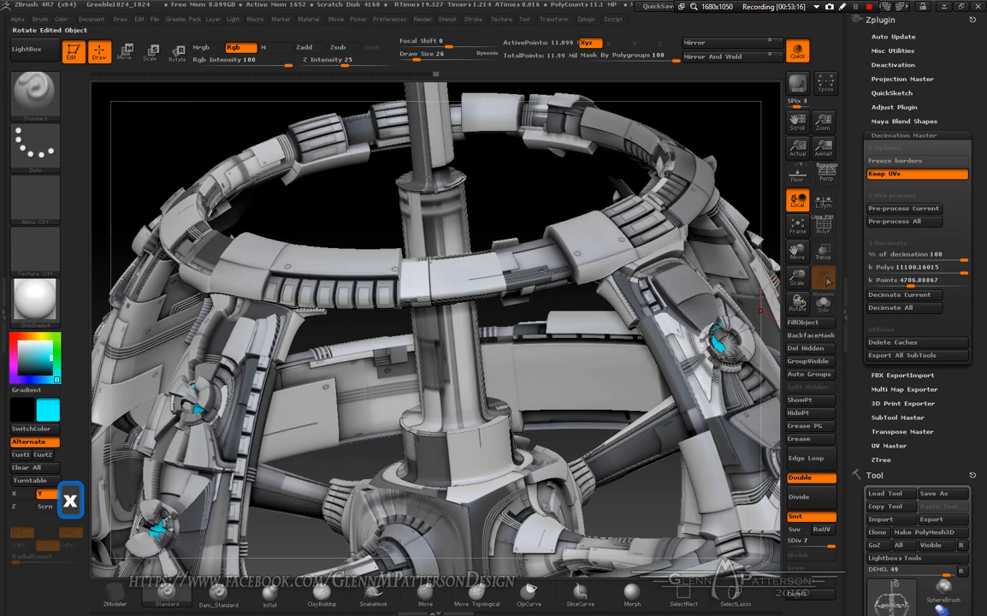
Step: Lower the decimation percentage to about 4.43 and try to set the target to 200 k polys
click(903, 258)
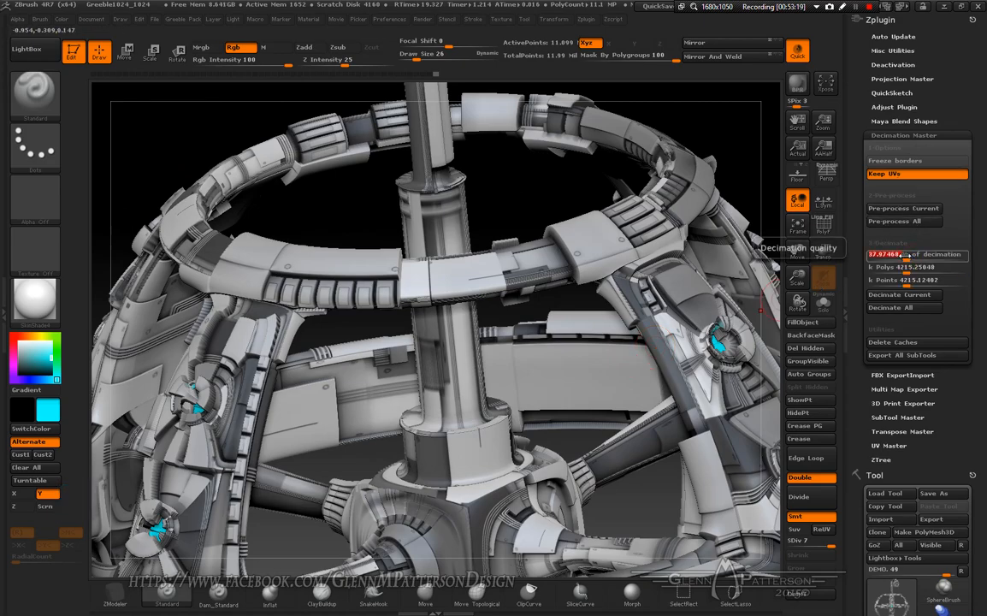
click(902, 270)
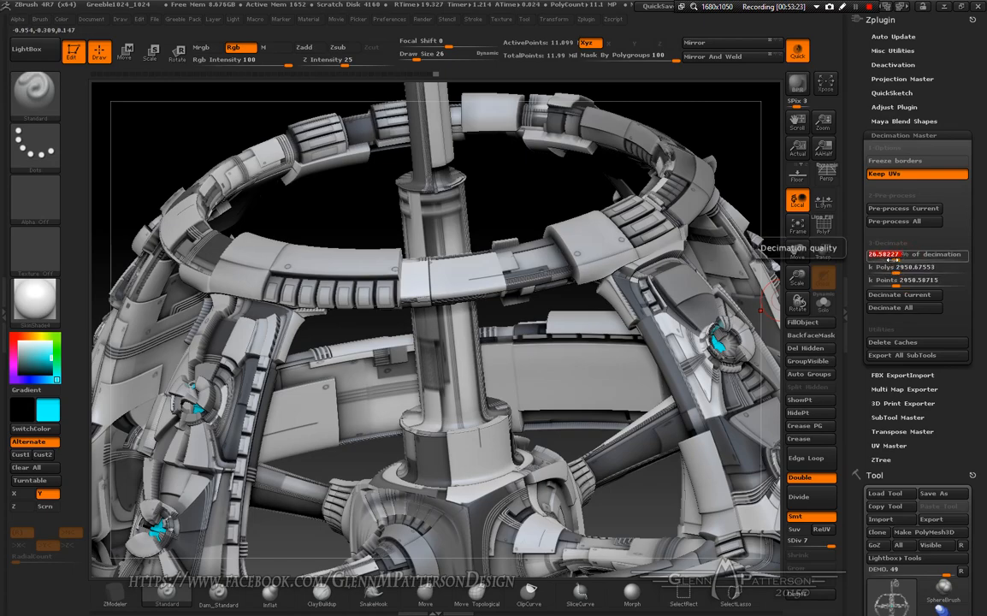
click(888, 259)
drag(882, 260, 875, 259)
click(876, 256)
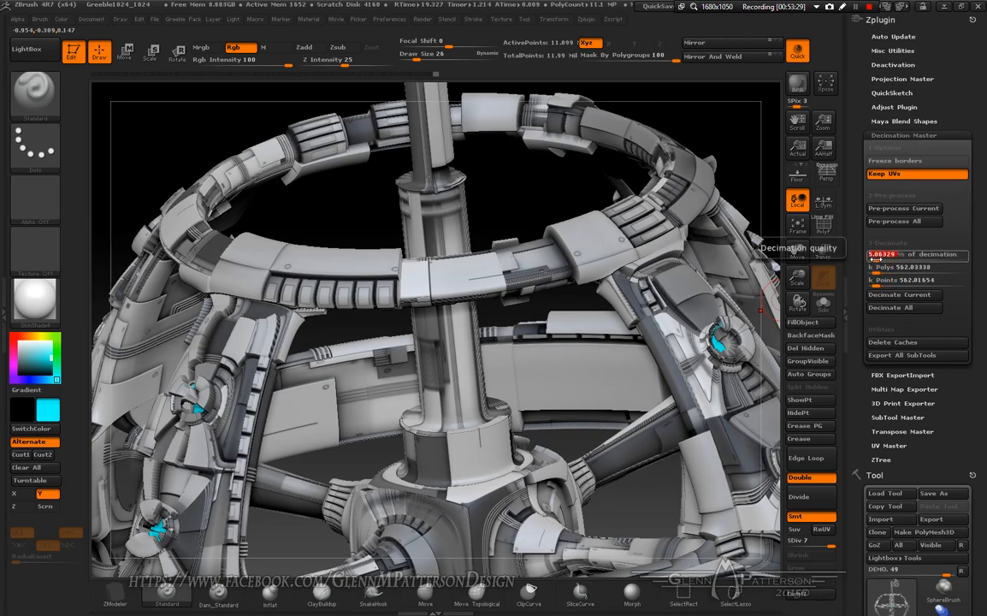
drag(876, 258, 878, 269)
click(875, 268)
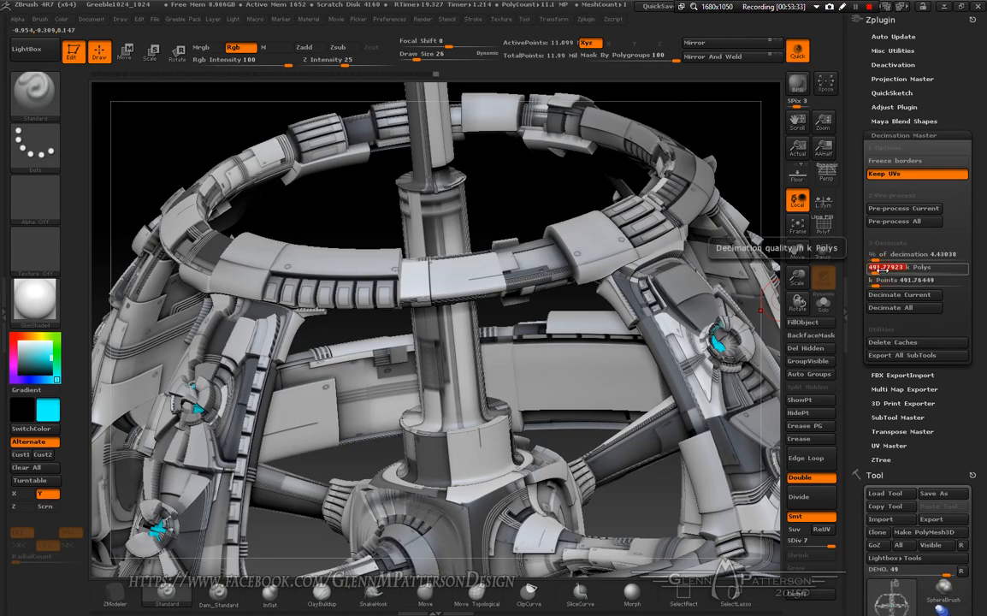
text(200)
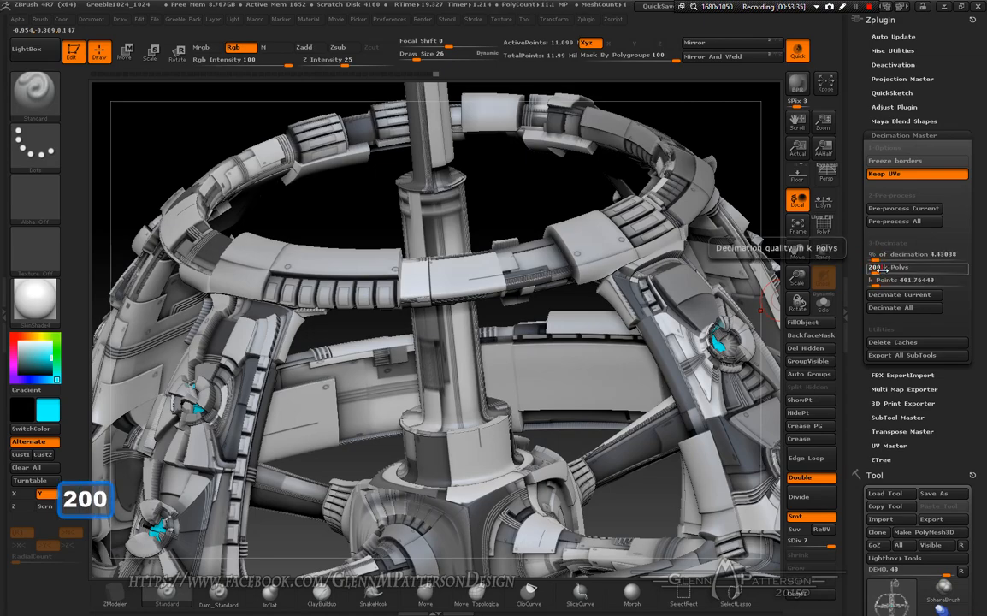
key(Return)
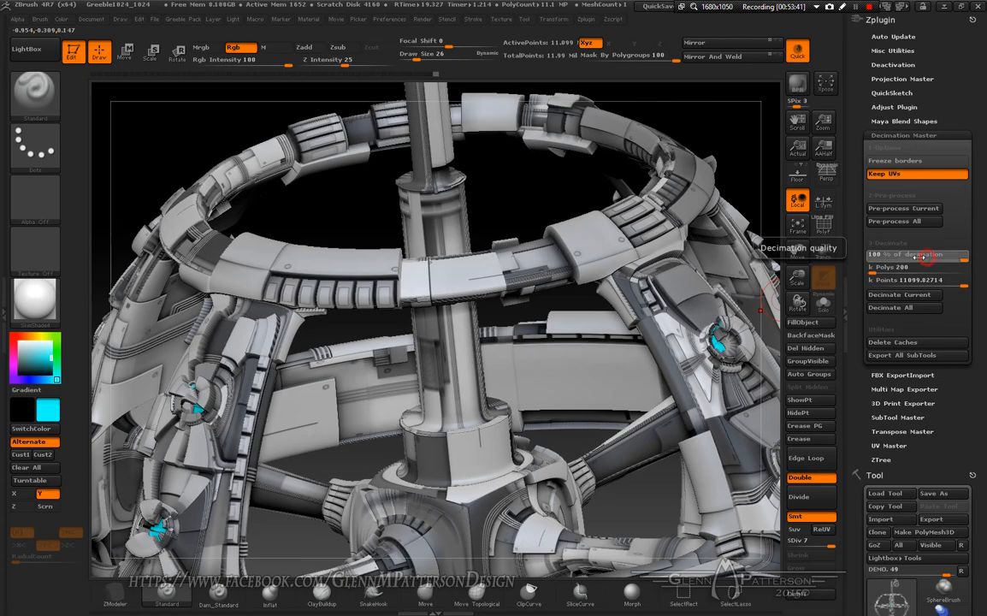
Step: Set the decimation percentage to 10 and decimate the current model
click(905, 255)
drag(896, 257, 873, 255)
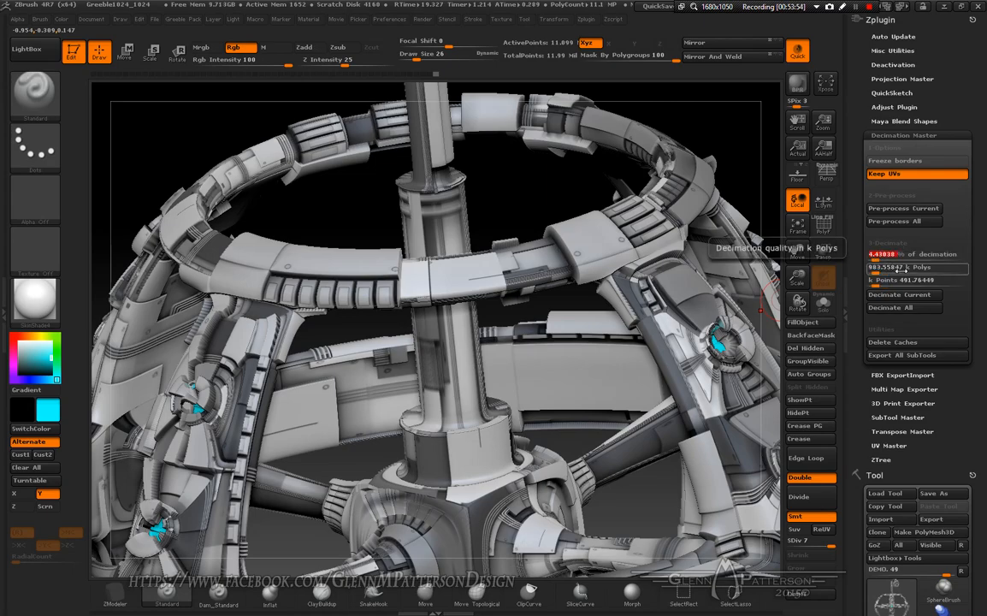
drag(874, 255, 872, 256)
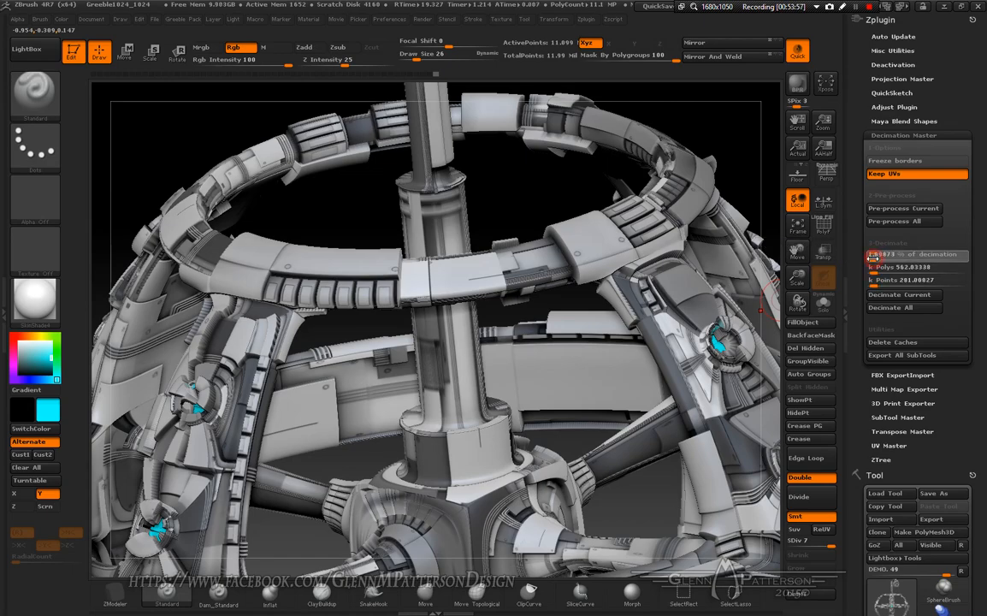
drag(871, 255, 872, 257)
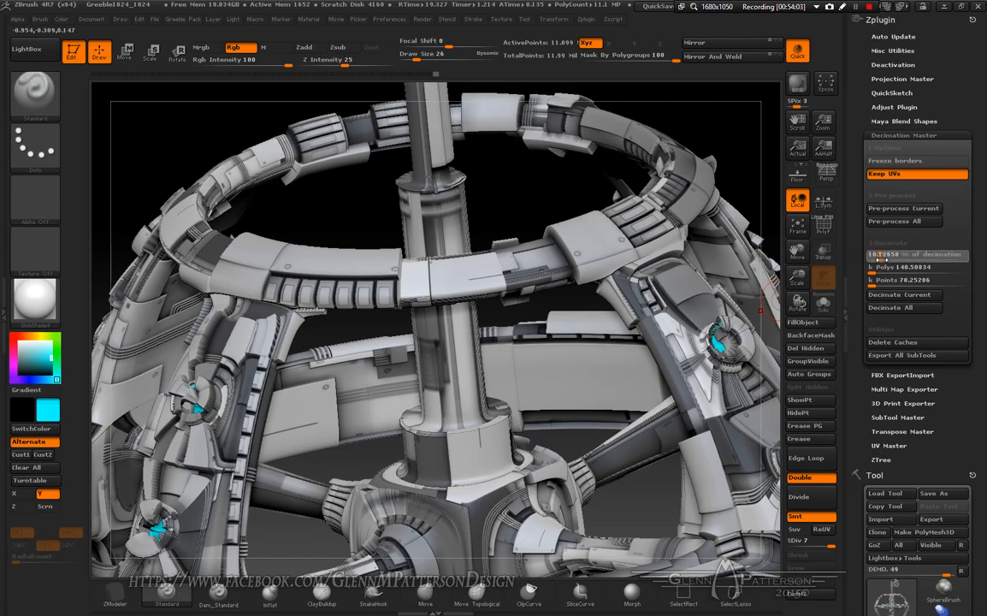
drag(872, 258, 879, 258)
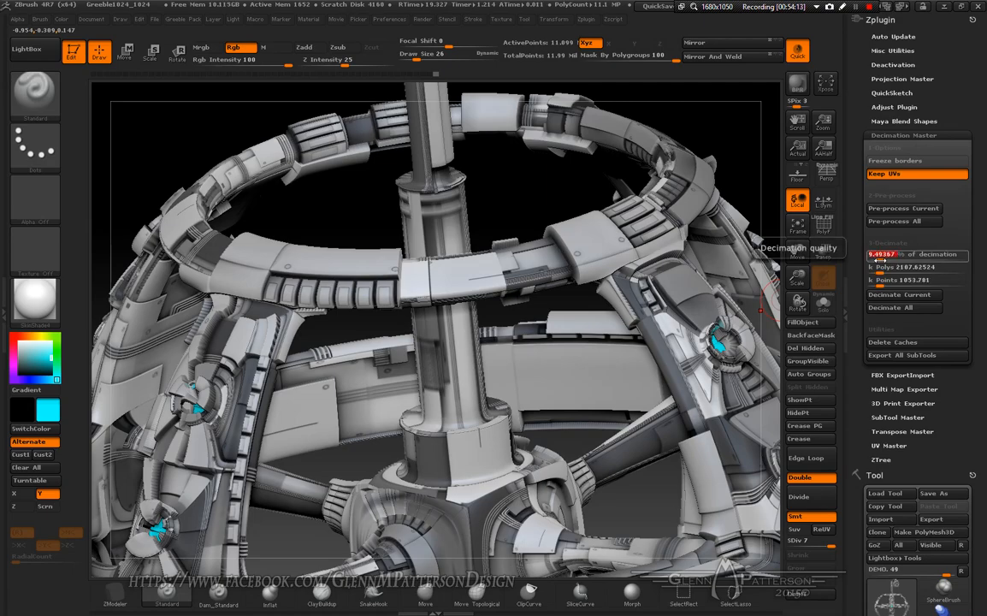
text(10)
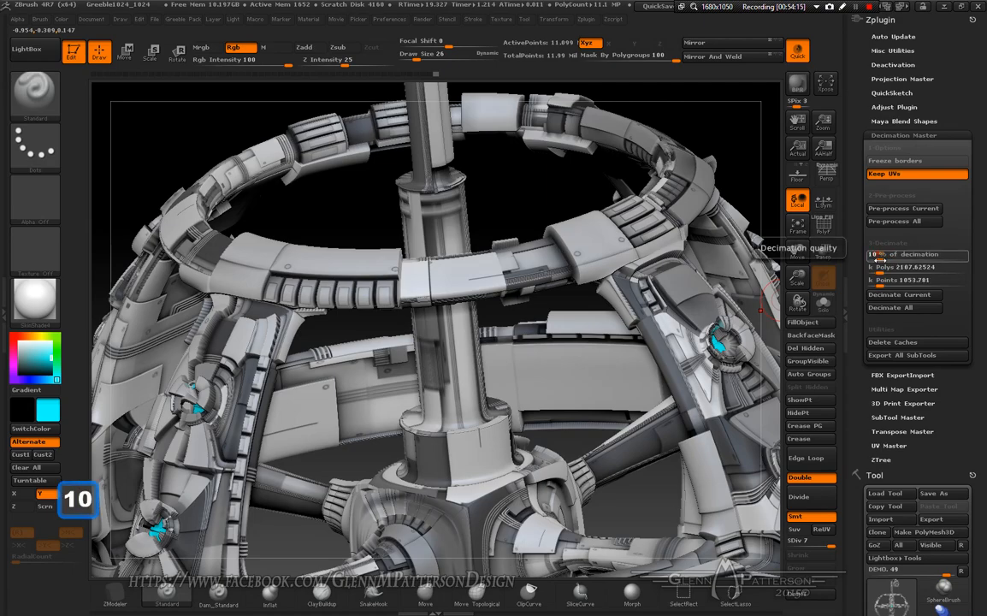
key(Return)
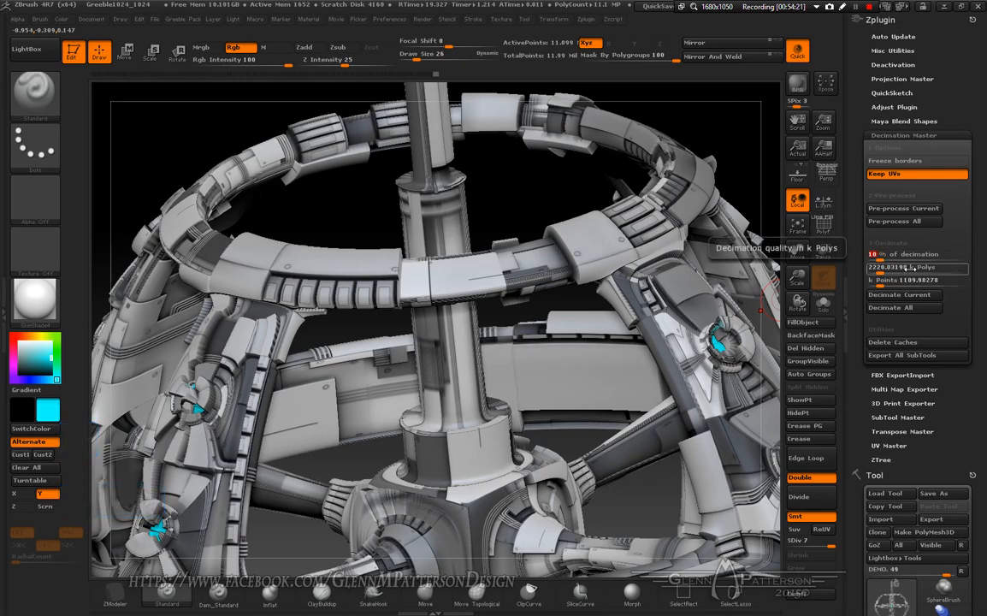
click(902, 297)
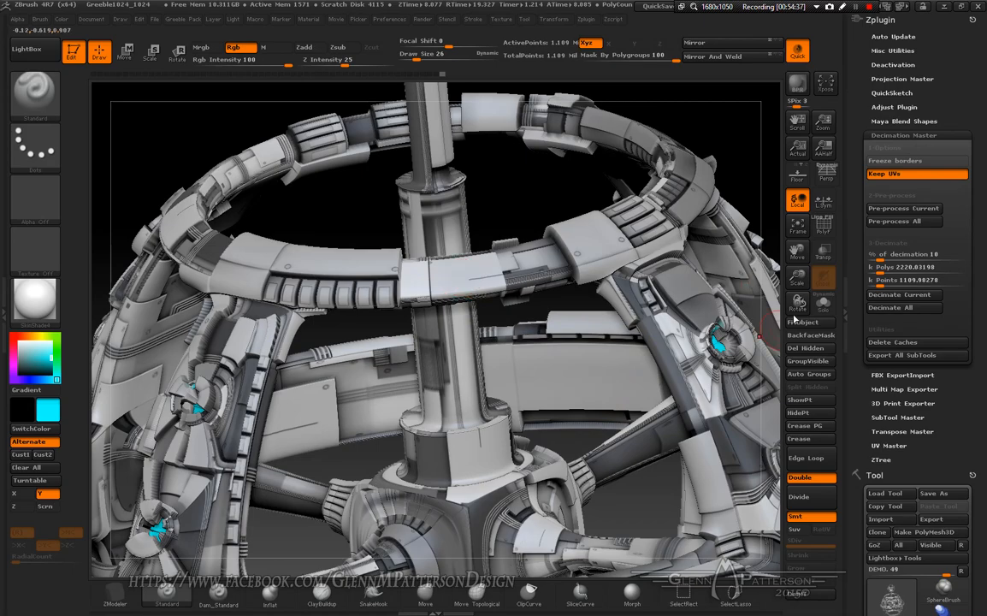
Step: Show the polyframe and export the decimated mesh in OBJ format as DEMO_High.obj to the DEMO_ARTIFACT folder
click(830, 229)
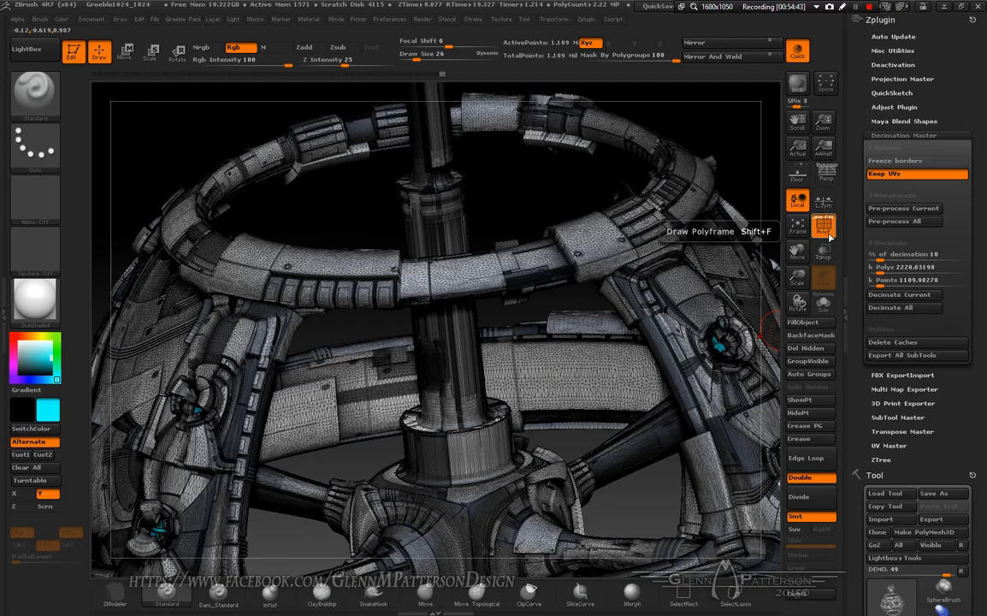
mouse_move(797, 278)
mouse_down()
mouse_move(781, 339)
mouse_move(787, 417)
mouse_move(784, 267)
mouse_up()
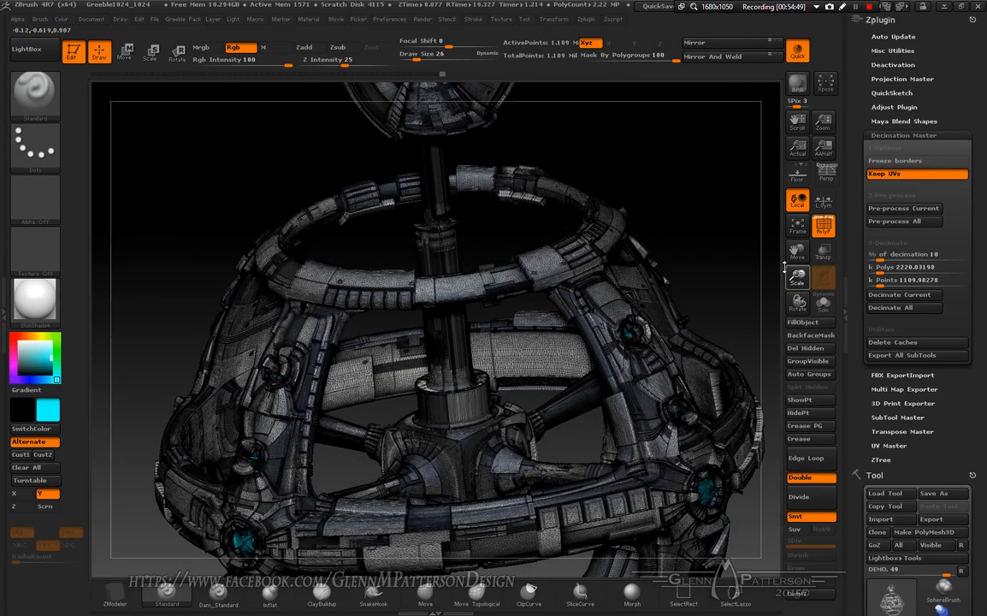
click(941, 522)
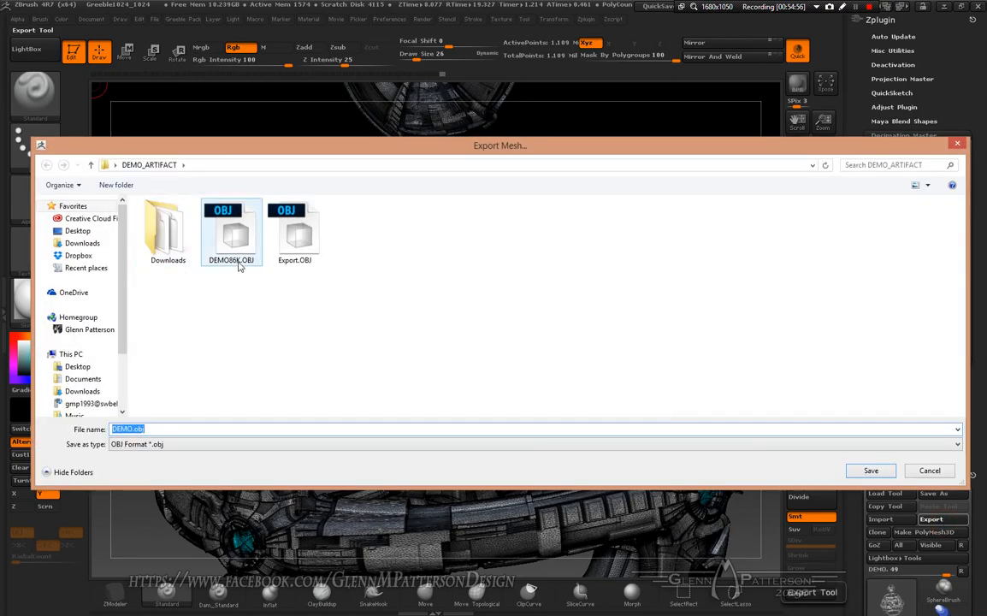
click(127, 428)
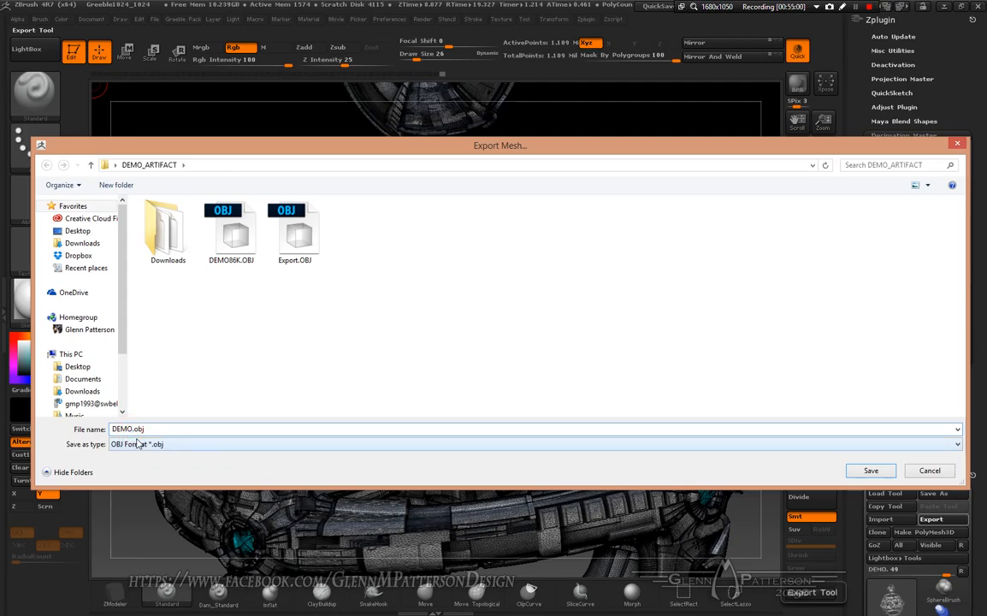
text(_H)
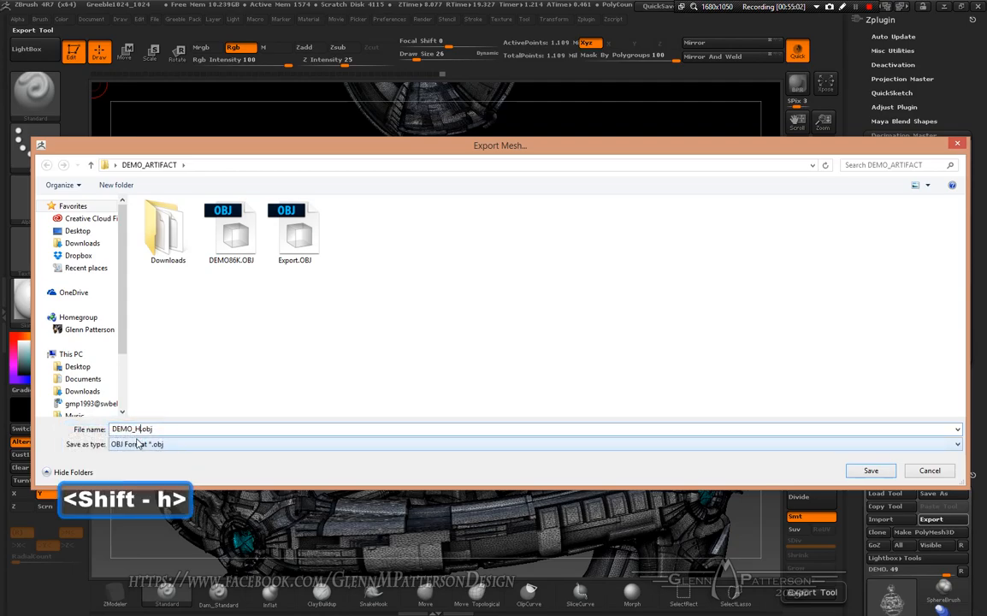
text(ihg)
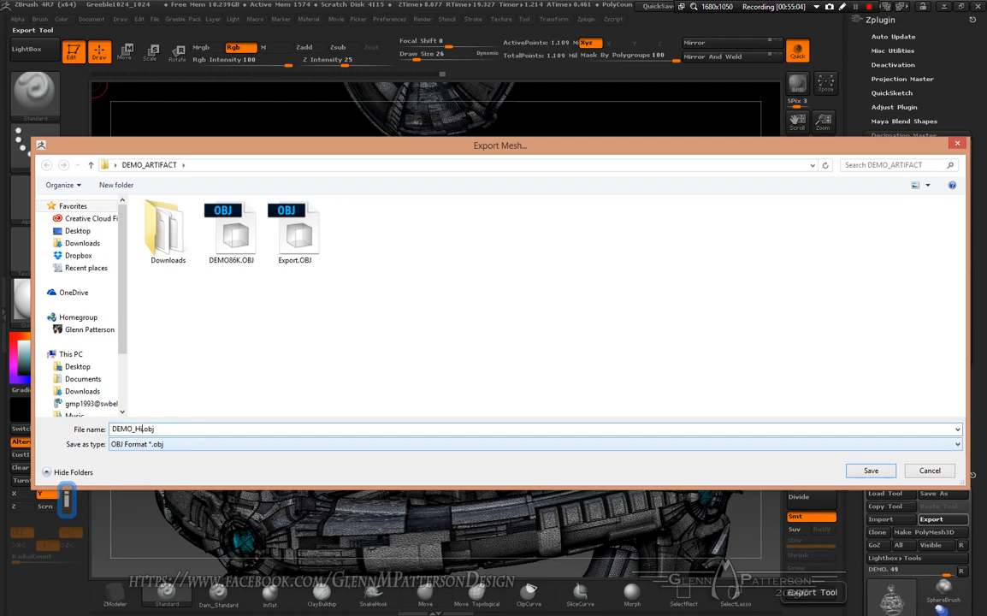
key(BackSpace)
key(BackSpace)
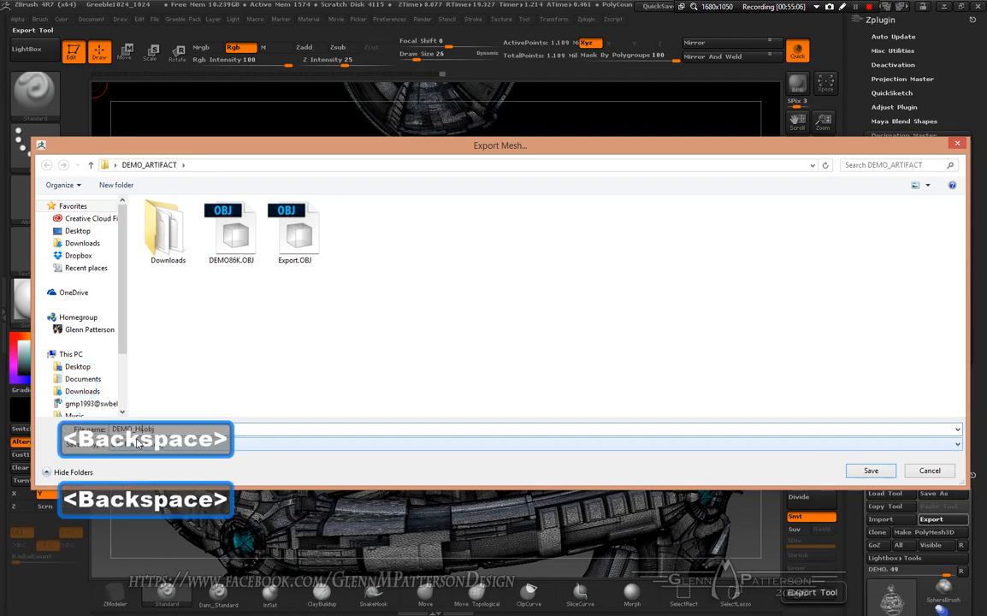
text(gh)
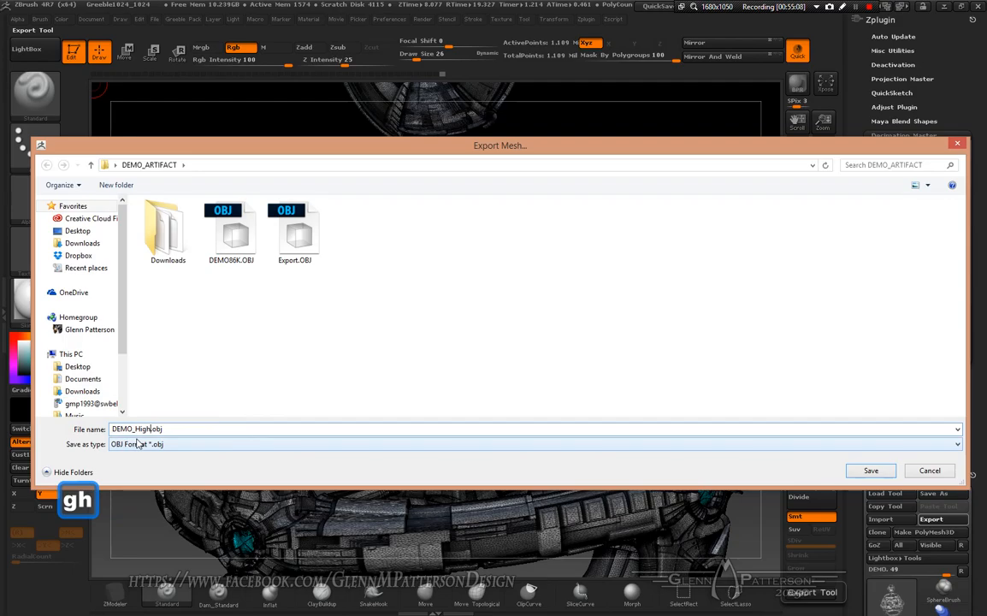
key(Return)
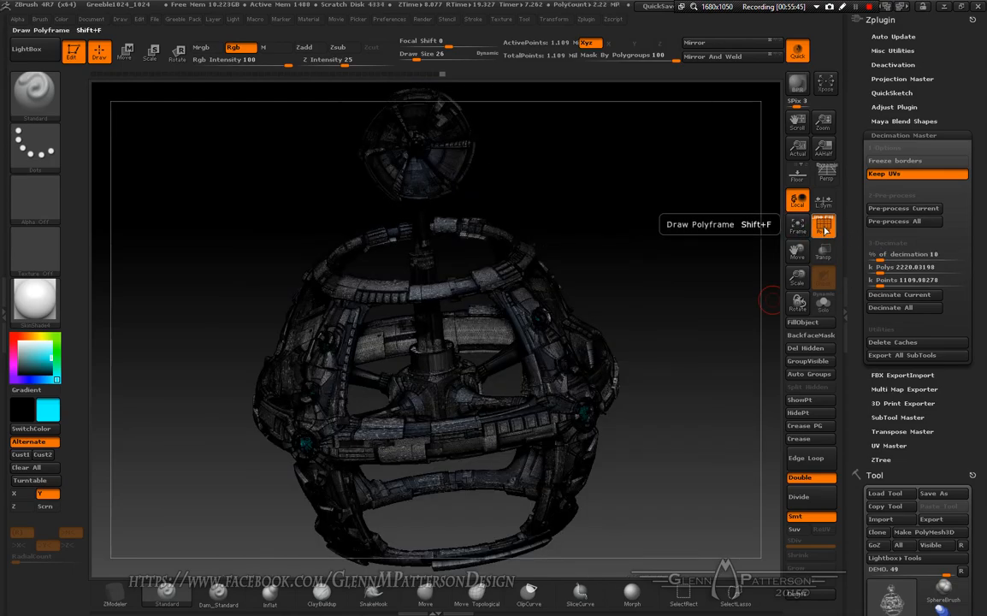
Step: Hide the polyframe and view the decimated model from several angles
click(823, 227)
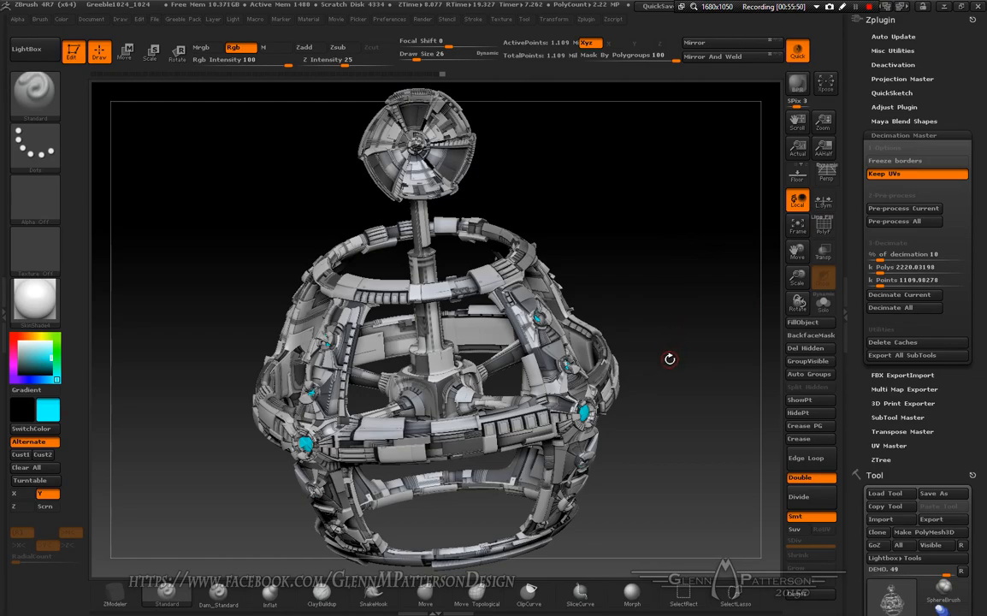
drag(663, 394, 702, 406)
drag(630, 368, 574, 385)
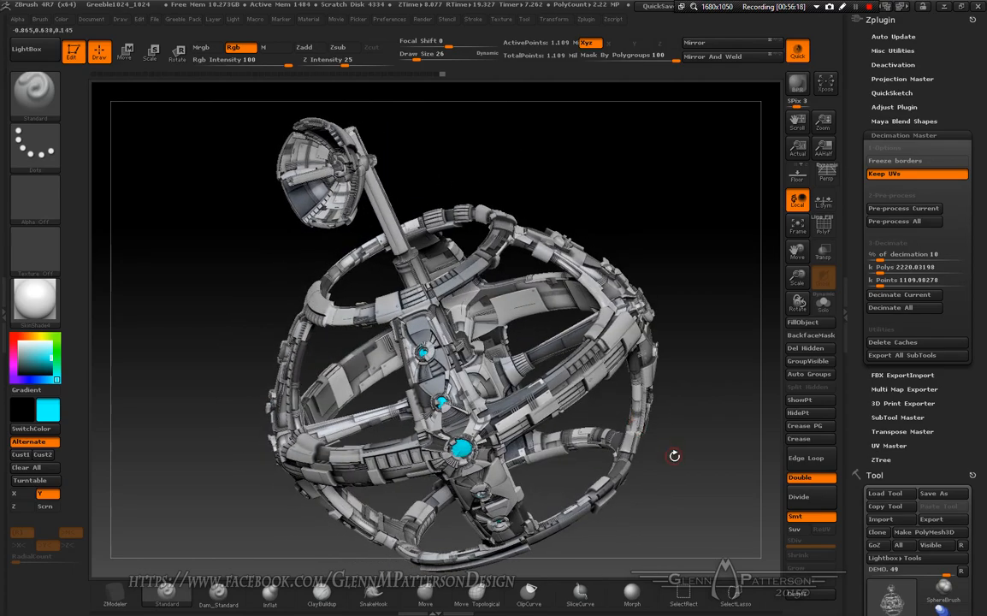